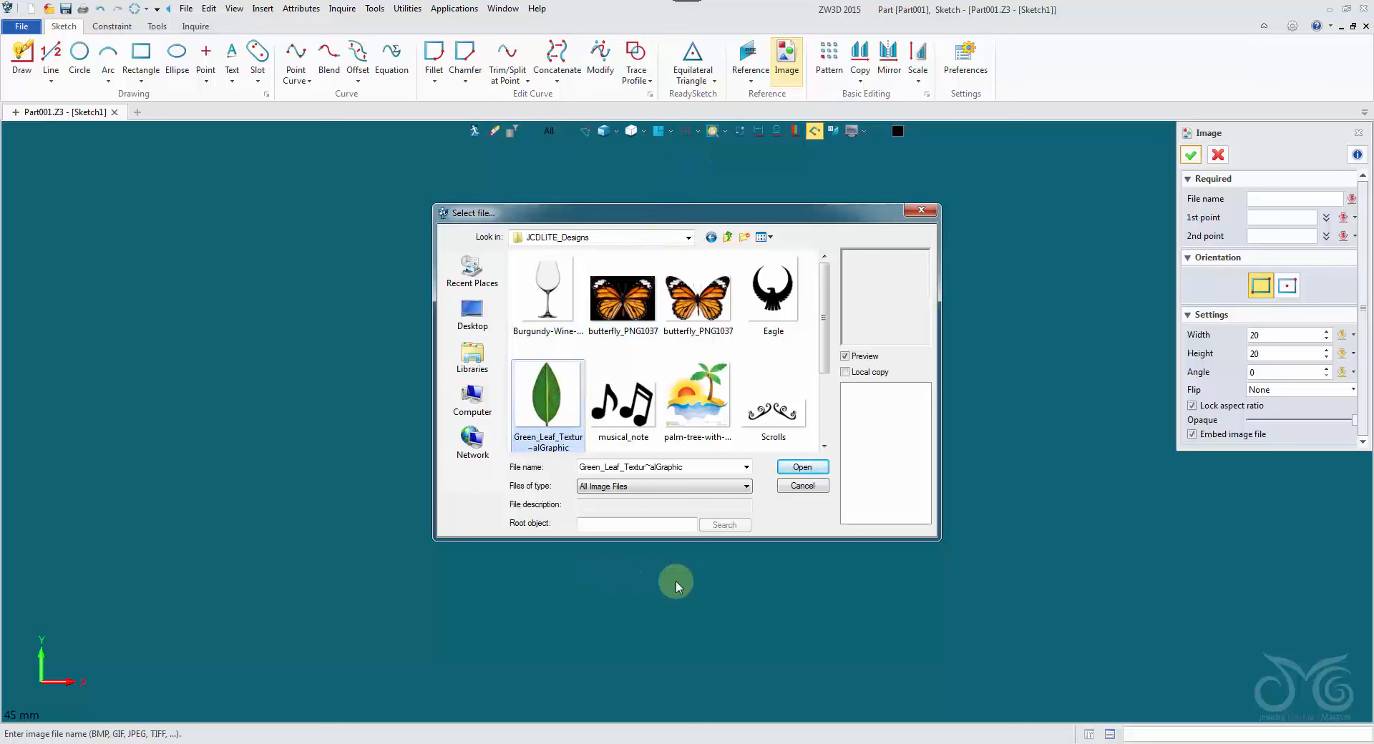
Insert the green leaf image centred on the sketch origin, with width and height set to 10
click(803, 468)
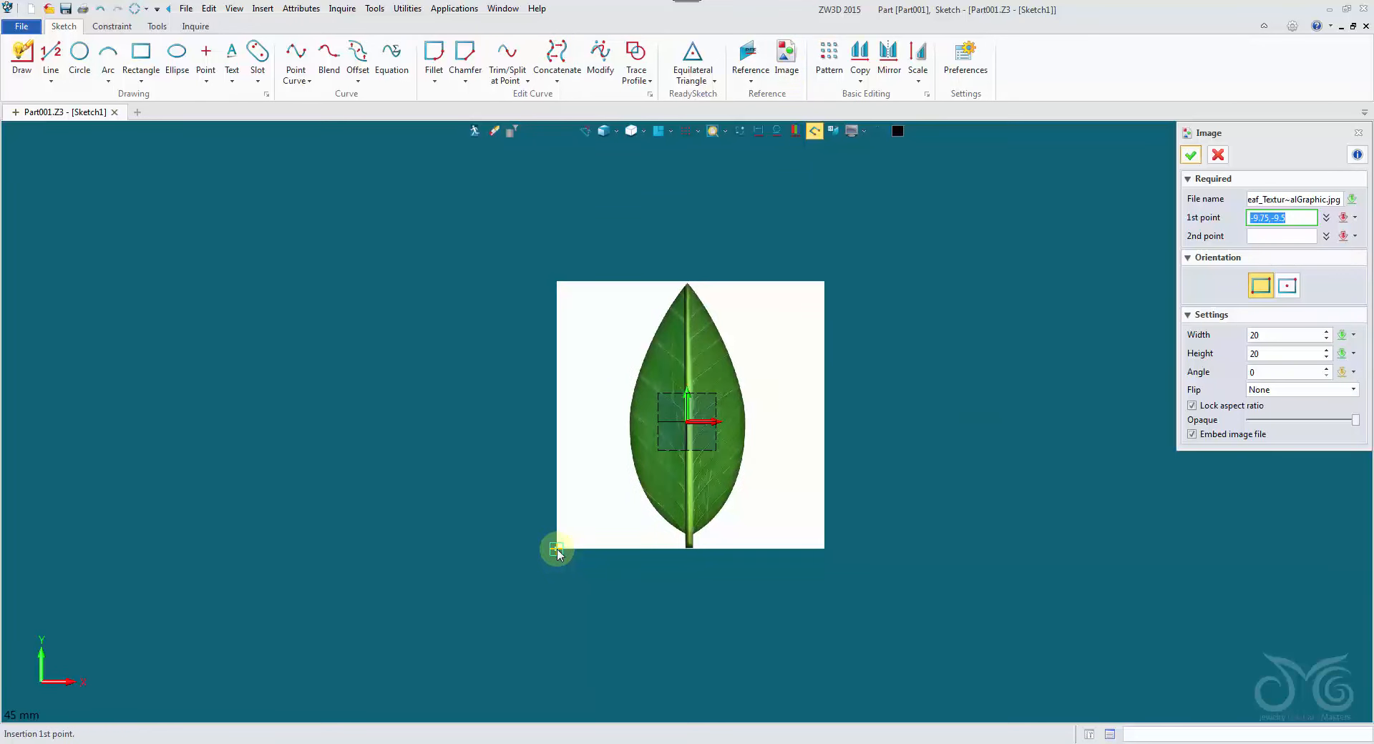
click(1287, 287)
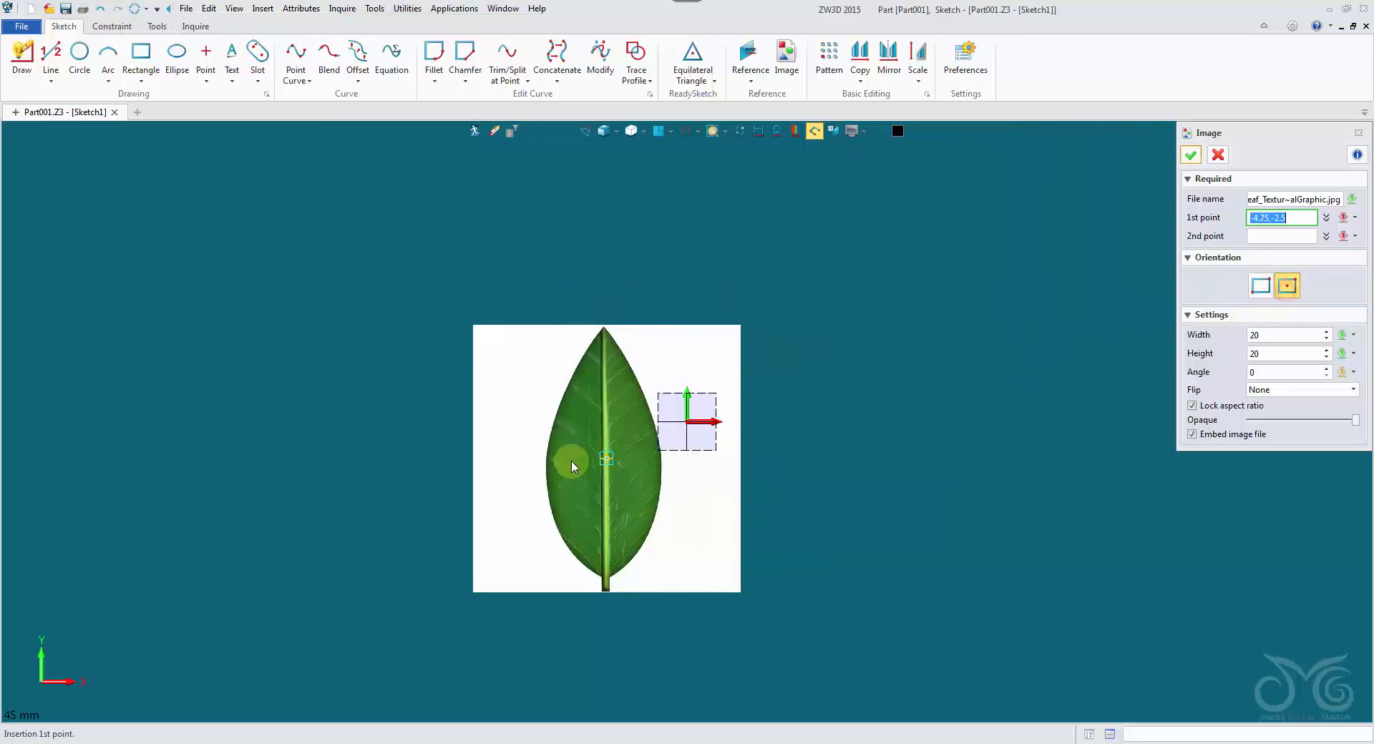
click(687, 422)
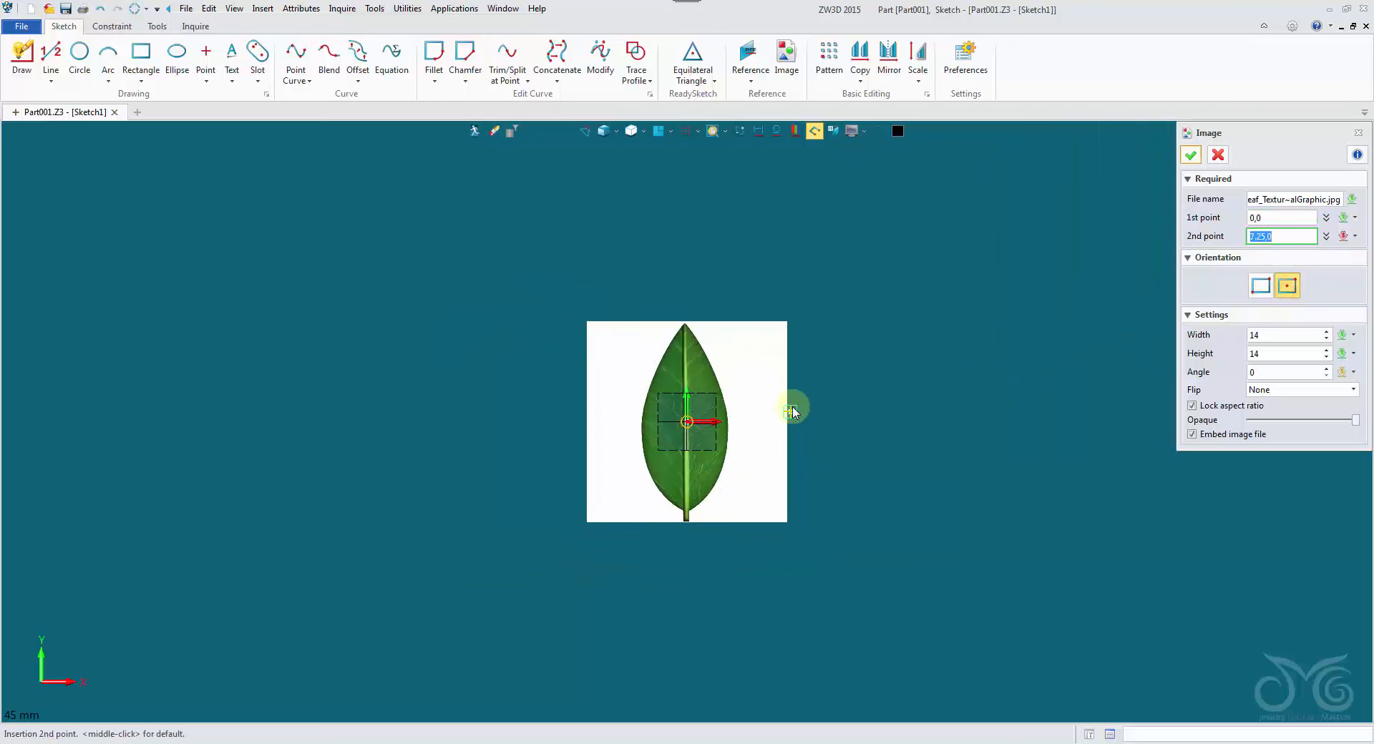
click(833, 402)
click(1287, 336)
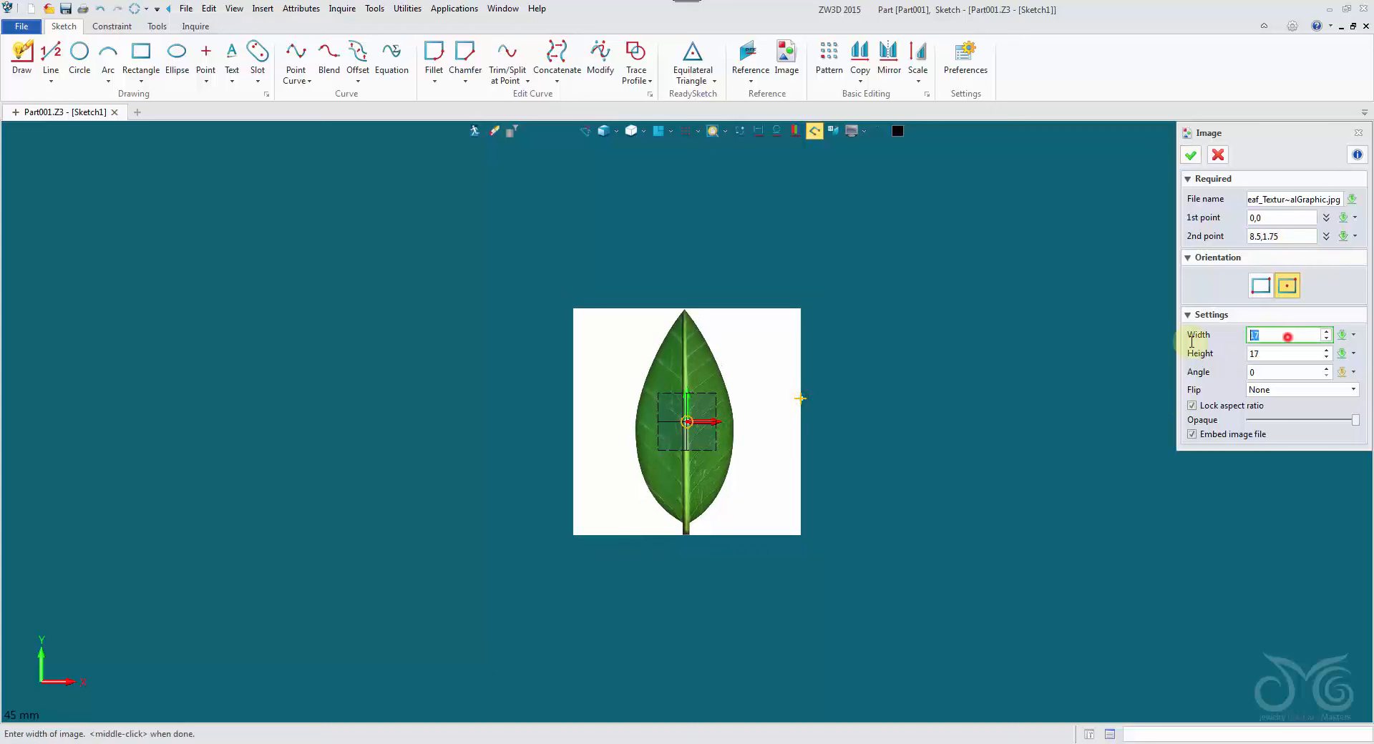
click(1281, 353)
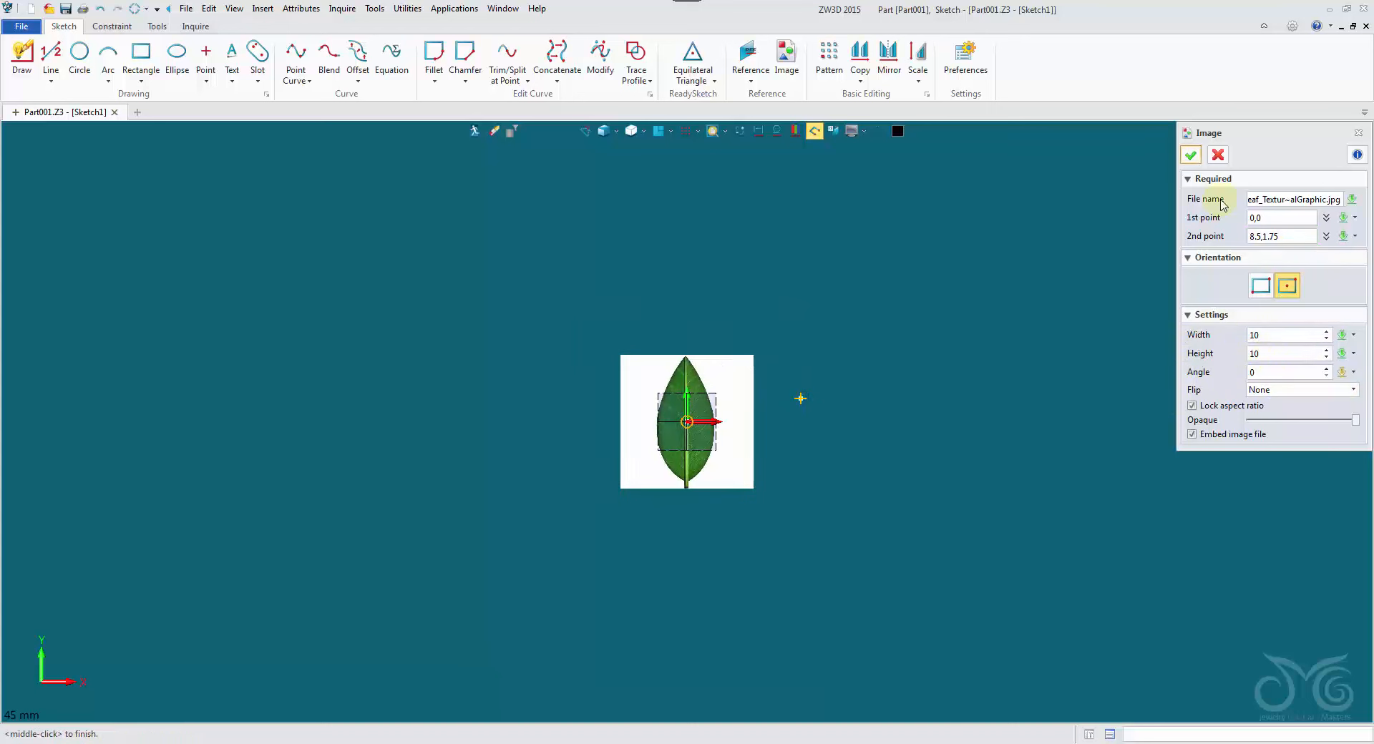
click(1190, 154)
Start a degree 3 point curve at the leaf's base and trace its right edge up to the tip
scroll(704, 411, up, 5)
scroll(704, 412, up, 2)
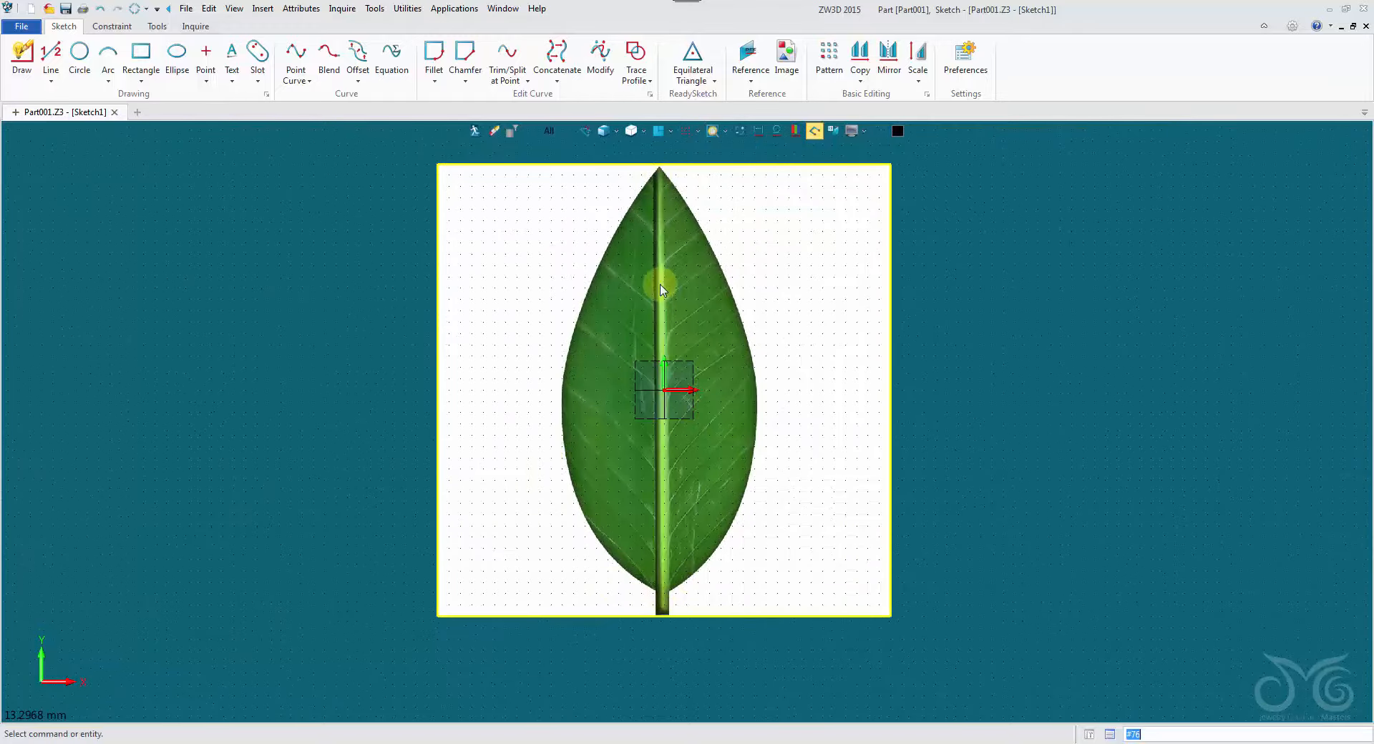
click(296, 56)
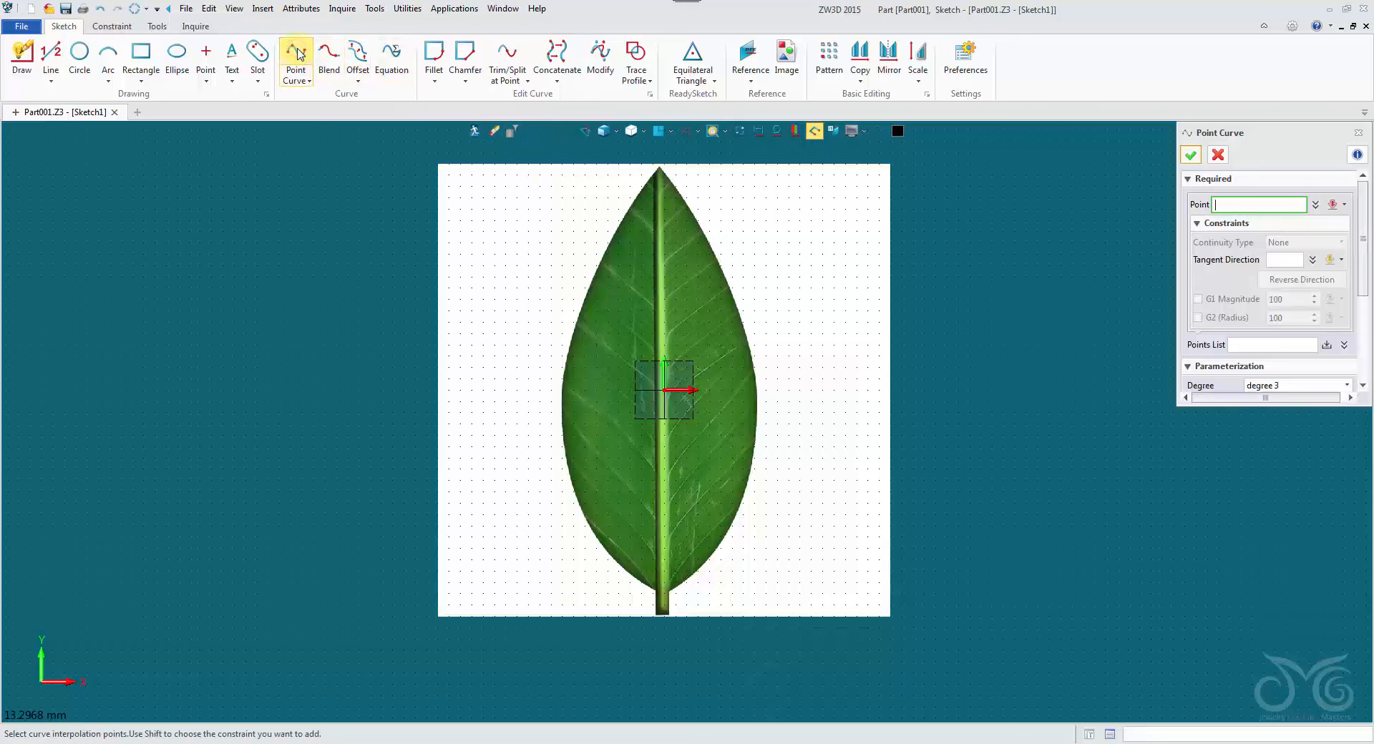
click(1263, 436)
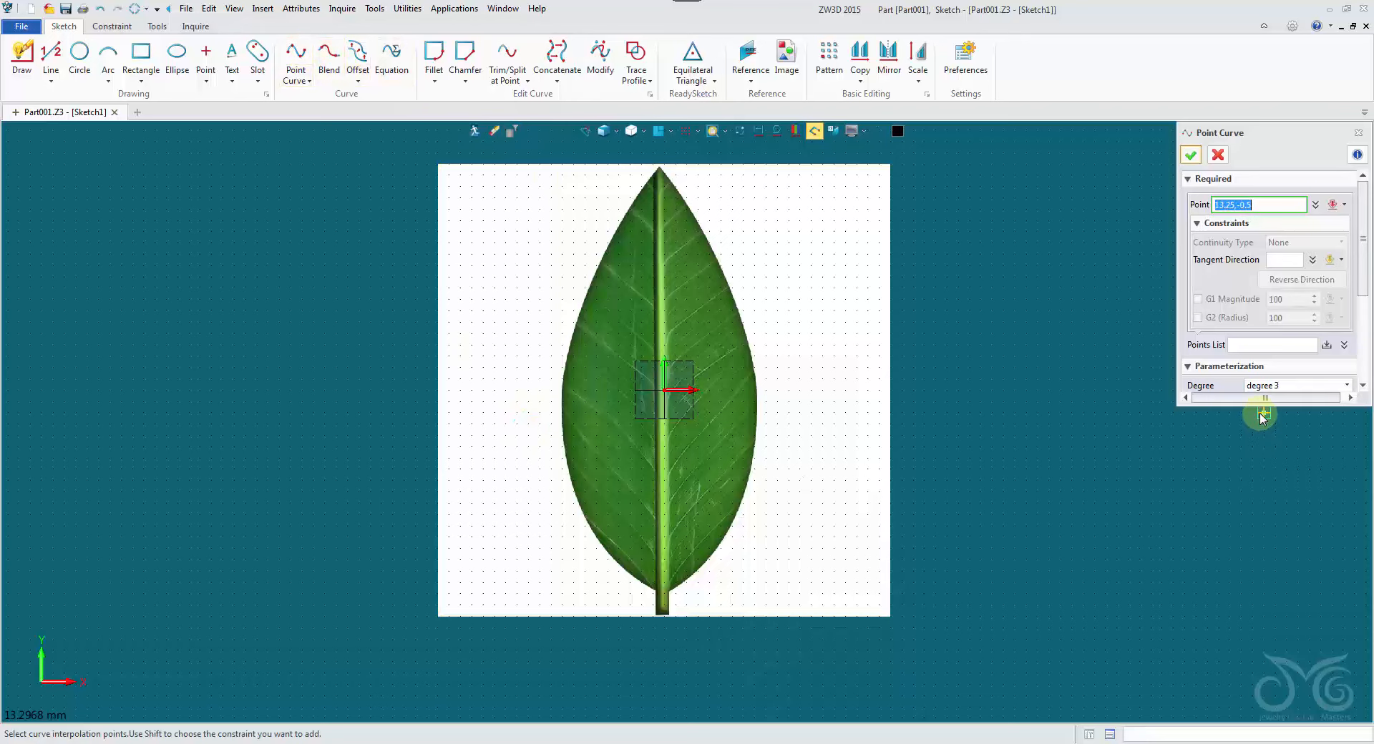
drag(1261, 421, 1263, 548)
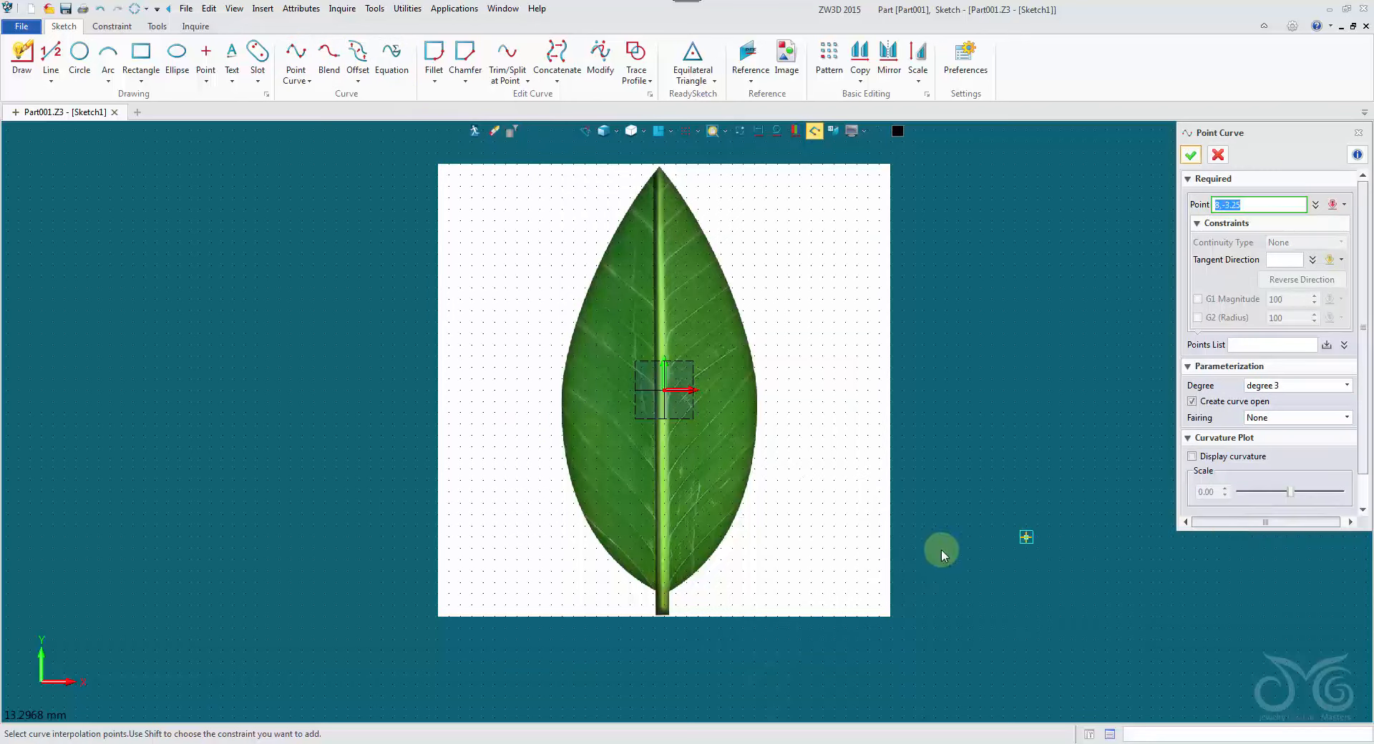
scroll(676, 594, up, 2)
click(660, 593)
click(707, 561)
click(771, 466)
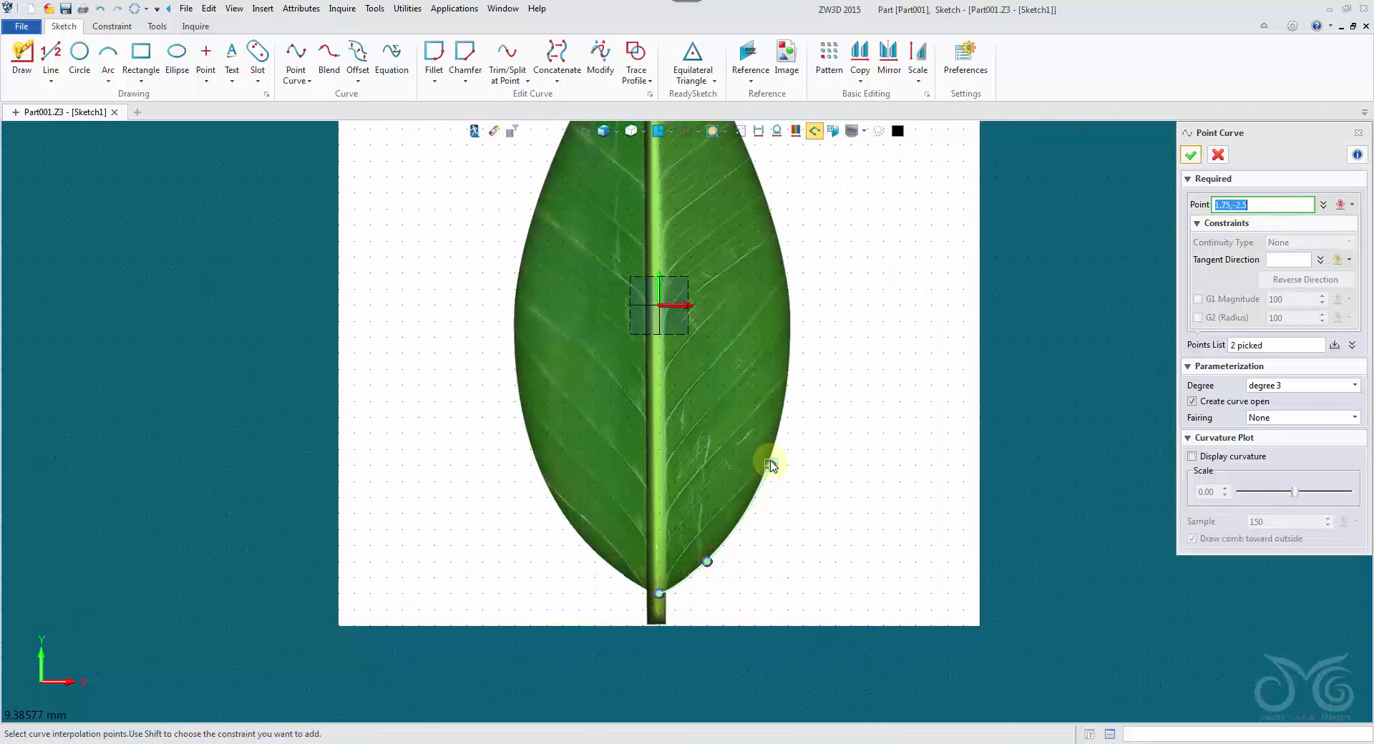
click(790, 309)
middle_drag(790, 309, 814, 514)
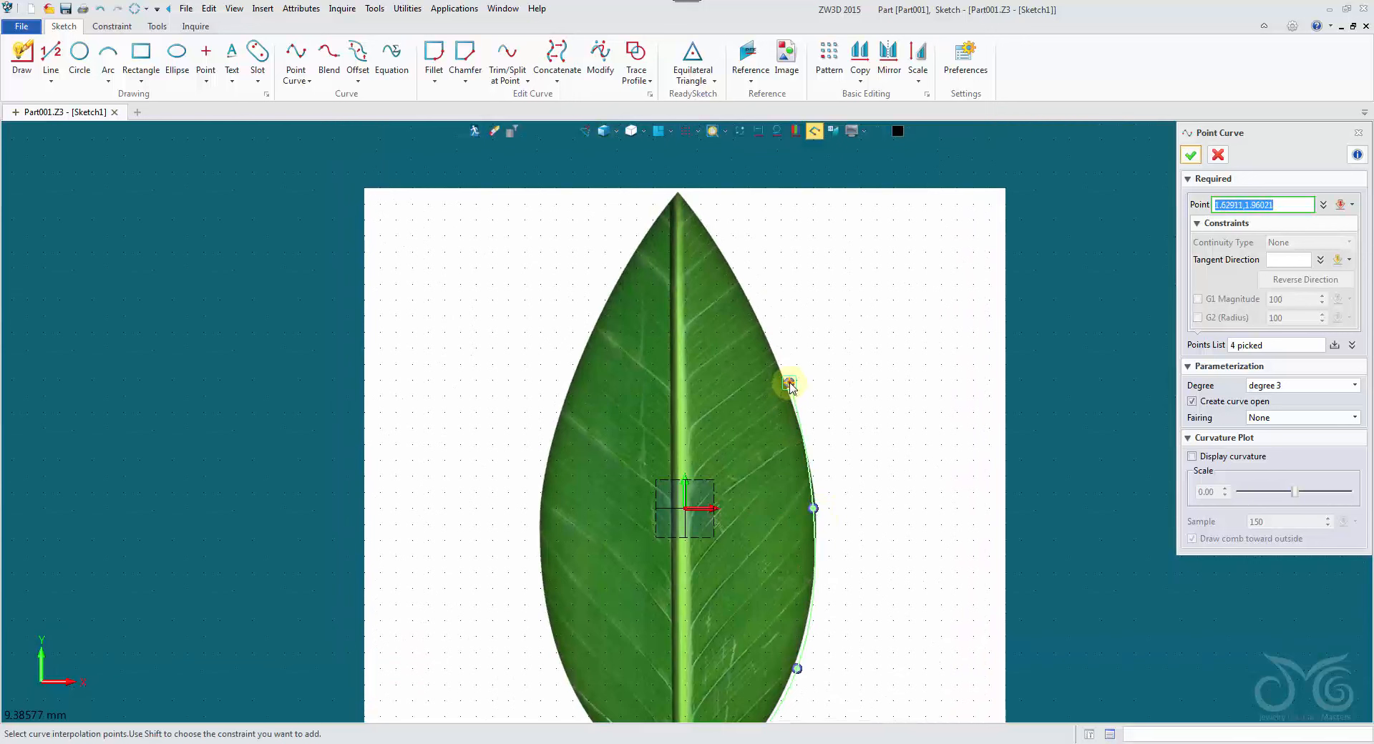
click(735, 269)
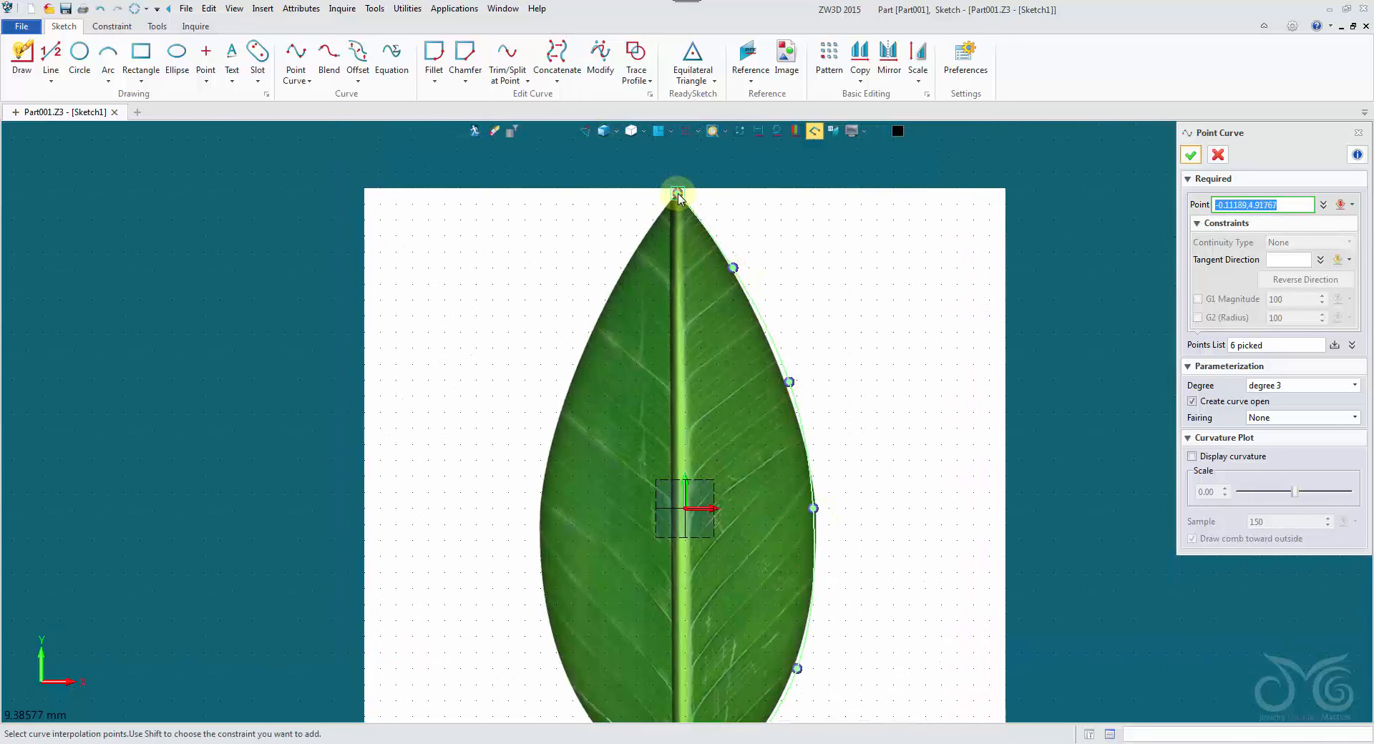
Continue the point curve down the leaf's left edge toward the base and make it a closed curve
click(636, 251)
click(587, 348)
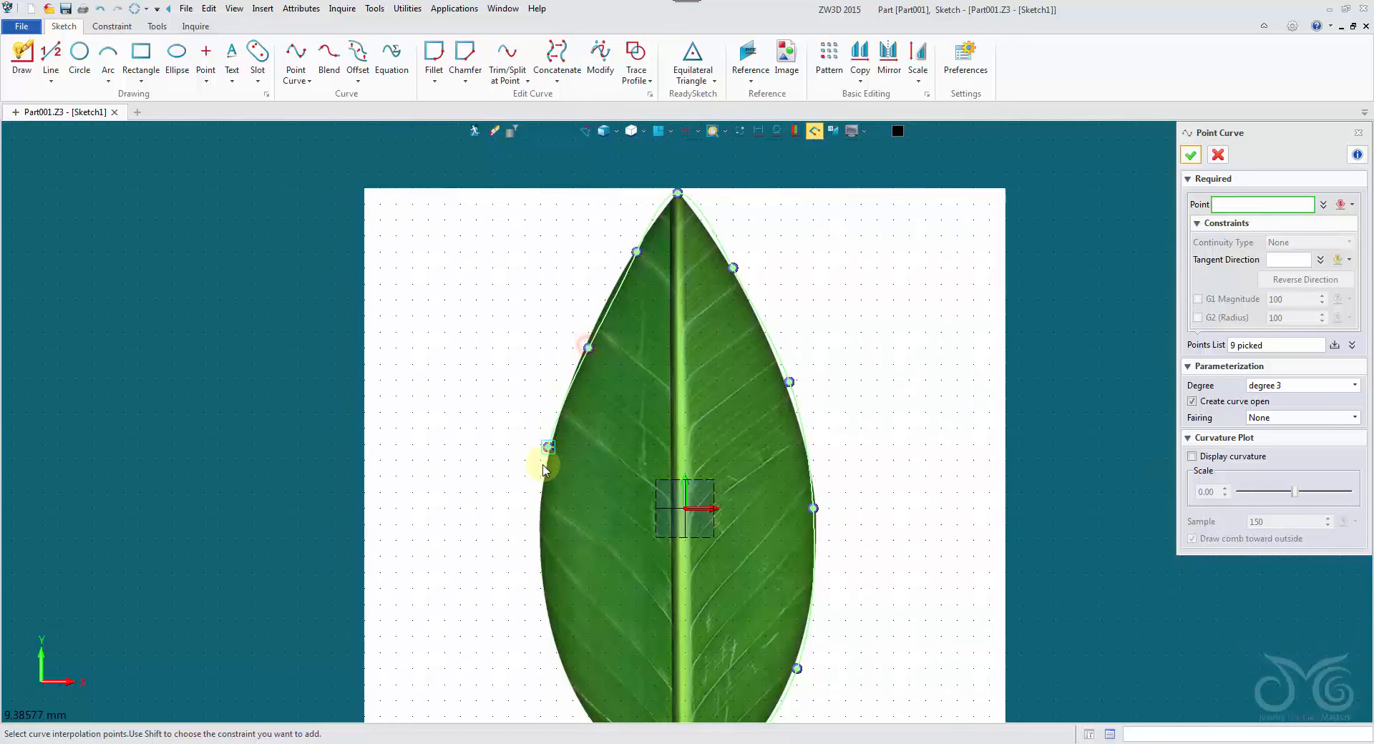
click(541, 478)
click(542, 605)
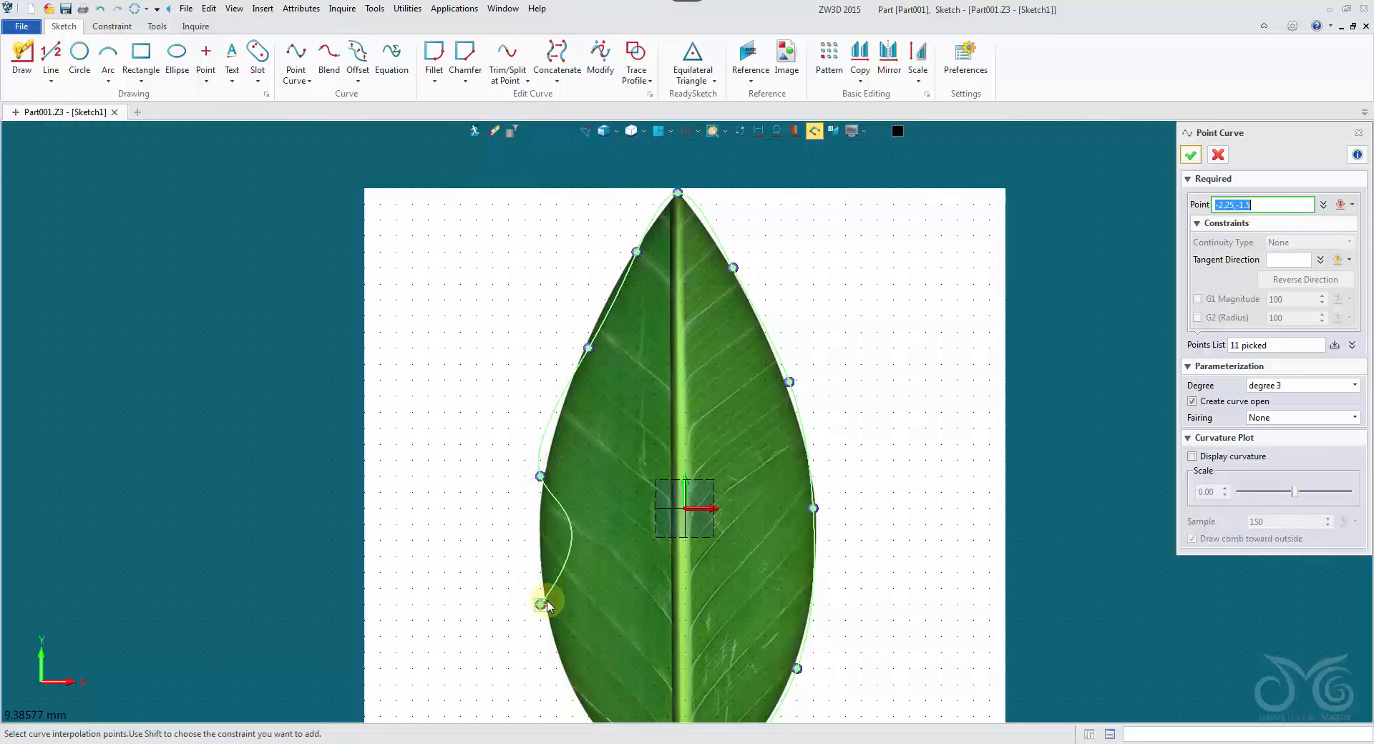
middle_drag(543, 600, 541, 425)
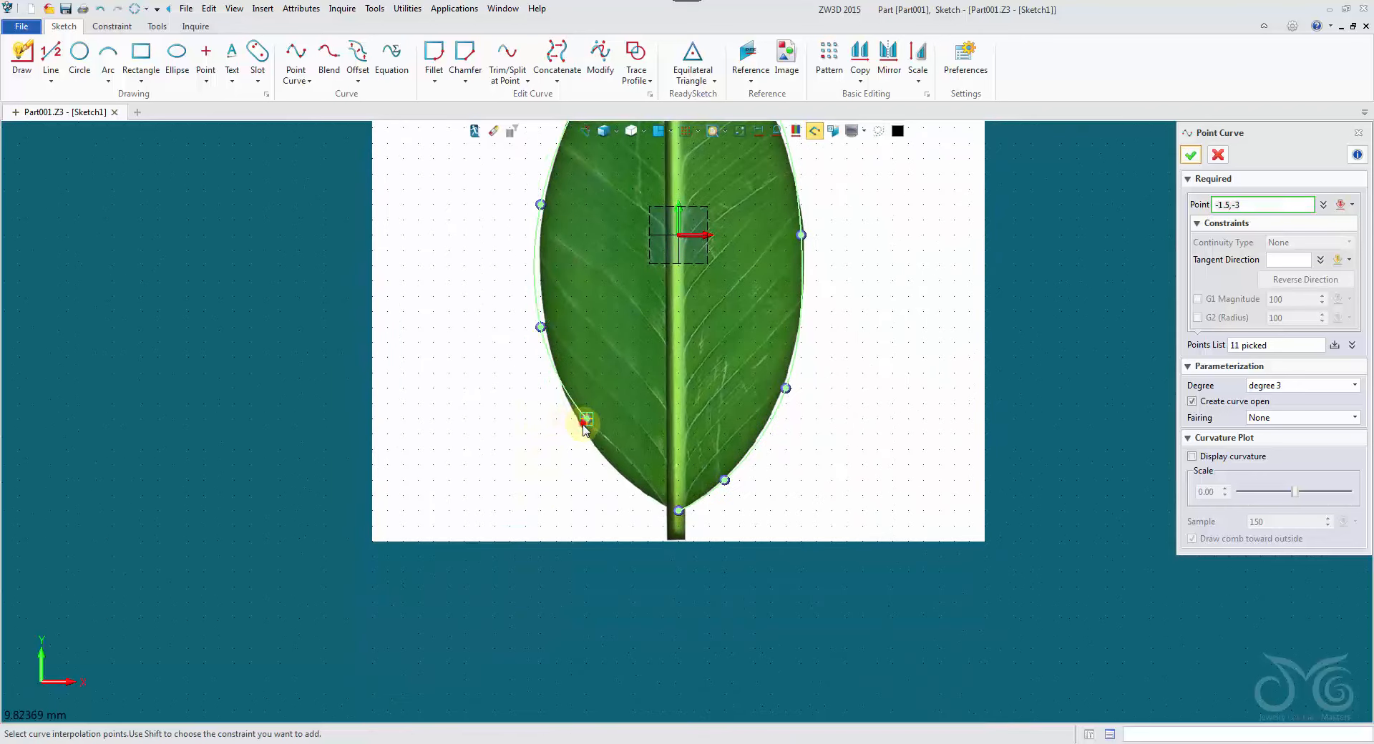
click(586, 419)
click(642, 490)
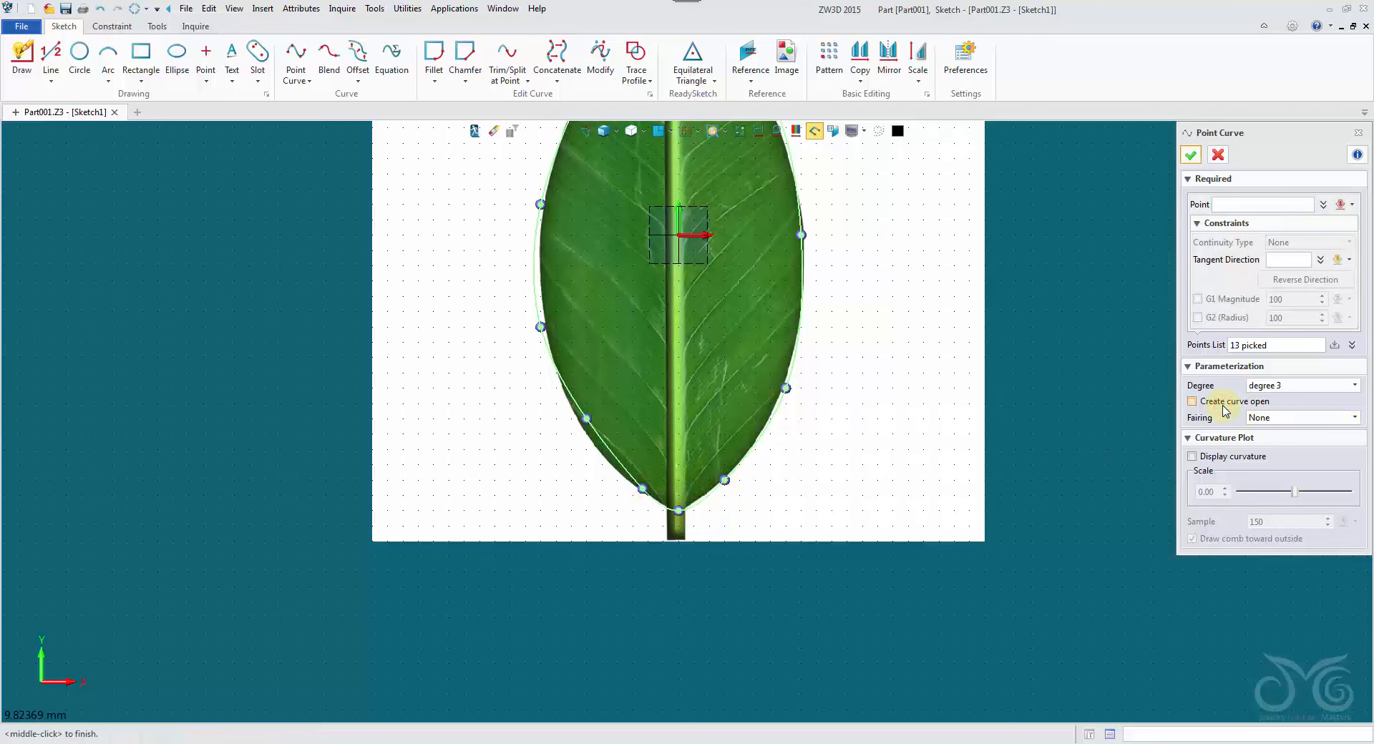
Adjust the curve points along the leaf's left edge to fit the image outline
scroll(629, 463, up, 1)
click(635, 488)
drag(637, 498, 639, 495)
drag(578, 413, 566, 415)
middle_drag(553, 288, 515, 444)
drag(488, 312, 494, 301)
Adjust the tangent magnitude of the curve at the leaf tip to about 5.6
middle_drag(567, 293, 522, 459)
click(596, 159)
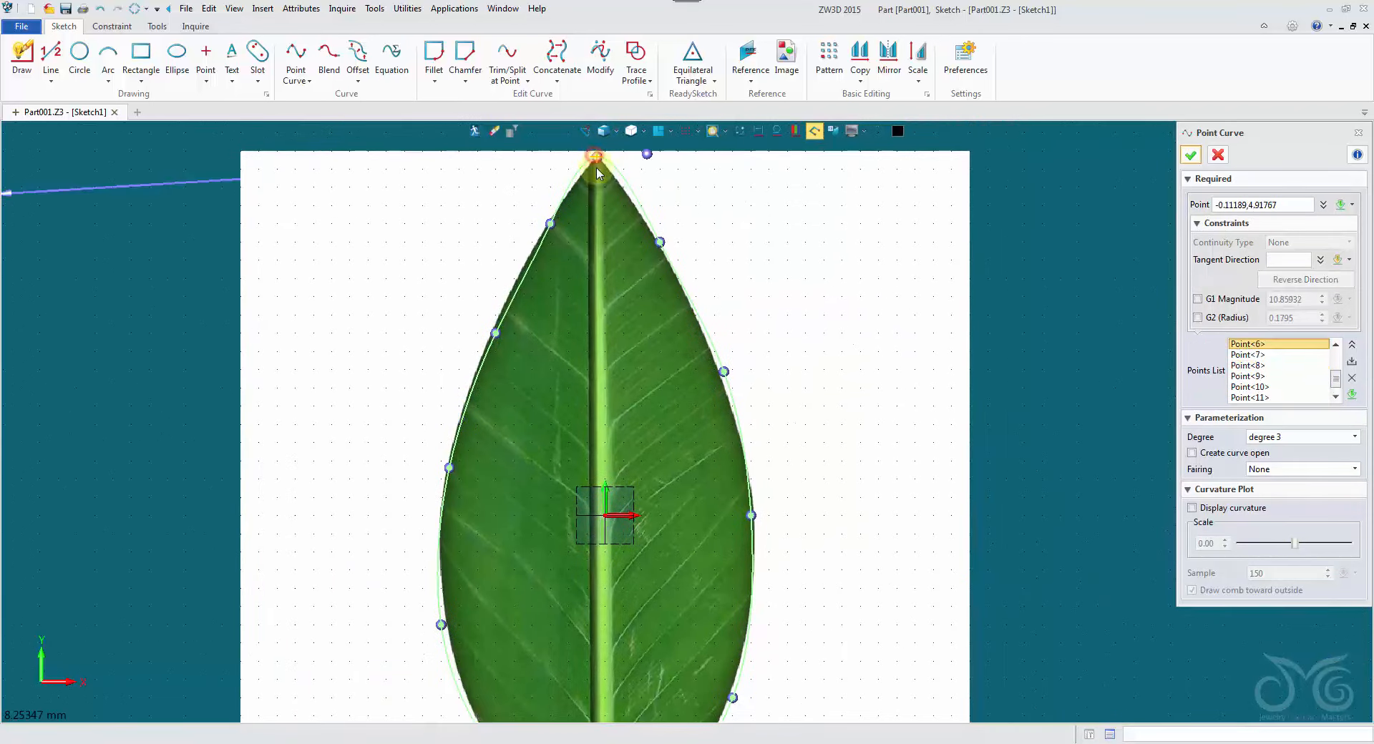
scroll(597, 161, down, 3)
drag(247, 187, 257, 186)
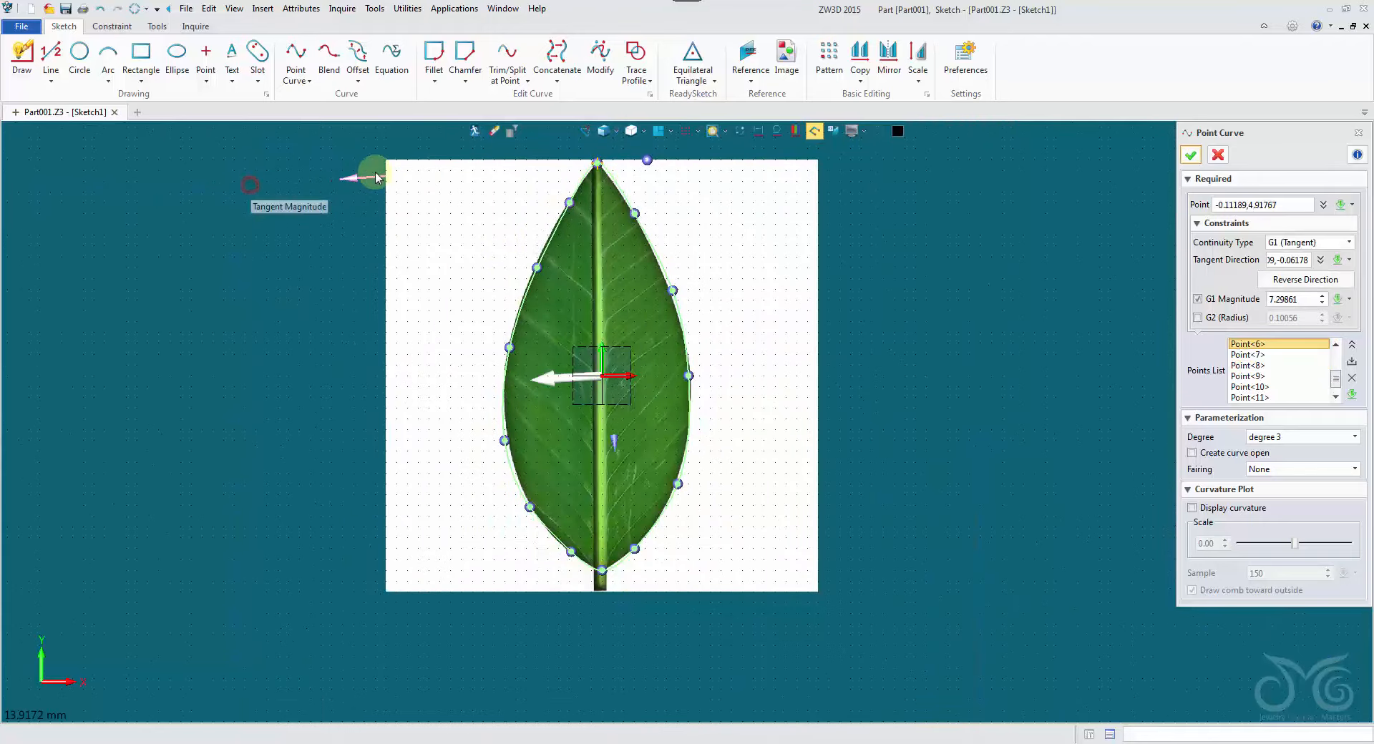
Move the last curve point near the base onto the leaf's lower left edge and accept the curve
scroll(573, 472, up, 3)
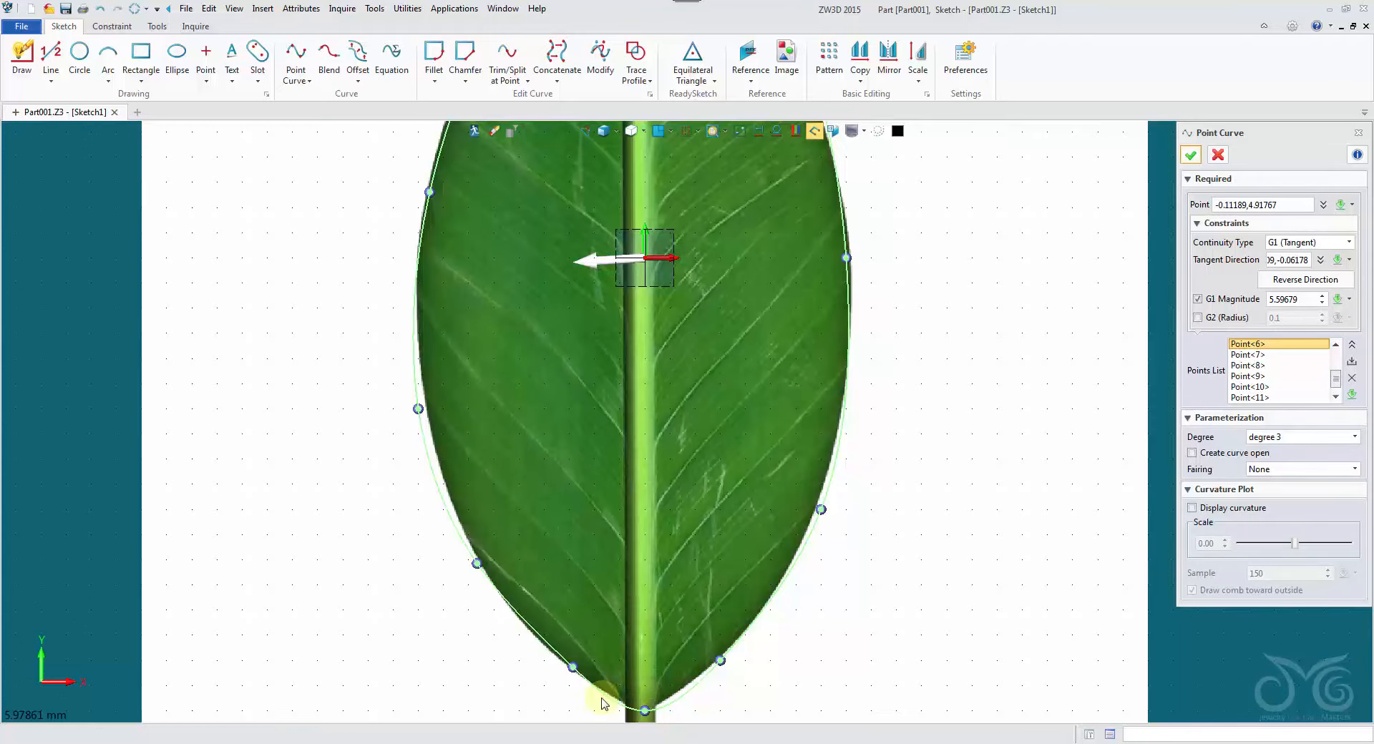
click(573, 674)
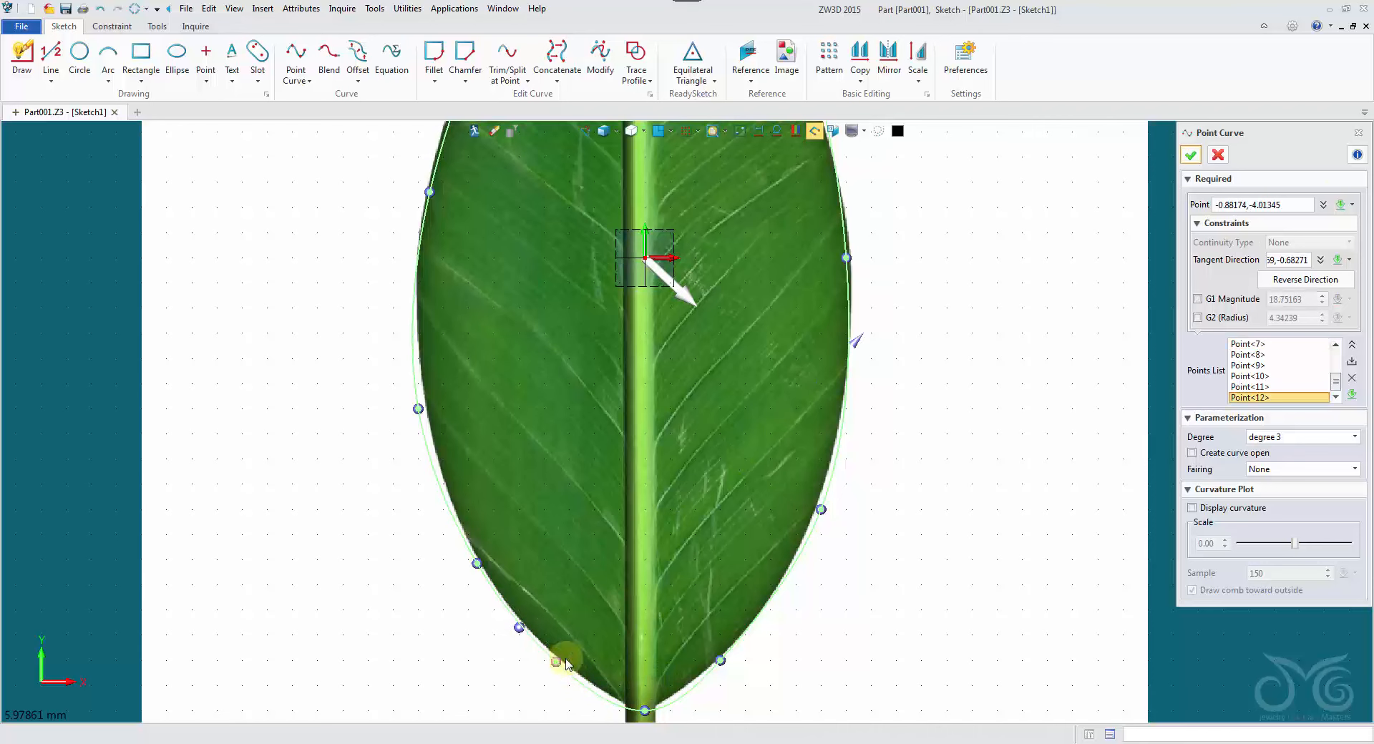
click(1191, 155)
Blank the leaf reference image so only the traced outline is displayed
scroll(1183, 170, down, 3)
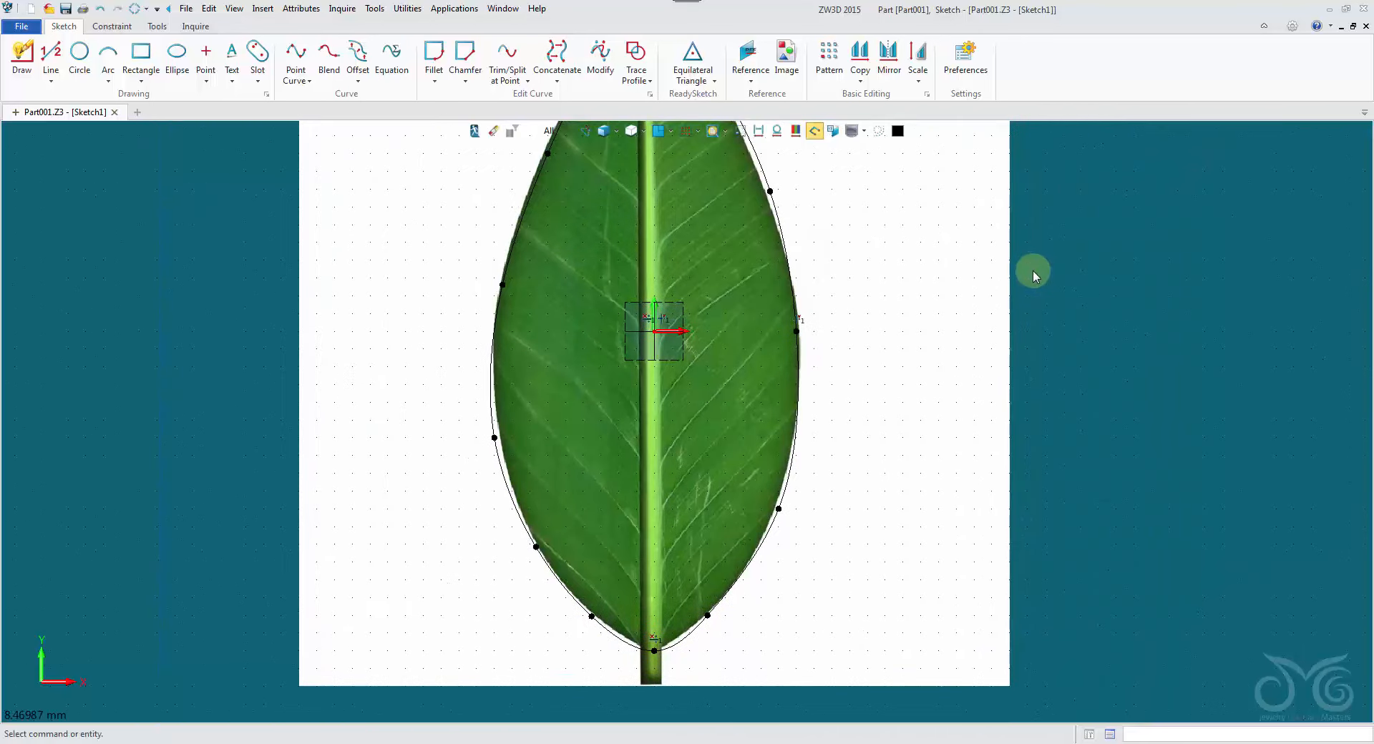
right_click(974, 188)
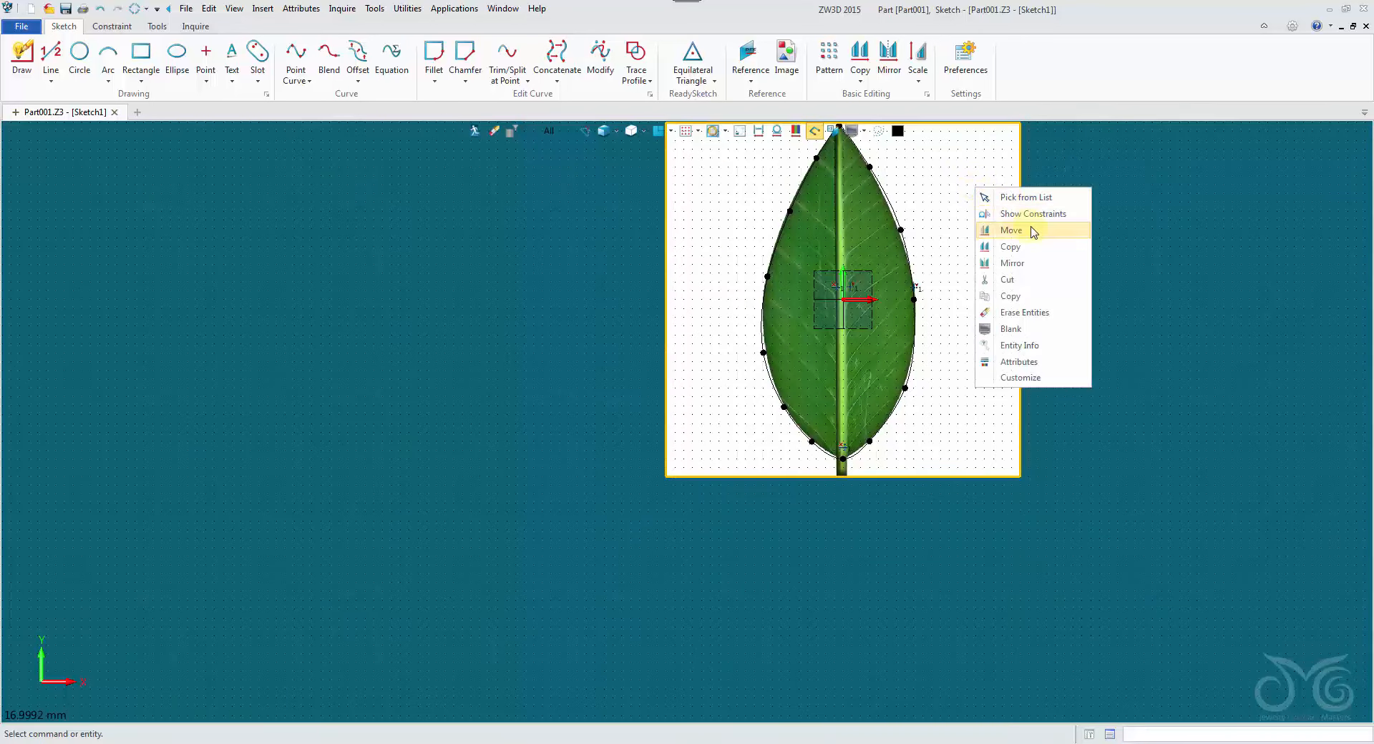
click(1032, 329)
Split the closed leaf outline at its tip and base points, and exit the sketch
mouse_move(1037, 266)
middle_down()
mouse_move(886, 297)
mouse_move(715, 392)
mouse_move(783, 373)
middle_up()
scroll(886, 295, up, 2)
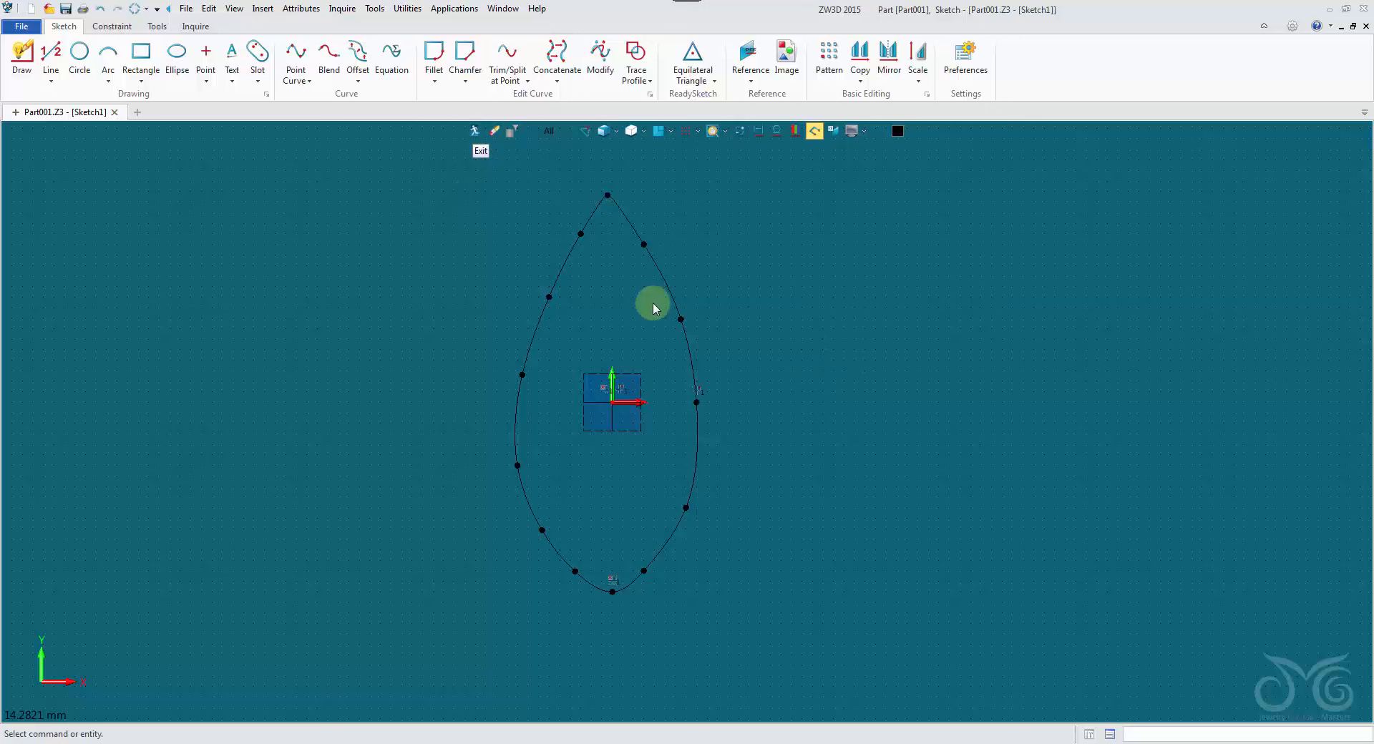
click(509, 79)
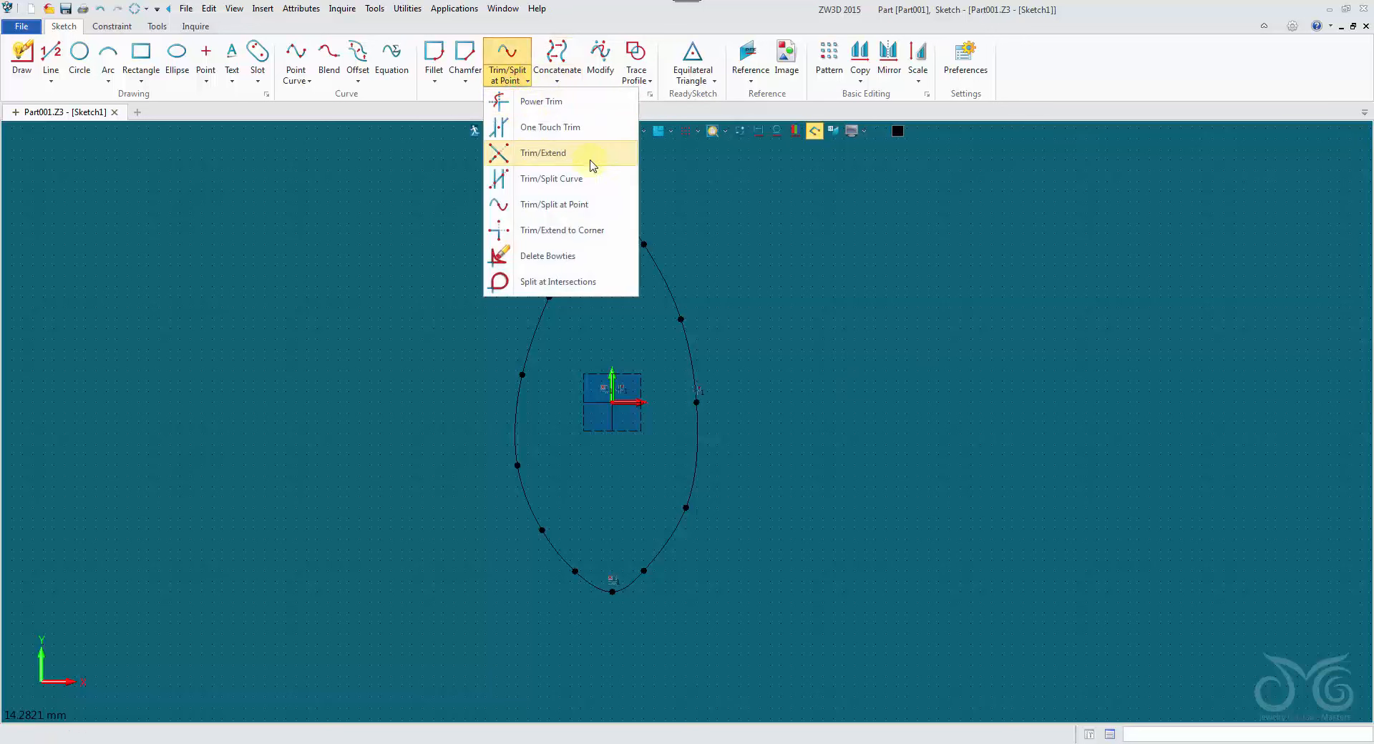
click(615, 207)
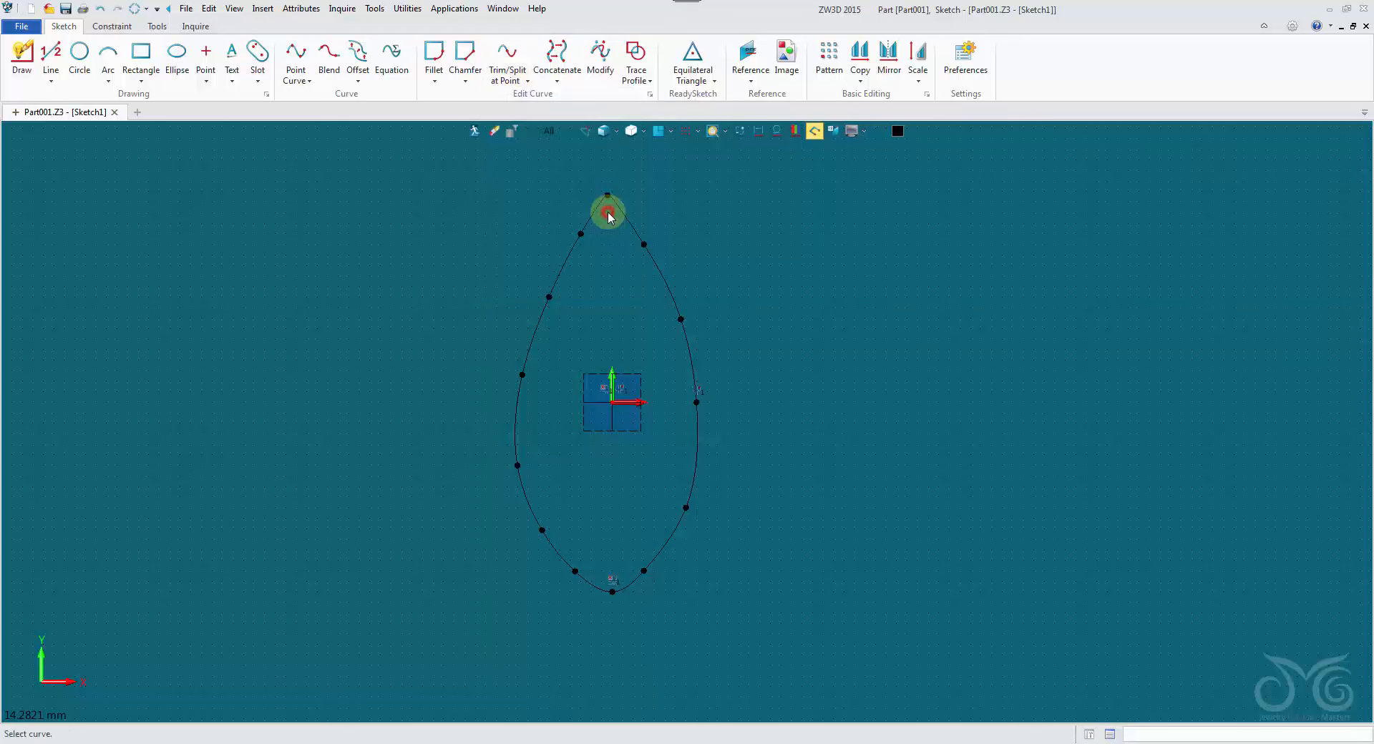
click(620, 194)
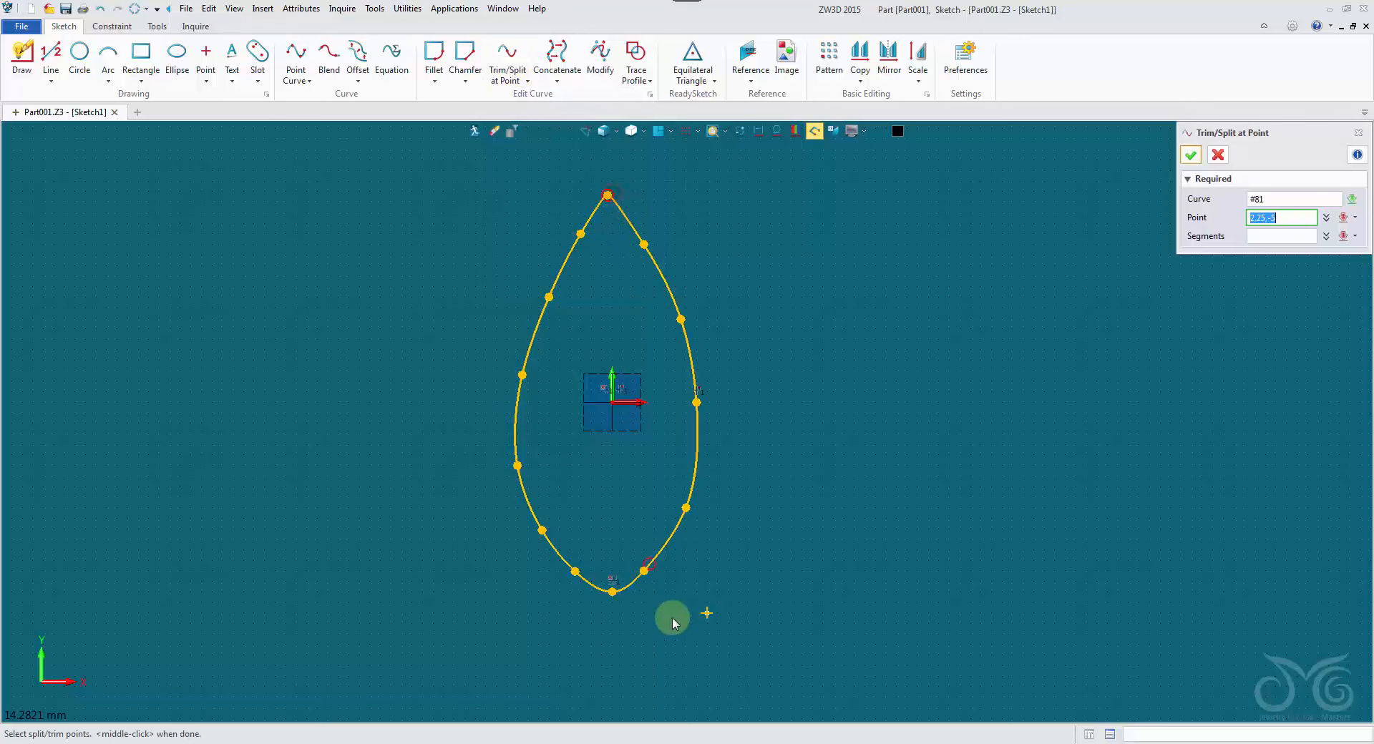
middle_click(979, 218)
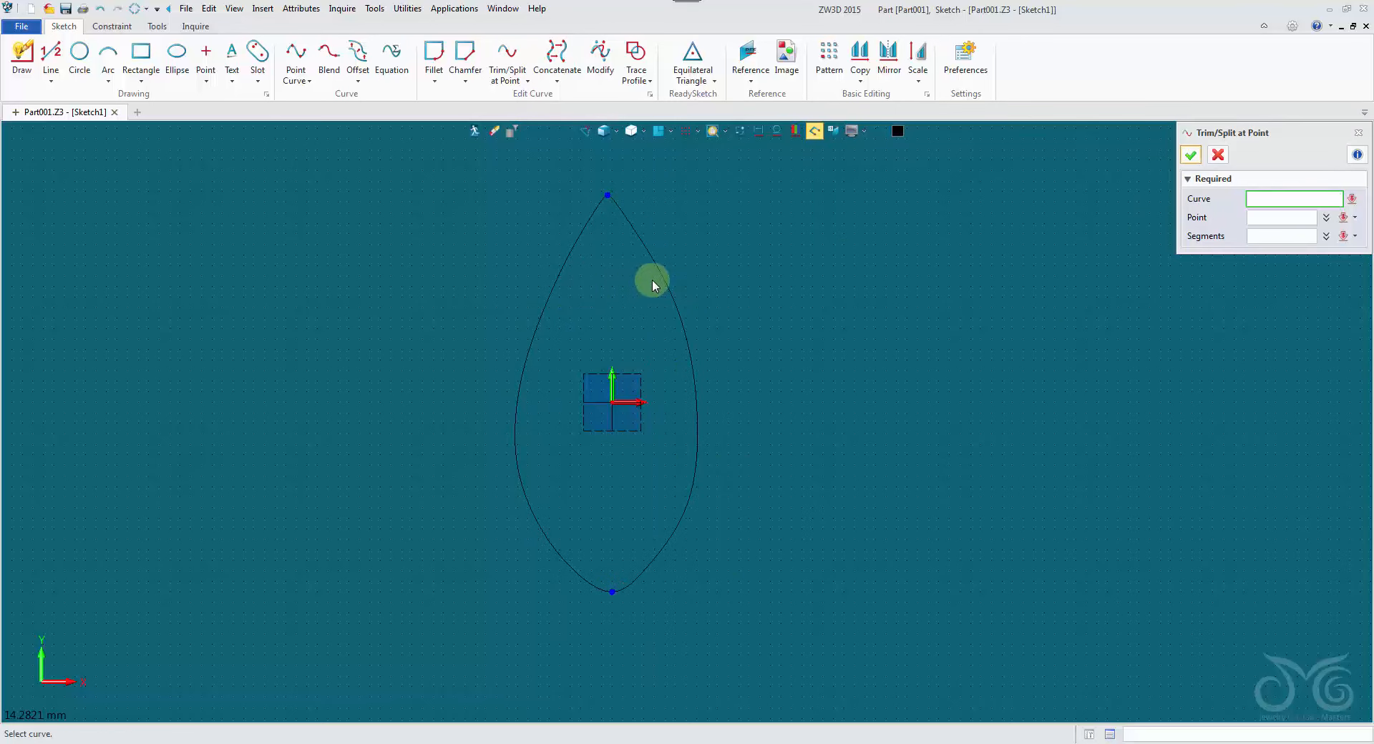
click(472, 133)
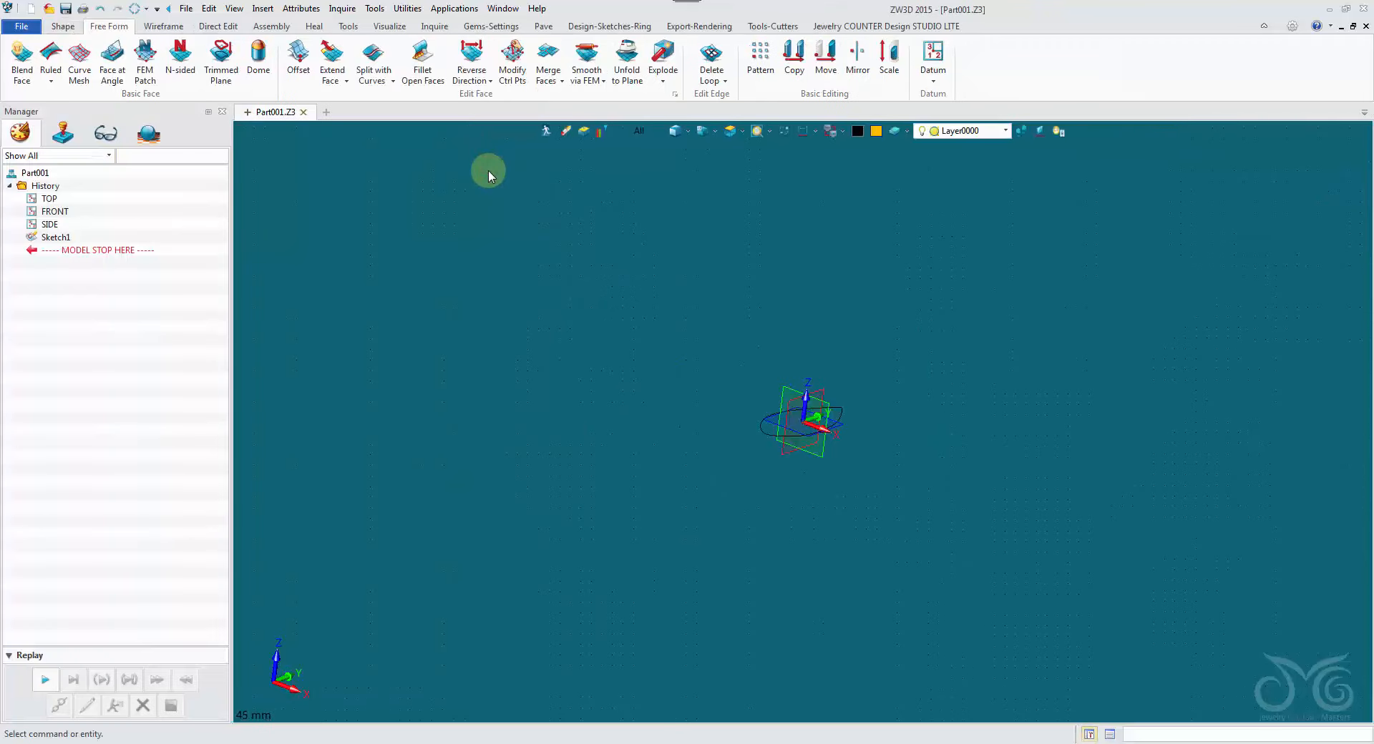
Insert a new sketch on the SIDE plane
scroll(636, 335, up, 3)
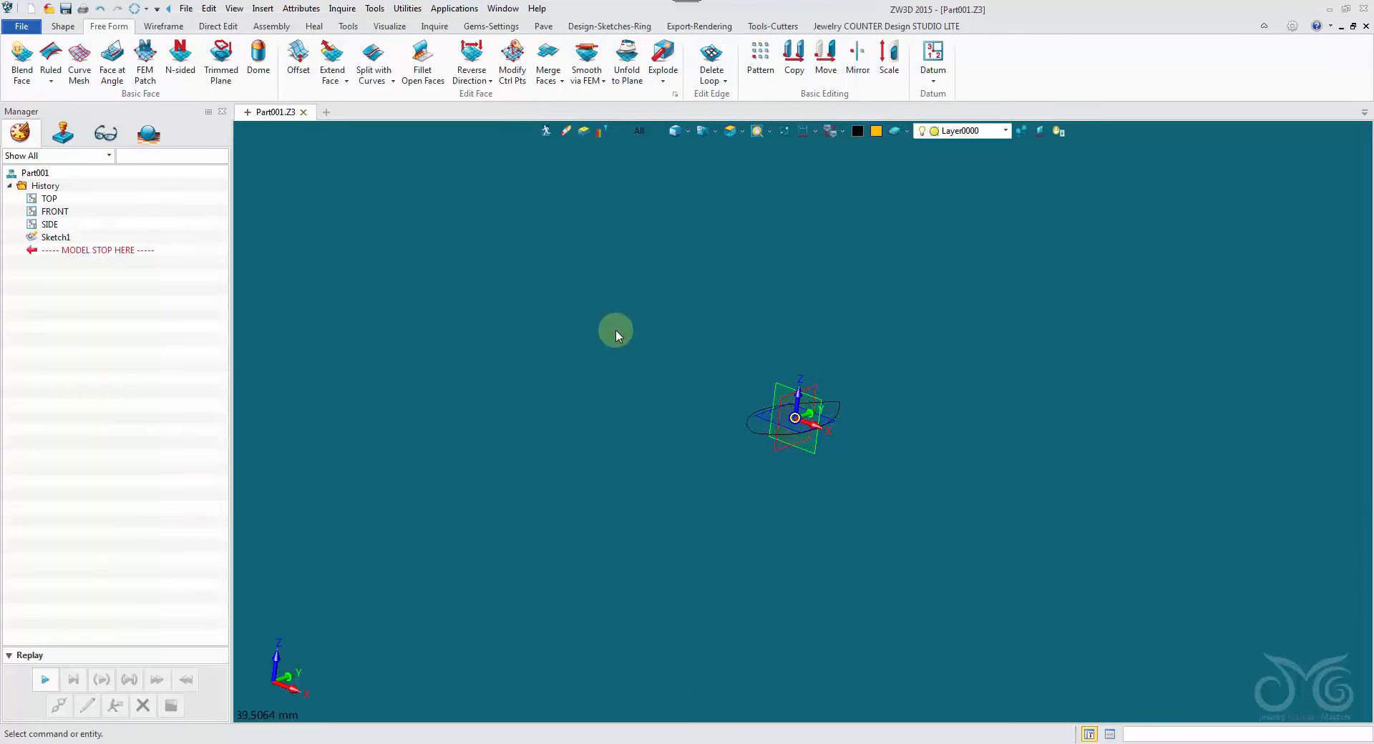
right_click(581, 314)
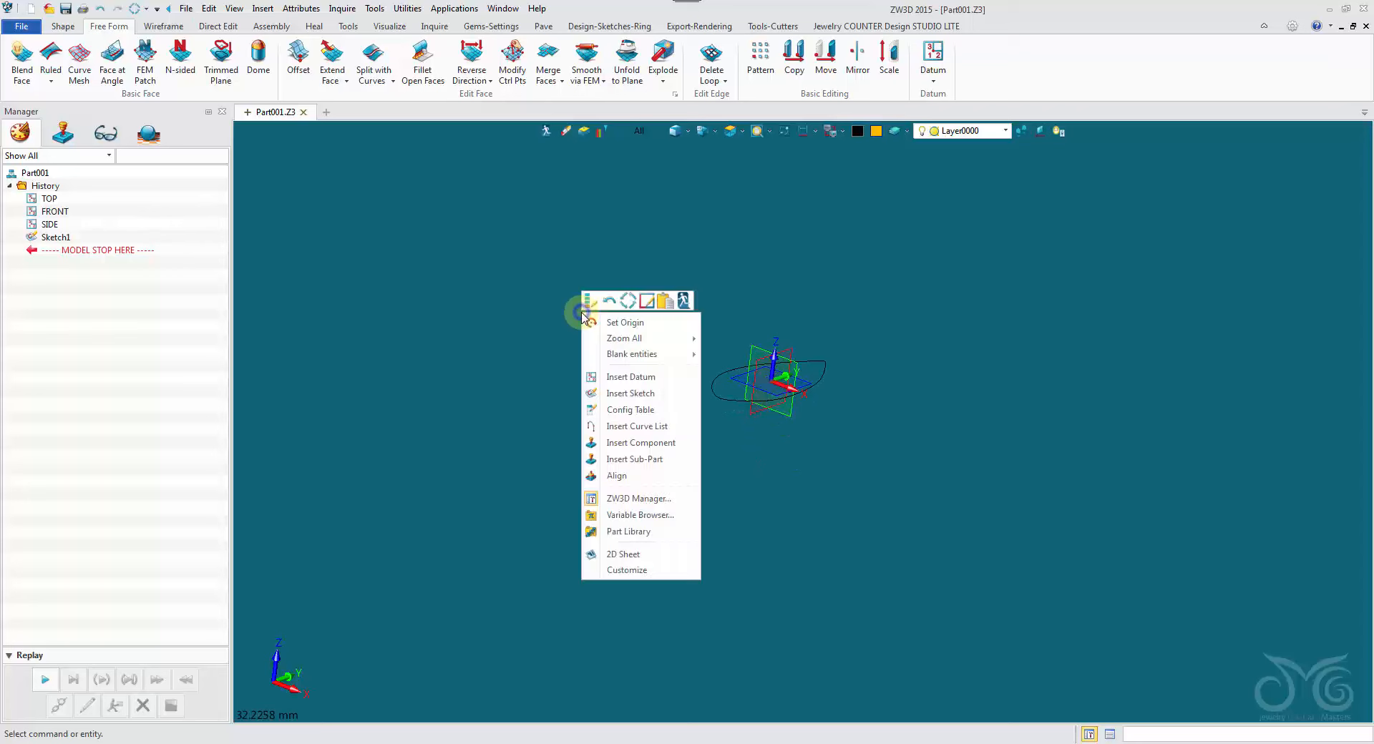
click(629, 393)
mouse_move(724, 288)
middle_down()
mouse_move(807, 261)
mouse_move(779, 307)
middle_up()
click(760, 315)
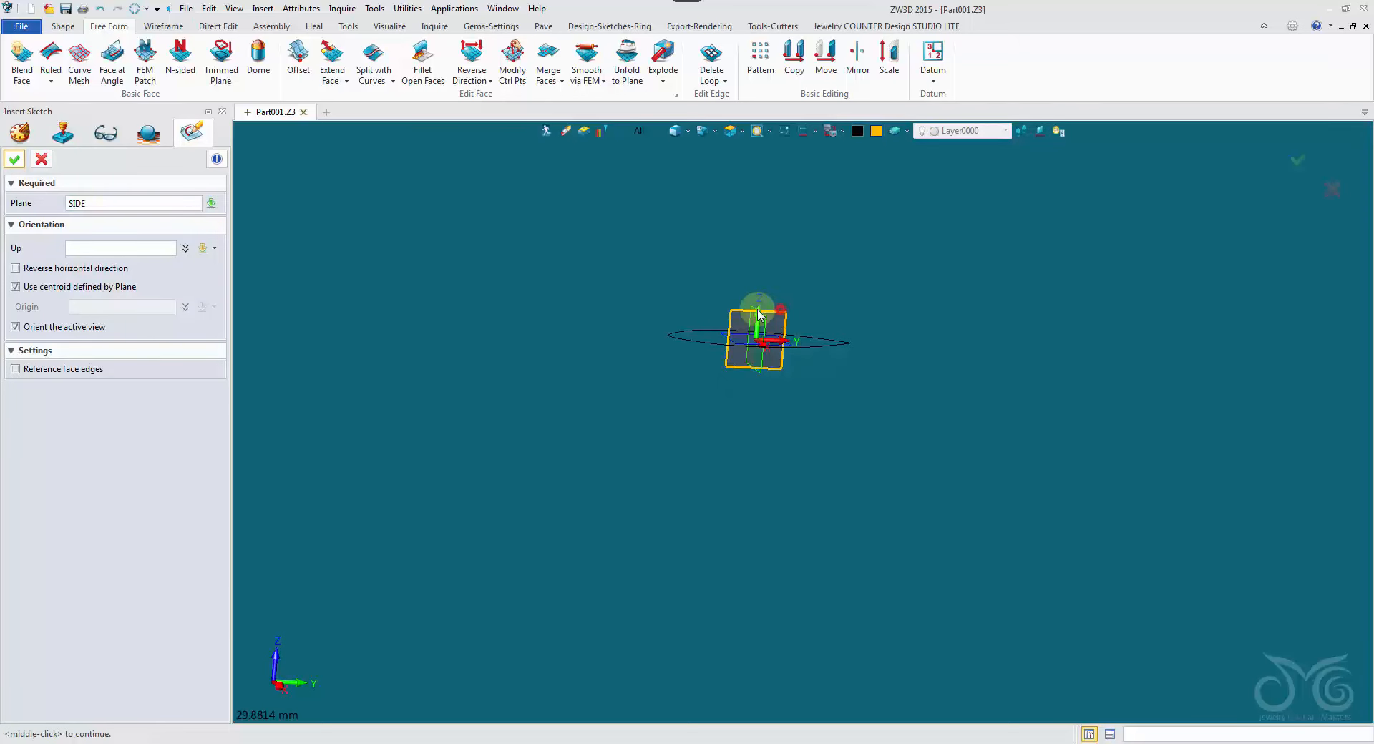
click(15, 159)
scroll(676, 378, up, 3)
middle_drag(675, 375, 612, 297)
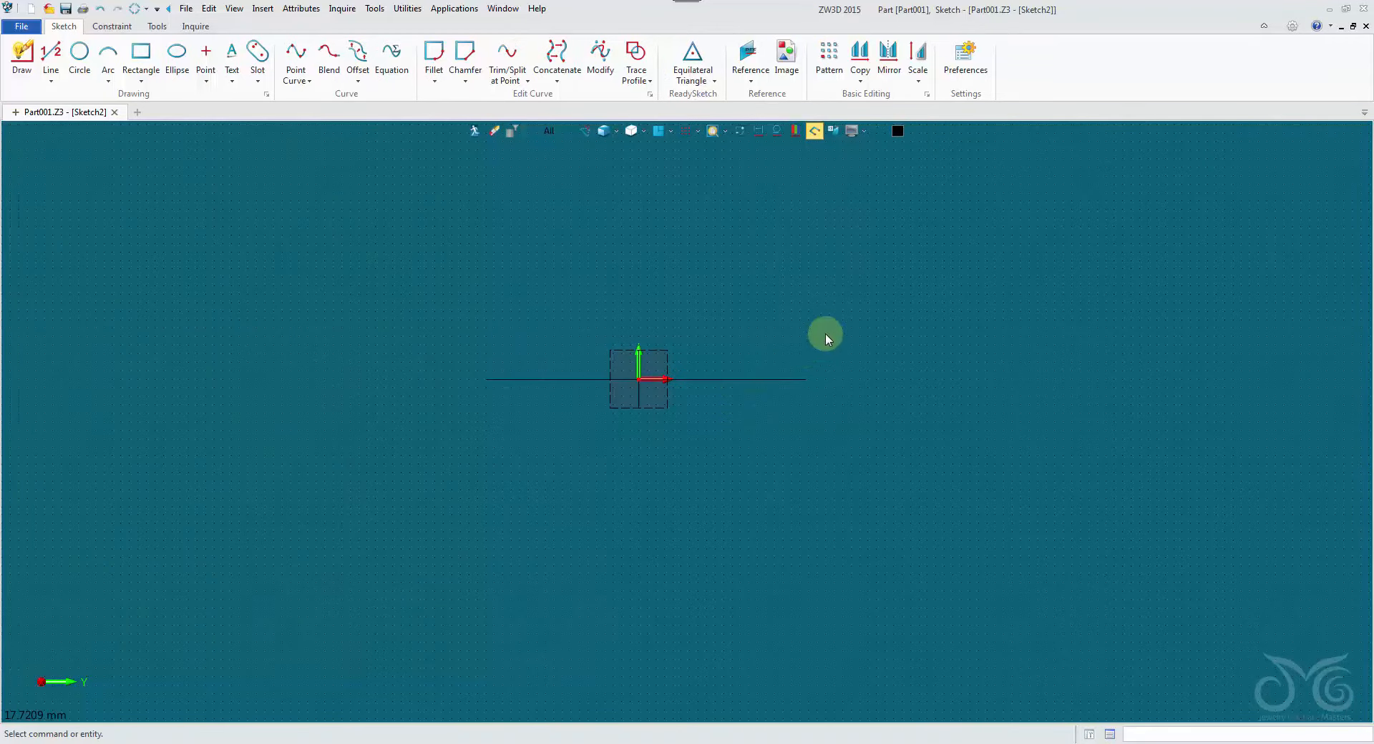
Draw an open degree 3 point curve through five points, forming an S-shaped wave along the horizontal axis
click(291, 58)
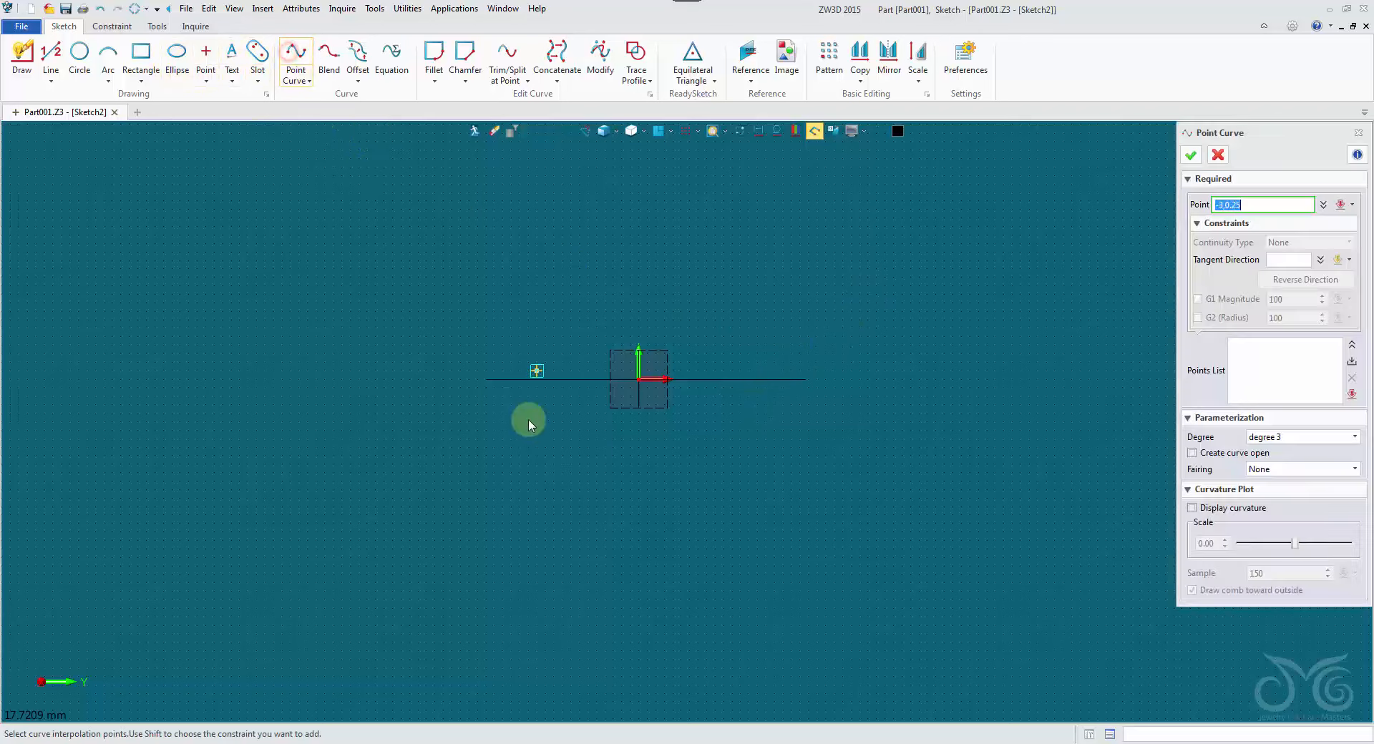
click(486, 422)
click(562, 354)
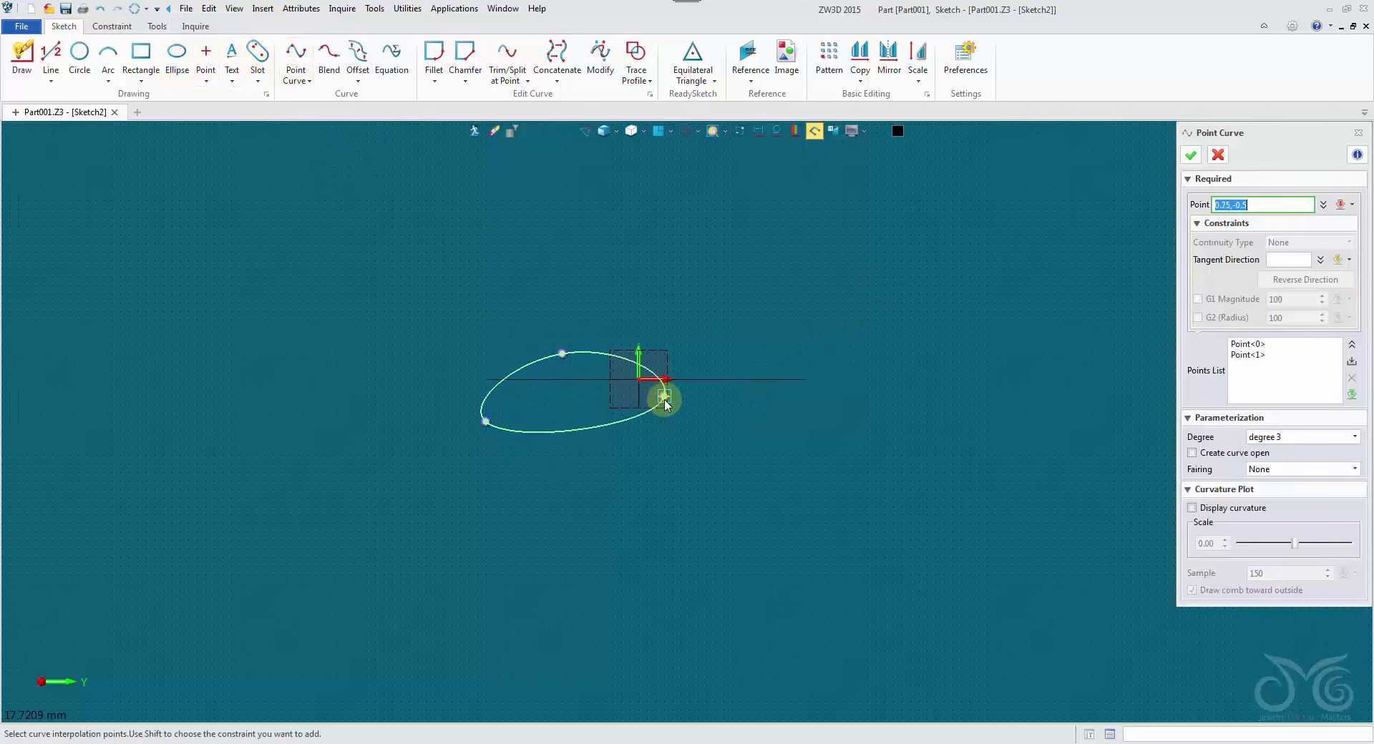
click(672, 404)
click(1192, 453)
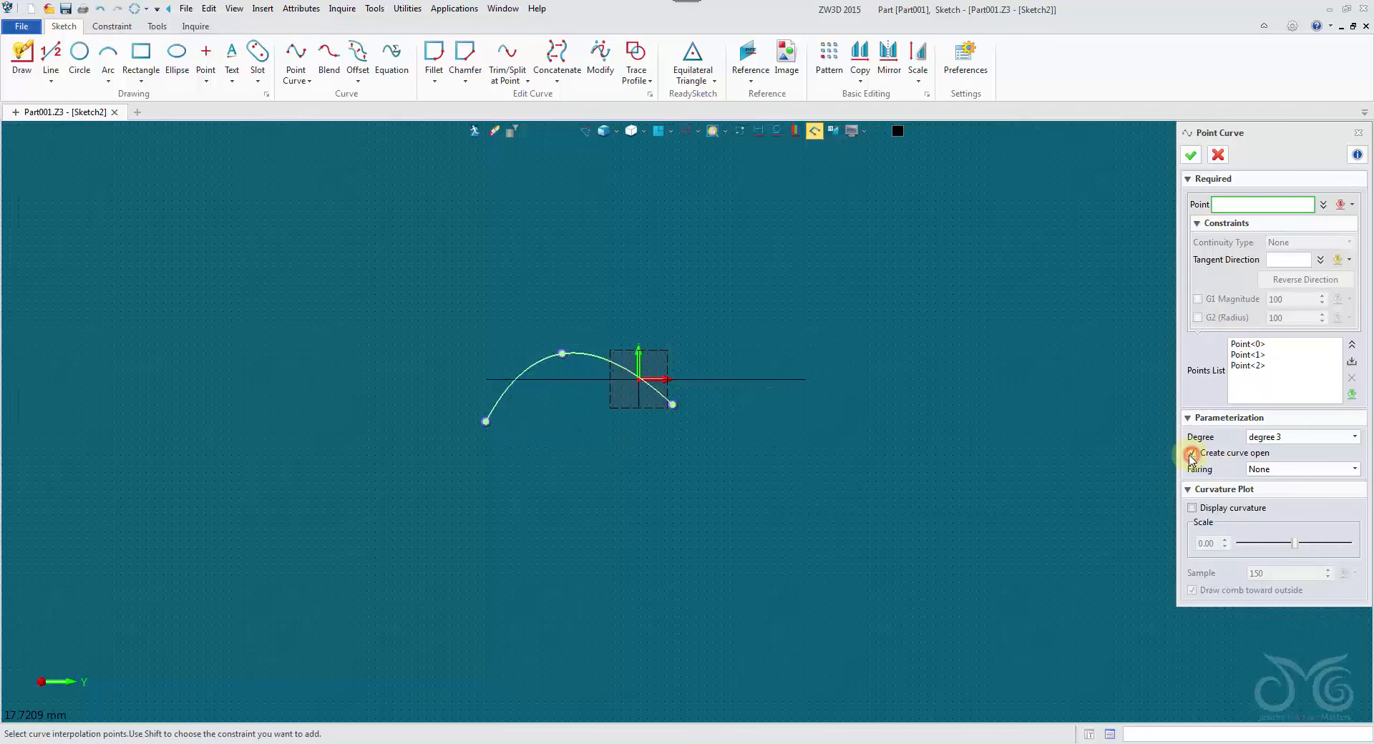
click(749, 405)
click(834, 319)
Move the fourth curve point to about (3.78, -0.08), the second to about (-1.17, 0.53) and the first to about (-5.34, -2.08)
click(750, 403)
drag(769, 394, 767, 382)
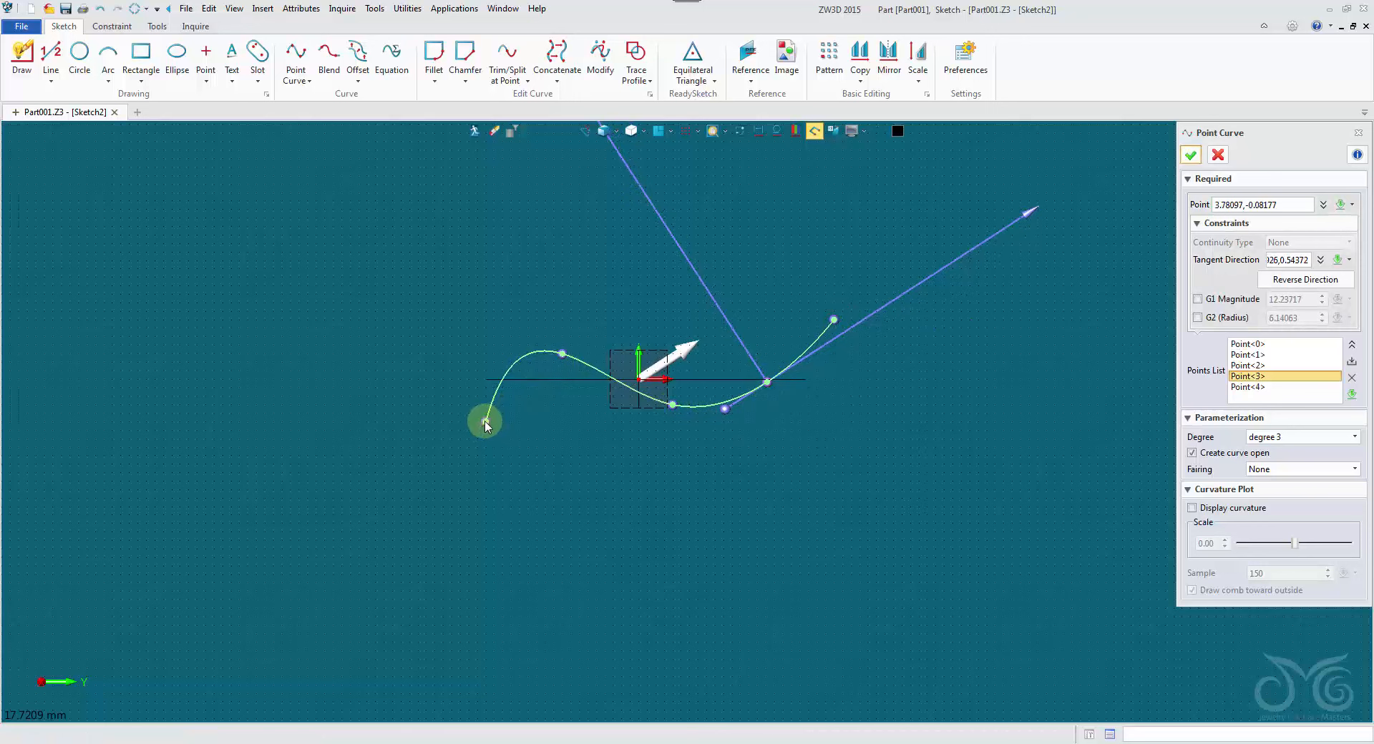
drag(485, 421, 445, 417)
drag(571, 356, 588, 357)
drag(445, 418, 466, 450)
drag(592, 357, 599, 361)
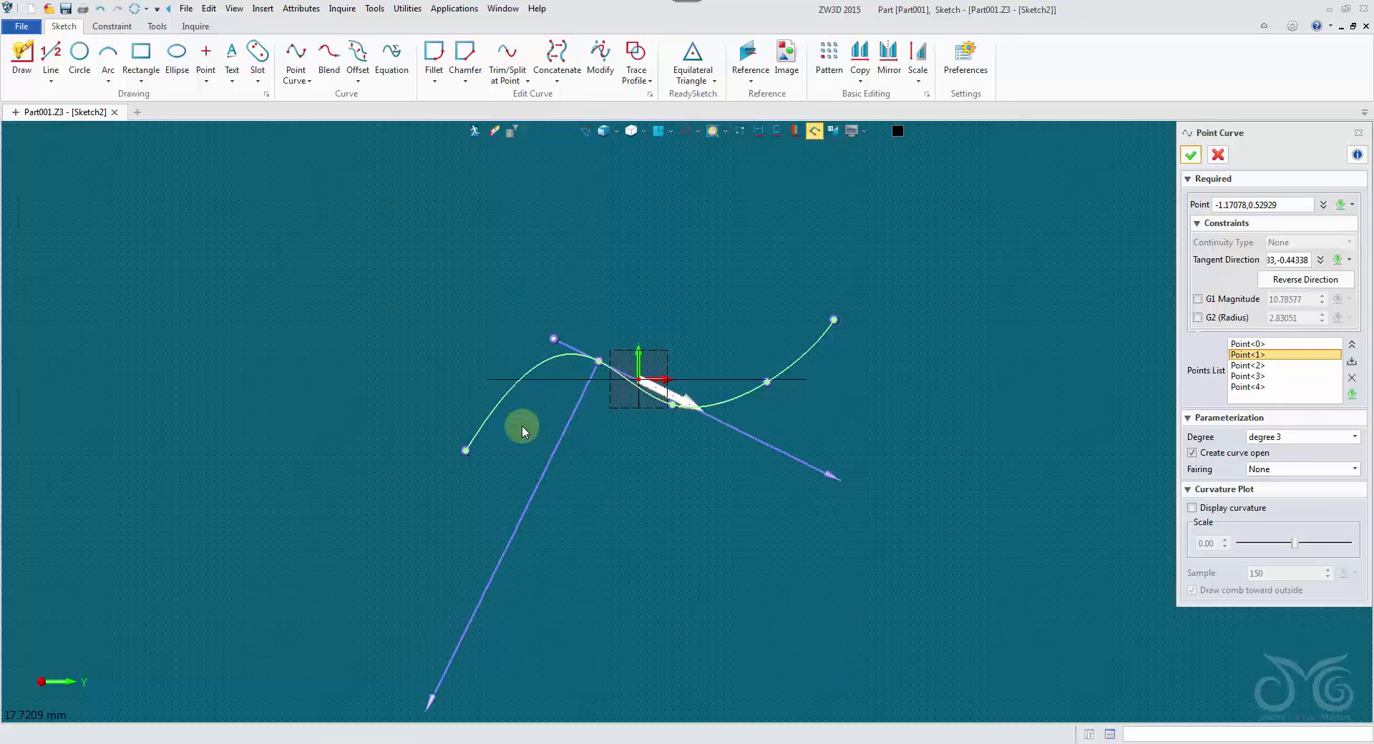
drag(466, 451, 458, 451)
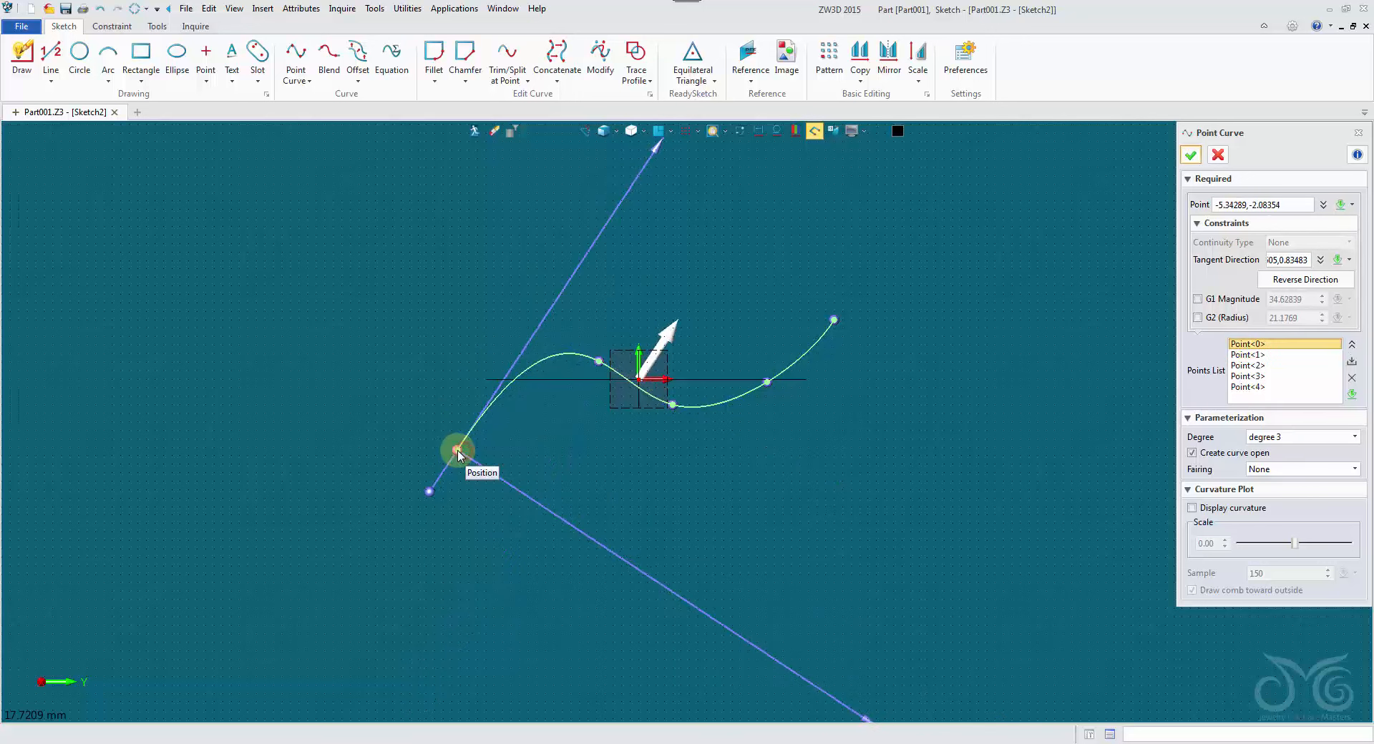
Move the third curve point to about (1.19, -0.55), accept the curve and exit the sketch
click(671, 407)
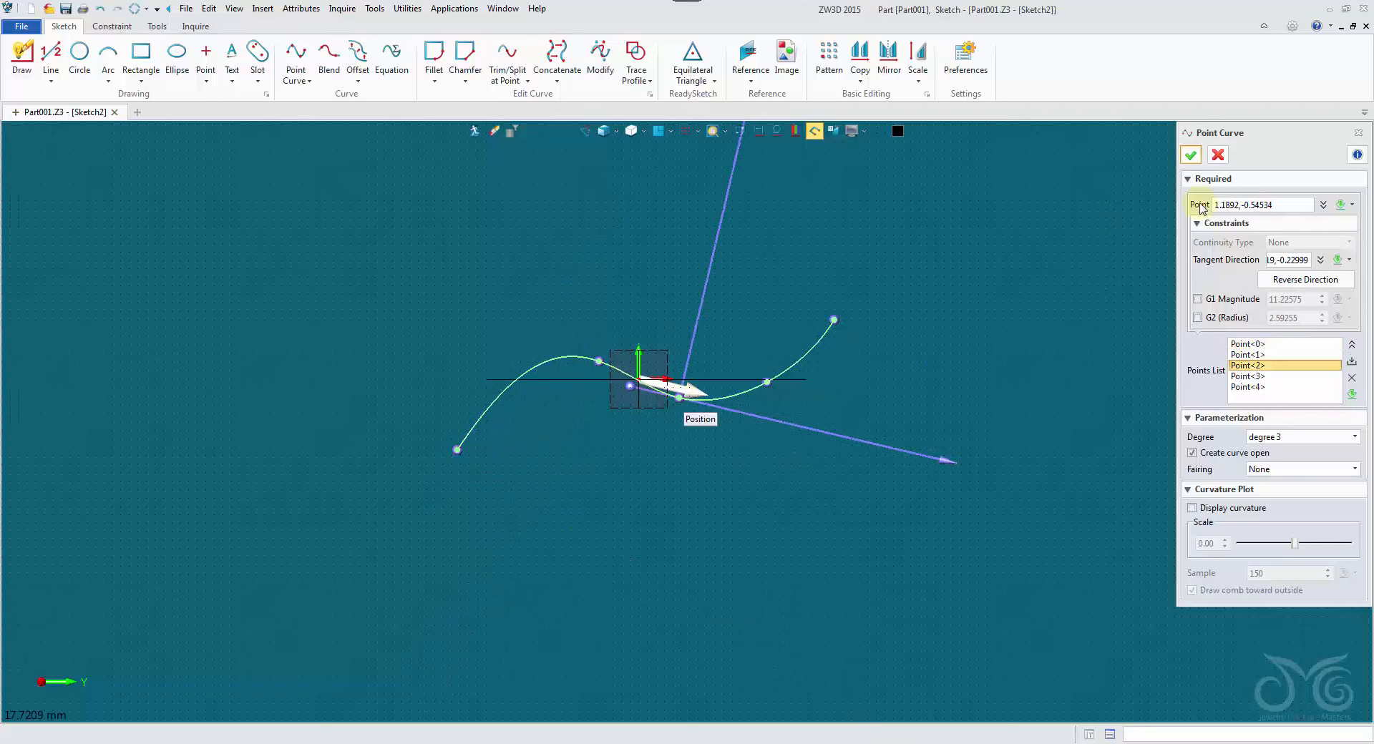
click(1183, 161)
click(488, 130)
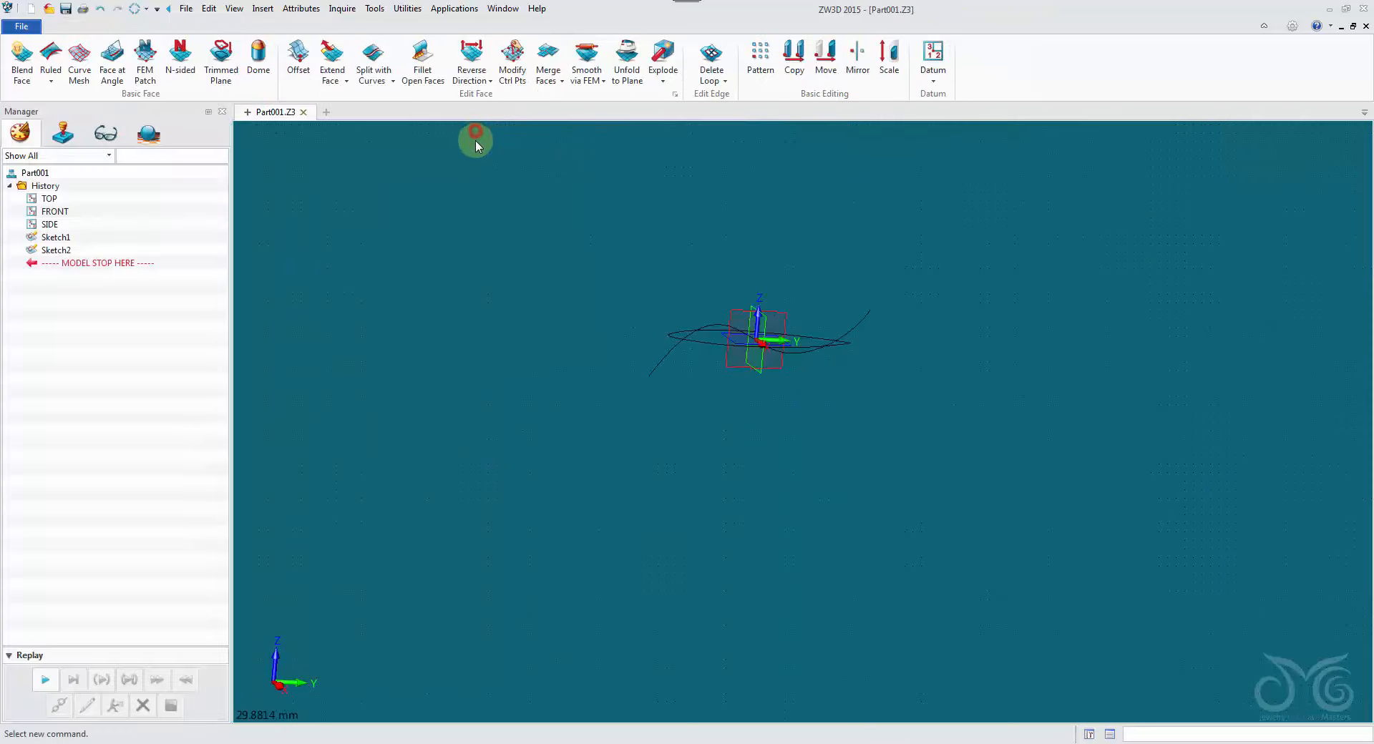
Extrude the S-shaped side profile on 2 sides, from about -5.79 to 7.64 mm, into a wavy surface
click(60, 27)
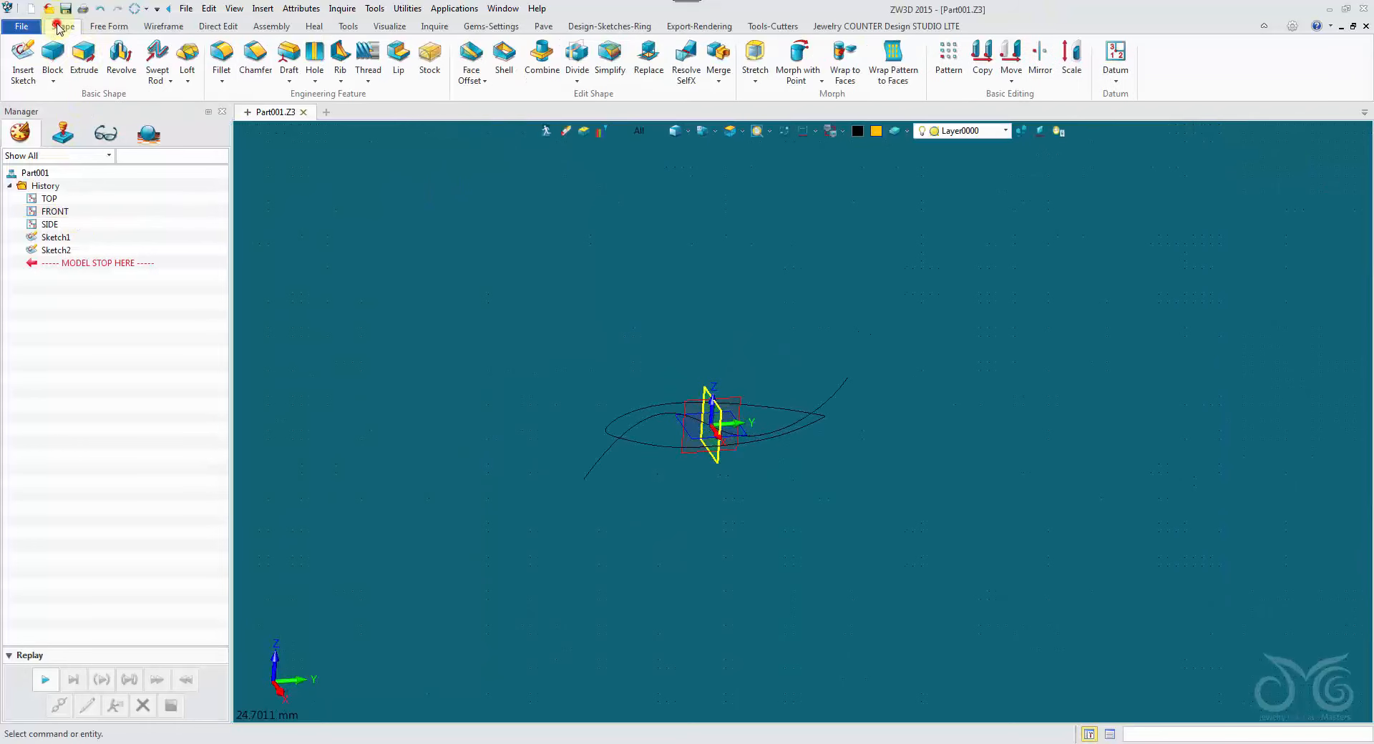
click(84, 52)
click(832, 384)
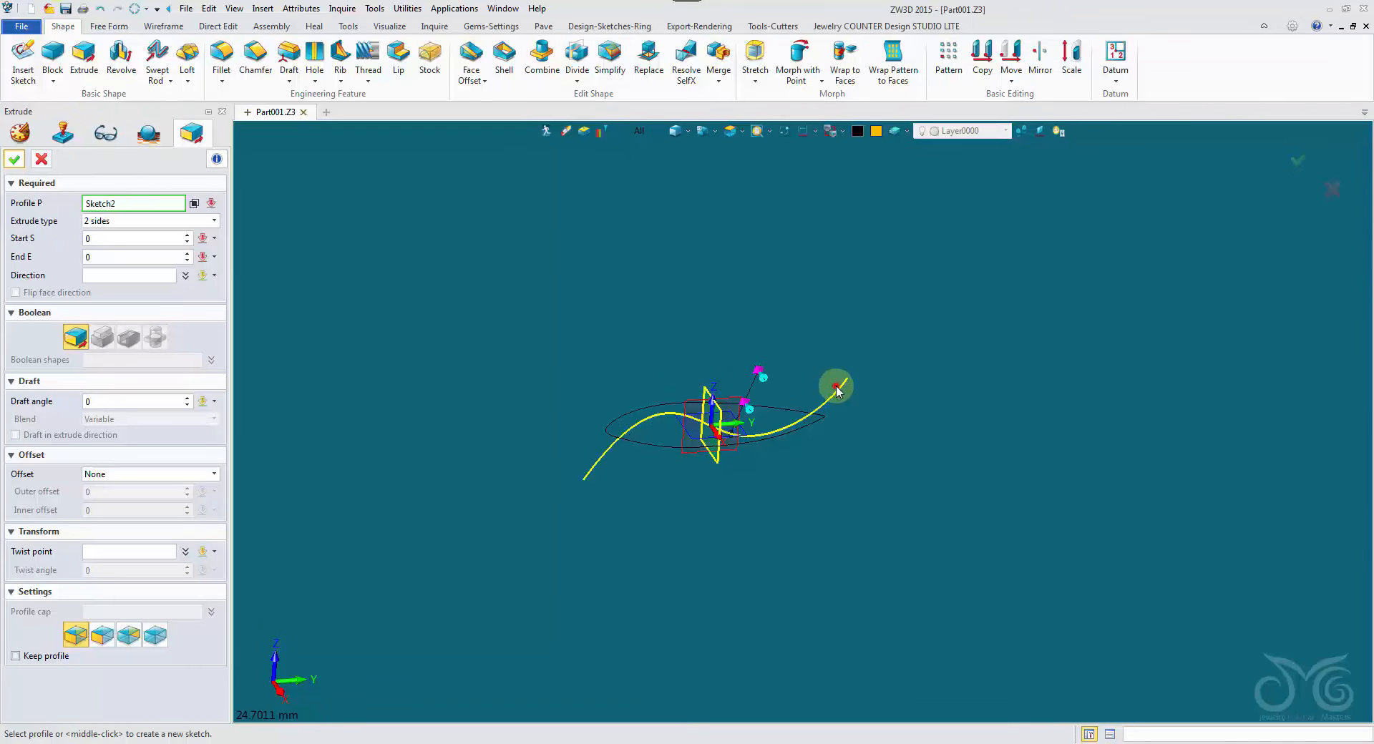
click(754, 327)
click(844, 469)
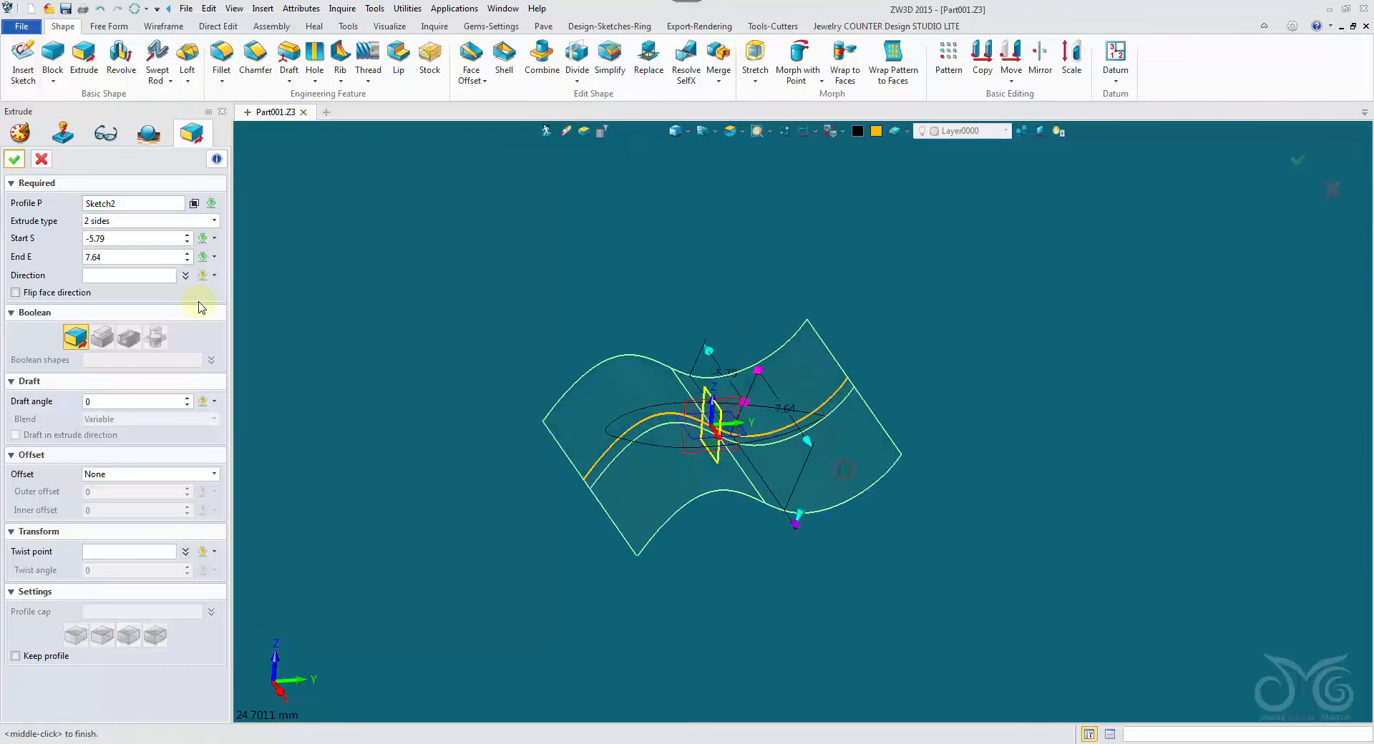
click(16, 160)
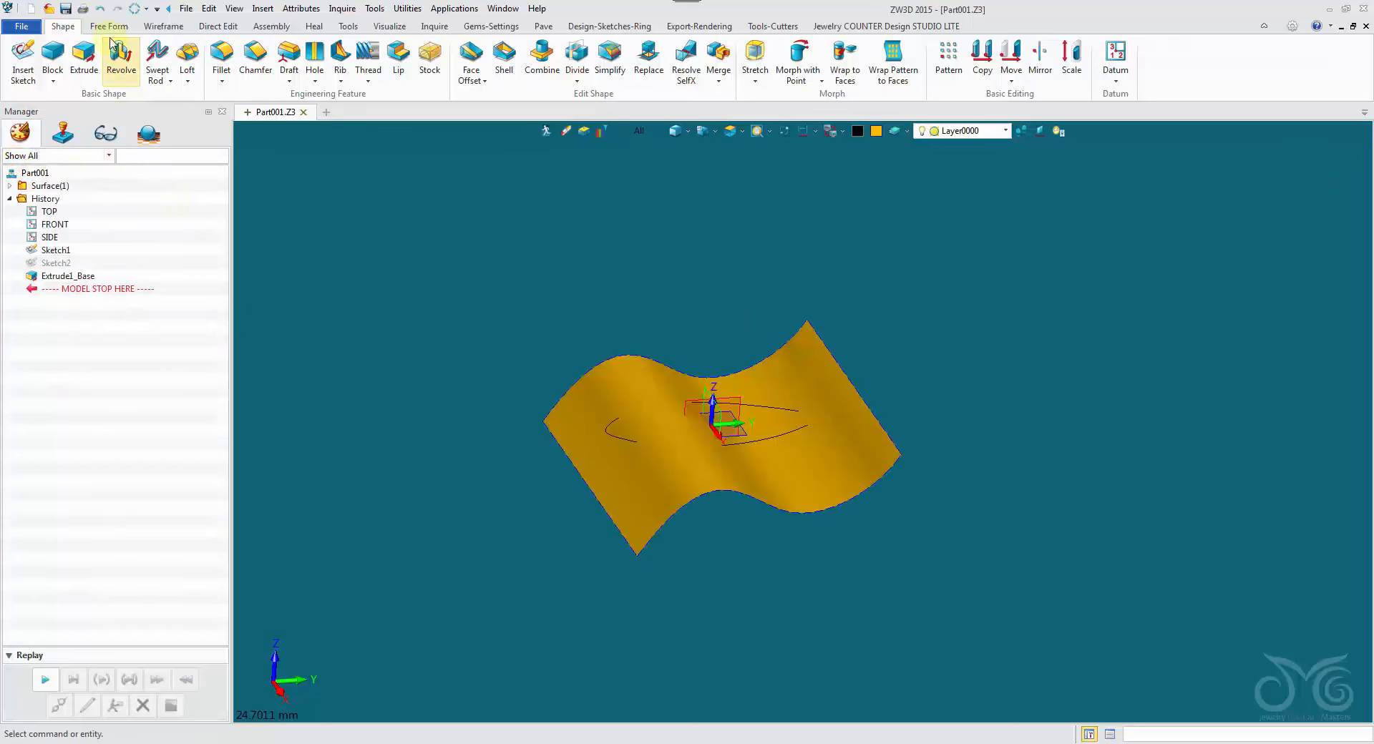
Project the leaf outline sketch onto the wavy extruded face, trimmed to the face boundaries
click(163, 25)
click(270, 54)
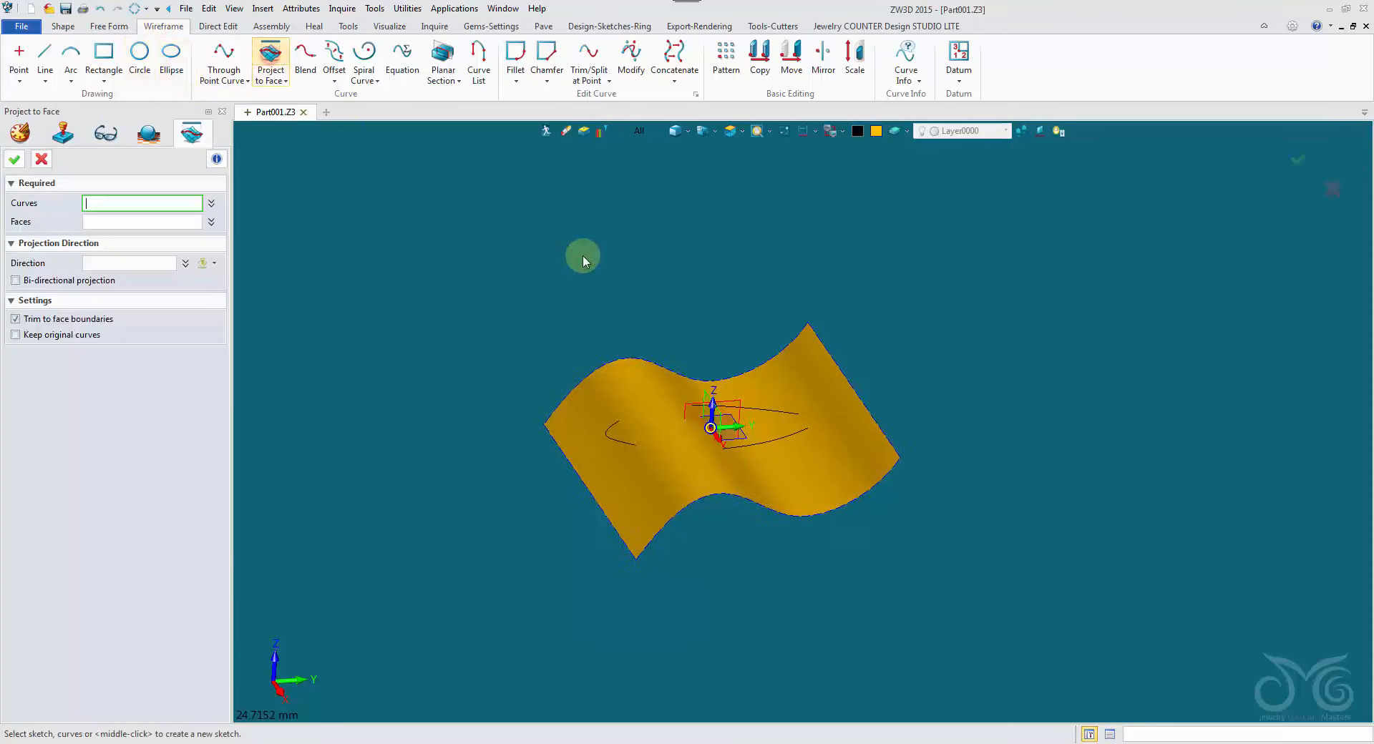
right_drag(583, 256, 570, 283)
scroll(644, 343, up, 1)
click(742, 450)
middle_click(693, 269)
click(620, 355)
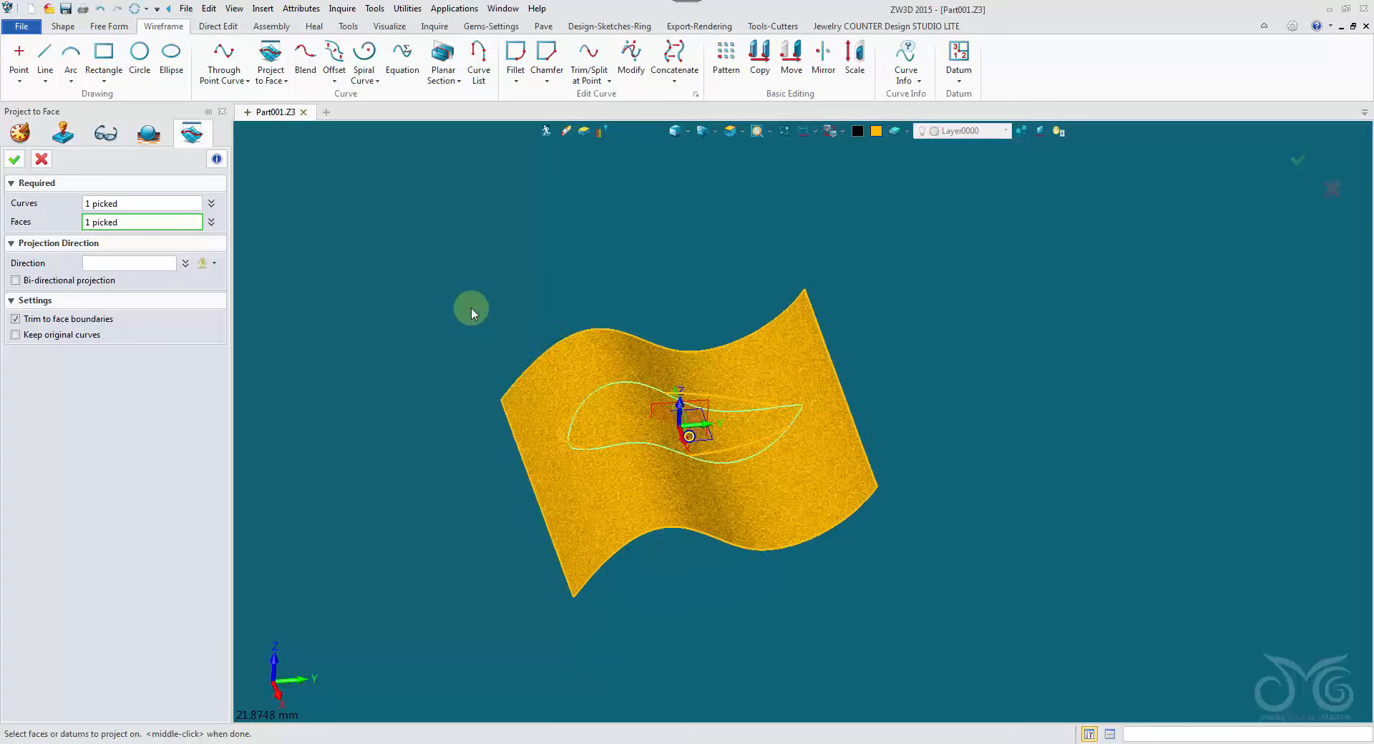
right_drag(482, 317, 438, 295)
click(14, 159)
Set the pick filter to Shape and erase the wavy extruded surface, leaving the projected leaf outline
right_drag(247, 272, 655, 174)
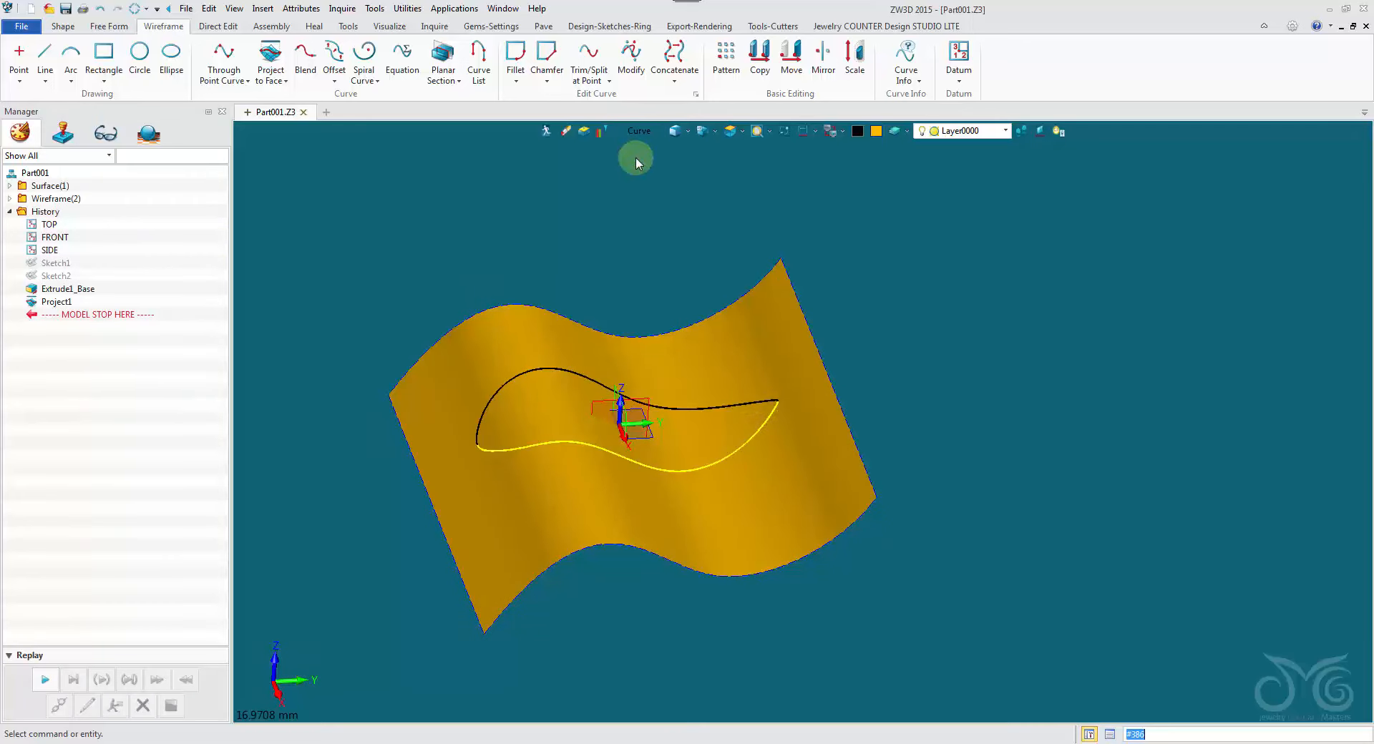
click(639, 133)
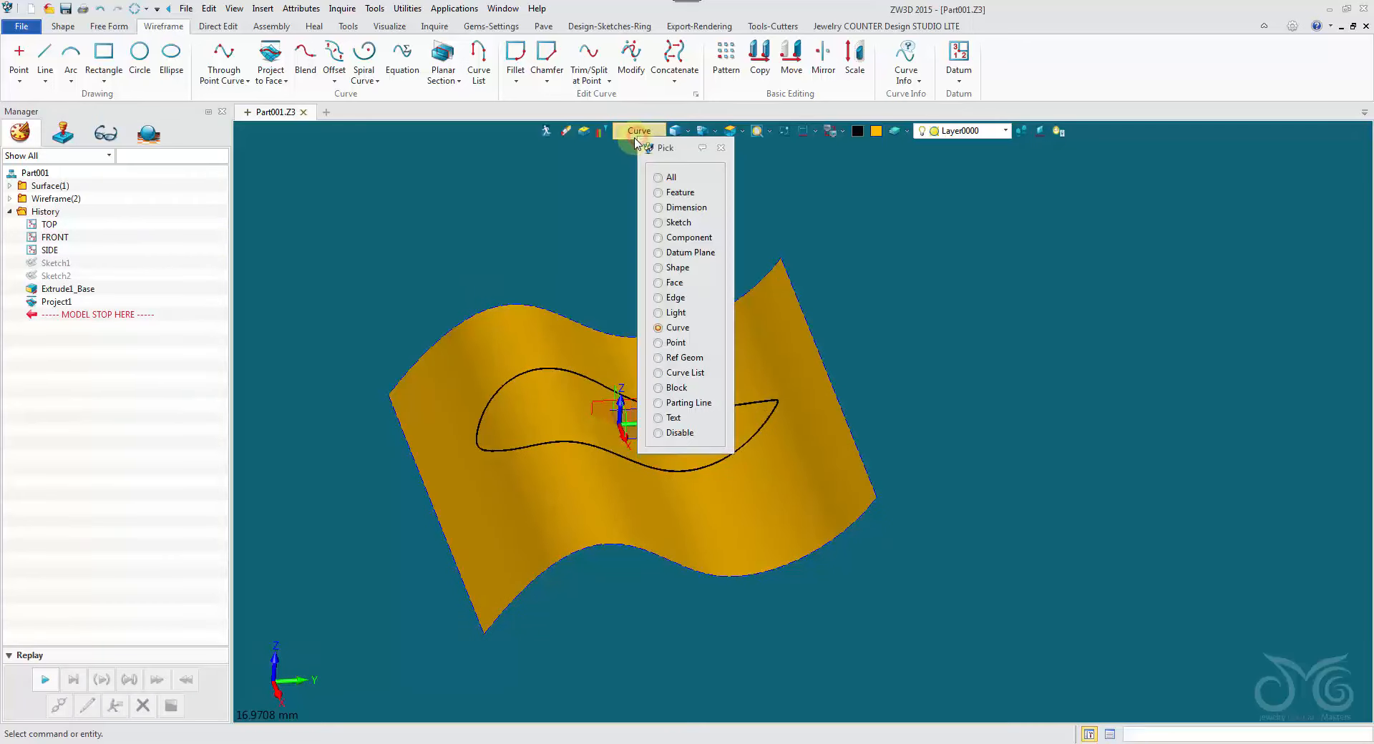
click(677, 268)
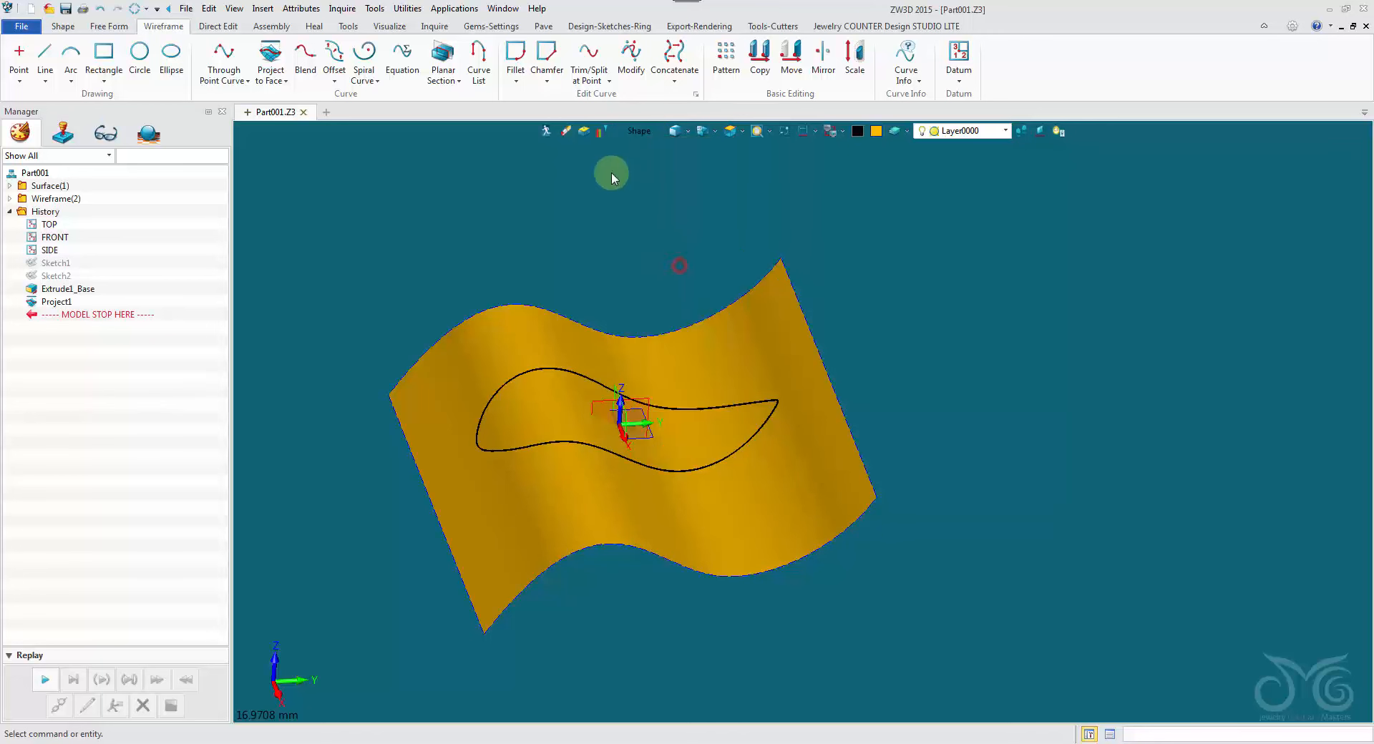
click(566, 130)
click(723, 322)
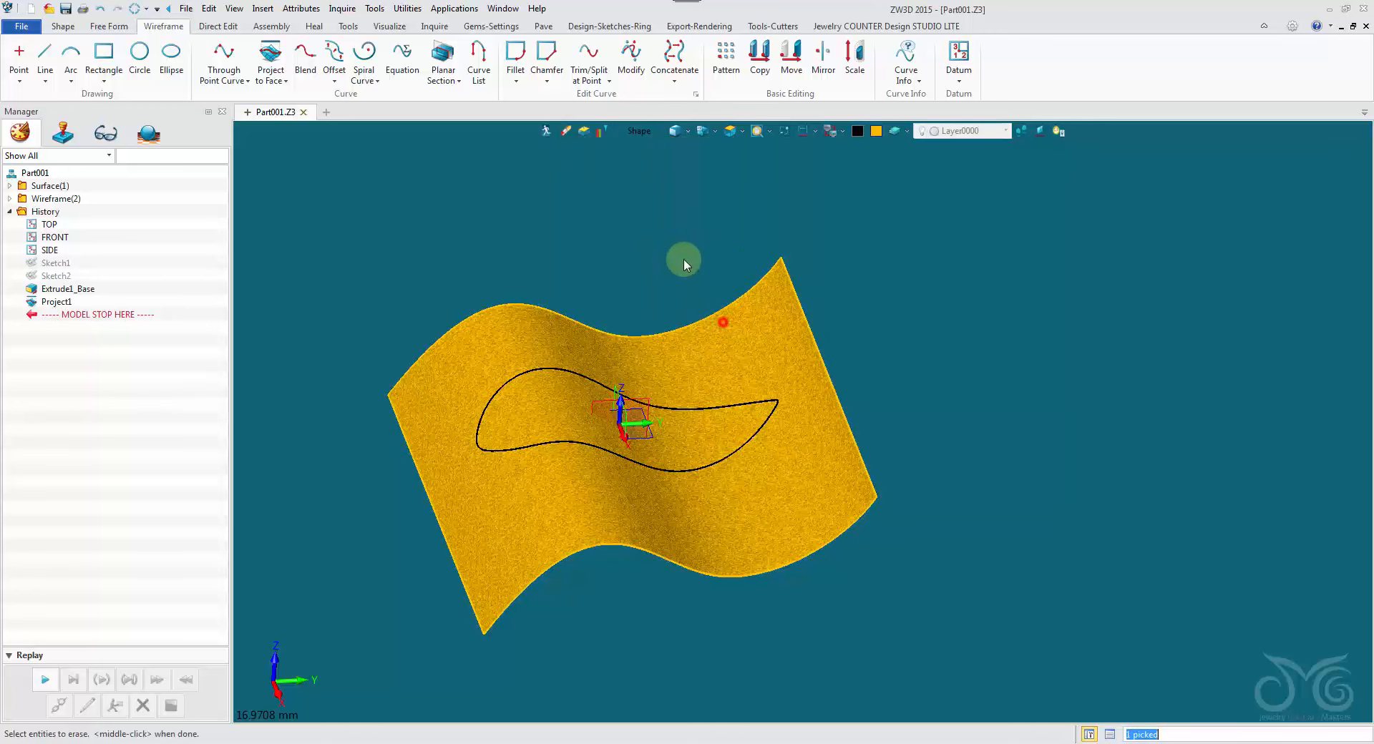
middle_click(664, 217)
Examine the shape of the projected leaf outline from several viewing directions
mouse_move(667, 213)
middle_down()
mouse_move(551, 319)
mouse_move(417, 365)
mouse_move(696, 441)
mouse_move(803, 369)
mouse_move(788, 392)
mouse_move(581, 408)
mouse_move(459, 344)
middle_up()
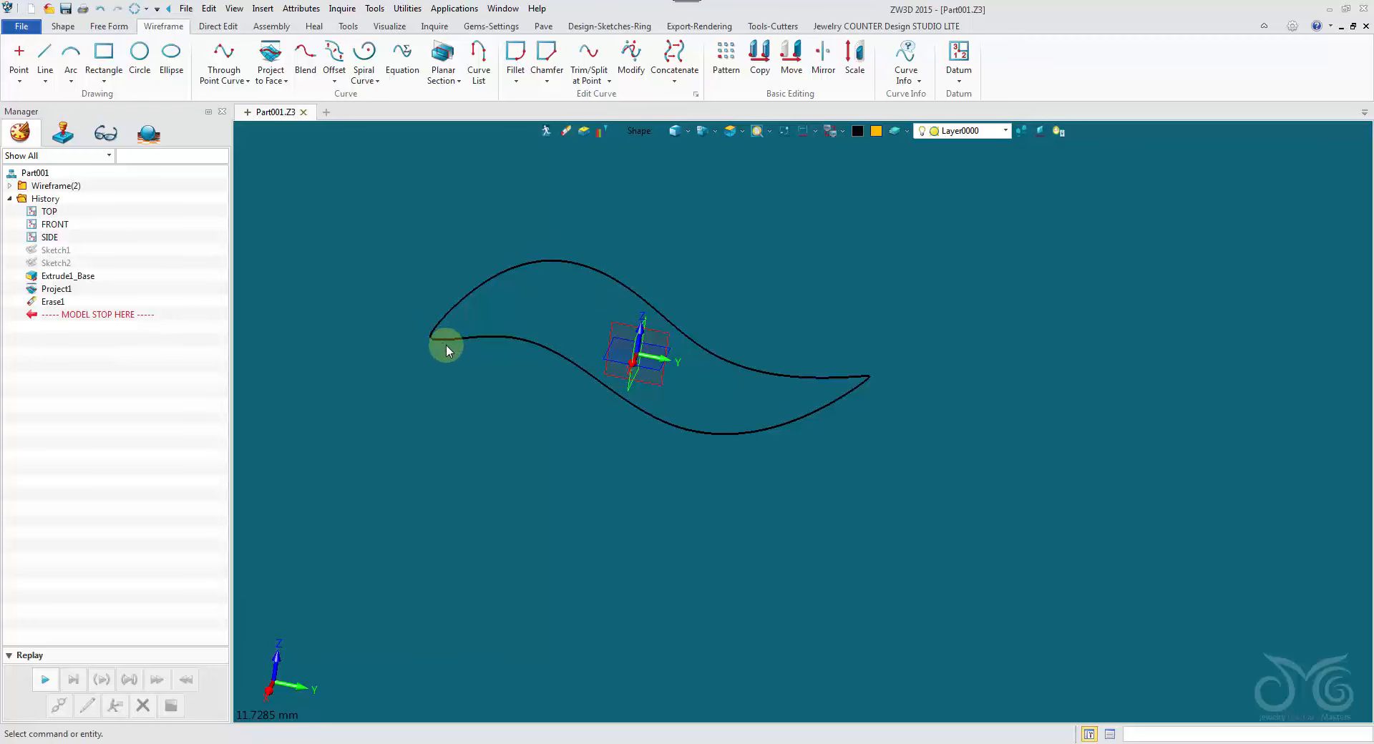
middle_drag(454, 409, 450, 290)
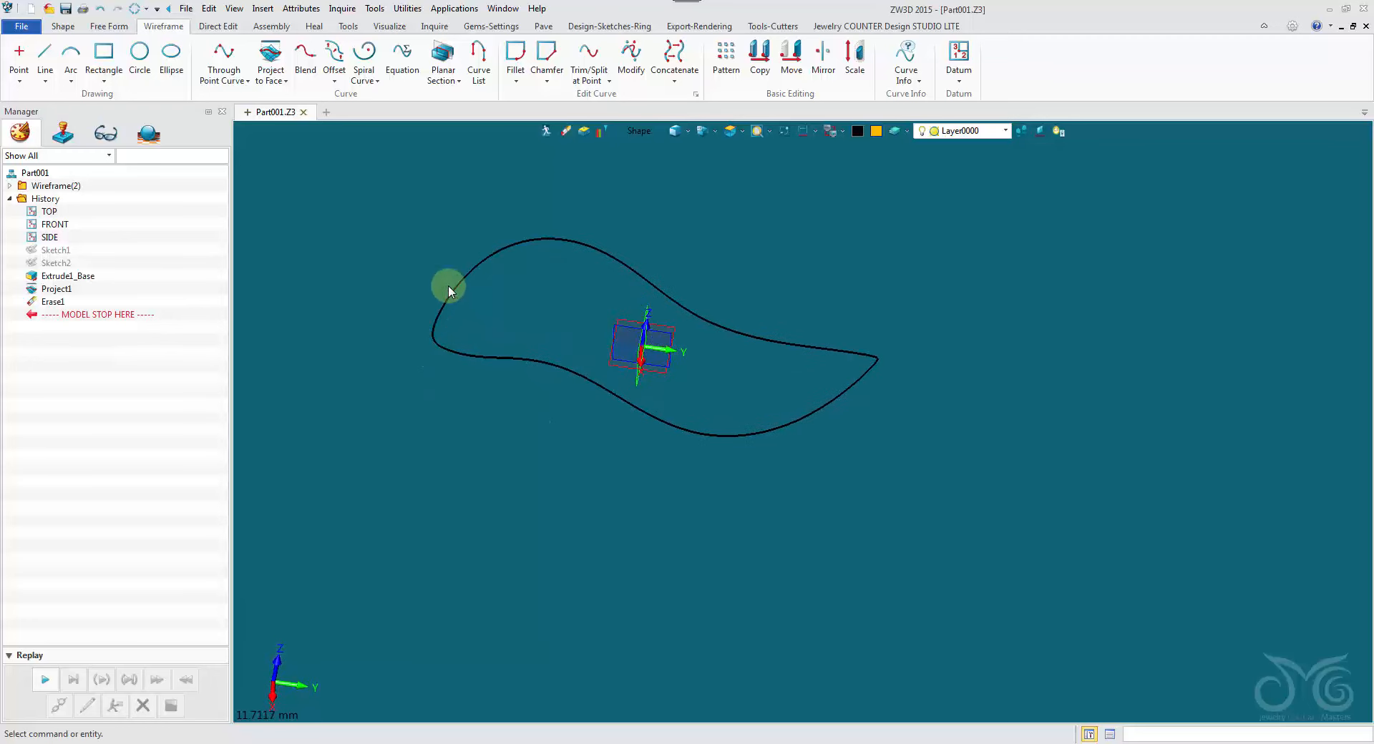
mouse_move(482, 336)
middle_down()
mouse_move(346, 401)
mouse_move(393, 415)
mouse_move(305, 456)
middle_up()
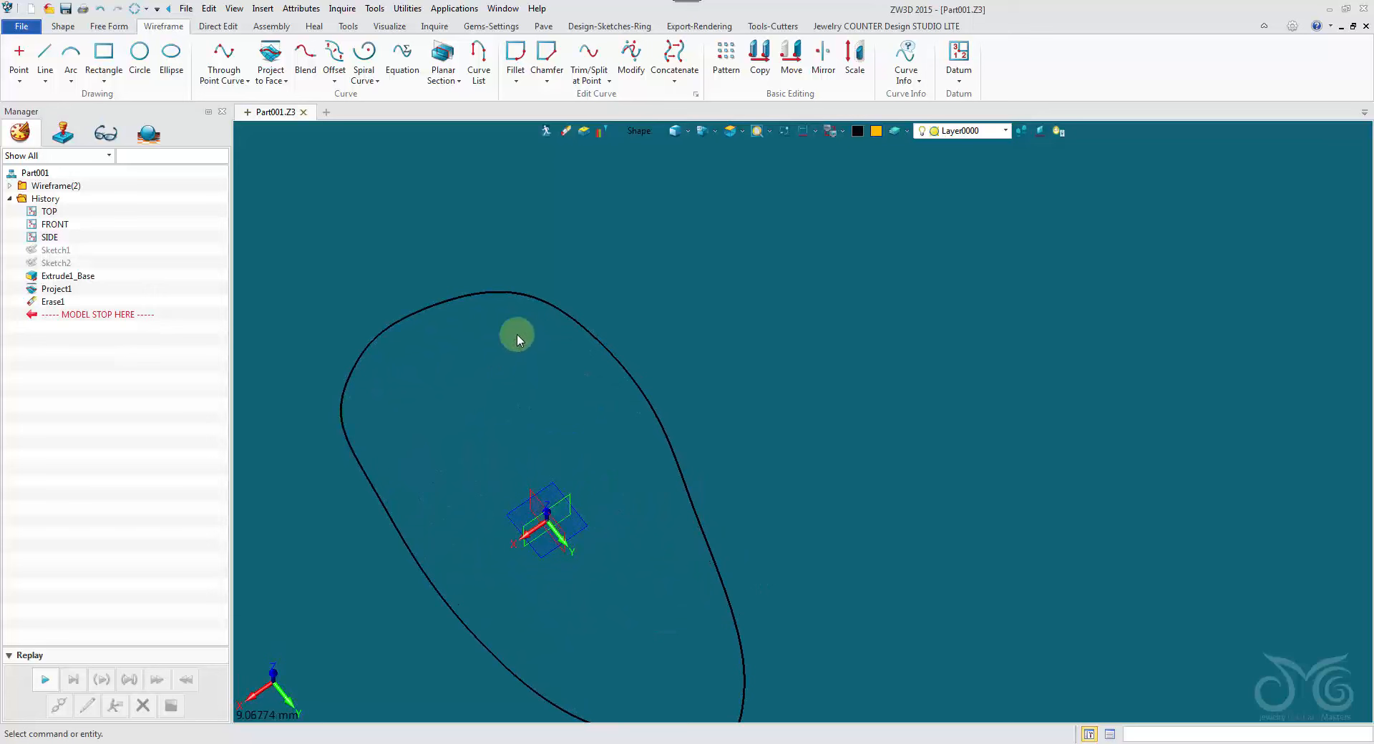
mouse_move(418, 408)
middle_down()
mouse_move(263, 465)
mouse_move(289, 479)
mouse_move(424, 343)
mouse_move(410, 318)
mouse_move(402, 384)
mouse_move(415, 365)
mouse_move(551, 402)
mouse_move(688, 405)
mouse_move(733, 367)
mouse_move(500, 371)
mouse_move(467, 302)
middle_up()
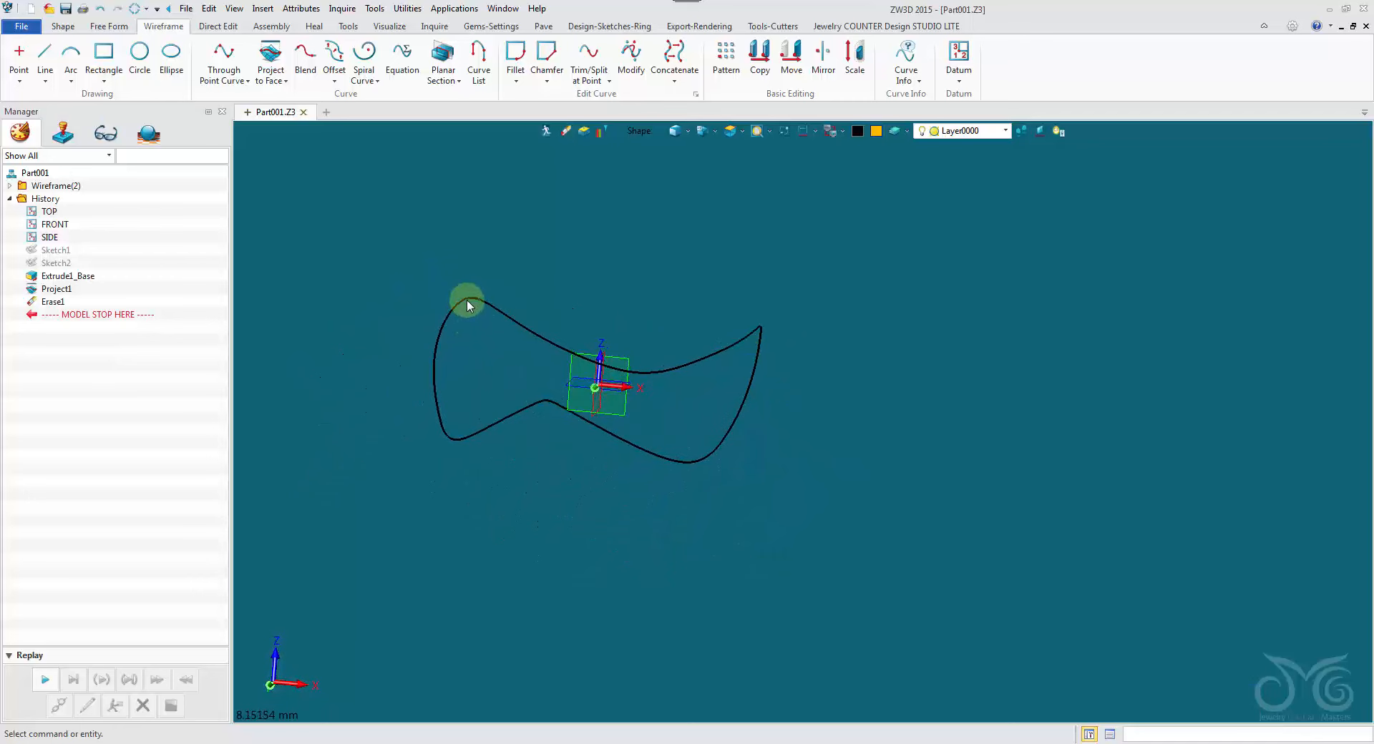
mouse_move(749, 310)
middle_down()
mouse_move(769, 345)
mouse_move(629, 468)
mouse_move(415, 466)
mouse_move(504, 353)
middle_up()
mouse_move(444, 490)
middle_down()
mouse_move(401, 407)
mouse_move(464, 347)
mouse_move(495, 339)
mouse_move(459, 346)
mouse_move(457, 447)
mouse_move(440, 449)
middle_up()
Begin a datum on the leaf outline's long lower edge near the rounded base, using the Curve pick filter
right_click(440, 451)
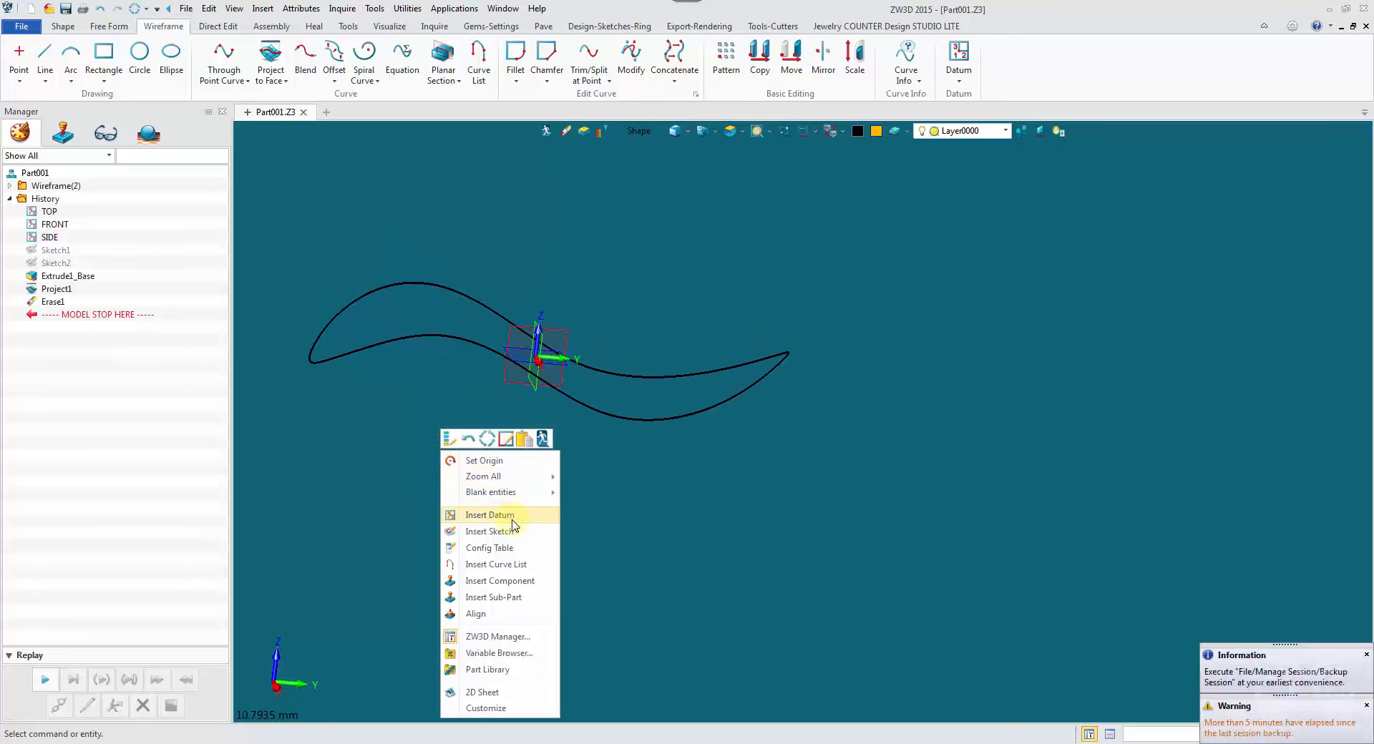
click(515, 515)
middle_drag(501, 509, 500, 355)
click(631, 131)
click(659, 204)
click(464, 406)
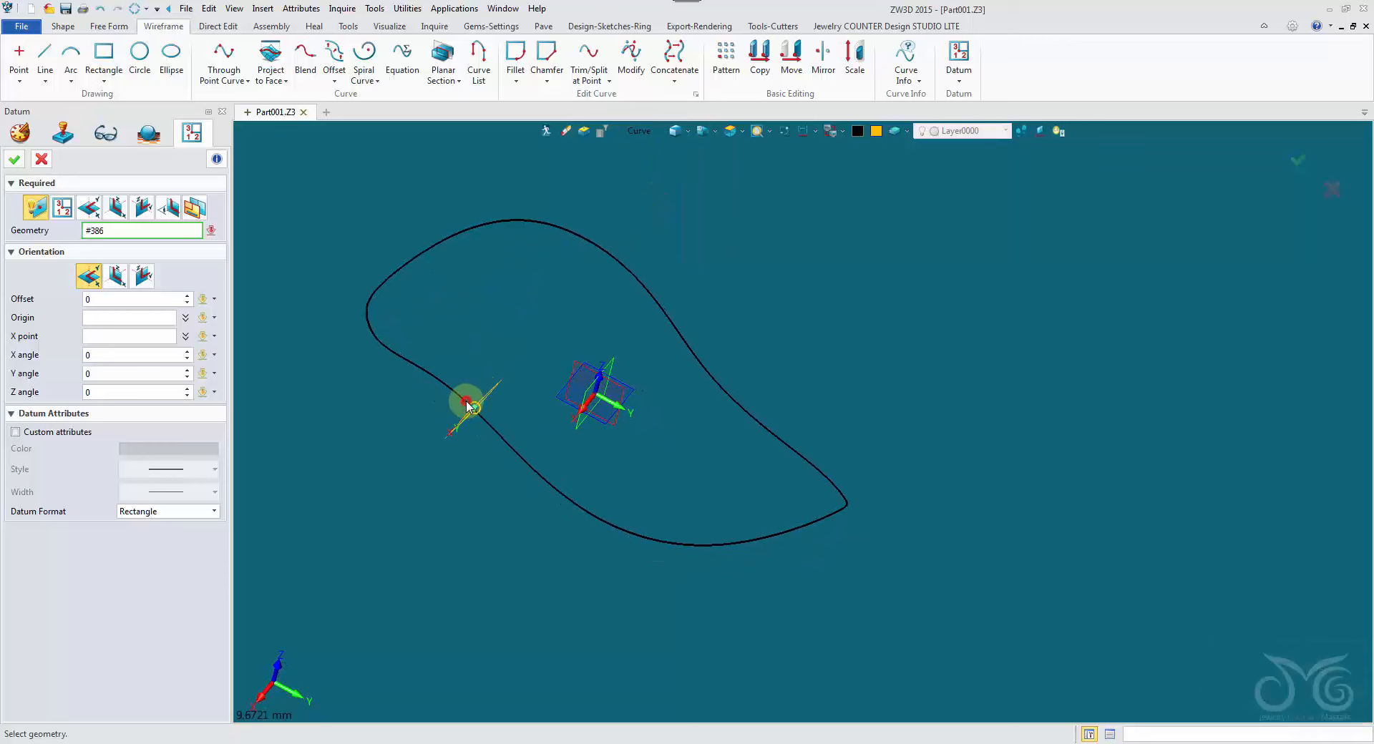
click(466, 401)
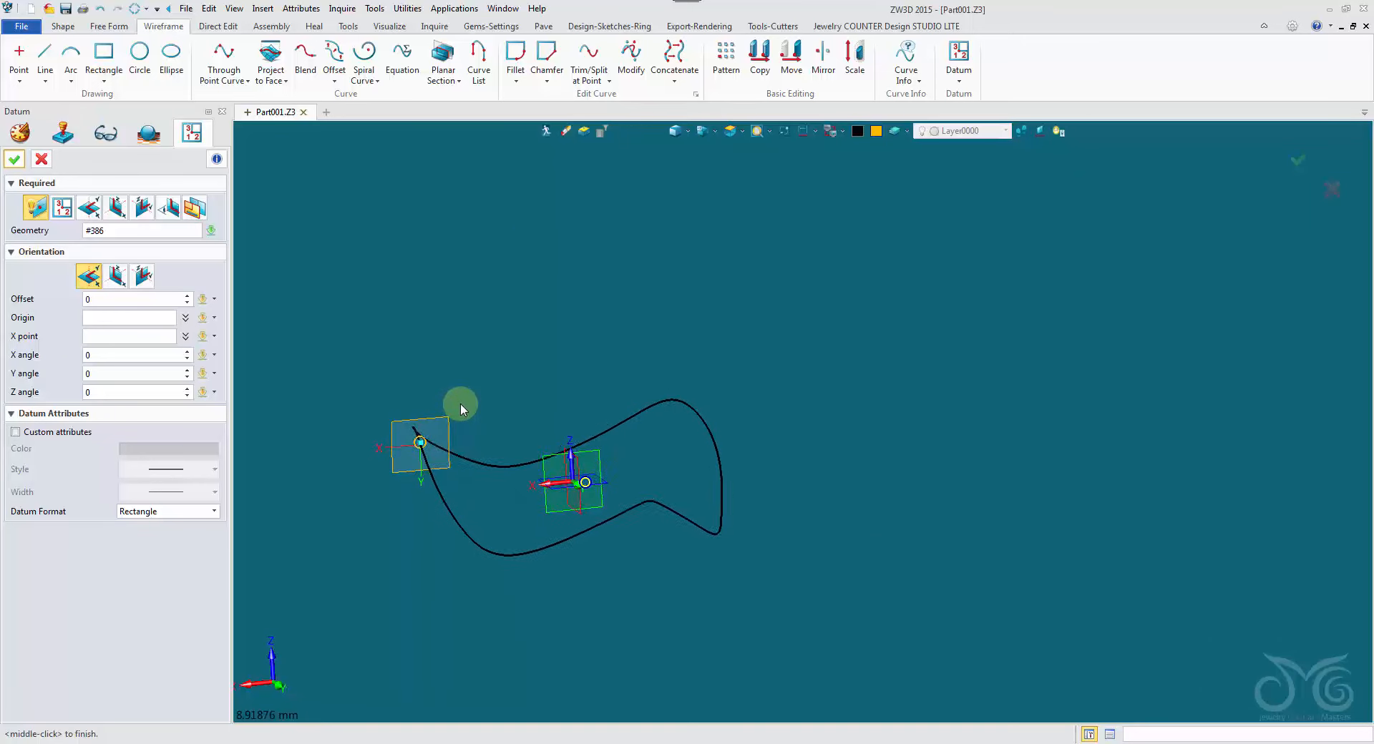
Set the datum format to X-Y axes and its X angle to 180
middle_drag(461, 407, 420, 430)
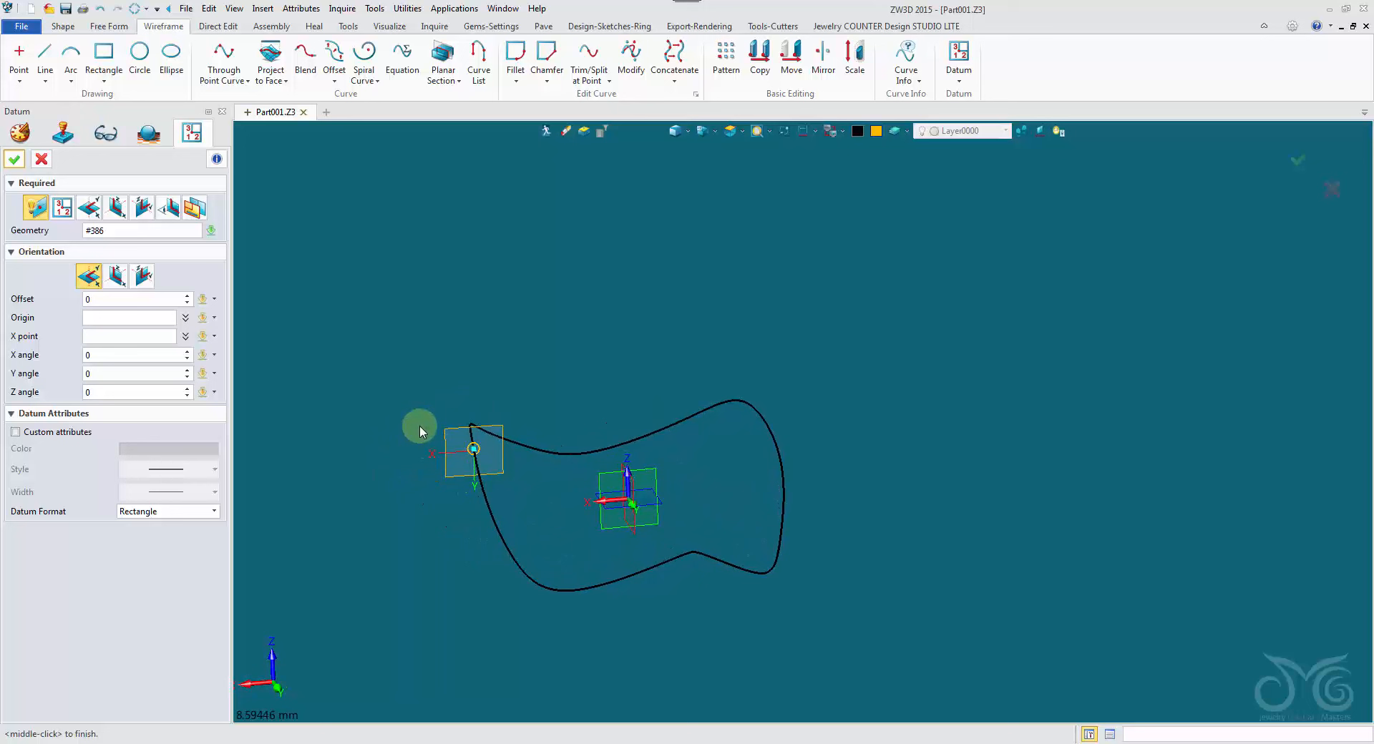
click(193, 518)
click(192, 531)
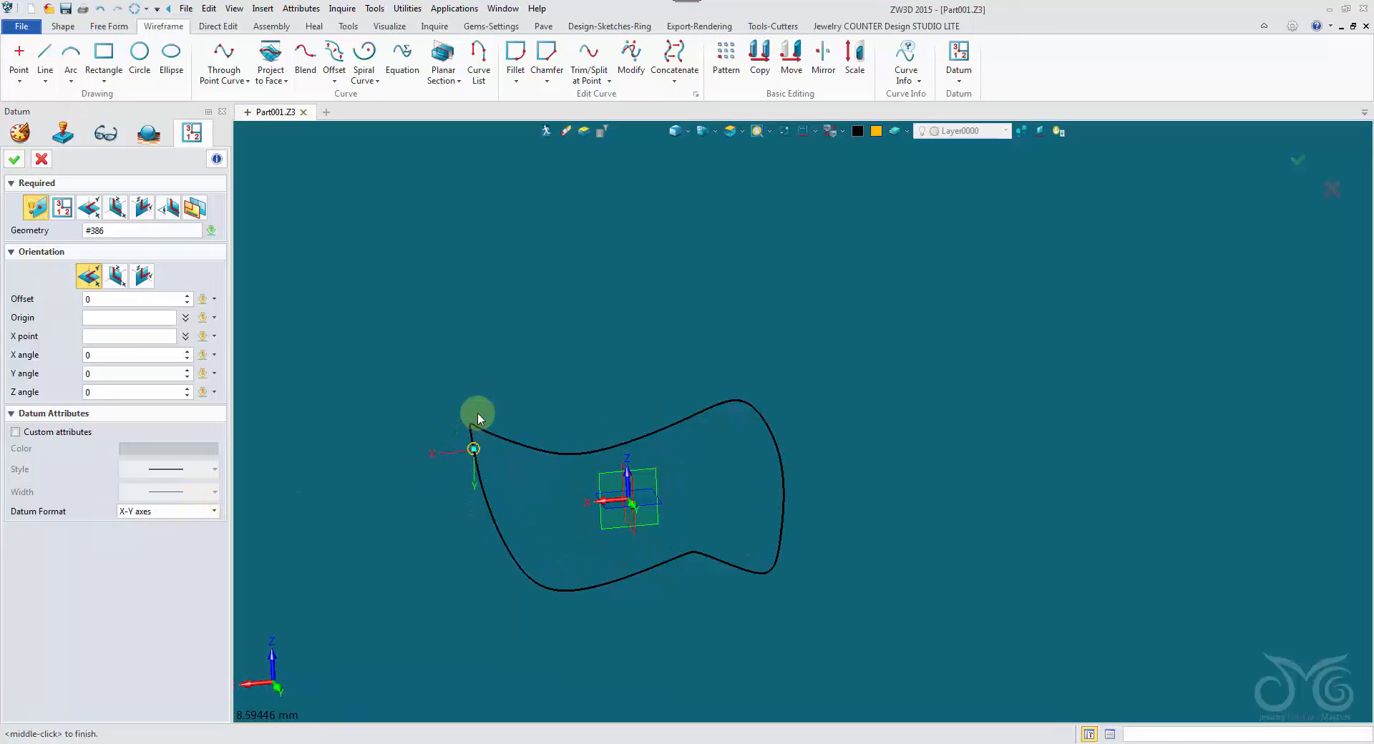
click(136, 353)
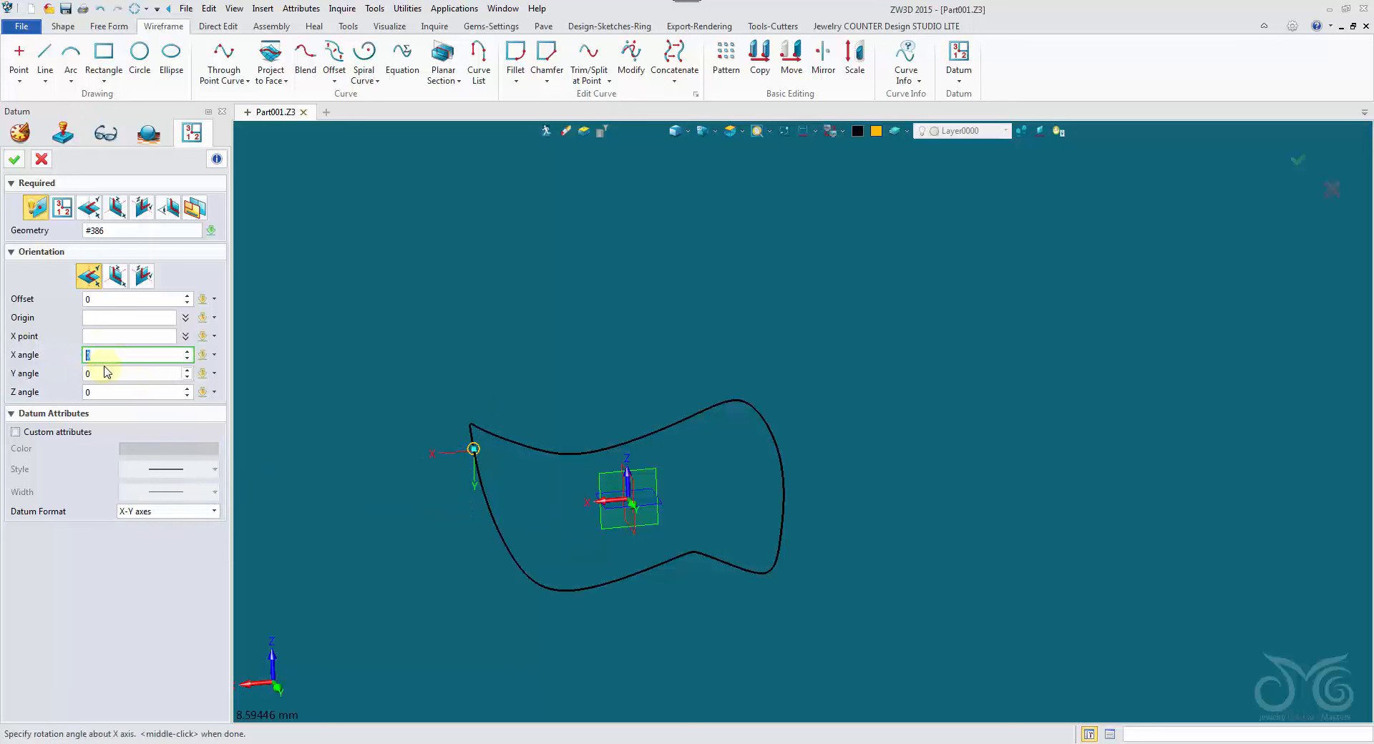
key(Return)
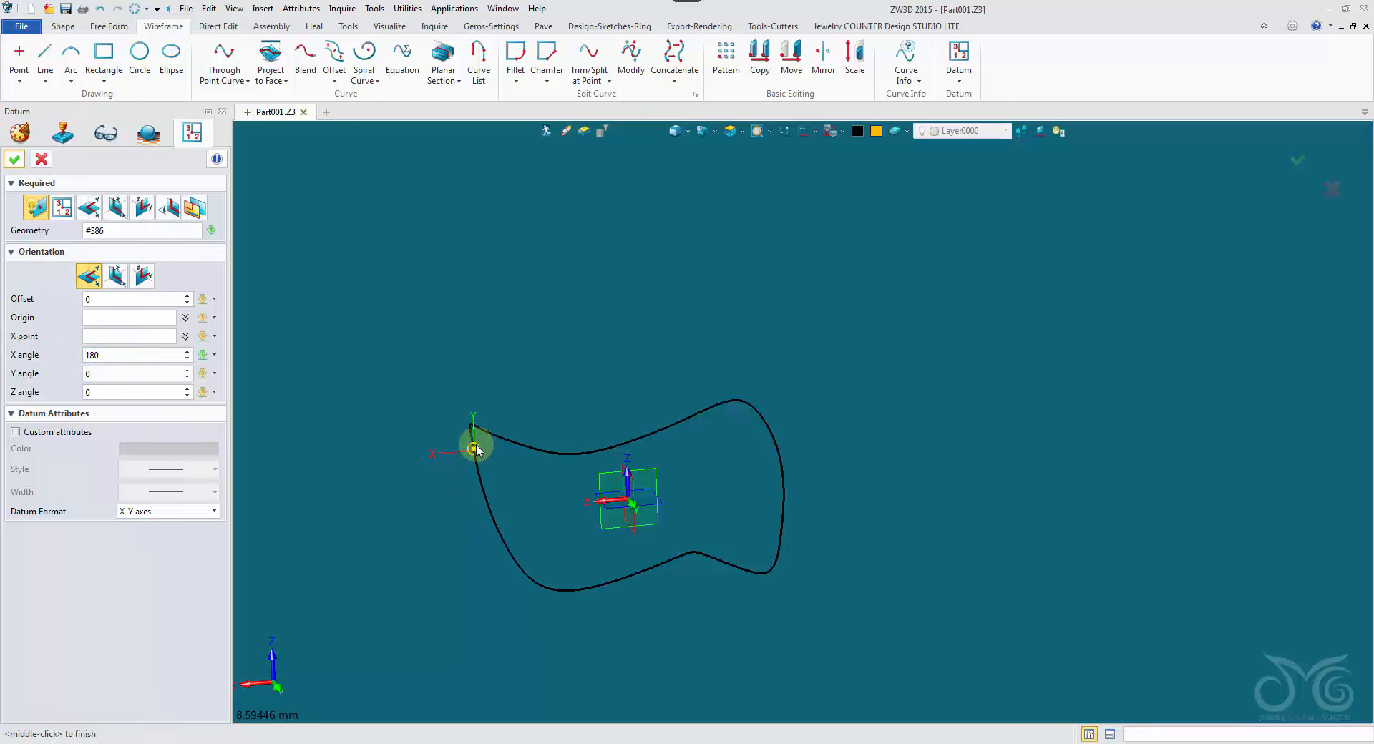
Set the datum's Y angle to 180 and accept the datum
click(140, 373)
text(1)
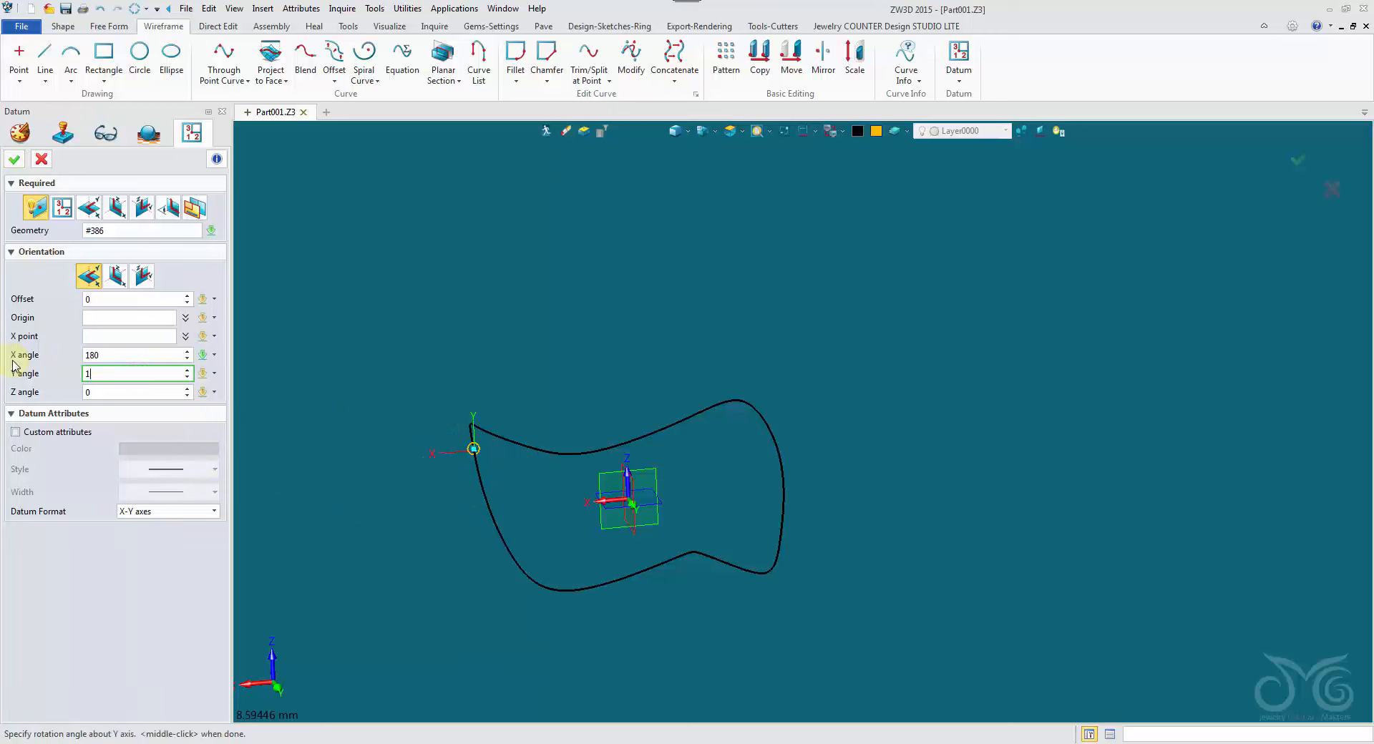
text(80)
key(Return)
middle_drag(309, 440, 574, 516)
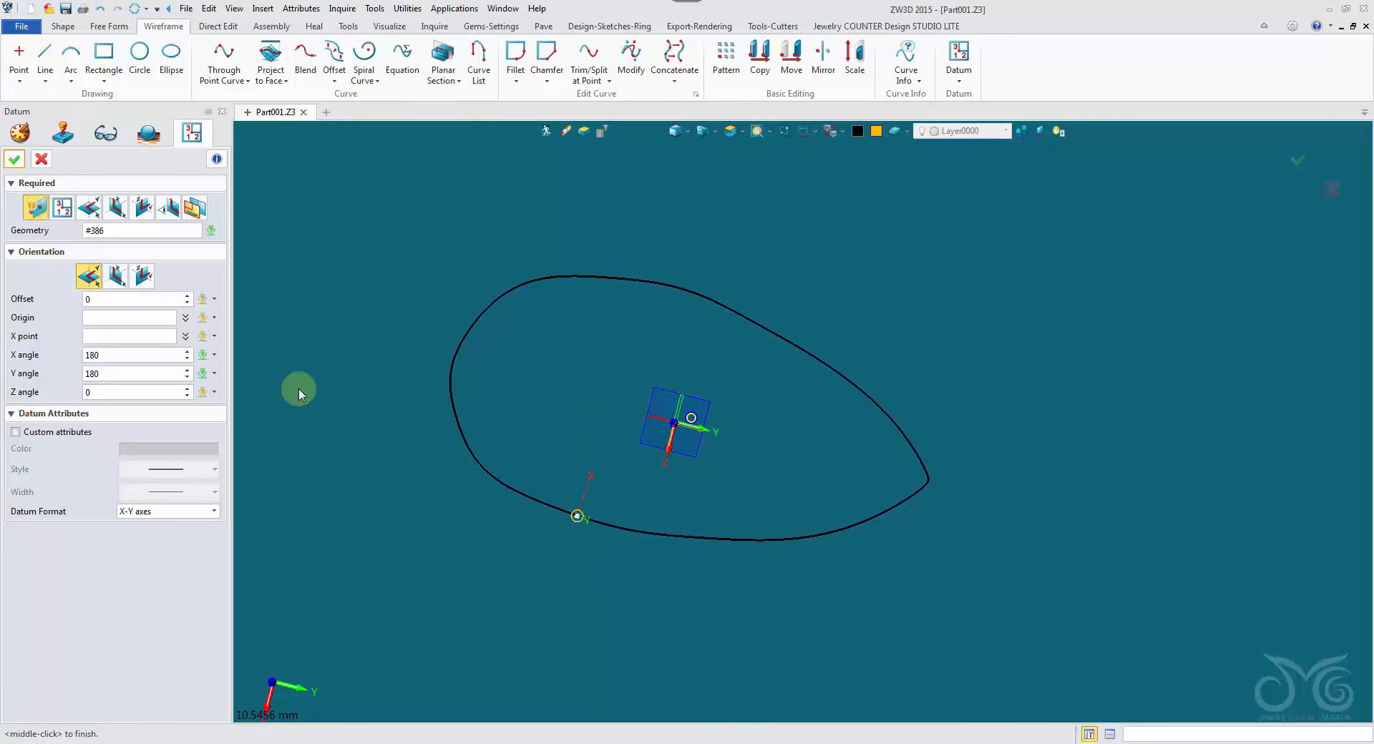
click(114, 372)
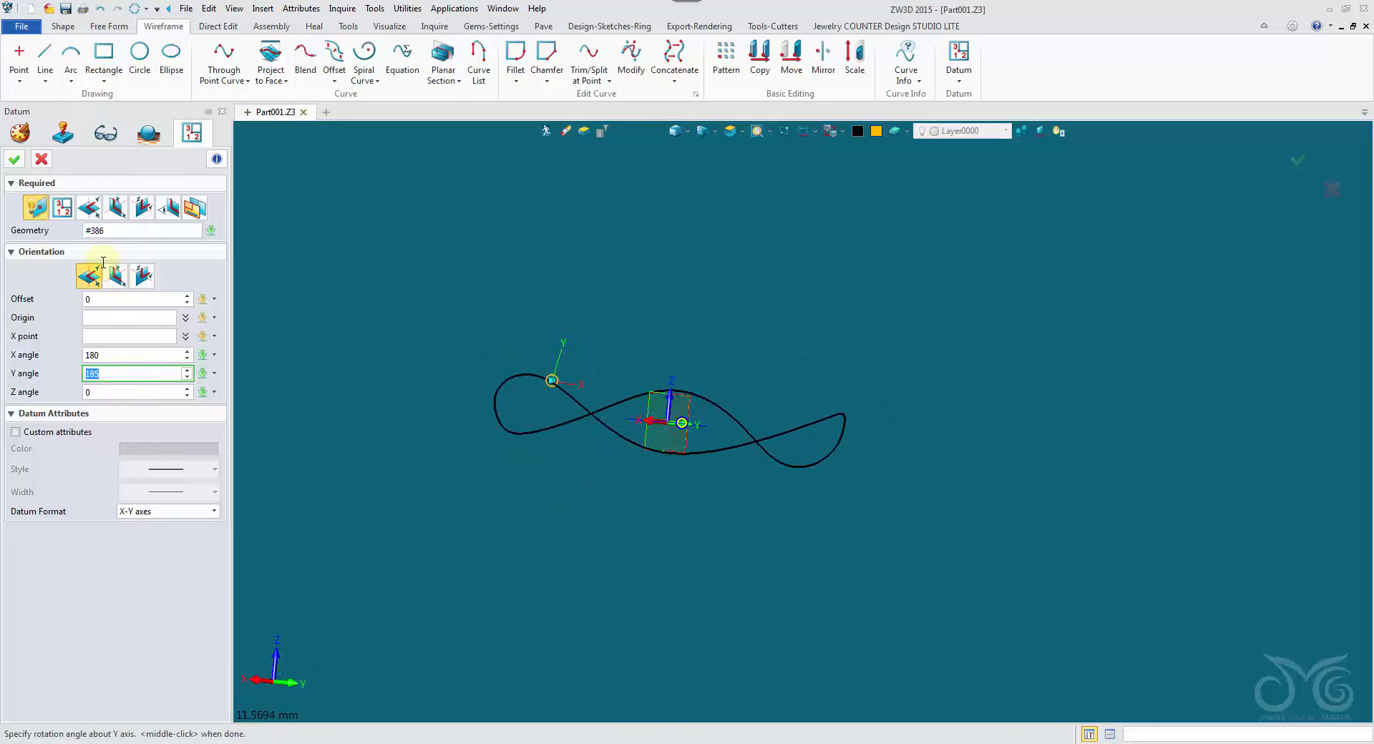
click(17, 161)
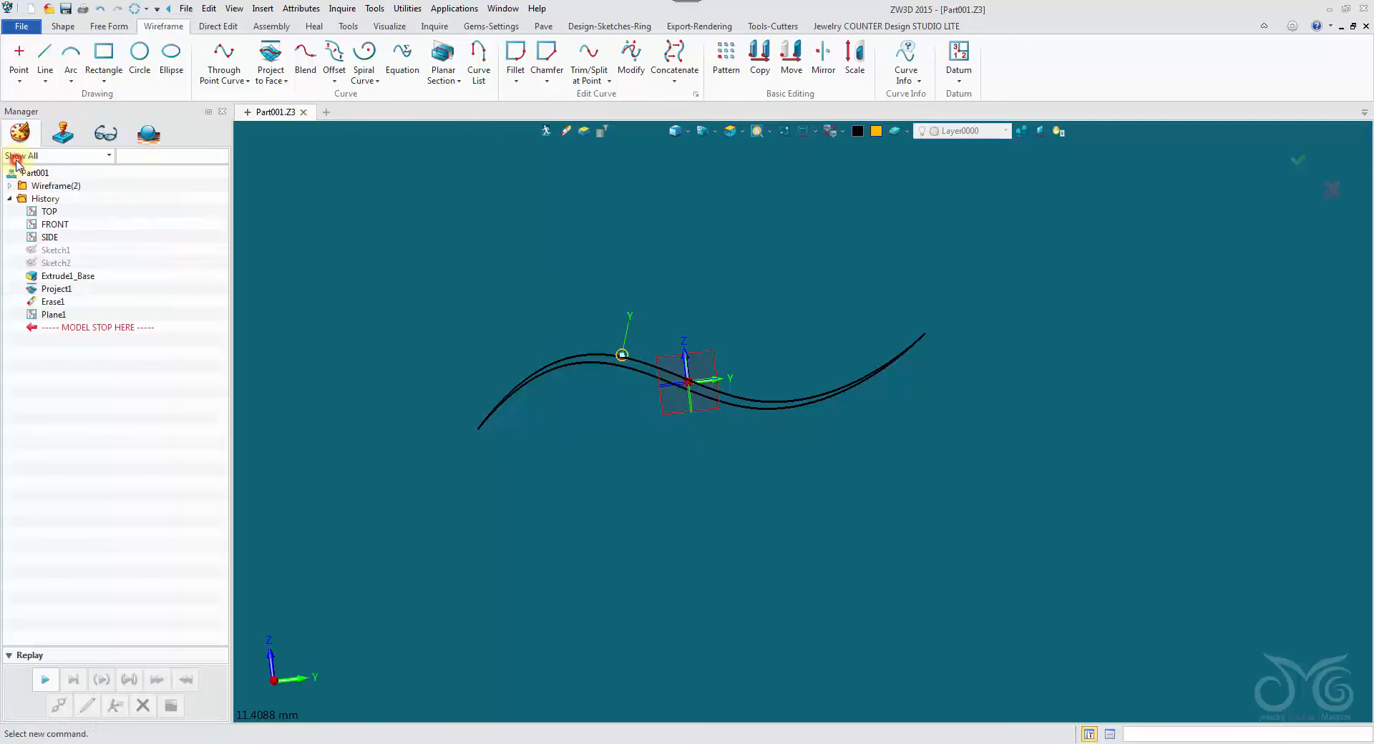
Start a datum on the leaf outline's lower edge near the pointed tip, using the X-Y axes datum format
right_click(402, 269)
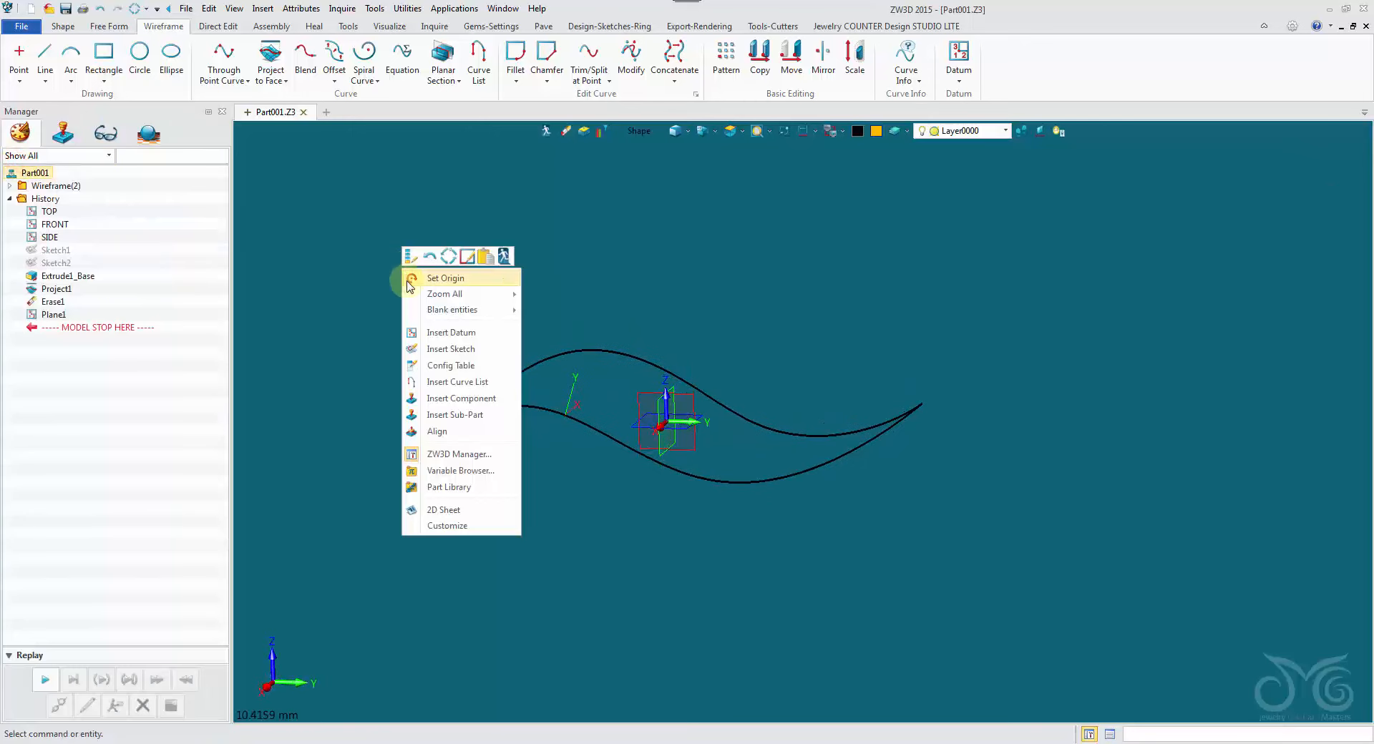
click(450, 332)
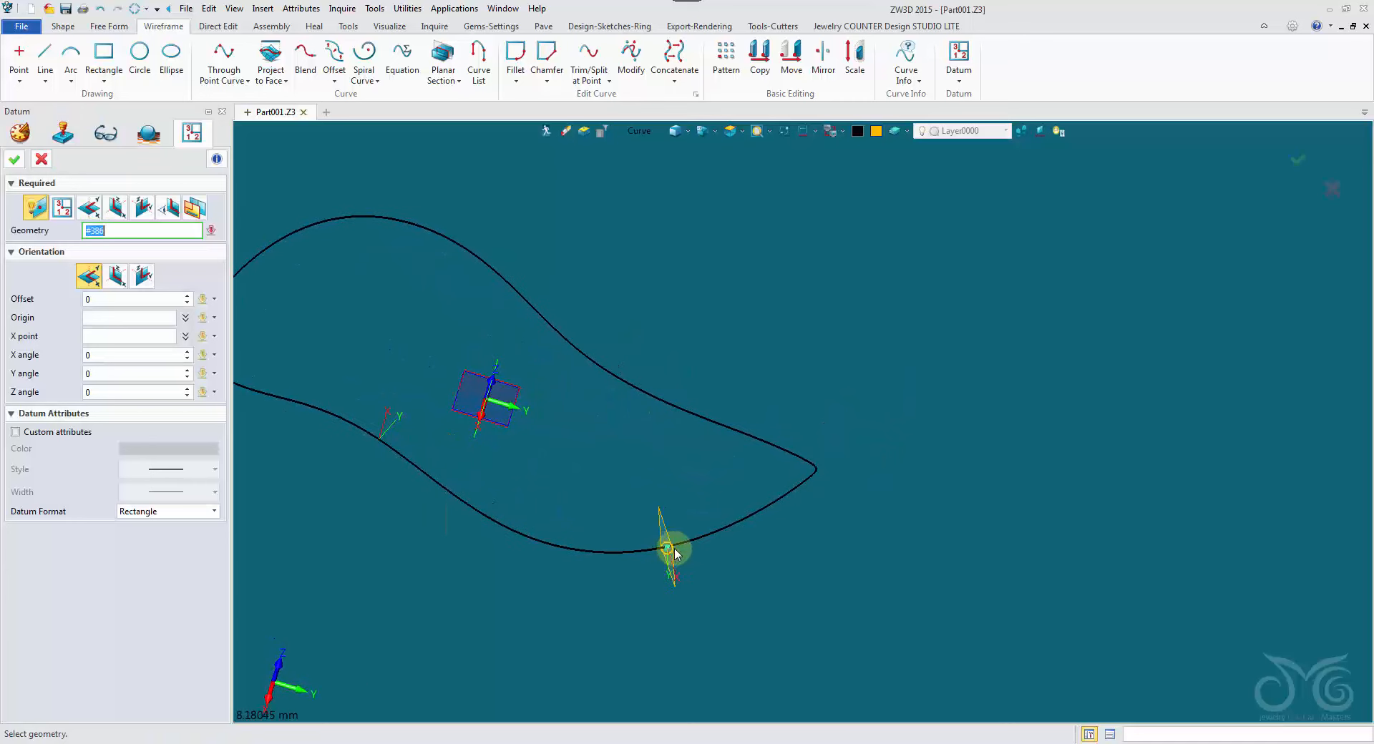
click(692, 543)
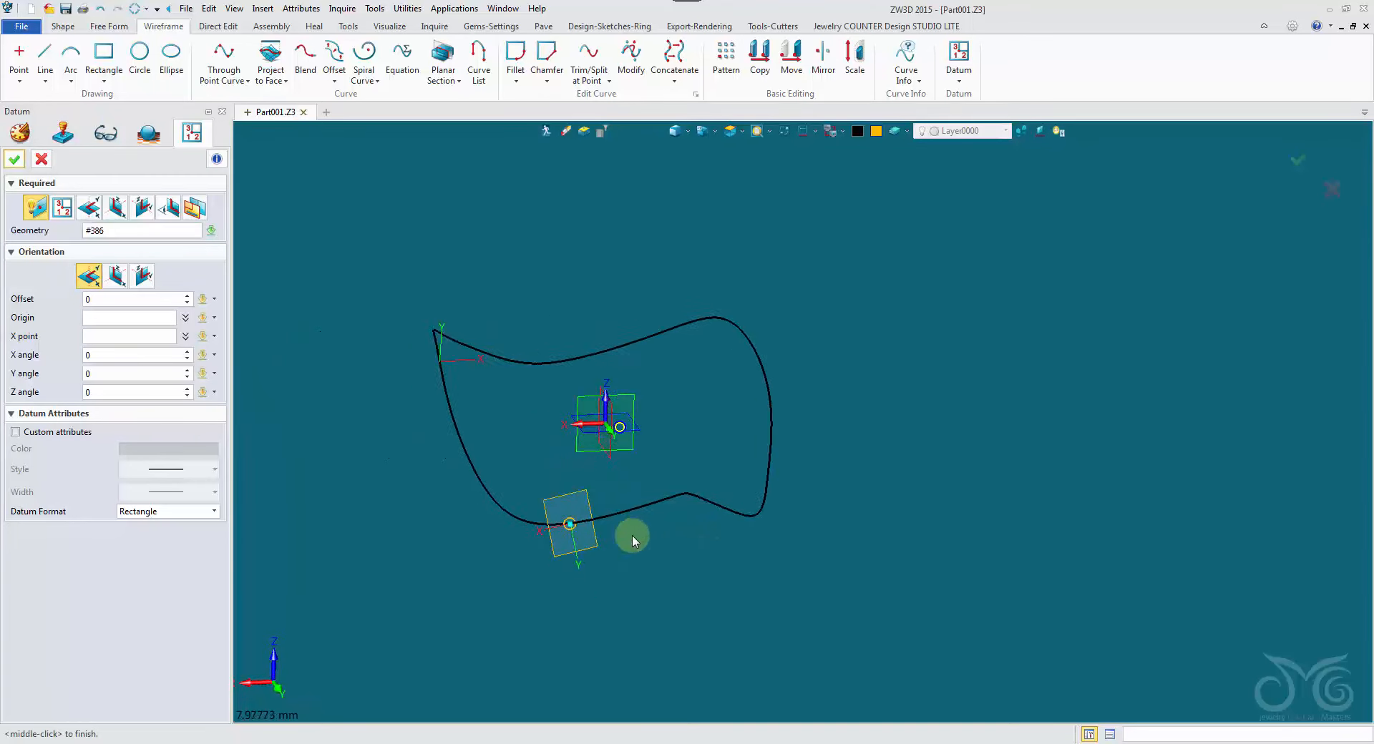
click(174, 512)
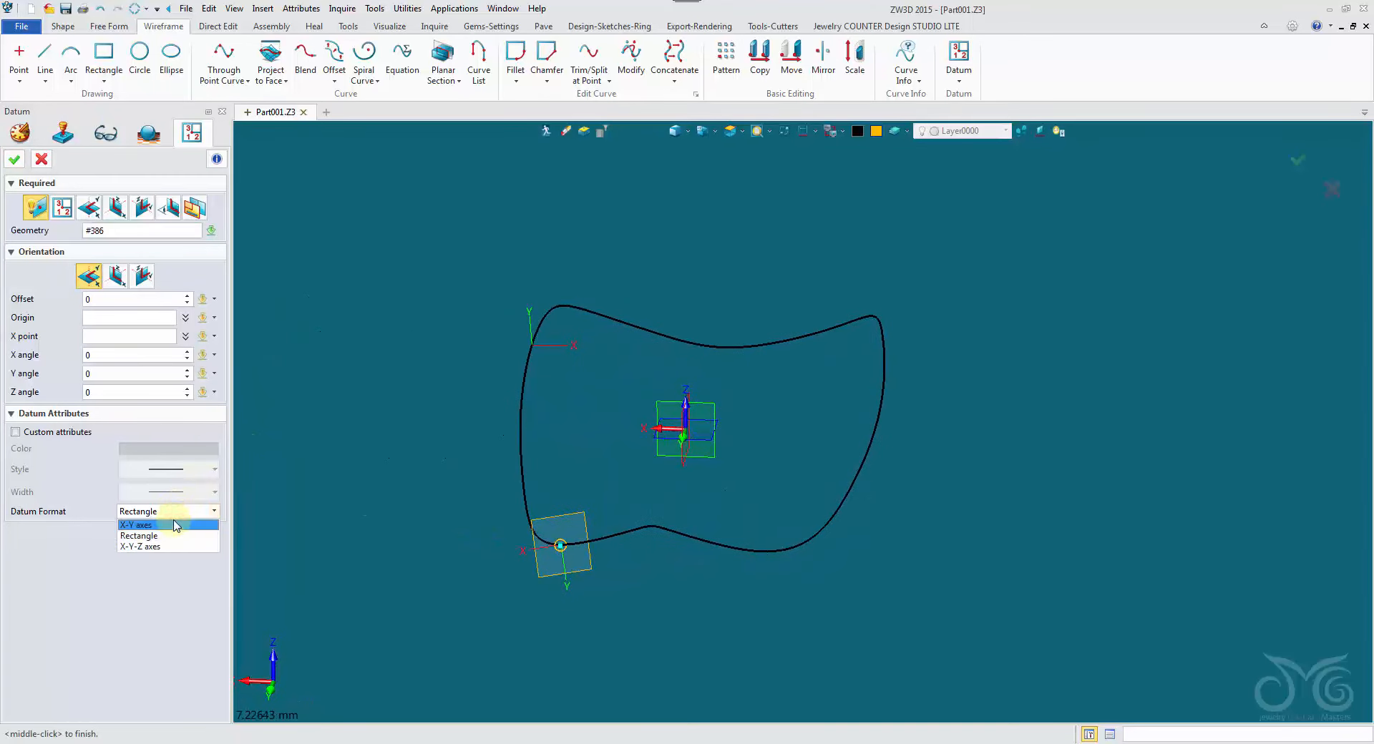
click(174, 522)
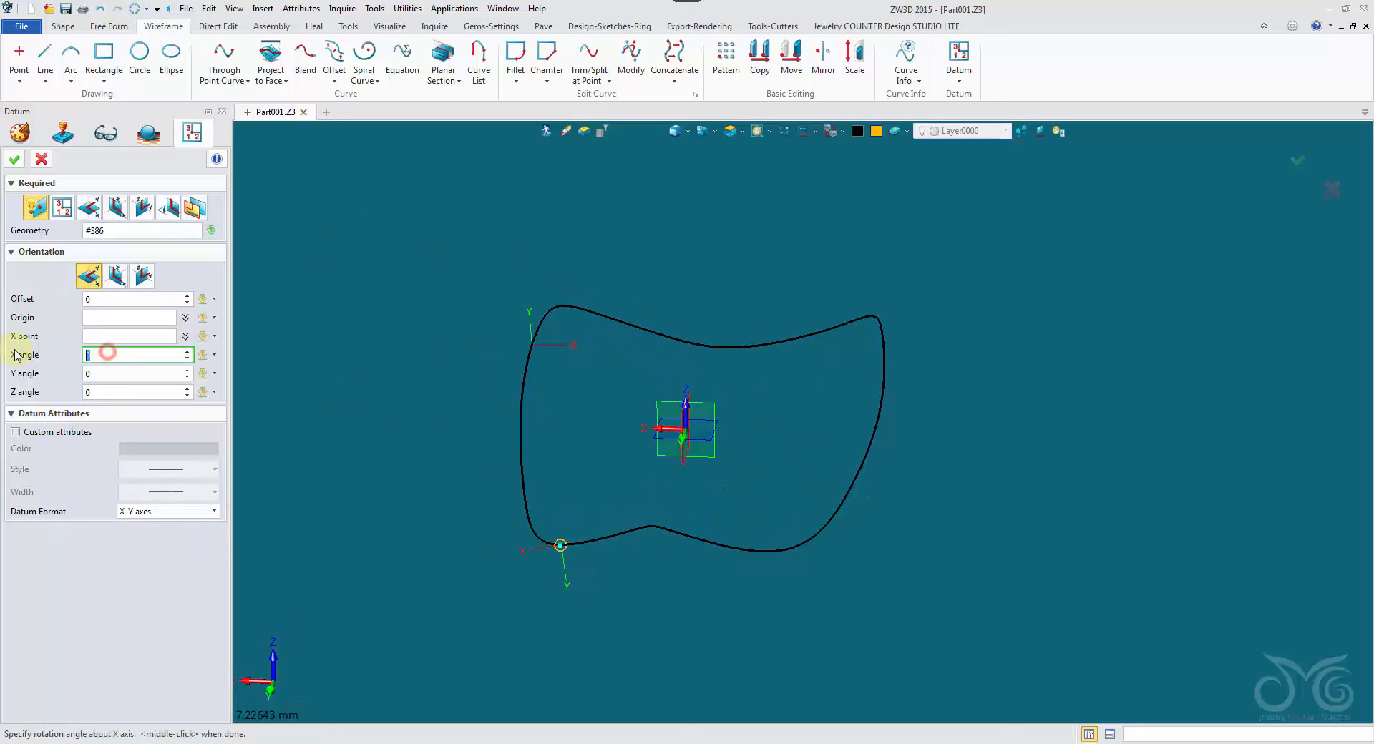
Set both the X angle and the Y angle of the datum near the tip to 180
key(Return)
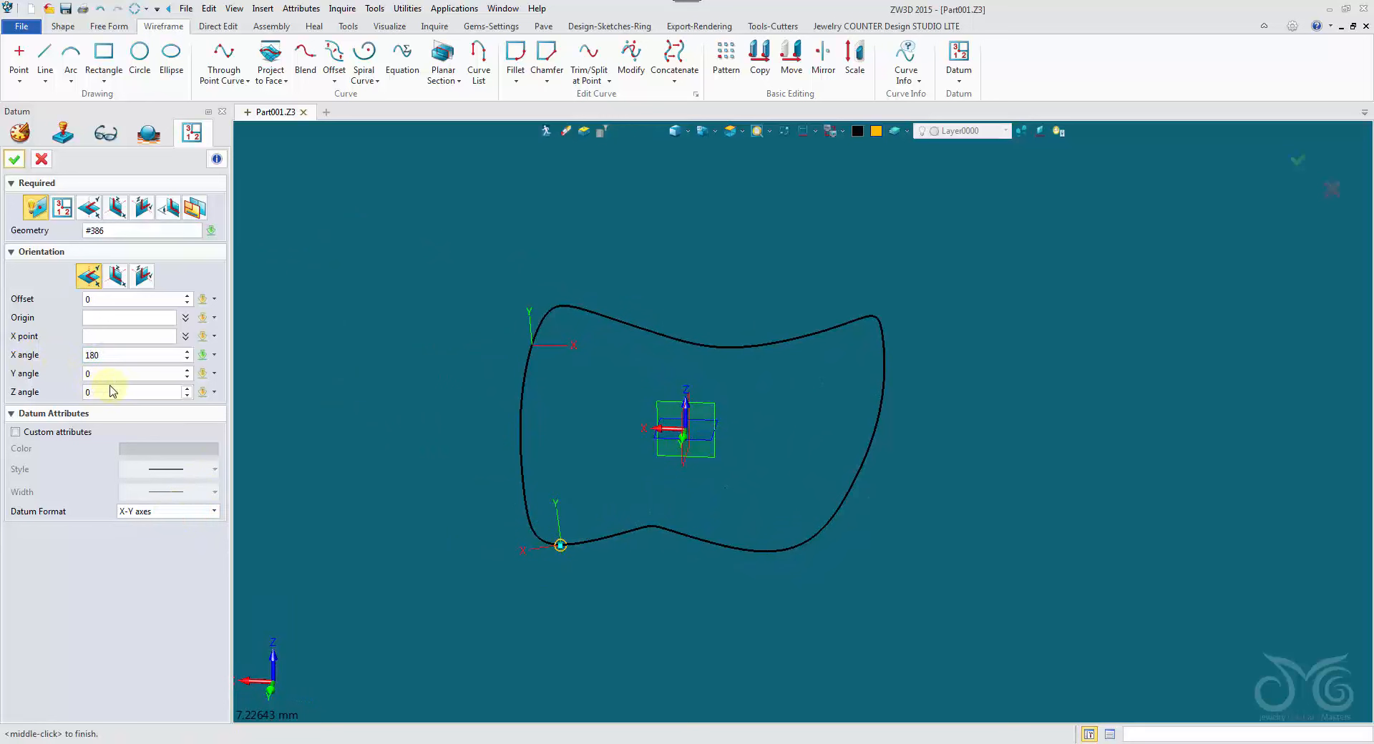
click(115, 374)
text(180)
key(Return)
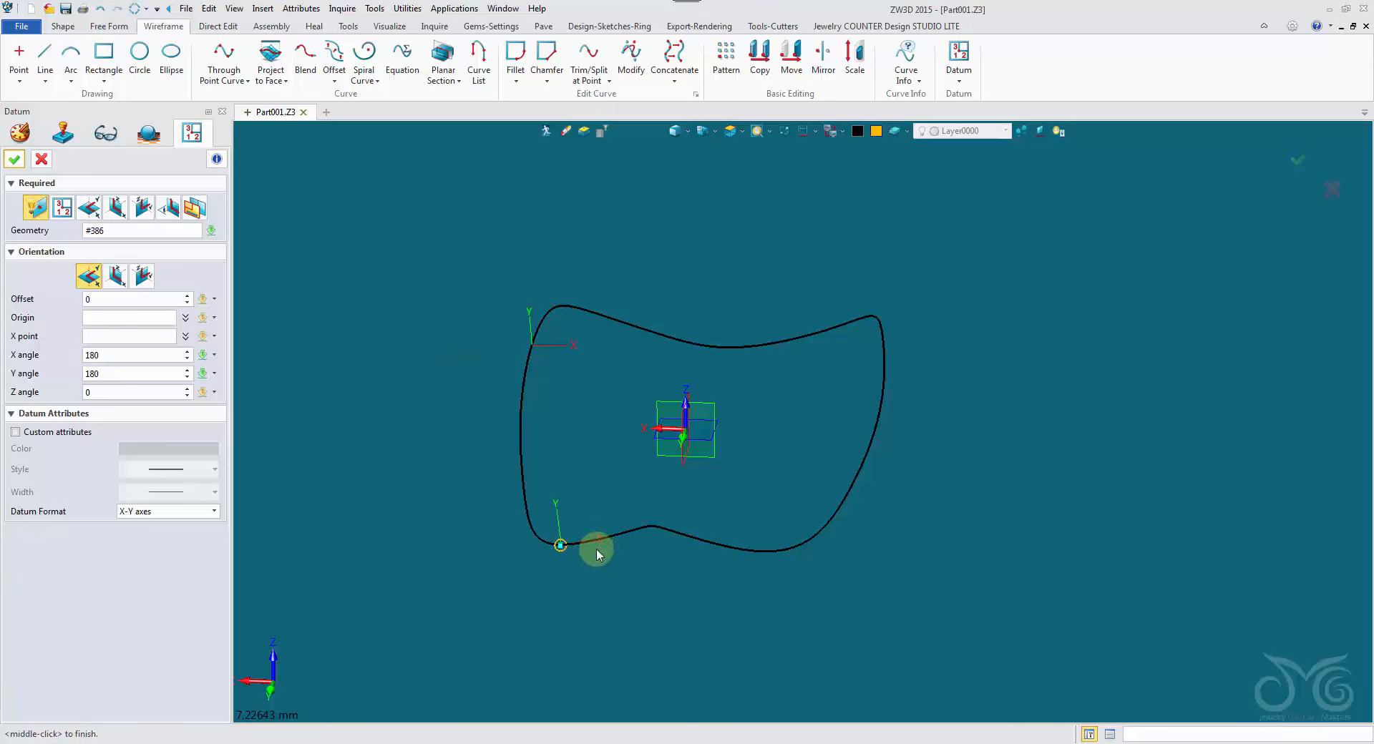
right_drag(523, 514, 680, 509)
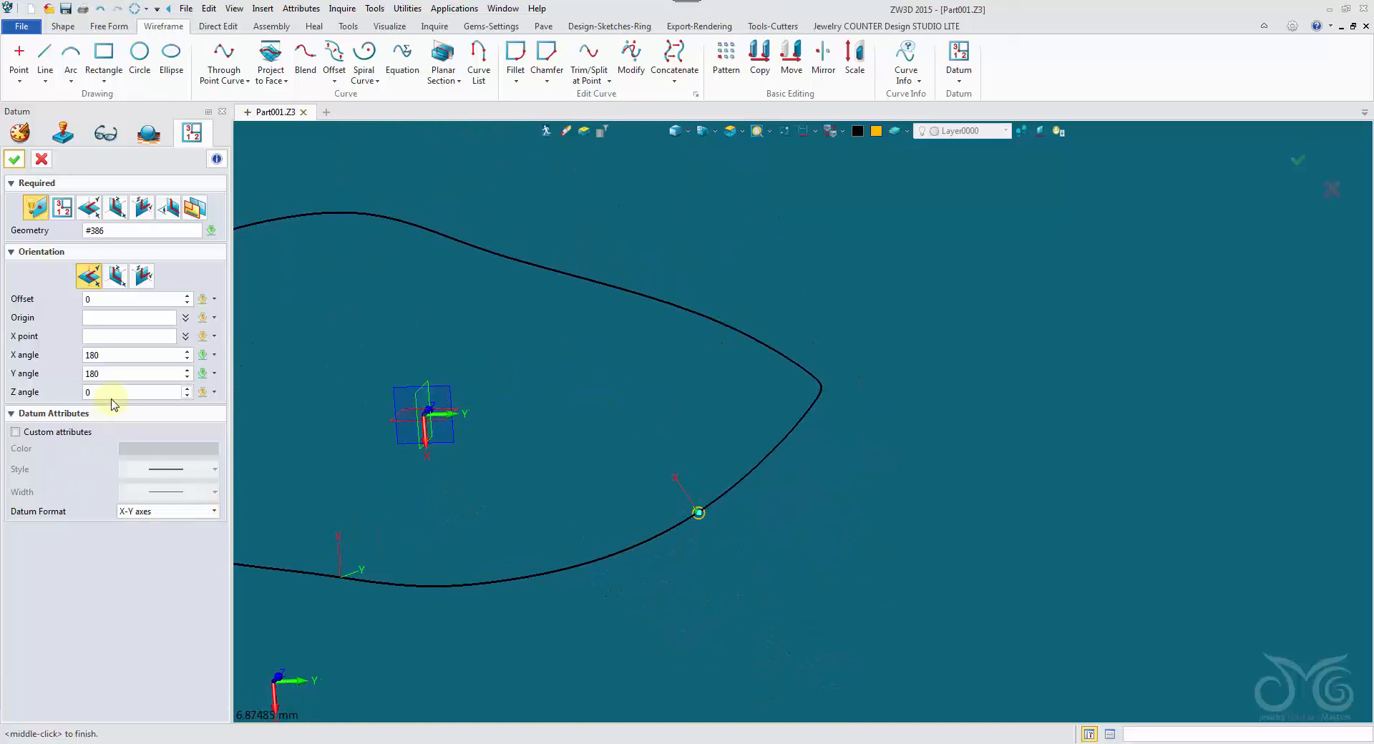
Set the Y angle of the datum near the tip to 150 and accept the datum
click(128, 374)
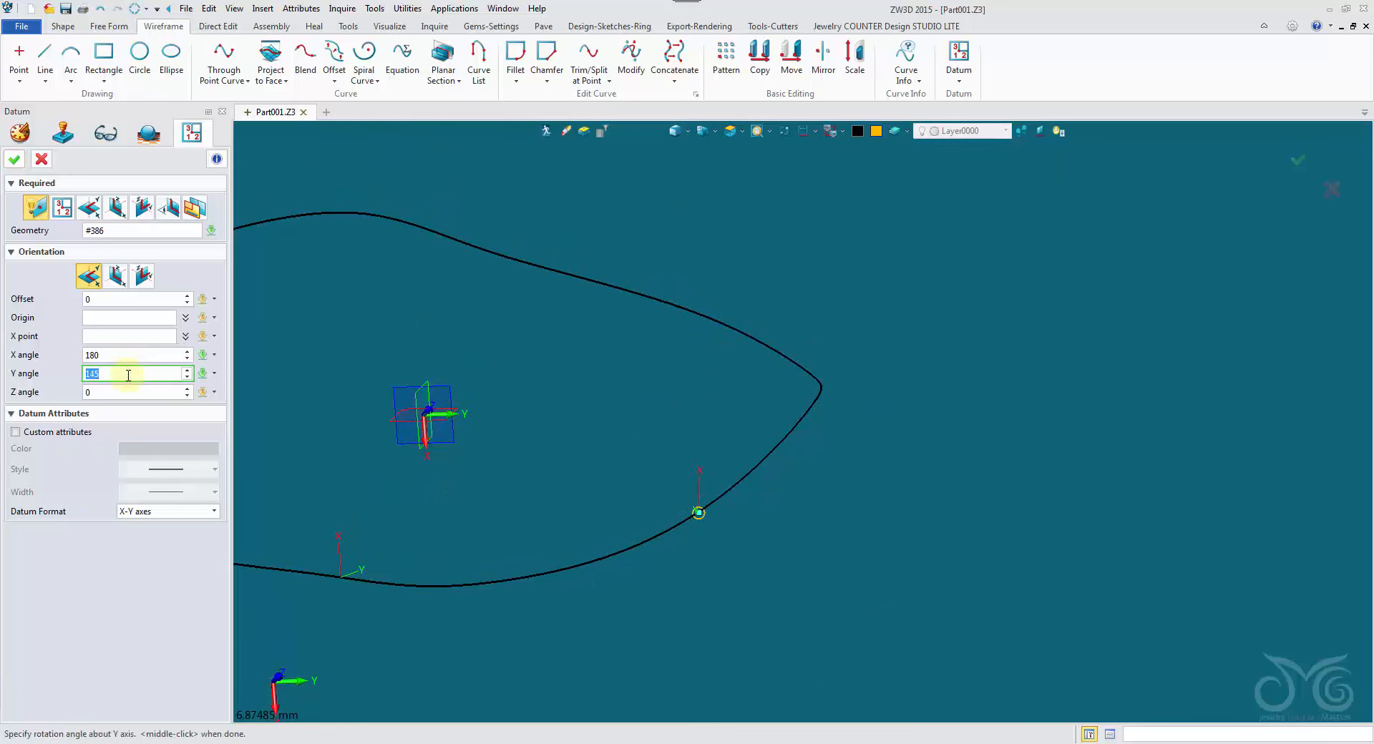
scroll(128, 375, up, 5)
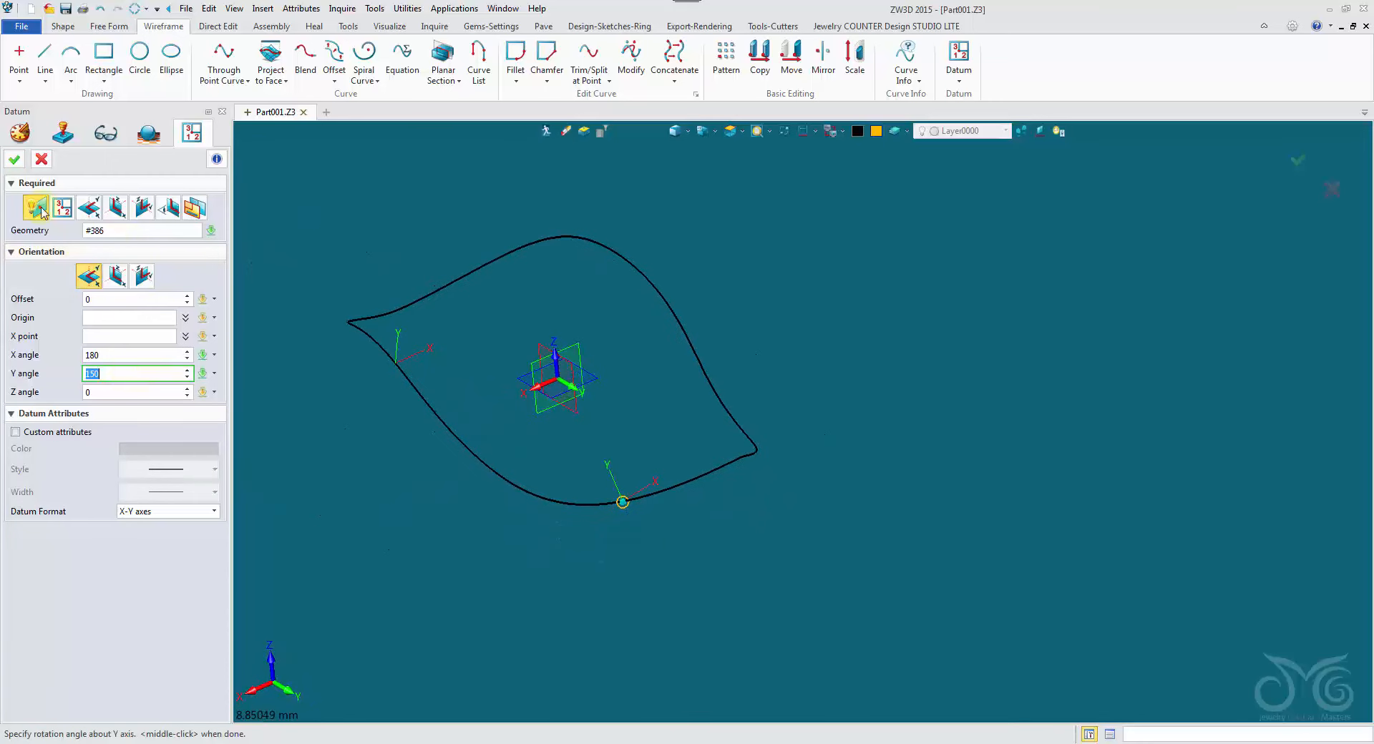
click(10, 157)
Start another datum on the leaf outline at the rounded base, using the X-Y axes datum format
right_click(350, 215)
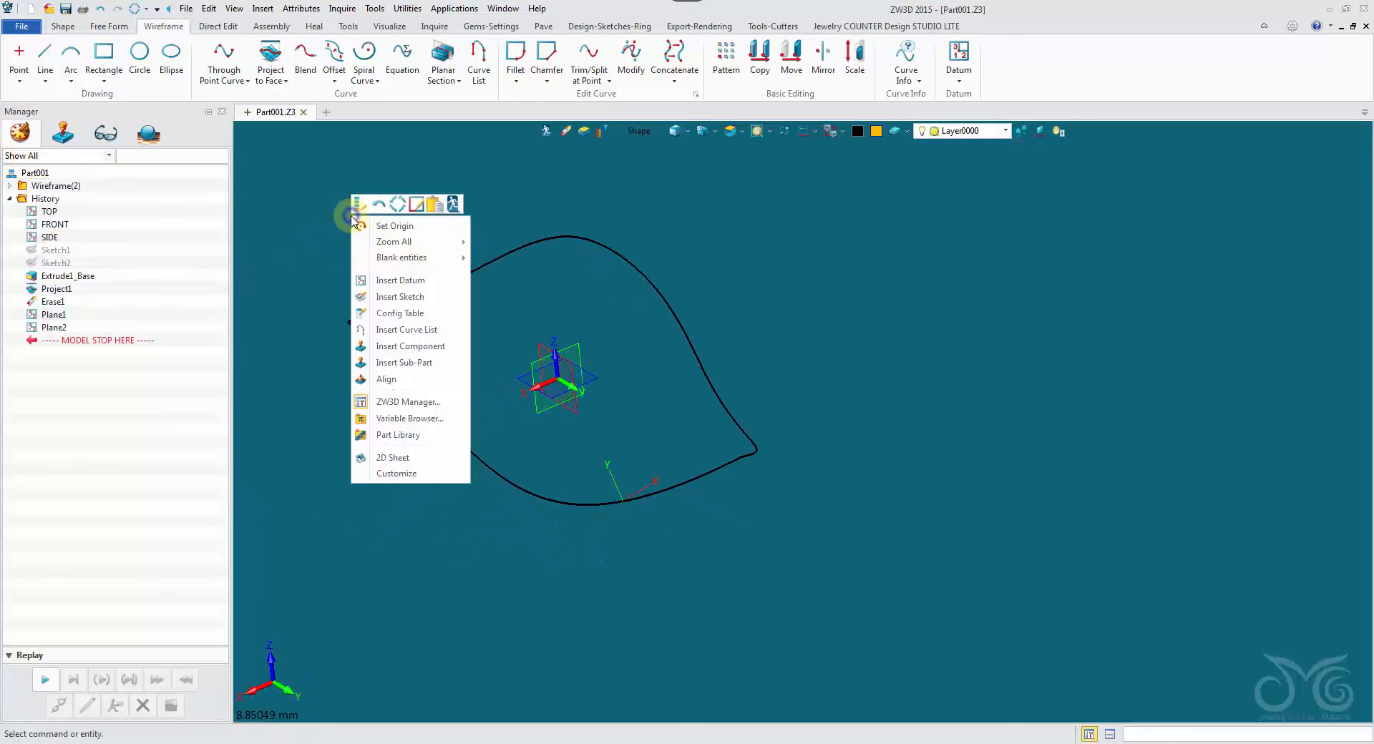
click(417, 286)
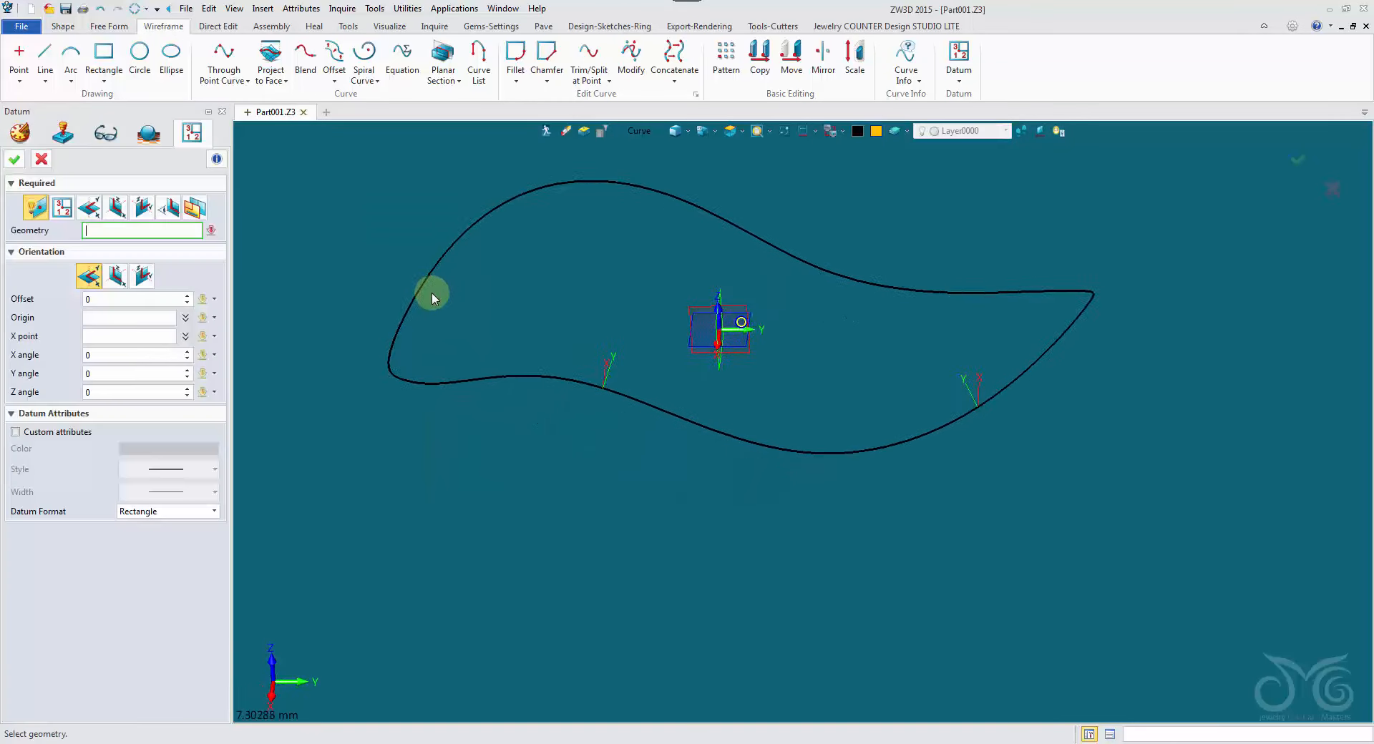
click(435, 351)
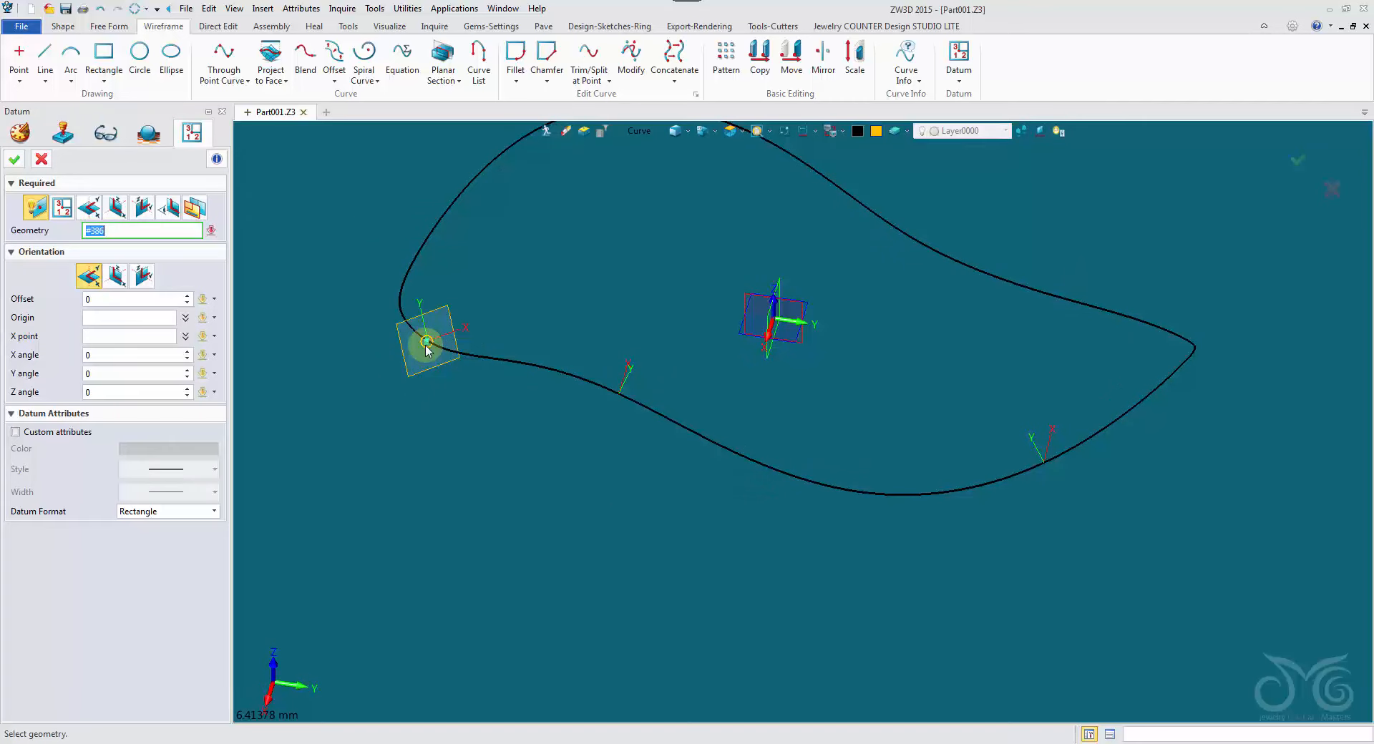
right_drag(431, 369, 151, 478)
click(152, 525)
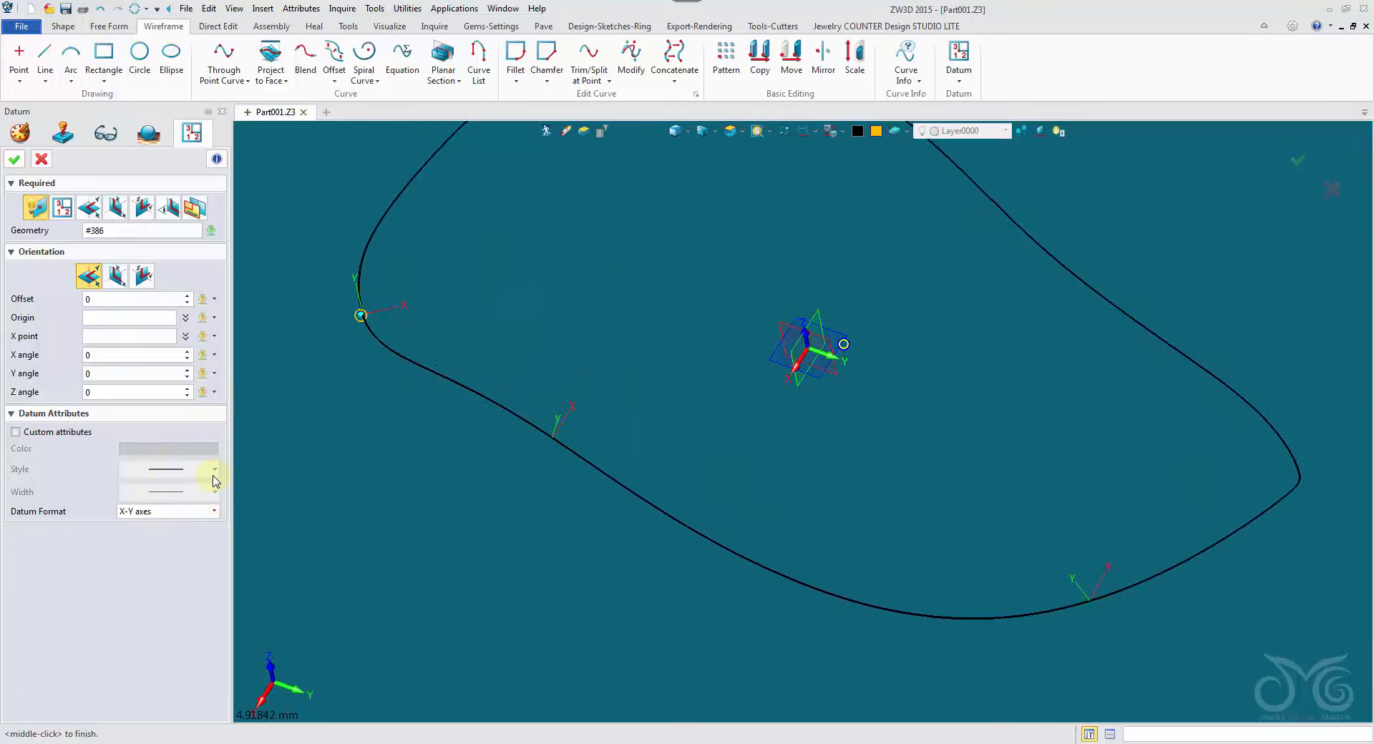
Set the Y angle of the datum at the rounded base to 50 and accept the datum
click(121, 378)
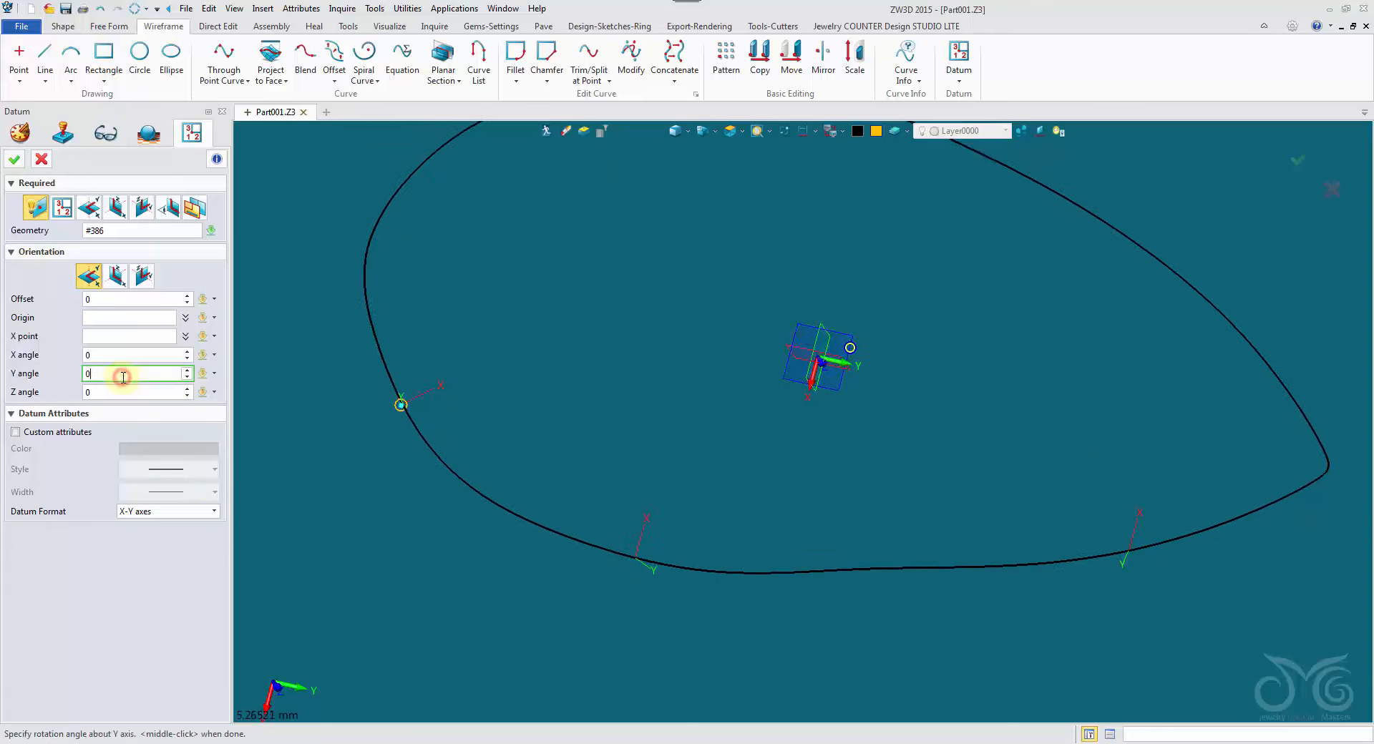
scroll(123, 378, down, 2)
scroll(122, 378, up, 4)
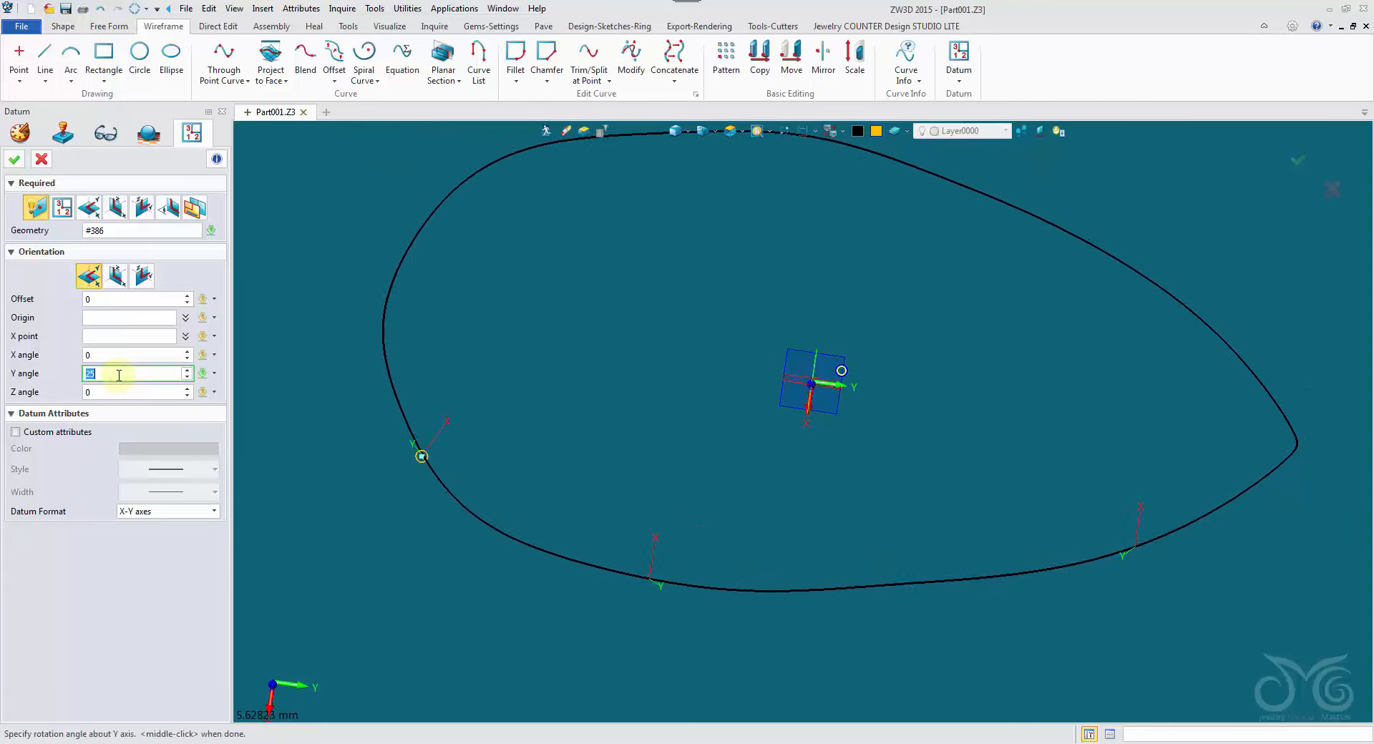
scroll(119, 375, up, 1)
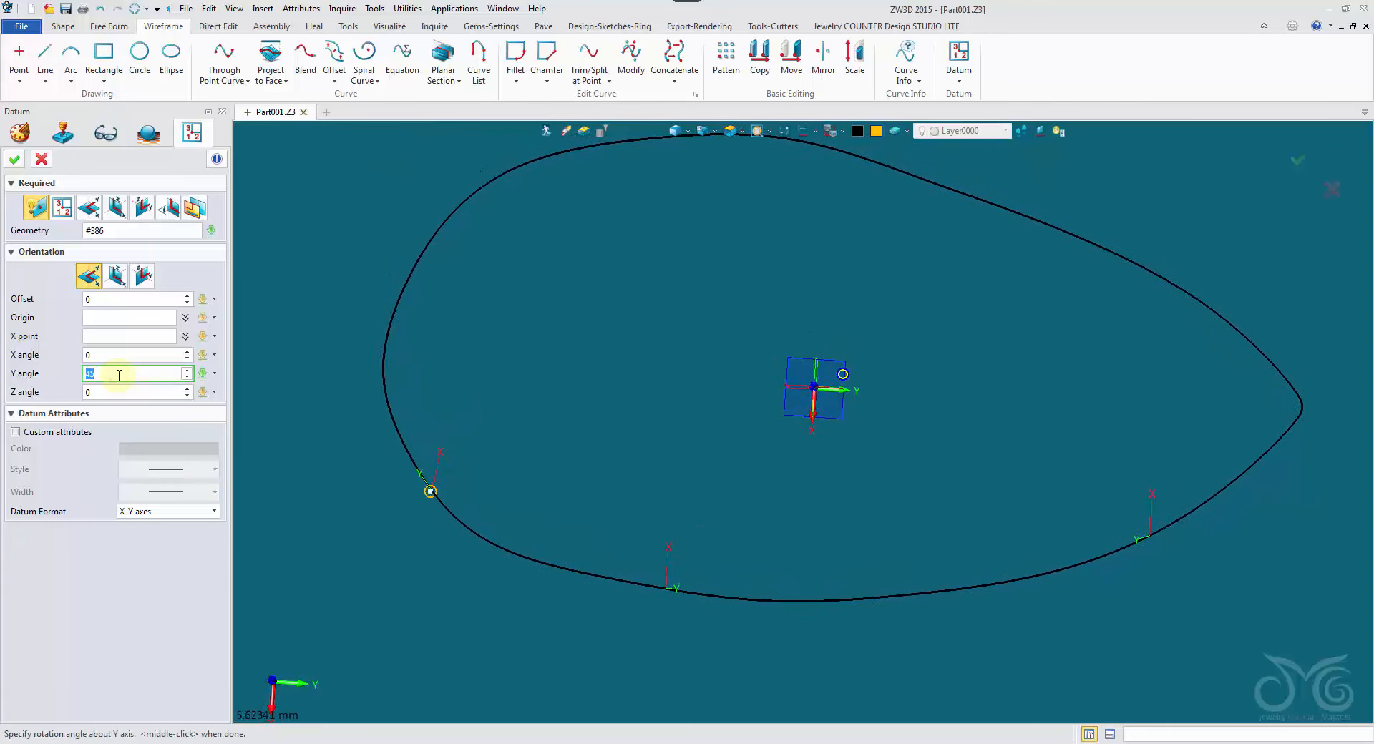
scroll(119, 375, down, 1)
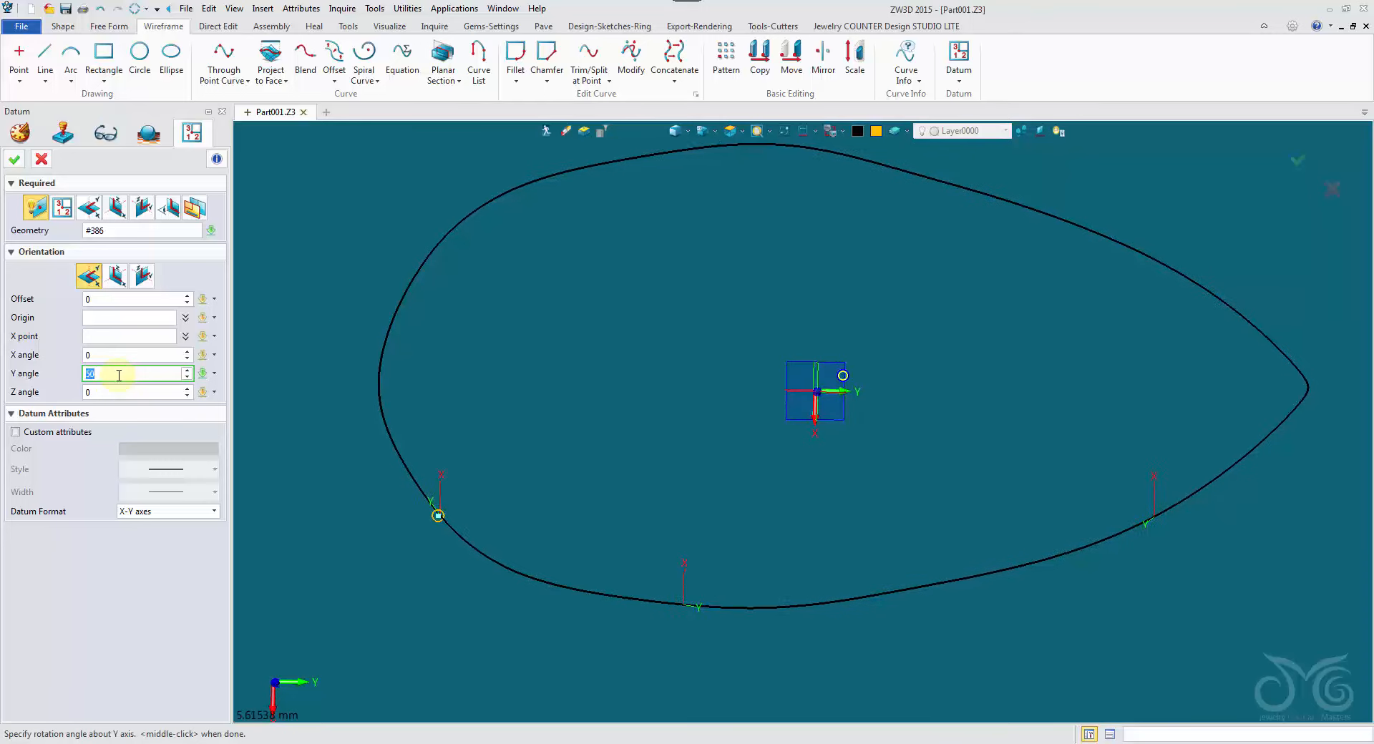
click(15, 158)
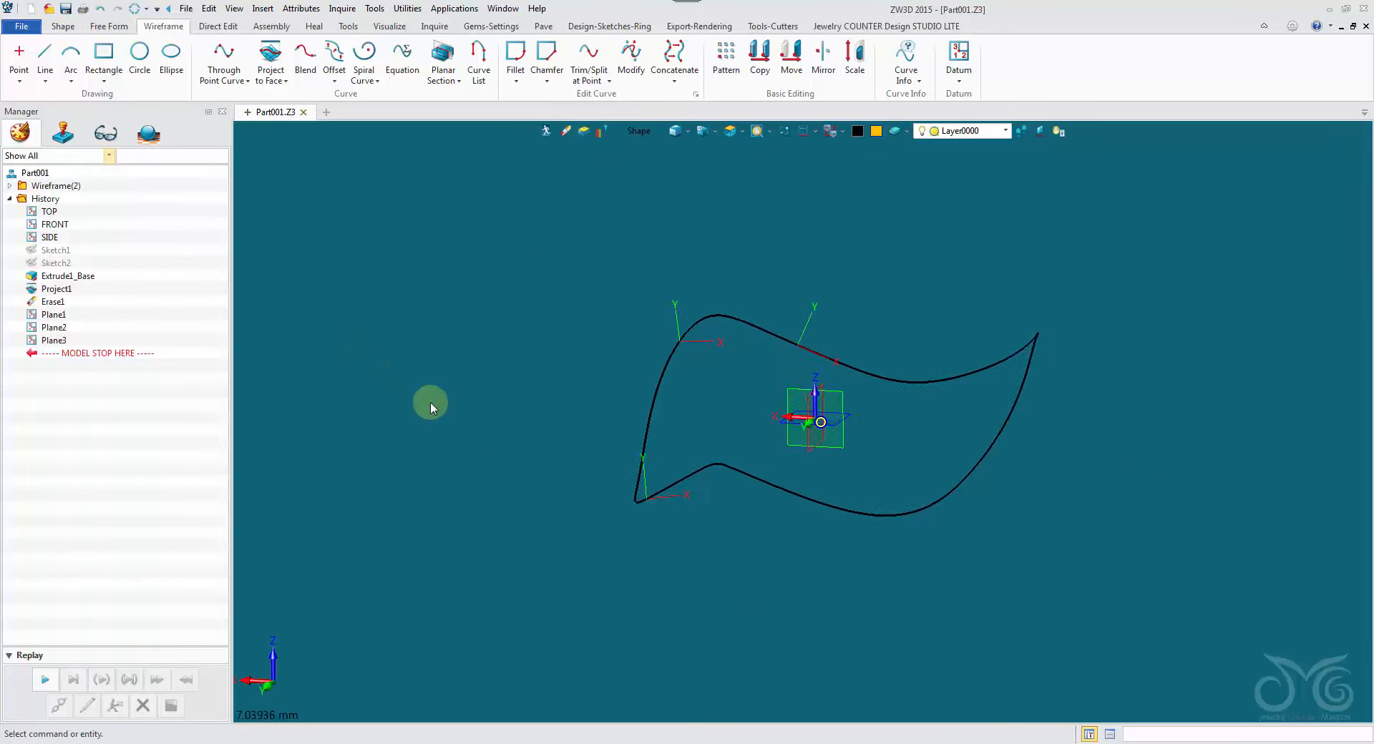
Insert a sketch on Plane3, the datum at the leaf's rounded base
scroll(465, 395, up, 2)
right_drag(470, 391, 516, 483)
right_drag(564, 358, 546, 333)
right_click(547, 333)
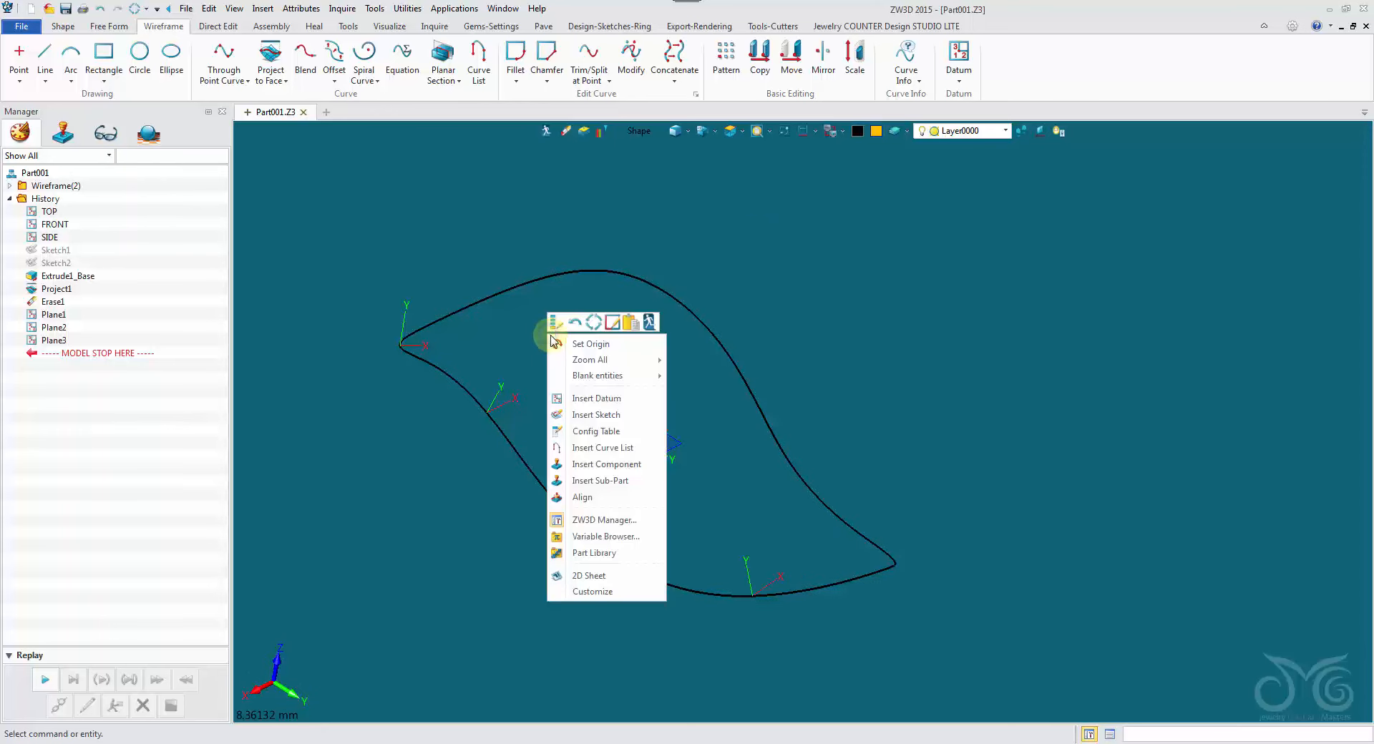
click(597, 414)
scroll(564, 350, up, 2)
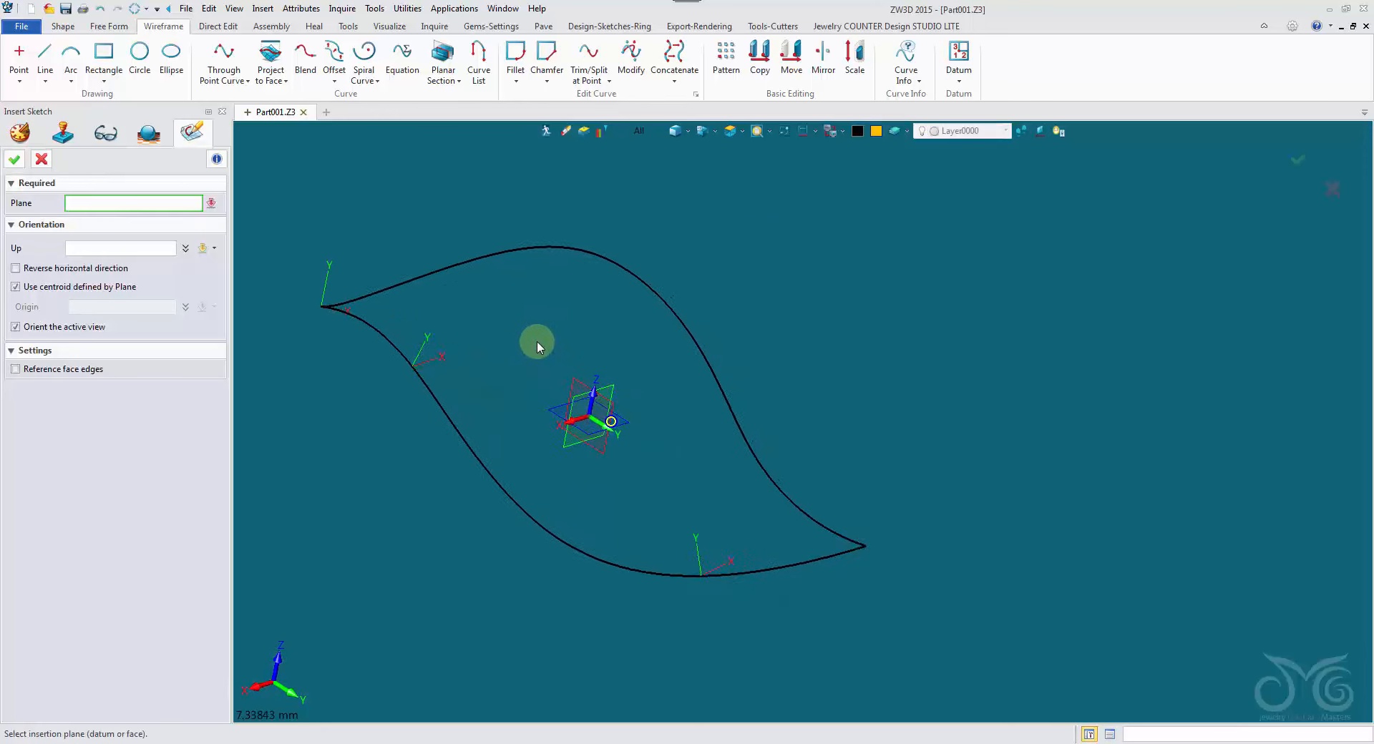
click(300, 342)
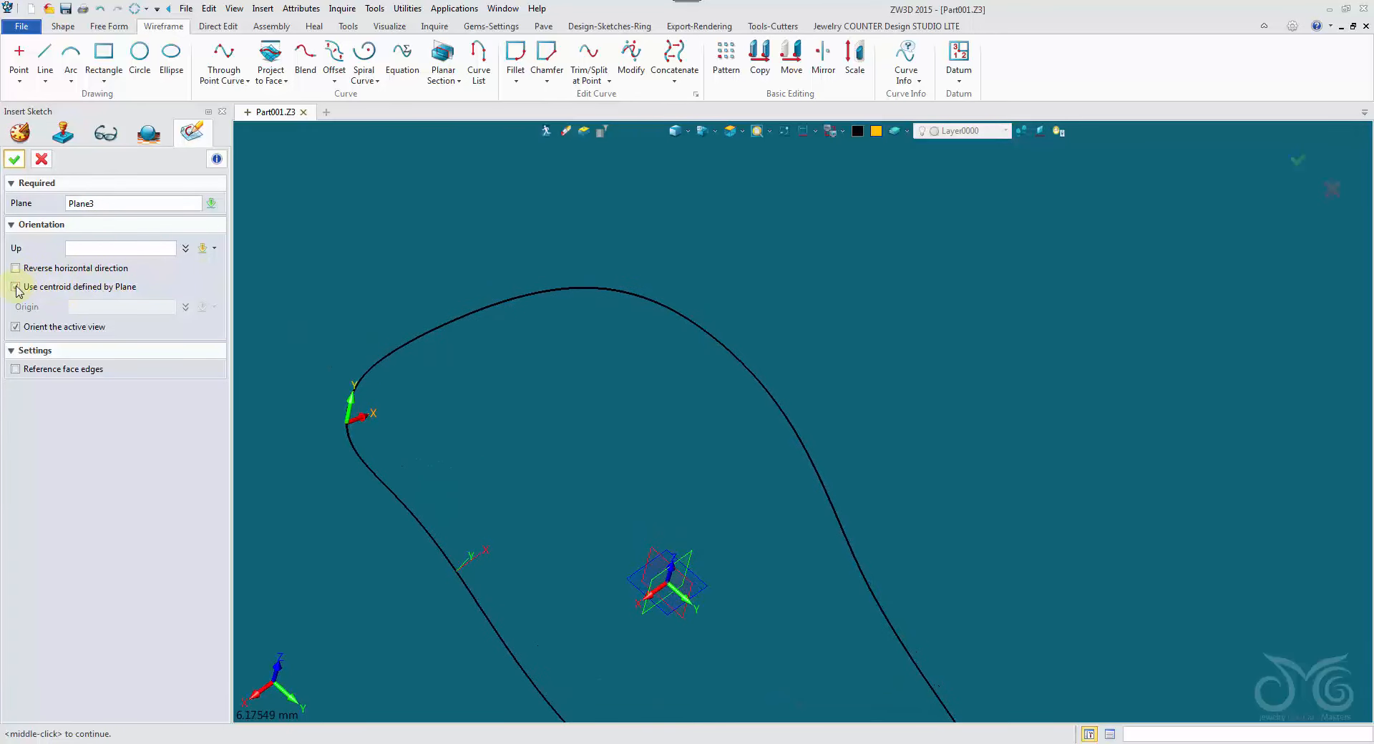
click(14, 161)
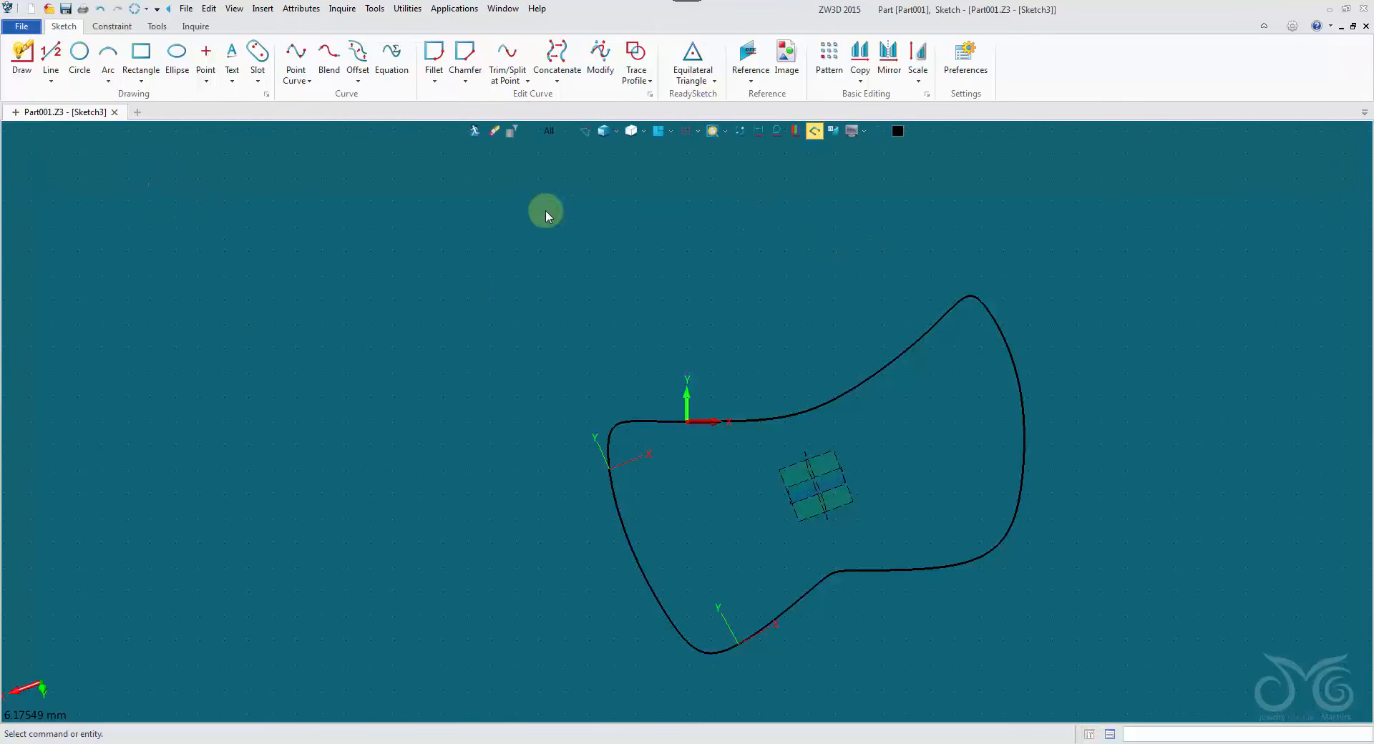
Add construction reference points where the outline's two side curves intersect the sketch plane, using the Reference command's Point option
right_click(534, 220)
mouse_move(576, 247)
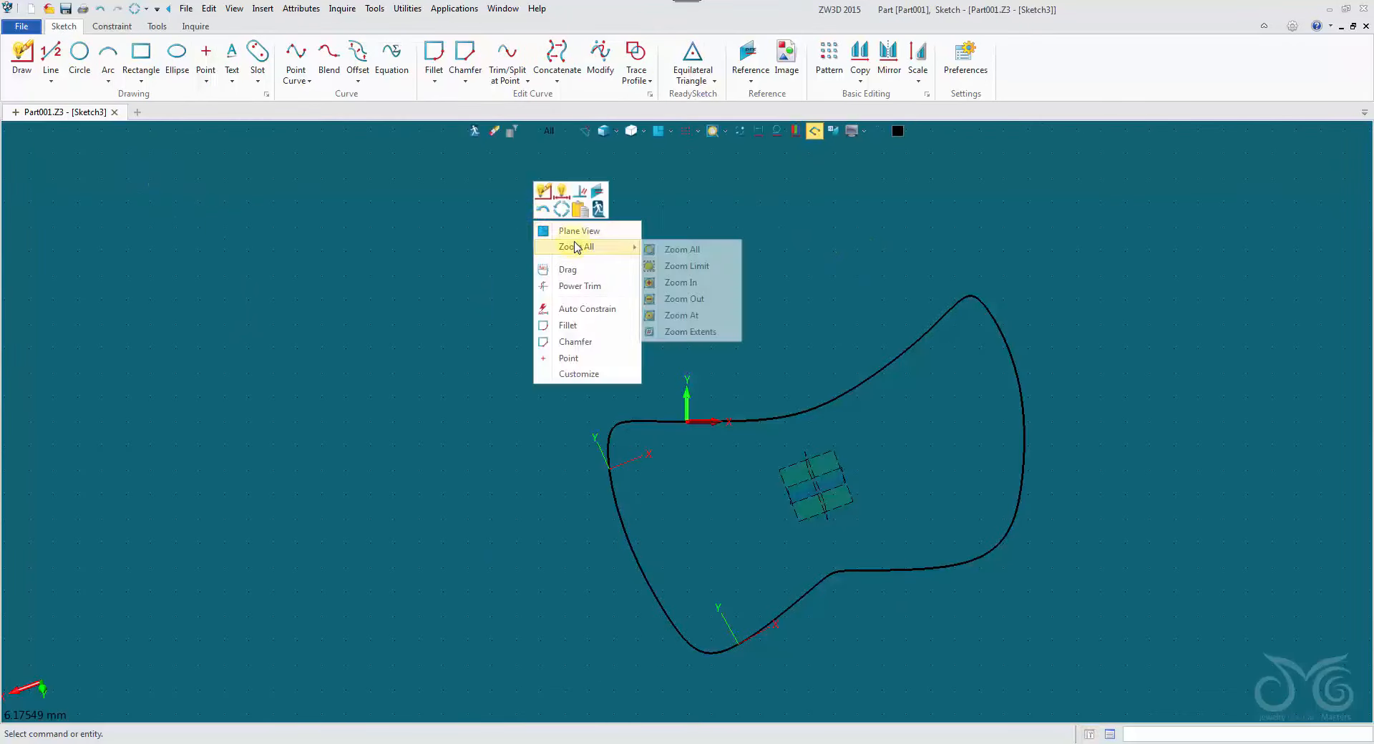
click(600, 195)
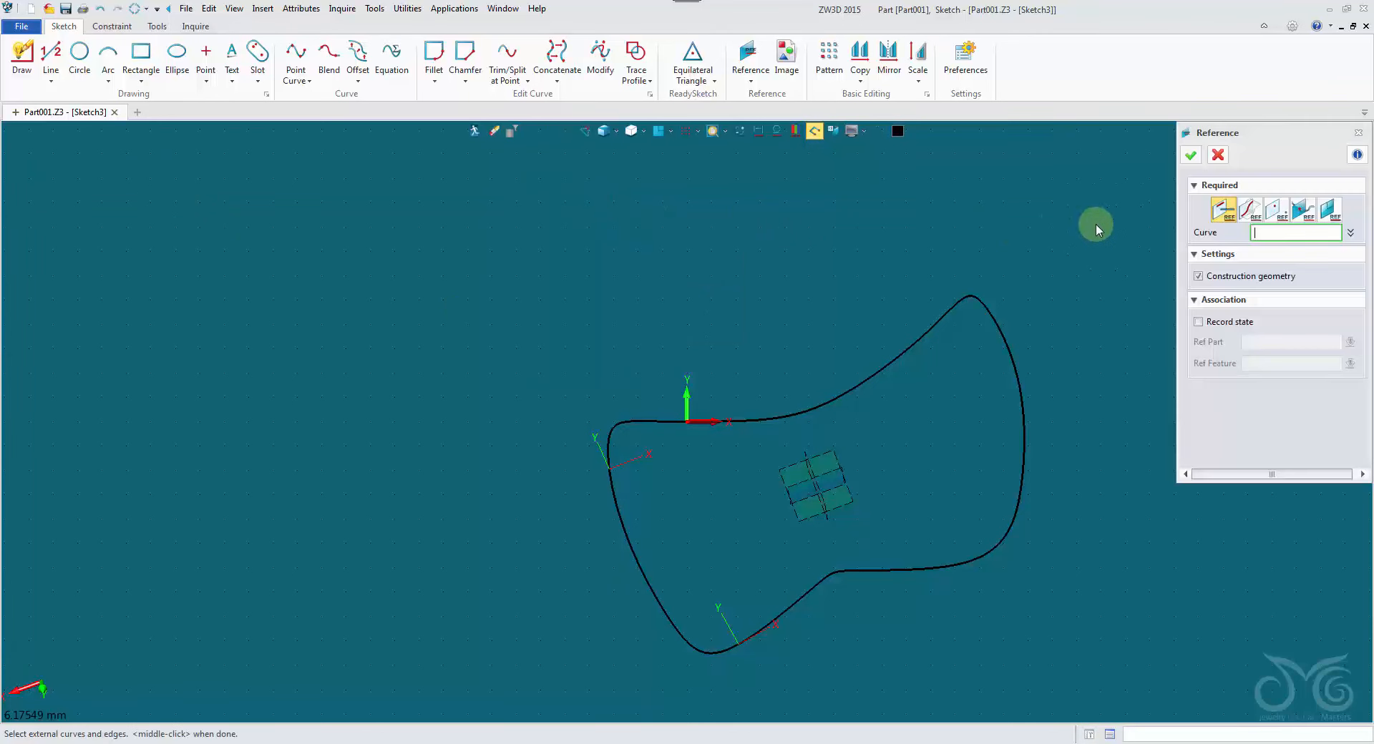
click(1303, 215)
right_drag(1041, 435, 540, 357)
right_drag(563, 265, 887, 315)
click(899, 307)
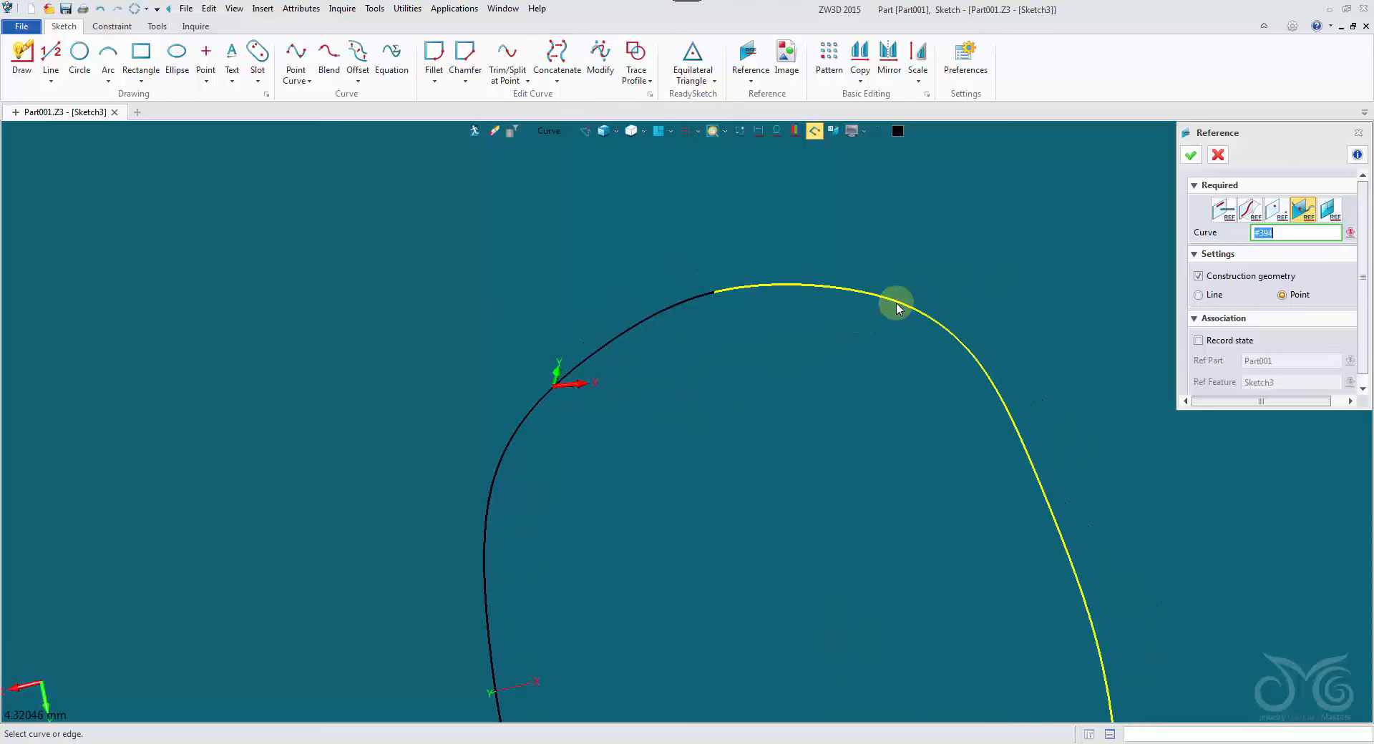
mouse_move(643, 327)
right_down()
mouse_move(706, 380)
mouse_move(742, 465)
mouse_move(707, 438)
mouse_move(594, 422)
right_up()
click(572, 427)
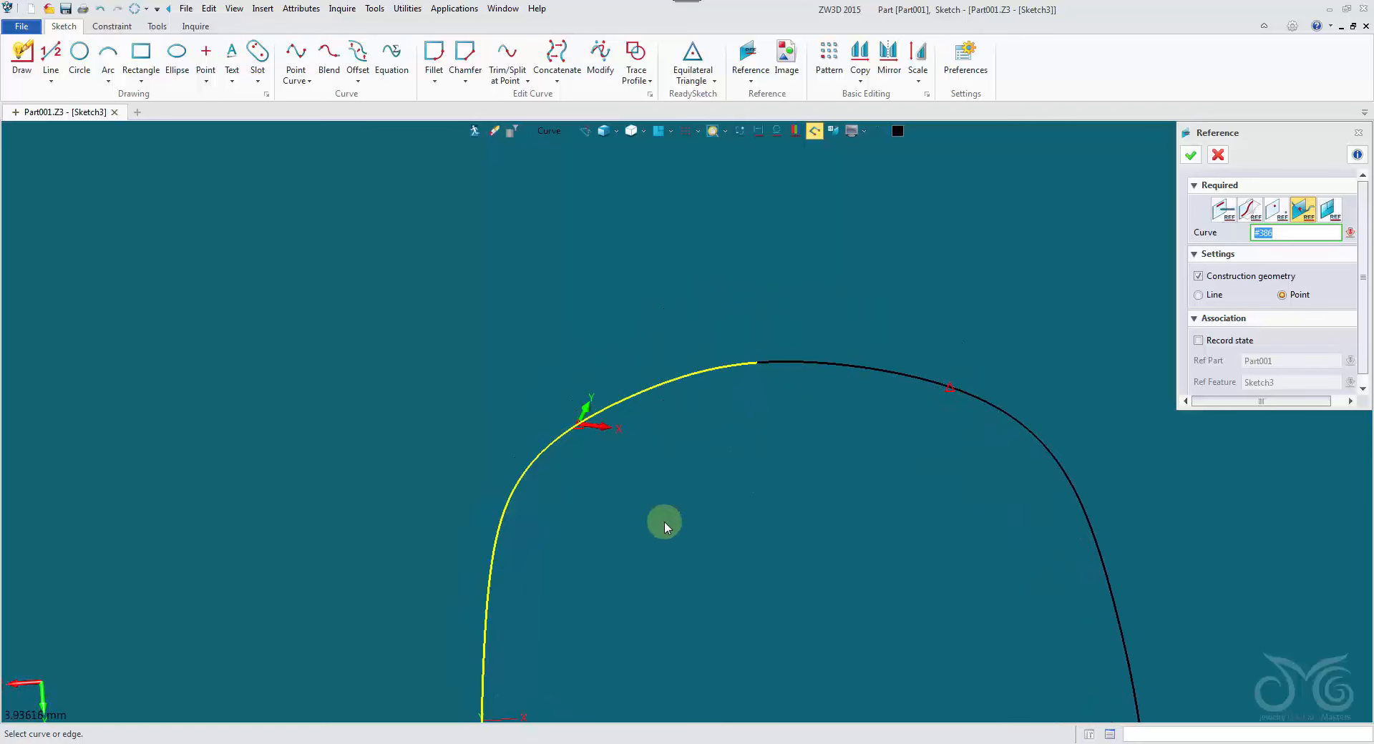
mouse_move(669, 518)
right_down()
mouse_move(699, 506)
mouse_move(687, 494)
mouse_move(865, 411)
mouse_move(889, 440)
mouse_move(916, 415)
right_up()
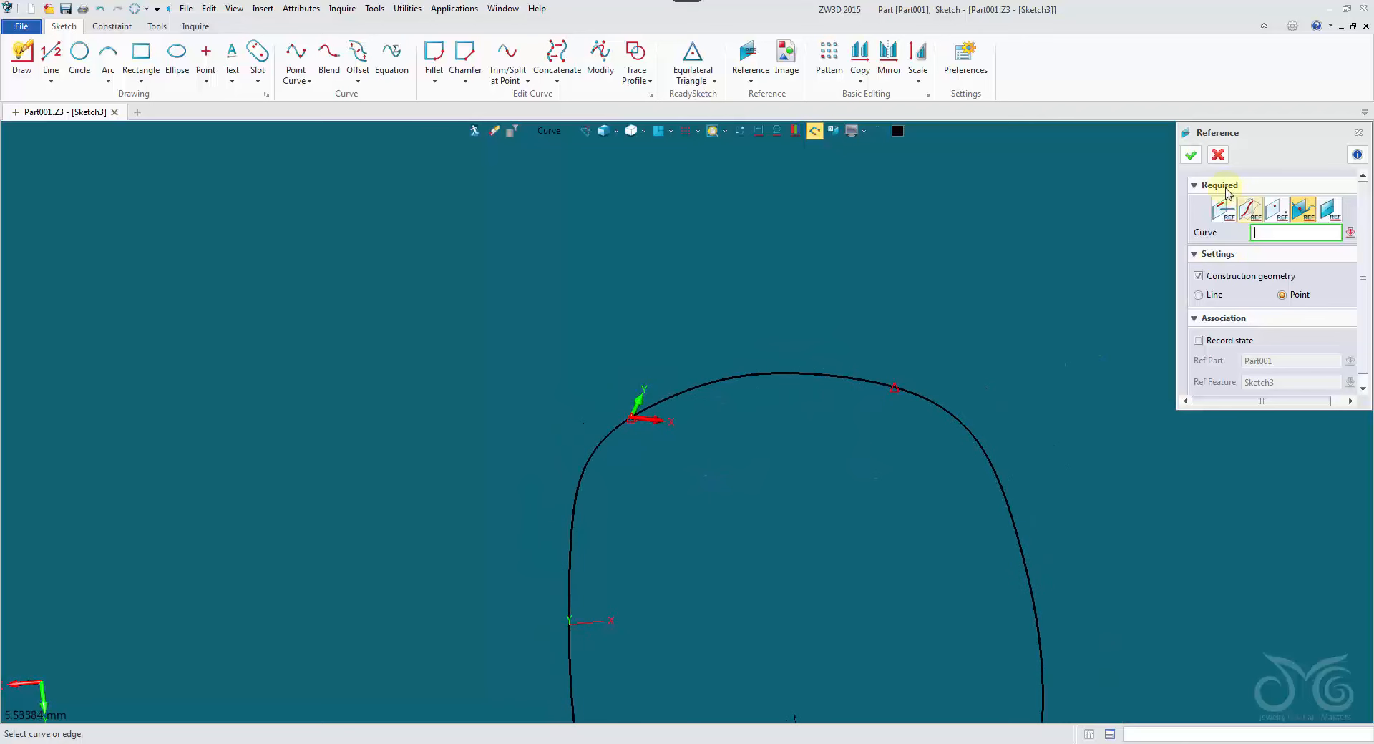
click(1191, 154)
Draw a closed degree 3 point curve through both reference points, with two humps and a dip above the outline and two points below
right_drag(1184, 157, 791, 145)
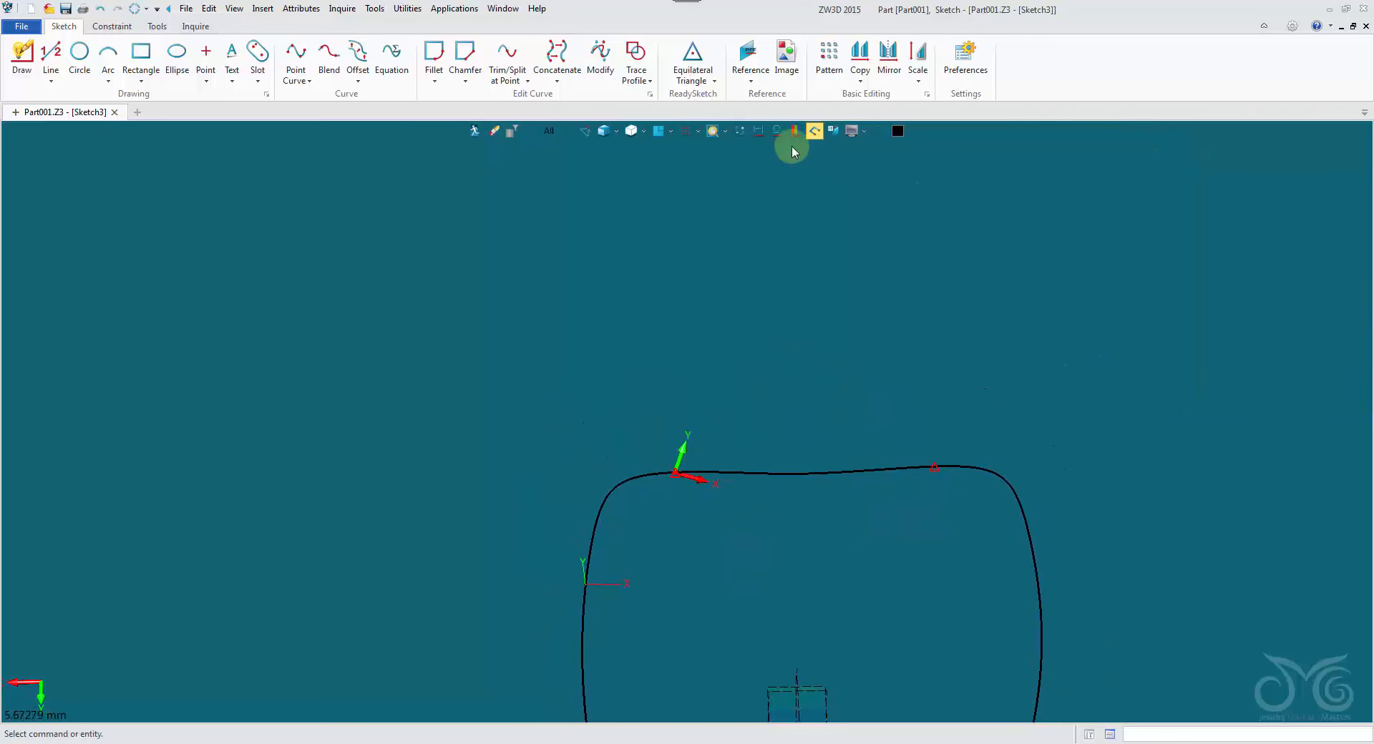
click(739, 135)
click(658, 132)
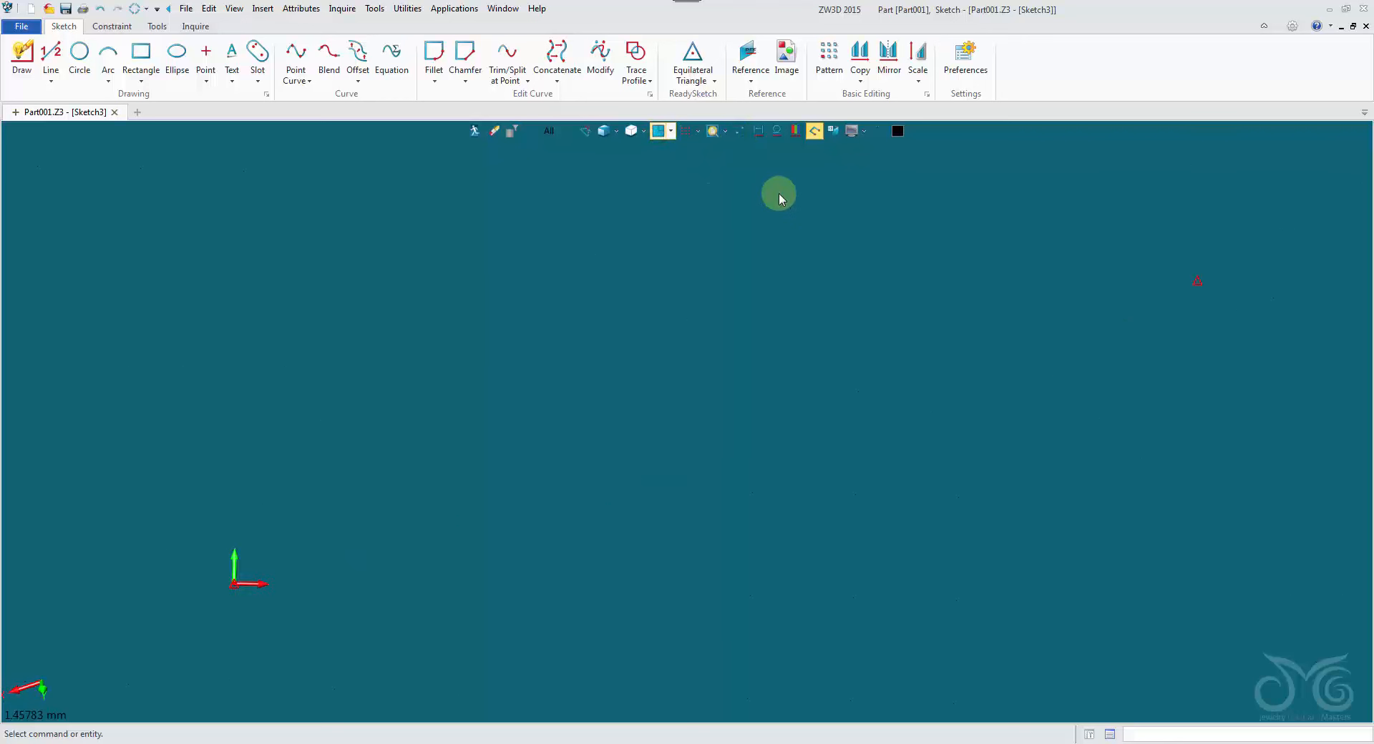
click(742, 135)
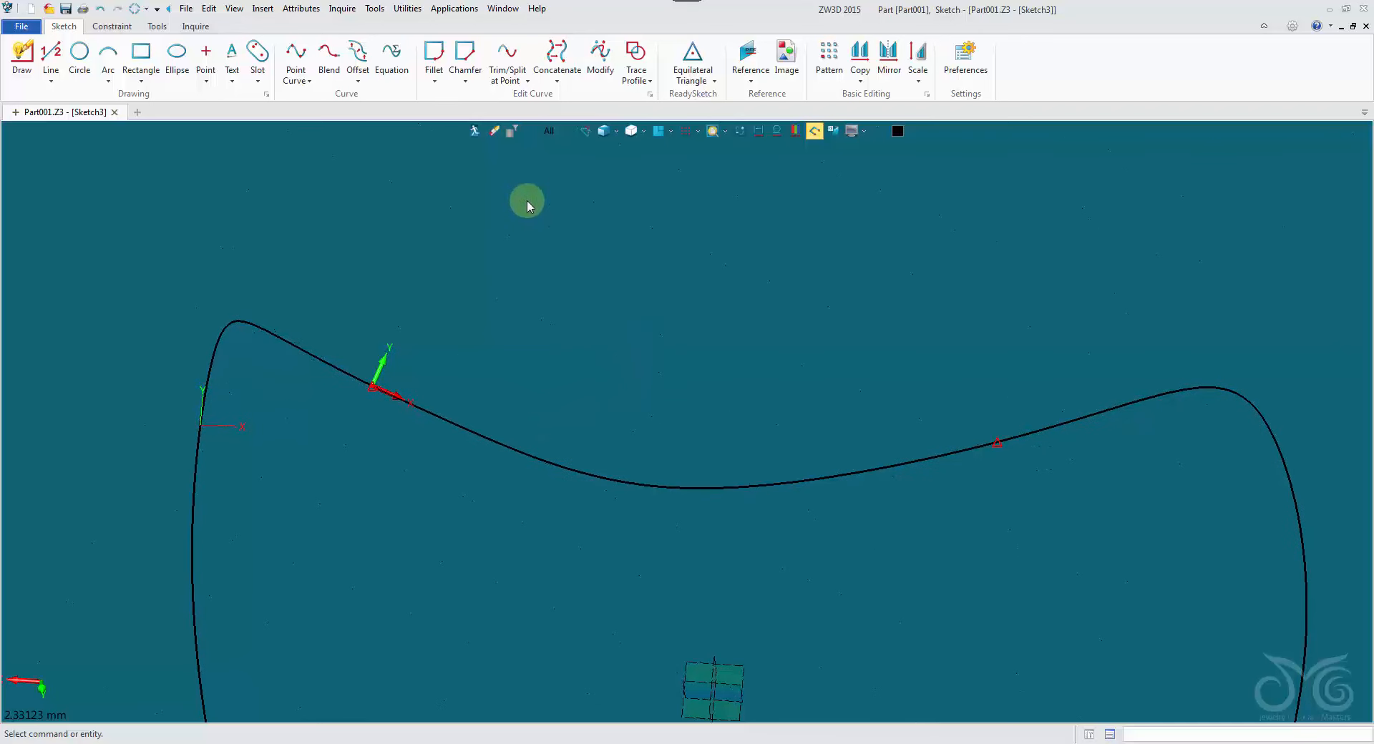
click(295, 58)
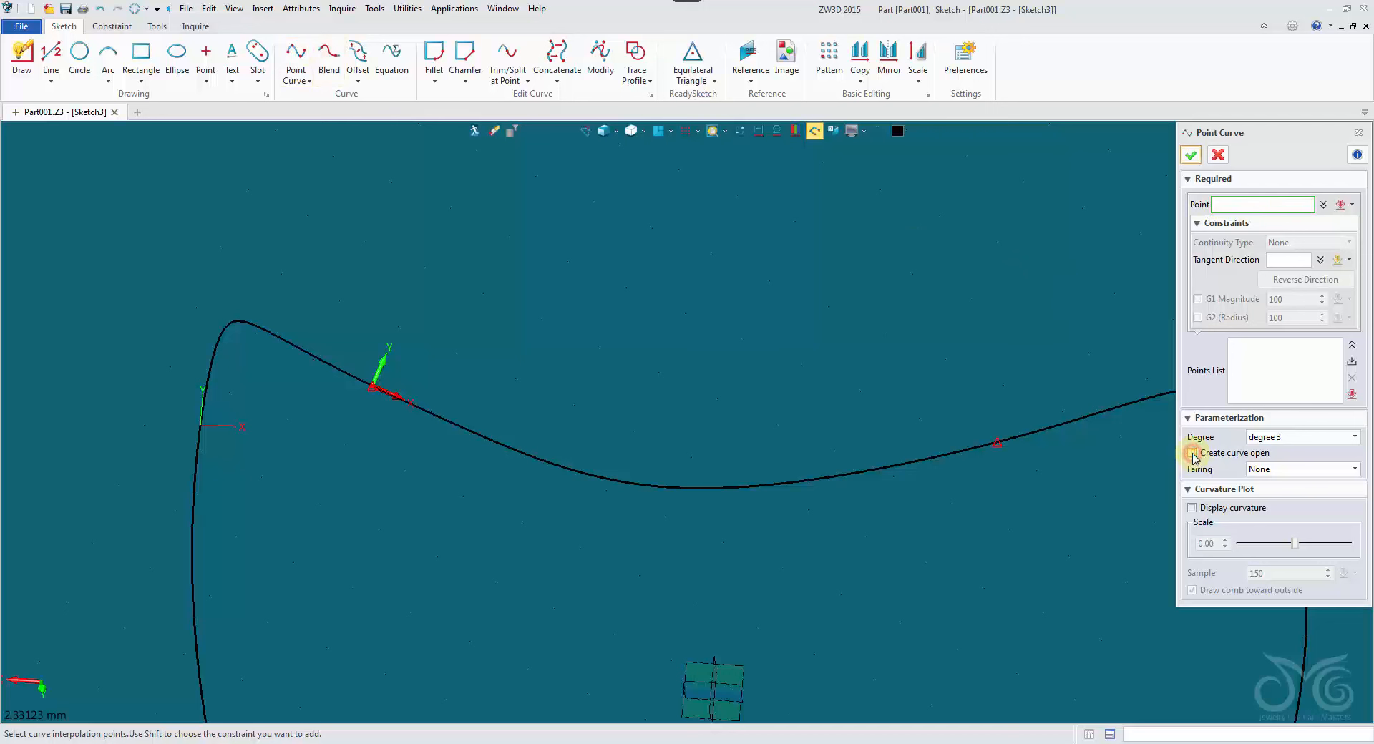
click(372, 387)
click(534, 296)
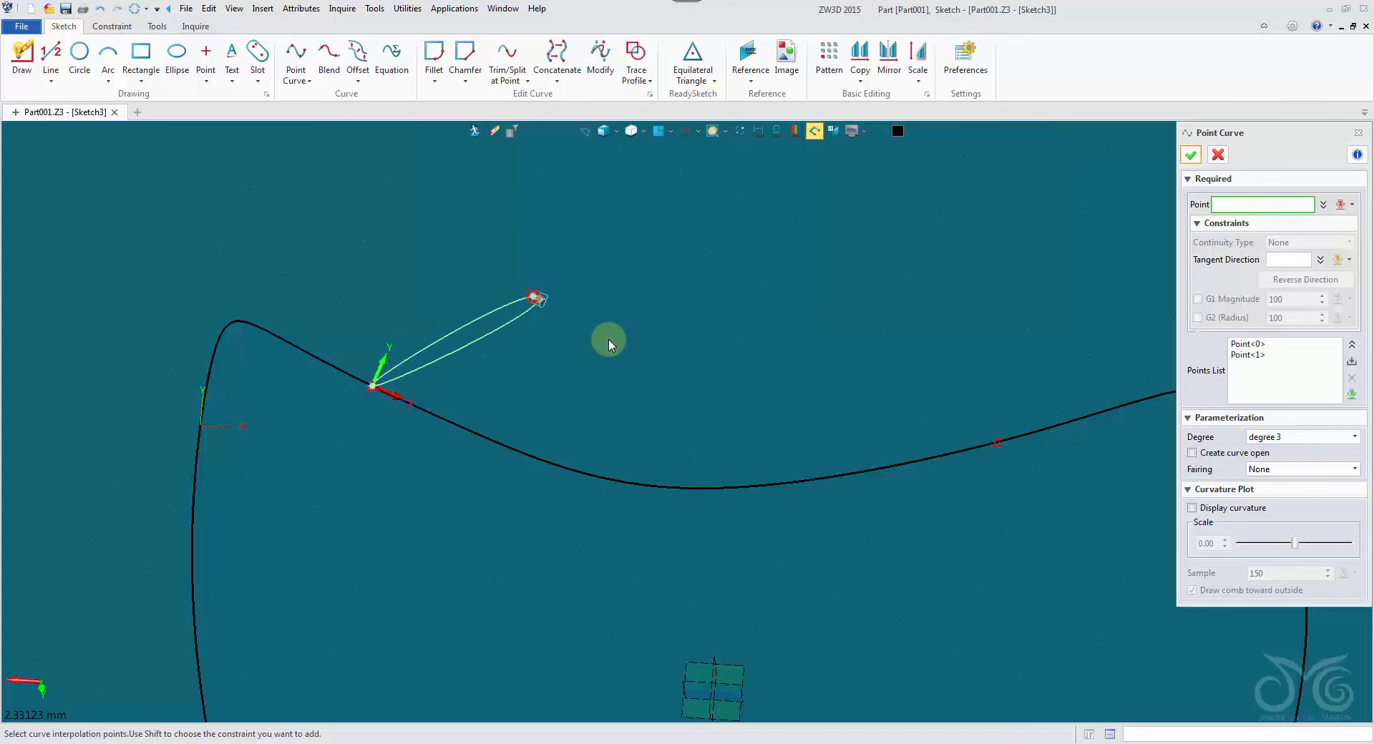
click(711, 381)
click(854, 317)
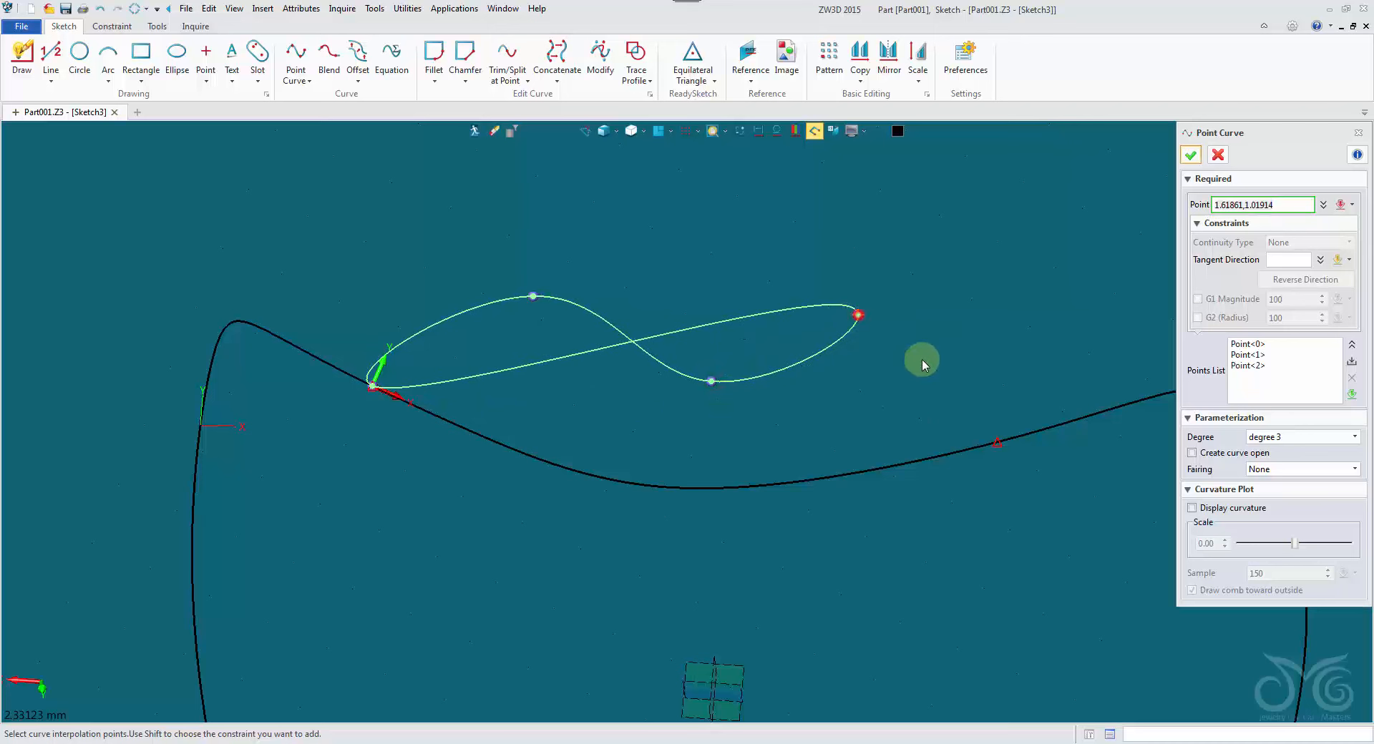
click(998, 443)
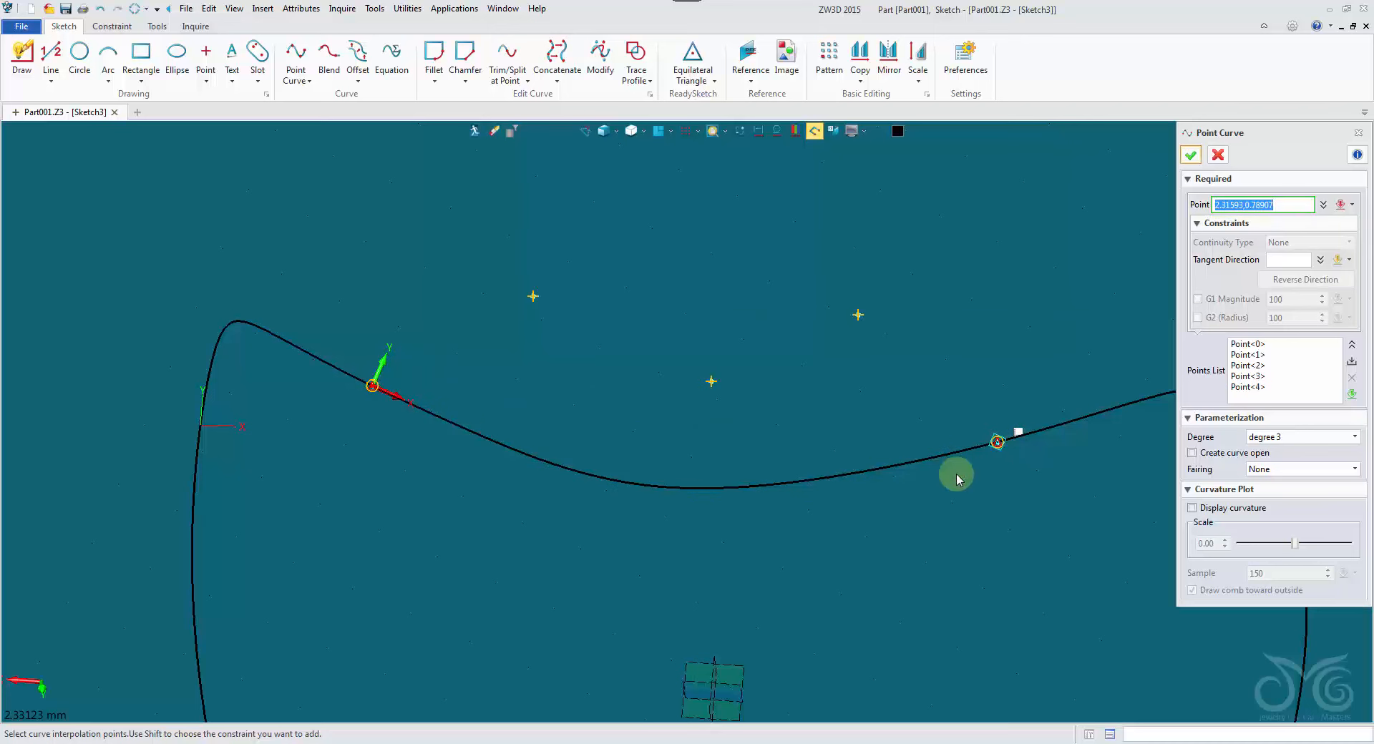
click(845, 561)
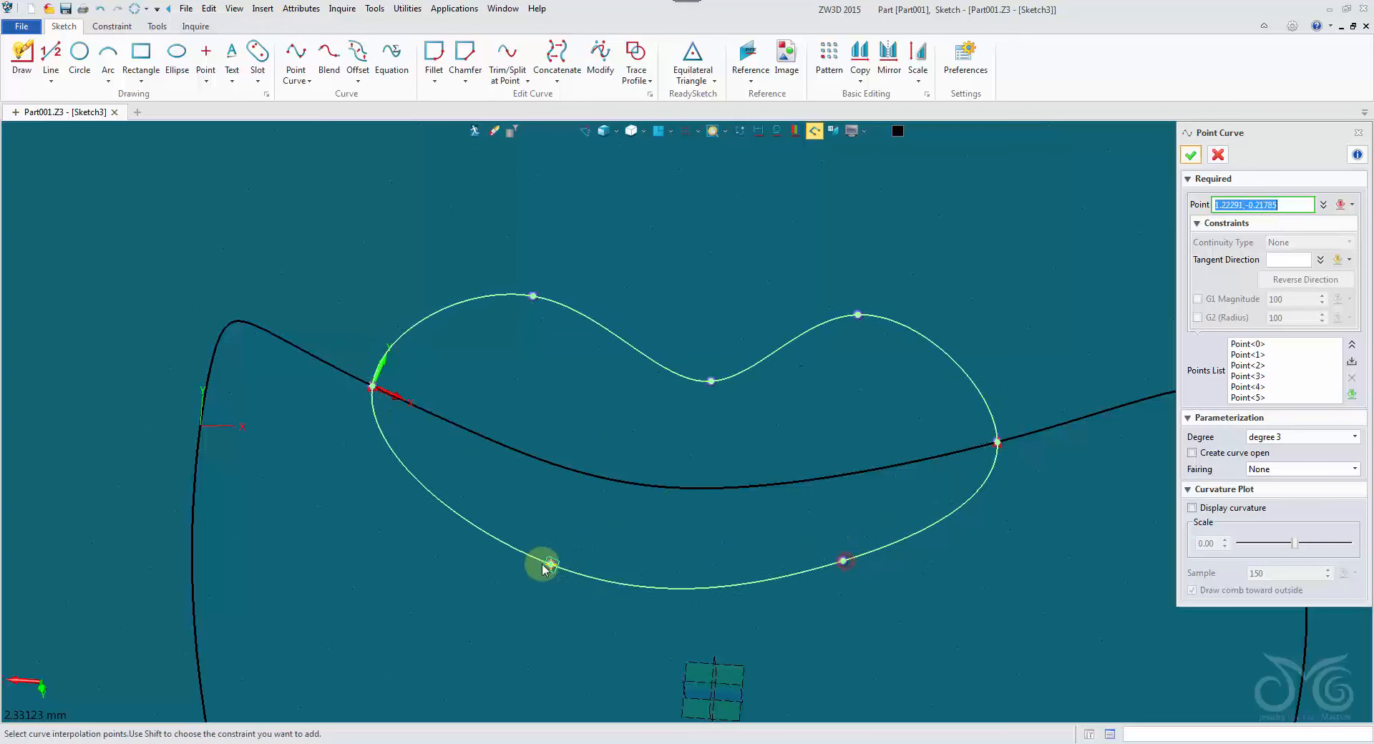
click(521, 541)
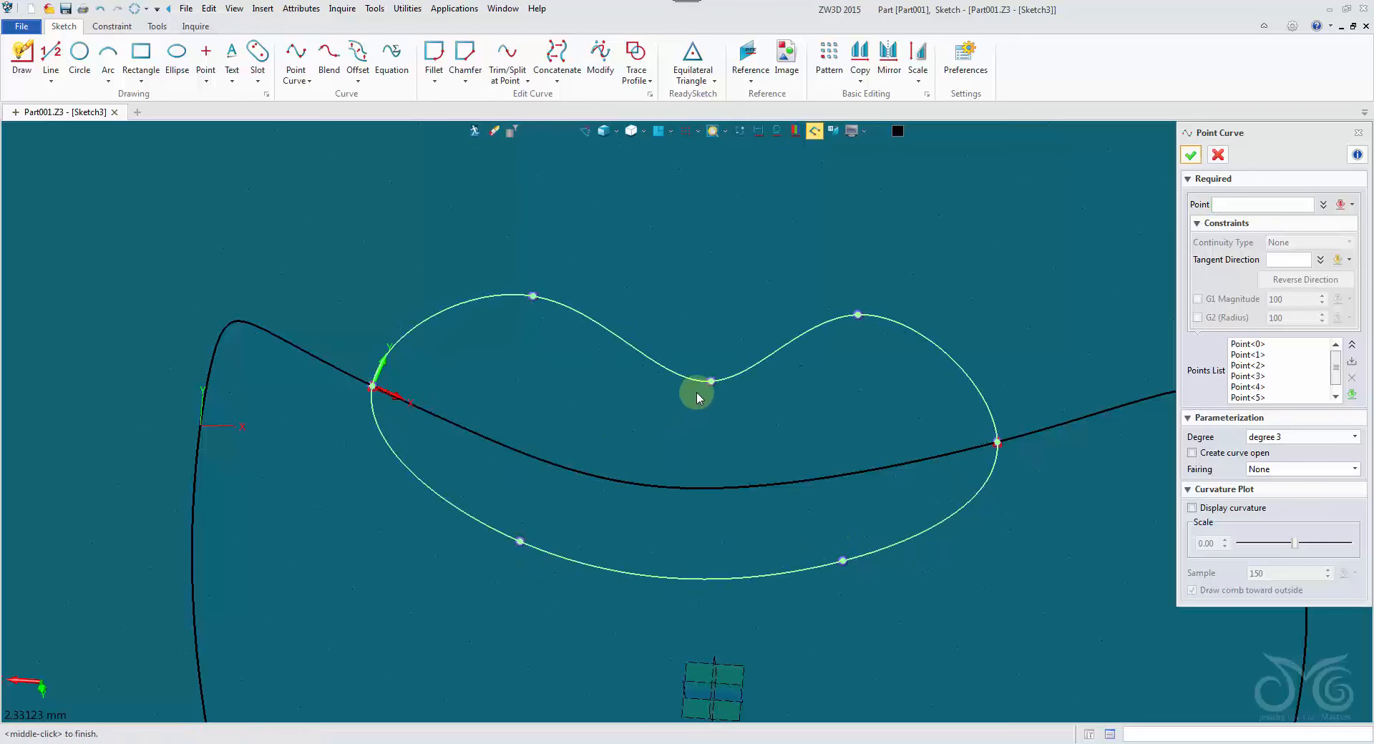
Move the closed curve's dip point up to about (1.12, 0.59) and raise its two lower points slightly
mouse_move(711, 383)
mouse_down()
mouse_move(687, 374)
mouse_move(697, 365)
mouse_up()
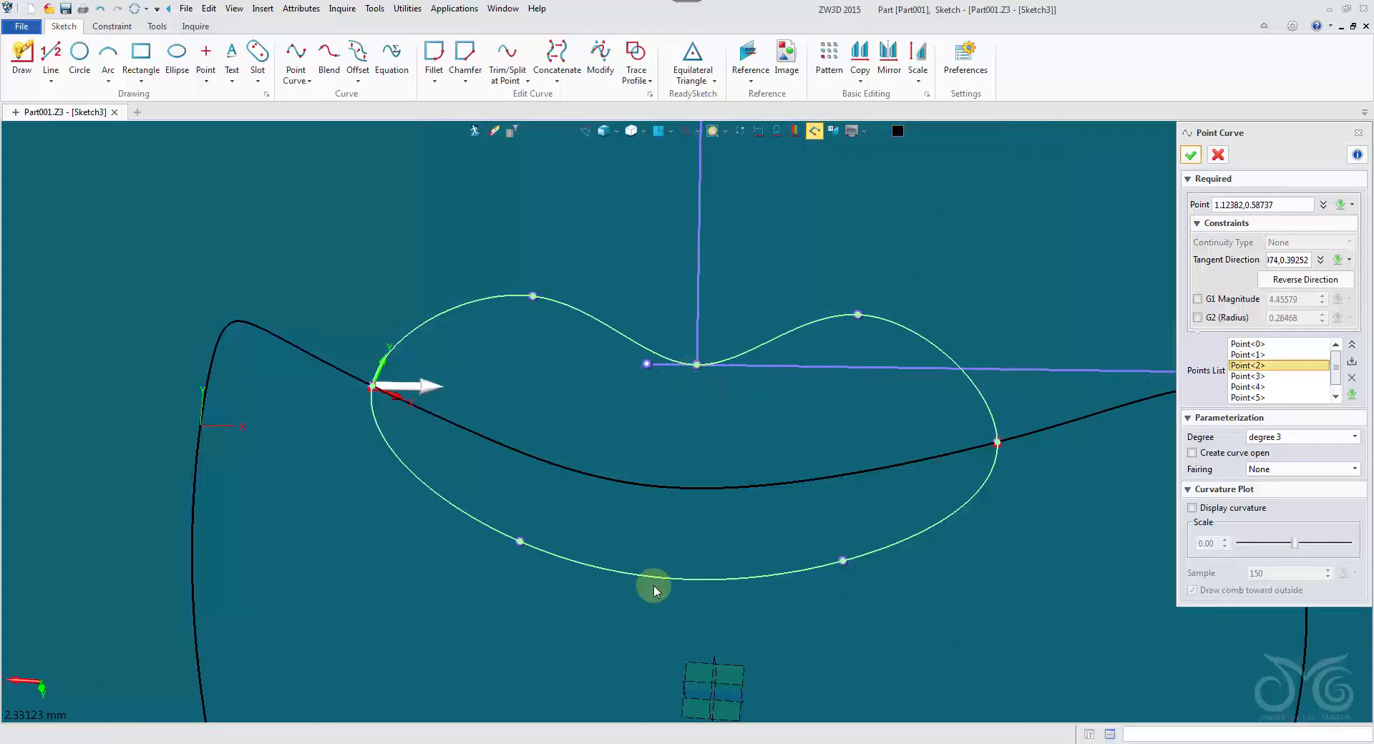
mouse_move(654, 587)
middle_down()
mouse_move(659, 601)
mouse_move(530, 405)
mouse_move(580, 515)
mouse_move(702, 497)
mouse_move(601, 364)
mouse_move(435, 363)
mouse_move(429, 402)
mouse_move(566, 449)
mouse_move(505, 416)
mouse_move(344, 453)
mouse_move(451, 423)
mouse_move(421, 517)
mouse_move(393, 518)
mouse_move(414, 494)
mouse_move(733, 451)
mouse_move(680, 510)
mouse_move(711, 165)
mouse_move(725, 252)
mouse_move(673, 374)
mouse_move(526, 417)
middle_up()
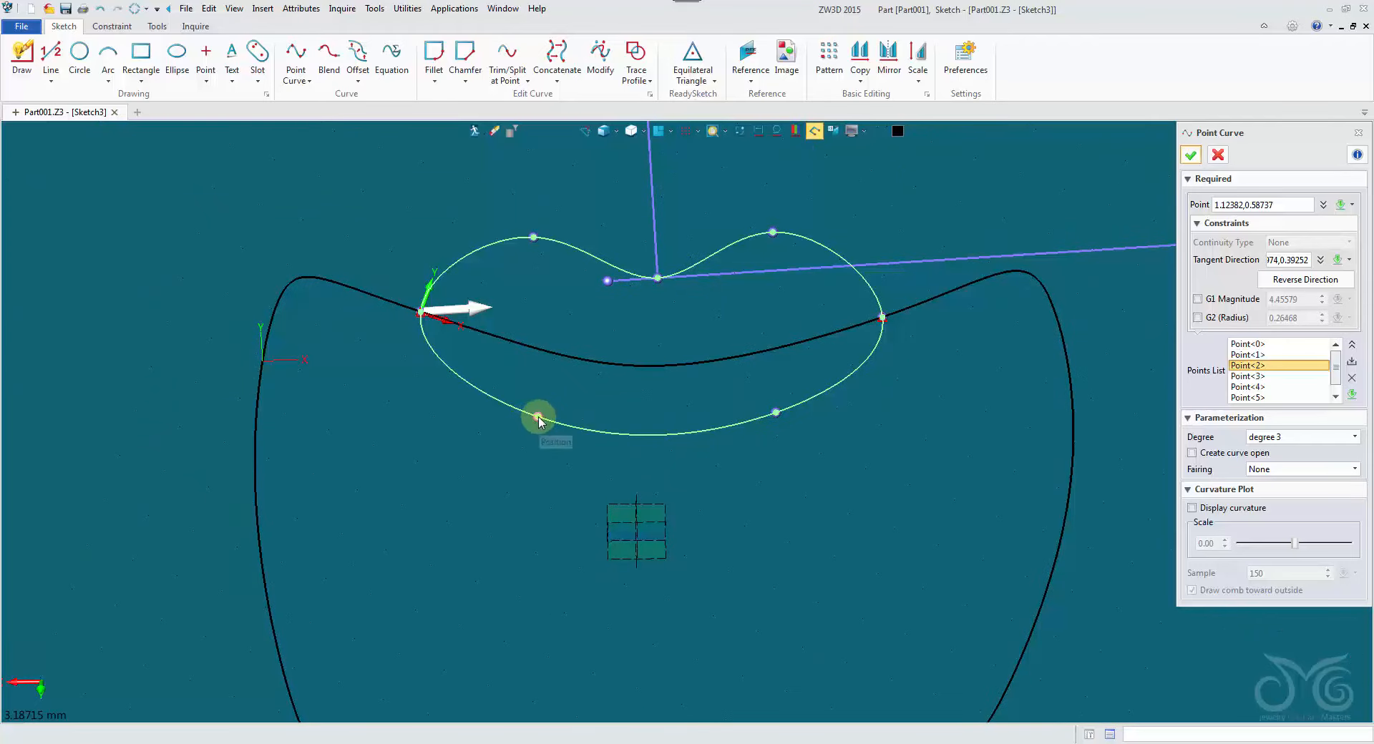
click(538, 418)
click(778, 413)
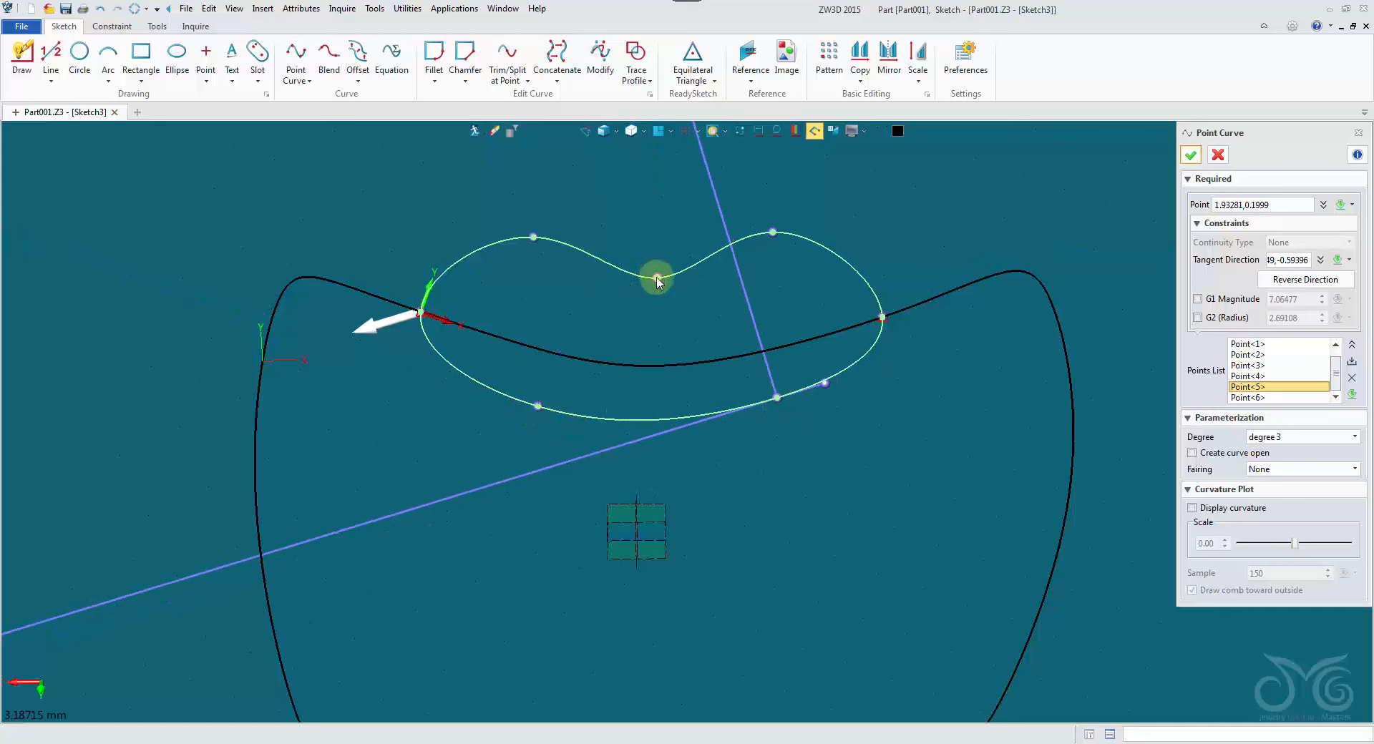
Lower the dip and both hump points, with the second hump at about (1.72, 0.94), and accept the curve
drag(654, 277, 655, 294)
drag(535, 238, 530, 253)
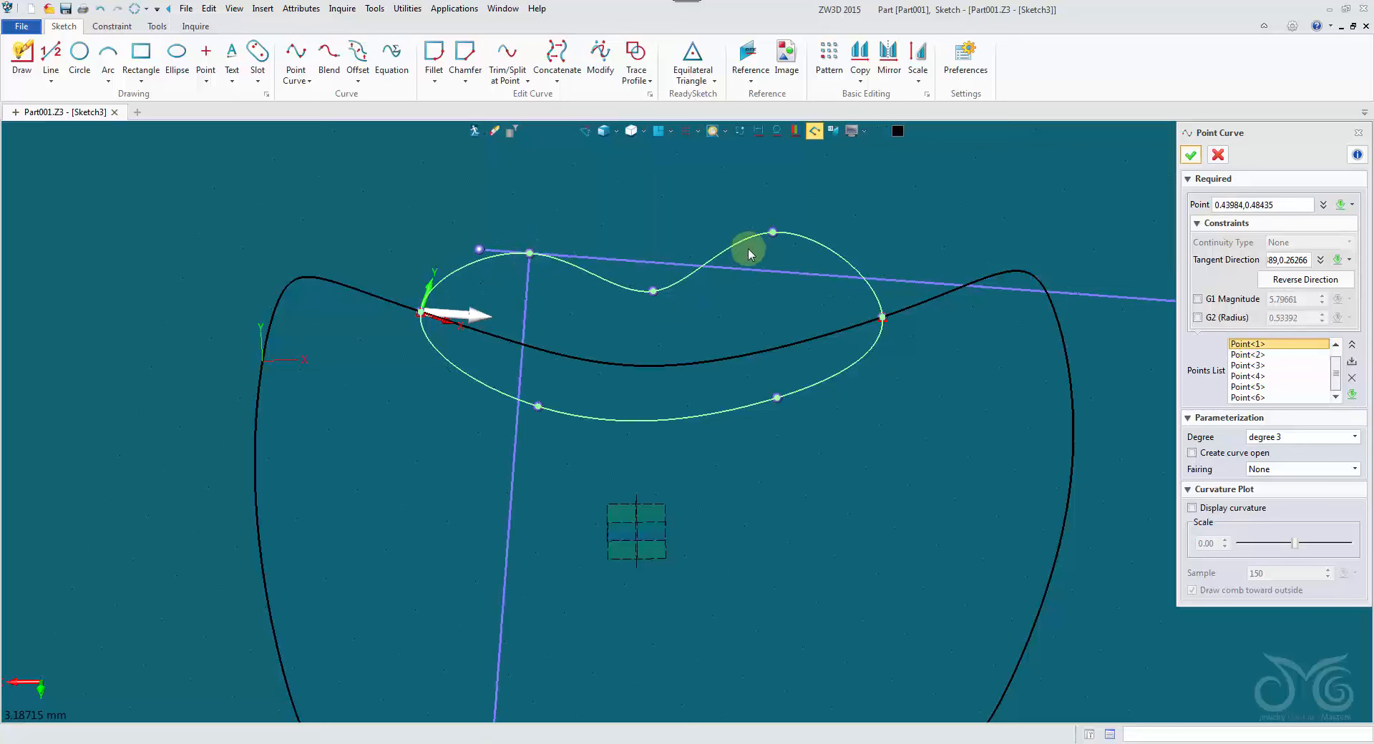
drag(772, 238, 767, 258)
mouse_move(766, 258)
middle_down()
mouse_move(780, 251)
mouse_move(573, 287)
mouse_move(696, 314)
middle_up()
scroll(696, 313, up, 1)
drag(736, 236, 747, 233)
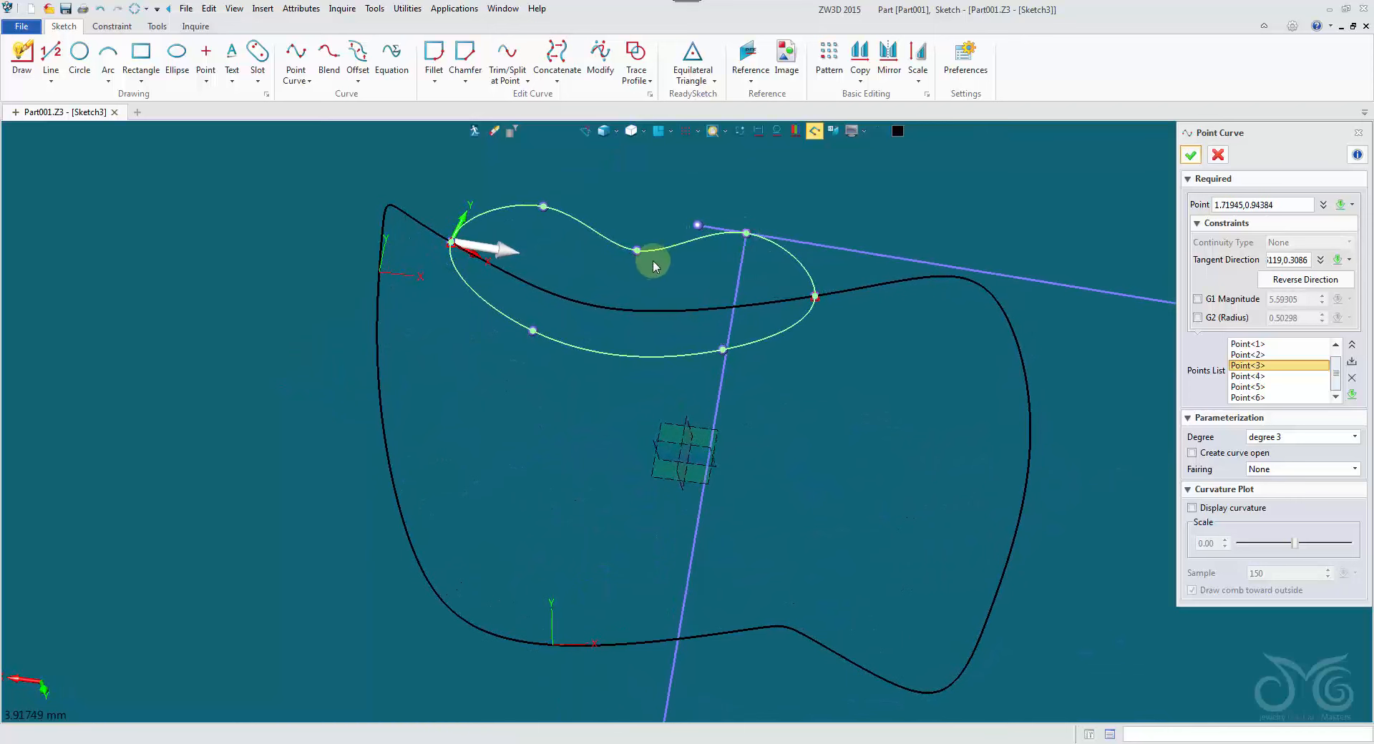
click(638, 253)
click(1191, 155)
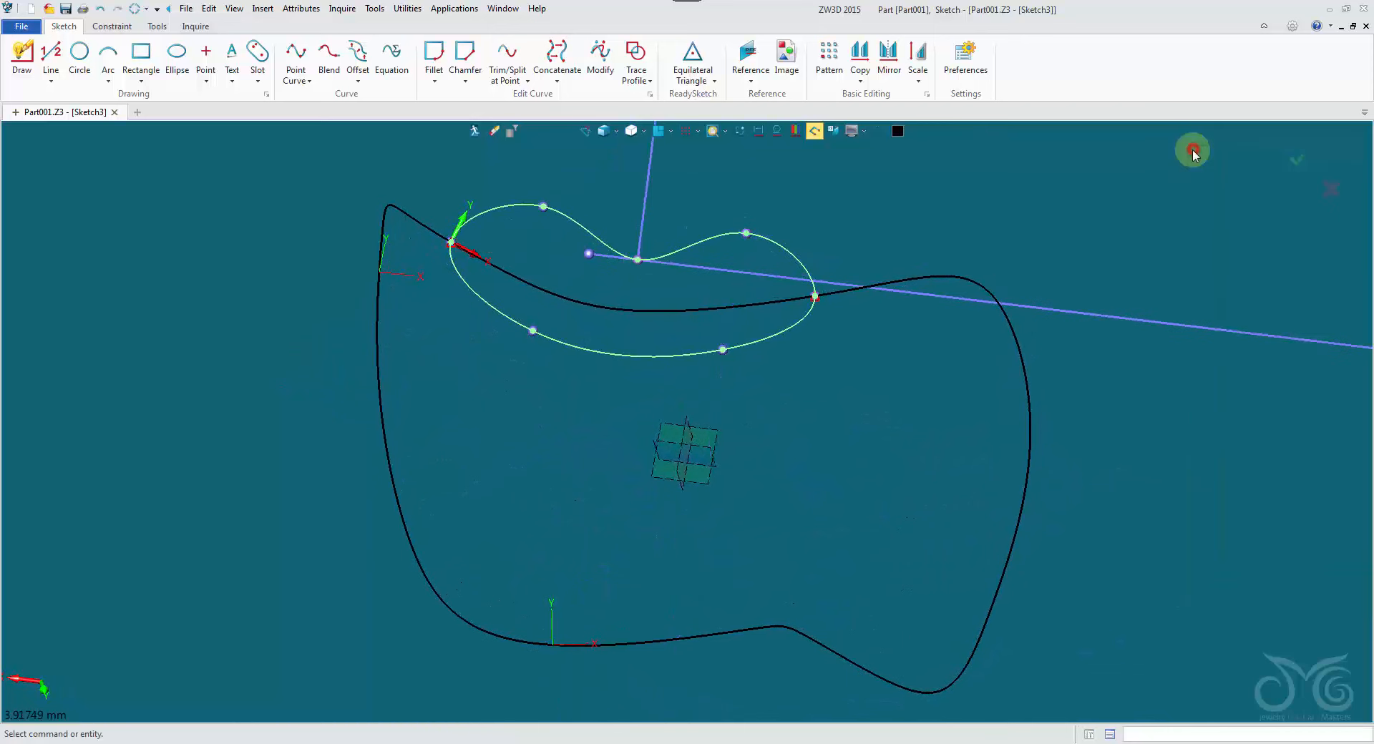
Exit the sketch and insert a new sketch on Plane1, the neighbouring datum along the leaf outline
middle_drag(632, 168, 444, 176)
click(475, 132)
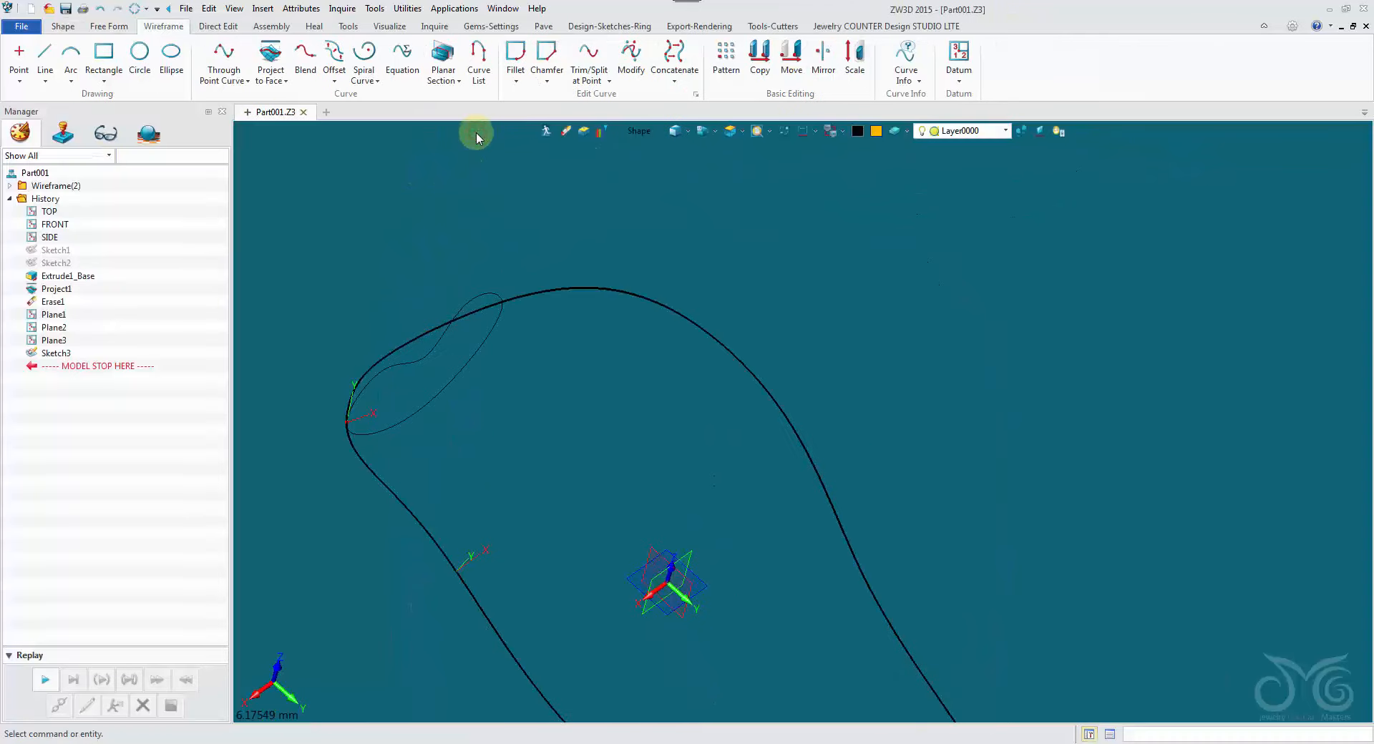
middle_drag(633, 375, 664, 427)
right_click(664, 427)
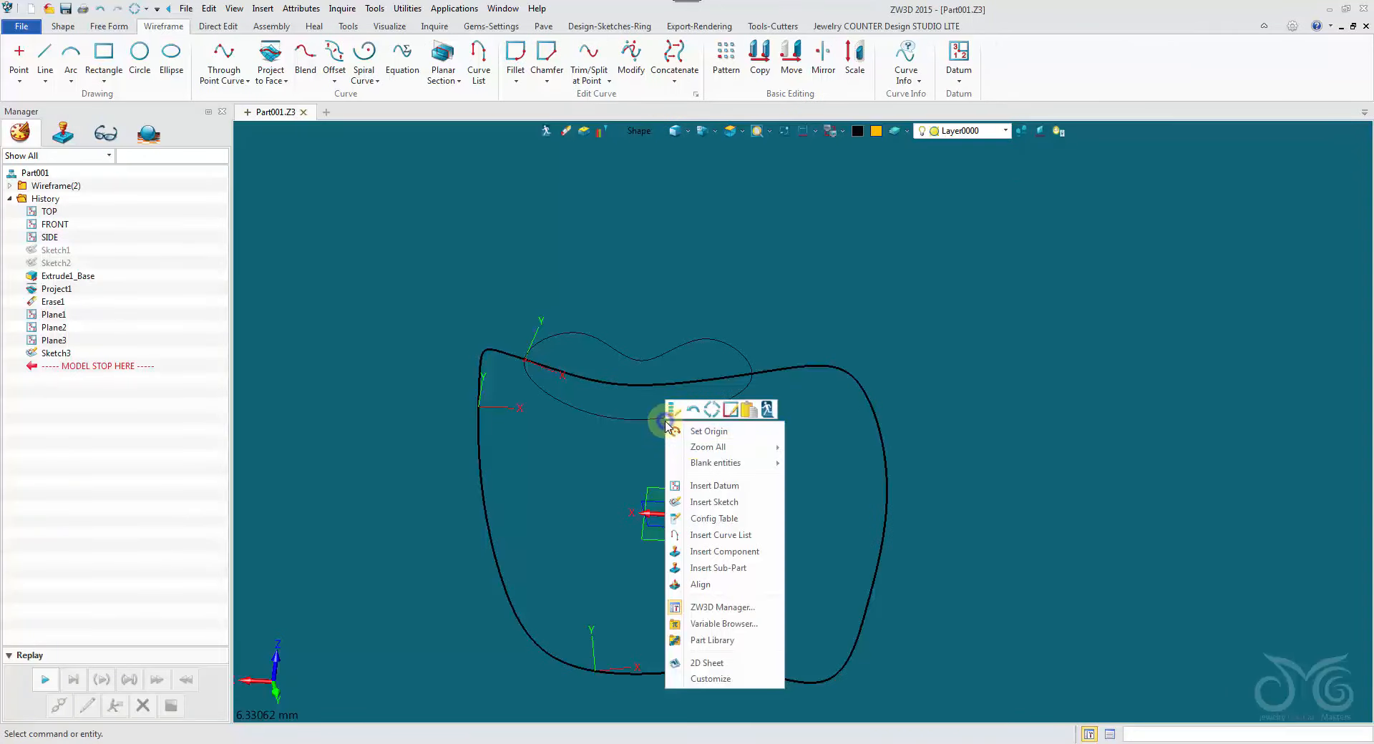
click(707, 501)
click(457, 420)
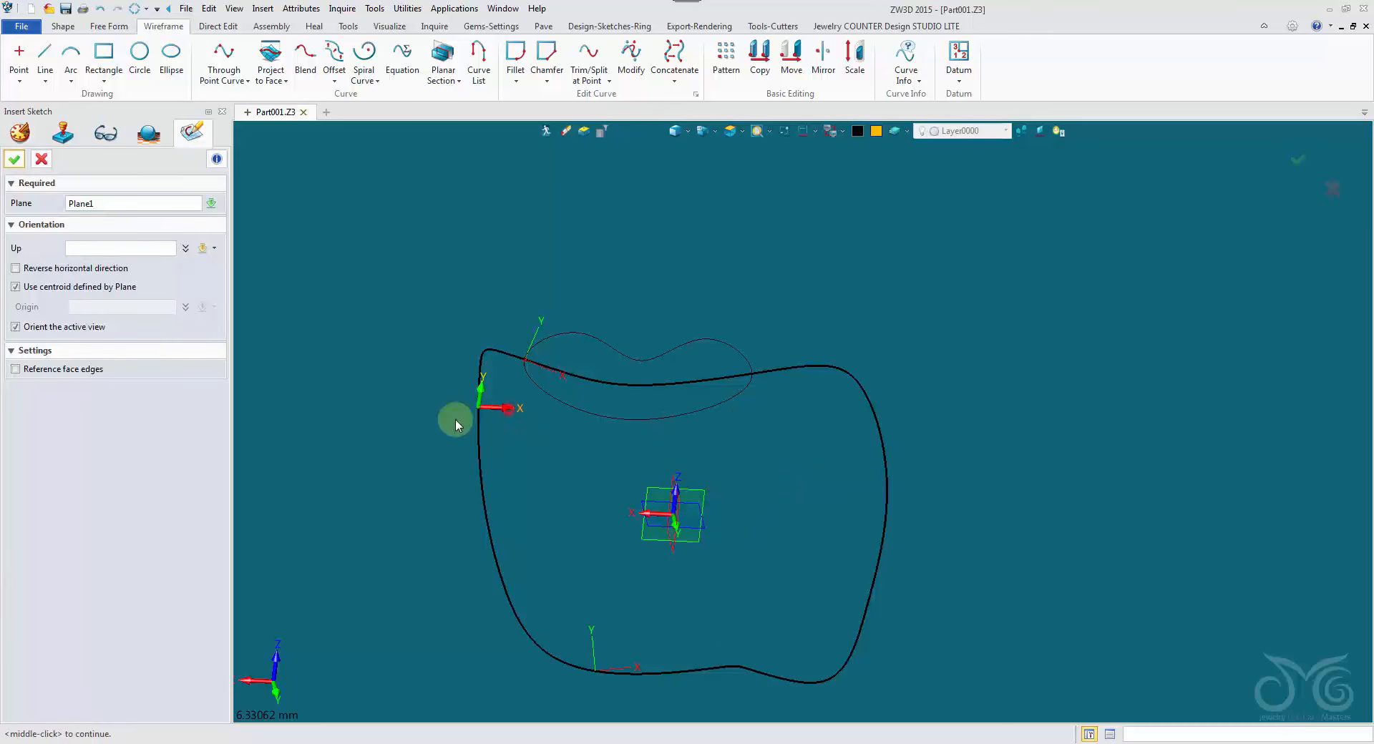
click(23, 166)
Add construction reference points where the outline's side curves cross Plane1, using the Reference command's Point option
right_click(541, 262)
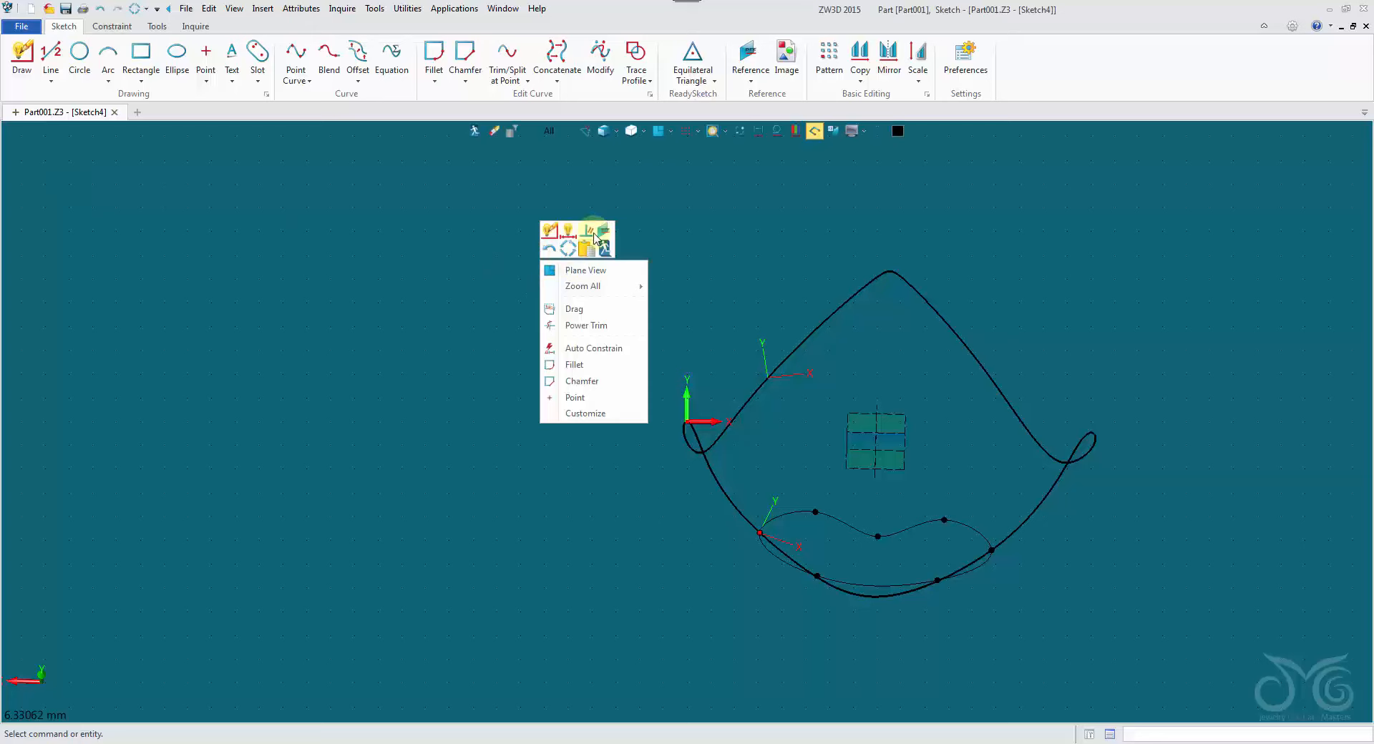
click(598, 229)
click(1033, 437)
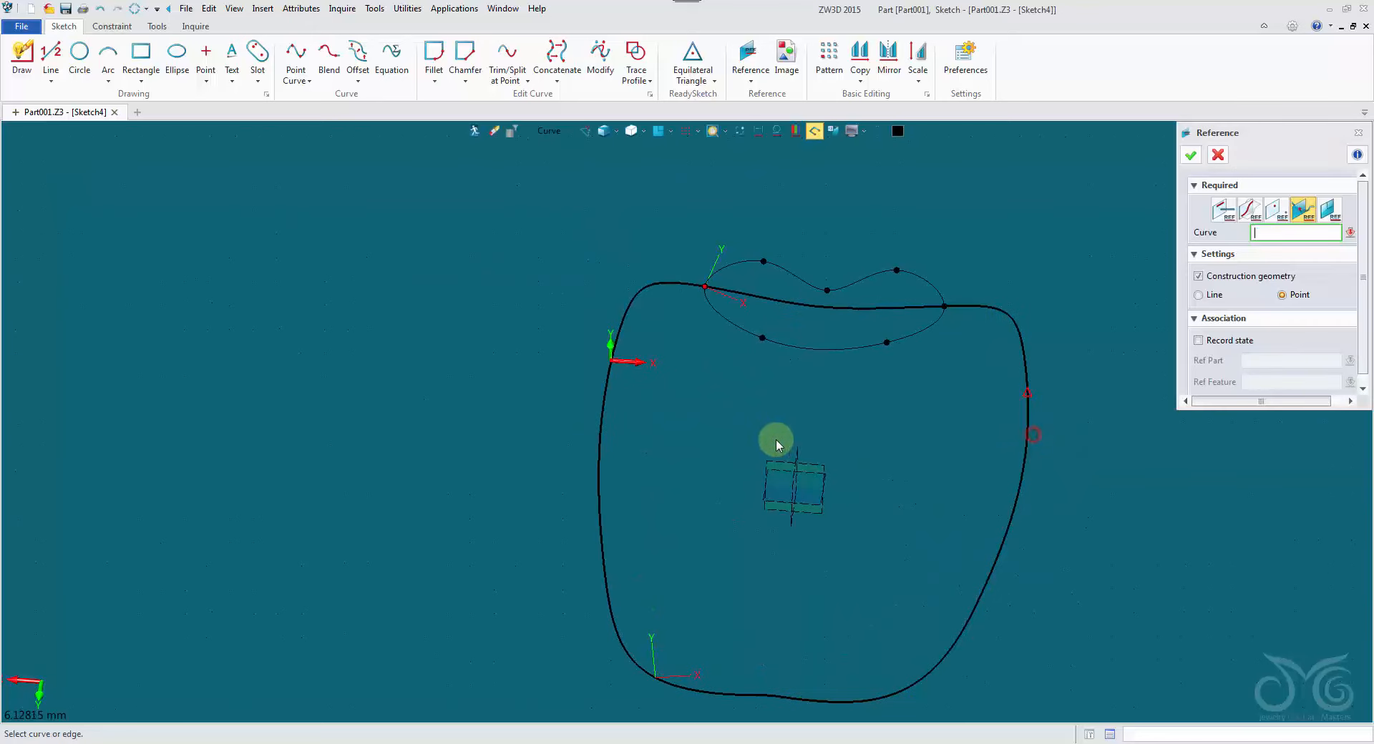
click(1190, 155)
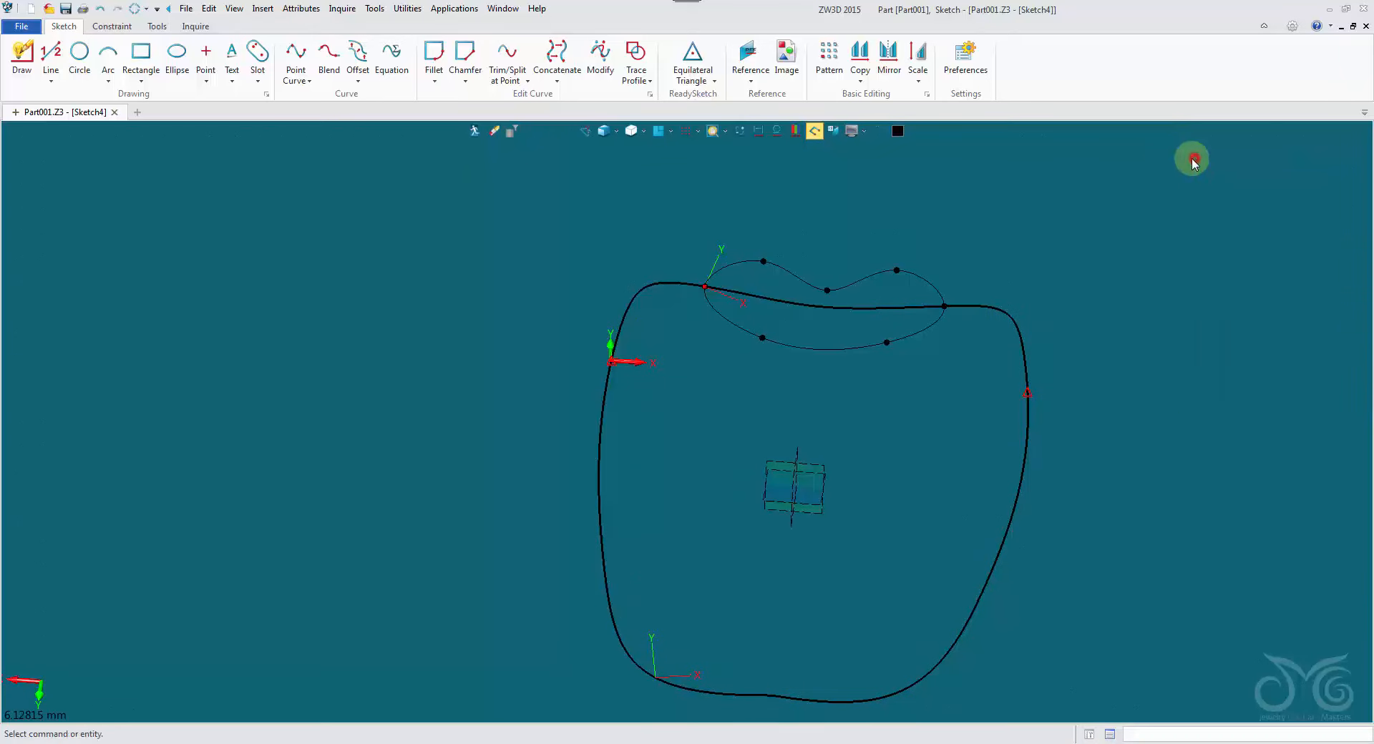
Hide the leaf outline and other geometry outside the sketch so only the datum origin and reference point remain
middle_drag(1024, 199, 794, 163)
click(740, 131)
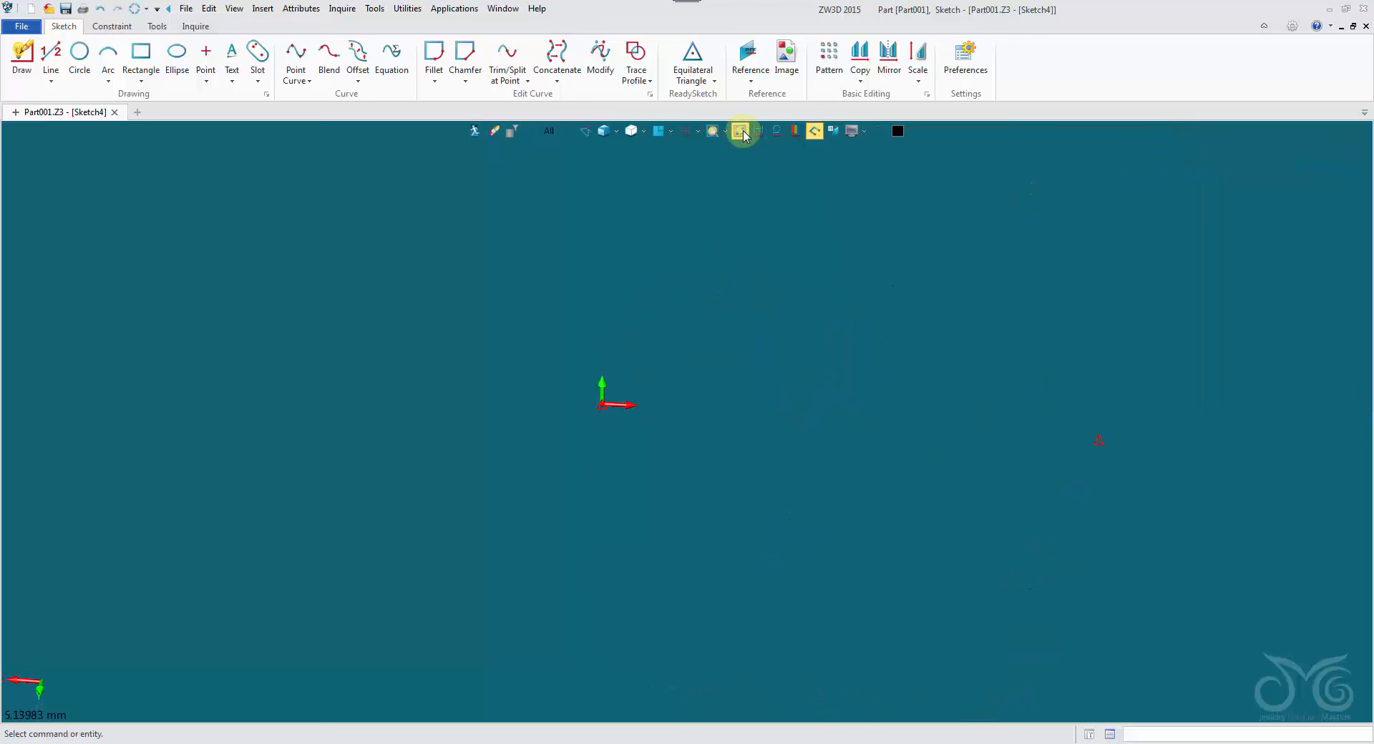
scroll(800, 234, down, 4)
middle_drag(800, 234, 750, 284)
click(740, 136)
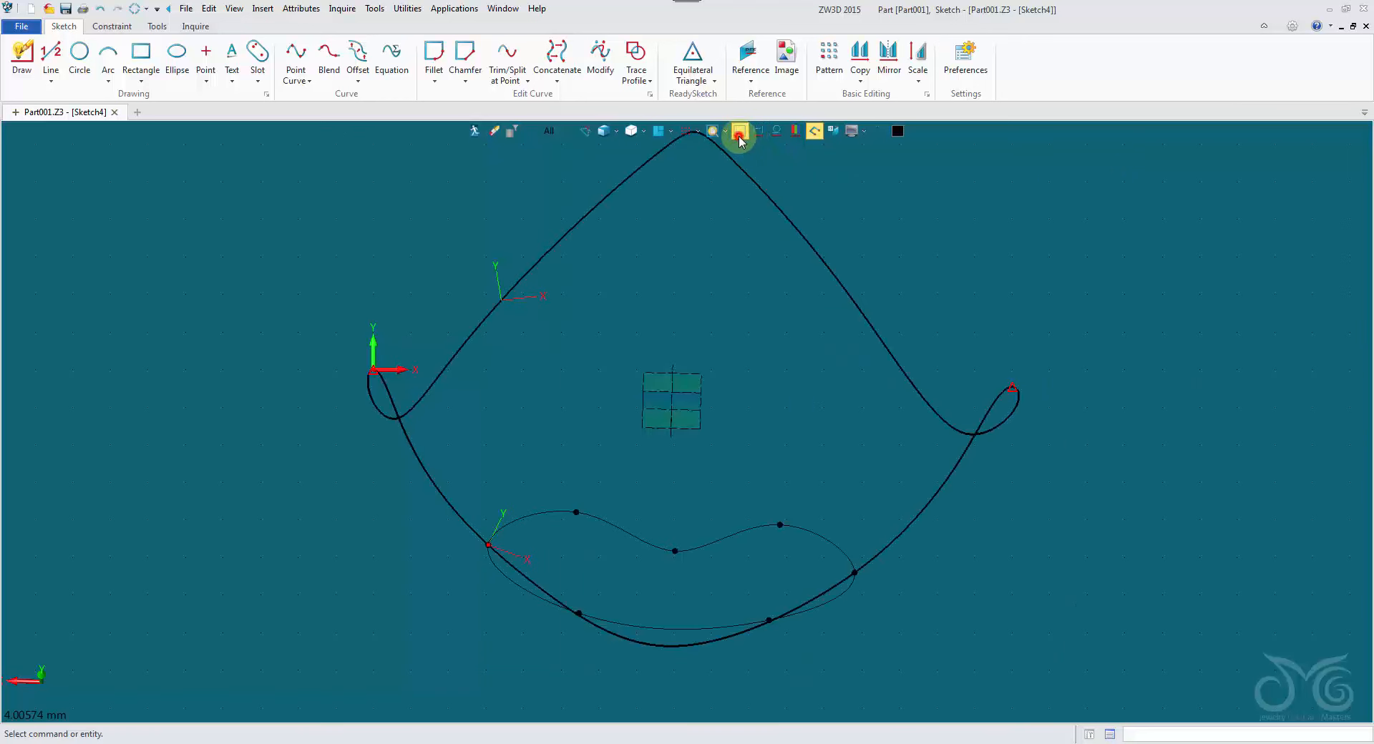
click(740, 133)
middle_drag(705, 250, 637, 252)
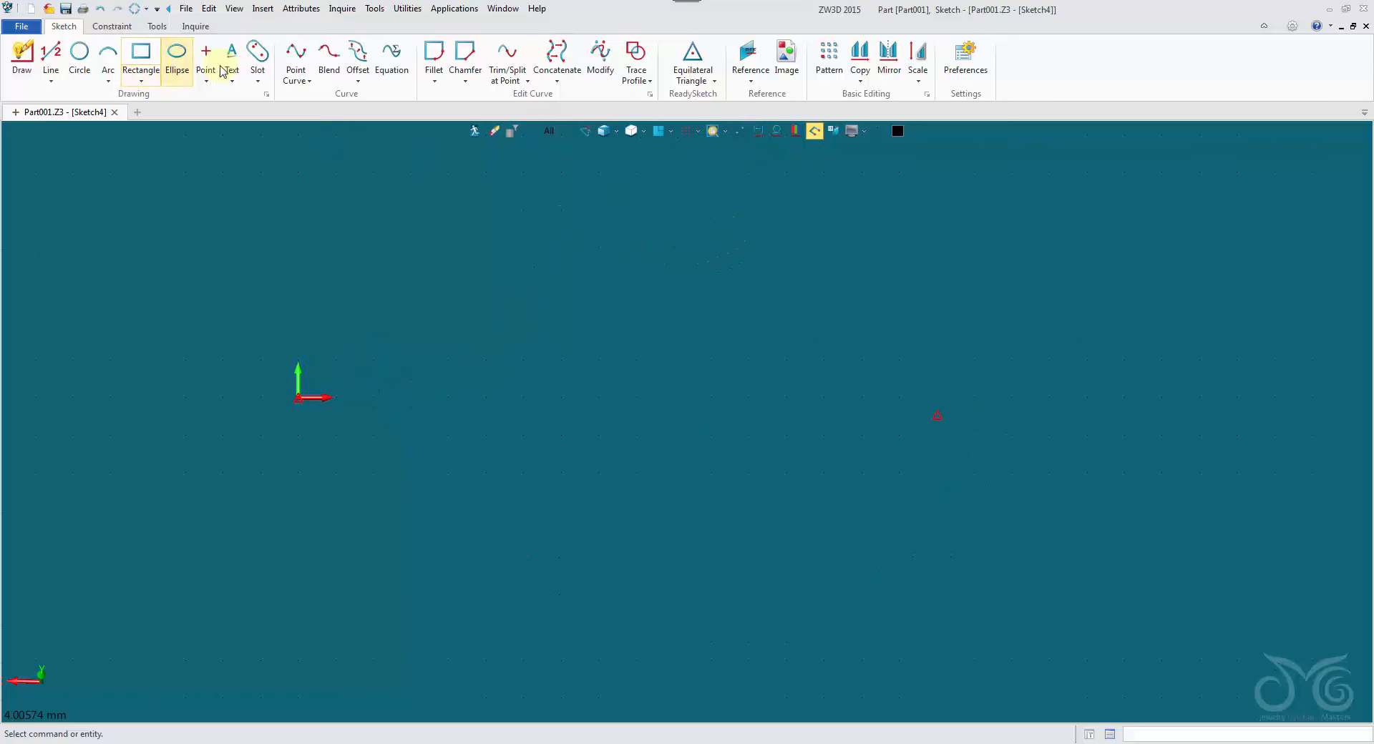
Draw a closed degree 3 point curve from near the origin over two humps to the reference point, returning through two lower points
click(295, 56)
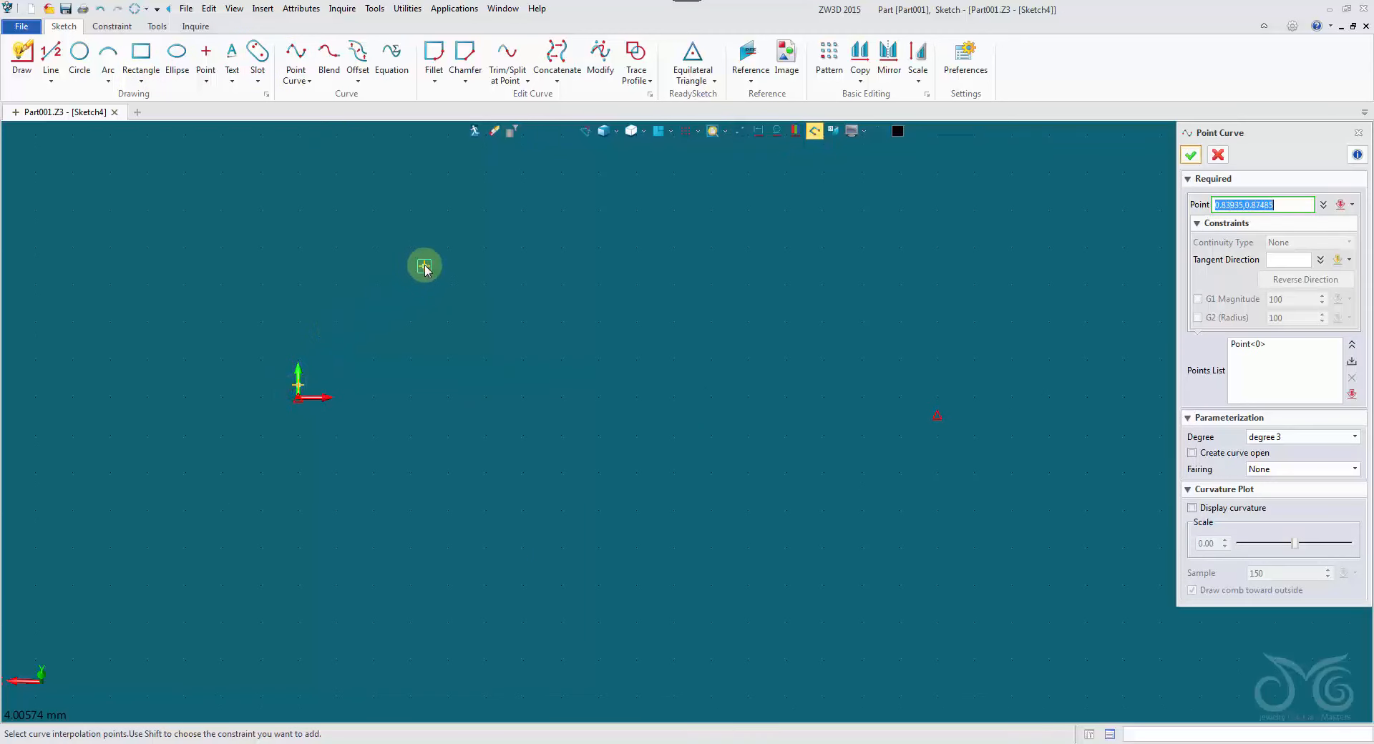
click(415, 264)
click(598, 322)
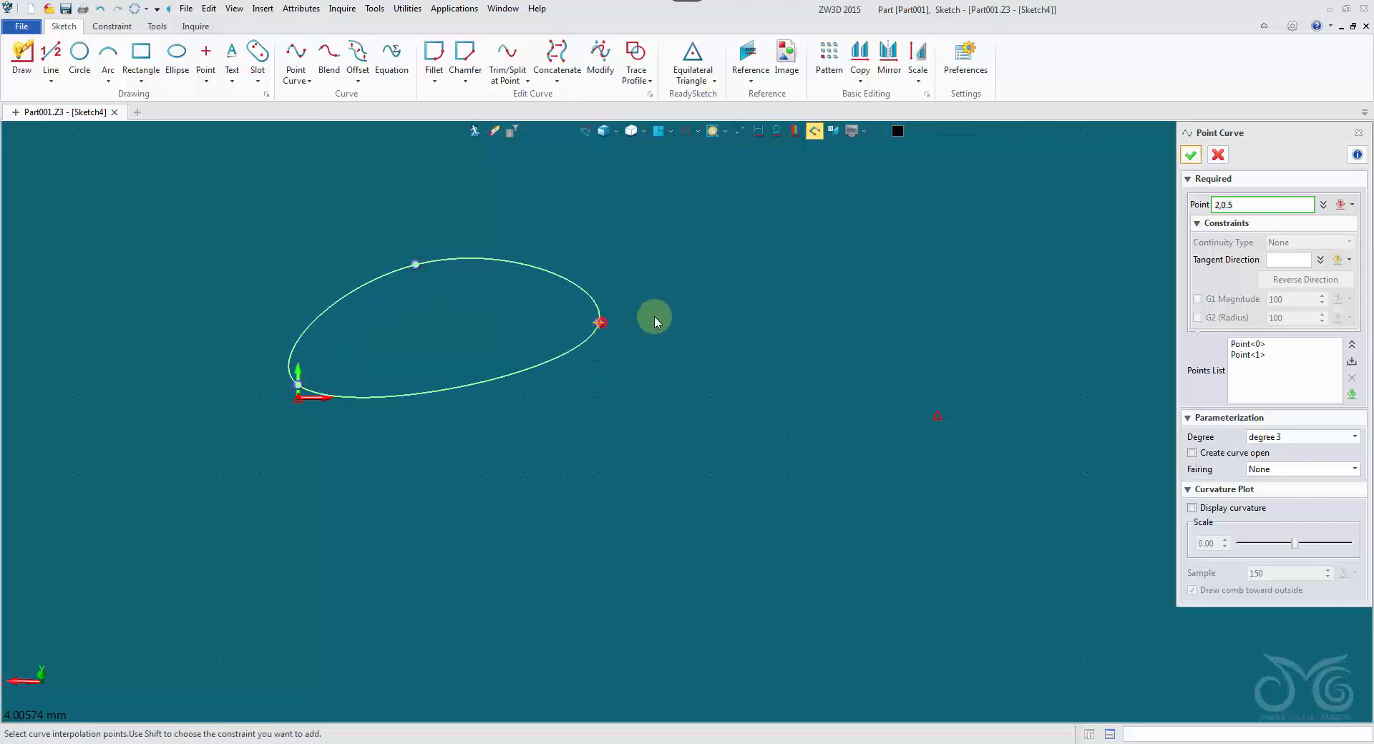
click(779, 263)
click(937, 415)
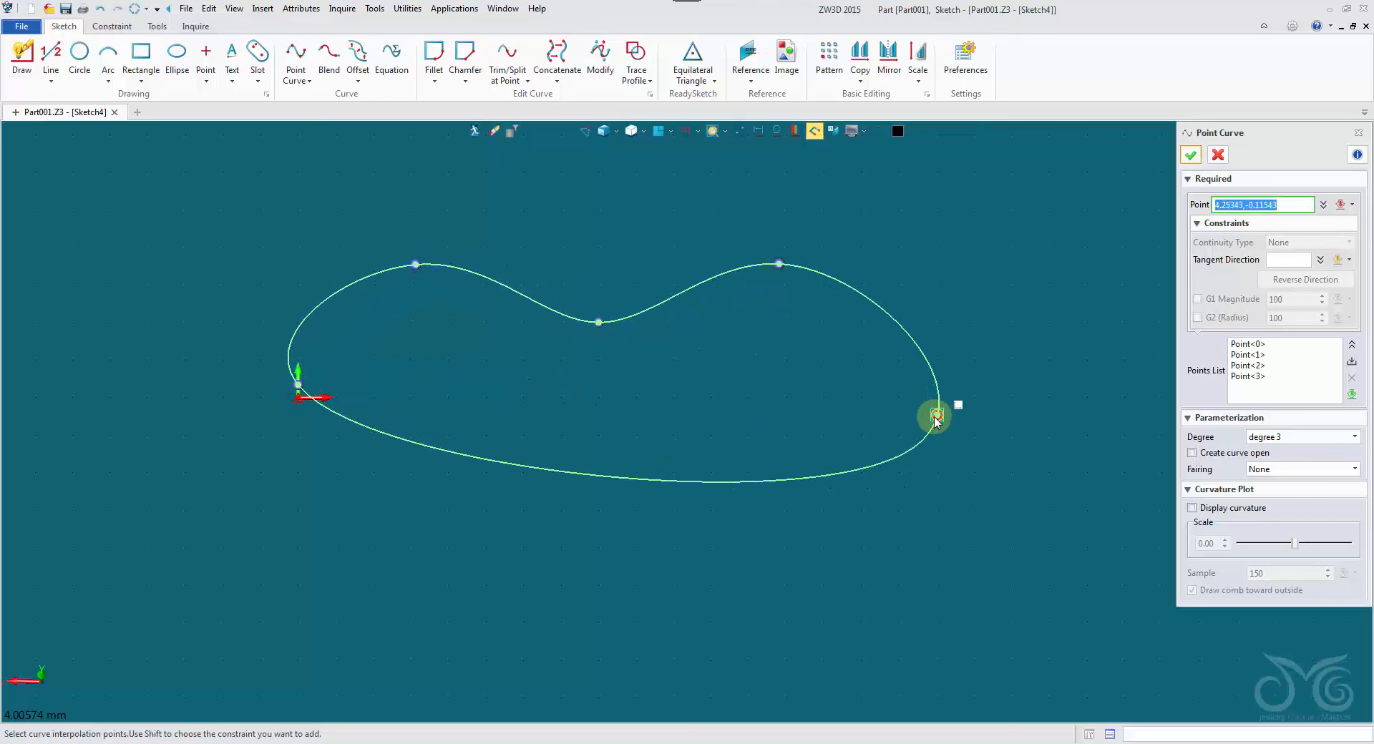
click(766, 491)
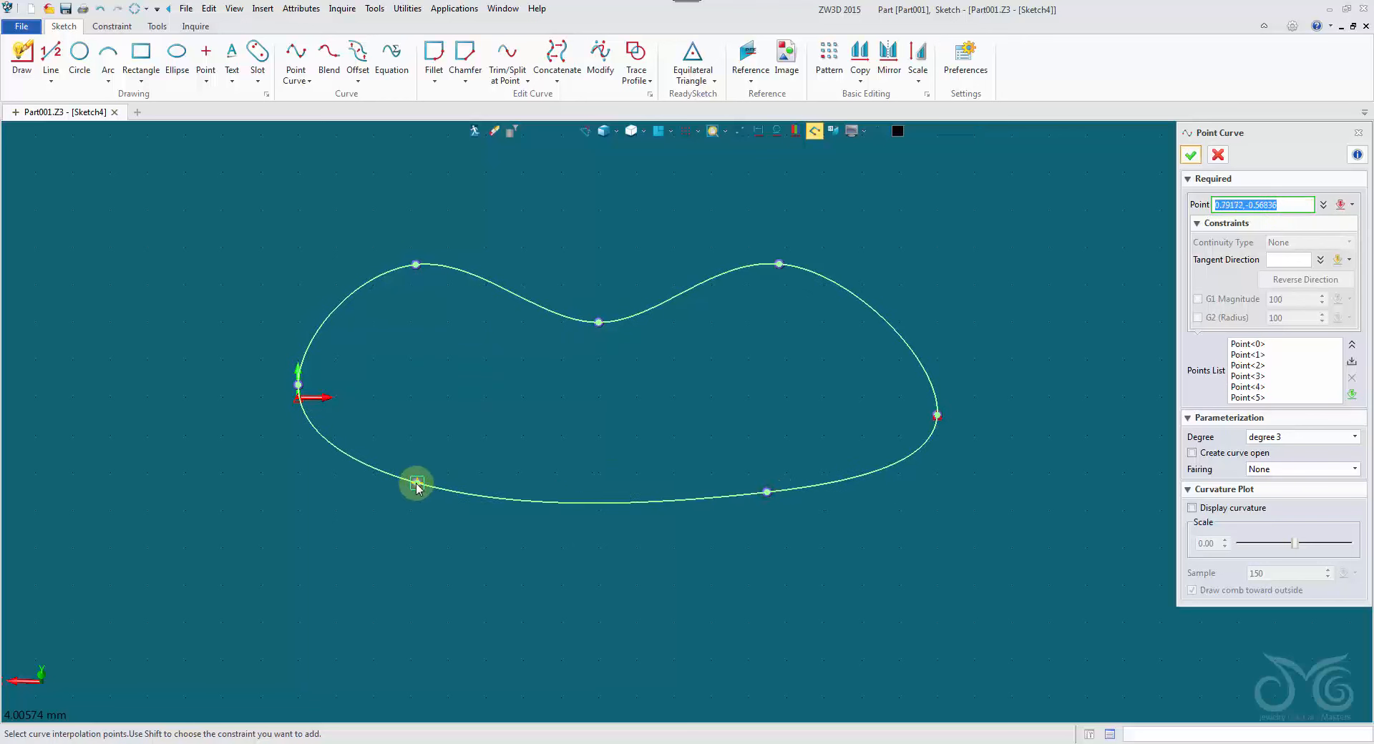
click(399, 478)
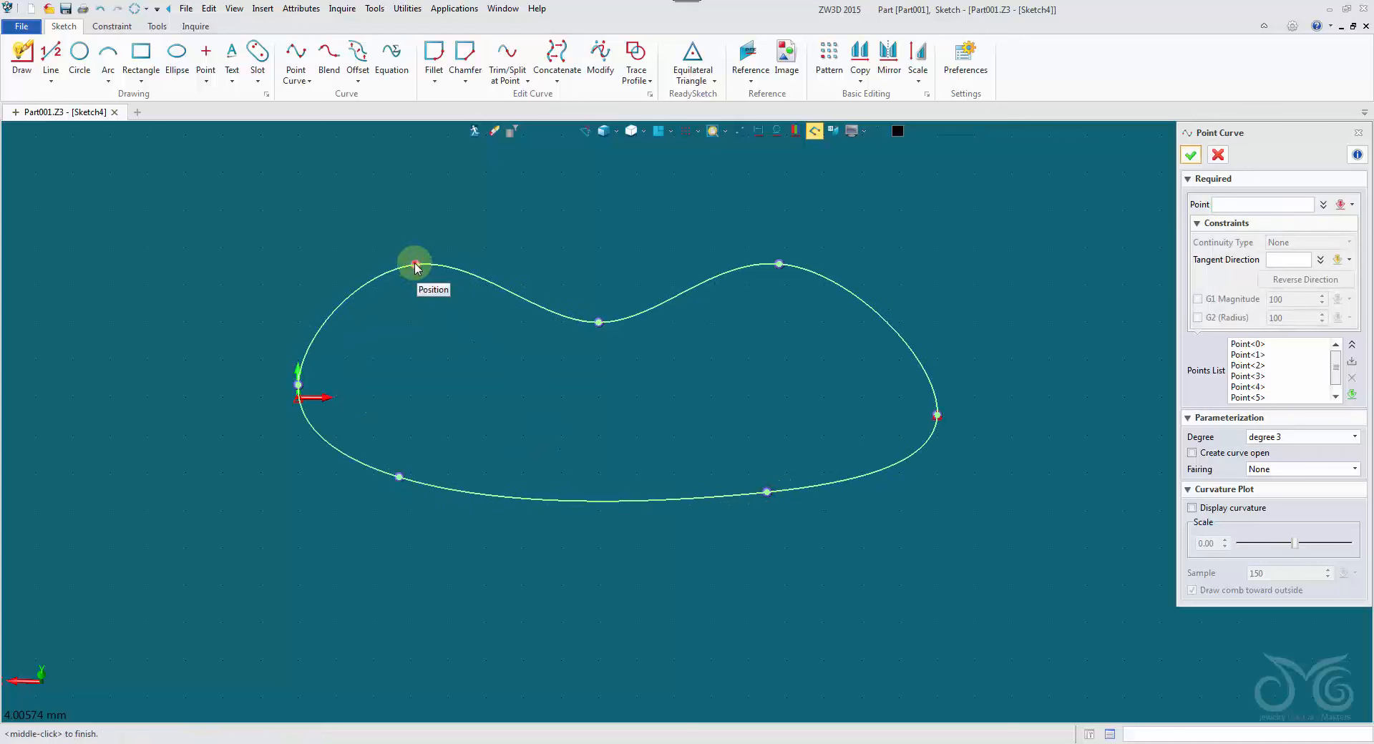
Flatten the closed curve by lowering both hump points, raising both lower points and moving the dip point to about (2.14, 0.51)
drag(415, 266, 445, 274)
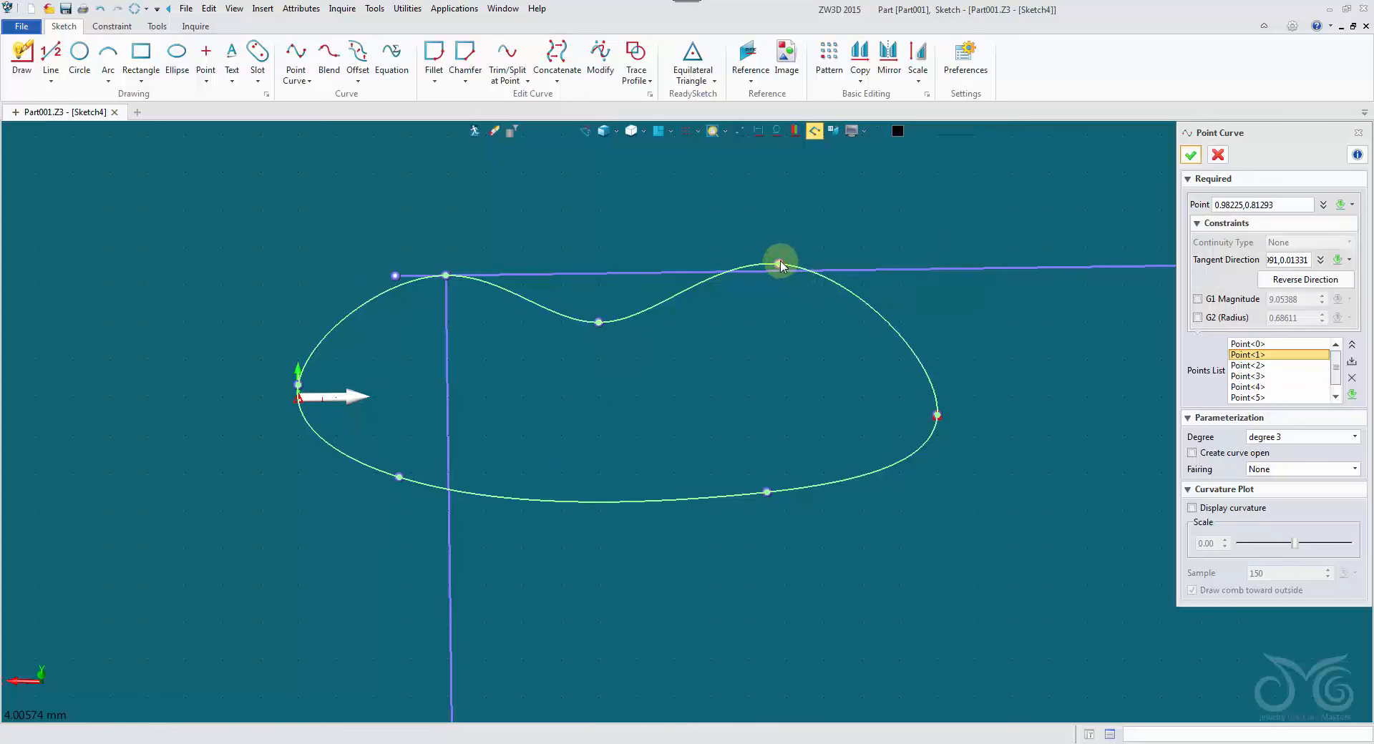
drag(780, 264, 800, 276)
drag(599, 322, 636, 328)
drag(766, 494, 760, 486)
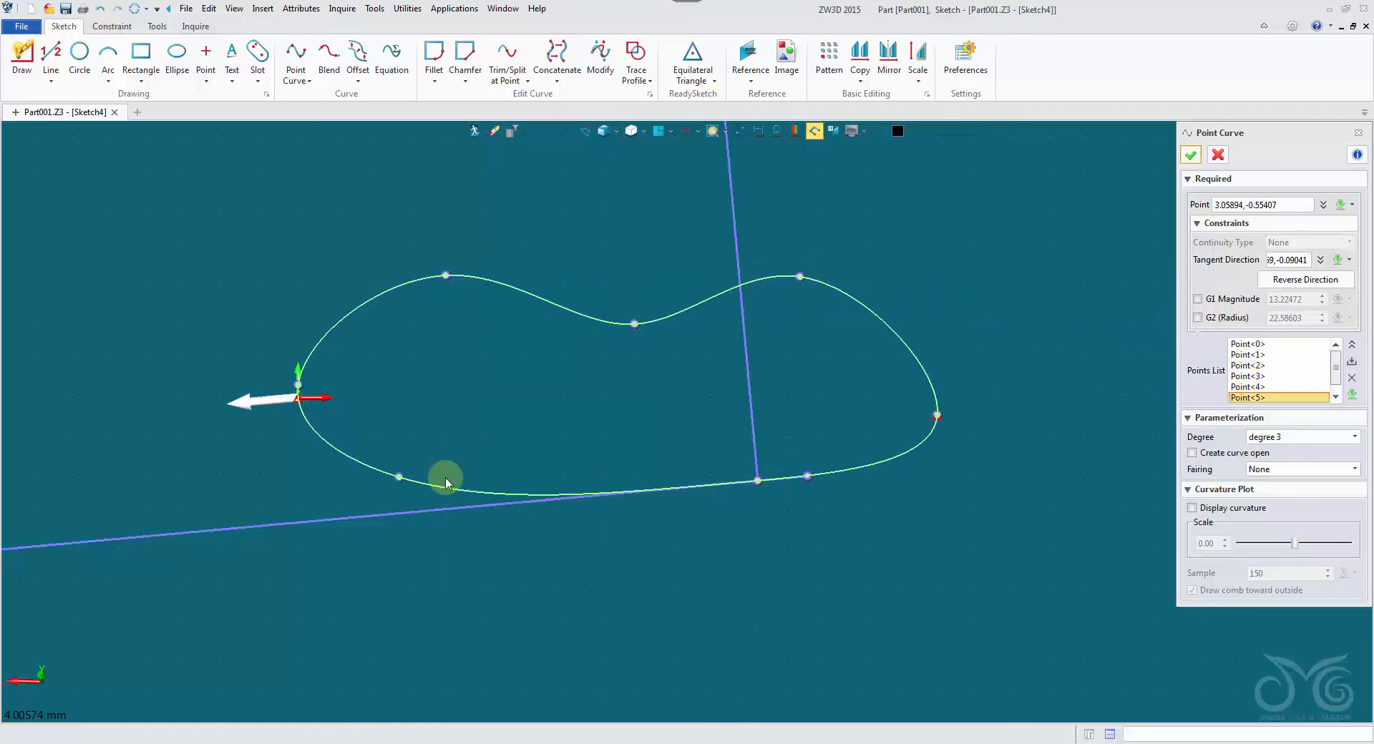
drag(401, 479, 408, 467)
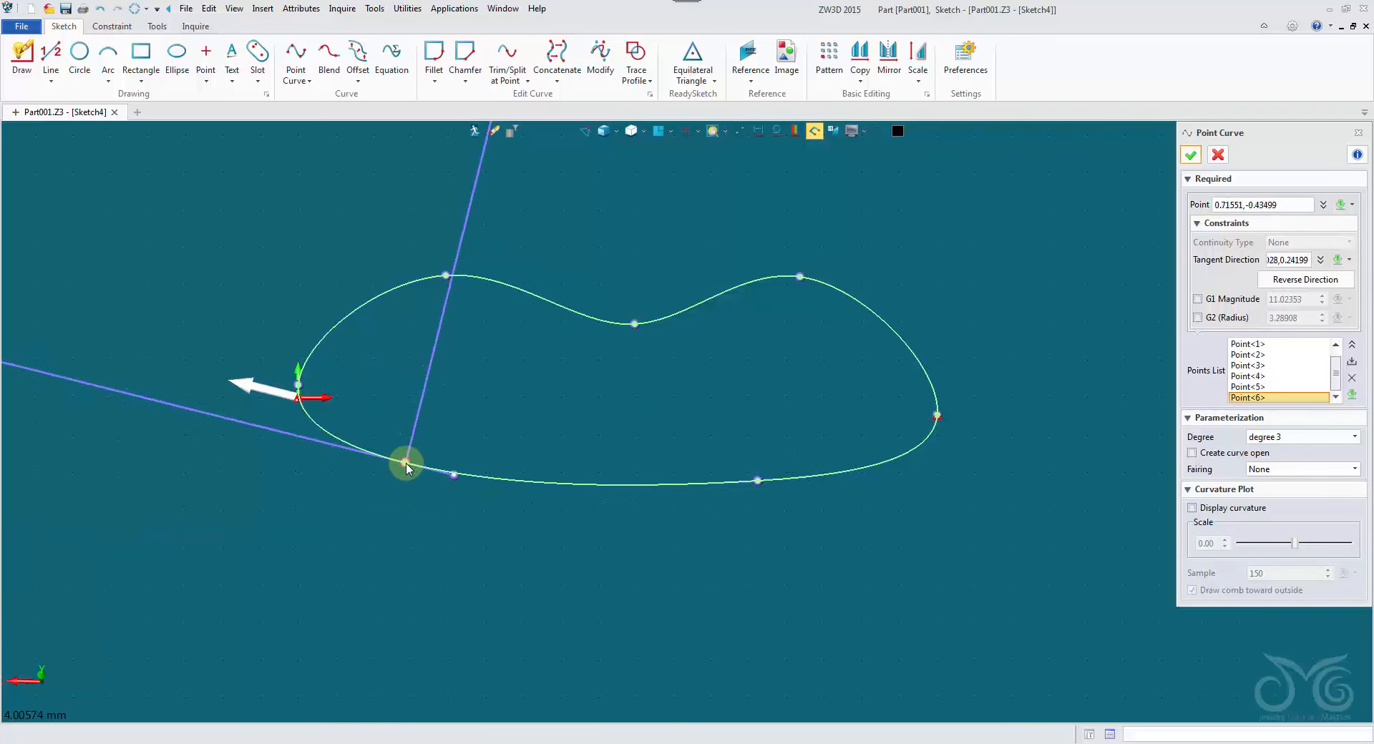
drag(634, 323, 621, 323)
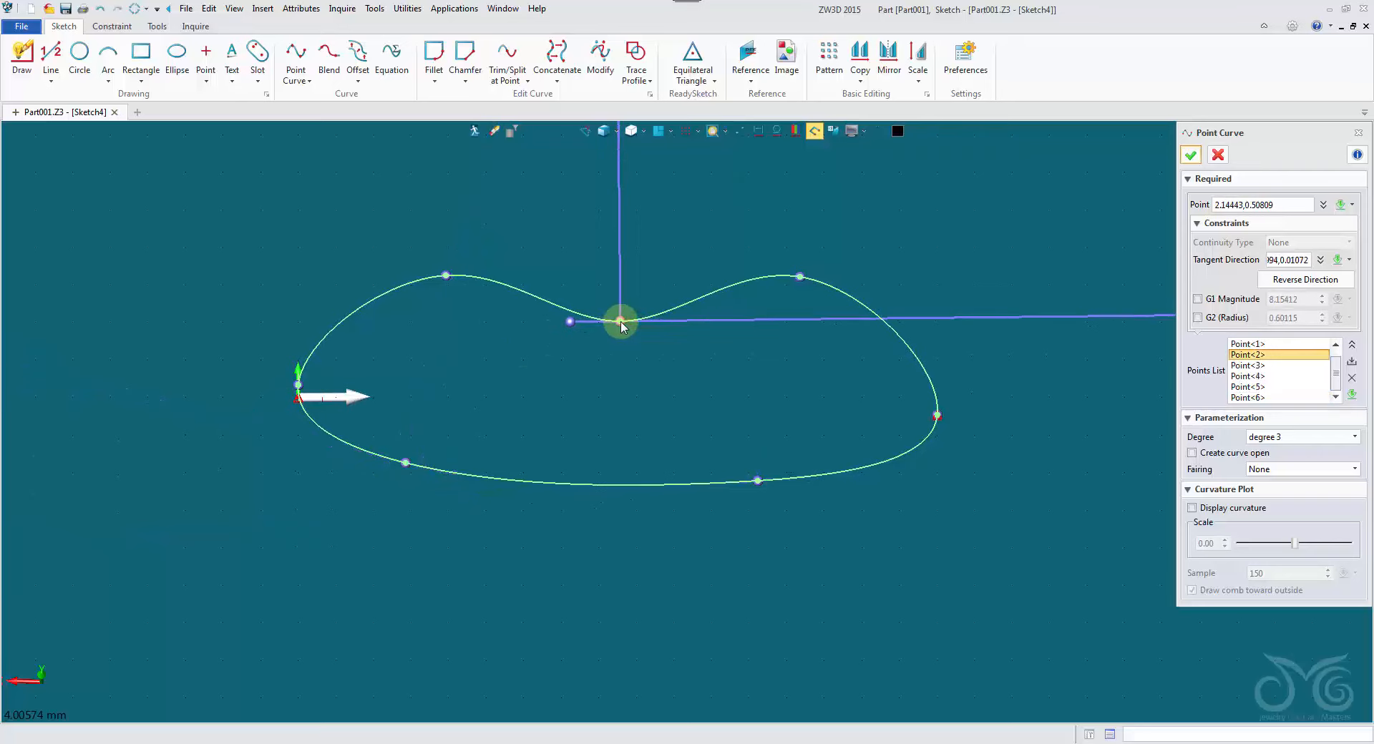
Redisplay the leaf outline and raise the closed curve's two lower points to about (0.70, -0.35) and (3.07, -0.48)
click(753, 140)
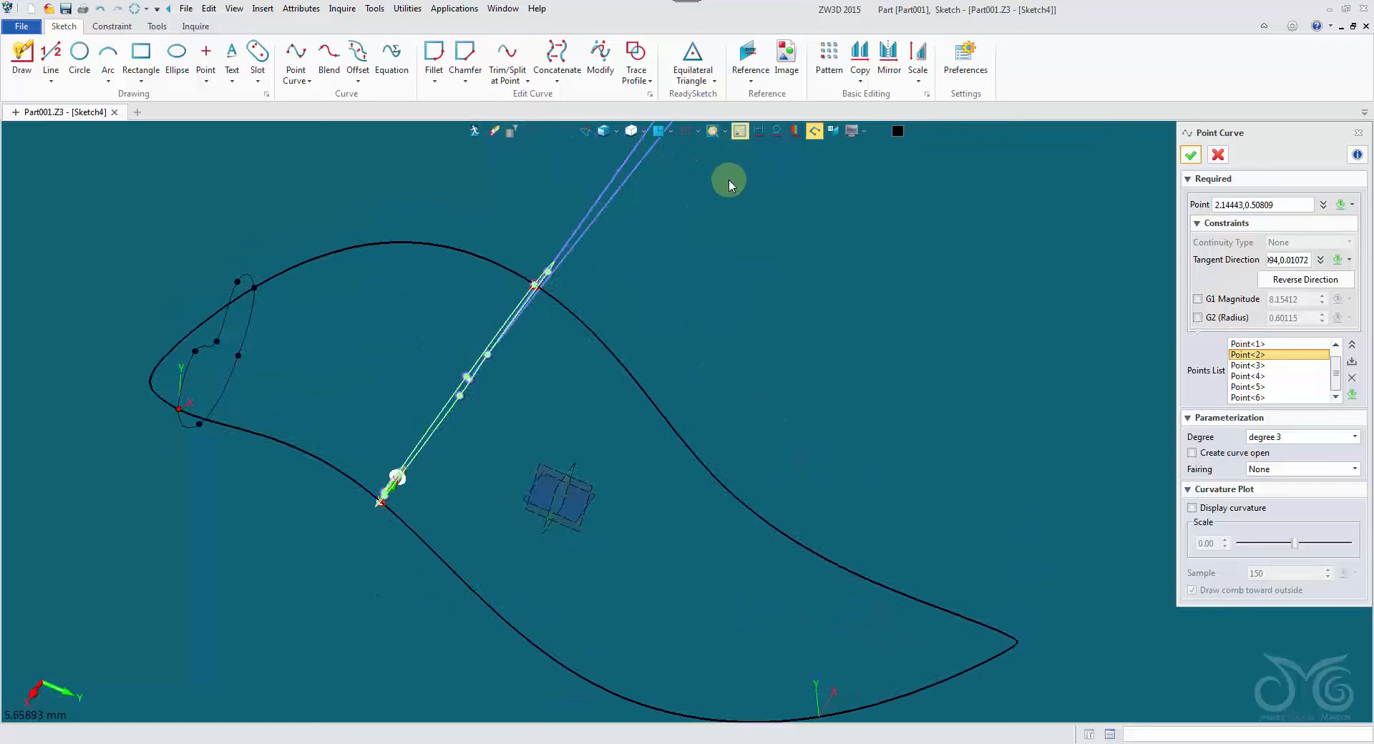
click(658, 132)
drag(479, 470, 479, 458)
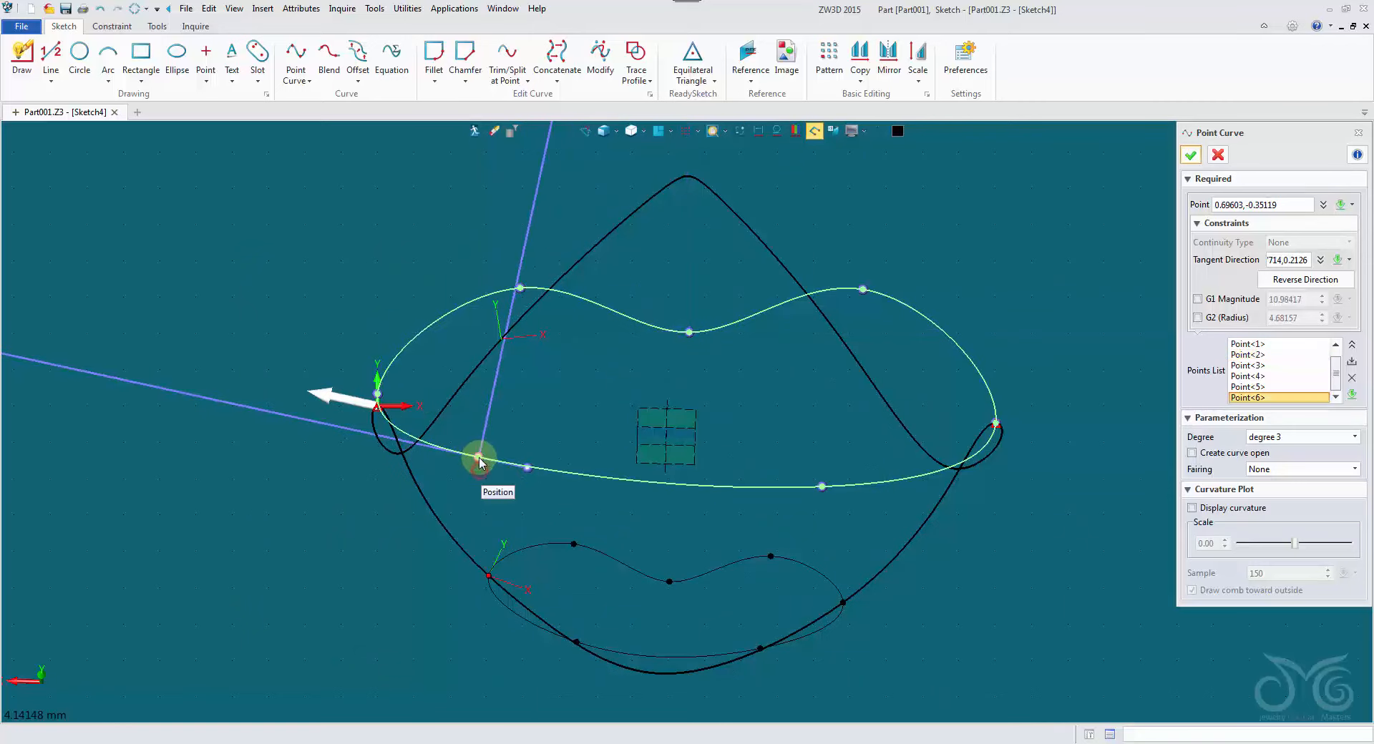
drag(821, 486, 824, 475)
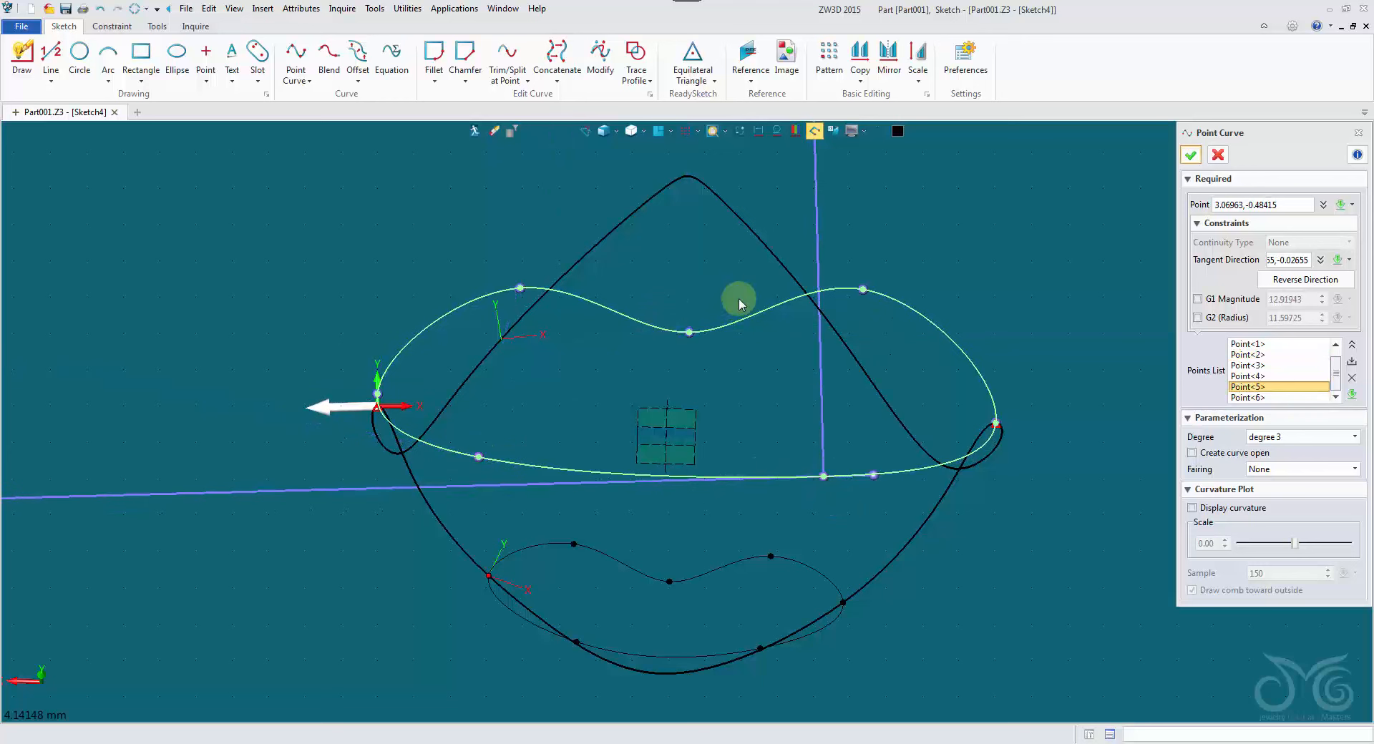
Lower both hump points and the dip point, placing the dip at about (2.06, 0.31), and accept the point curve
drag(692, 333, 687, 348)
drag(519, 290, 513, 313)
drag(861, 291, 850, 326)
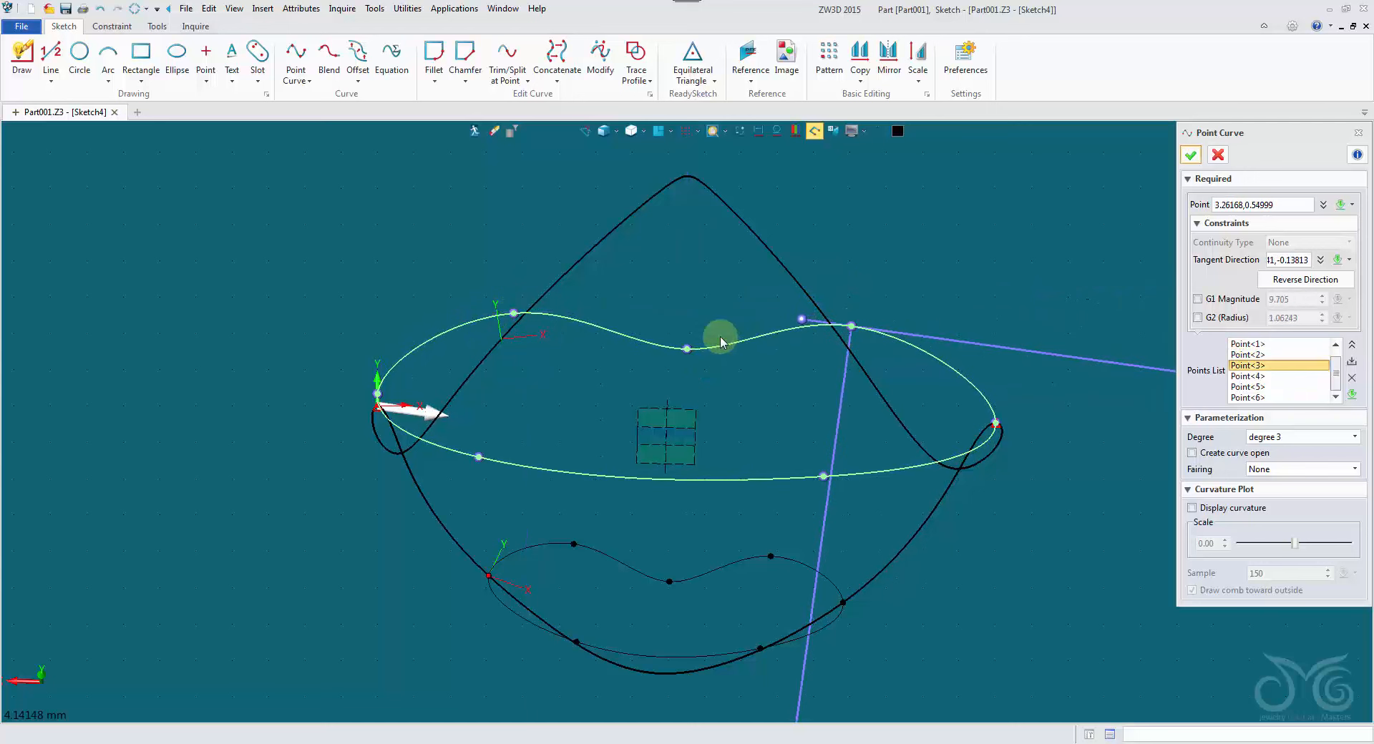
drag(515, 318, 515, 325)
drag(685, 350, 676, 363)
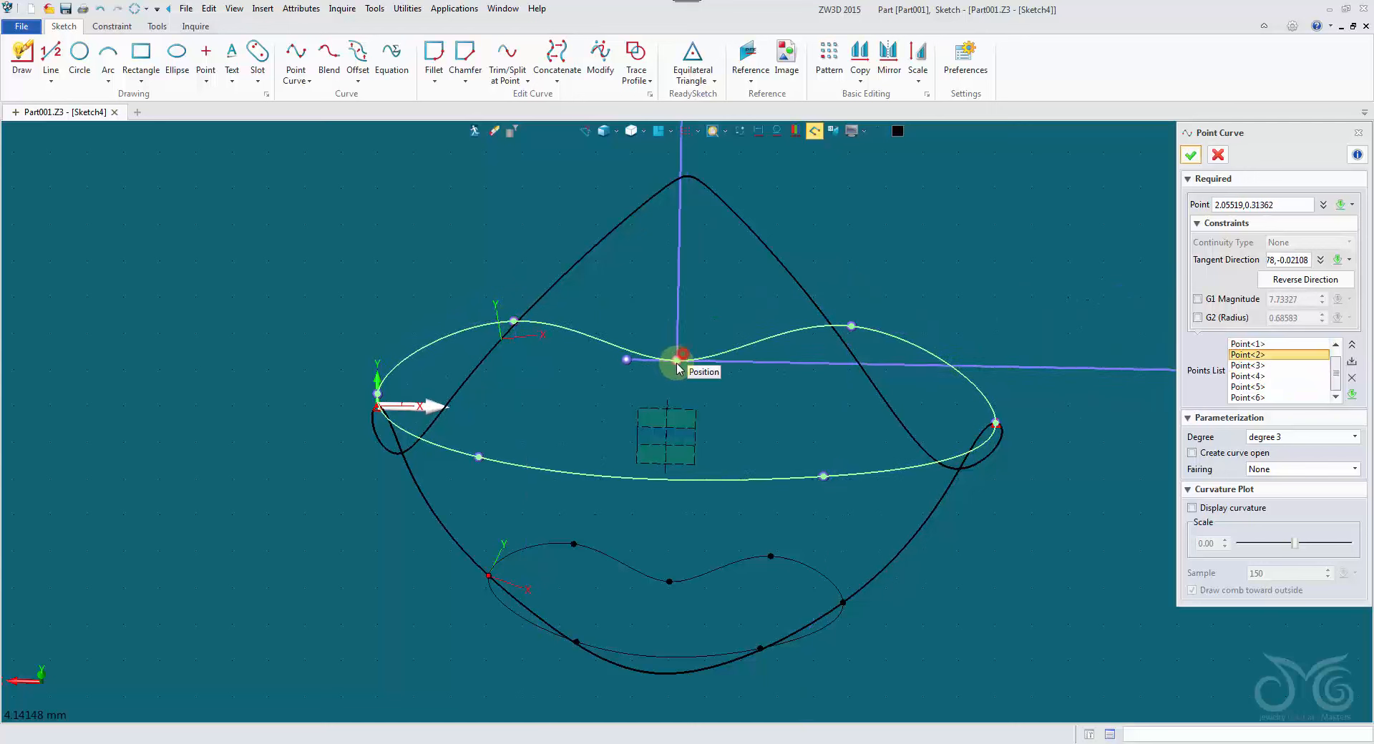
click(1185, 157)
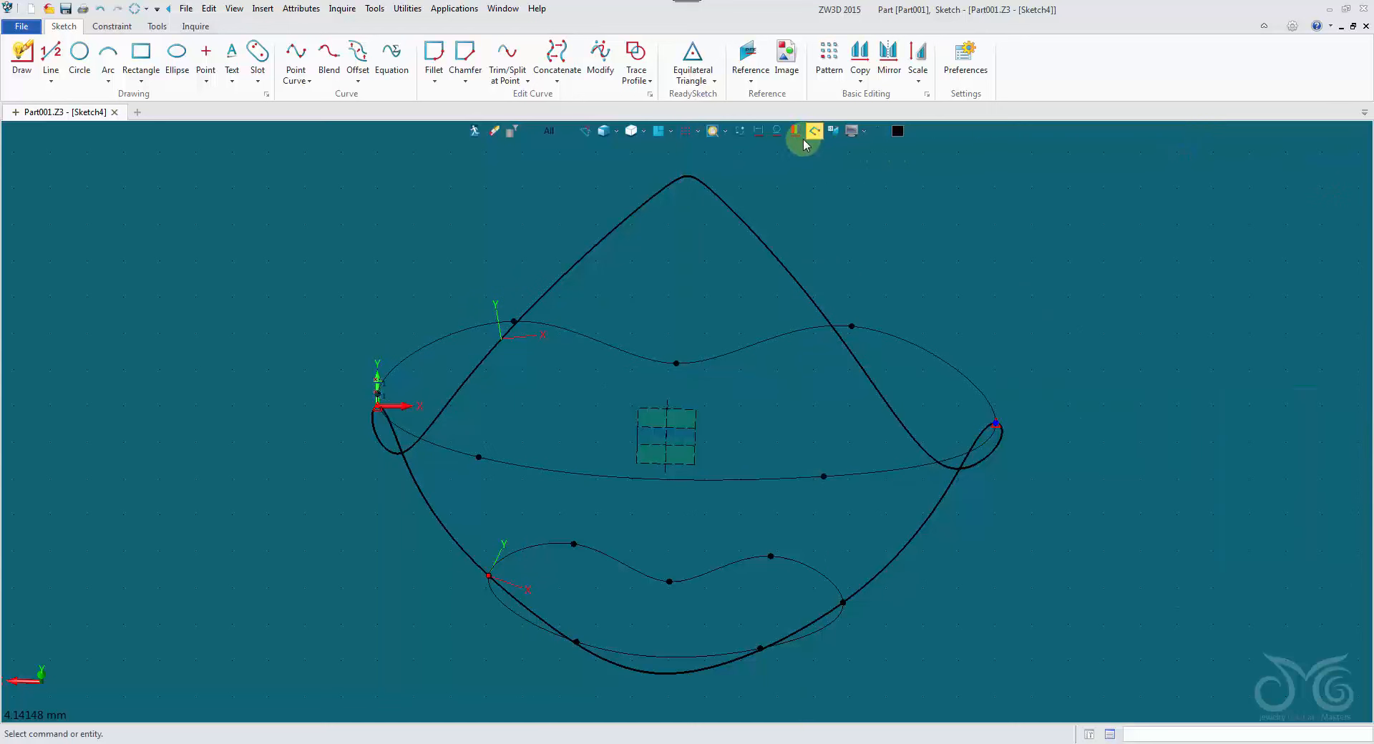
Finish the section sketch and insert a new sketch on the datum near the leaf's pointed end
click(741, 136)
click(738, 135)
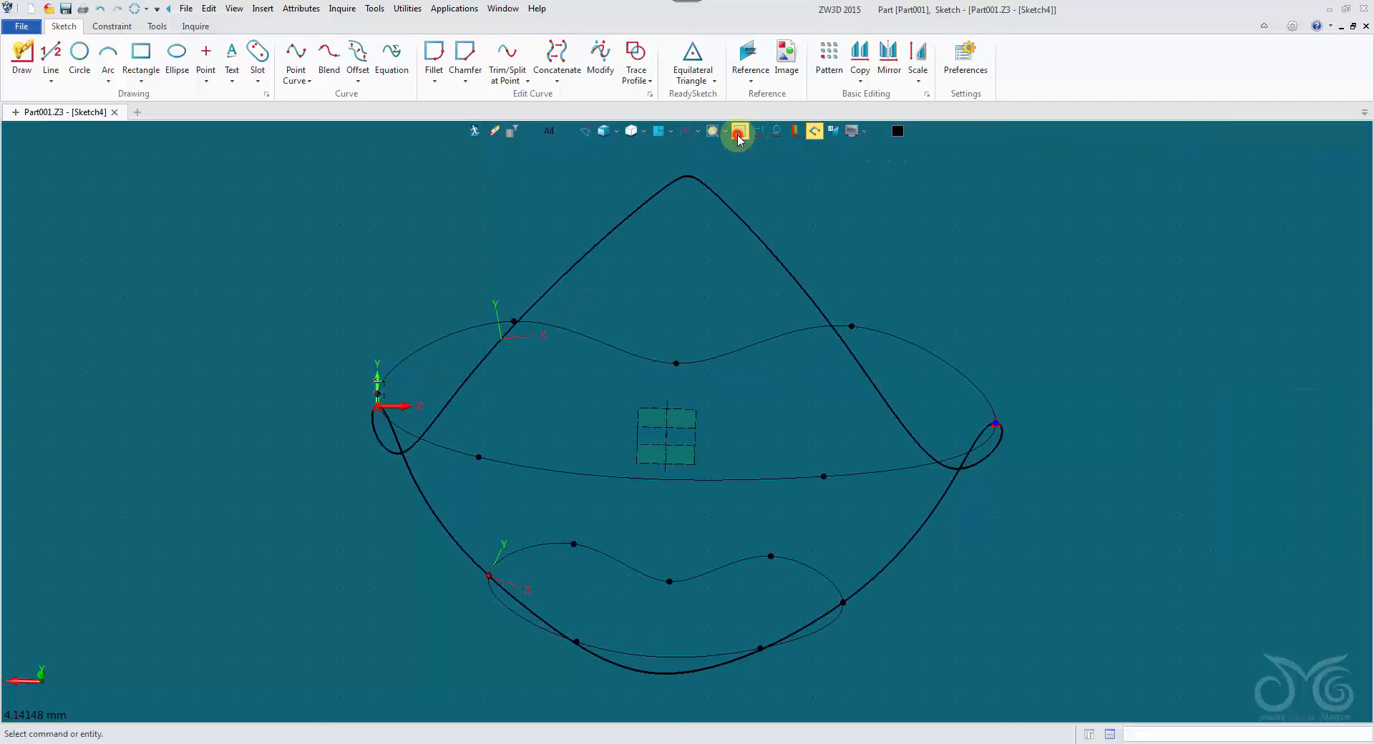
click(475, 132)
mouse_move(476, 131)
middle_down()
mouse_move(592, 212)
mouse_move(611, 393)
mouse_move(561, 491)
mouse_move(475, 469)
middle_up()
right_click(475, 466)
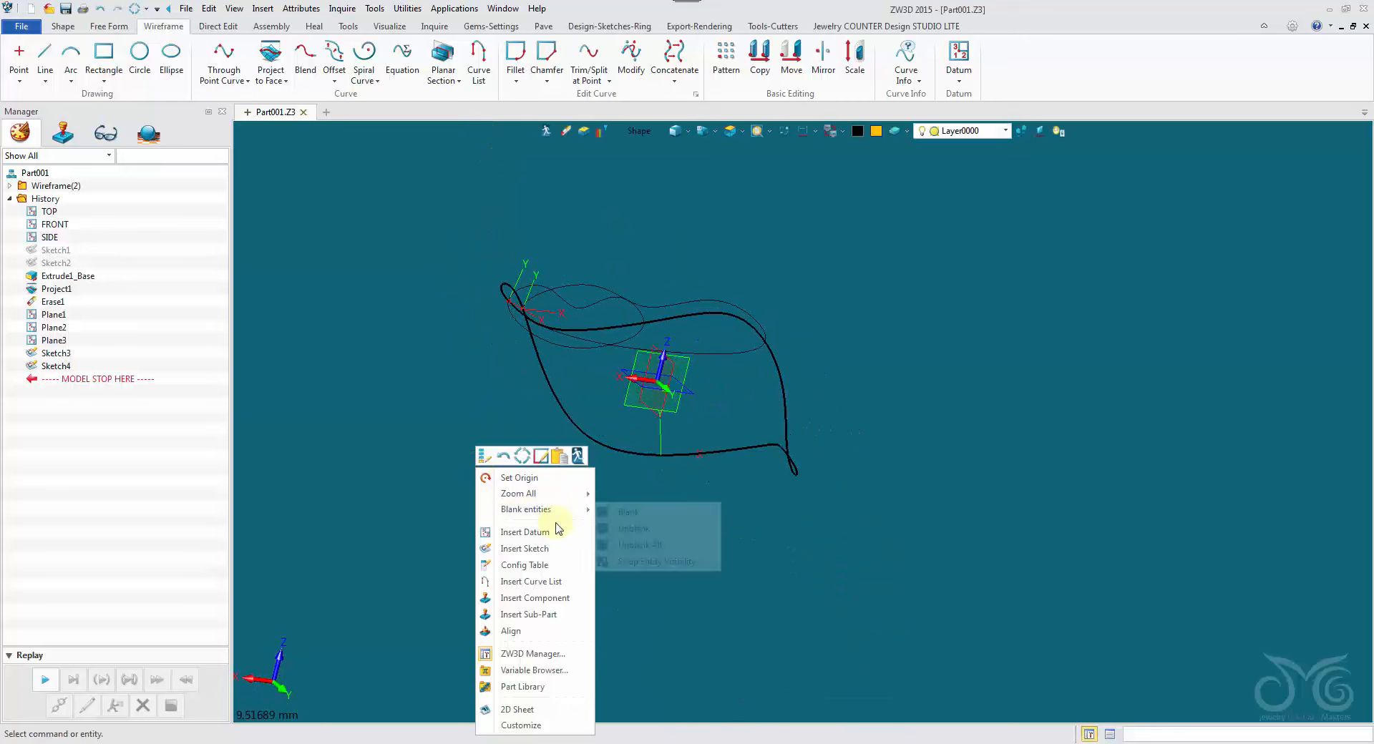
click(555, 549)
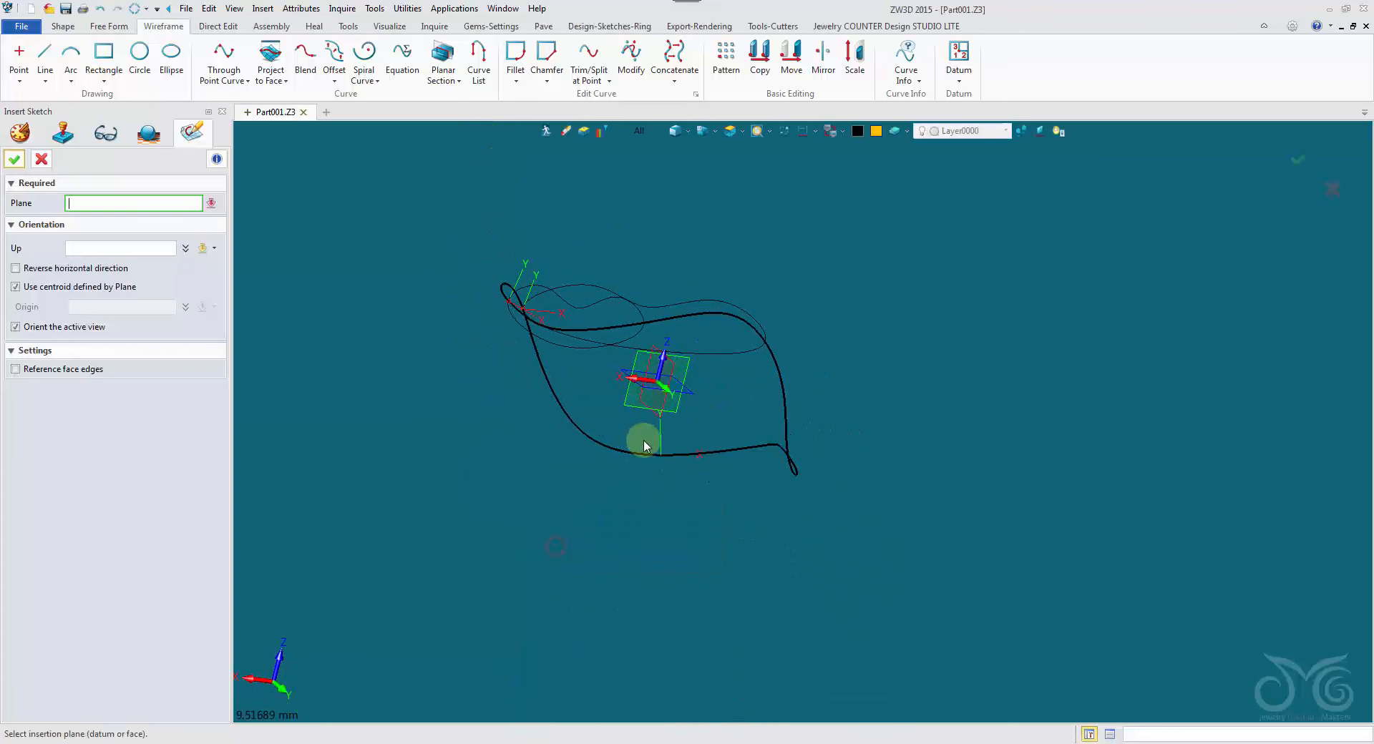
middle_click(524, 449)
Add a construction reference point where the far outline curve crosses the sketch plane, using the Reference command's Point option
right_click(992, 399)
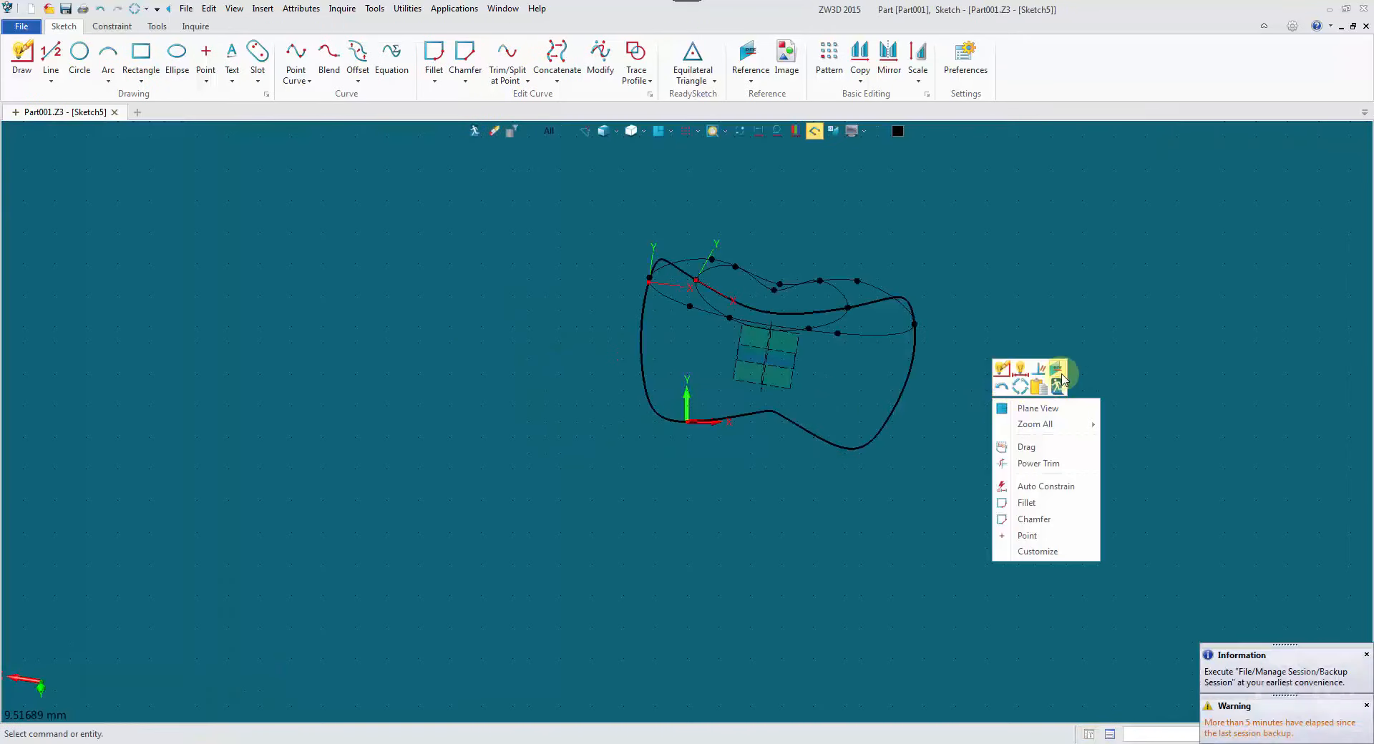
click(1058, 370)
click(890, 401)
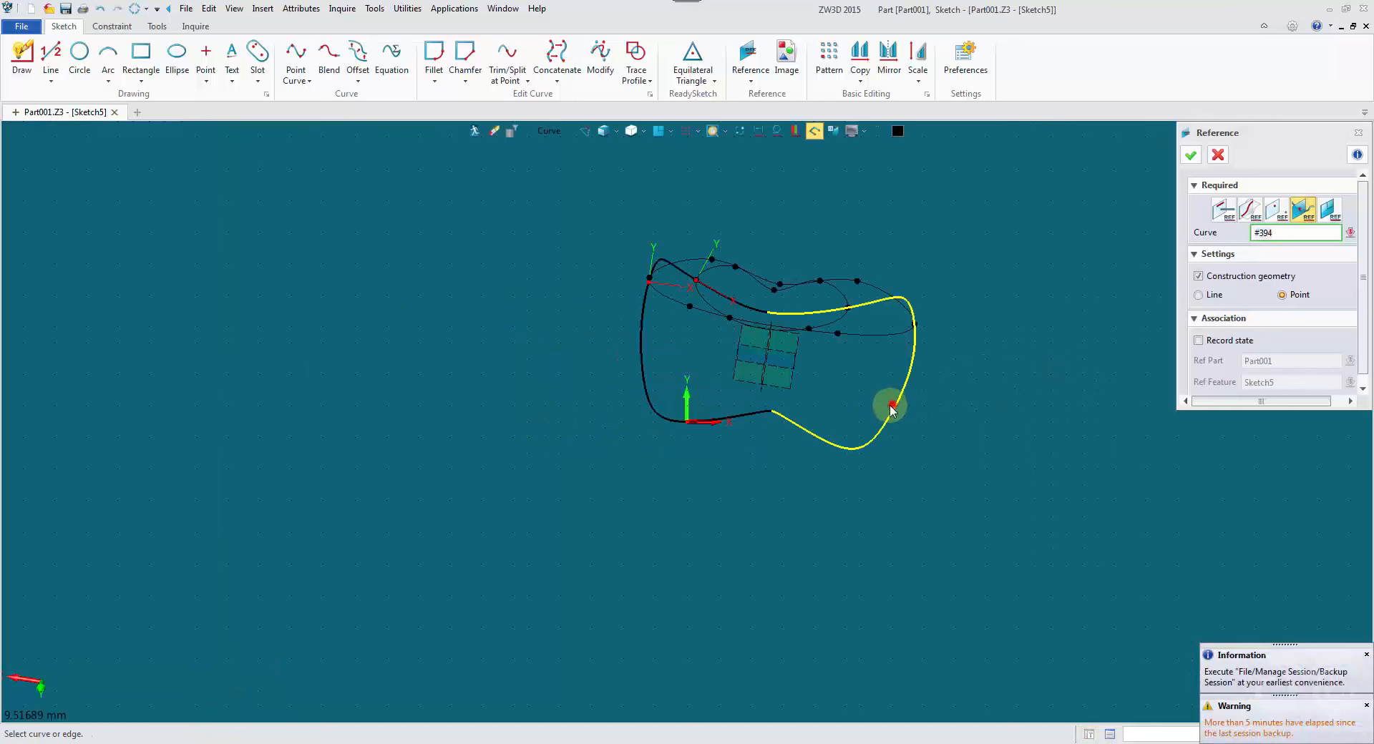
click(1191, 152)
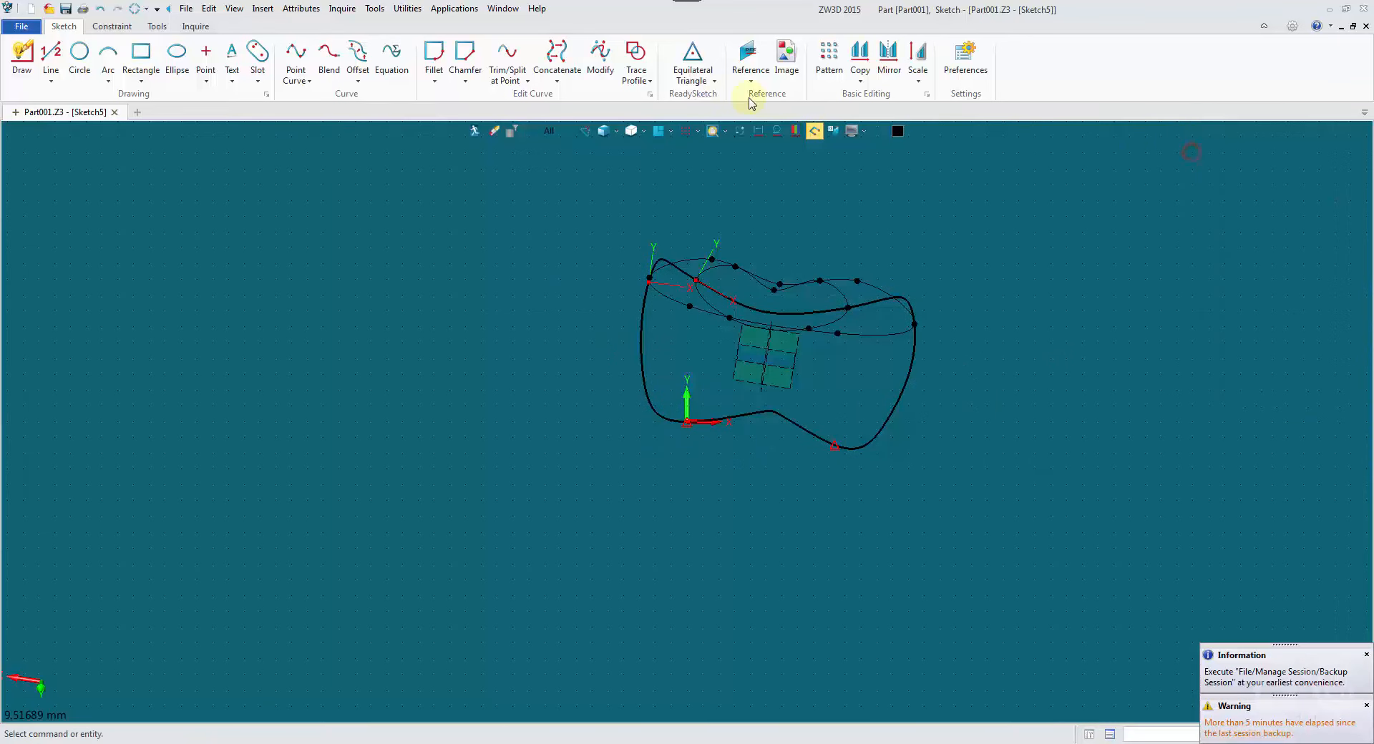
Hide the geometry outside the sketch so only the datum origin and reference point remain
click(740, 132)
click(663, 134)
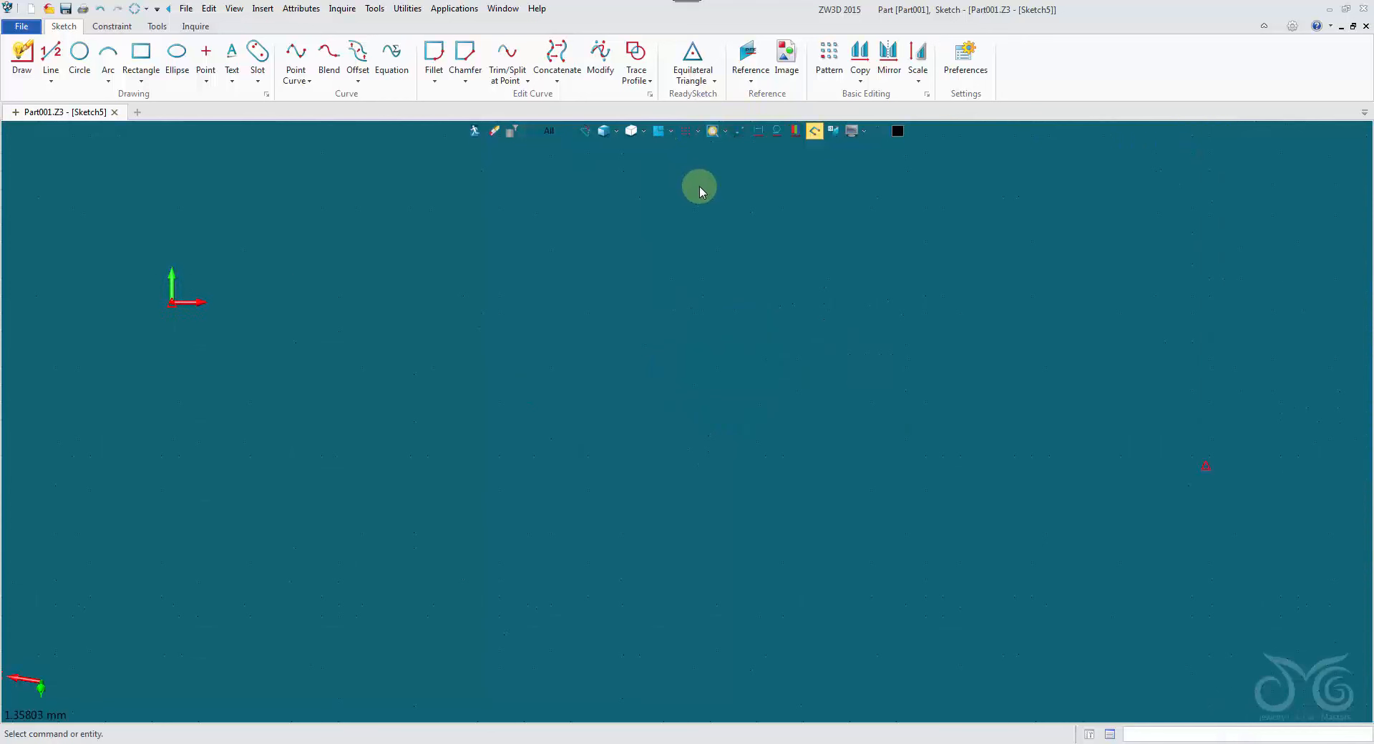
mouse_move(684, 206)
right_down()
mouse_move(632, 286)
mouse_move(604, 296)
right_up()
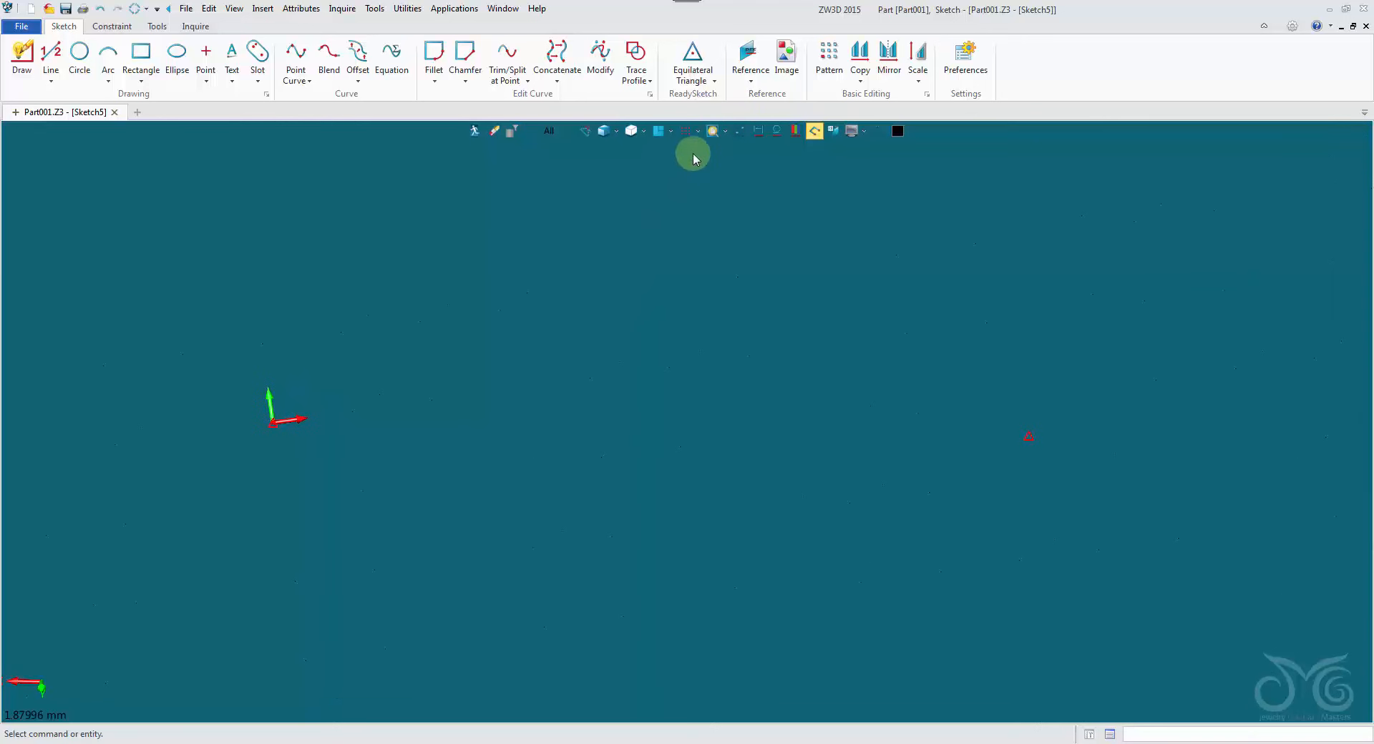
scroll(607, 252, down, 3)
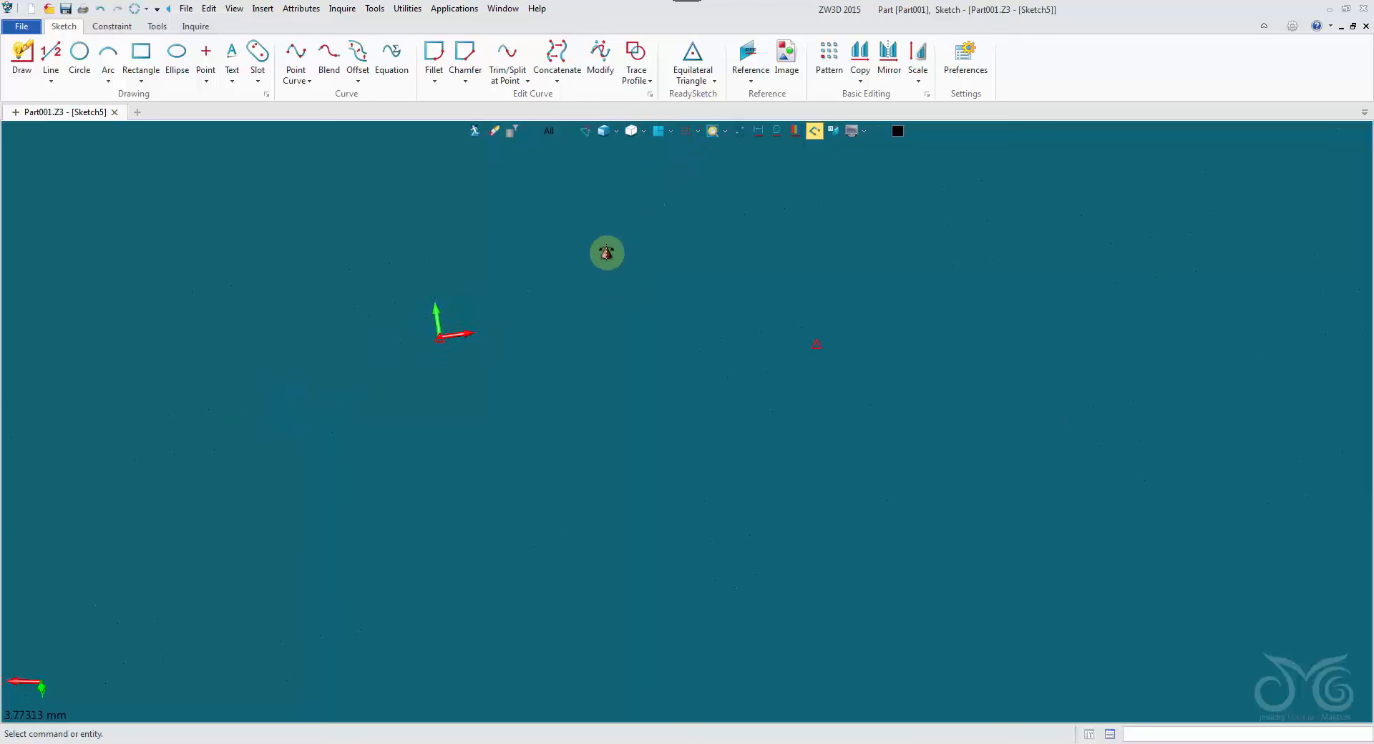
Draw a closed degree 3 point curve from the datum origin through two upper points, the reference point and two lower points
click(294, 56)
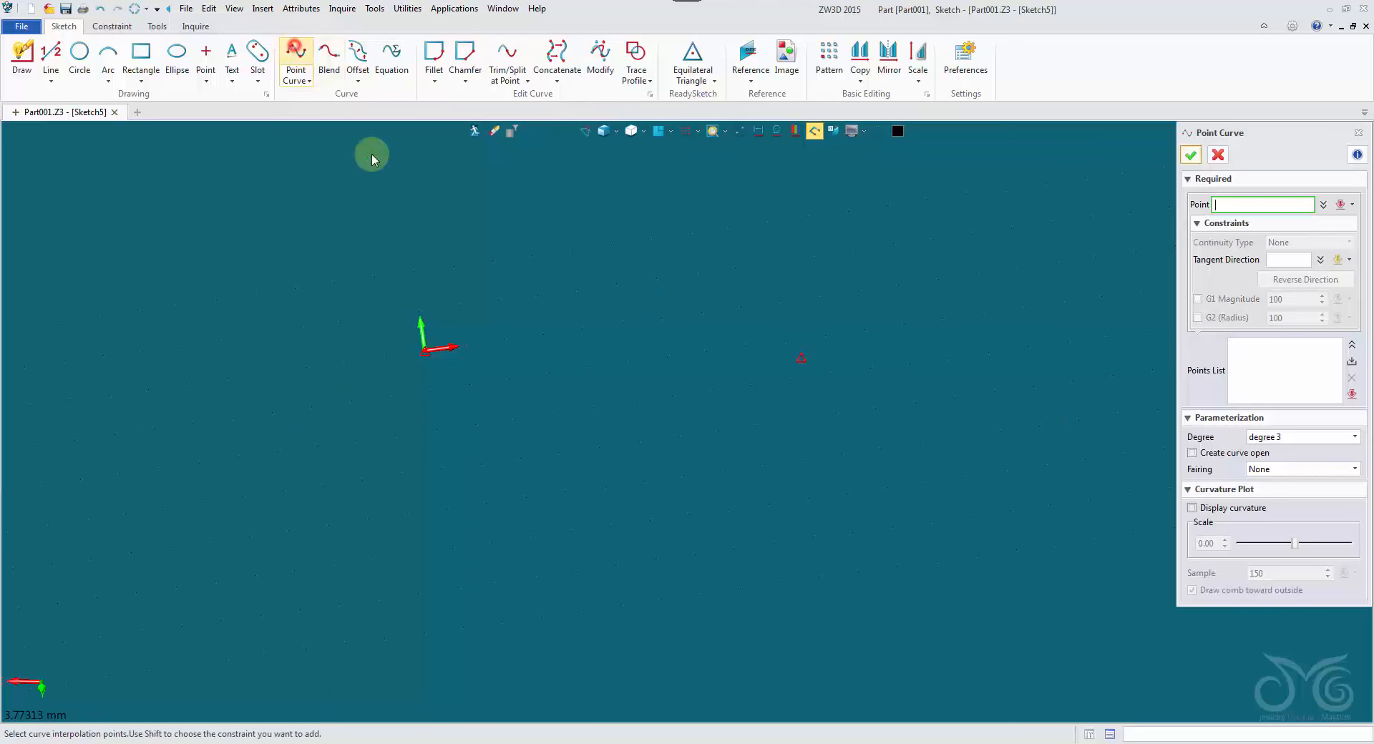
click(424, 353)
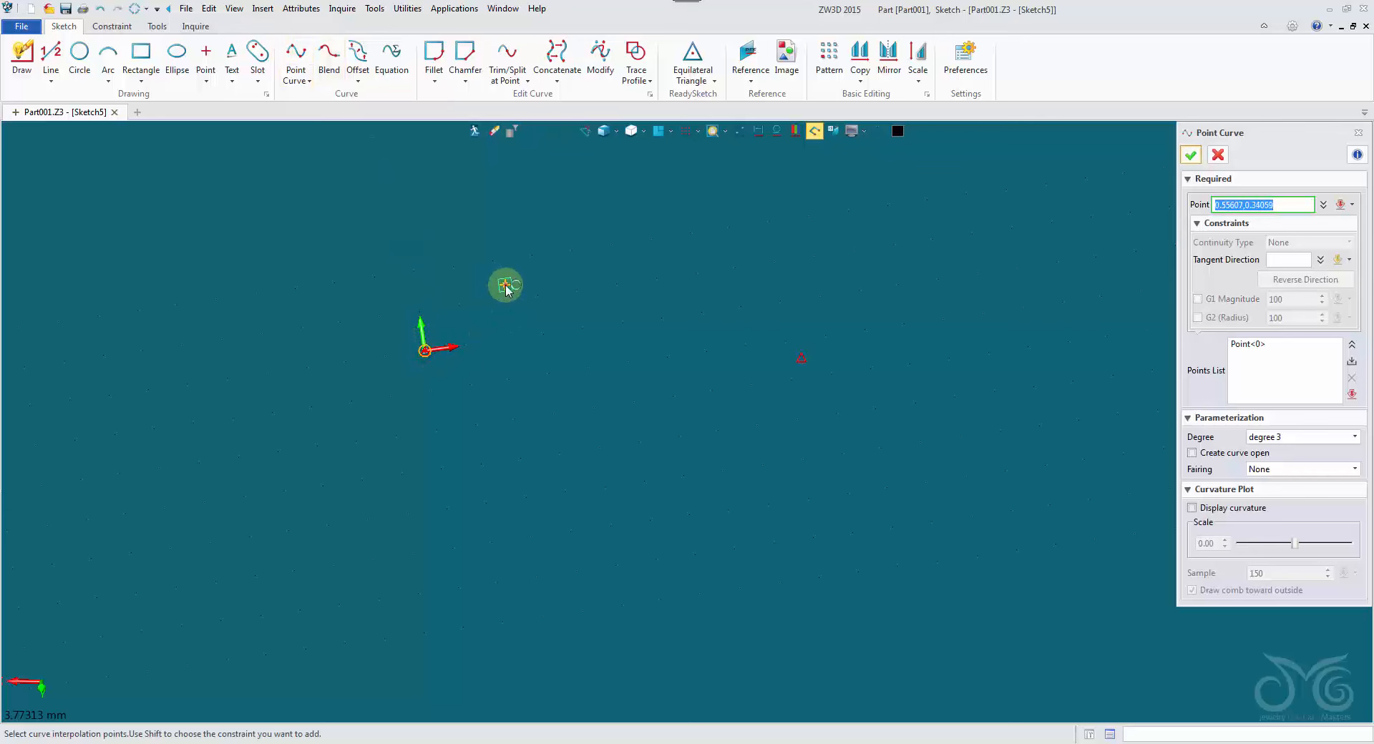
click(507, 284)
click(700, 281)
click(801, 358)
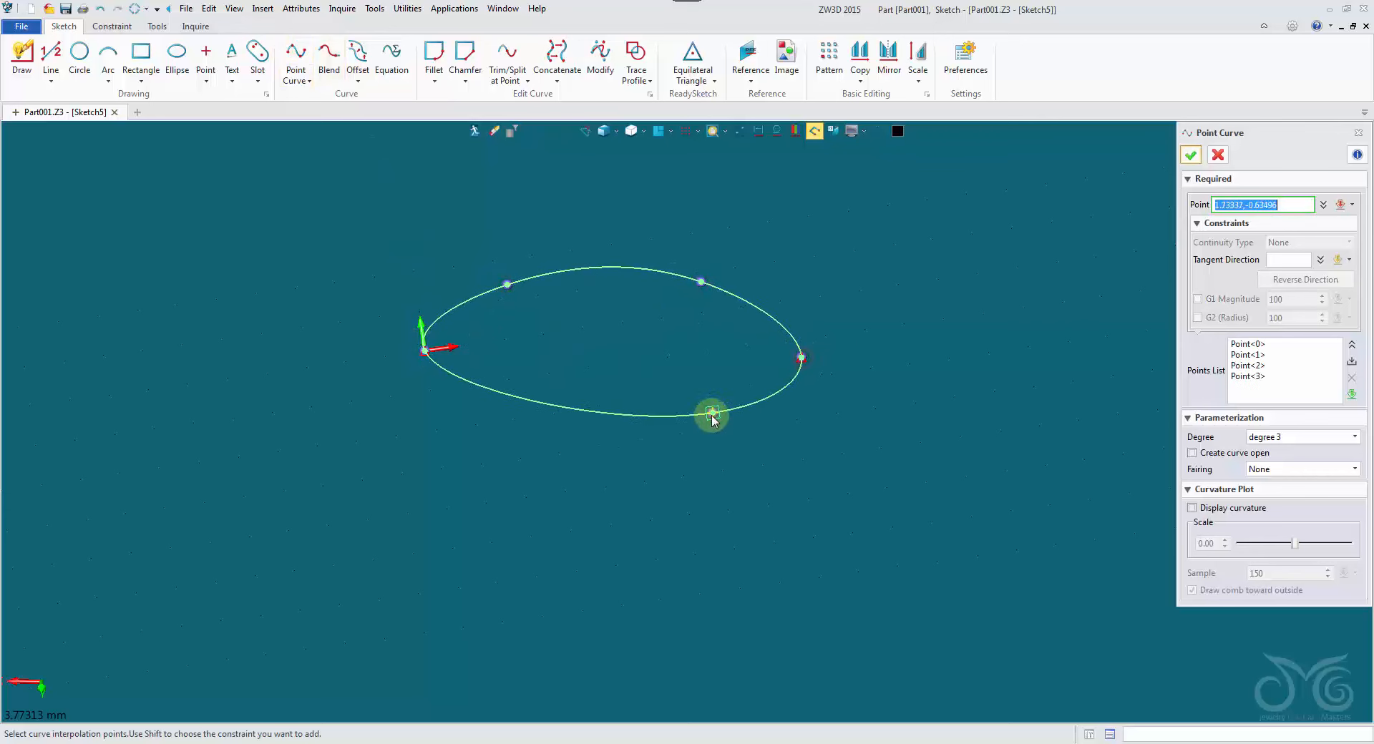
click(711, 413)
click(501, 400)
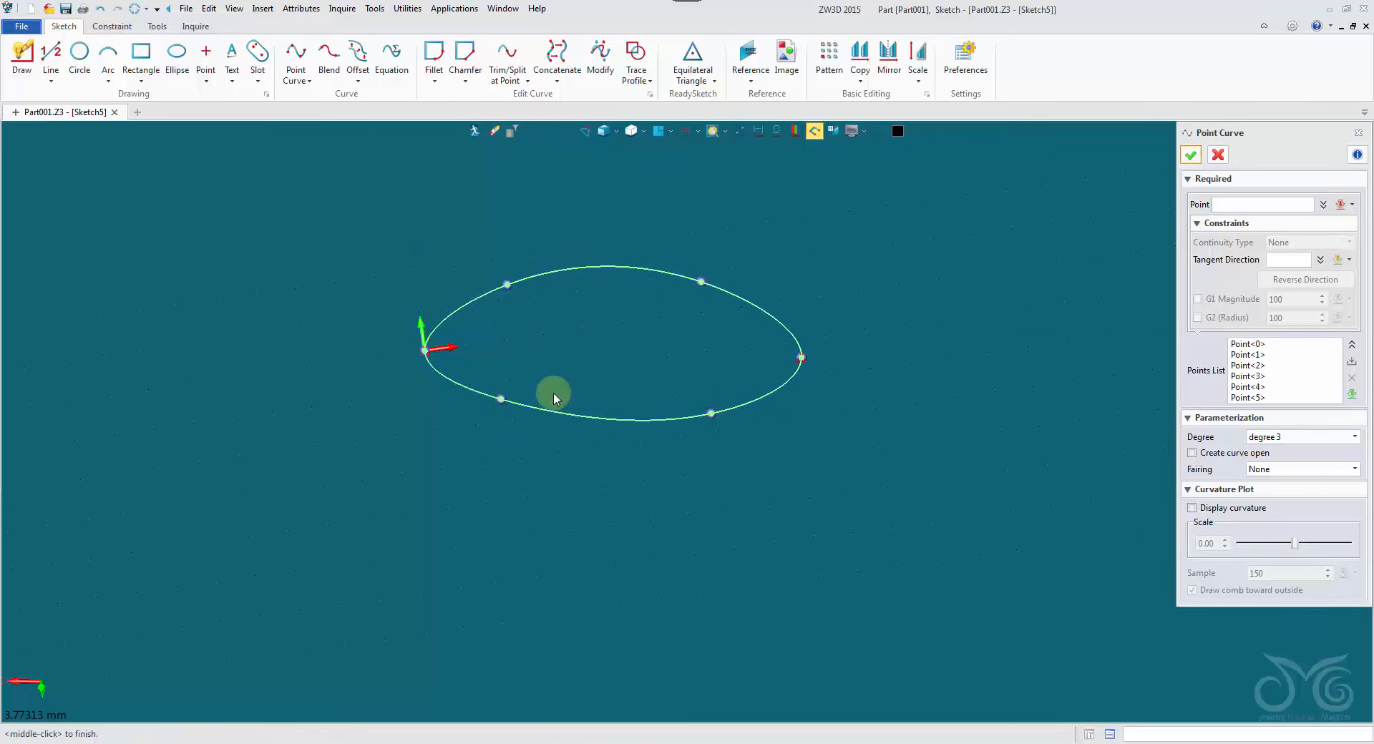
Raise the lower point nearest the reference point to about (1.72, -0.57) and lower both upper points of the curve
click(710, 415)
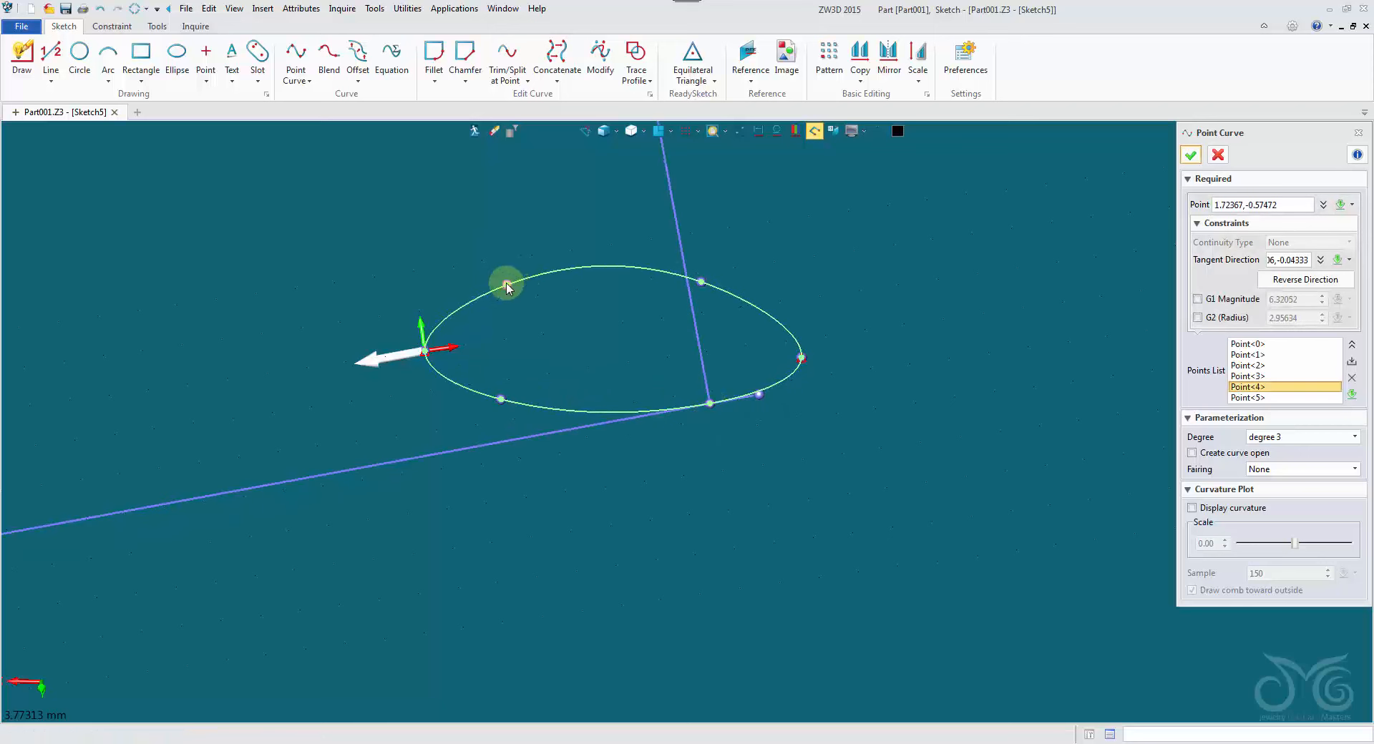
drag(507, 284, 522, 295)
drag(701, 282, 703, 301)
Redisplay the leaf outline, compare the end section with the other sections, and accept the point curve
click(738, 139)
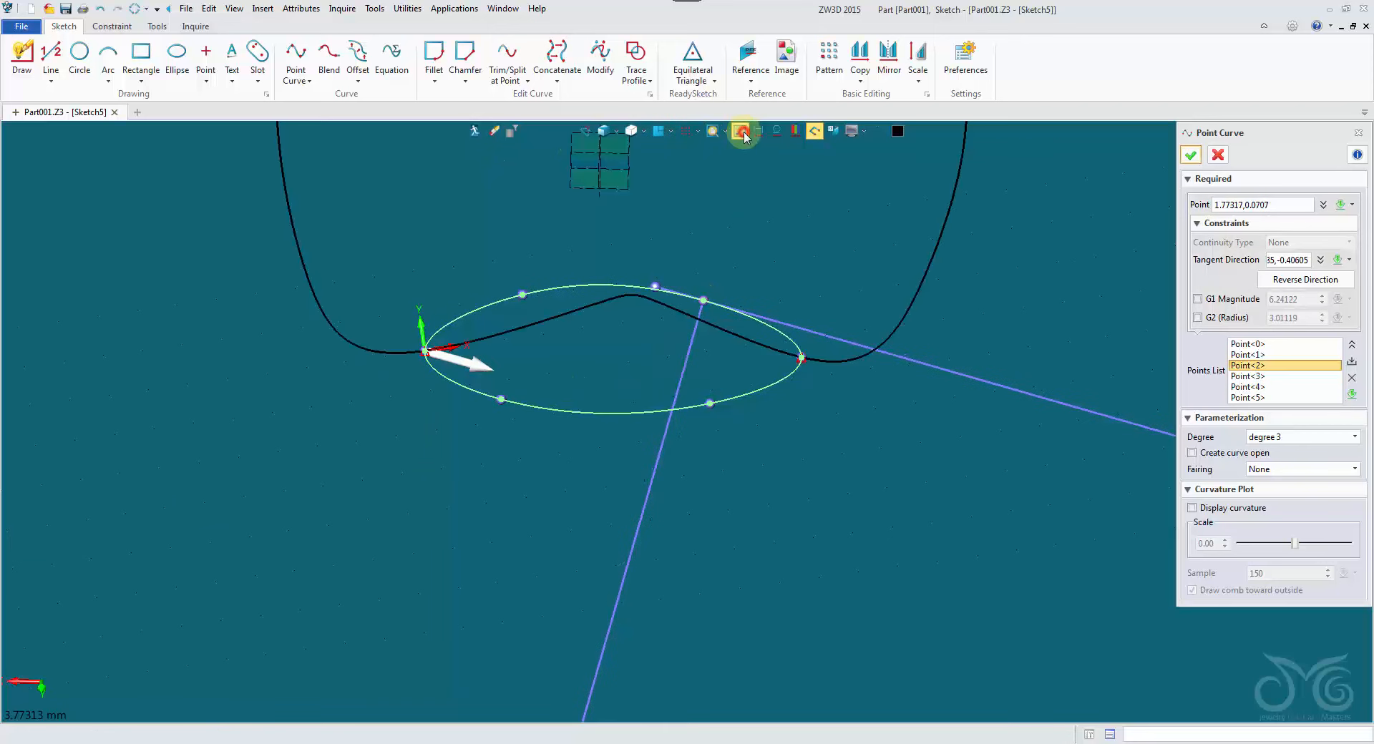
right_drag(737, 148, 616, 235)
scroll(439, 288, up, 4)
right_drag(439, 288, 372, 244)
mouse_move(292, 308)
right_down()
mouse_move(608, 390)
mouse_move(908, 239)
right_up()
scroll(608, 390, down, 5)
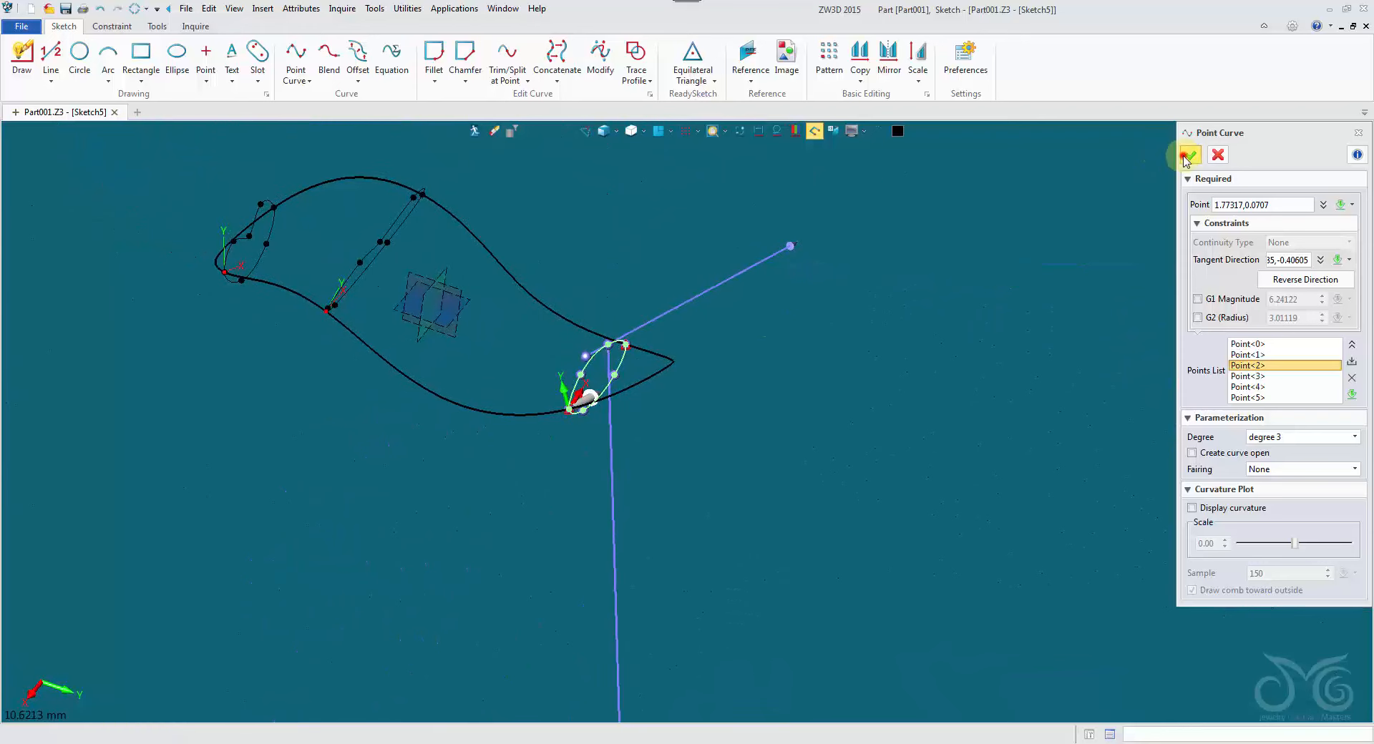
click(1188, 154)
Slim the end section by lowering its two upper points, shifting one lower point inward and raising the other
mouse_move(1178, 156)
right_down()
mouse_move(435, 312)
mouse_move(453, 265)
mouse_move(529, 246)
right_up()
scroll(435, 312, up, 4)
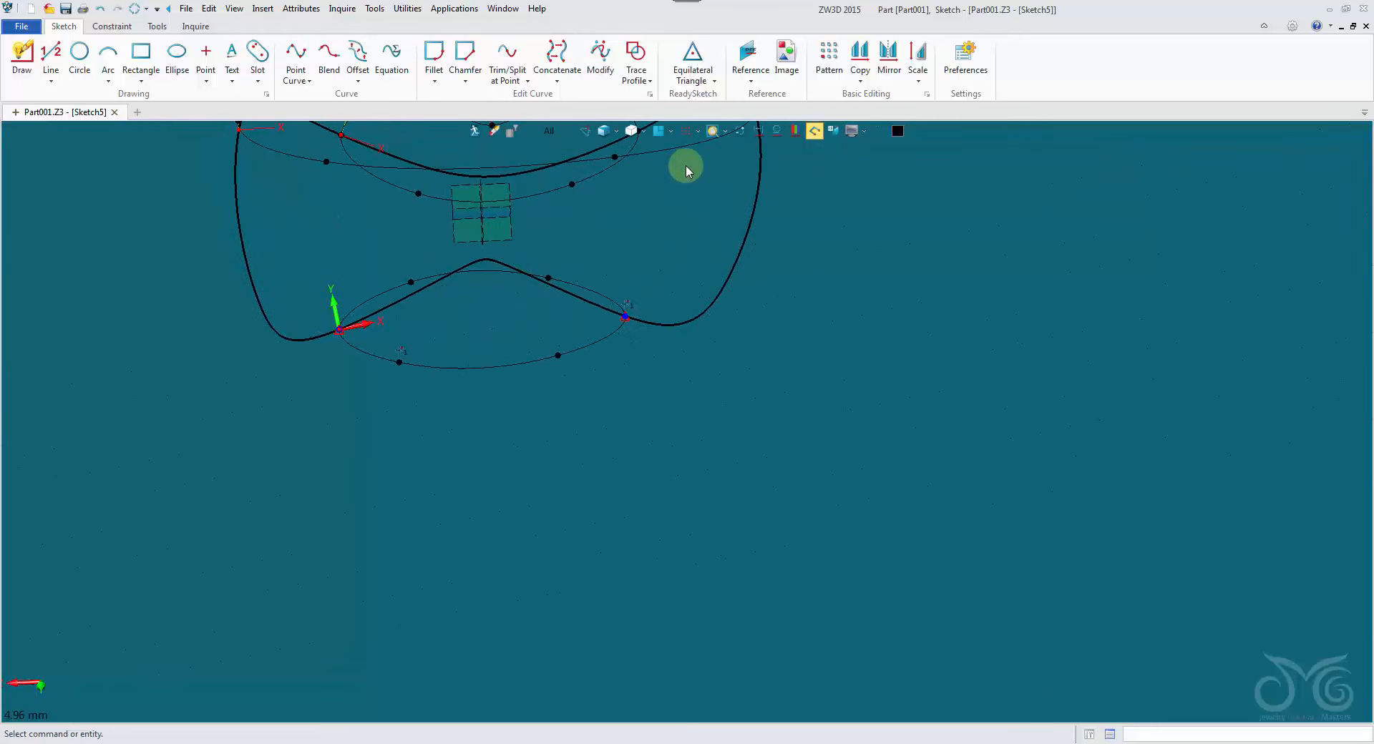
click(660, 135)
scroll(668, 526, up, 2)
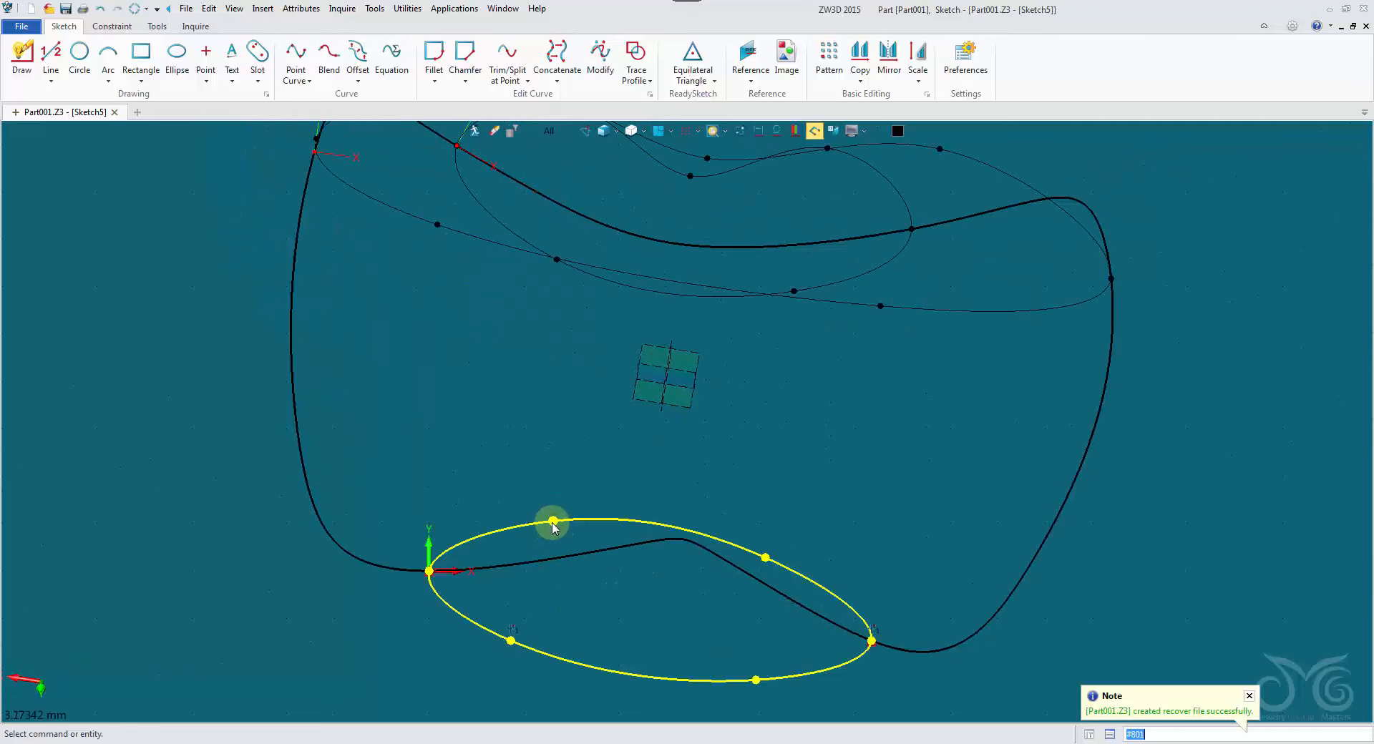
drag(553, 521, 547, 533)
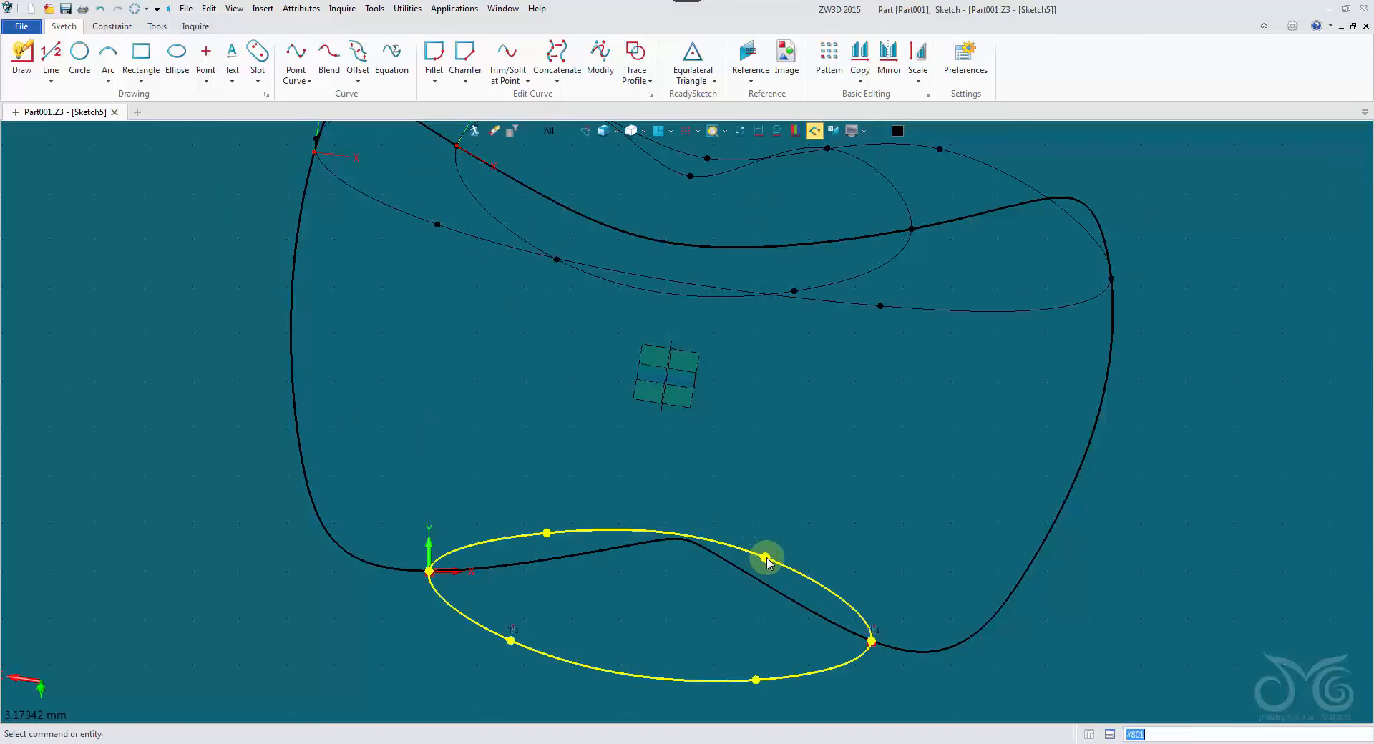
drag(765, 558, 763, 575)
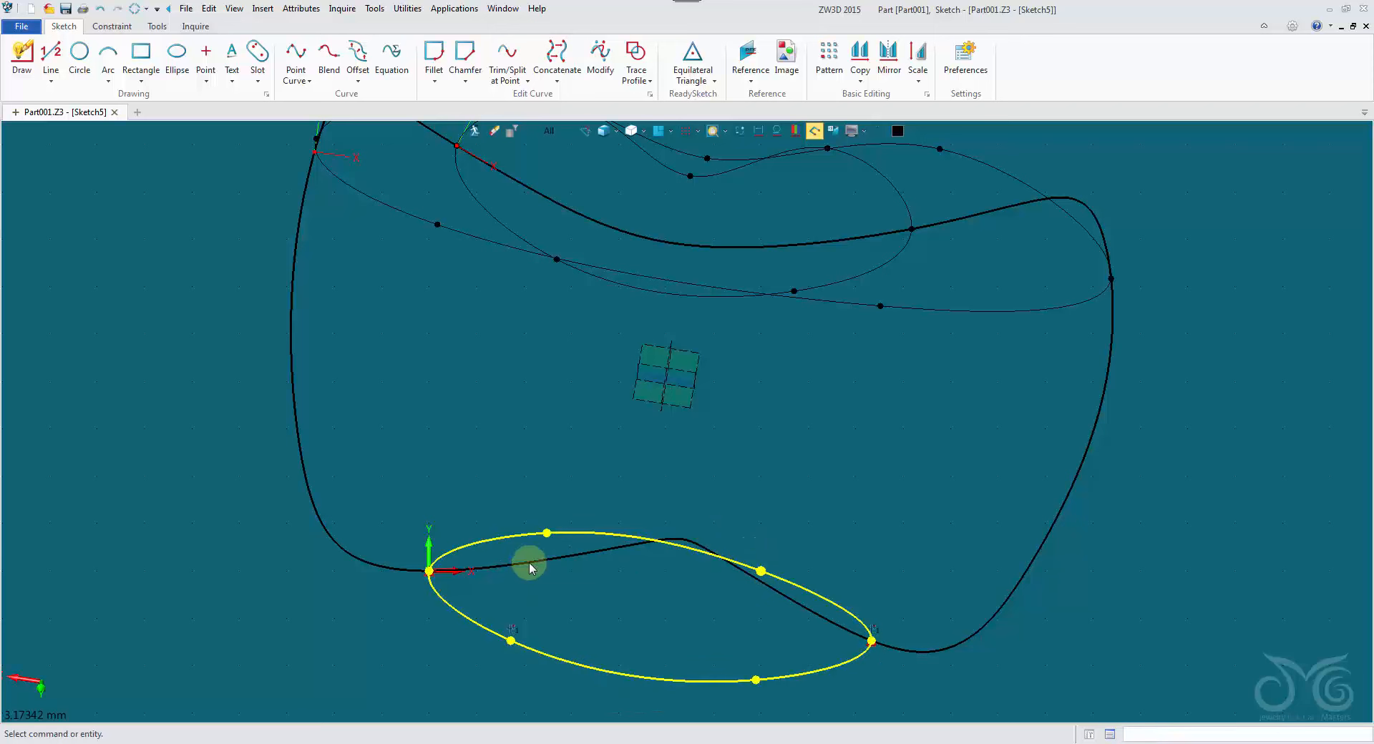
drag(547, 533, 561, 543)
drag(512, 641, 522, 640)
drag(754, 674, 761, 665)
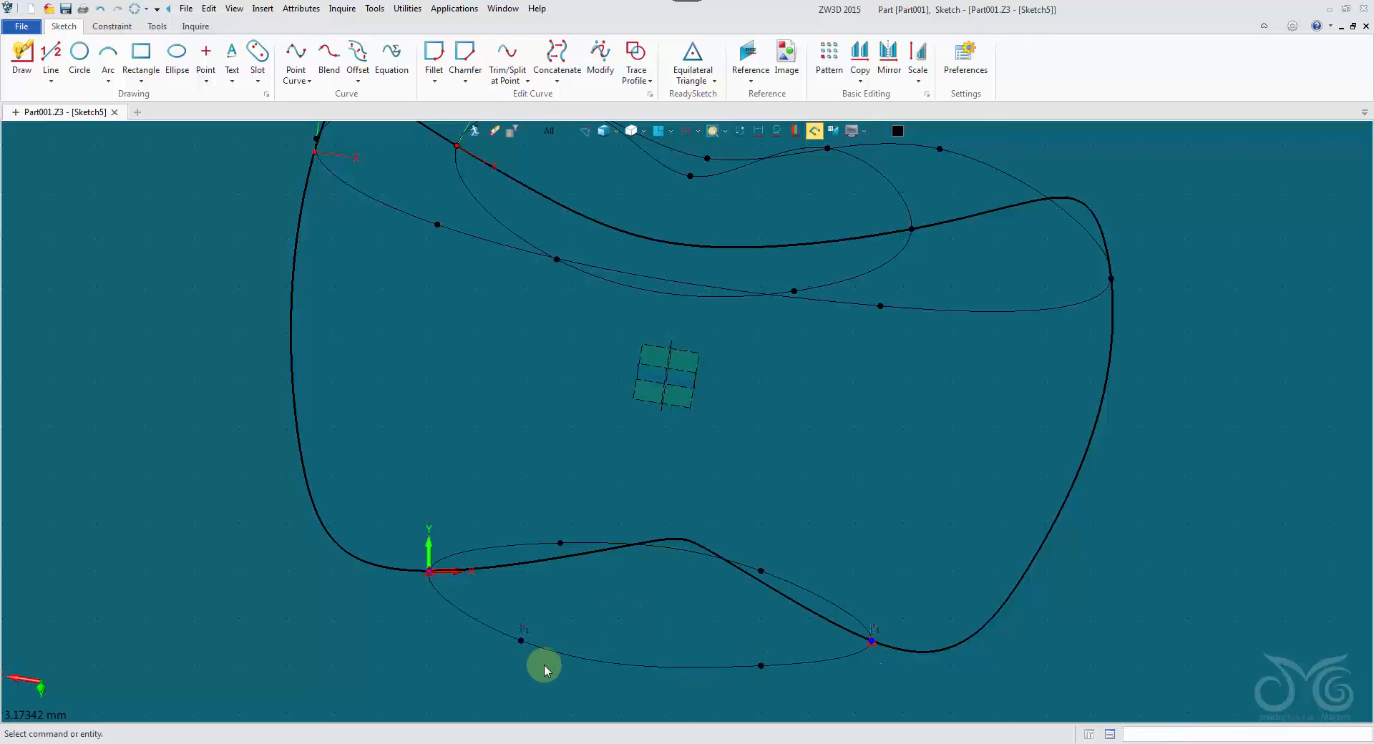
Delete the constraint tying the lower point to the reference point, raise that lower point, and exit the sketch
click(545, 668)
drag(522, 641, 535, 638)
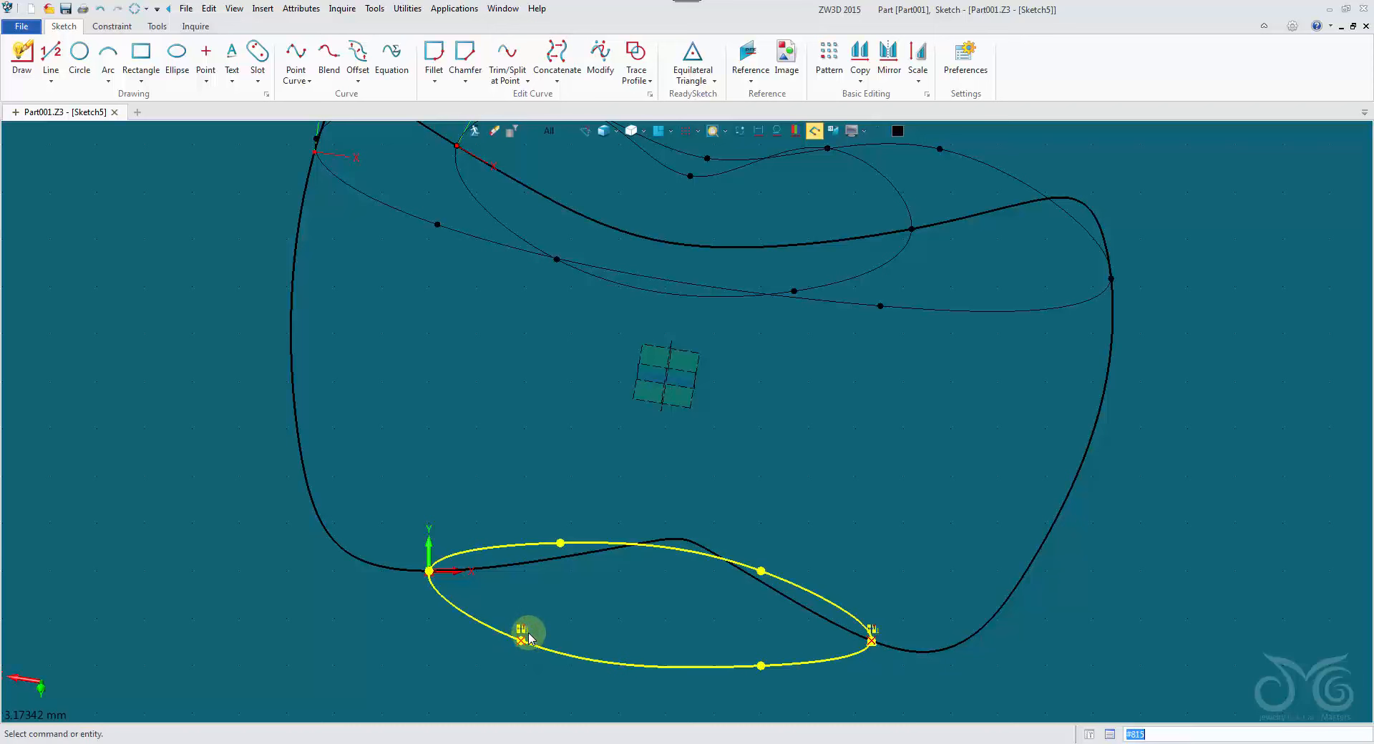
click(527, 631)
key(Delete)
drag(522, 640, 524, 627)
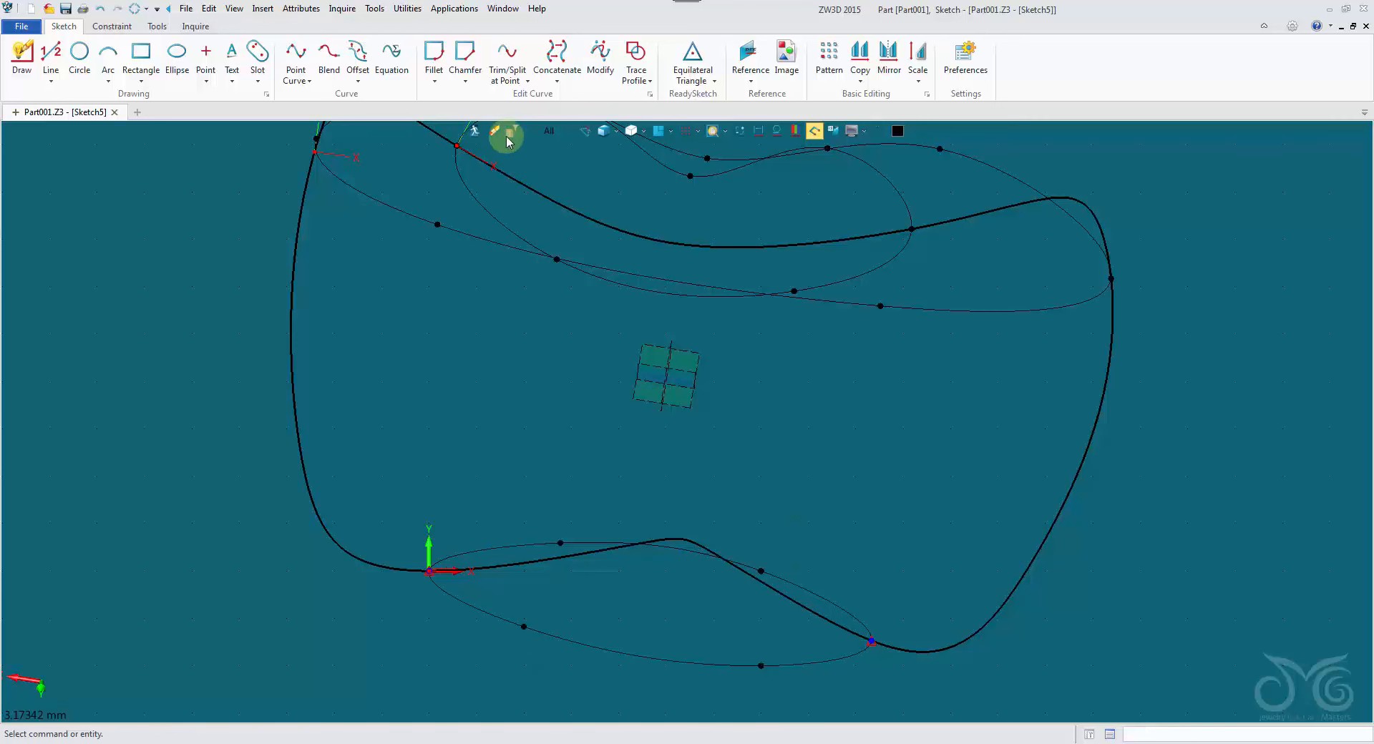
click(475, 130)
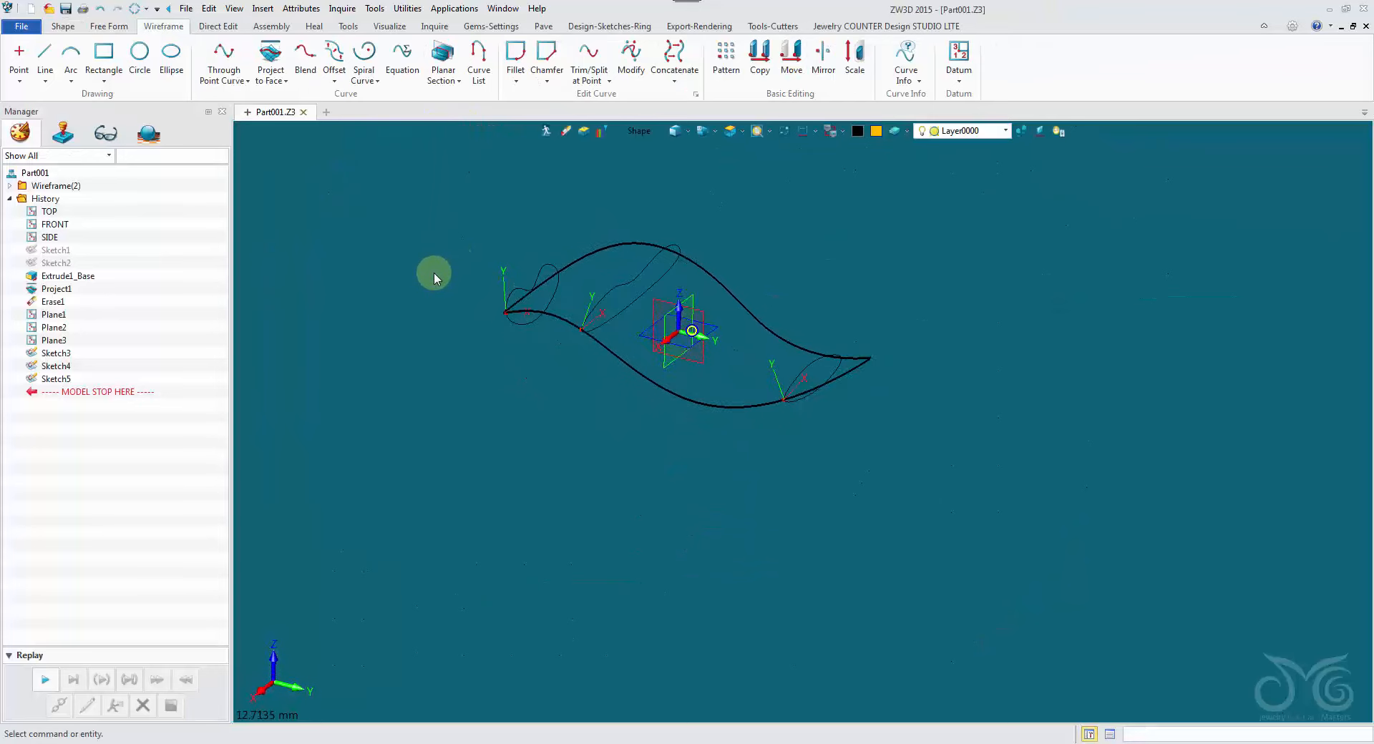
Start a Curve Mesh and pick the upper edge of the leaf outline as the first U curve
right_drag(434, 273, 517, 282)
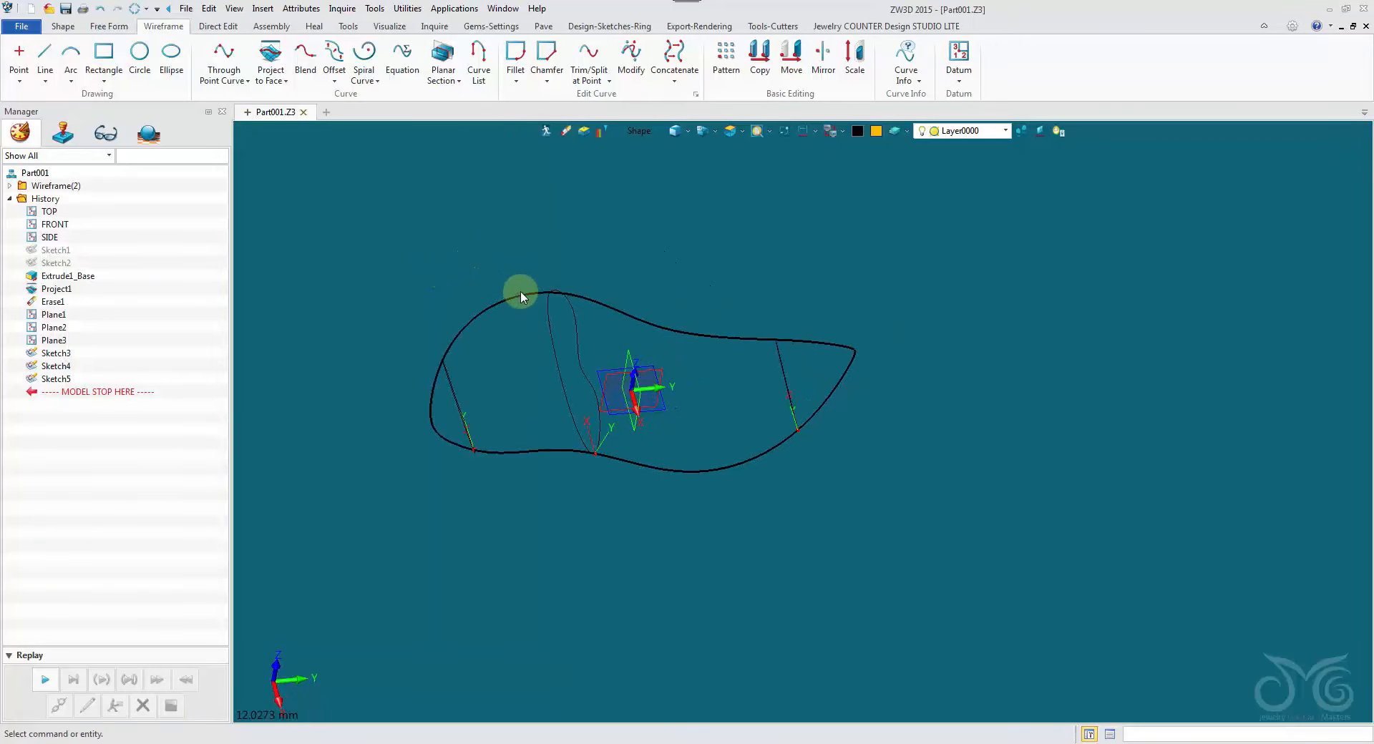
right_drag(514, 445, 590, 378)
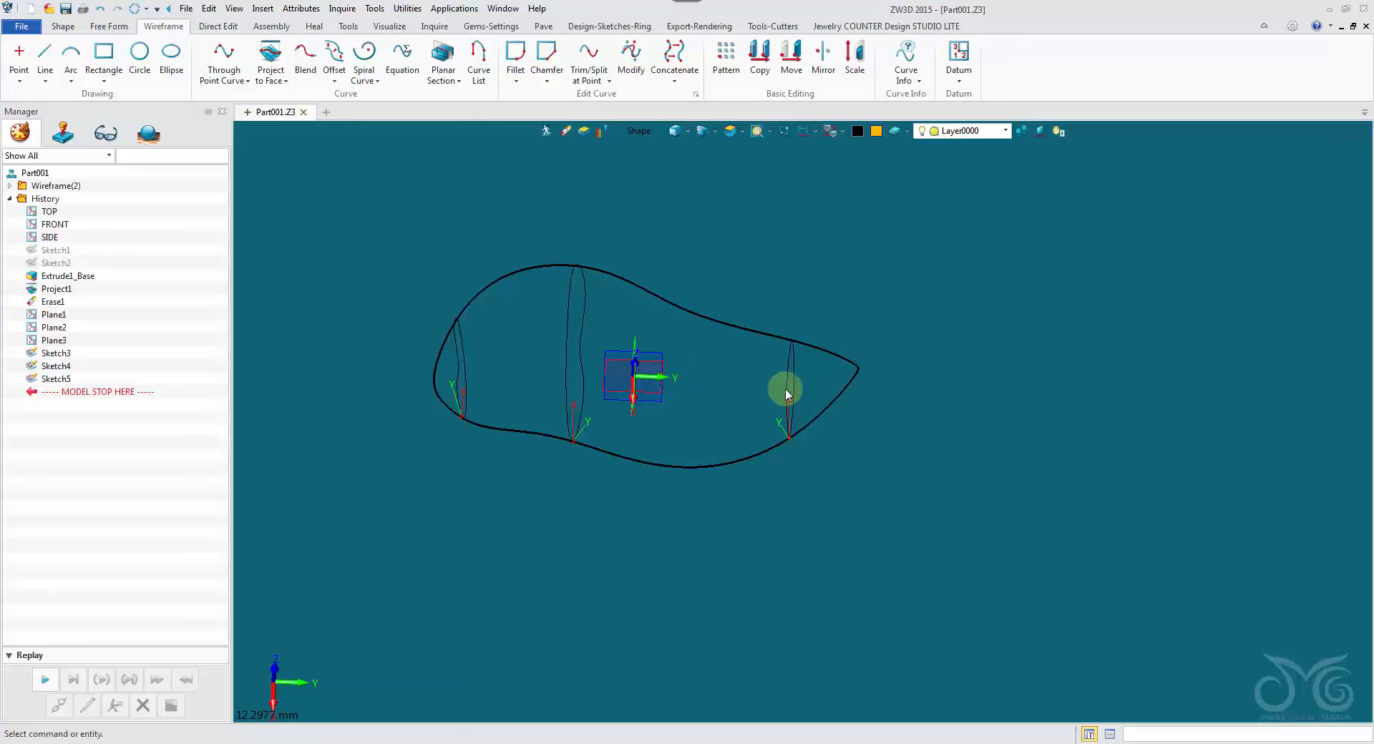
right_drag(786, 394, 215, 138)
click(95, 26)
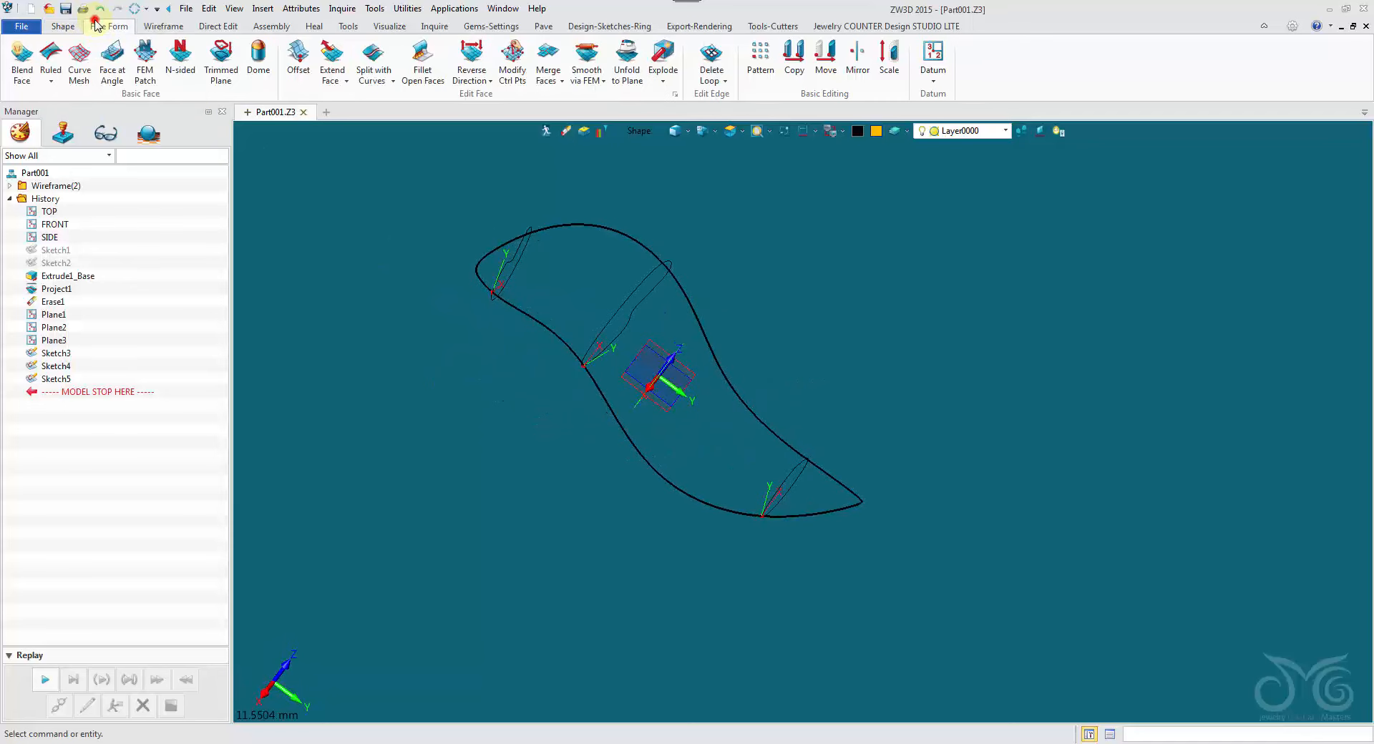
click(79, 63)
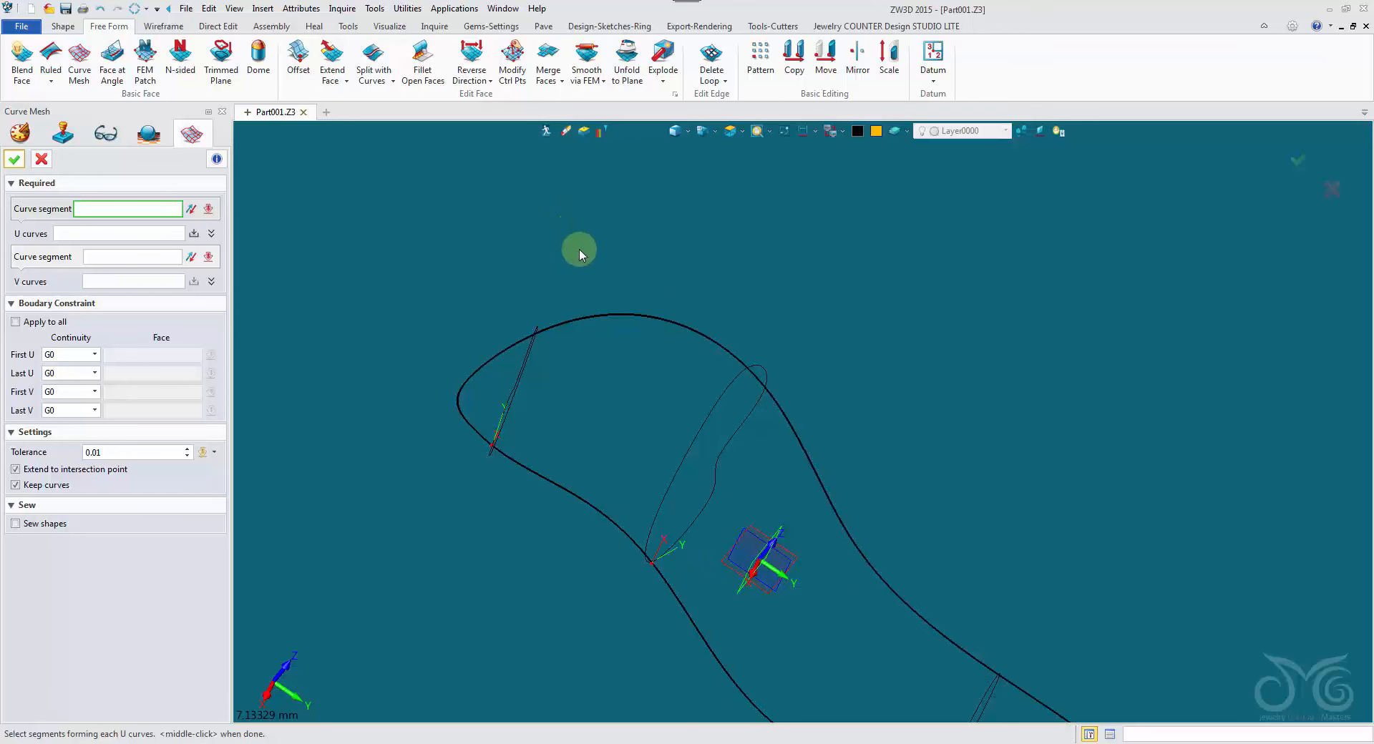
click(585, 317)
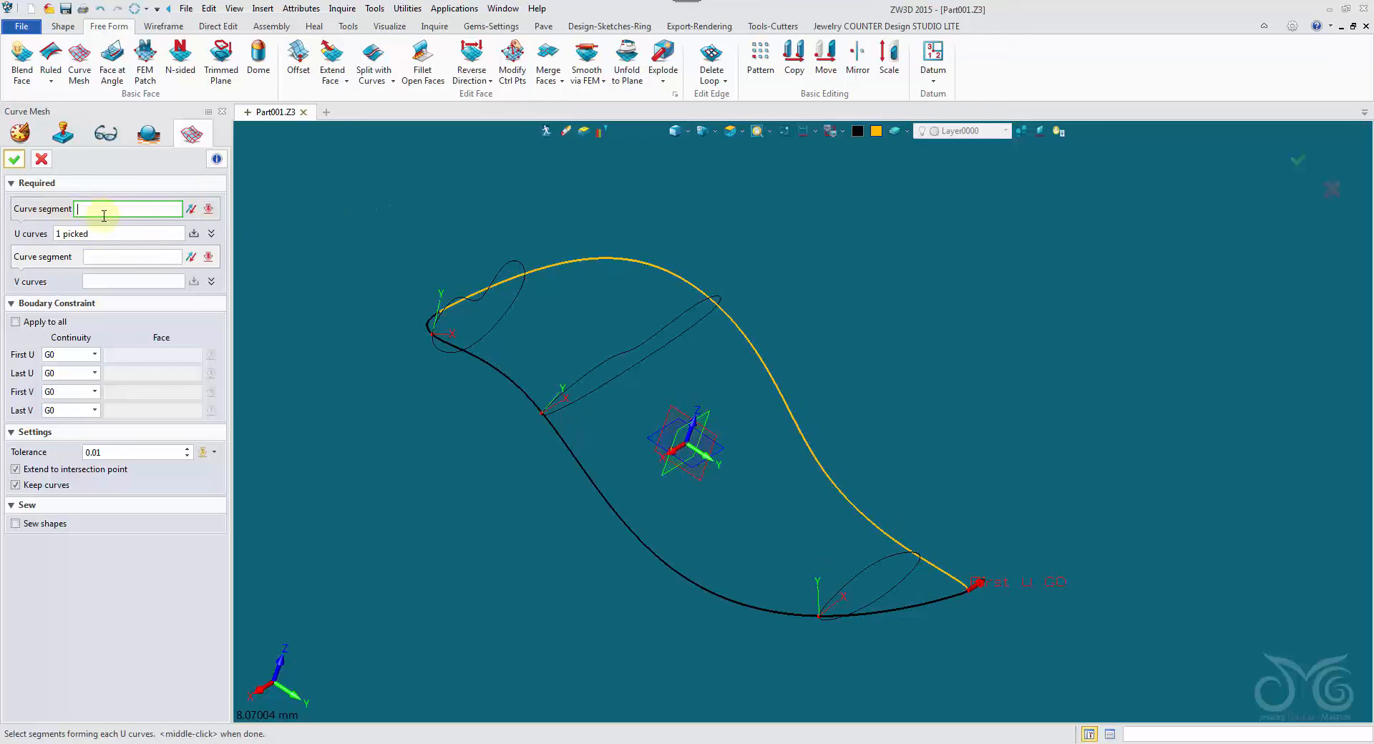
Add the lower edge of the leaf outline as the second U curve, starting from the same tip as the first
click(421, 371)
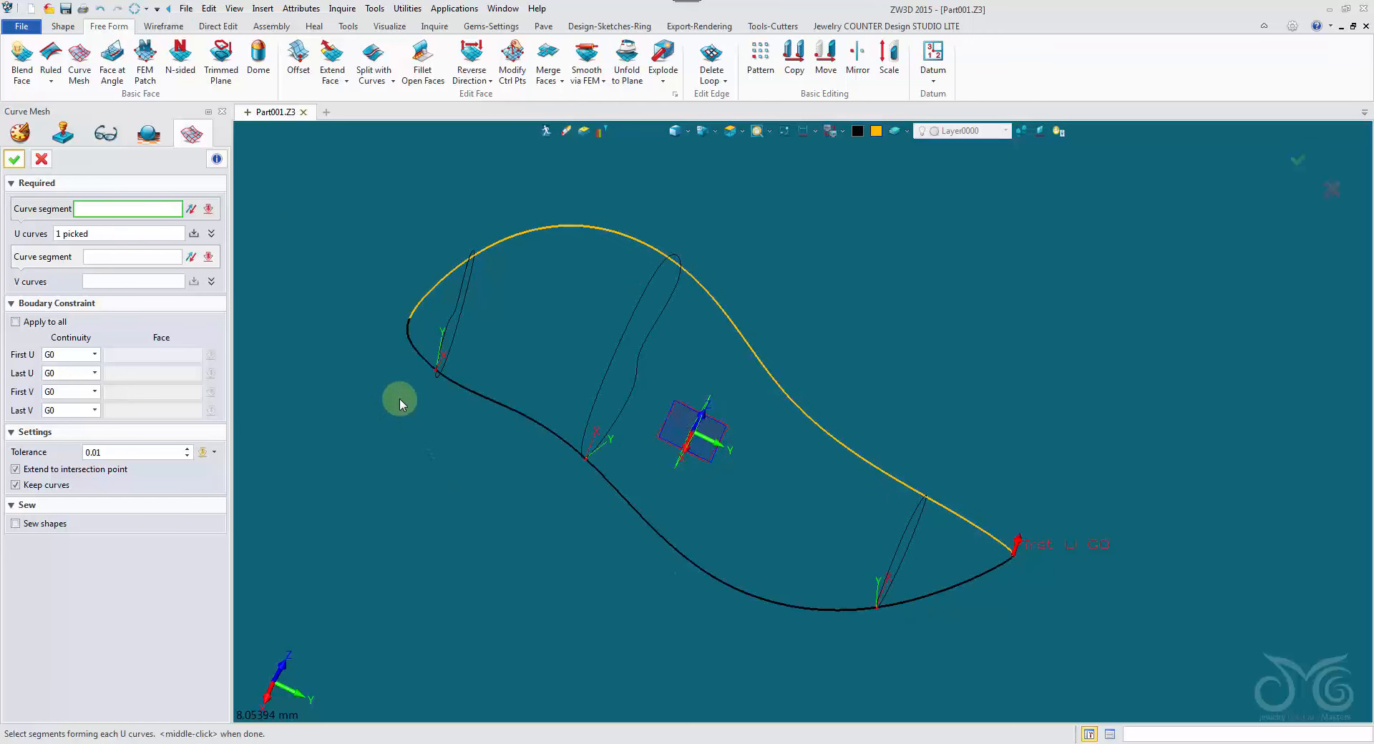
click(412, 348)
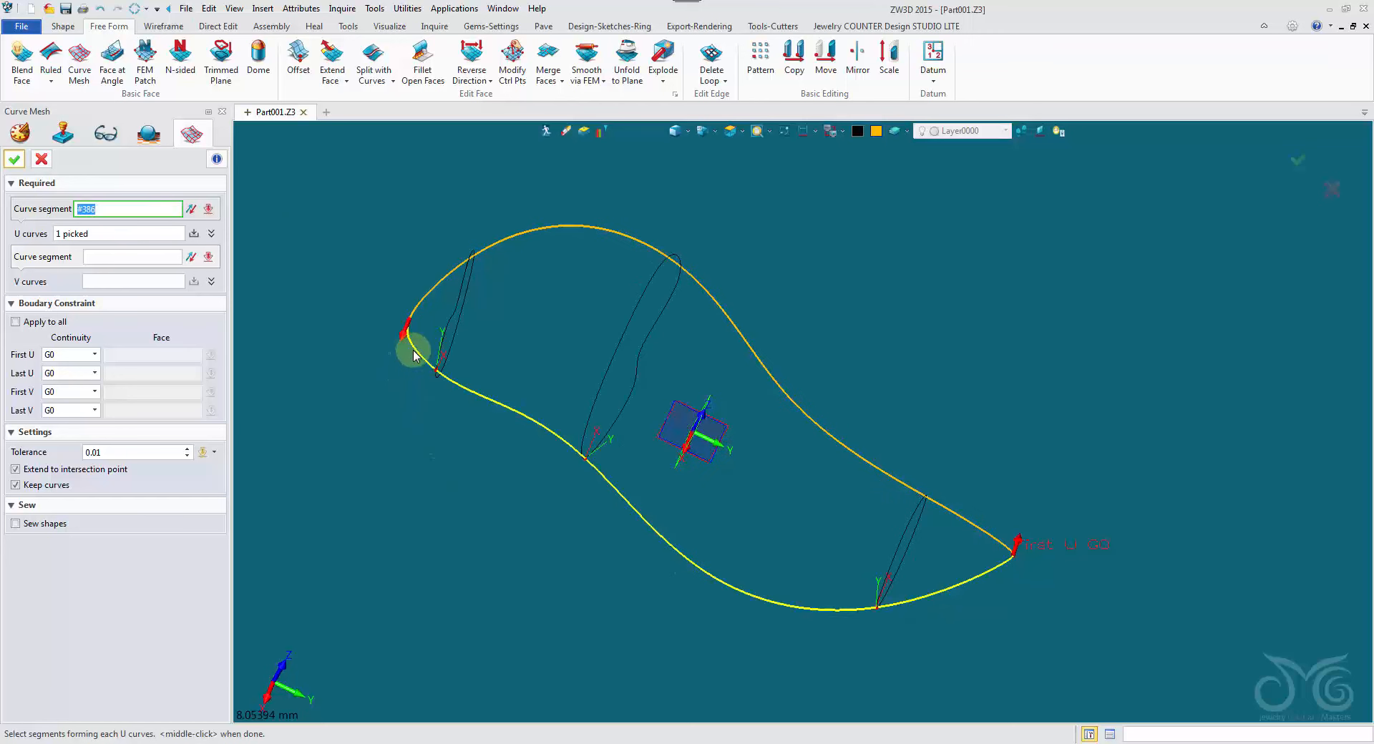
ctrl+click(664, 535)
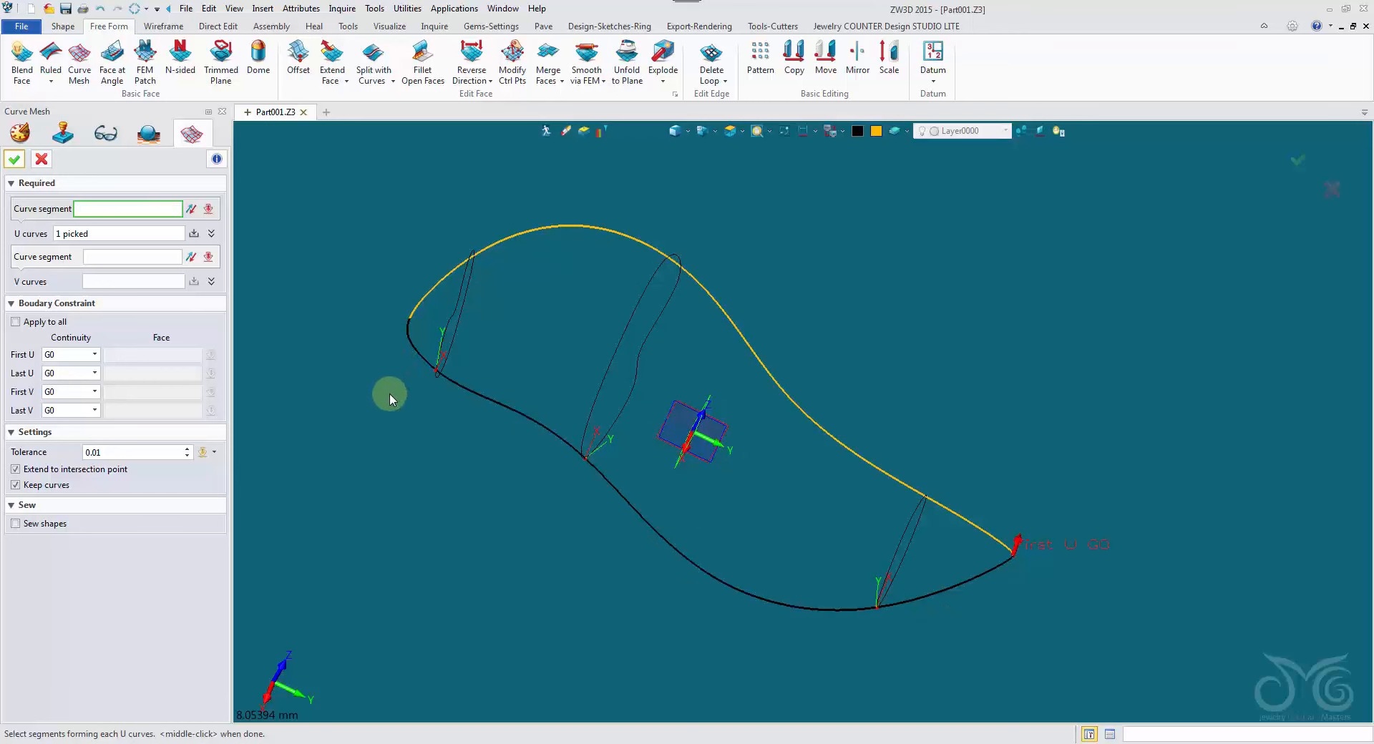
click(411, 356)
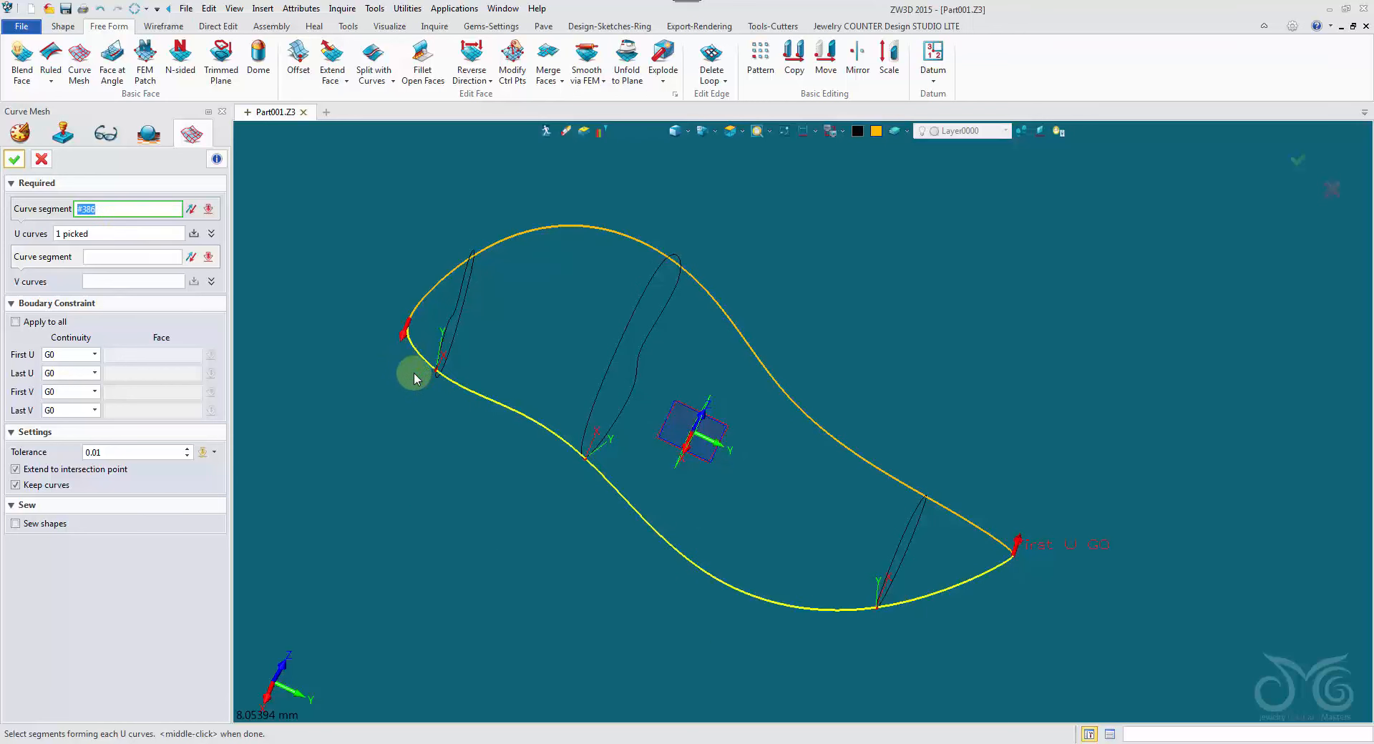
ctrl+click(660, 564)
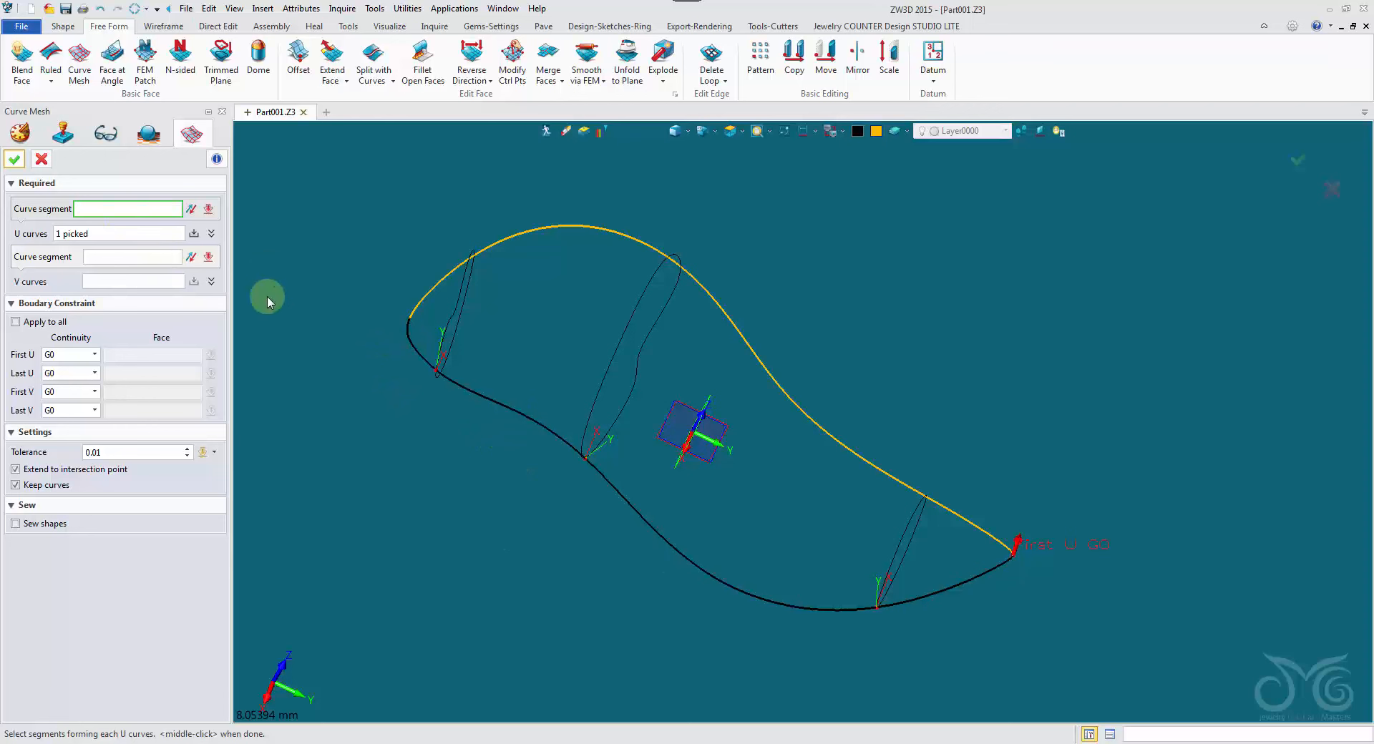
click(403, 336)
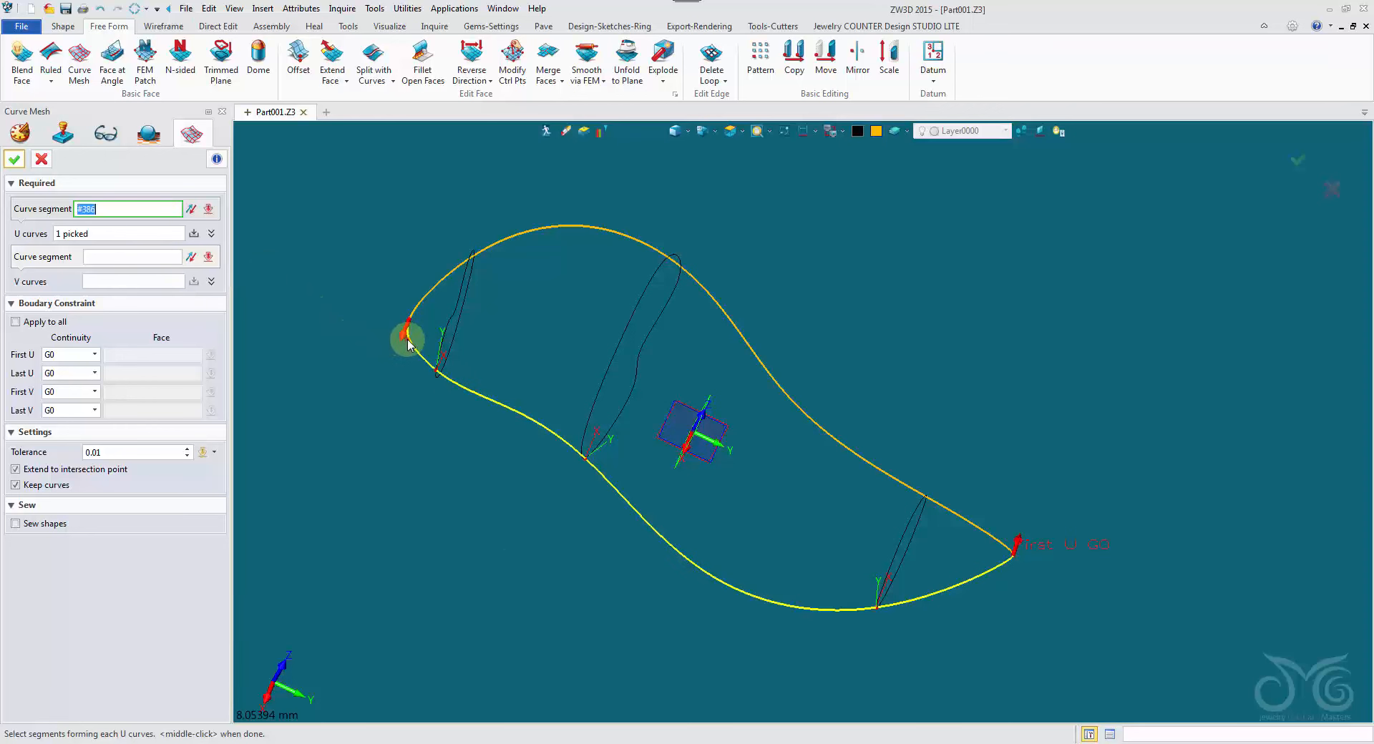
middle_drag(240, 448, 384, 279)
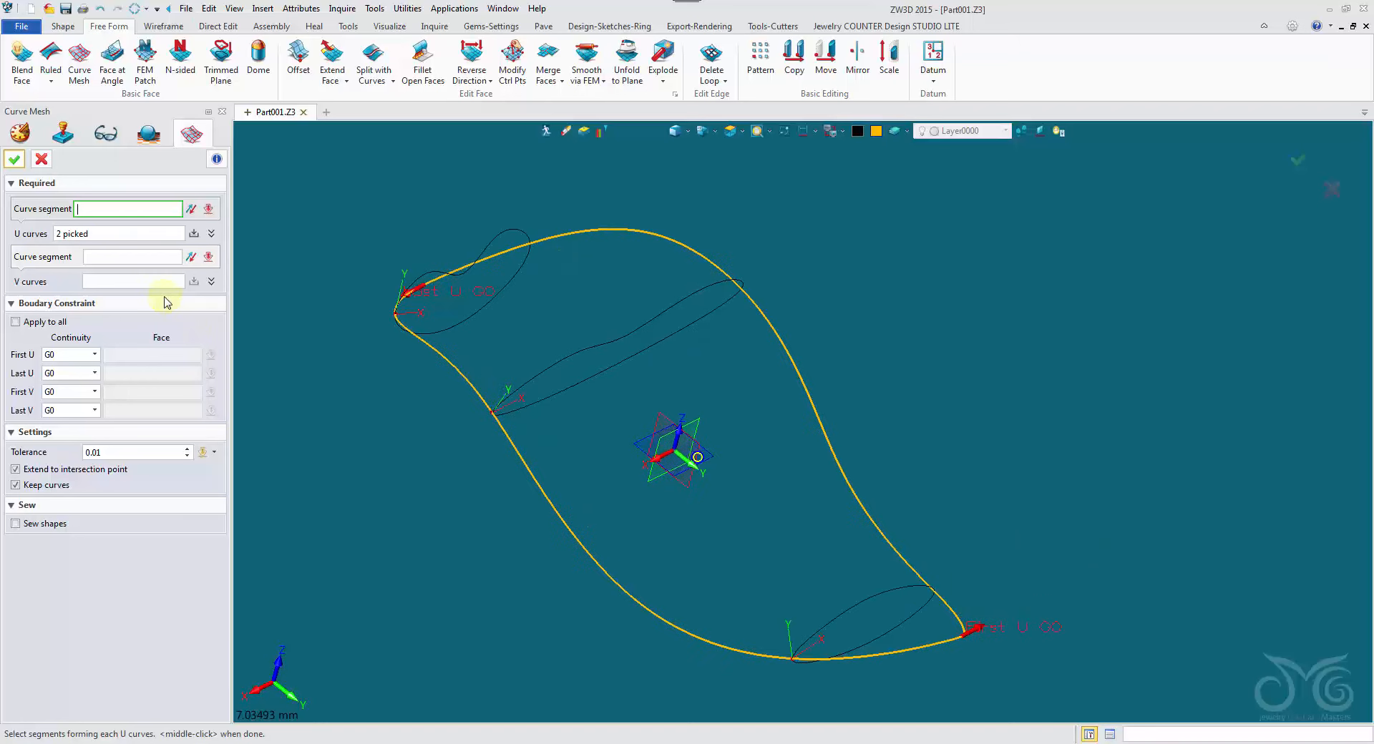
Pick the three closed cross-sections in order along the leaf as separate V curves of the mesh
click(122, 258)
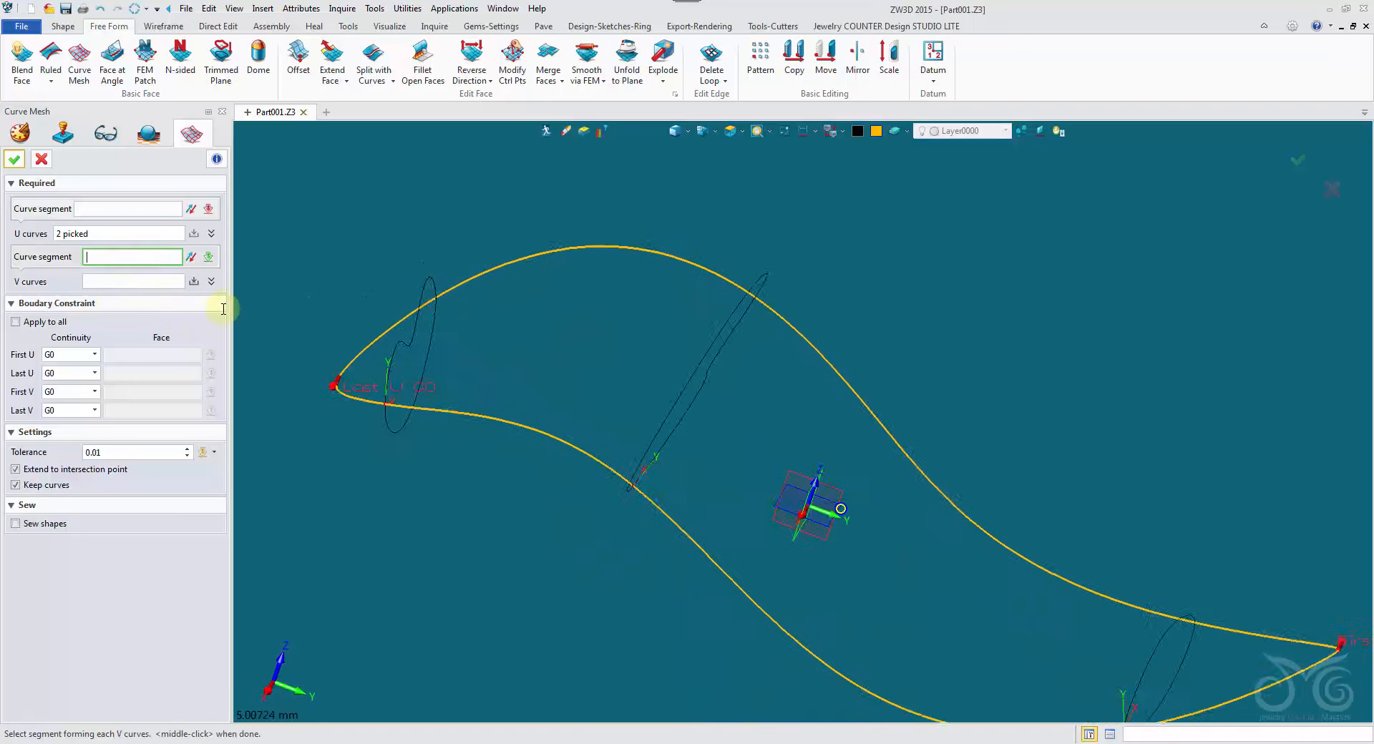
click(404, 349)
mouse_move(404, 349)
middle_down()
mouse_move(300, 393)
mouse_move(353, 422)
middle_up()
middle_click(355, 423)
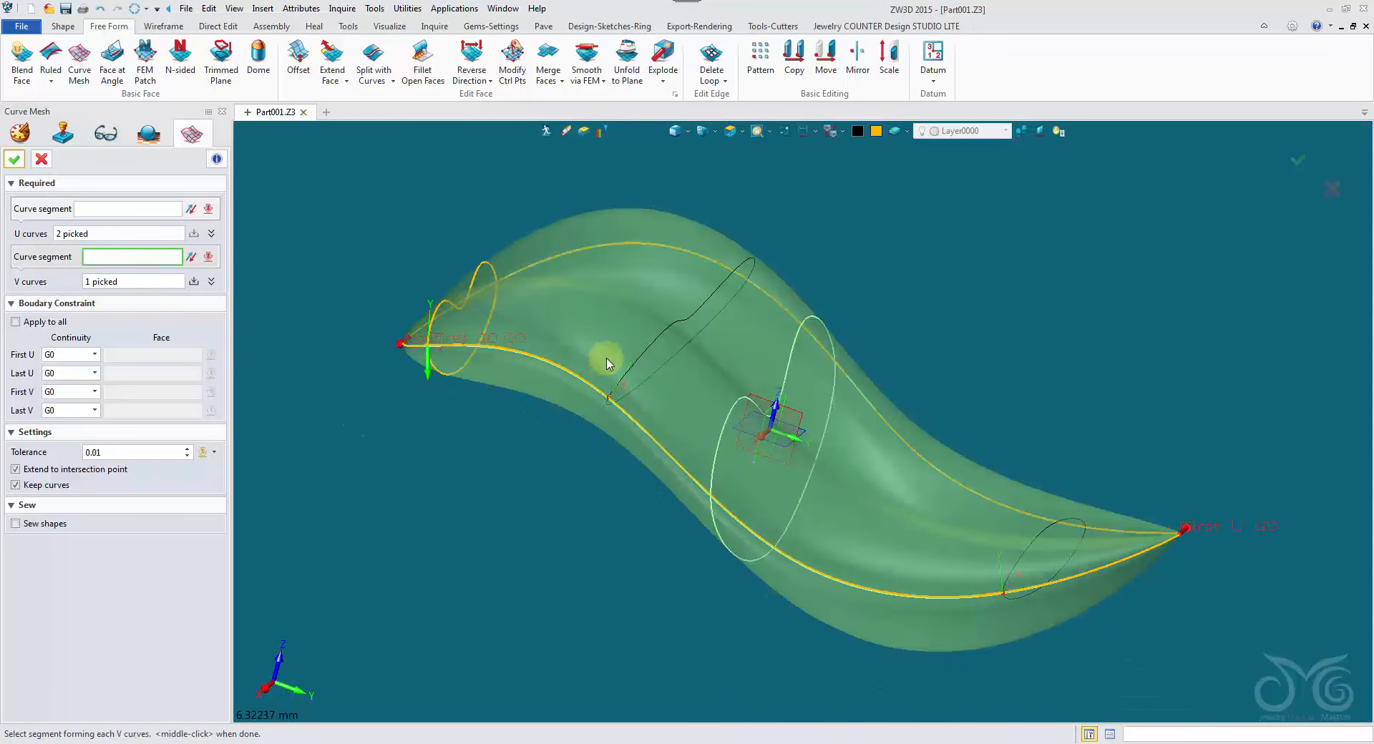
click(634, 359)
middle_drag(638, 356, 478, 476)
middle_click(472, 437)
click(889, 480)
middle_click(478, 471)
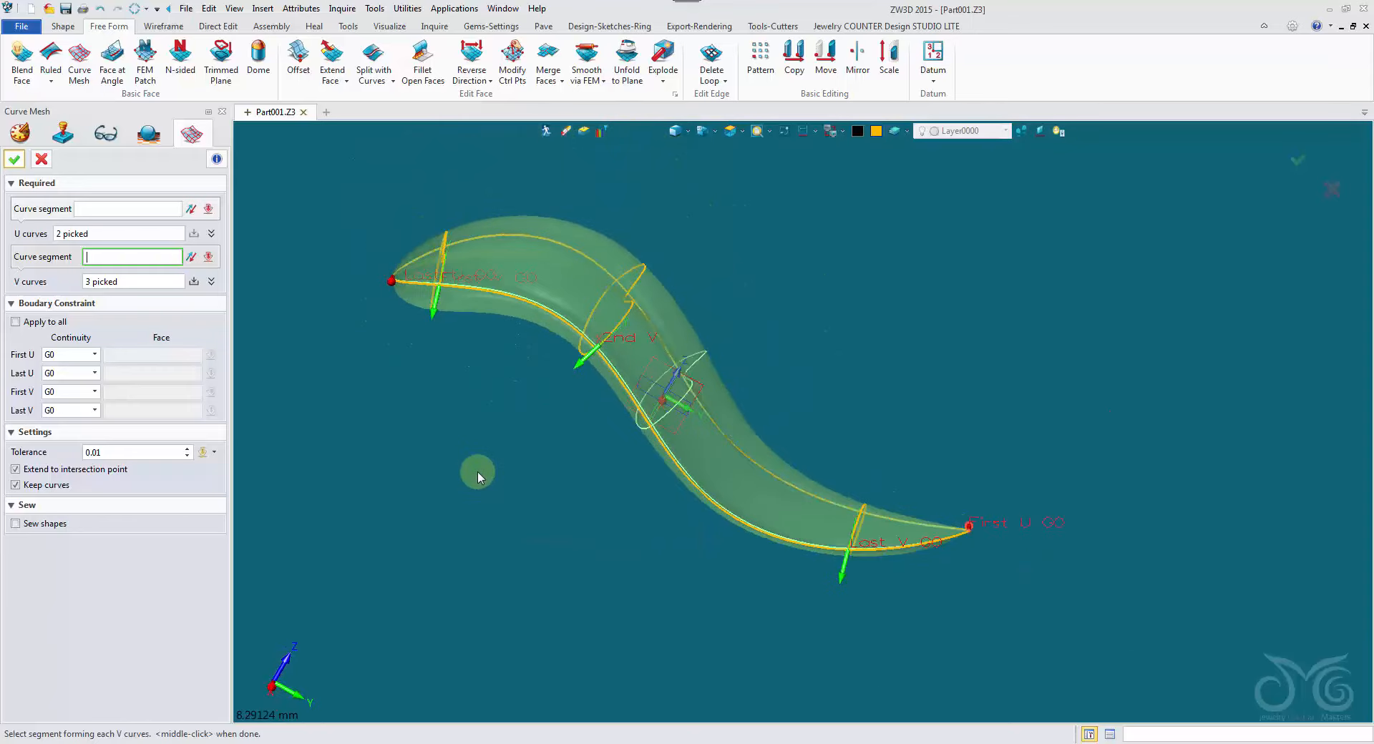
key(ctrl+Left)
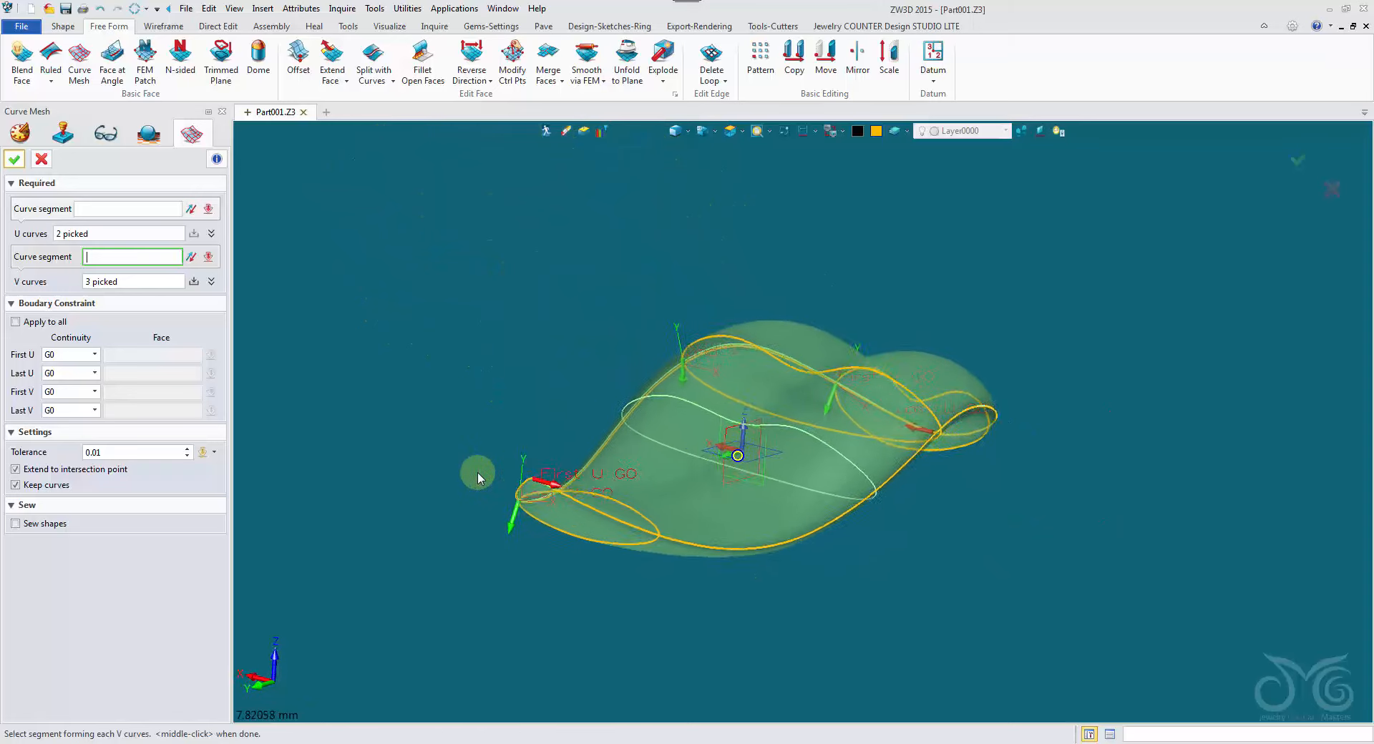
middle_drag(467, 484, 429, 469)
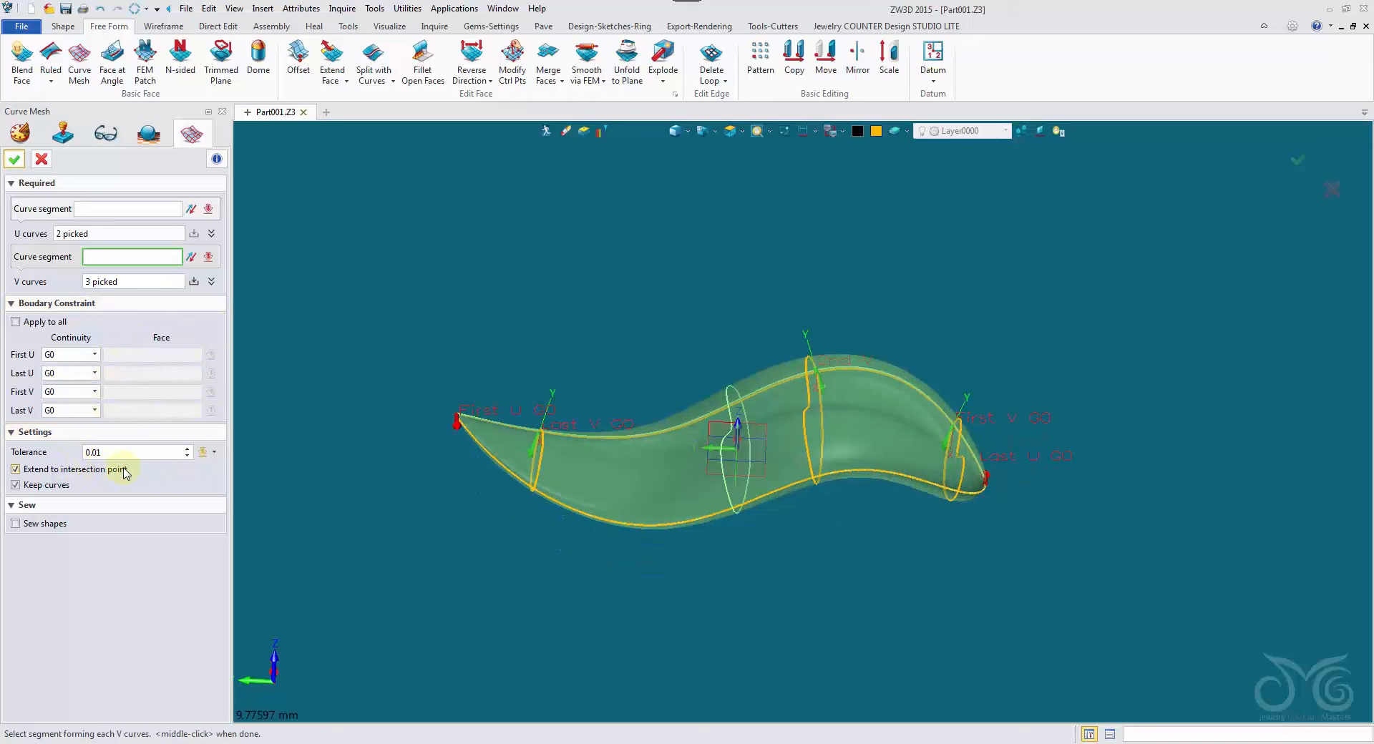
Disable Keep curves and compare the mesh with Extend to intersection point off and on, leaving that option enabled
click(65, 491)
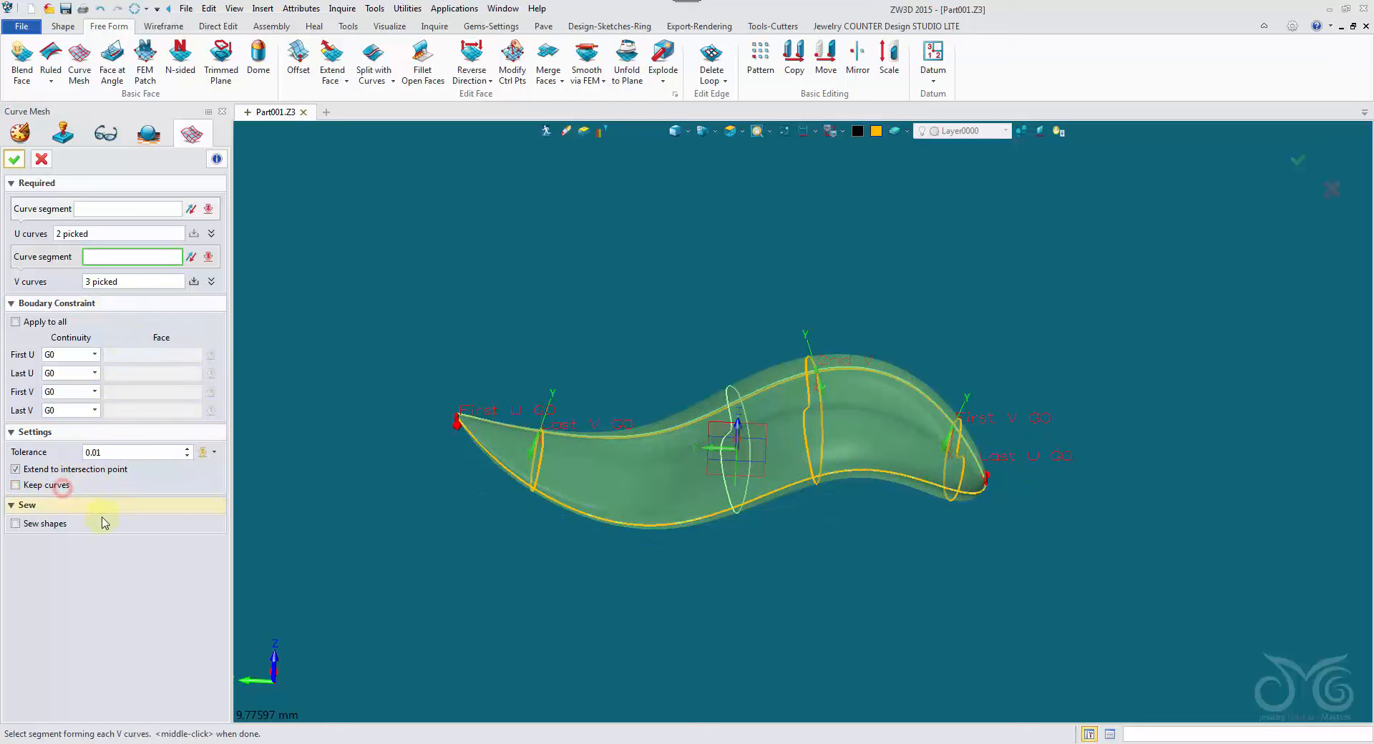
click(15, 469)
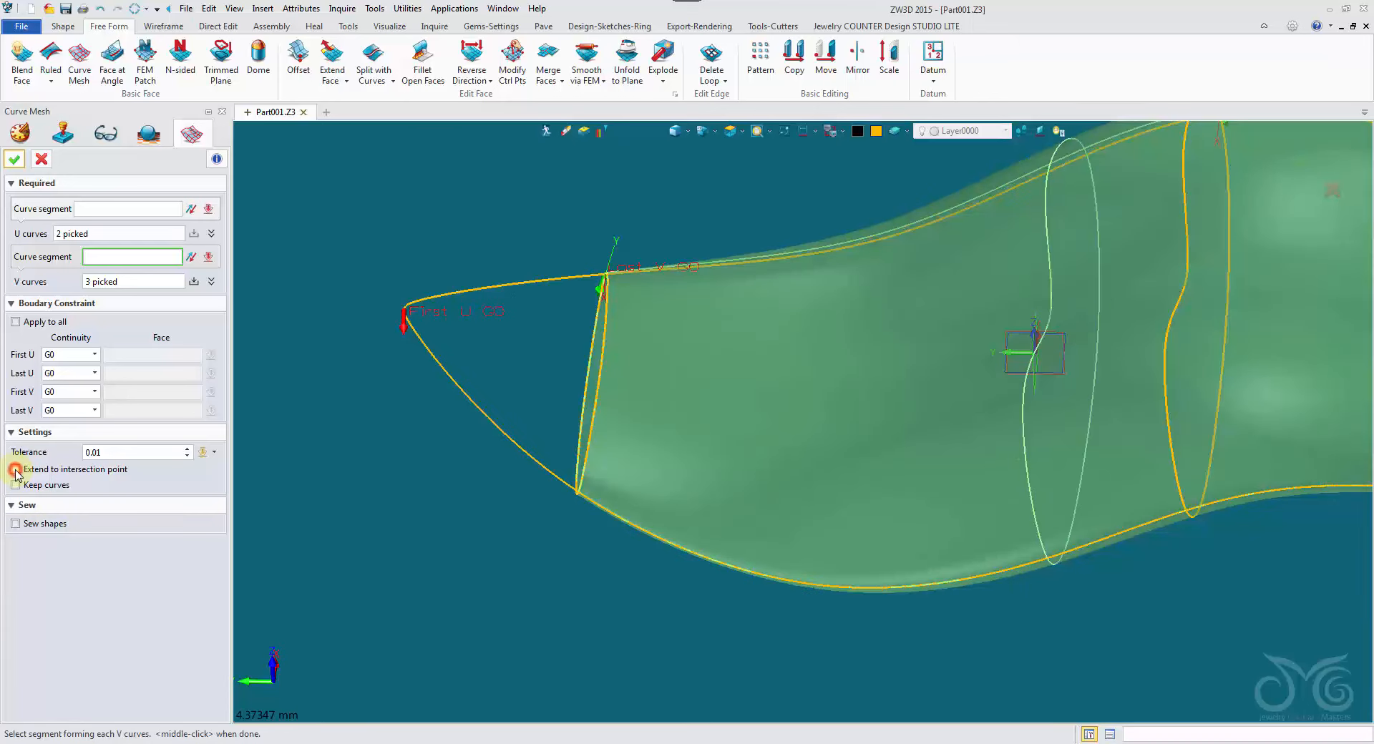
click(16, 469)
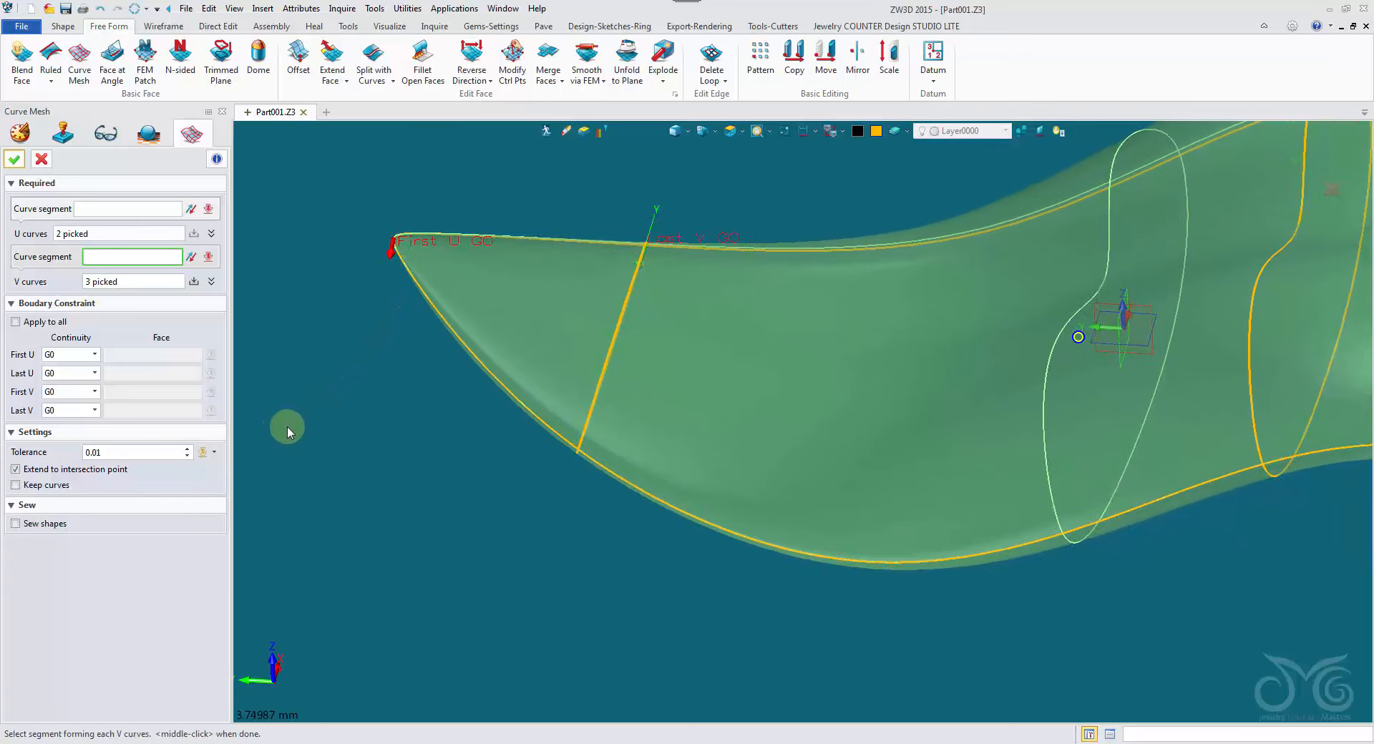
click(16, 470)
scroll(501, 358, up, 6)
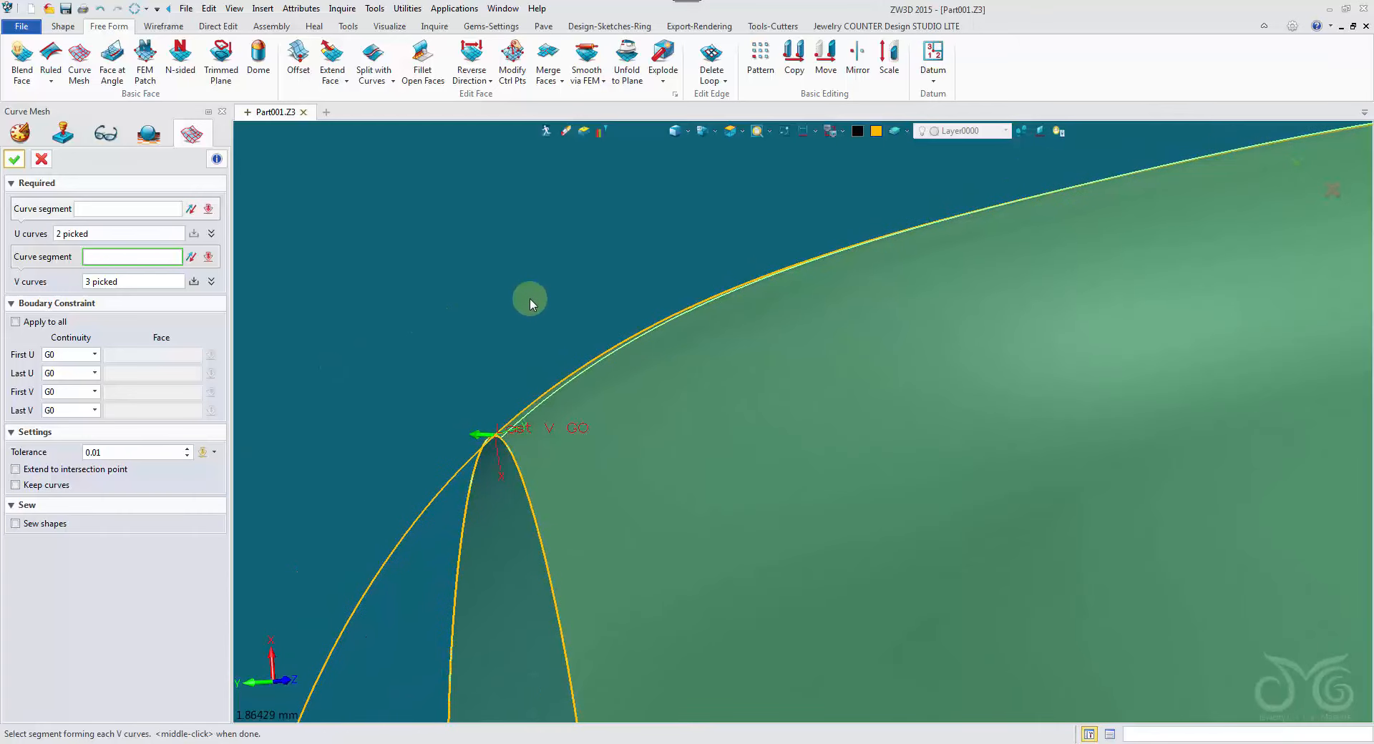
click(16, 469)
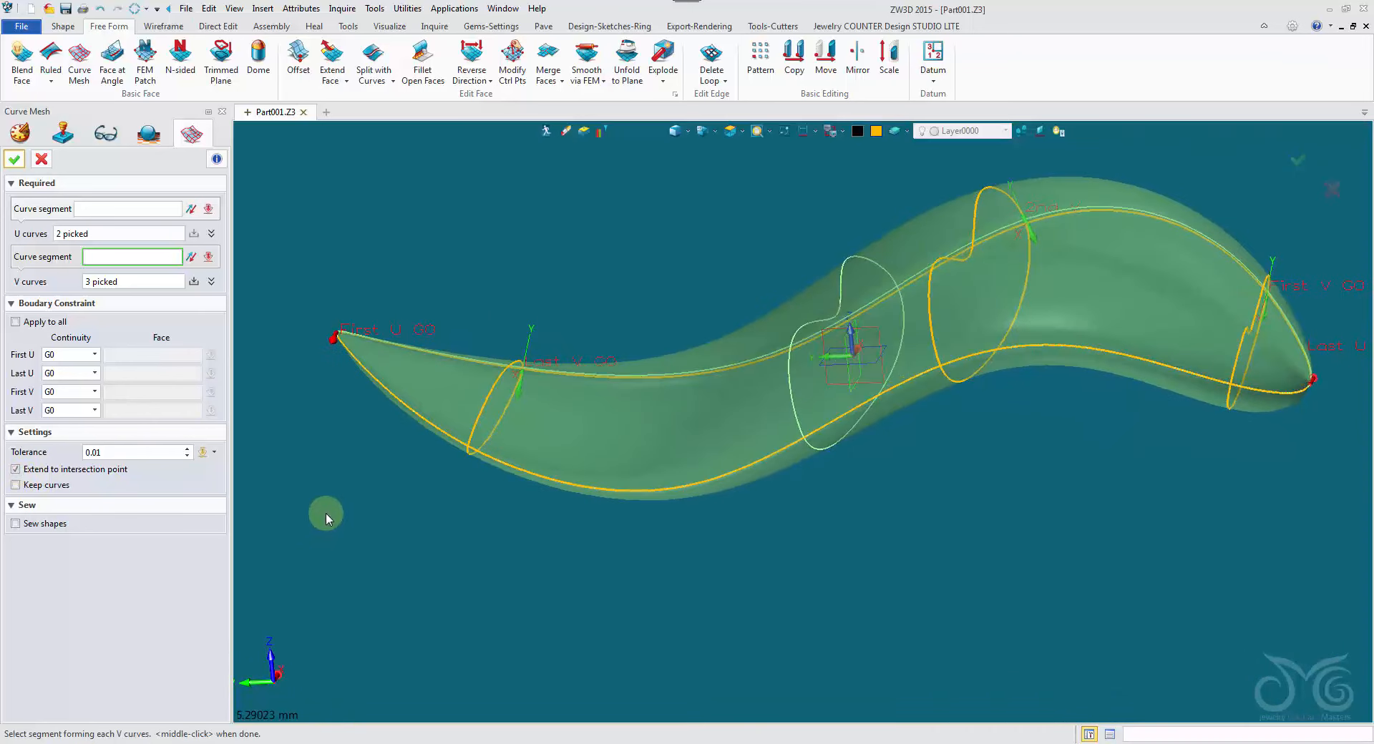
Accept the curve mesh, inspect the highlighted junctions between the middle section and the outline, and continue creating the surface
click(15, 163)
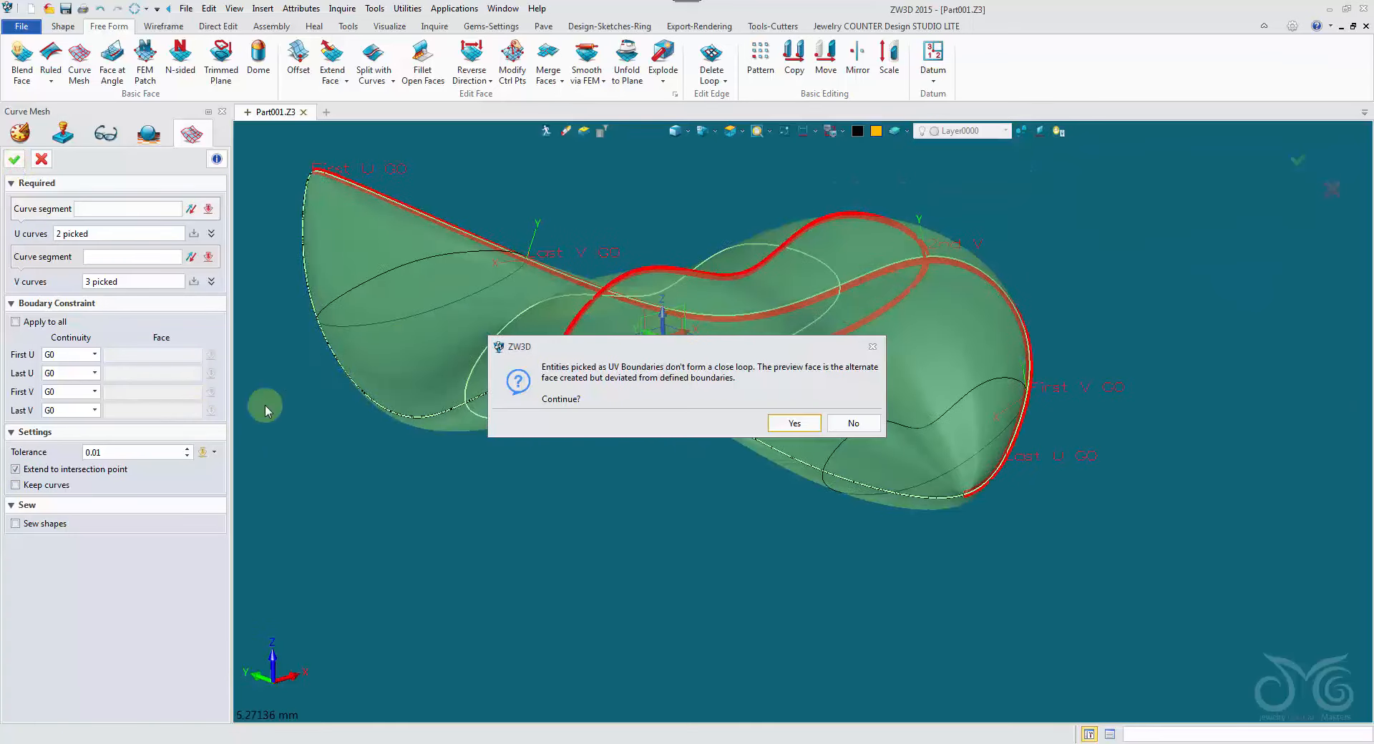
right_drag(708, 504, 881, 315)
right_drag(893, 426, 1075, 487)
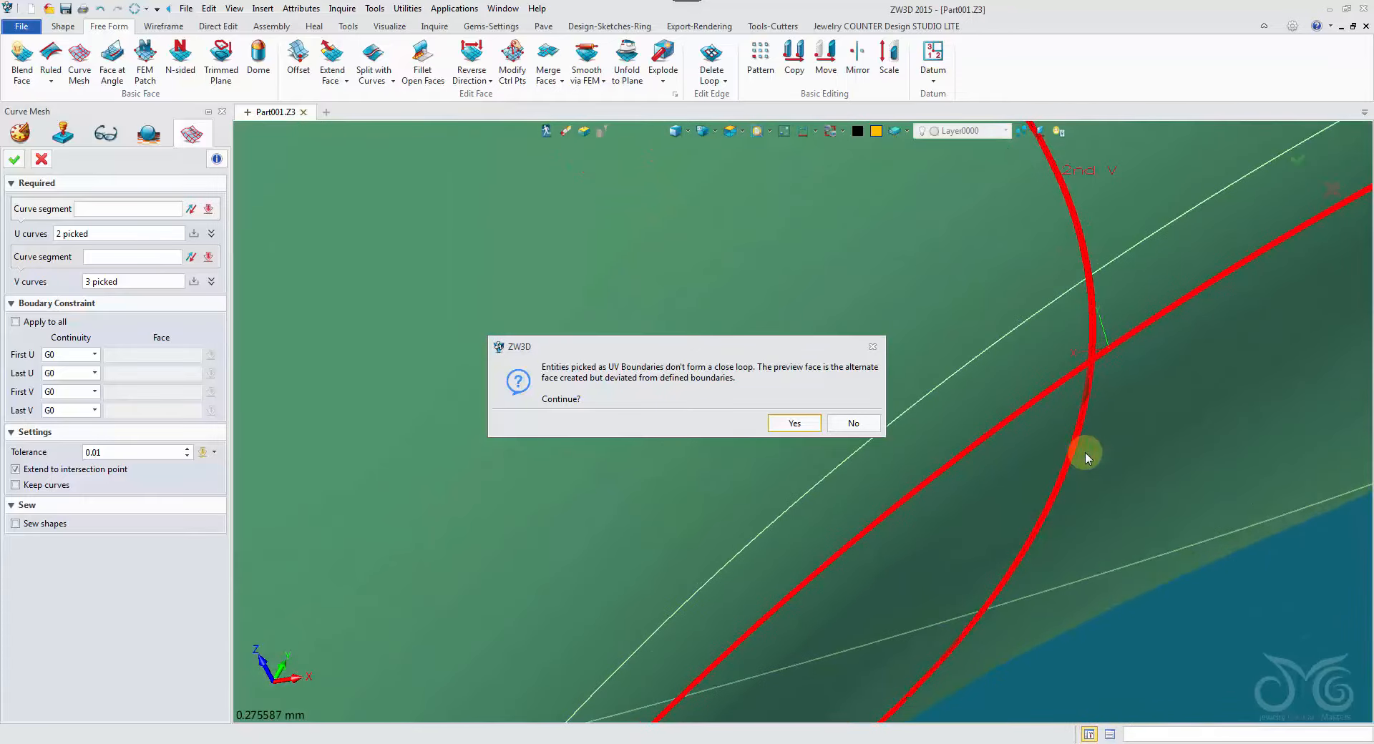
right_drag(1098, 345, 917, 270)
right_drag(828, 311, 894, 183)
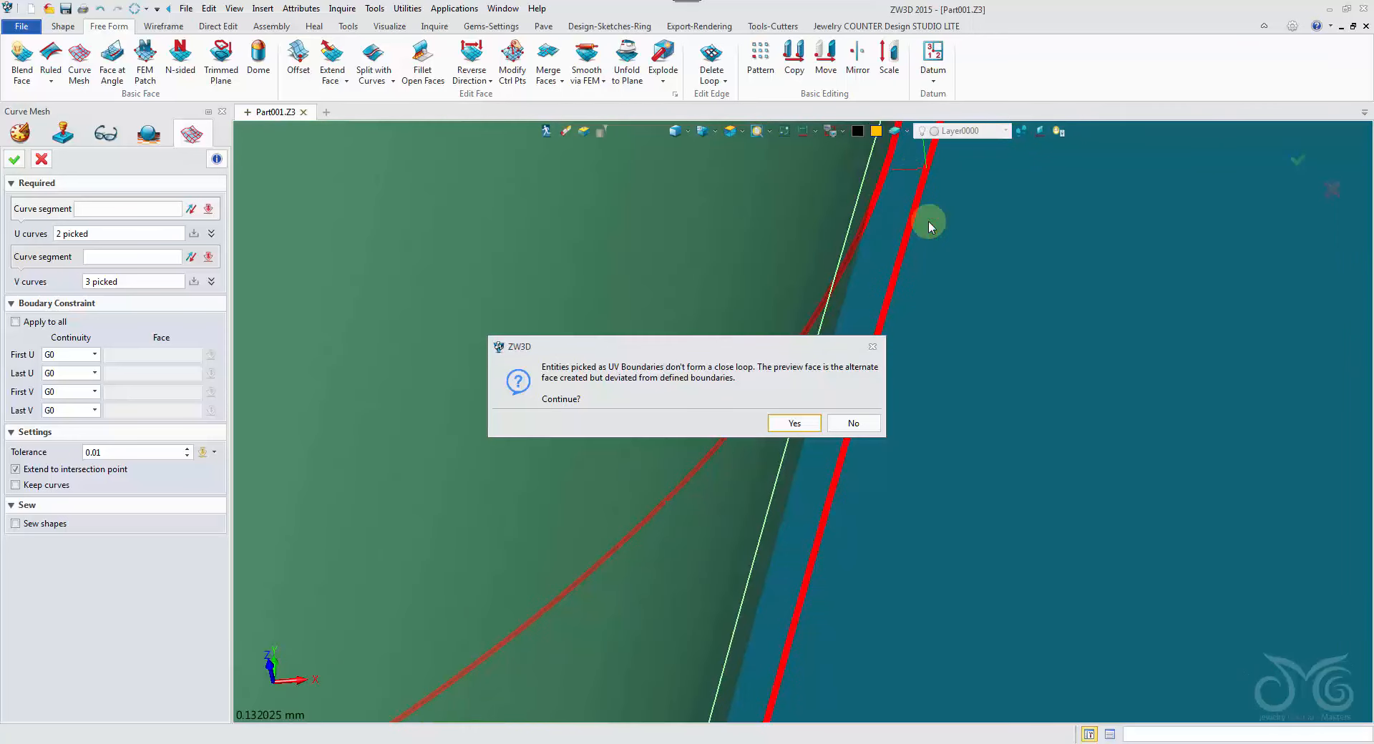
scroll(928, 222, down, 5)
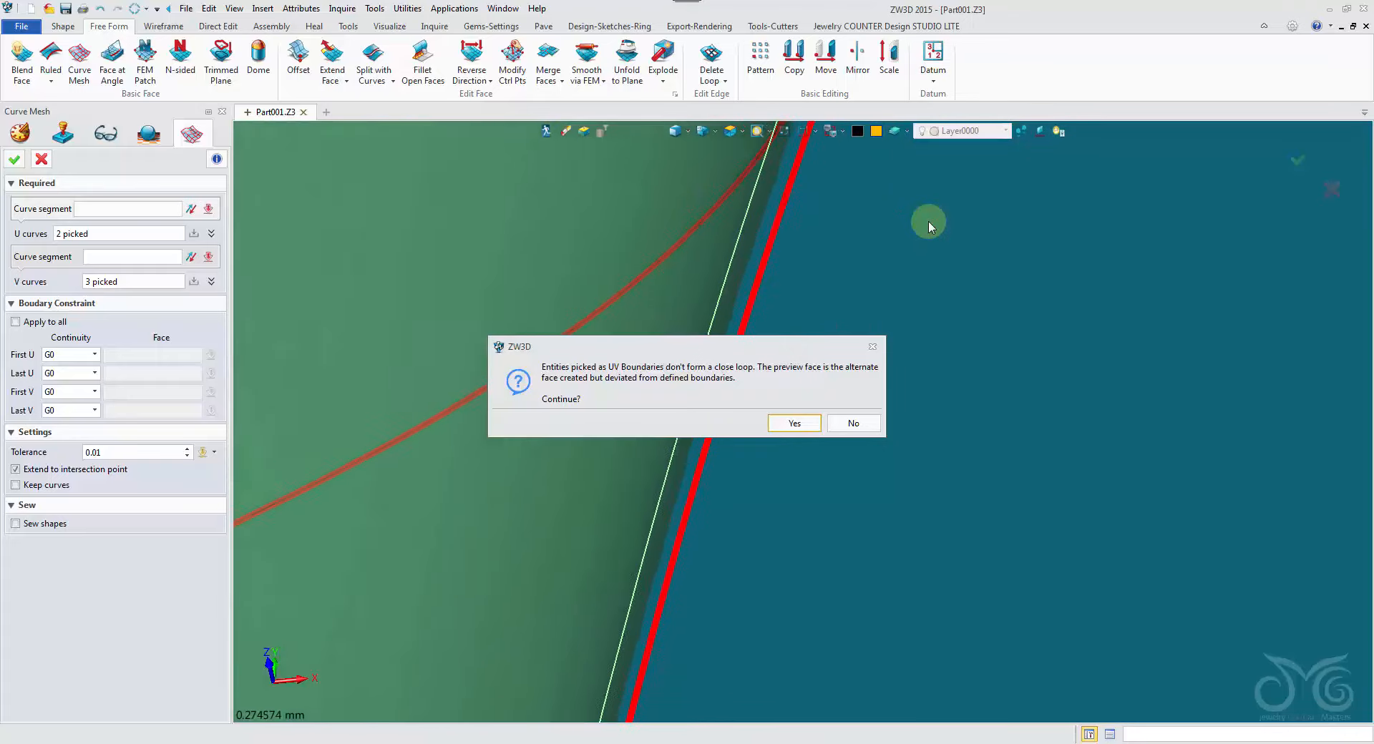
scroll(916, 294, down, 8)
click(793, 423)
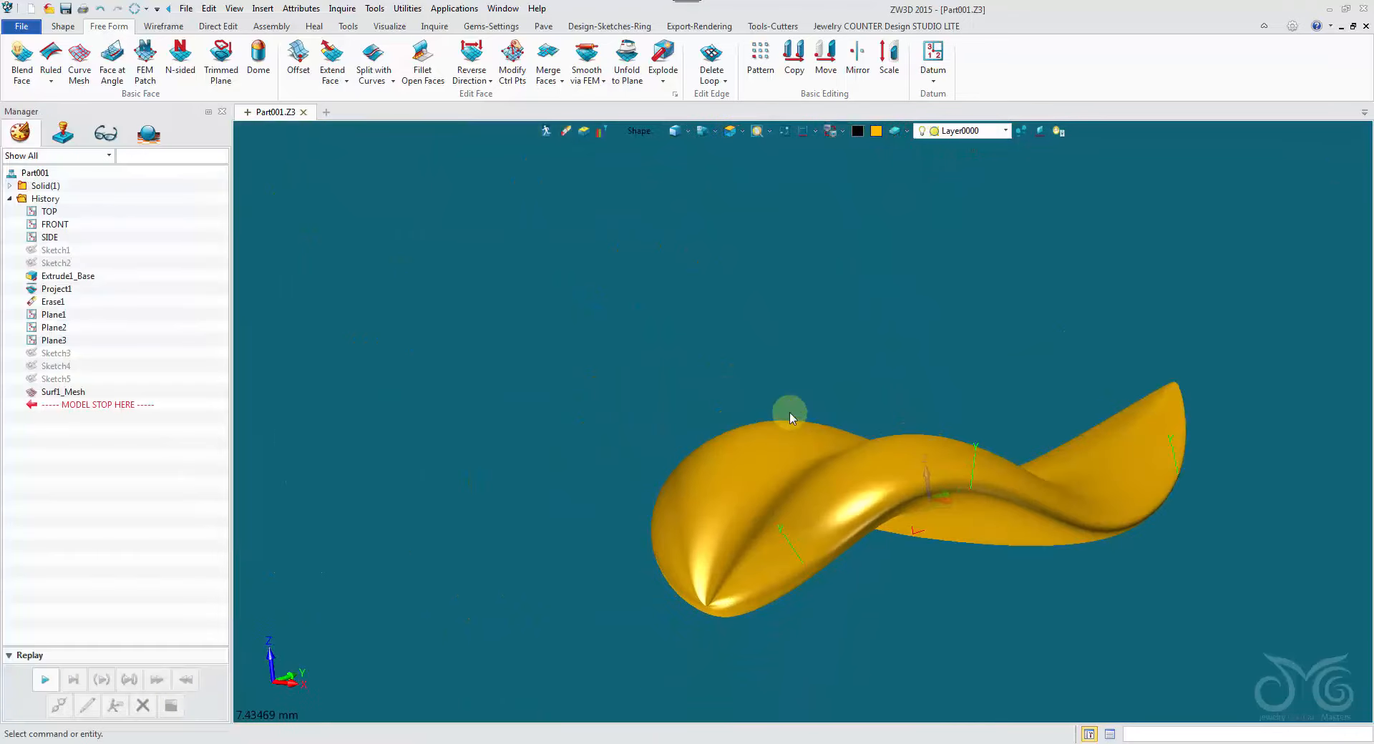
Roll the model history back to just after Sketch3 and reopen Sketch4 to edit the middle cross-section
mouse_move(772, 419)
right_down()
mouse_move(687, 401)
mouse_move(294, 469)
mouse_move(120, 419)
right_up()
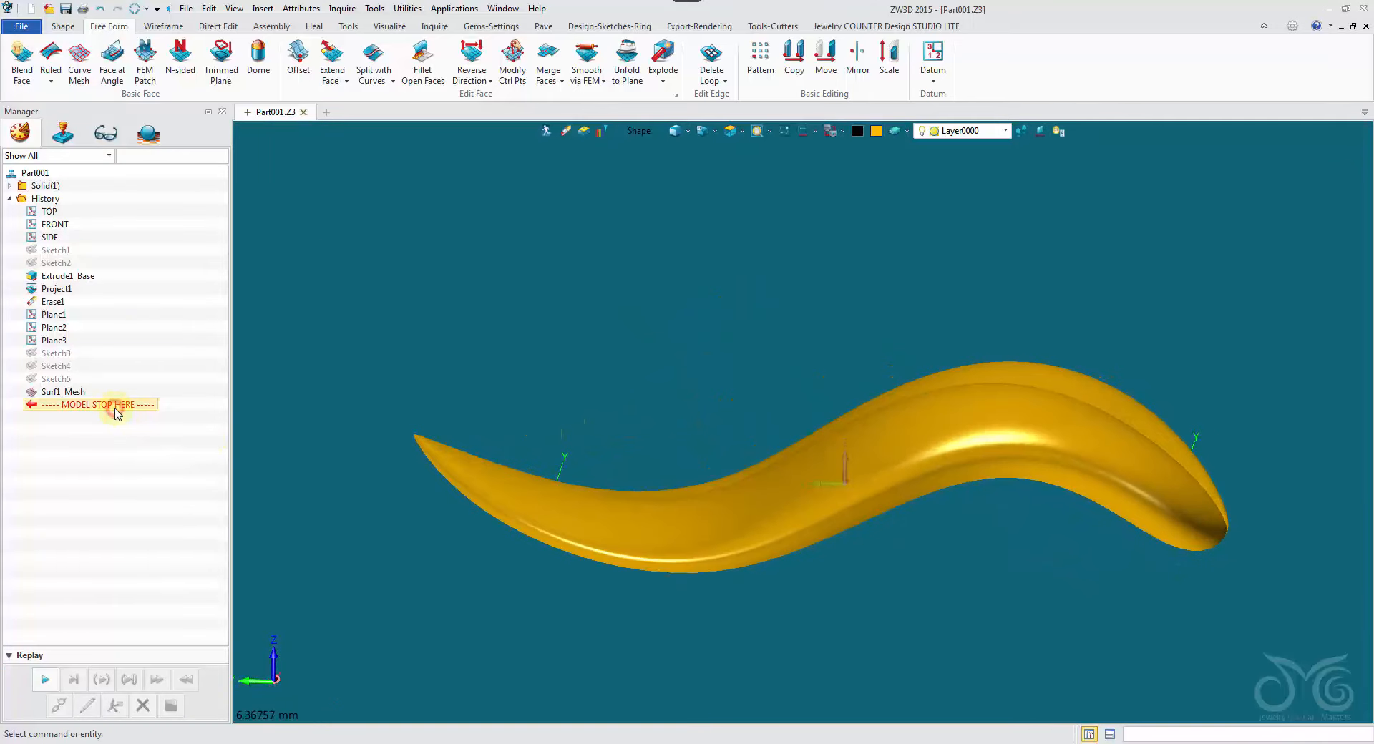
drag(117, 414, 105, 357)
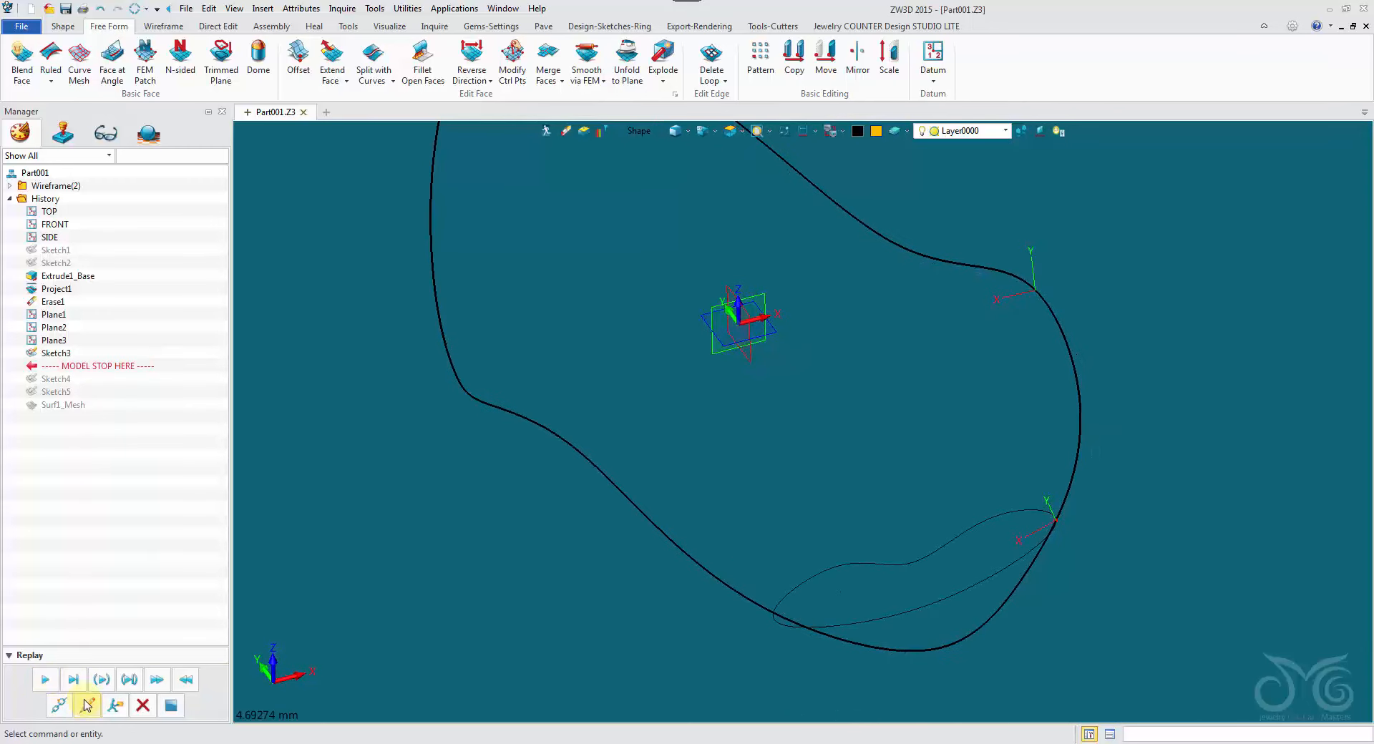
click(84, 705)
scroll(729, 428, up, 10)
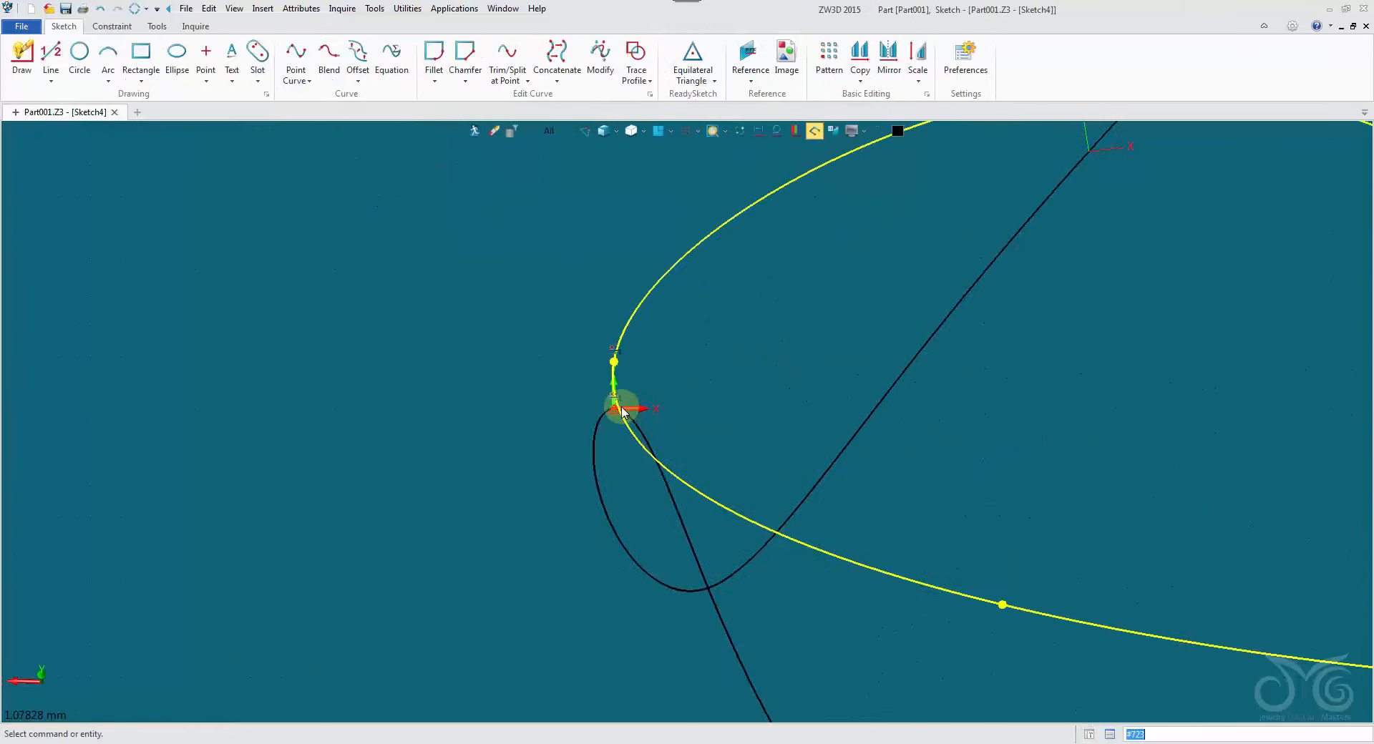
scroll(600, 405, down, 8)
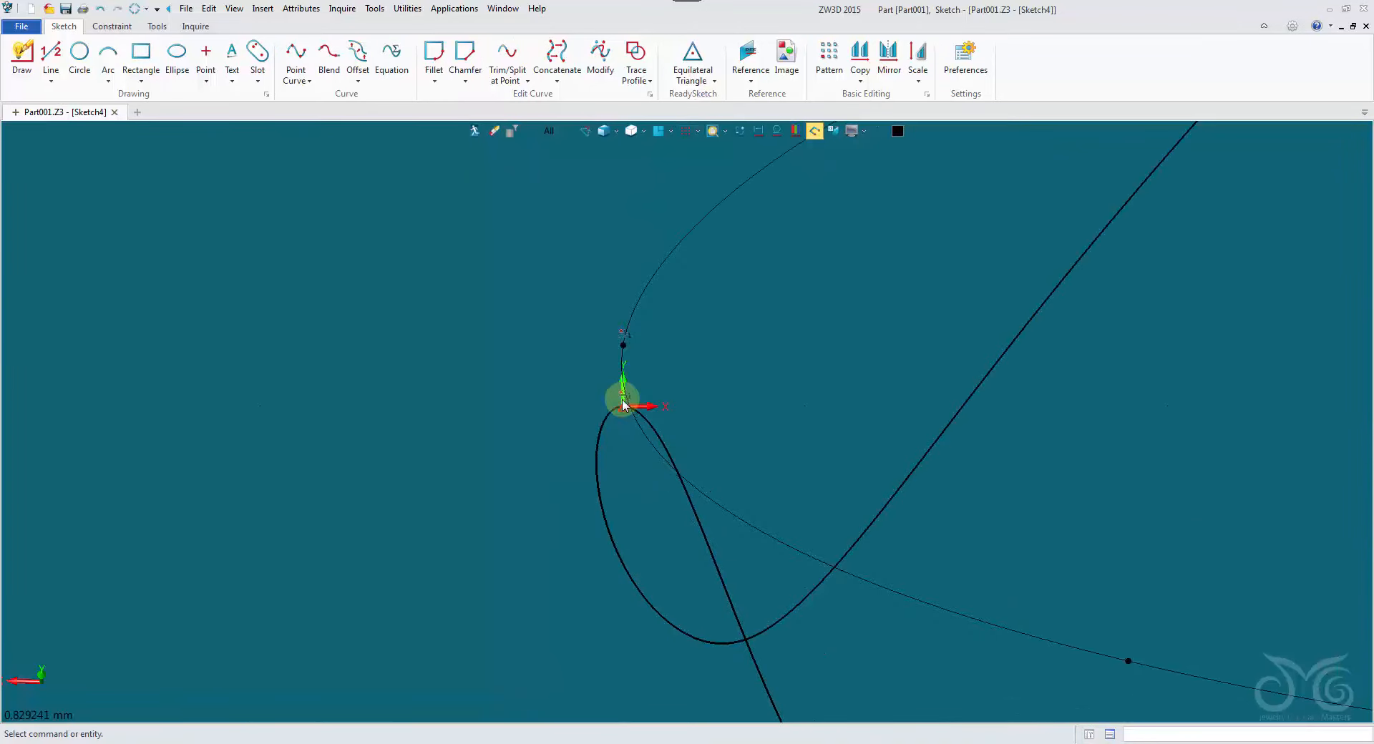
scroll(634, 404, up, 6)
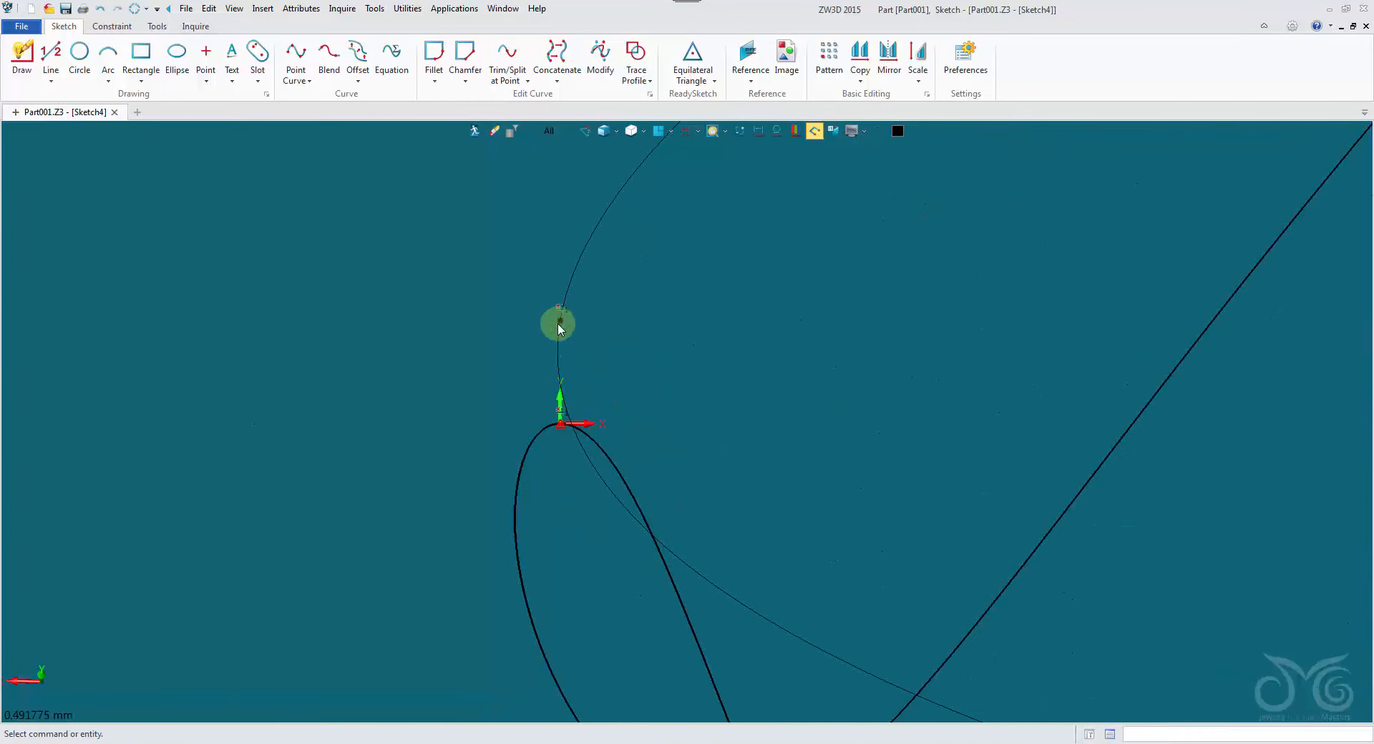
Move the middle section's end point down onto the sketch origin so it meets the outline, and check the opposite end
click(557, 309)
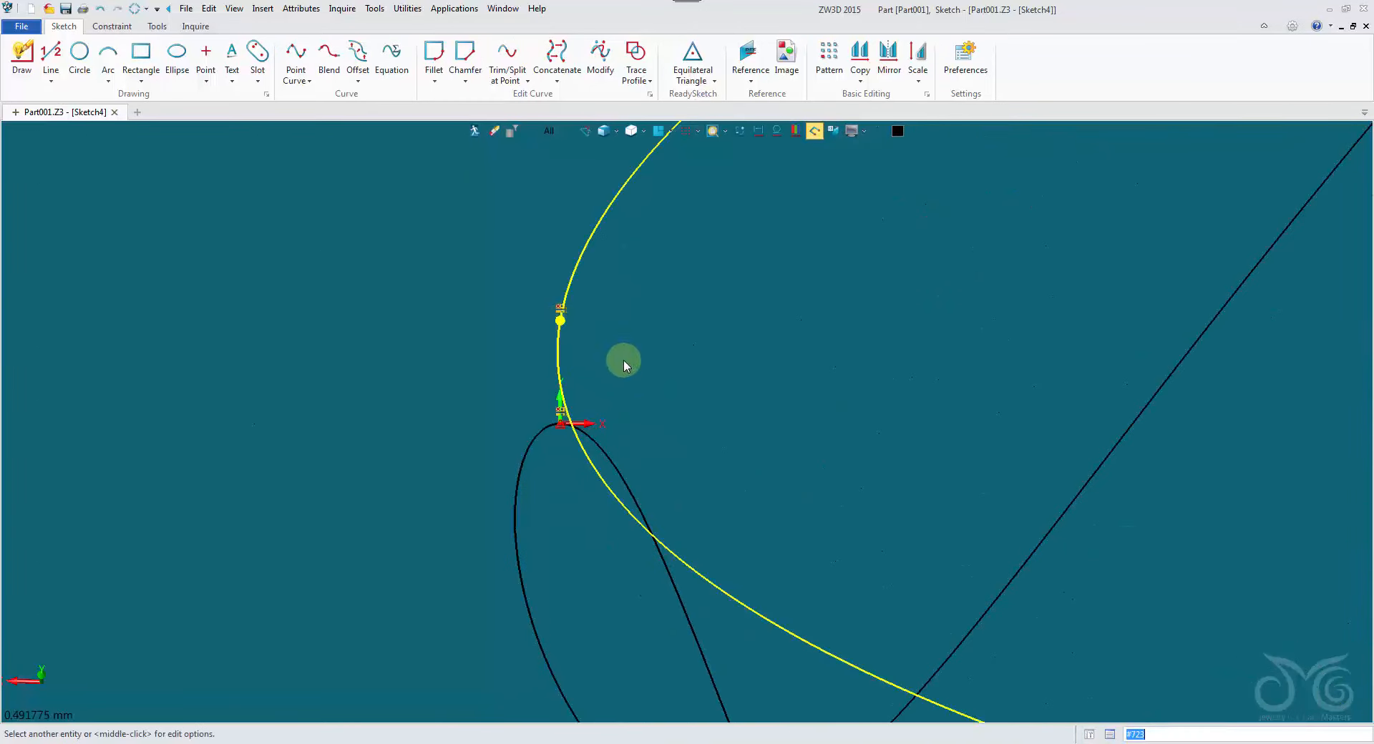
click(698, 463)
scroll(644, 374, up, 3)
drag(485, 268, 481, 474)
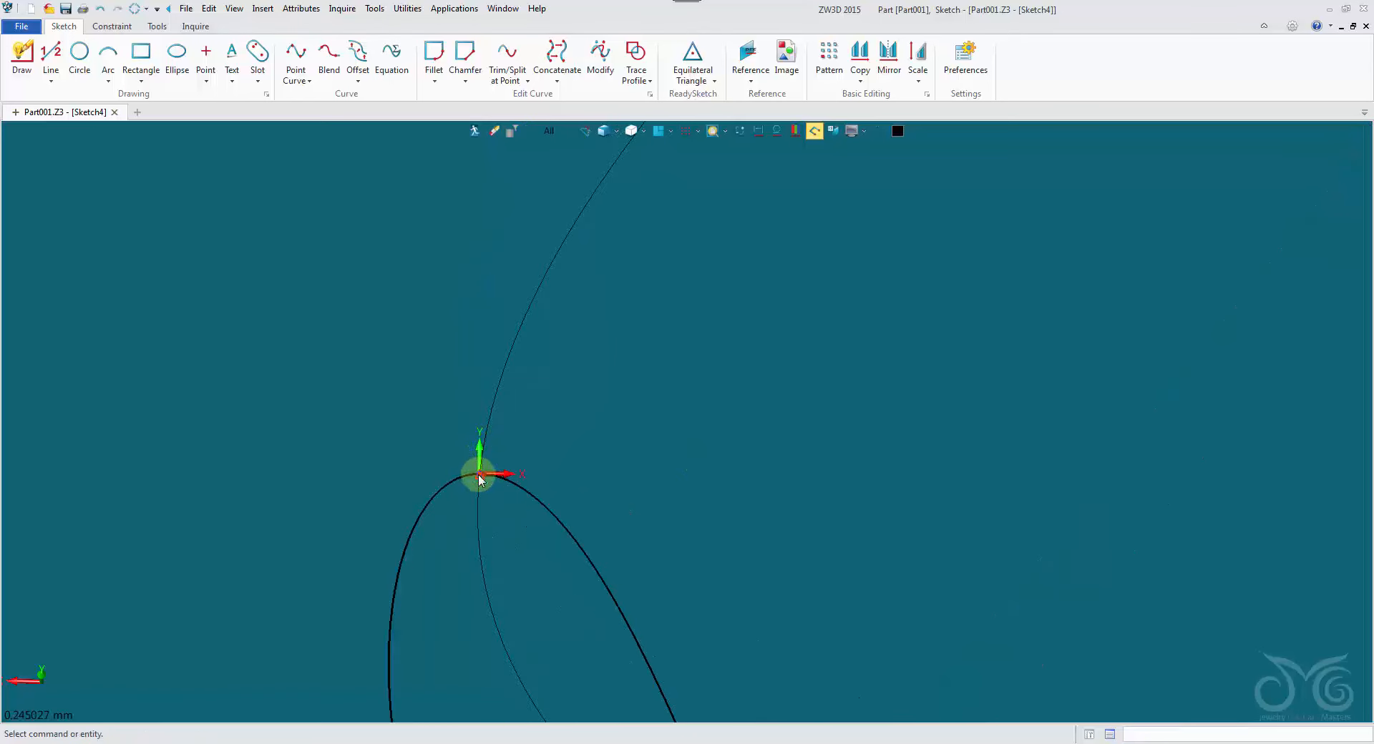
scroll(623, 469, down, 5)
scroll(674, 453, down, 3)
scroll(1234, 472, up, 6)
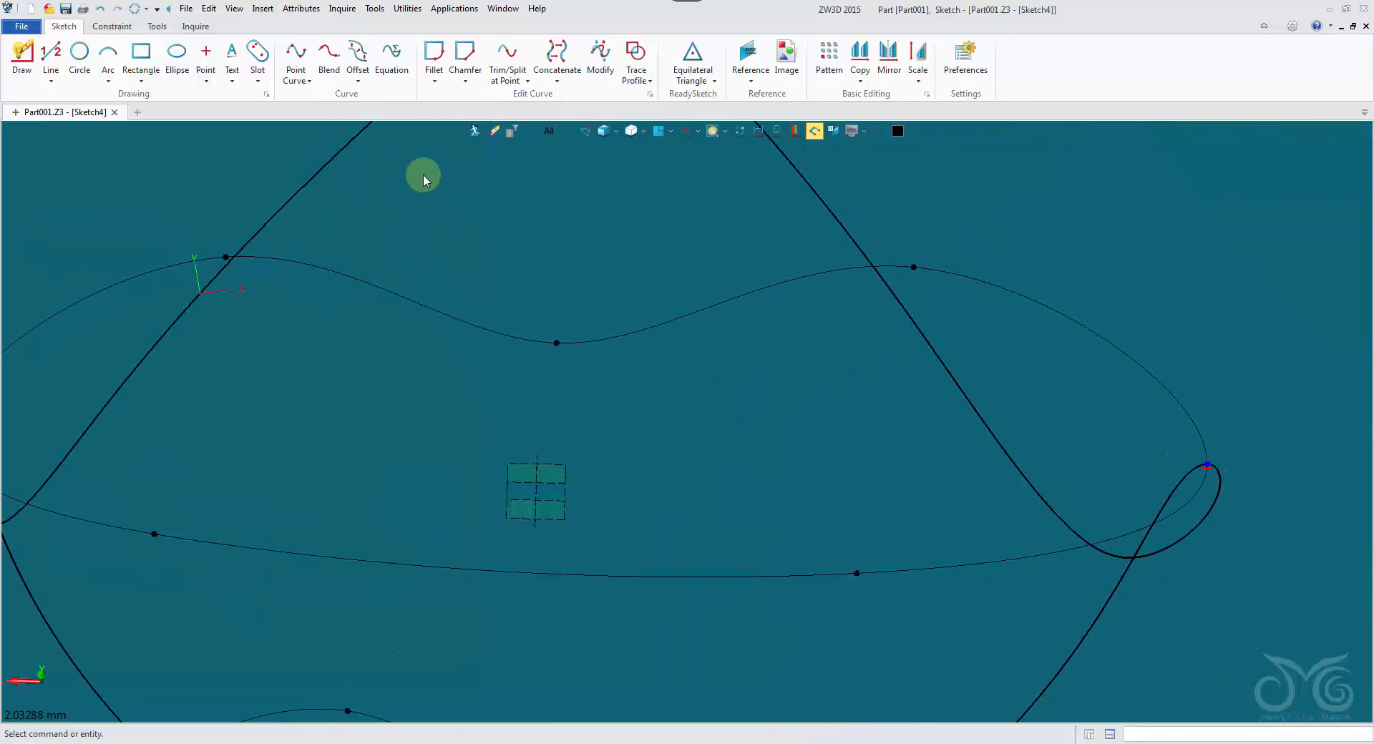
Exit the middle section sketch, replay the history, and accept the Curve Mesh built from two U curves and three V curves
click(476, 129)
click(54, 678)
click(87, 708)
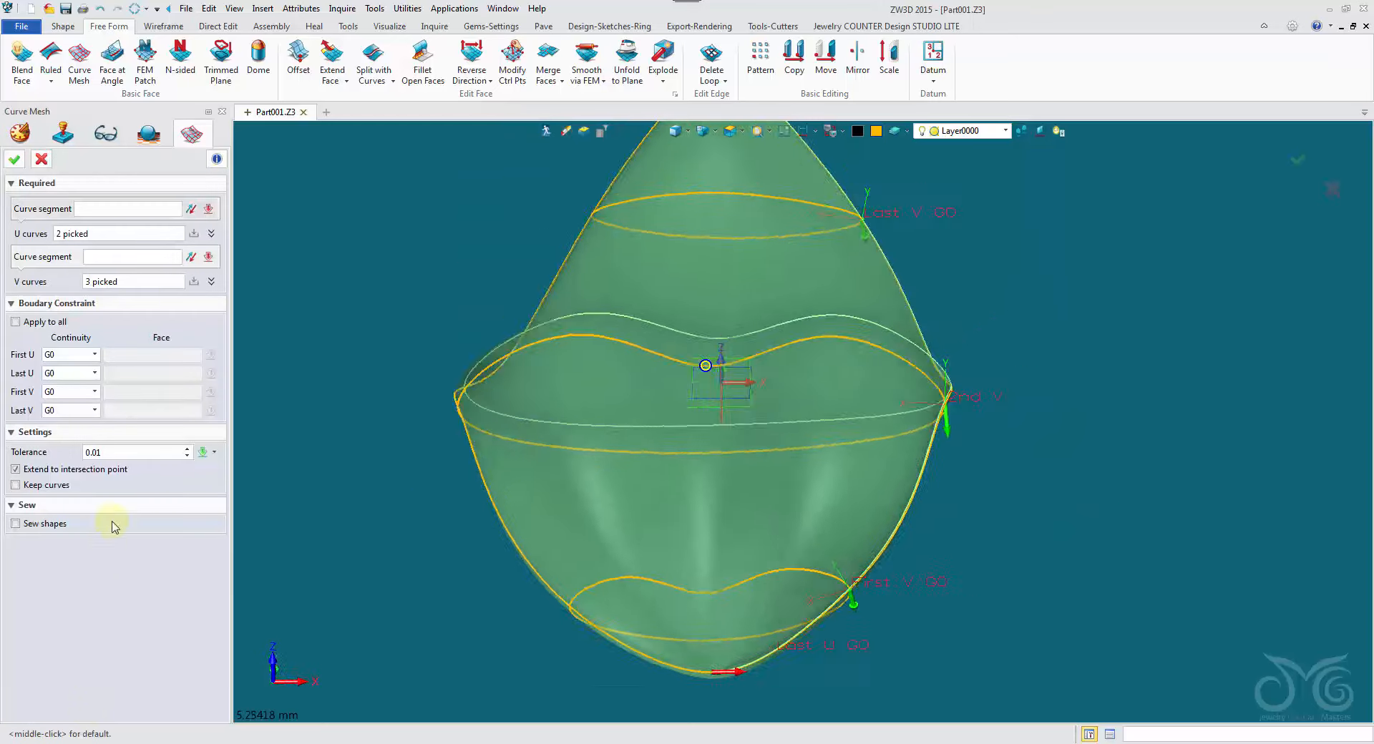
click(14, 158)
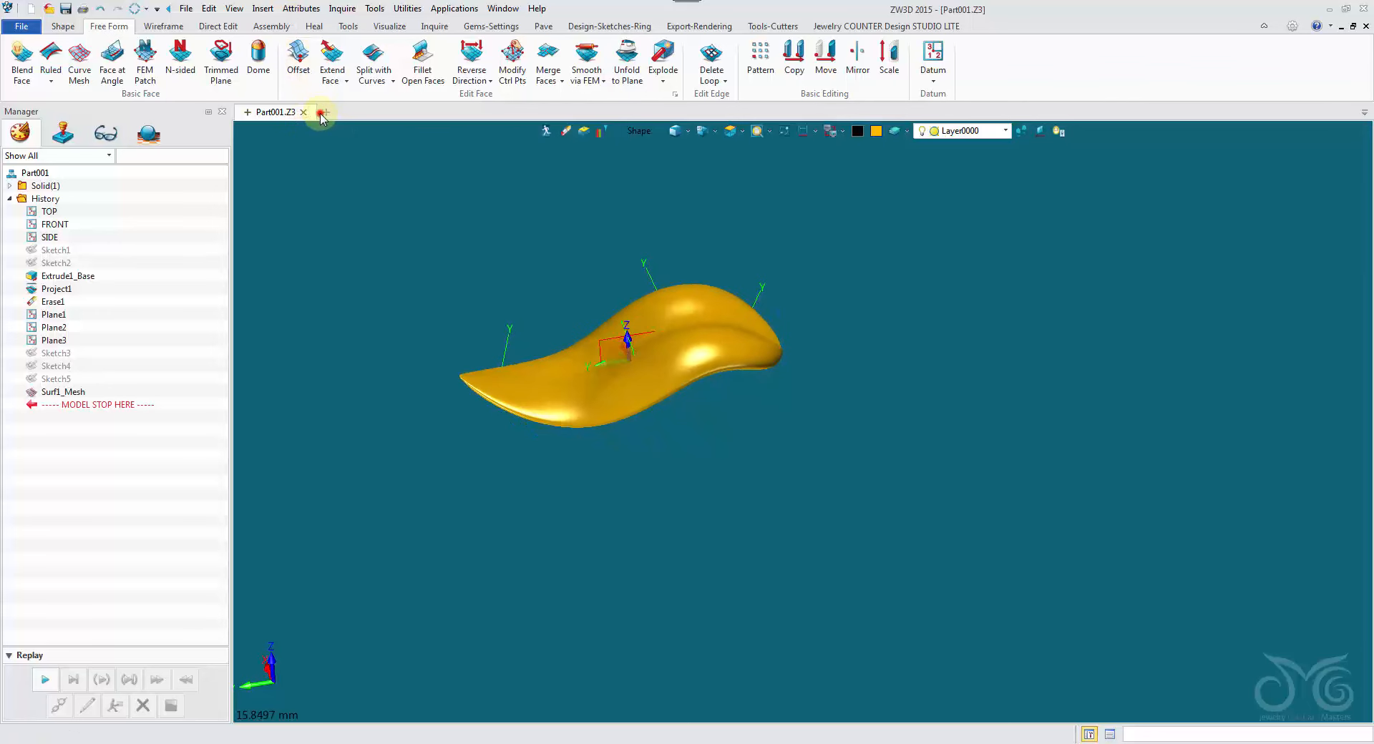
Create a new Part/Assembly file named Curve_Mesh_Ring from the BasicClosed_Solitaire template
click(324, 114)
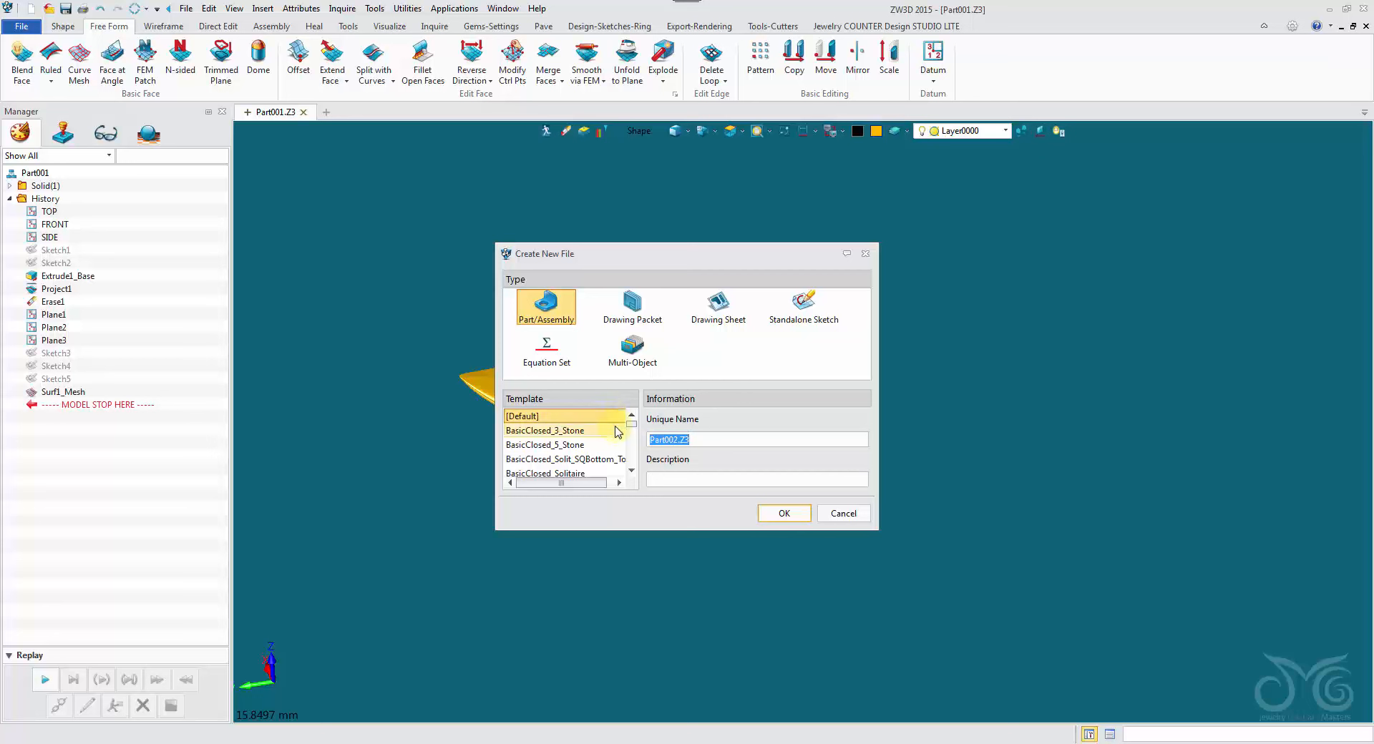
click(601, 473)
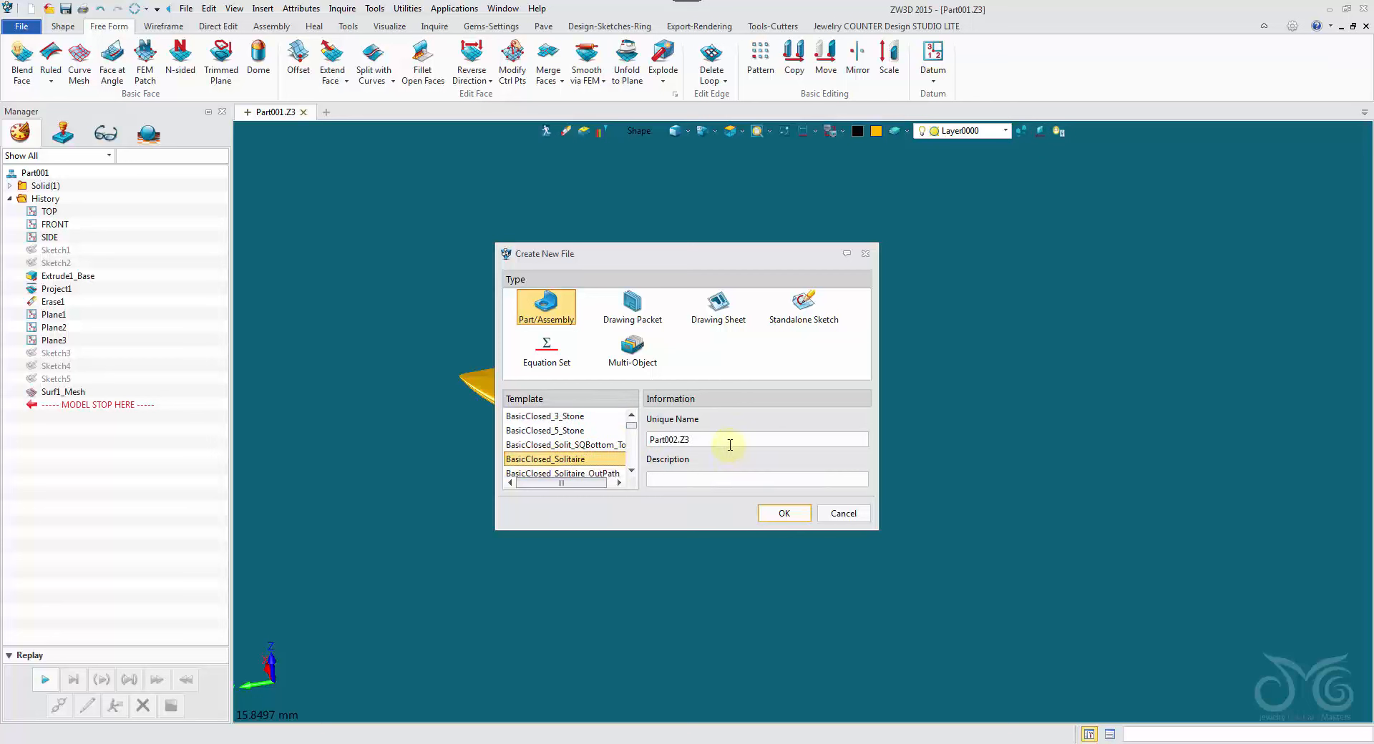
click(723, 444)
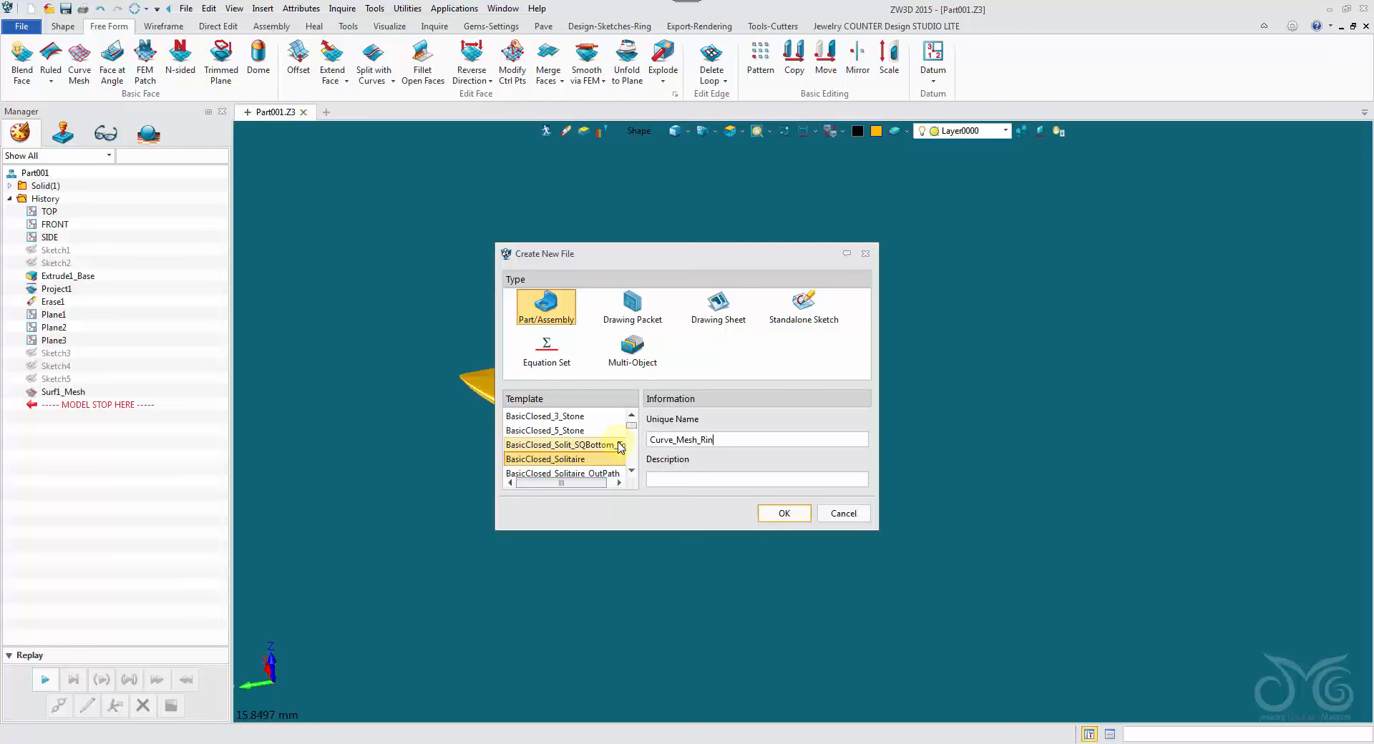
click(778, 511)
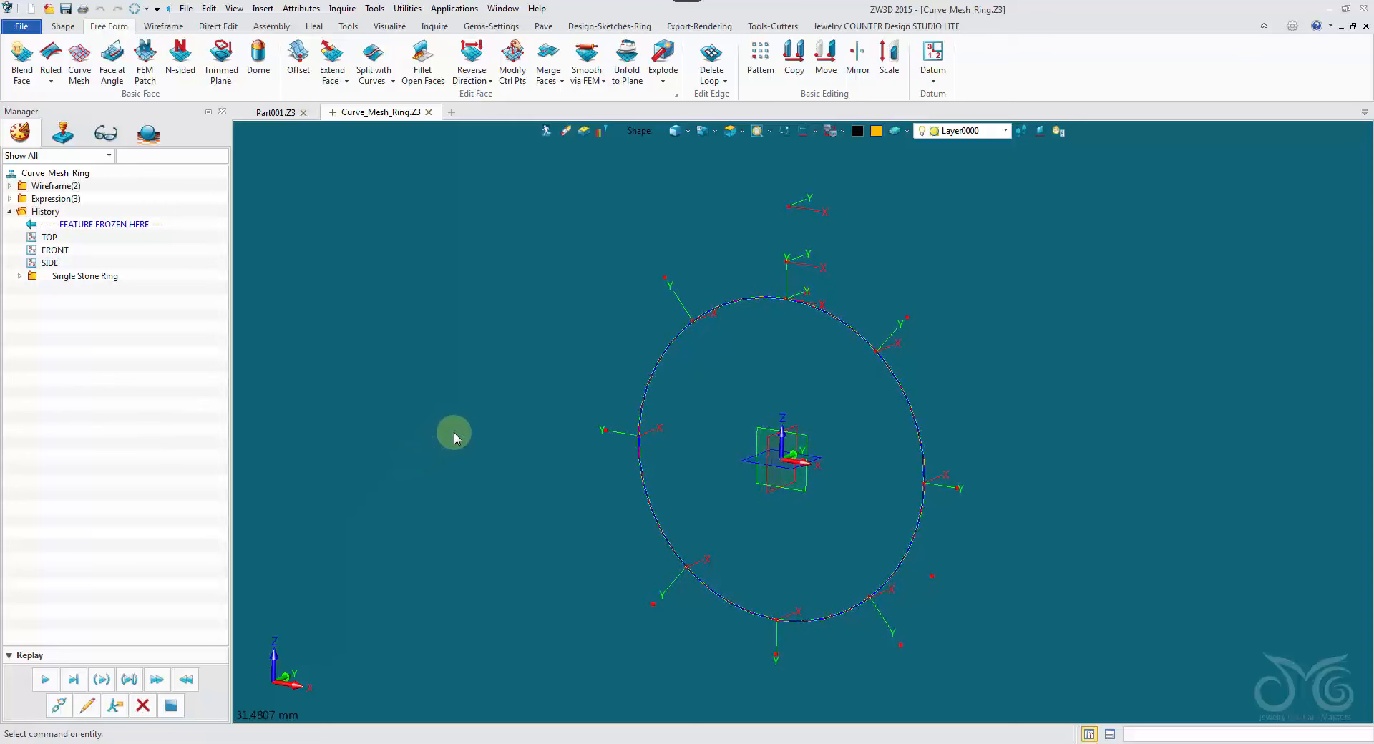
Expand the Single Stone Ring history, show the template's dimensions, and add the variable Ring_Finger_Offset with the expression 7
click(18, 276)
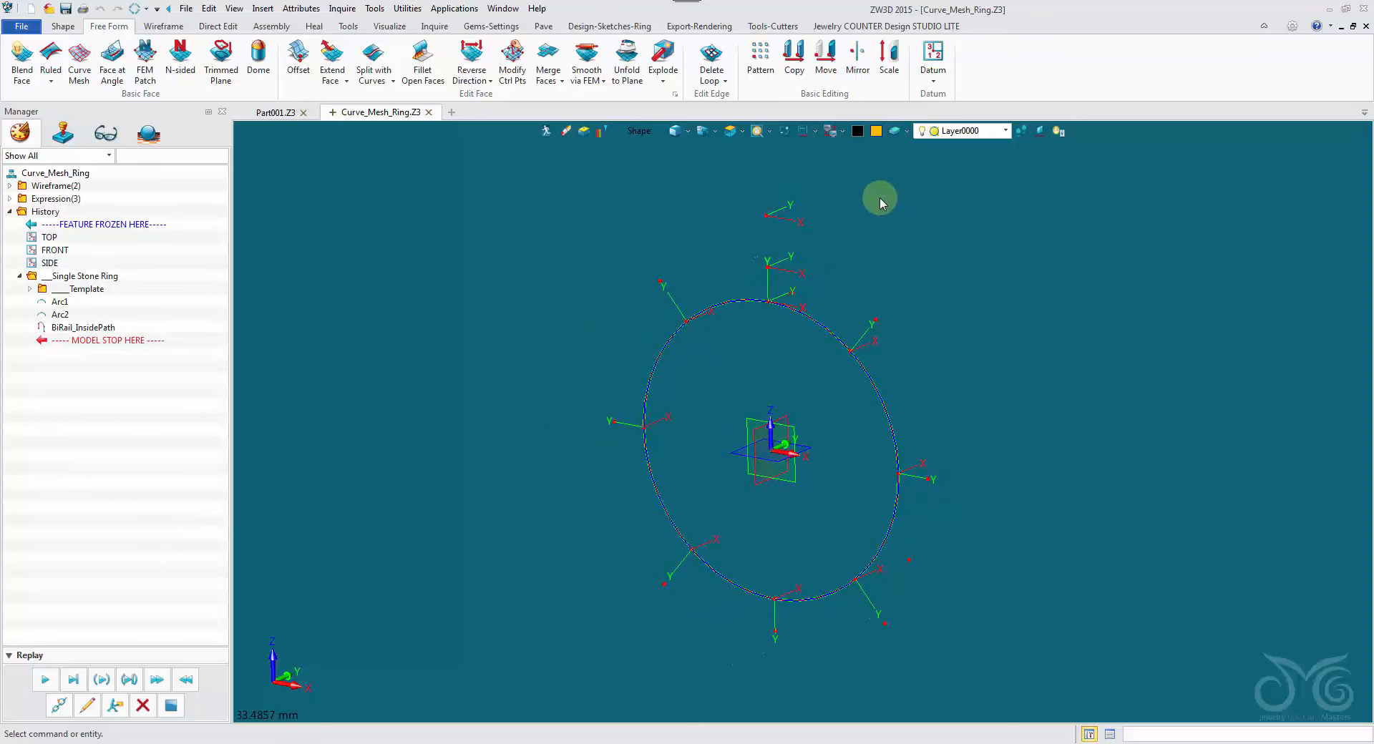
click(802, 131)
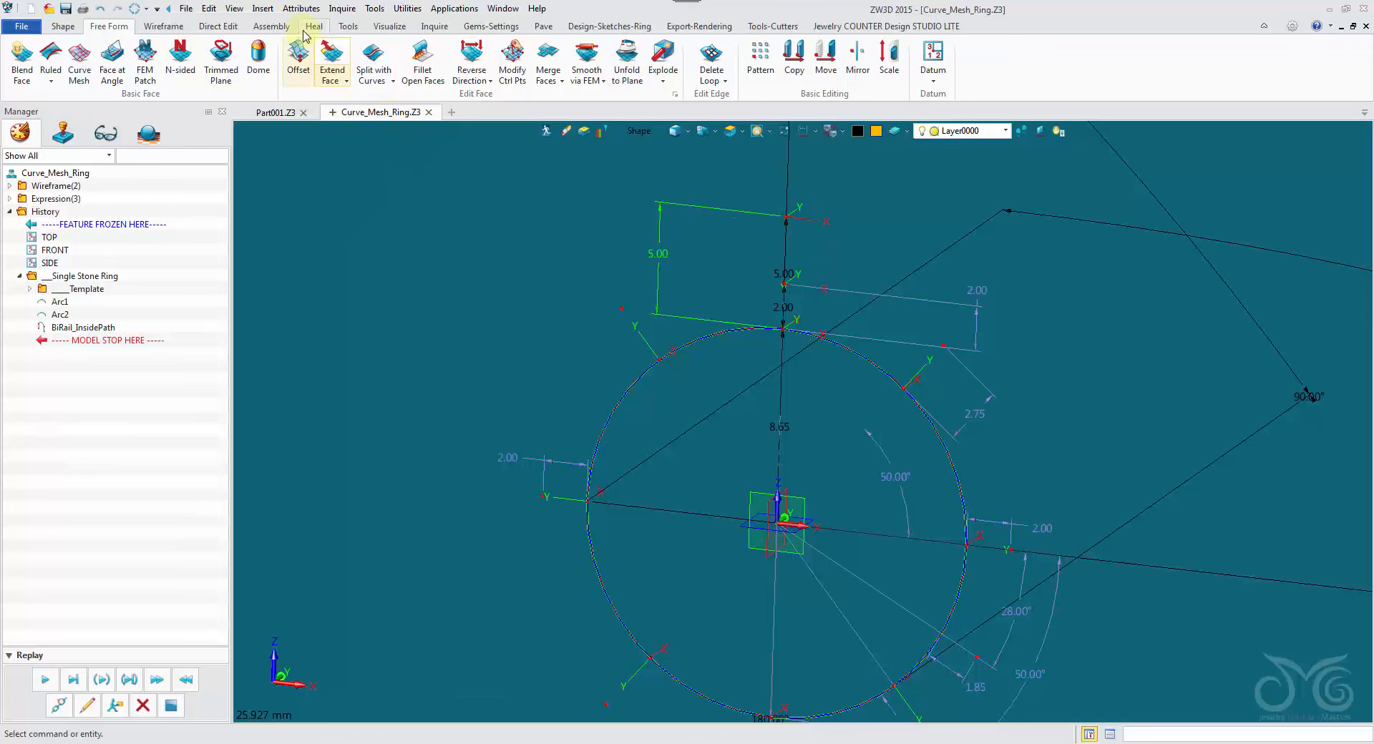
click(275, 10)
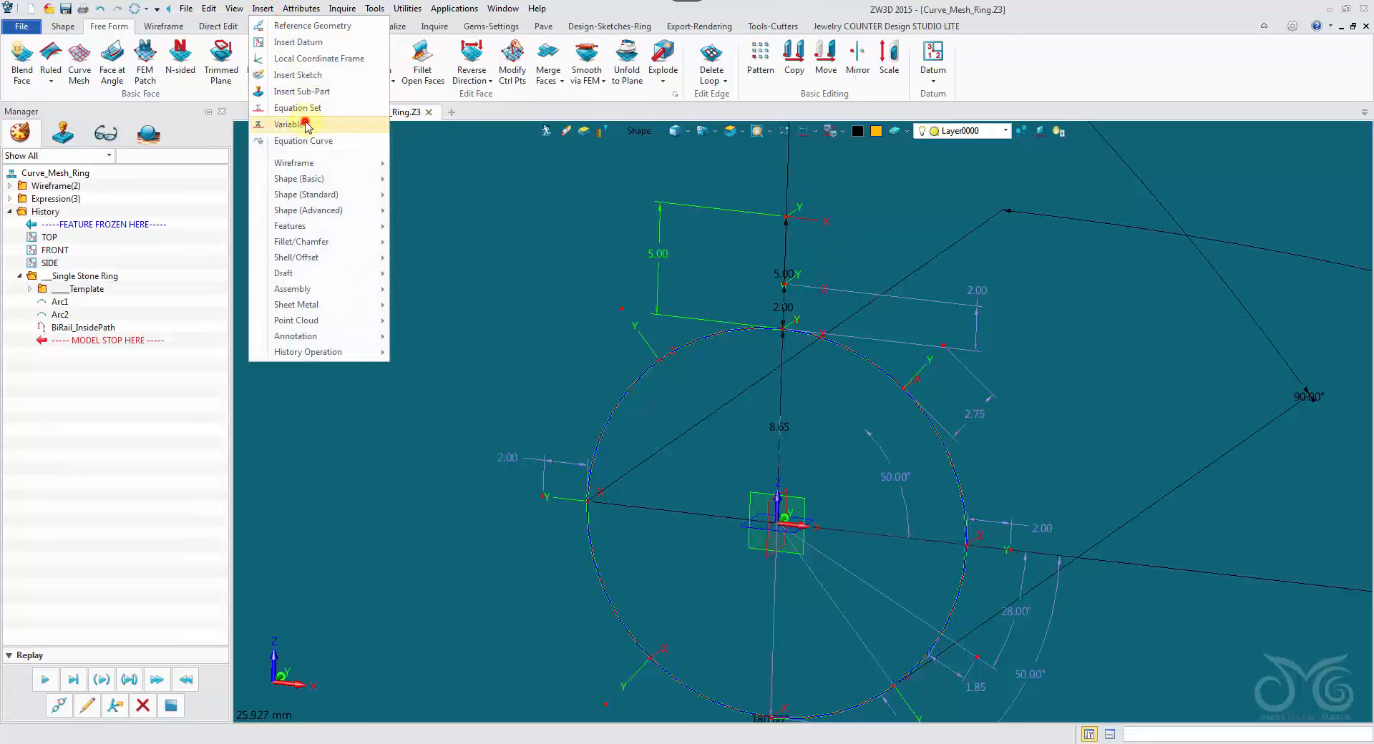
click(304, 118)
drag(624, 327, 309, 217)
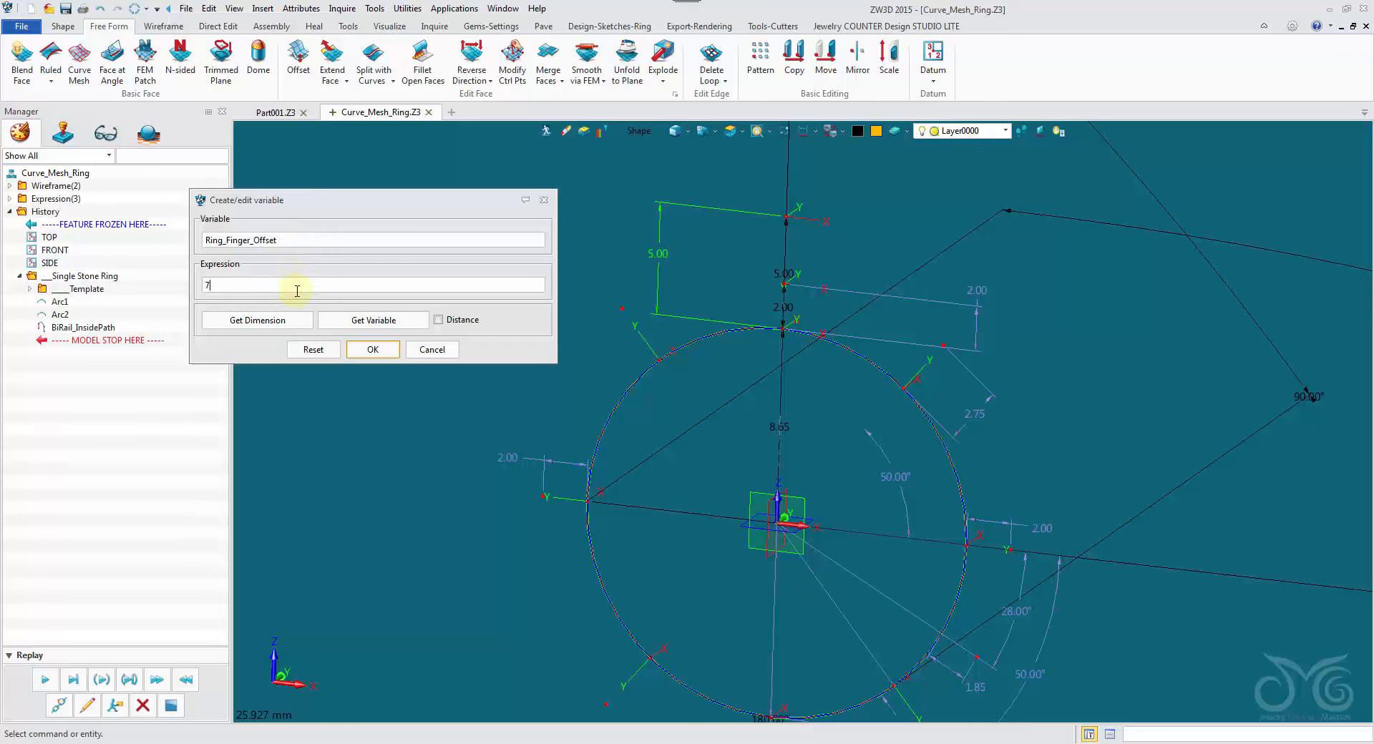
click(363, 349)
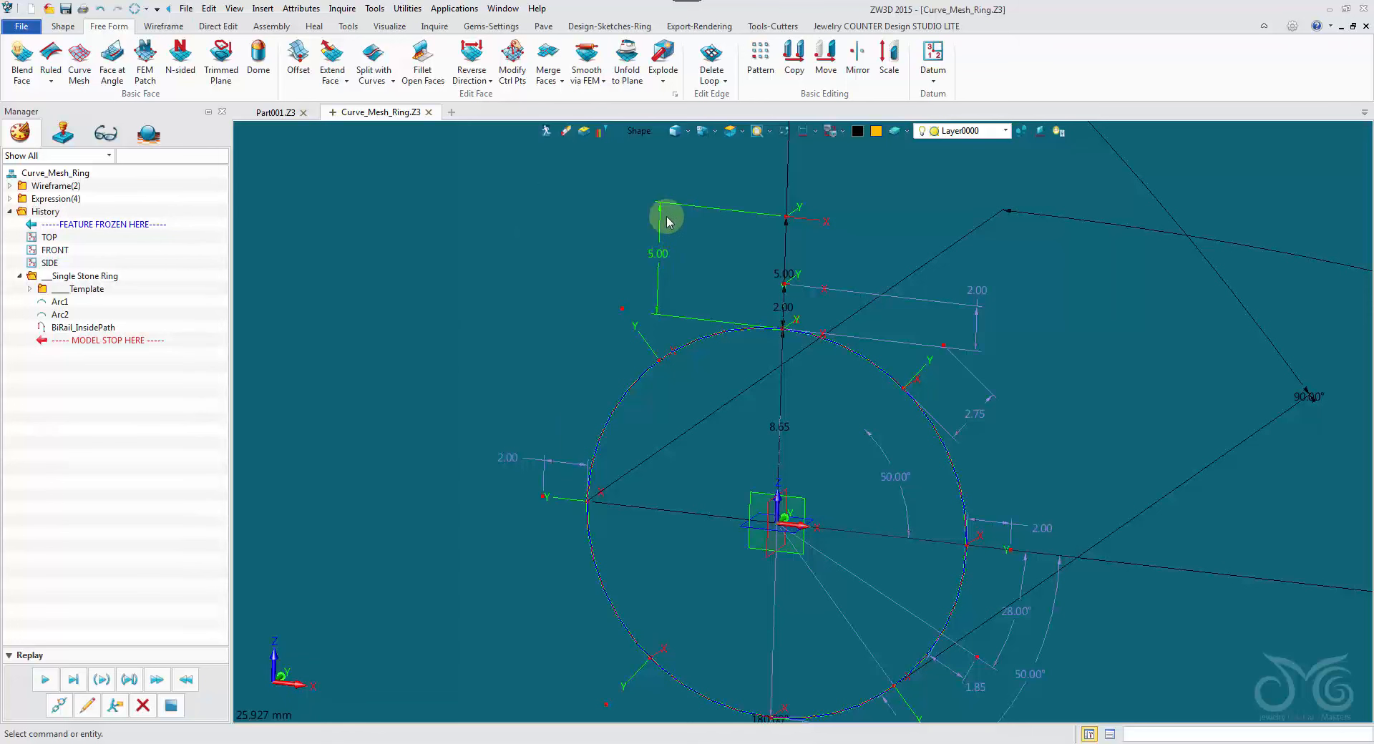
Restrict picking to dimensions and link the 5.00 offset dimension above the ring to the variable Ring_Finger_Offset
right_click(601, 193)
click(547, 184)
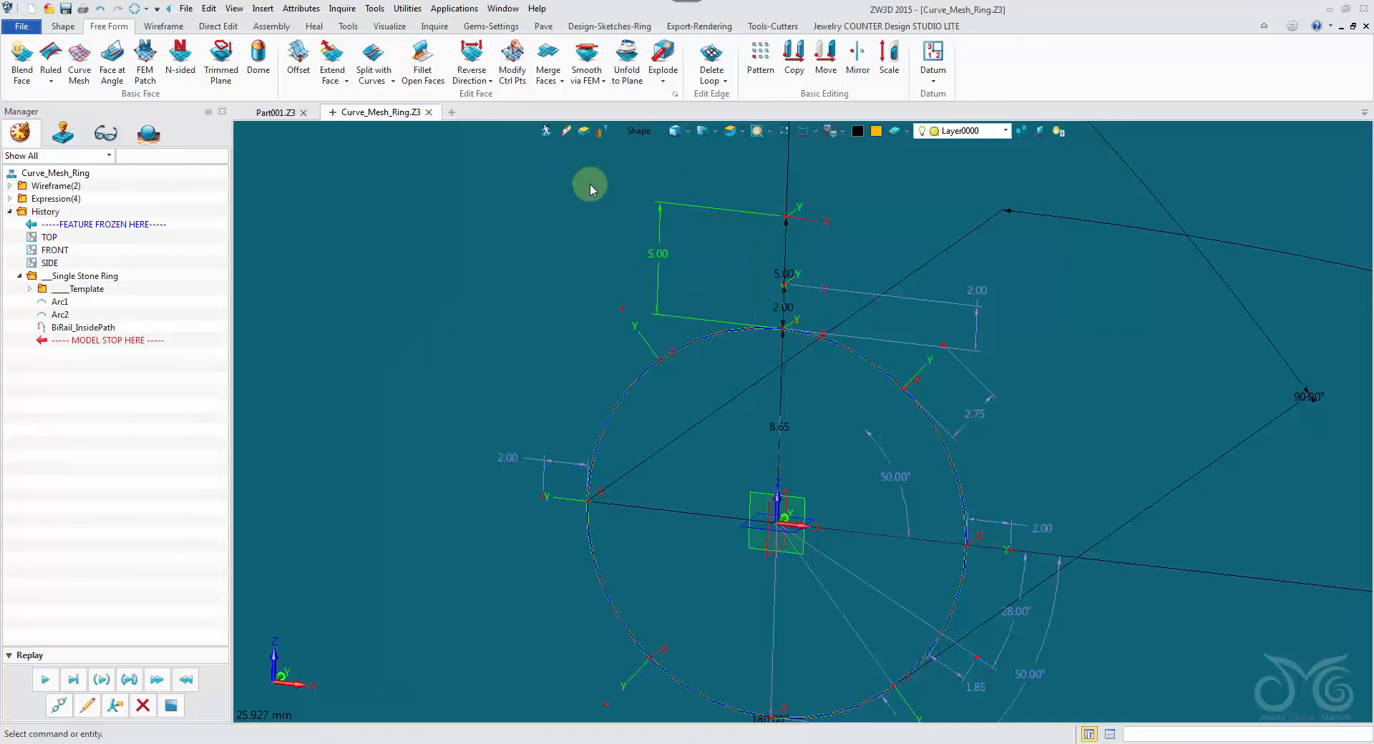
click(640, 131)
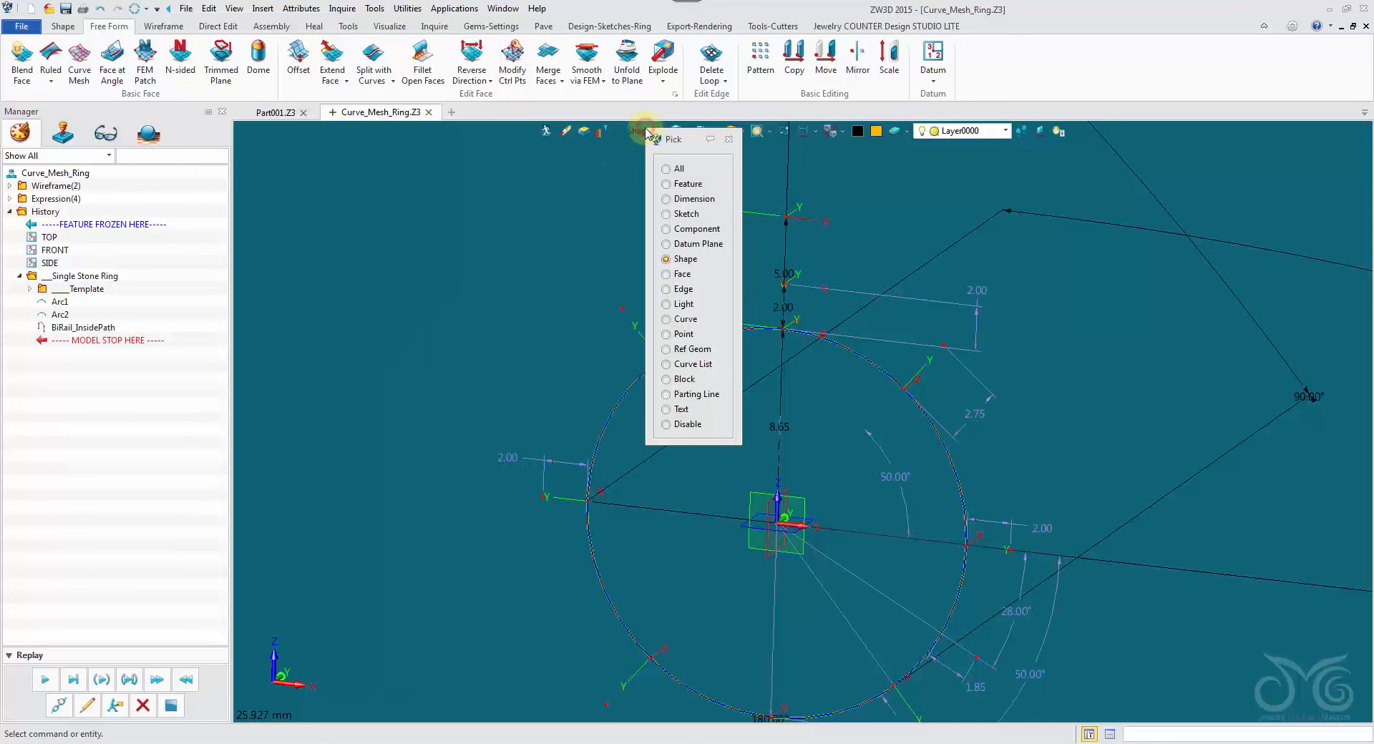
click(682, 201)
double_click(656, 245)
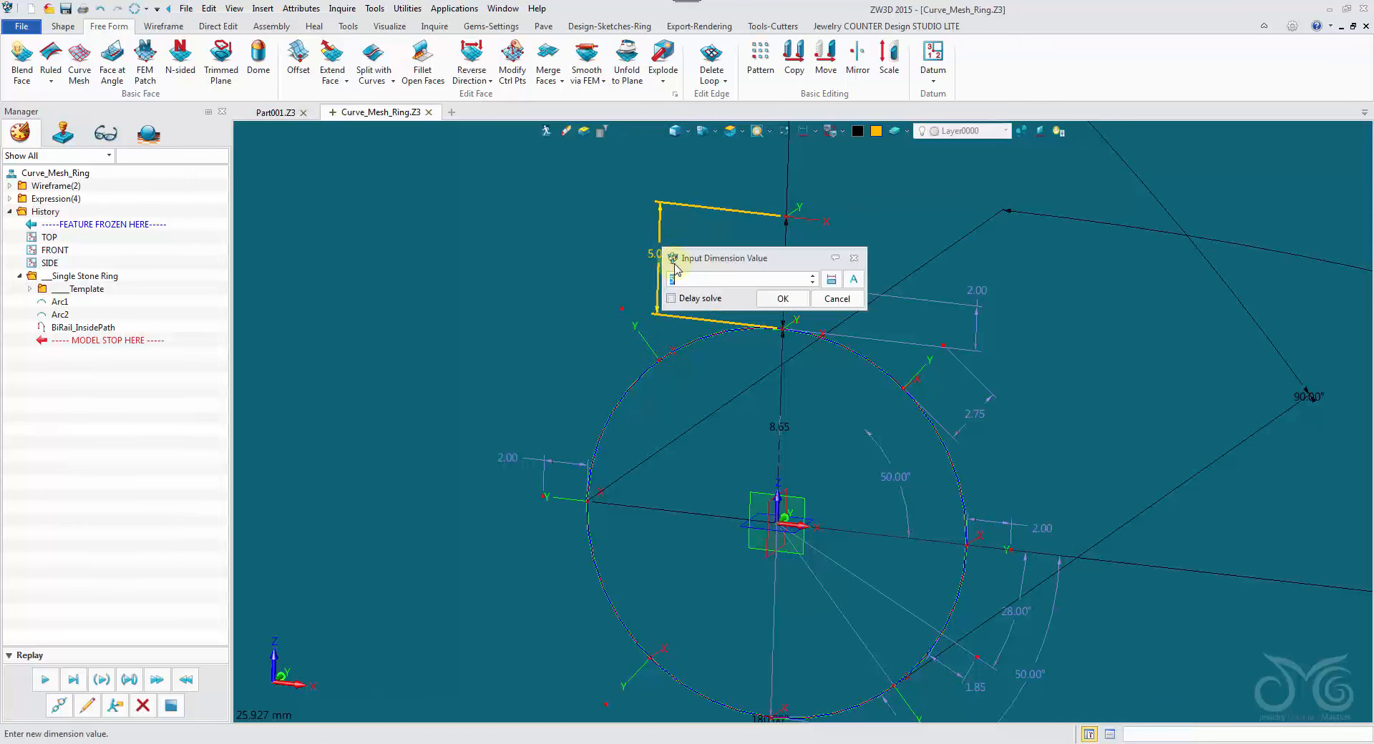
click(851, 281)
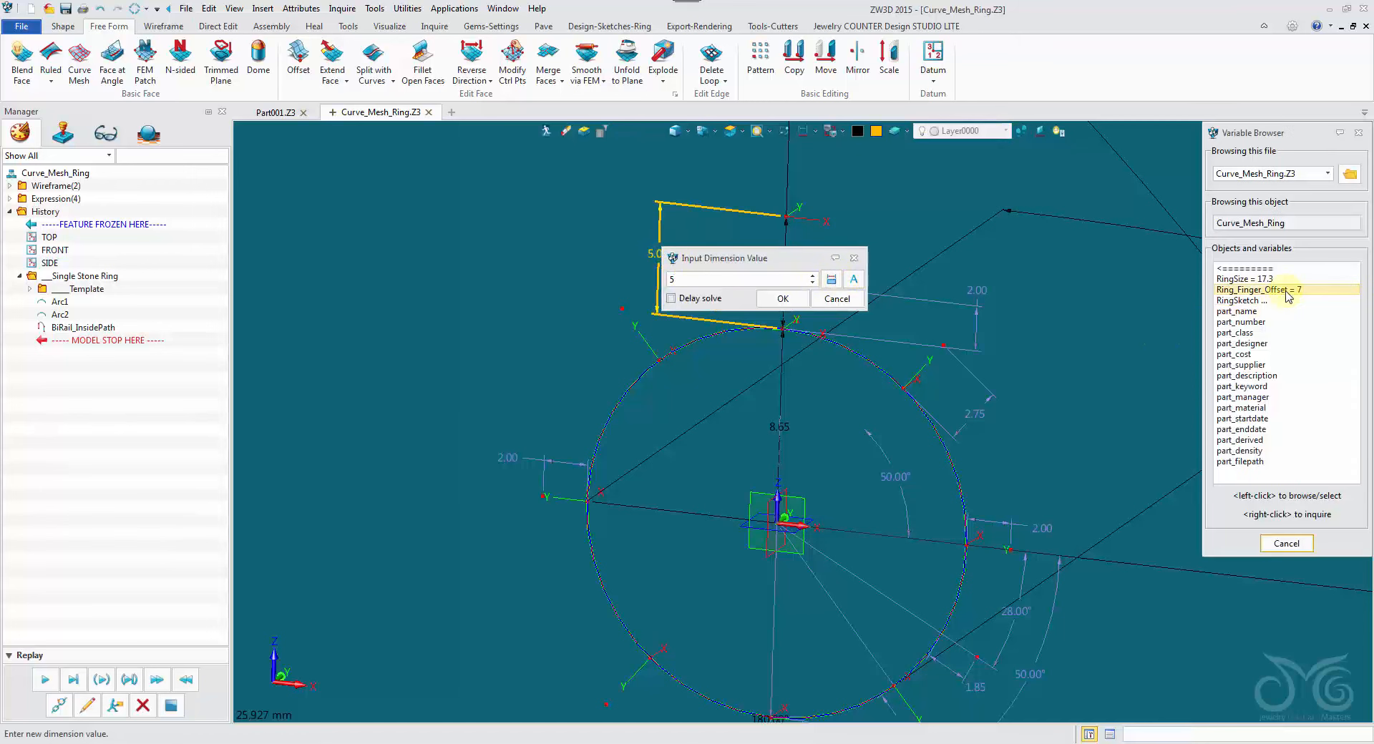
click(783, 298)
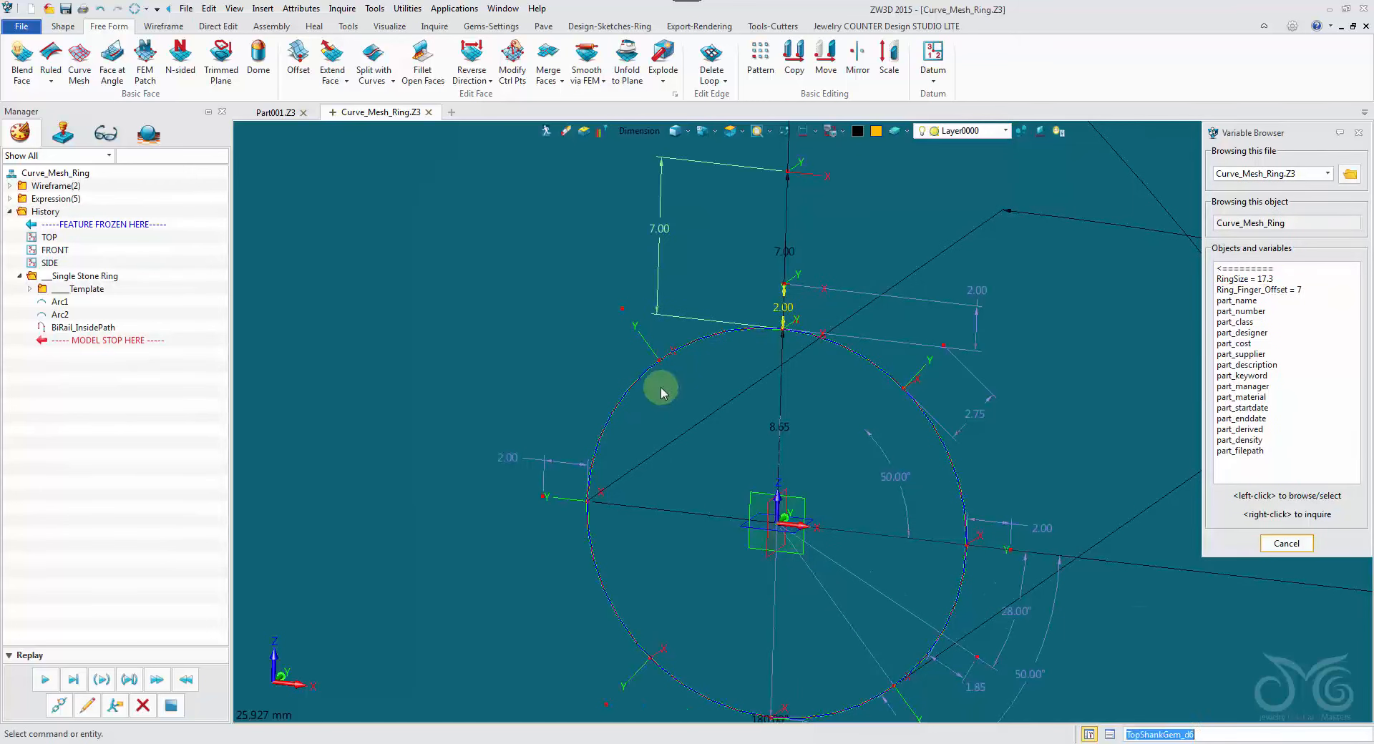
Add the variables Top_Sketch_Width with the expression 8 and Top_Sketch_Arc_Radius with the expression 2
middle_drag(605, 379, 523, 349)
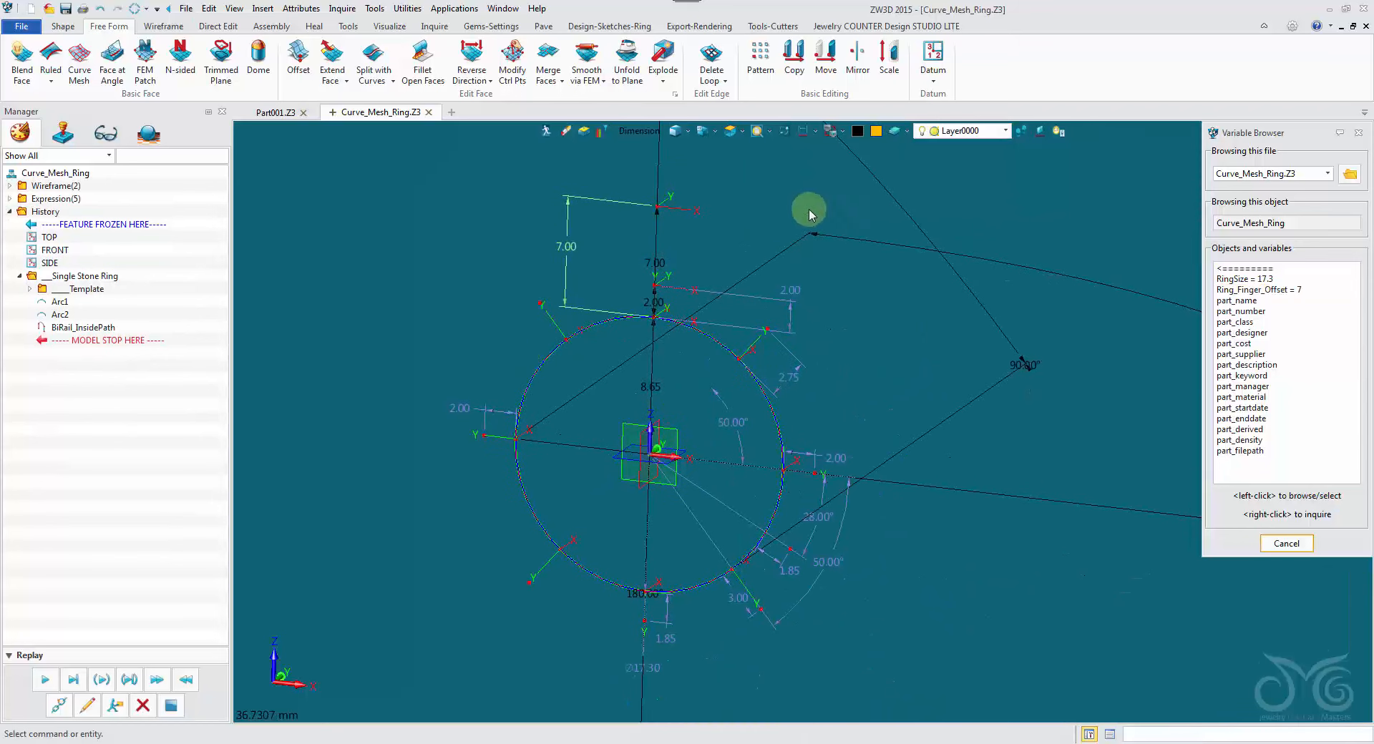
middle_drag(812, 205, 818, 210)
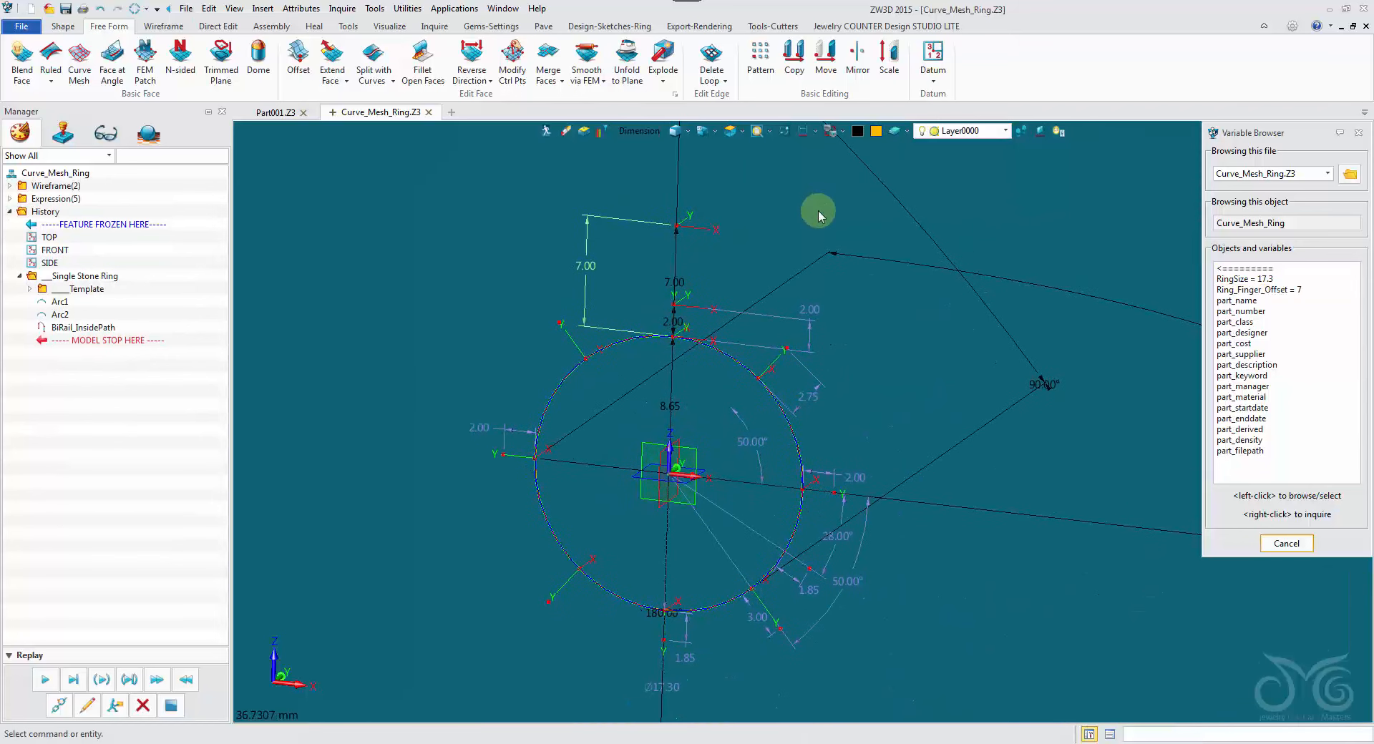
click(263, 7)
click(290, 133)
drag(558, 304, 205, 171)
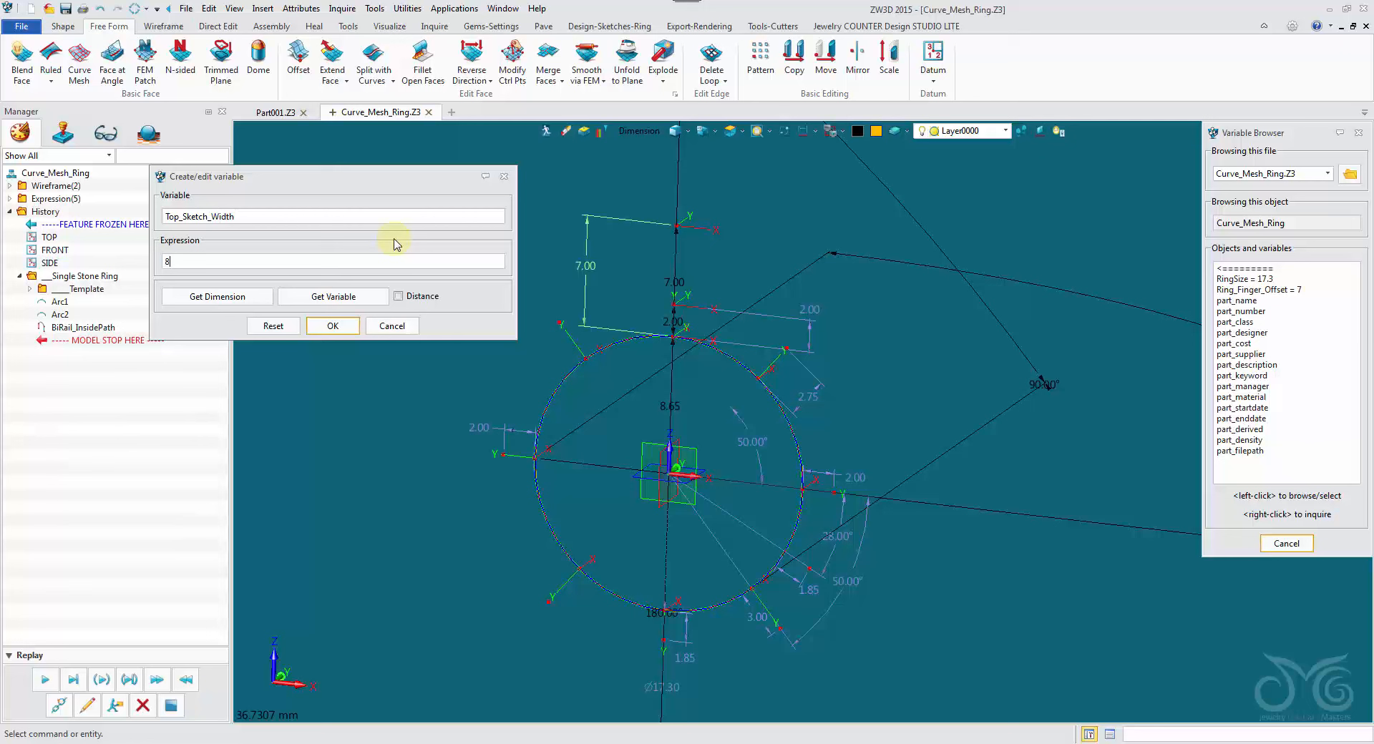
click(356, 328)
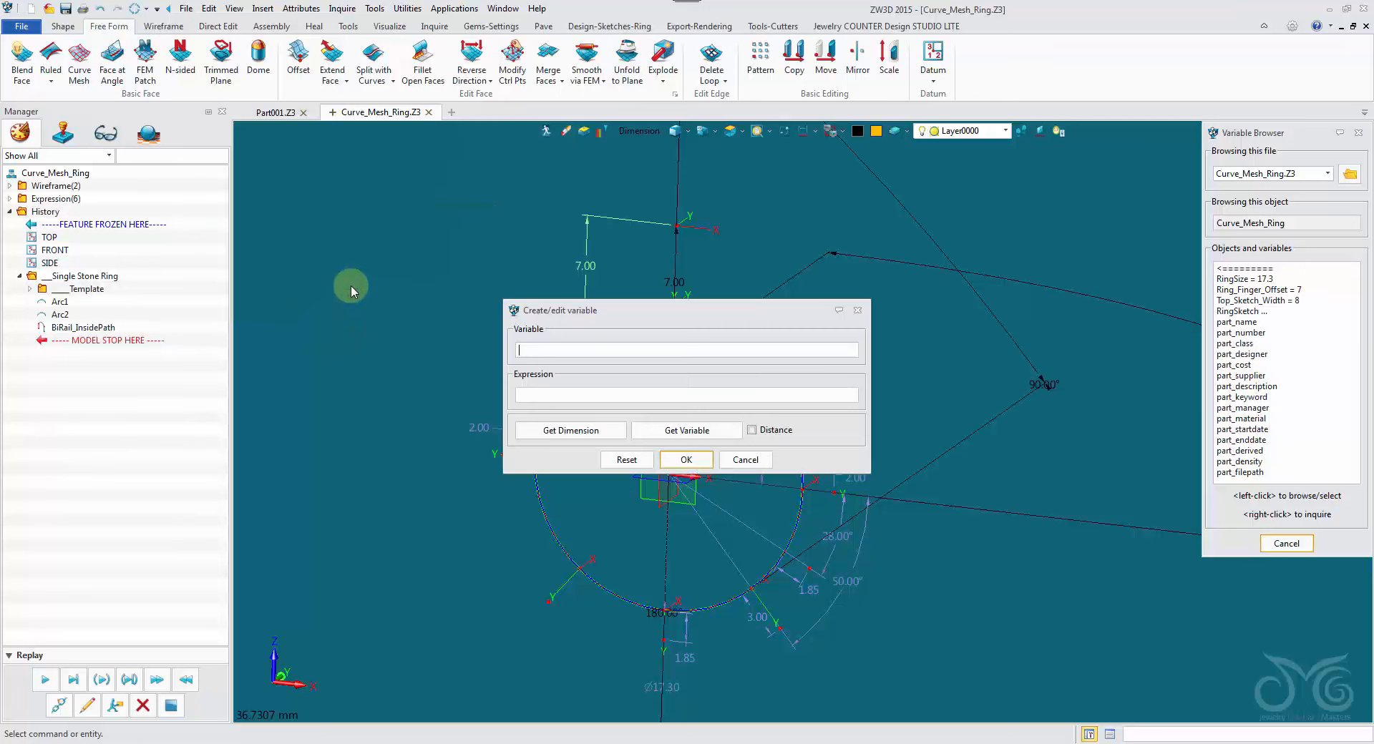
drag(614, 318, 273, 169)
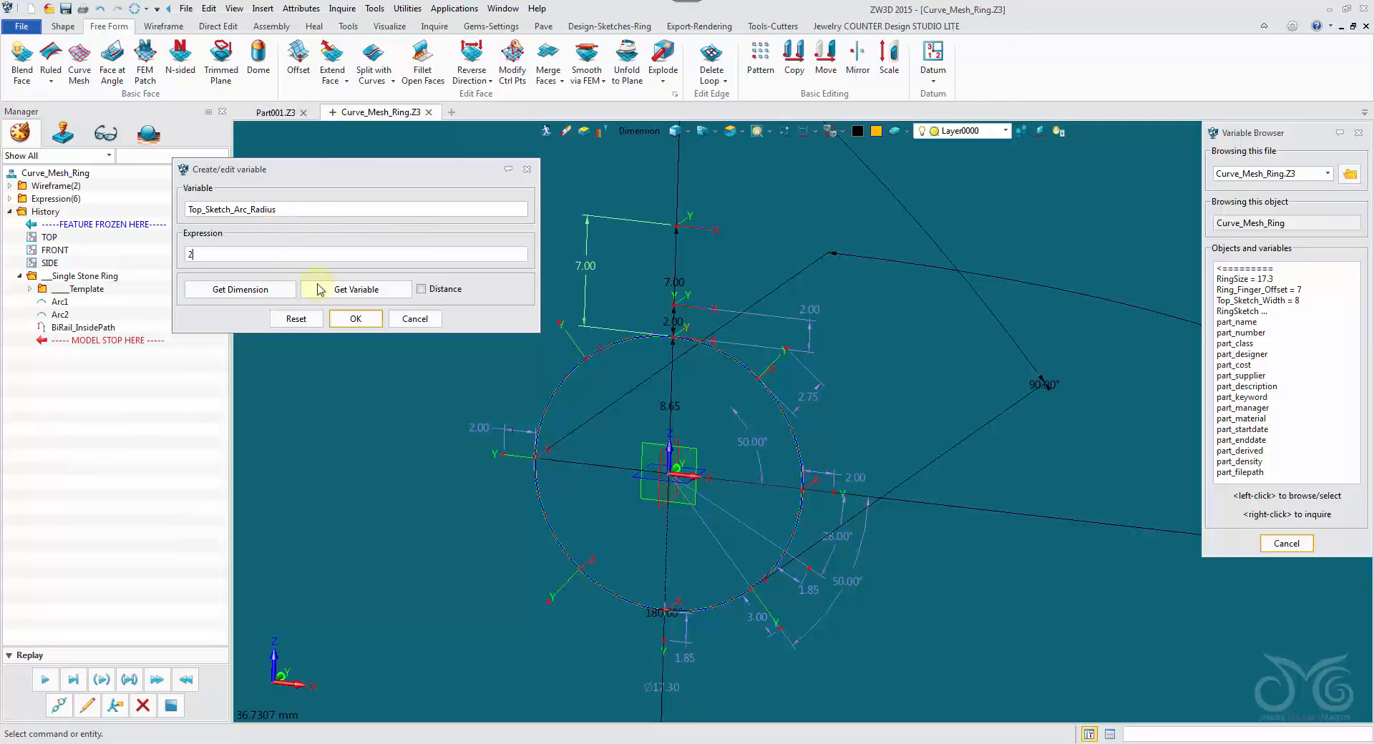
click(356, 318)
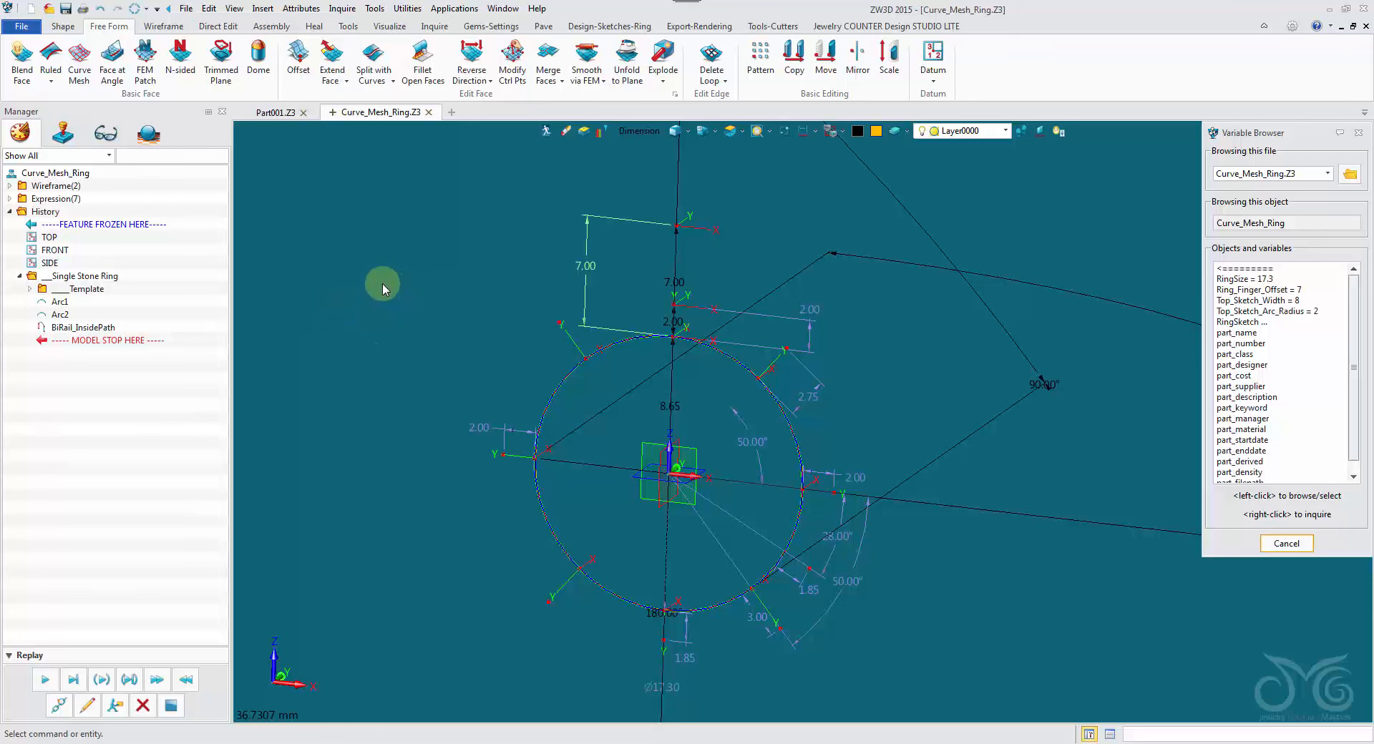
Insert a sketch on the CenterGem plane above the ring and hide the geometry outside the sketch
right_click(402, 174)
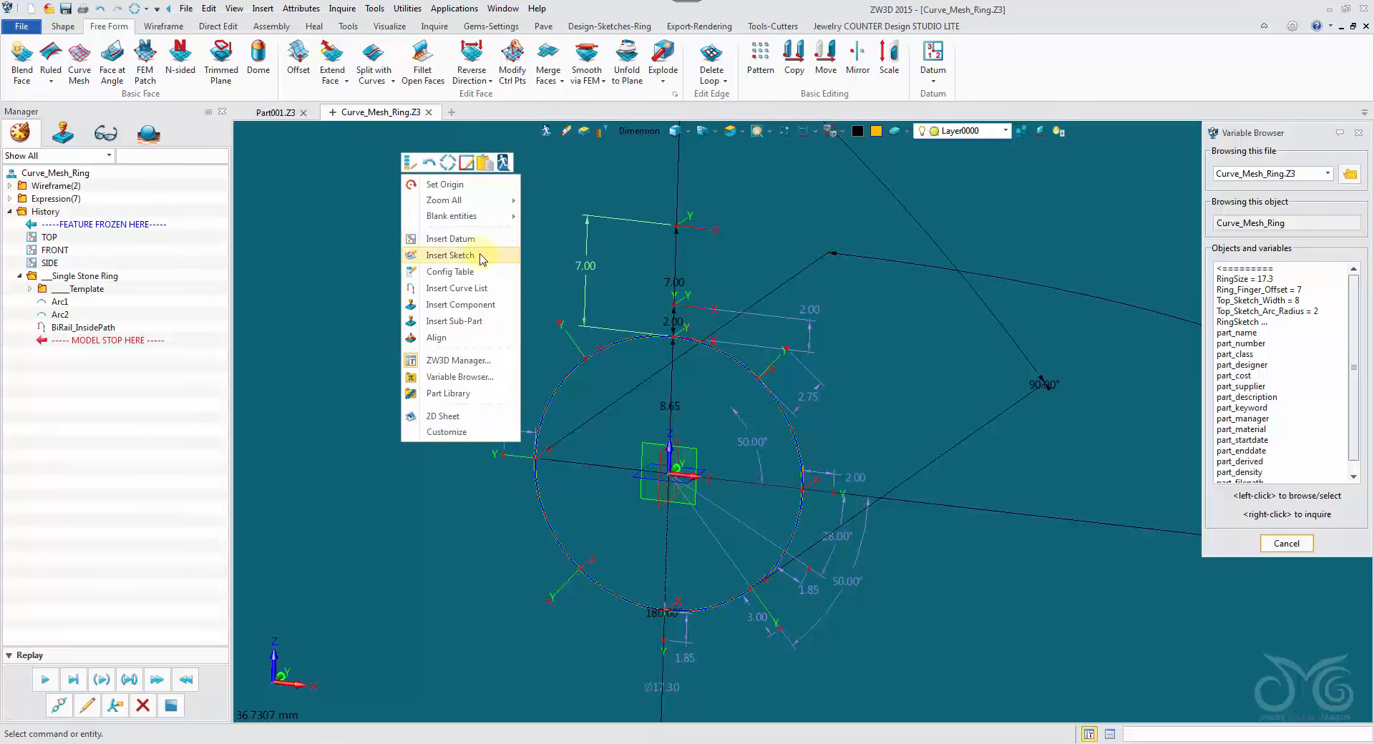
click(452, 255)
click(700, 229)
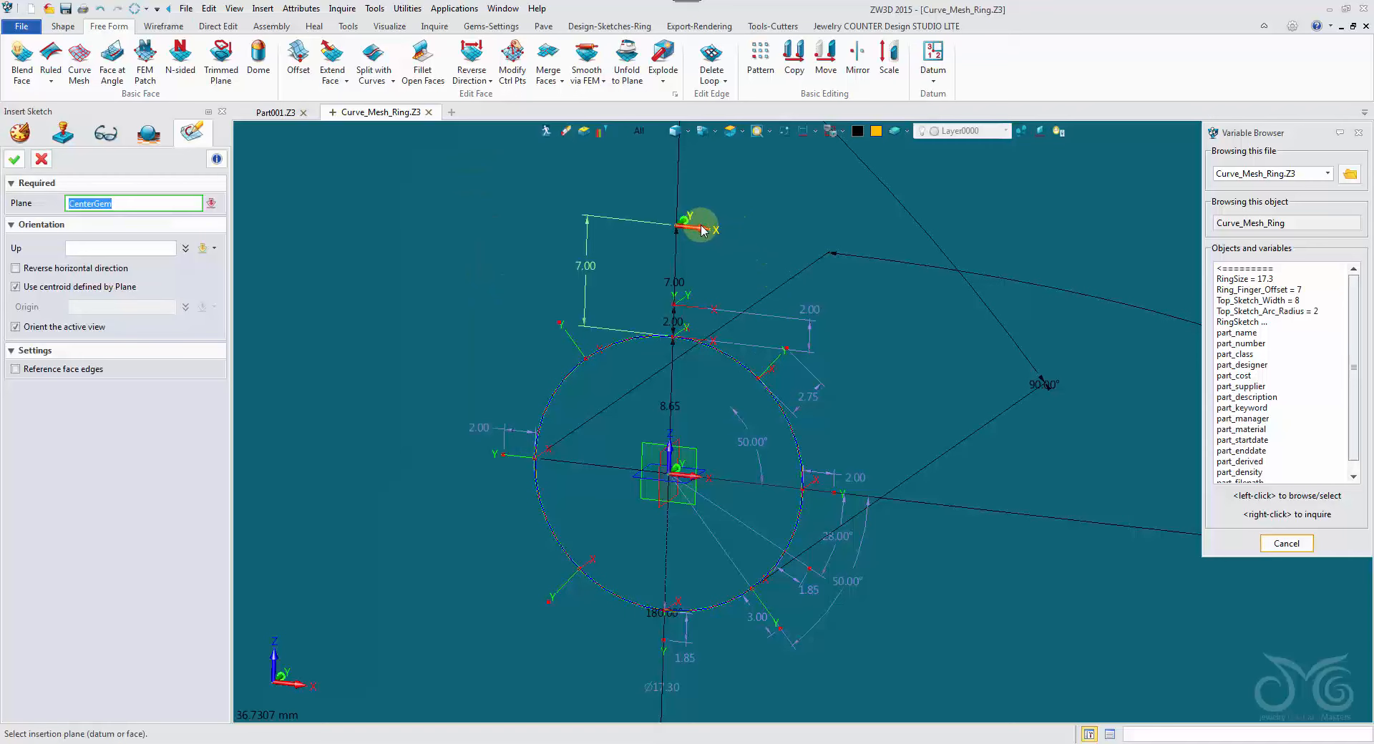
click(15, 160)
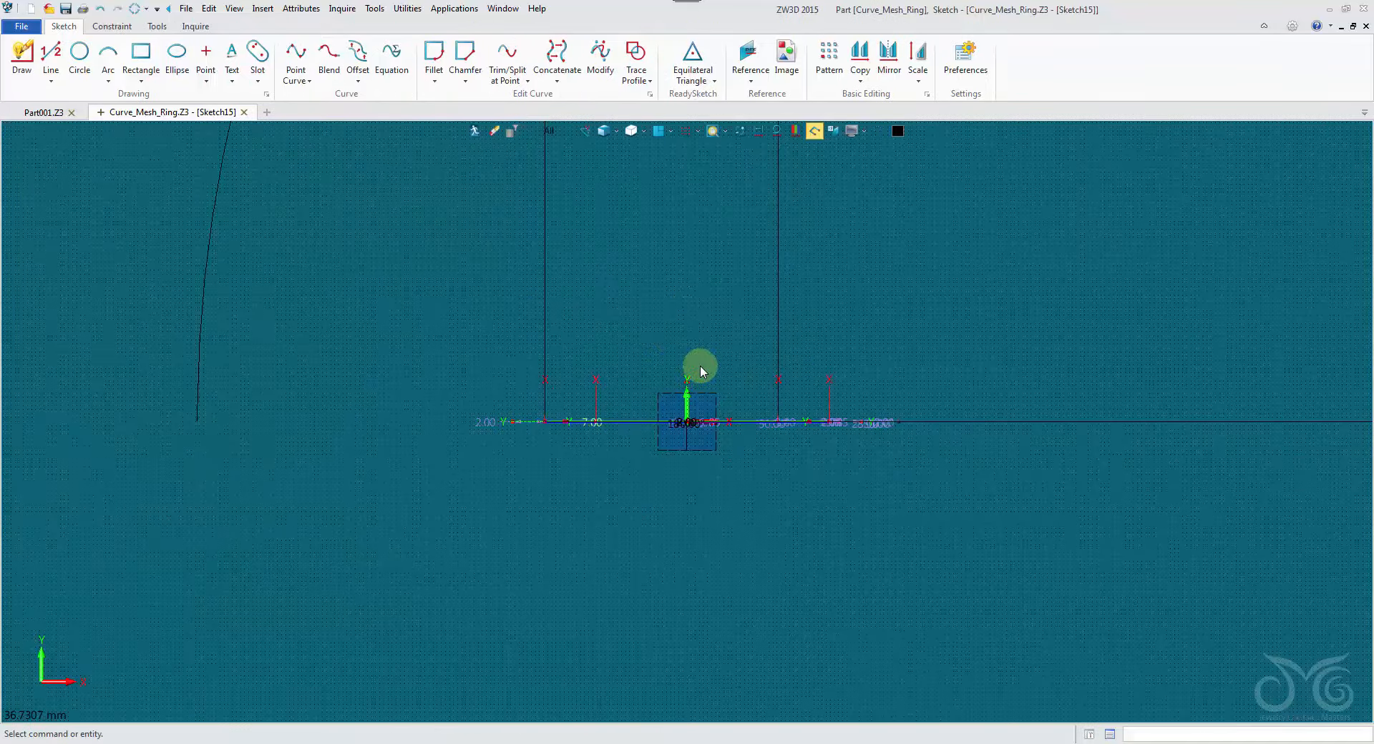
scroll(700, 366, up, 4)
click(744, 136)
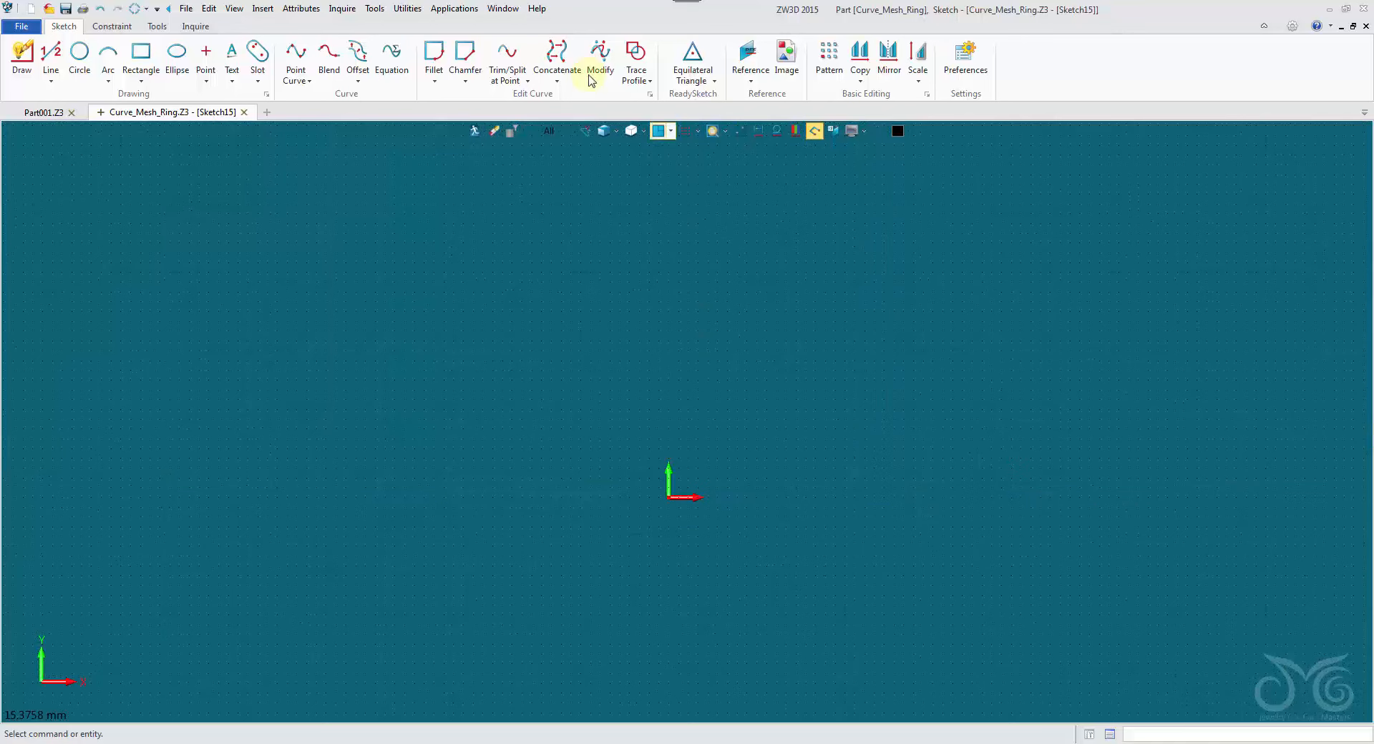
Draw a horizontal line about 8.25 mm long above the sketch origin and a separate vertical line starting at -11,6
click(51, 57)
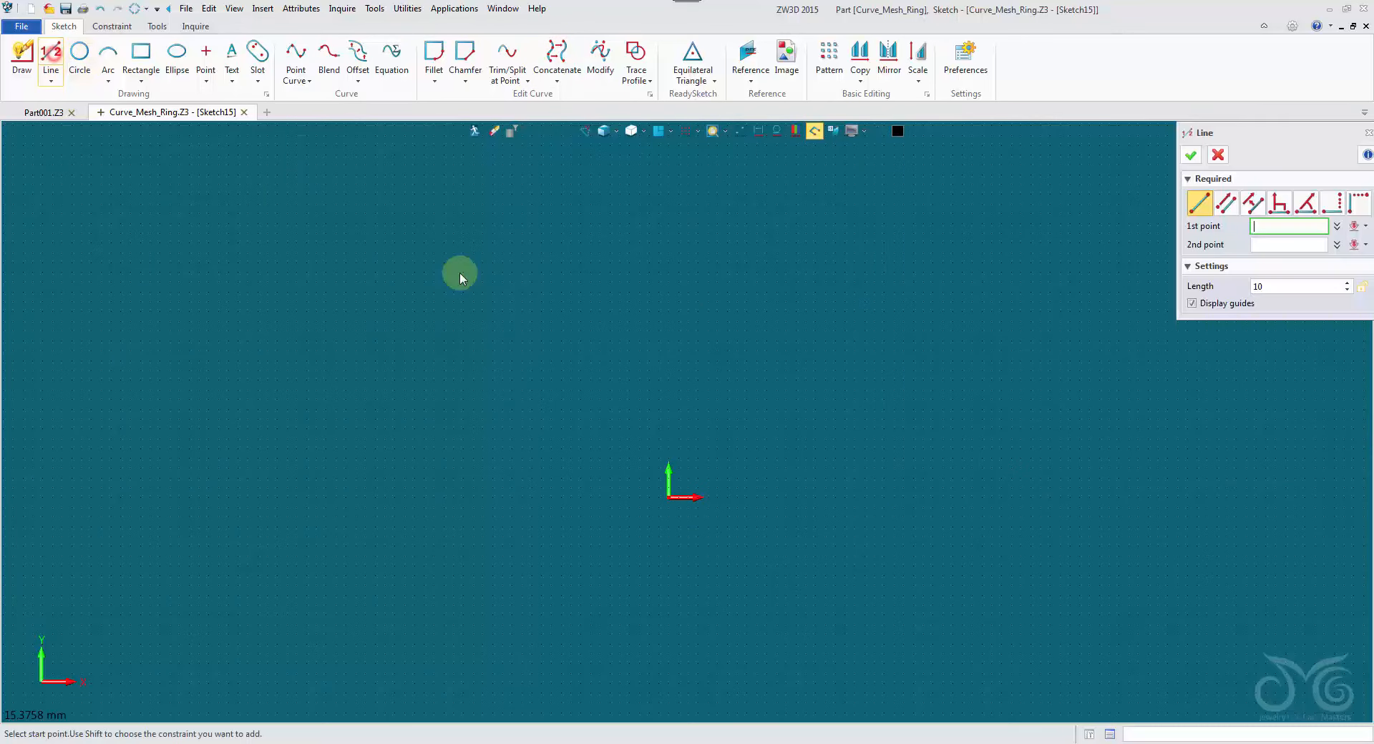
click(395, 350)
click(716, 360)
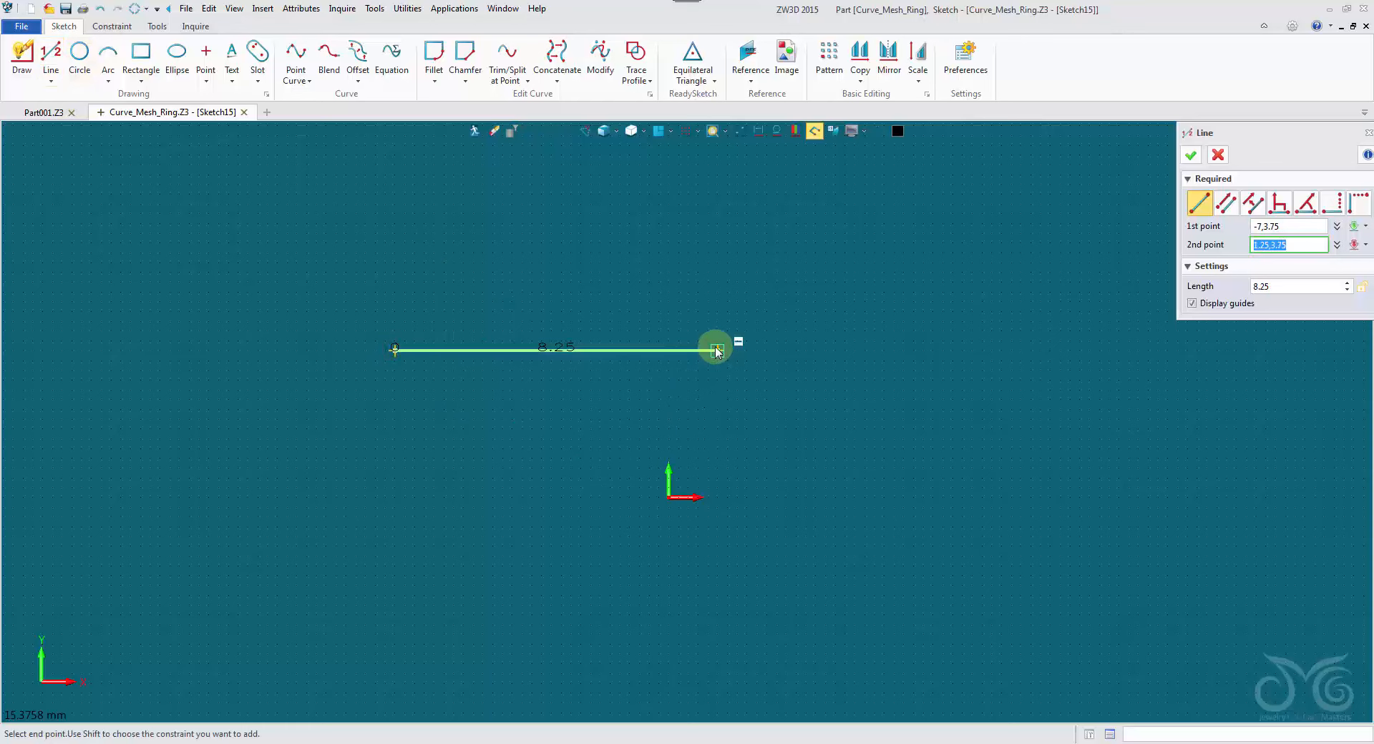
click(242, 261)
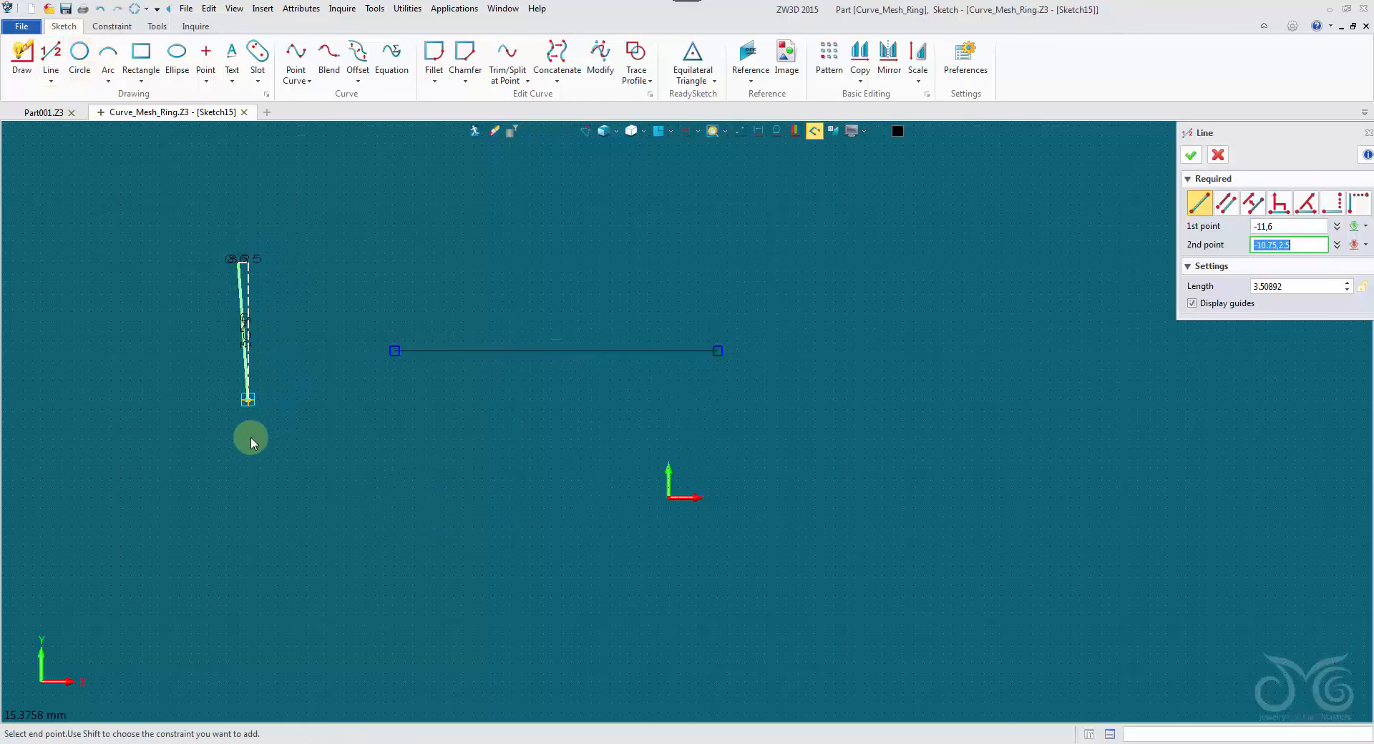
click(239, 540)
middle_click(333, 488)
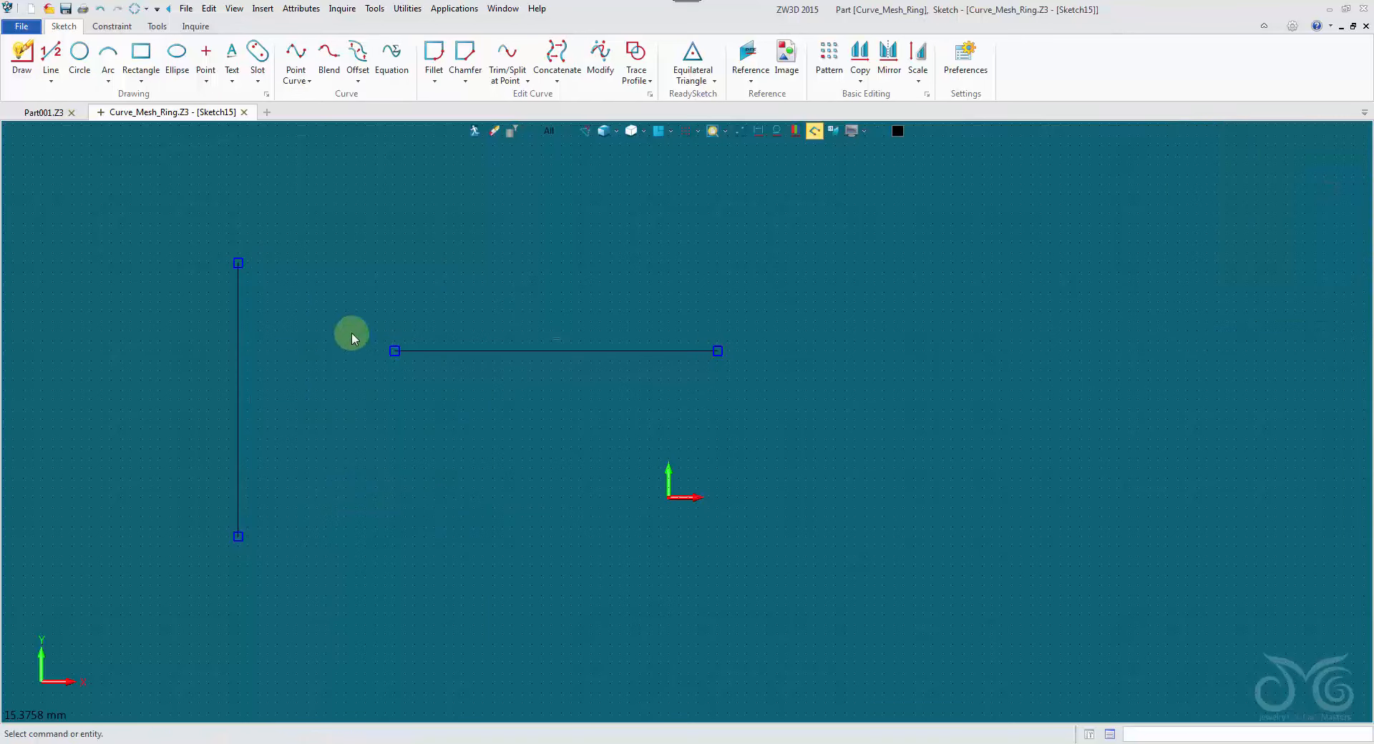
Centre both the horizontal and the vertical line on the sketch origin with Point to Midpoint constraints
click(112, 27)
click(86, 80)
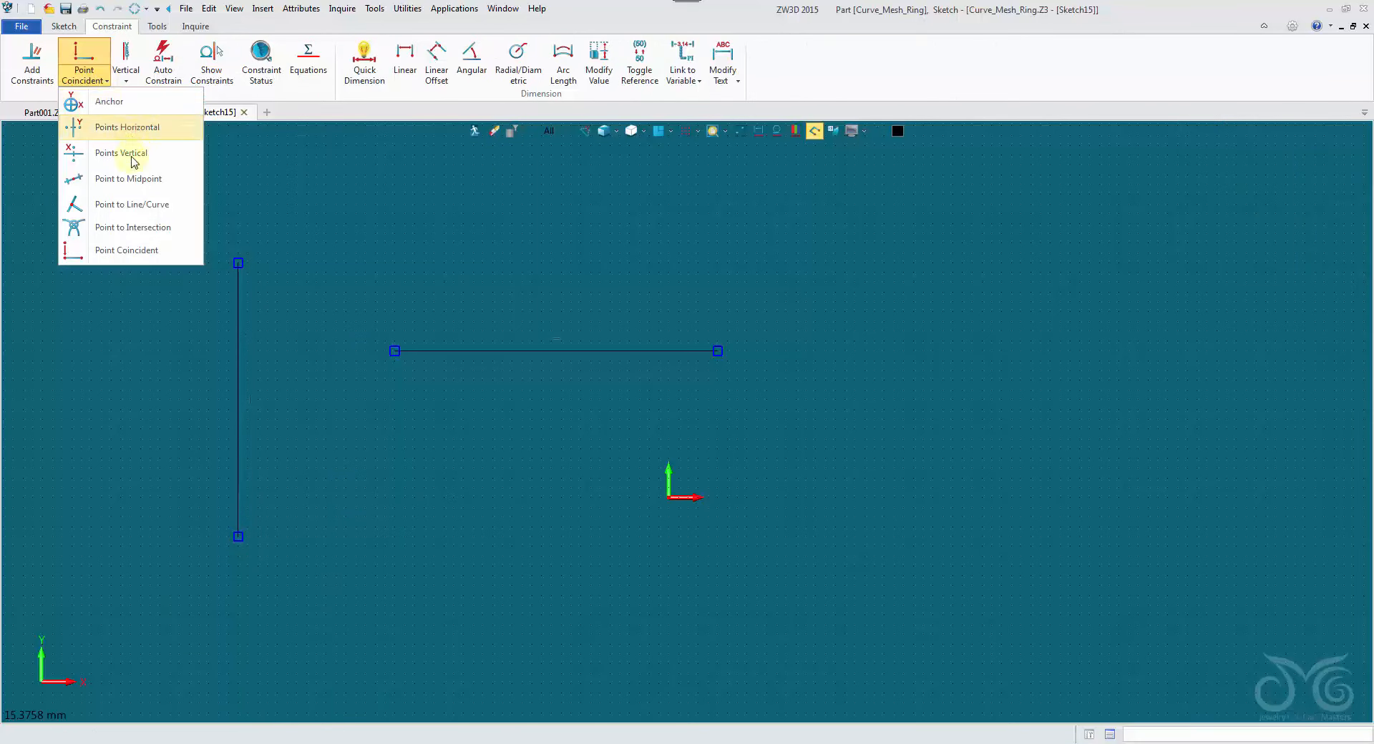
click(131, 179)
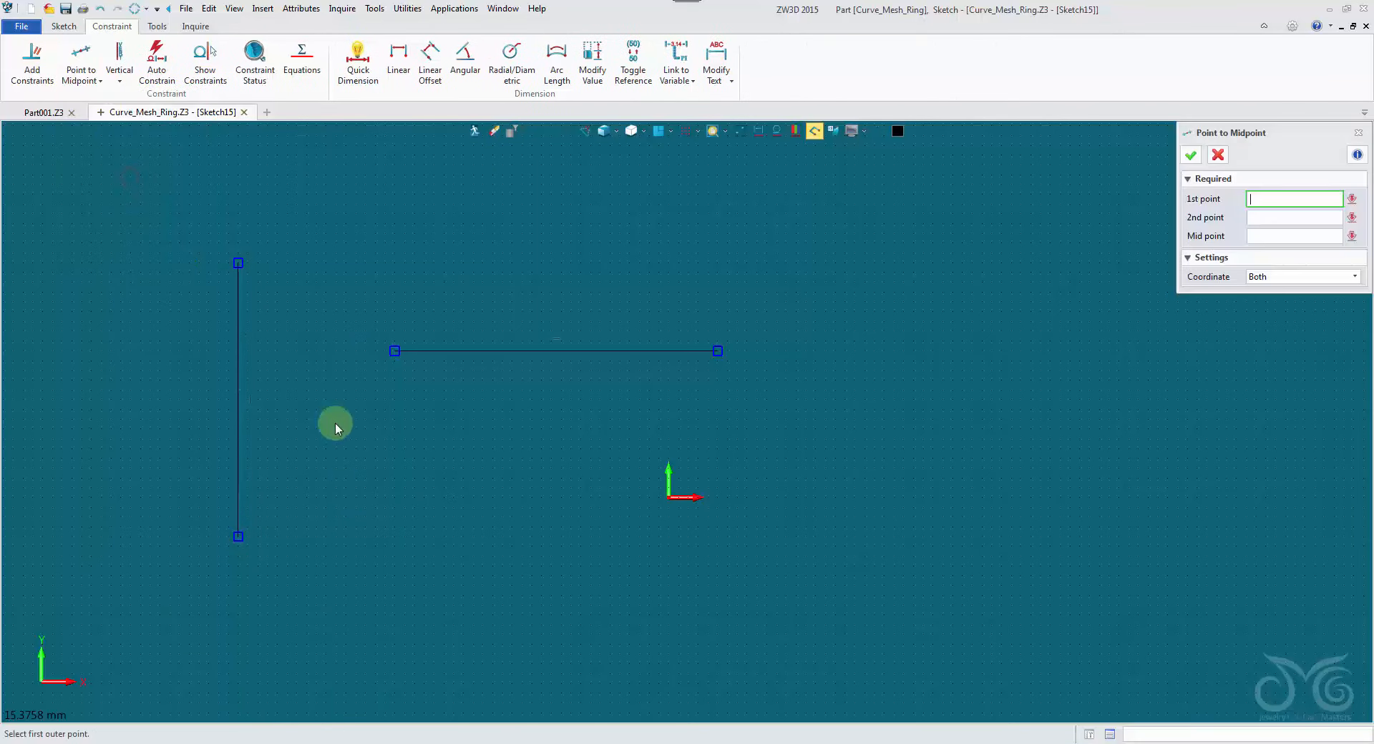
click(396, 352)
click(669, 497)
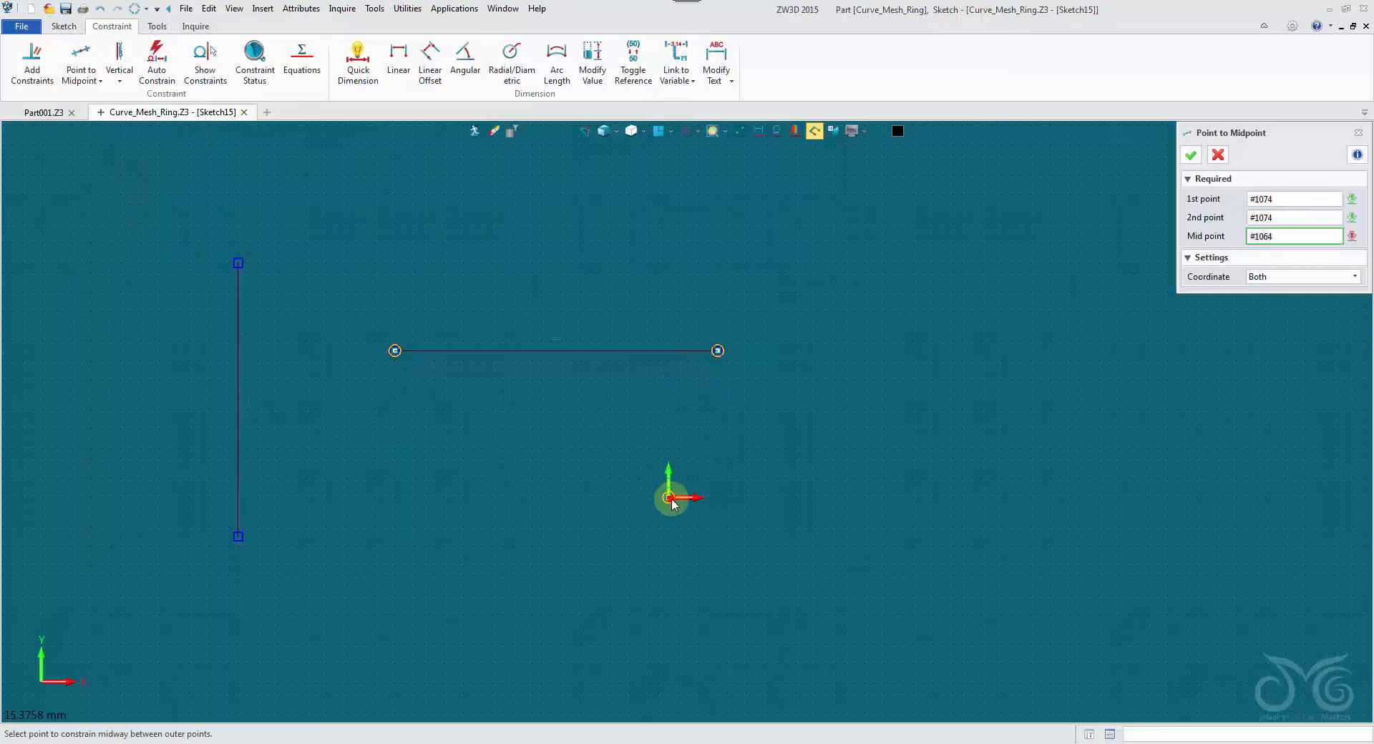
click(239, 262)
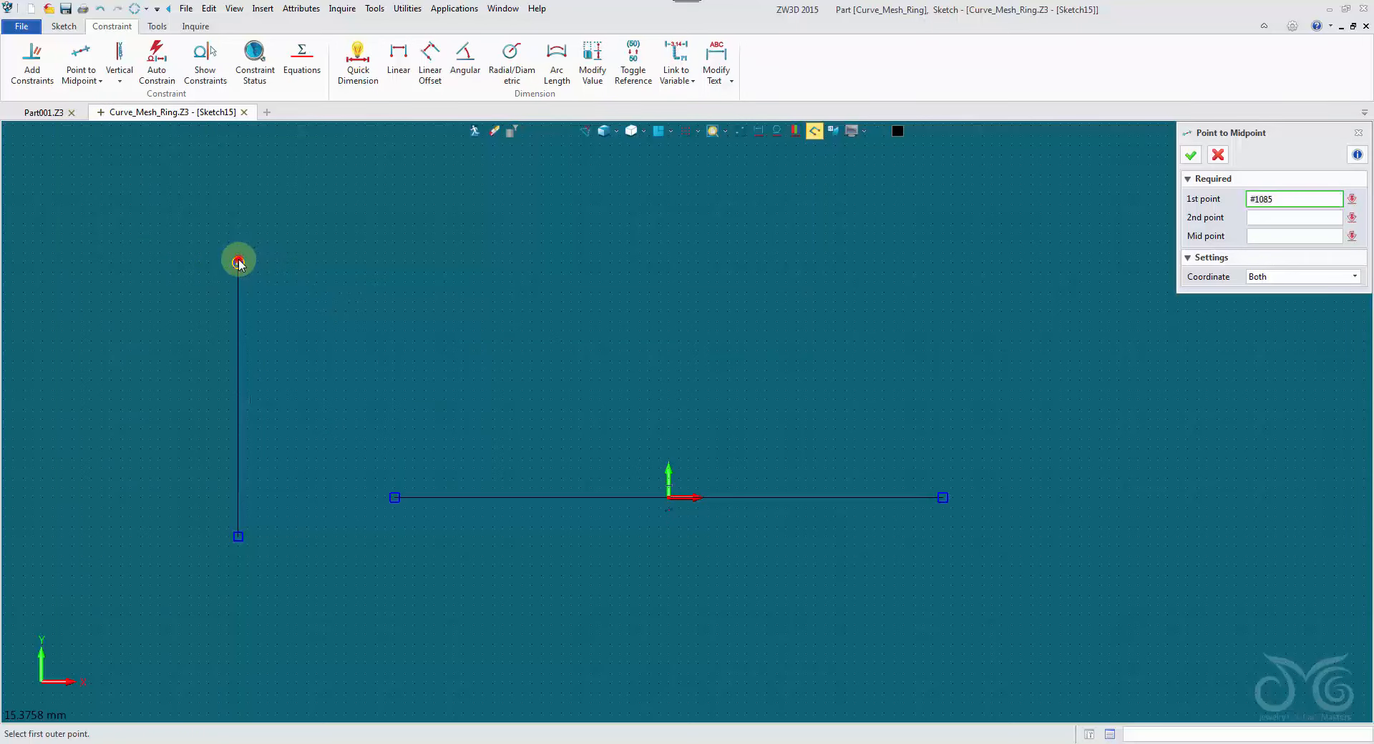
click(239, 537)
click(667, 497)
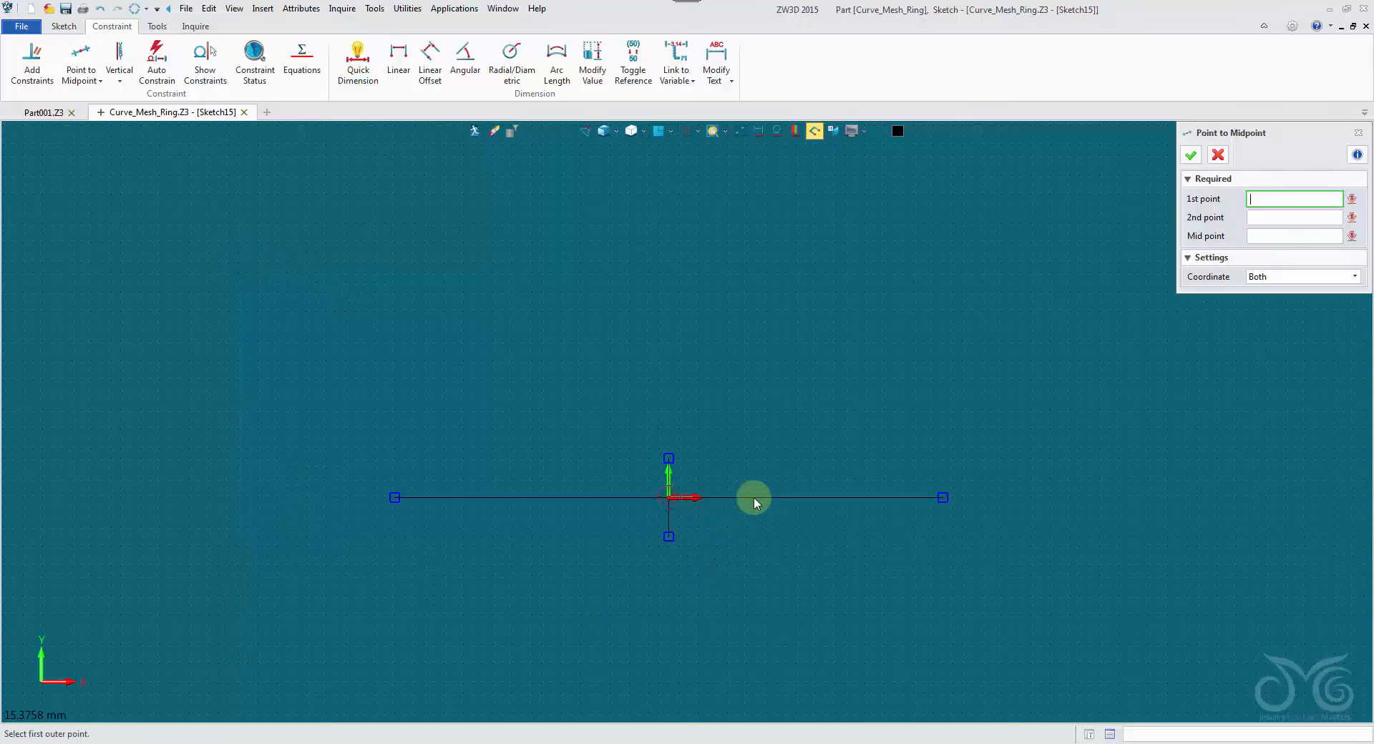
Add a Quick Dimension to the horizontal line, with the dimension text placed above it
scroll(874, 460, up, 2)
click(1220, 157)
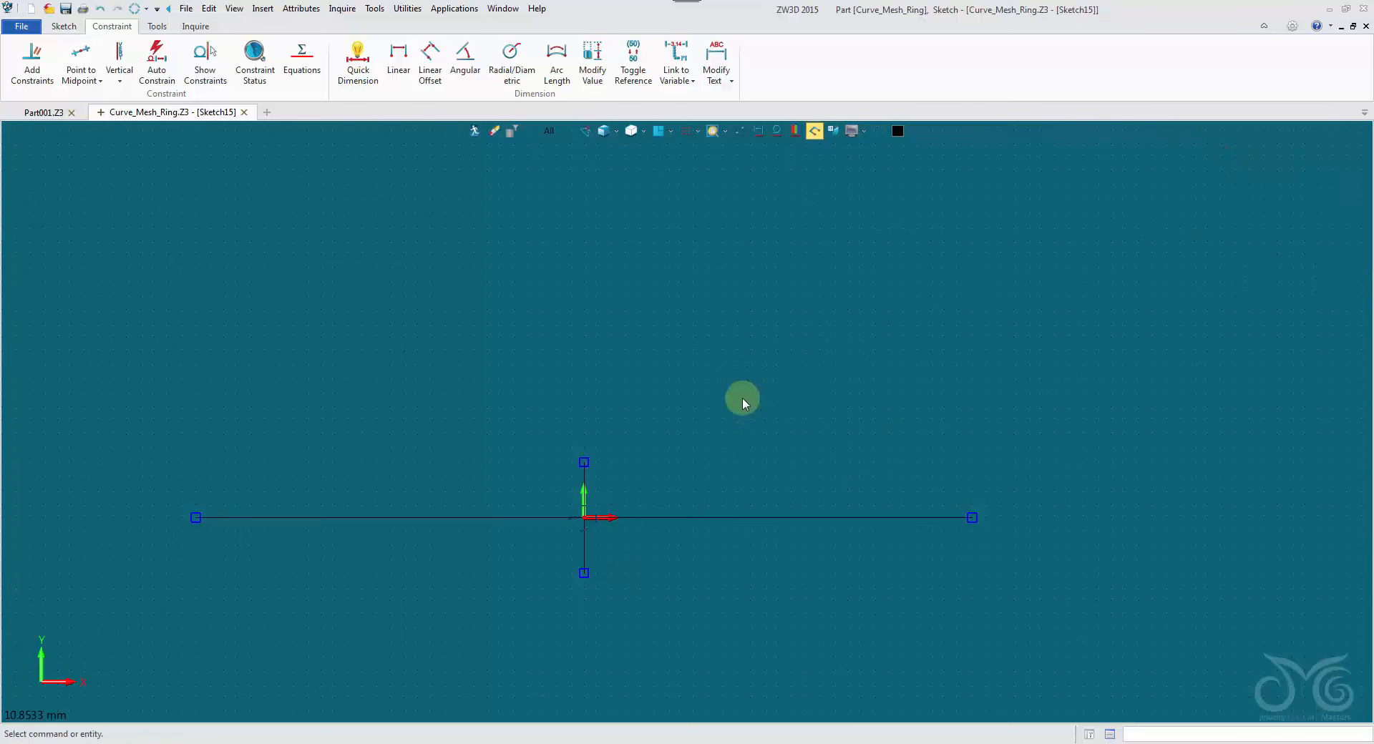
scroll(742, 398, up, 1)
middle_drag(742, 398, 728, 336)
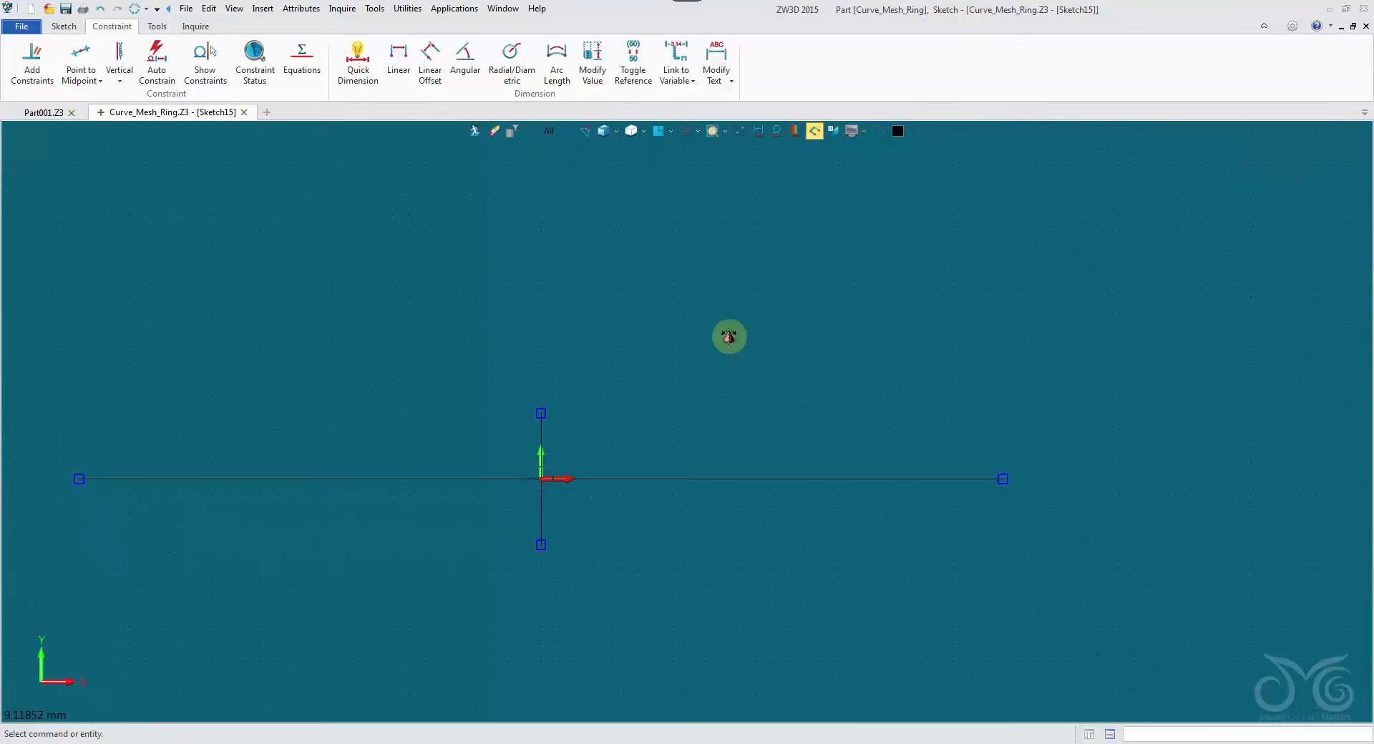
right_click(729, 336)
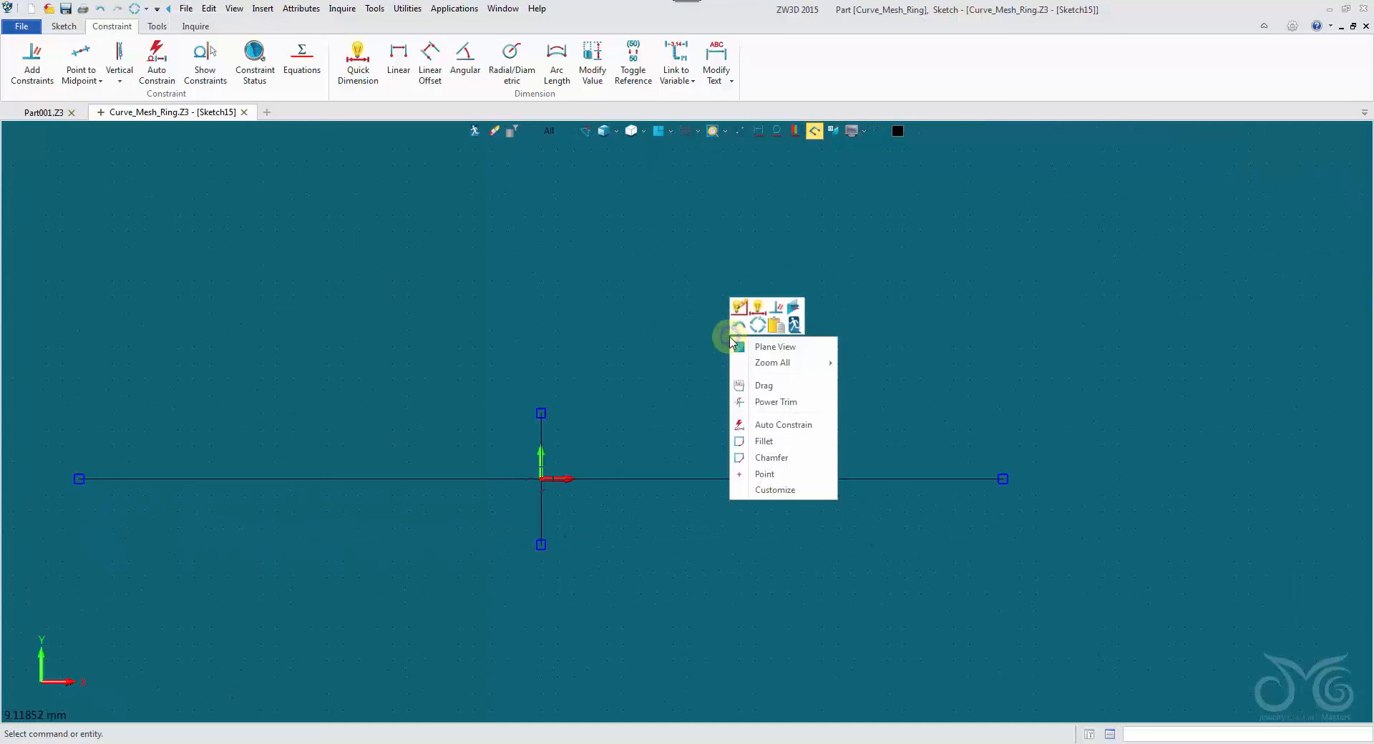
click(761, 315)
click(604, 479)
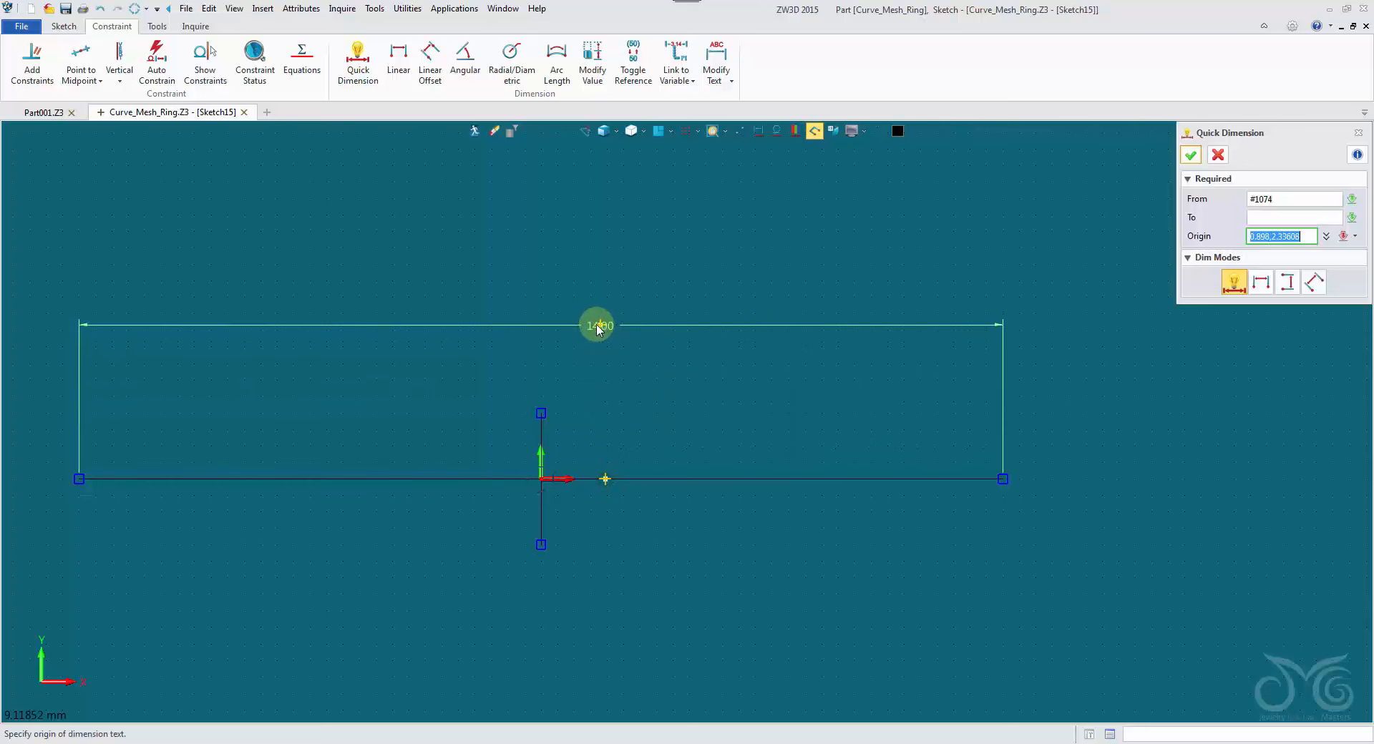
click(599, 328)
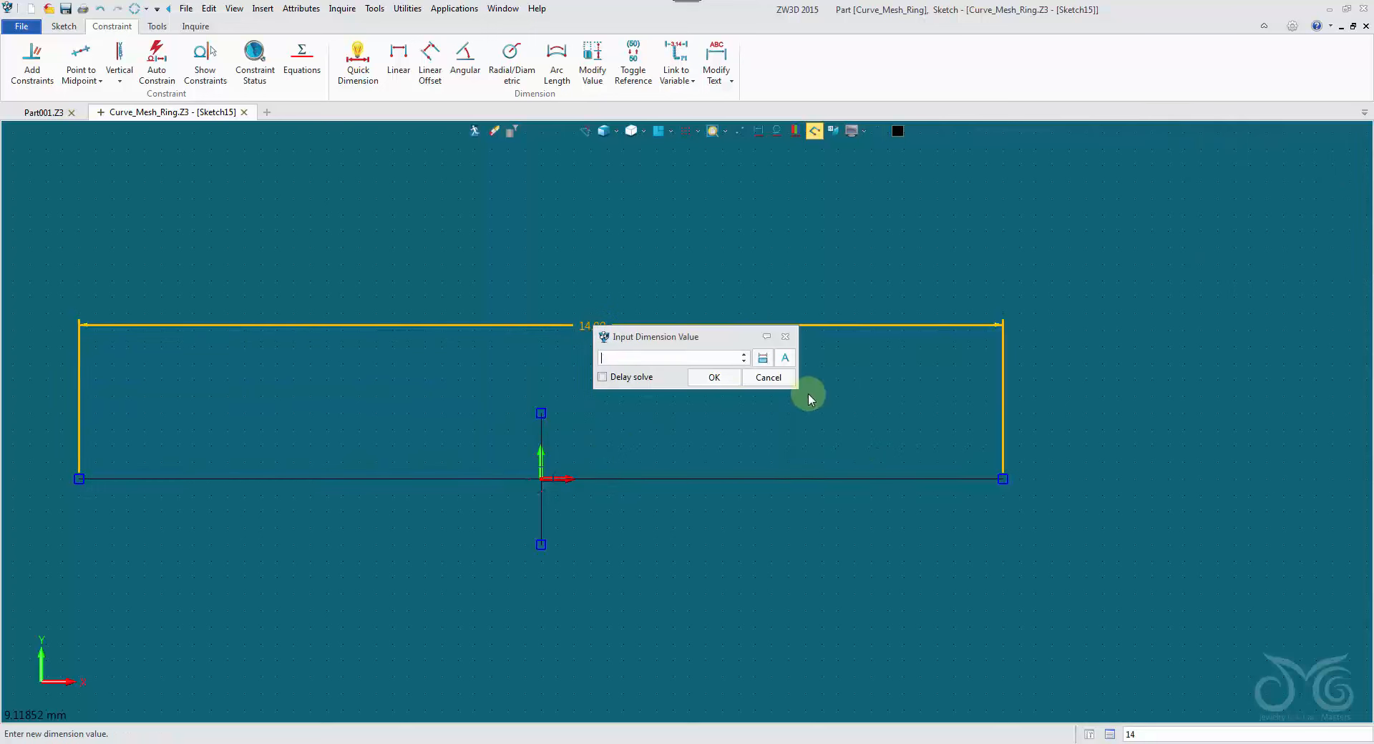
Link the horizontal line's dimension value to the Curve_Mesh_Ring variable Top_Sketch_Width
click(767, 359)
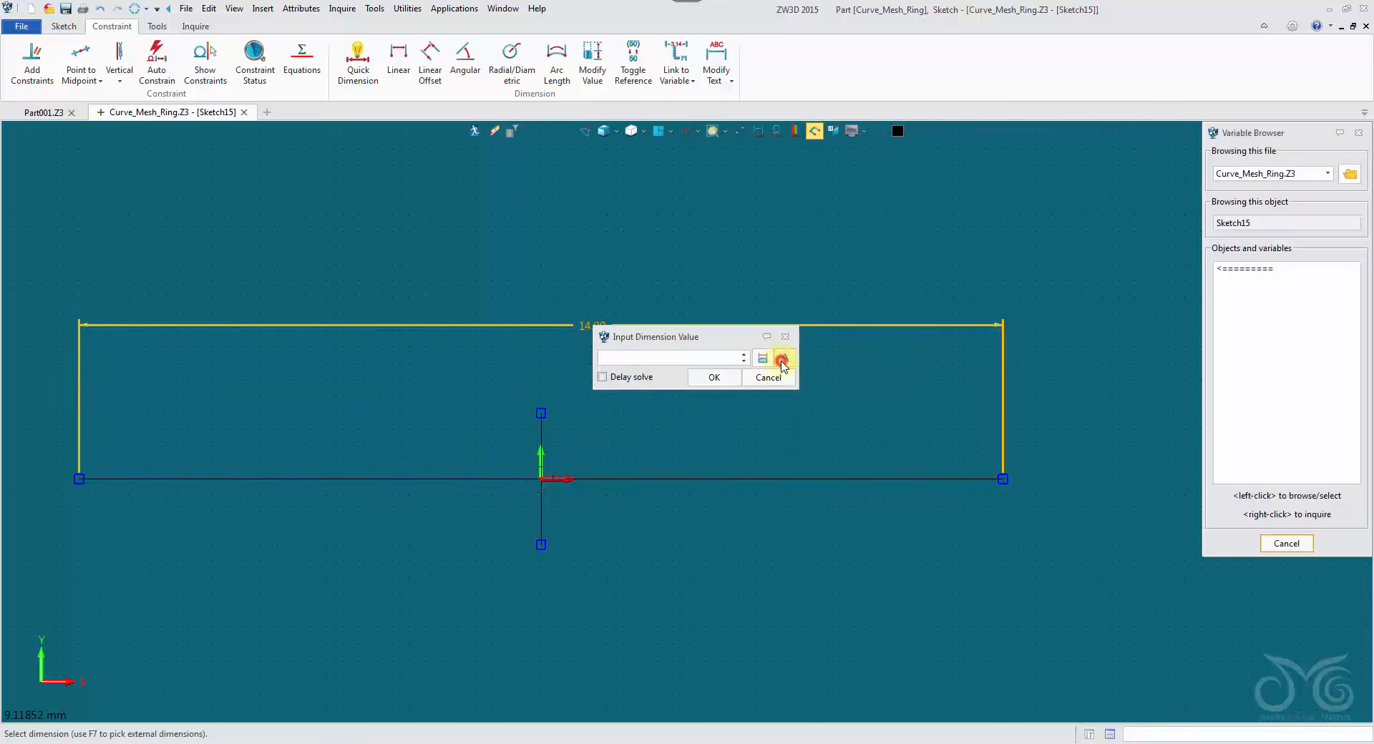
click(1247, 272)
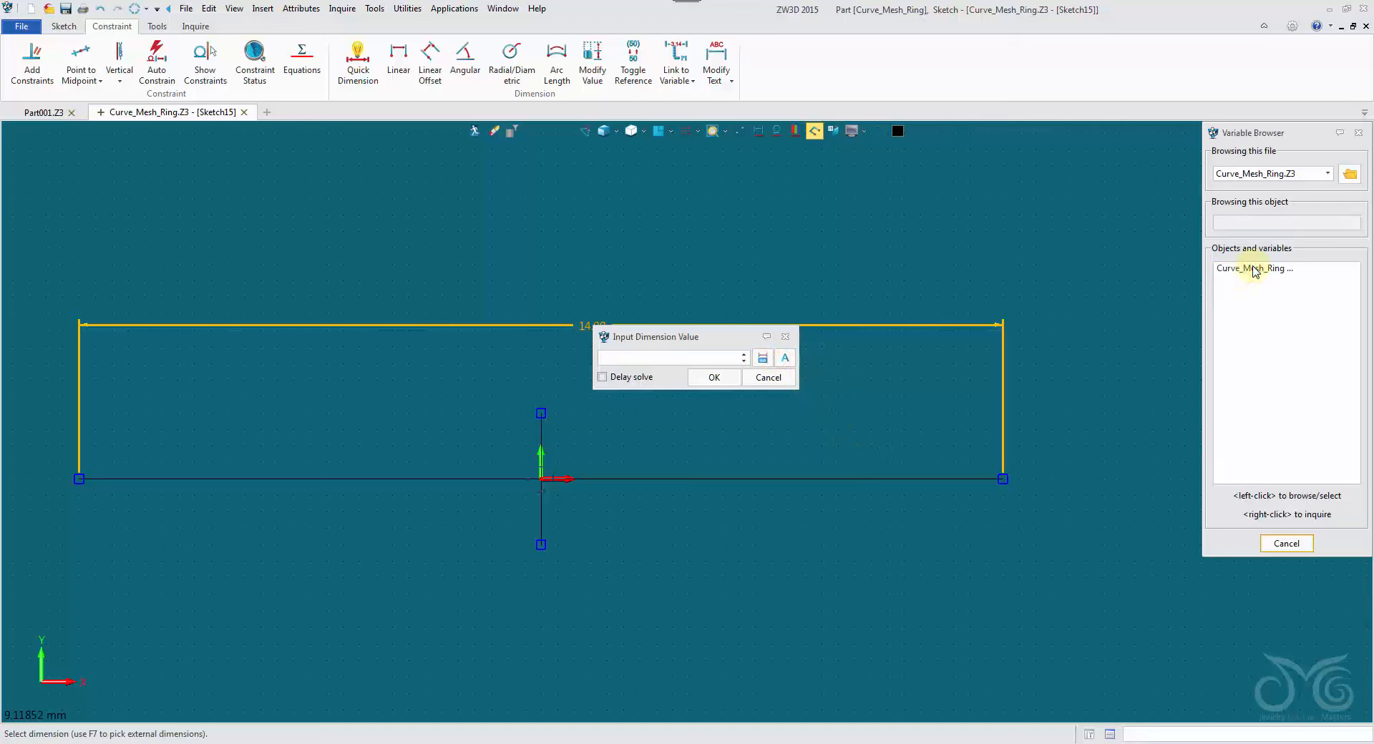
click(1255, 271)
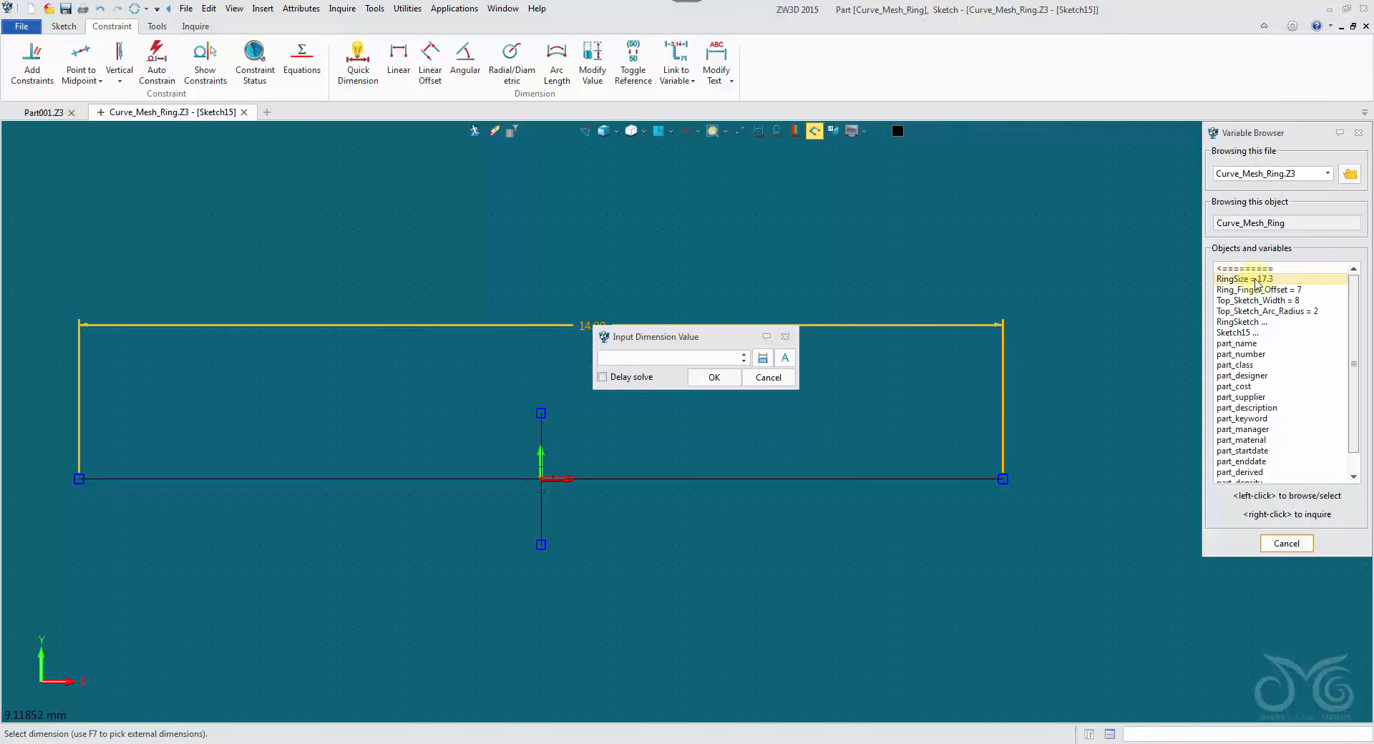
click(1255, 301)
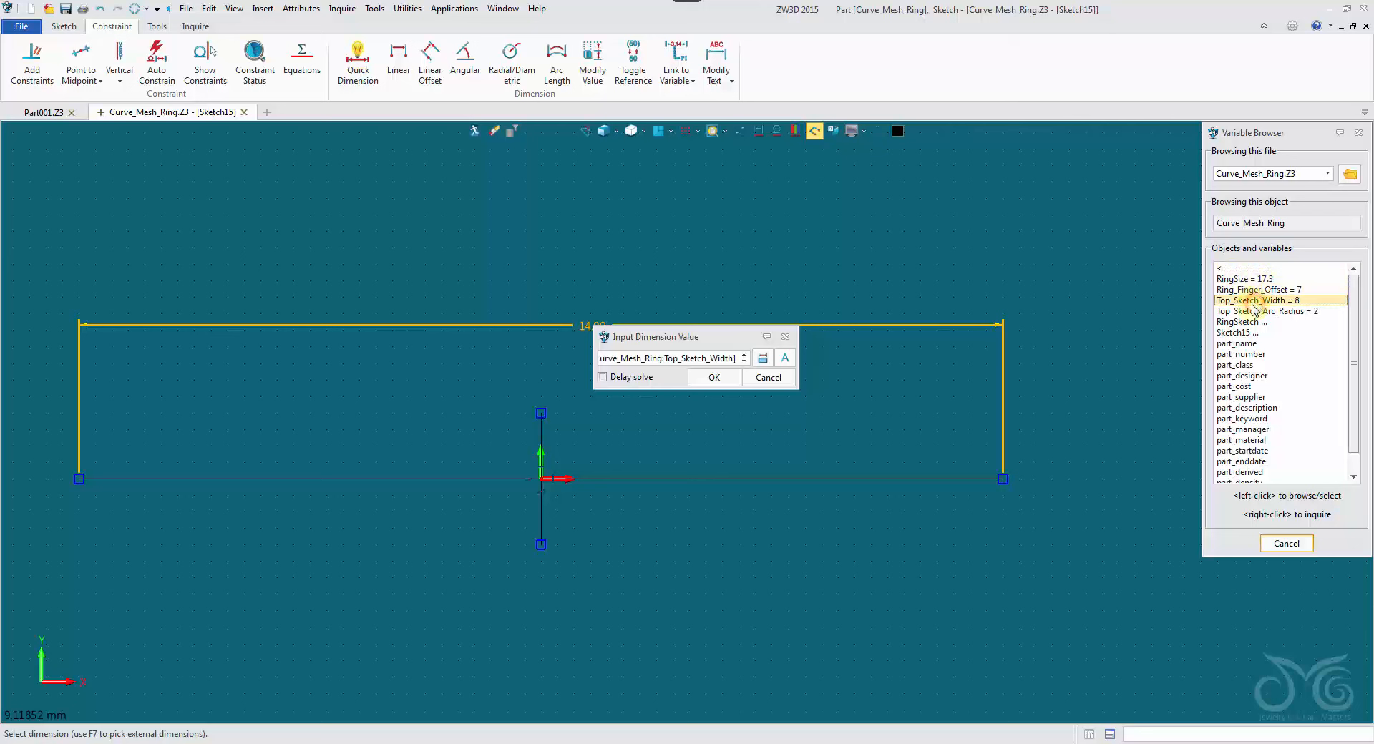
click(721, 377)
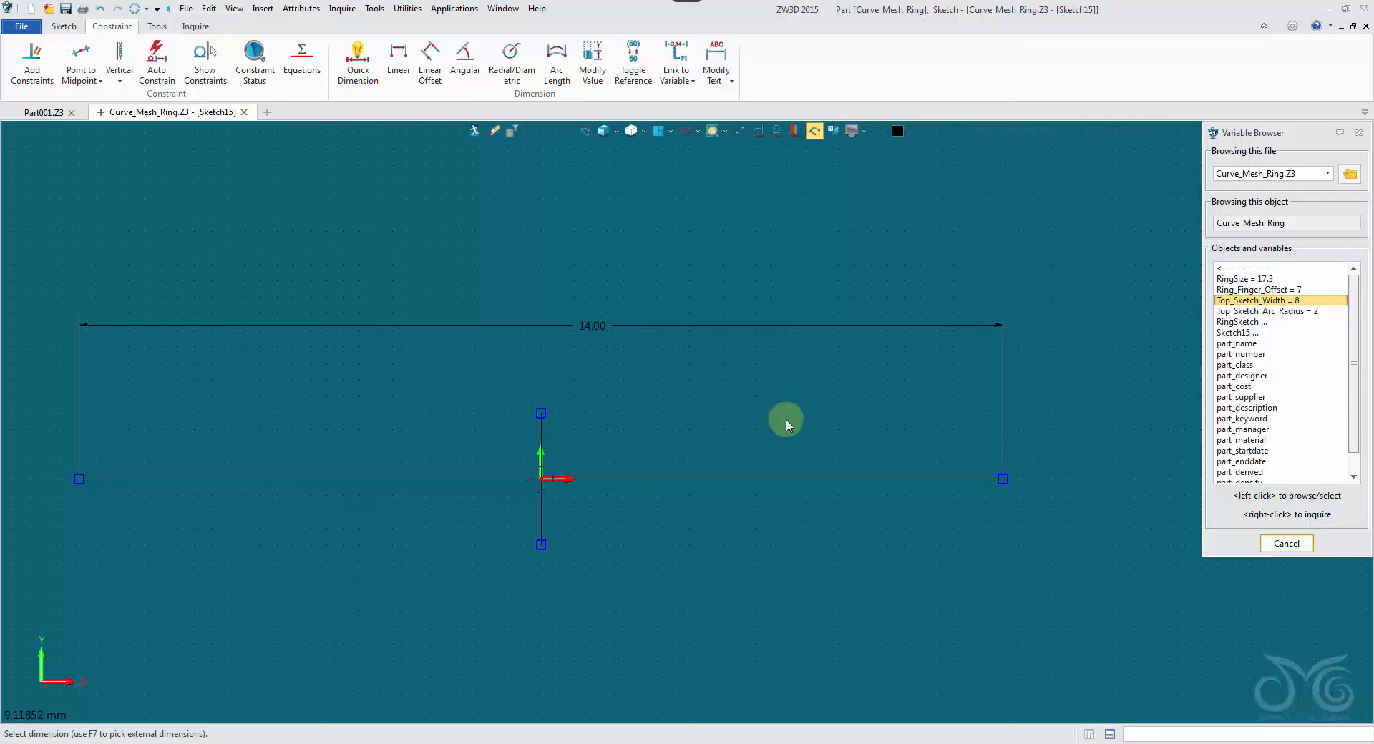
click(766, 318)
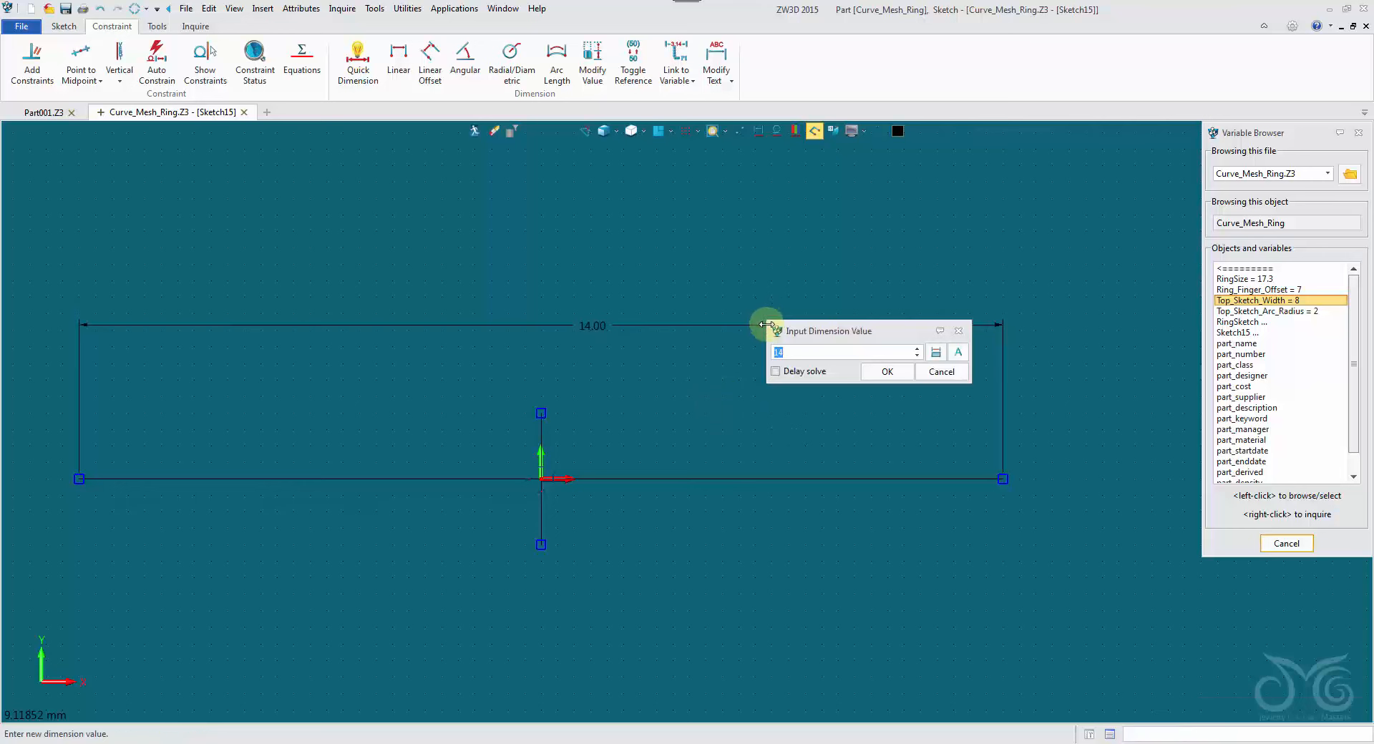
click(1230, 300)
click(887, 371)
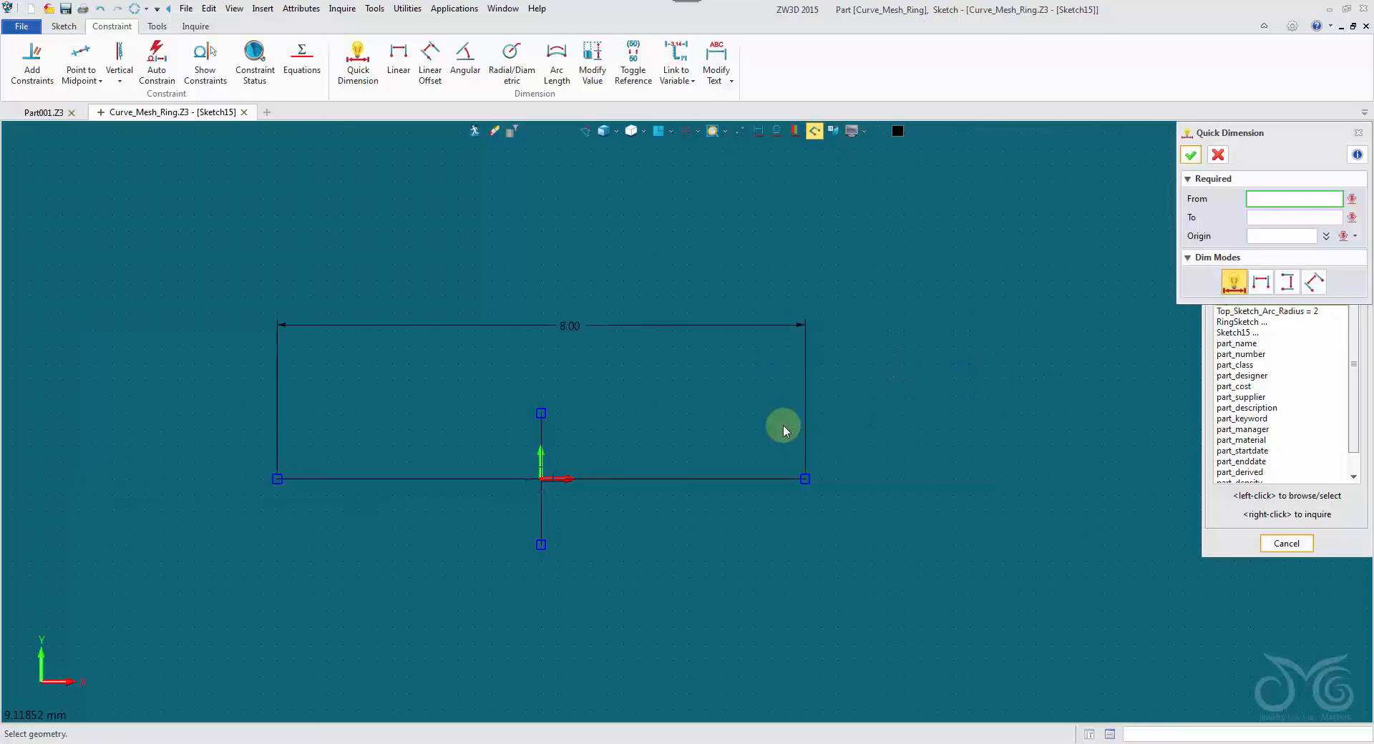
Dimension the vertical line and link its value to the variable Top_Sketch_Width
click(542, 528)
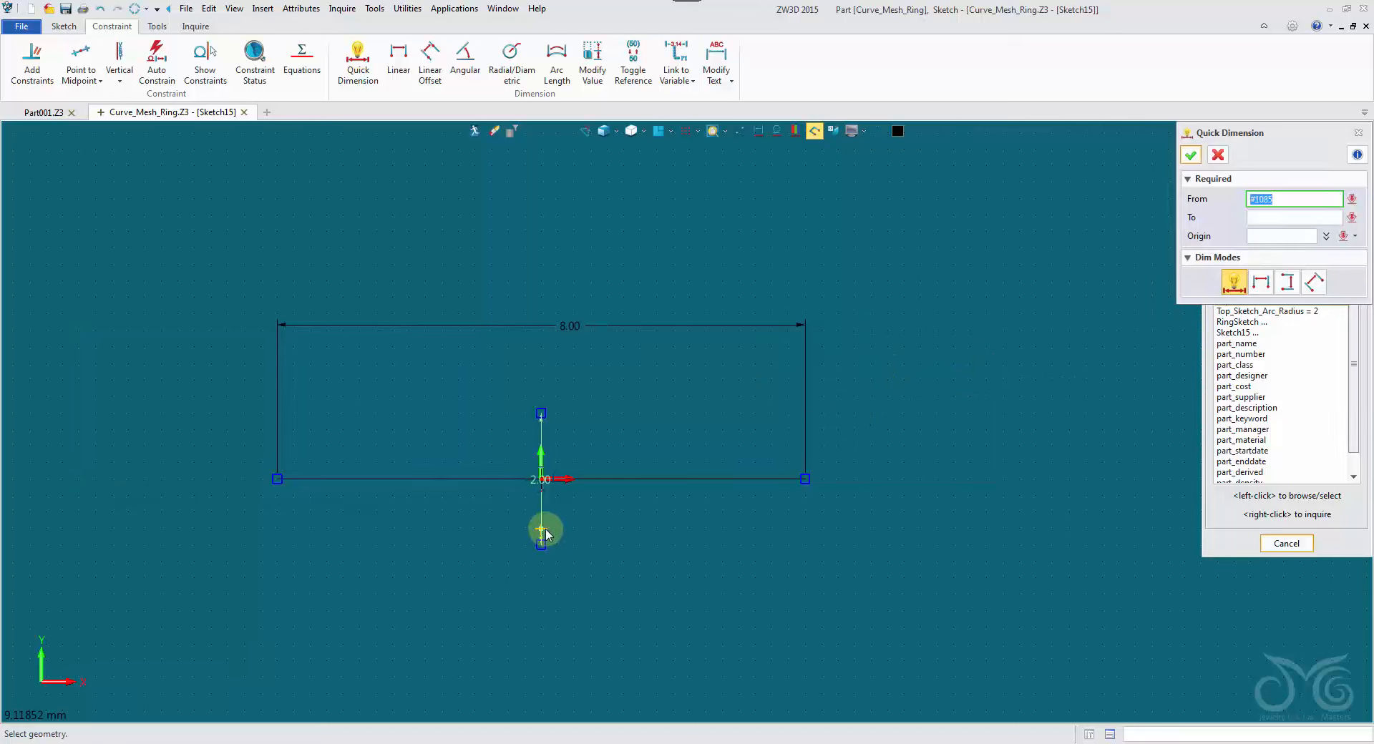
click(648, 512)
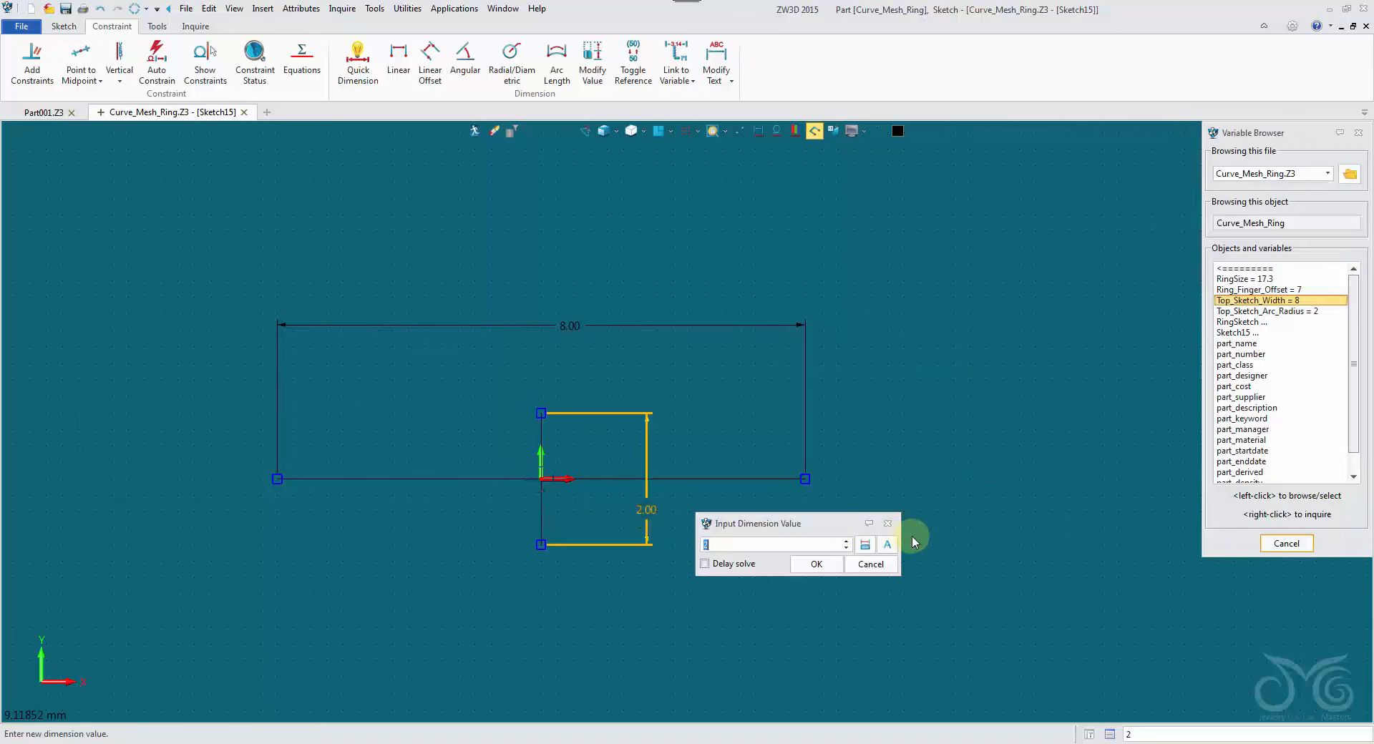
double_click(1257, 300)
click(801, 563)
scroll(802, 556, down, 3)
middle_drag(798, 553, 705, 454)
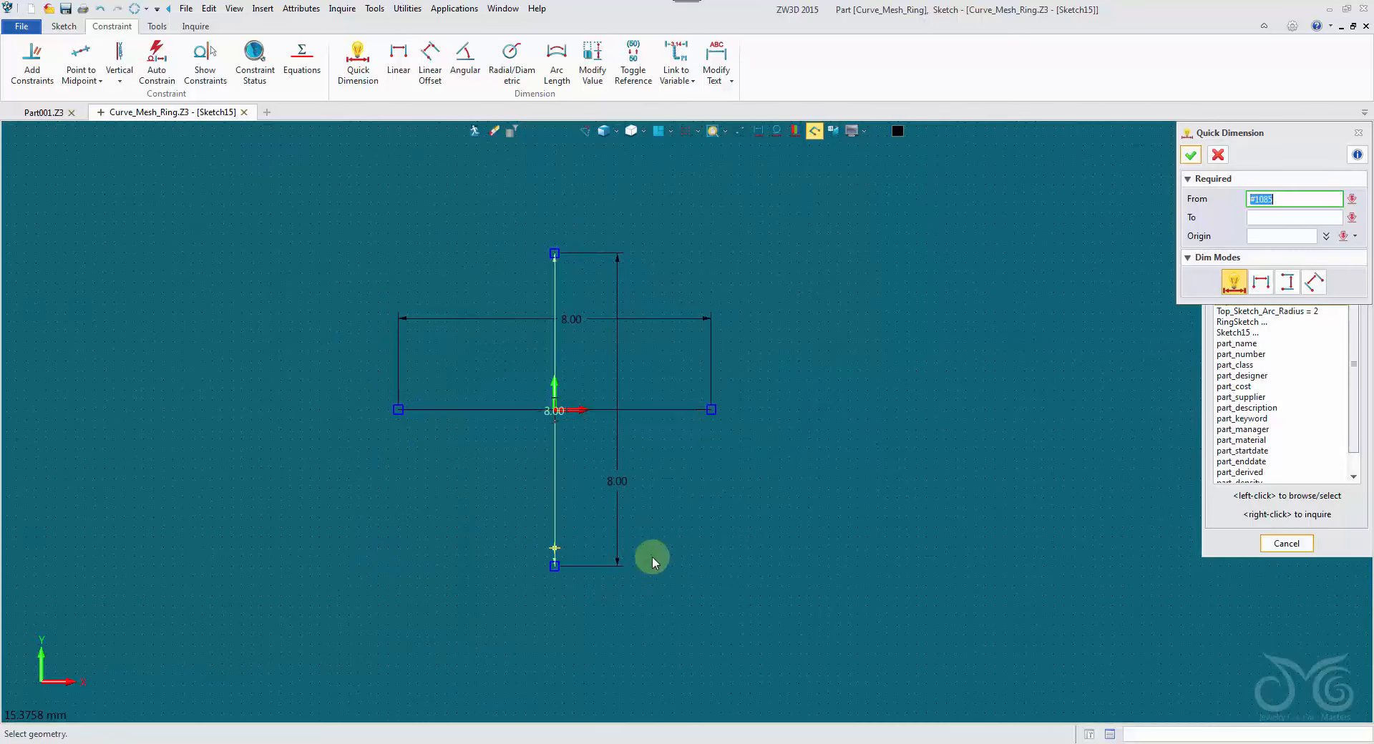
click(1191, 156)
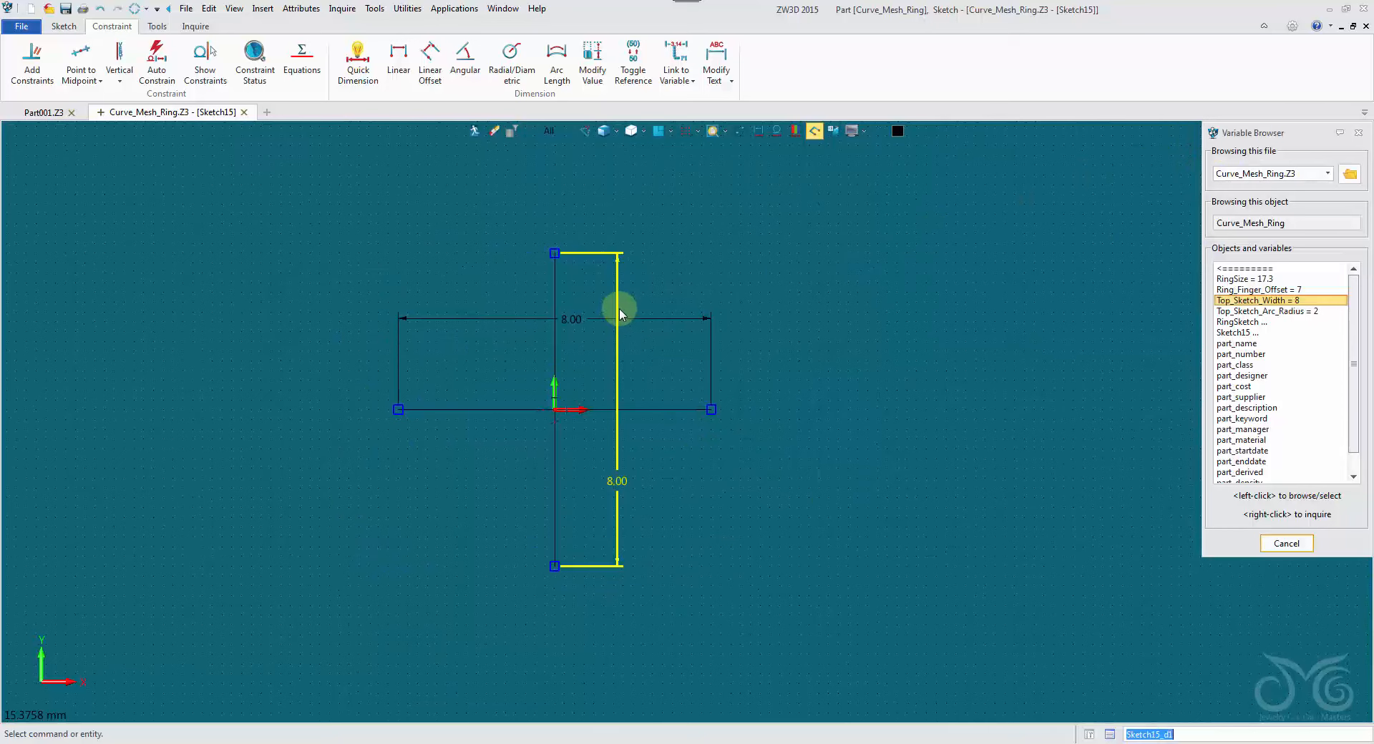
Move the vertical and horizontal dimensions closer to the lines they measure
click(603, 361)
click(603, 360)
click(589, 317)
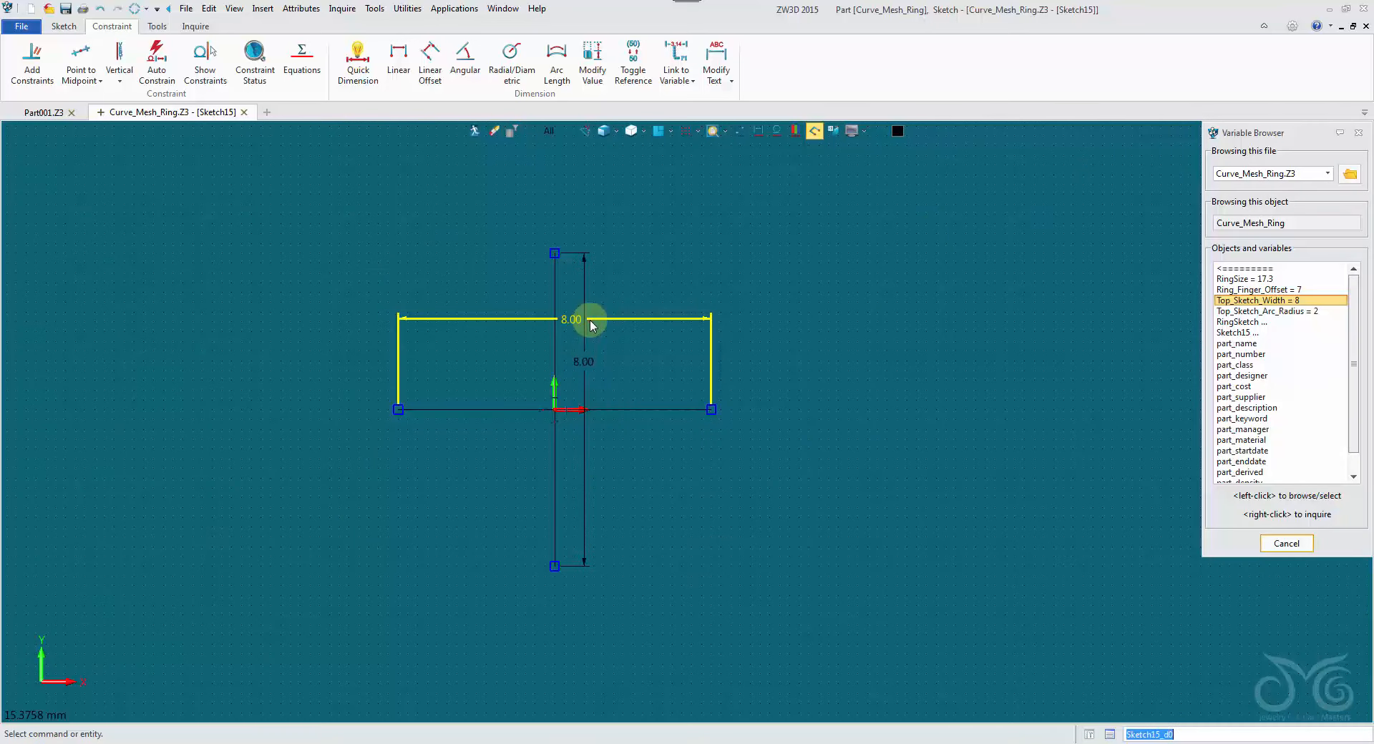
click(600, 389)
Toggle both the vertical and the horizontal centre line to construction geometry
right_click(556, 320)
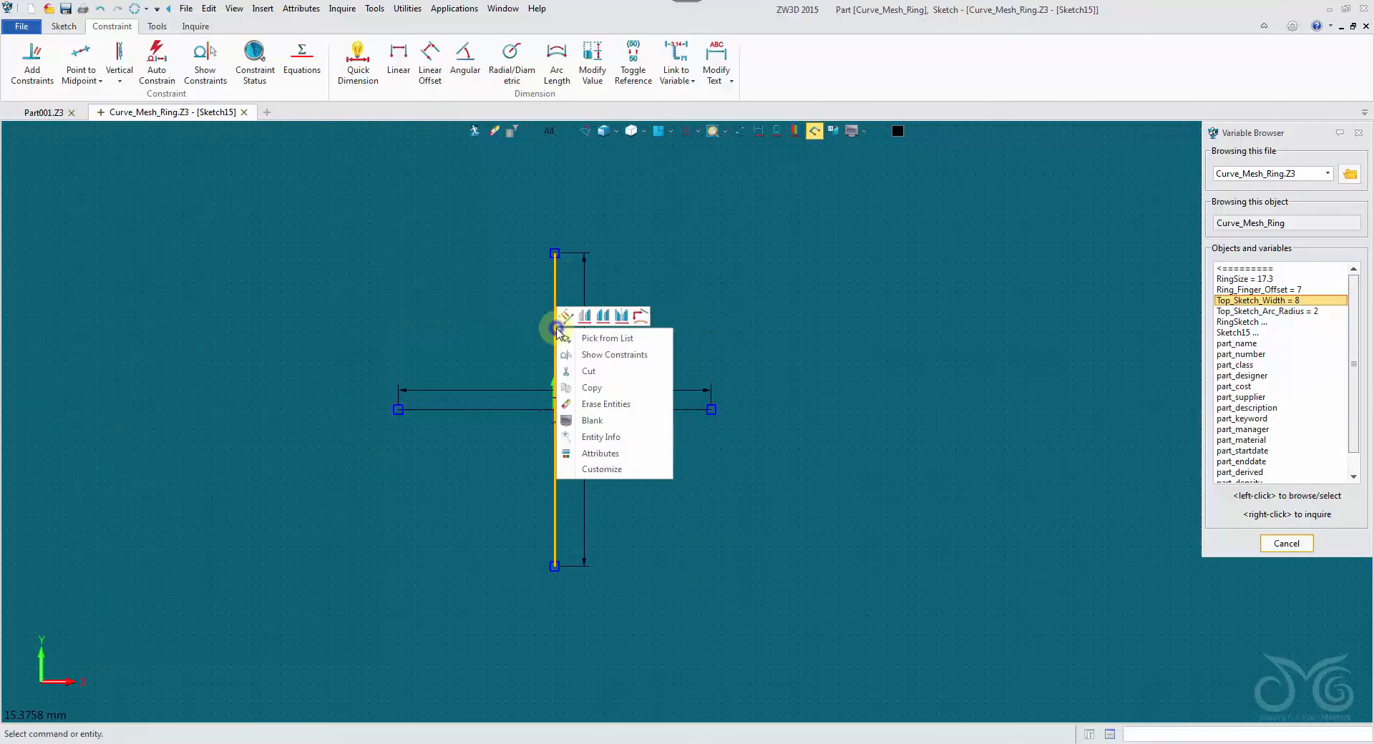
click(562, 317)
right_click(624, 398)
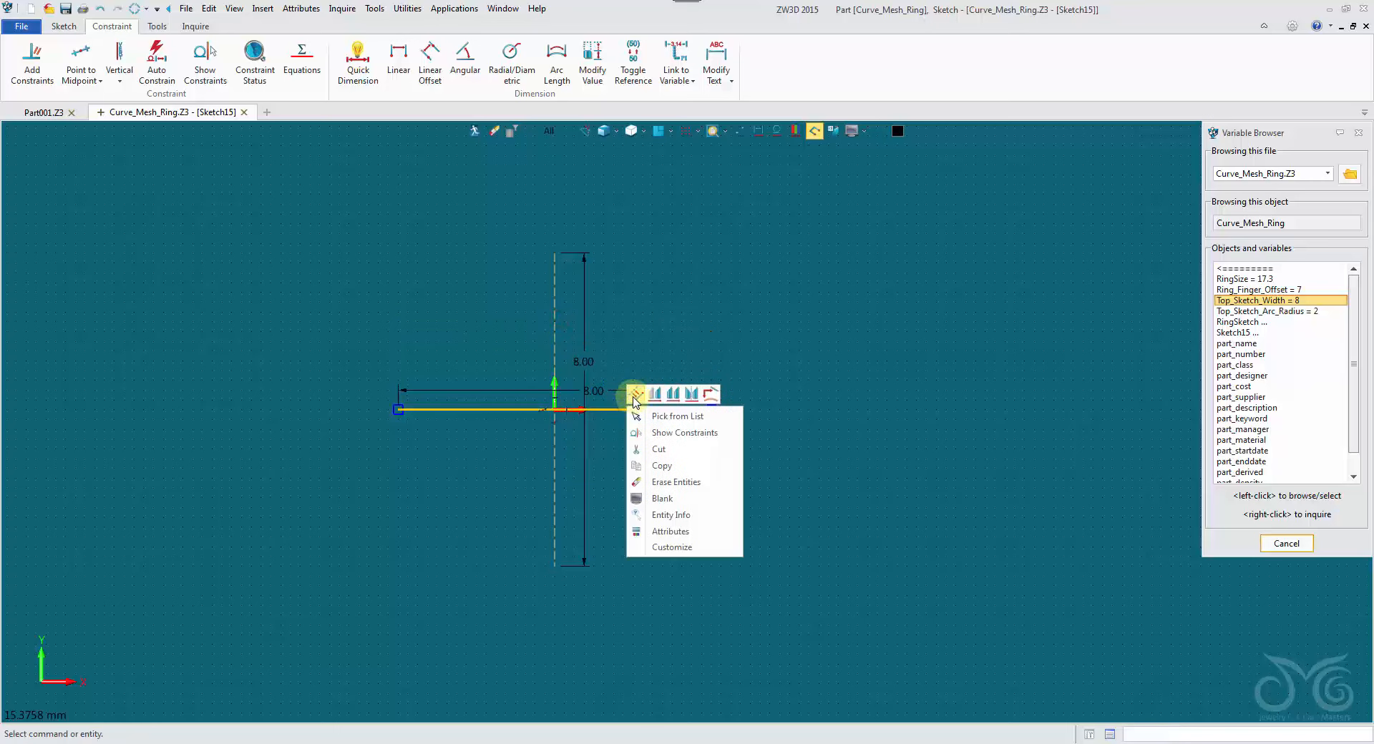
click(632, 393)
Draw a centre rectangle from the sketch origin 0,0 to the corner point 4,4, giving 8 by 8 mm
click(64, 25)
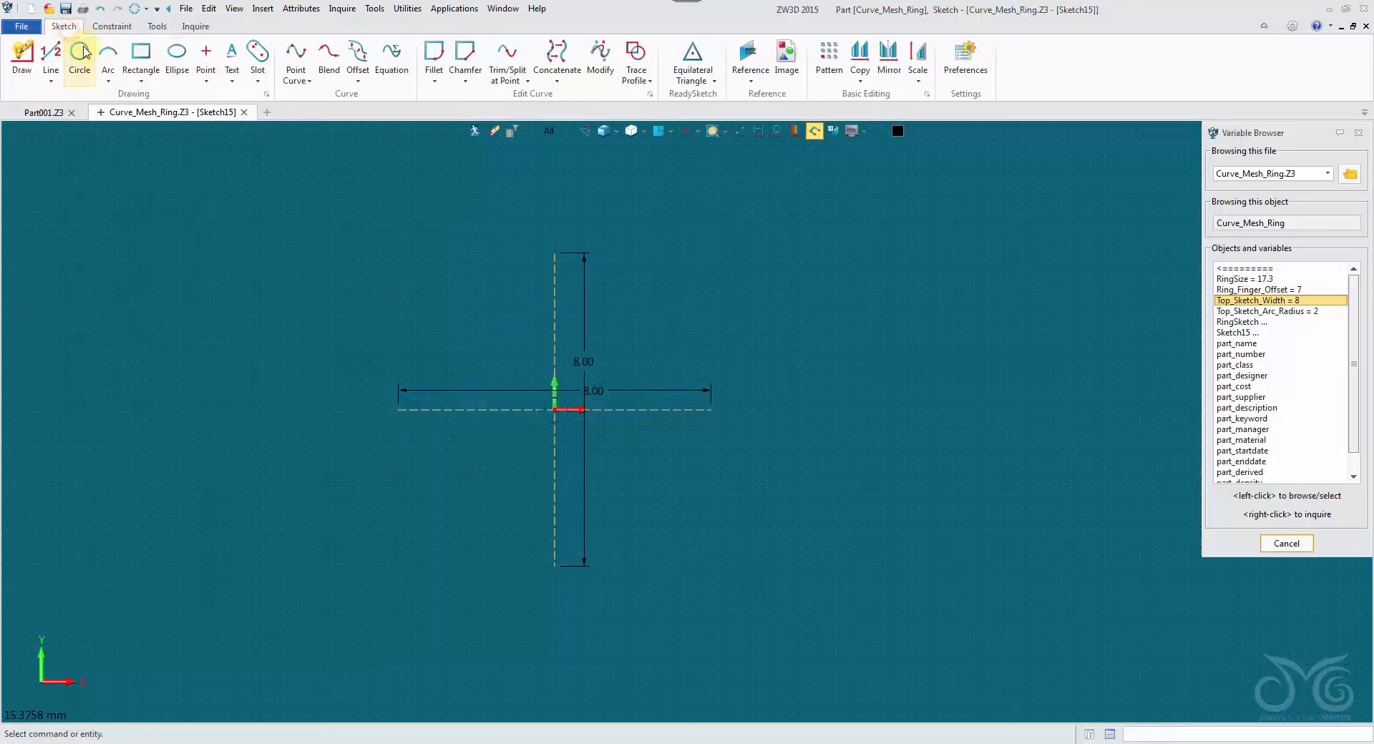
click(141, 57)
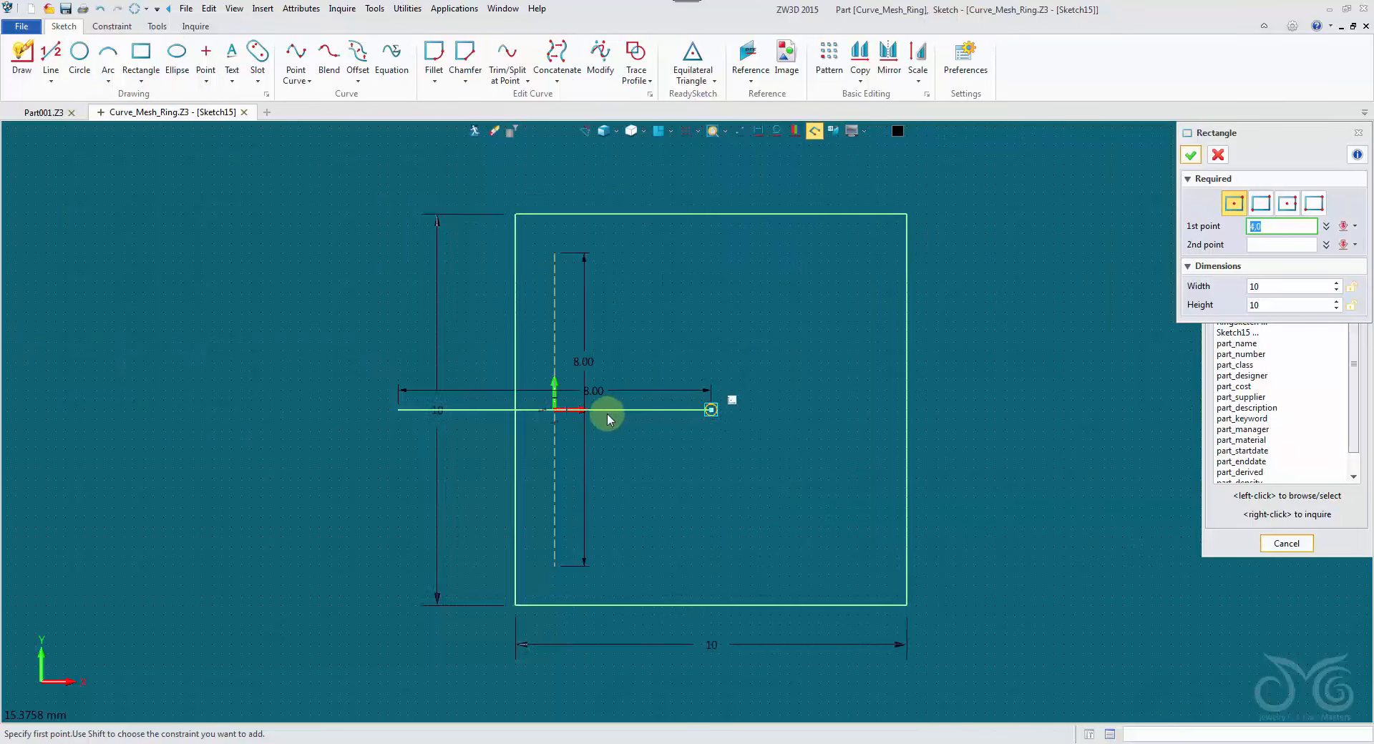
click(554, 410)
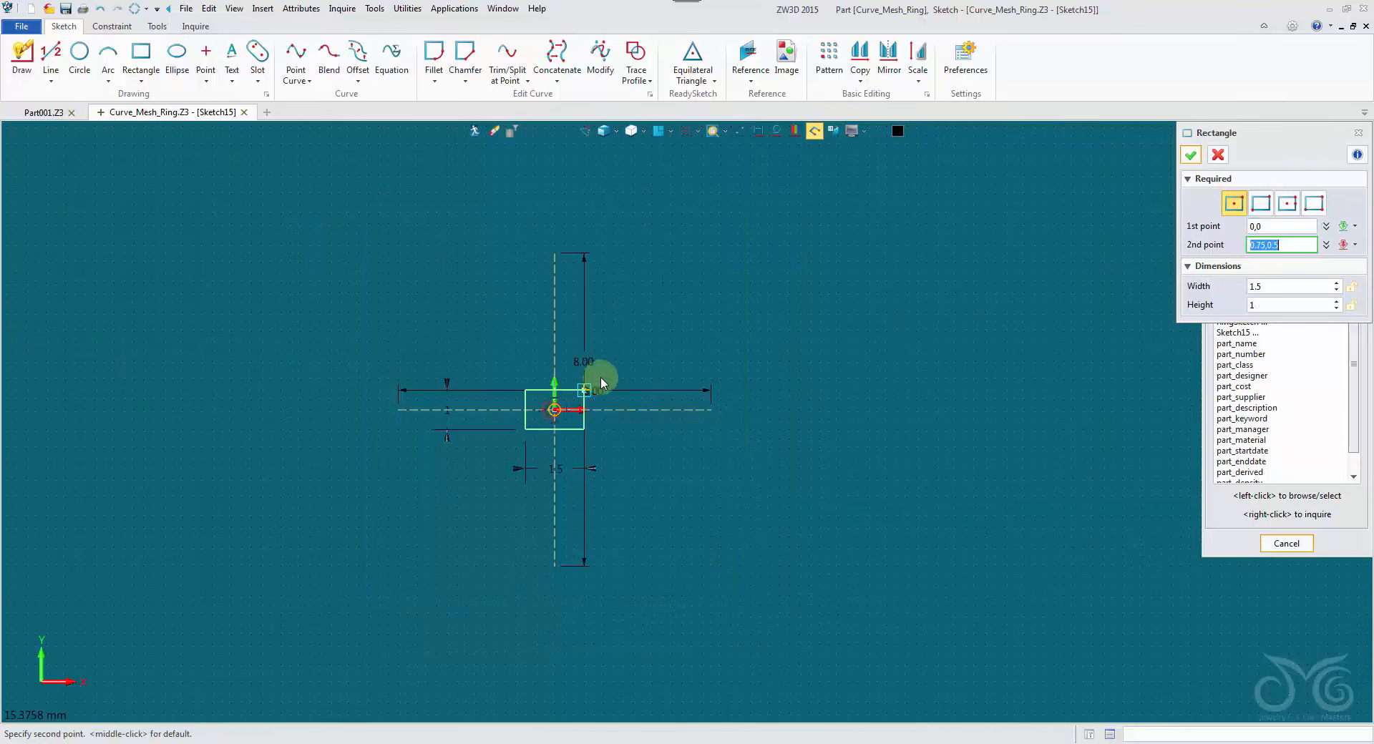
click(712, 255)
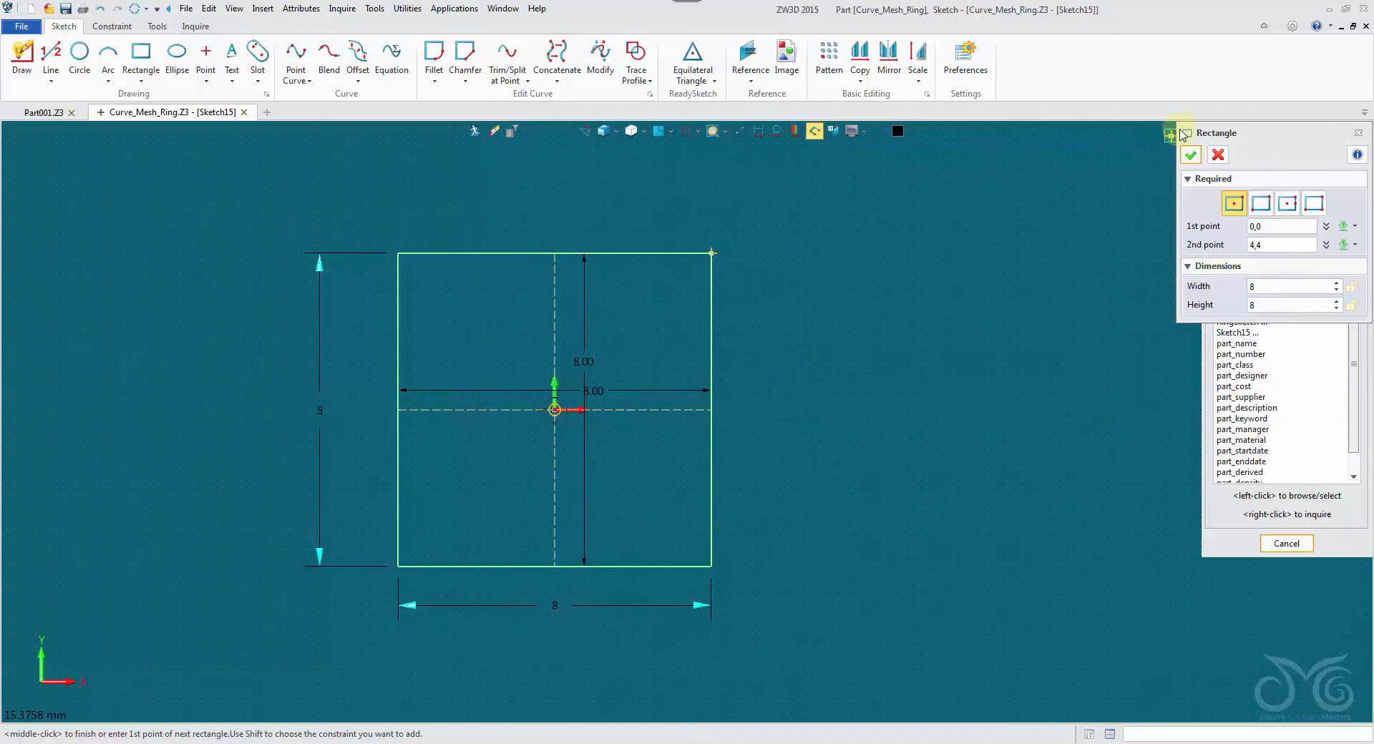
click(1191, 155)
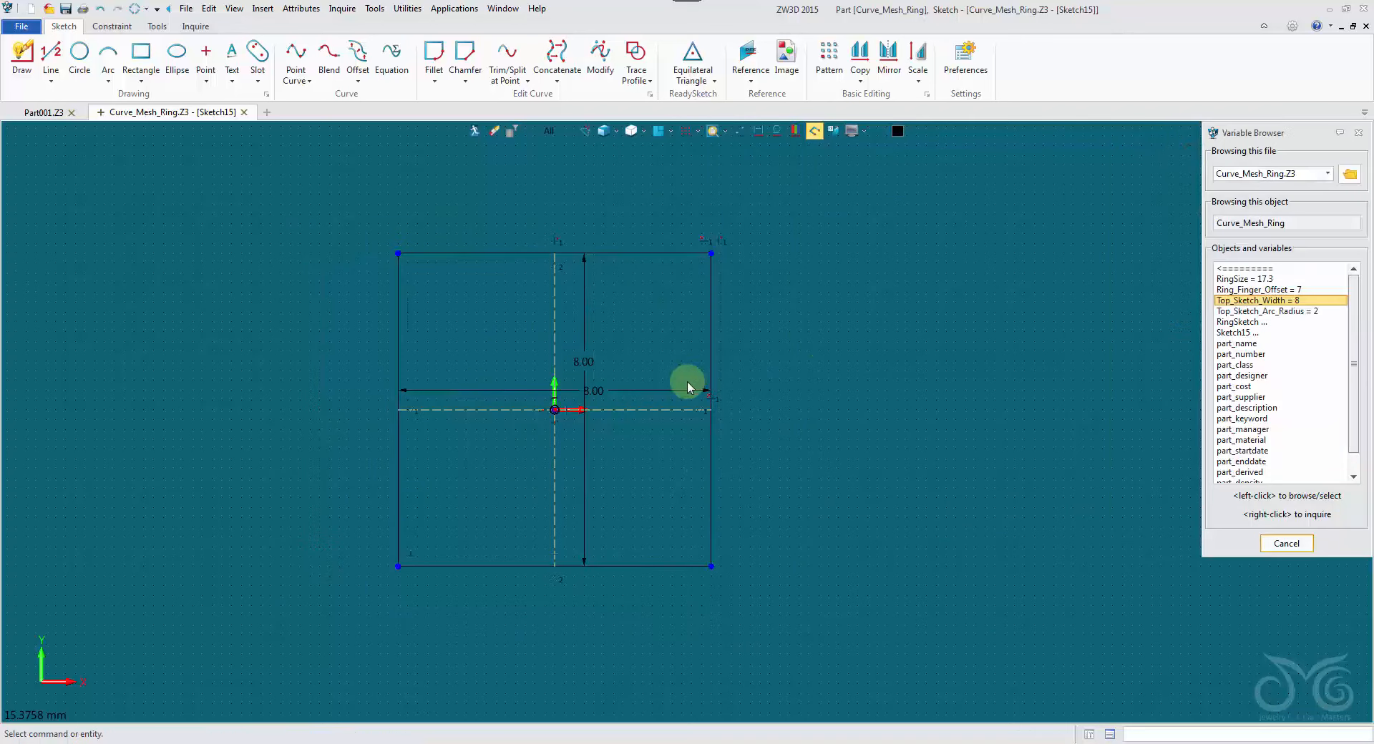
Leave the vertical dimension's value as it is and enter the variable Top_Sketch_Width again for the horizontal dimension
double_click(585, 476)
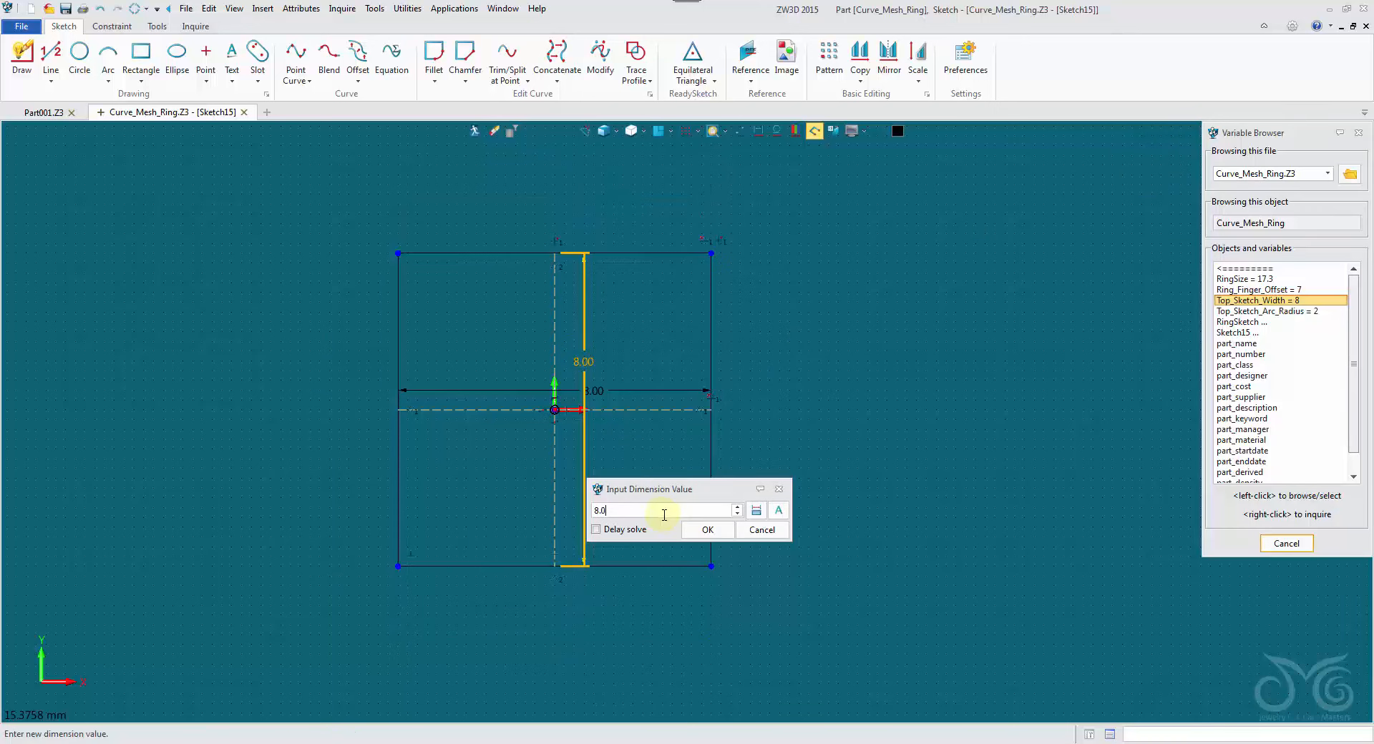
click(758, 529)
double_click(655, 393)
text(11.0)
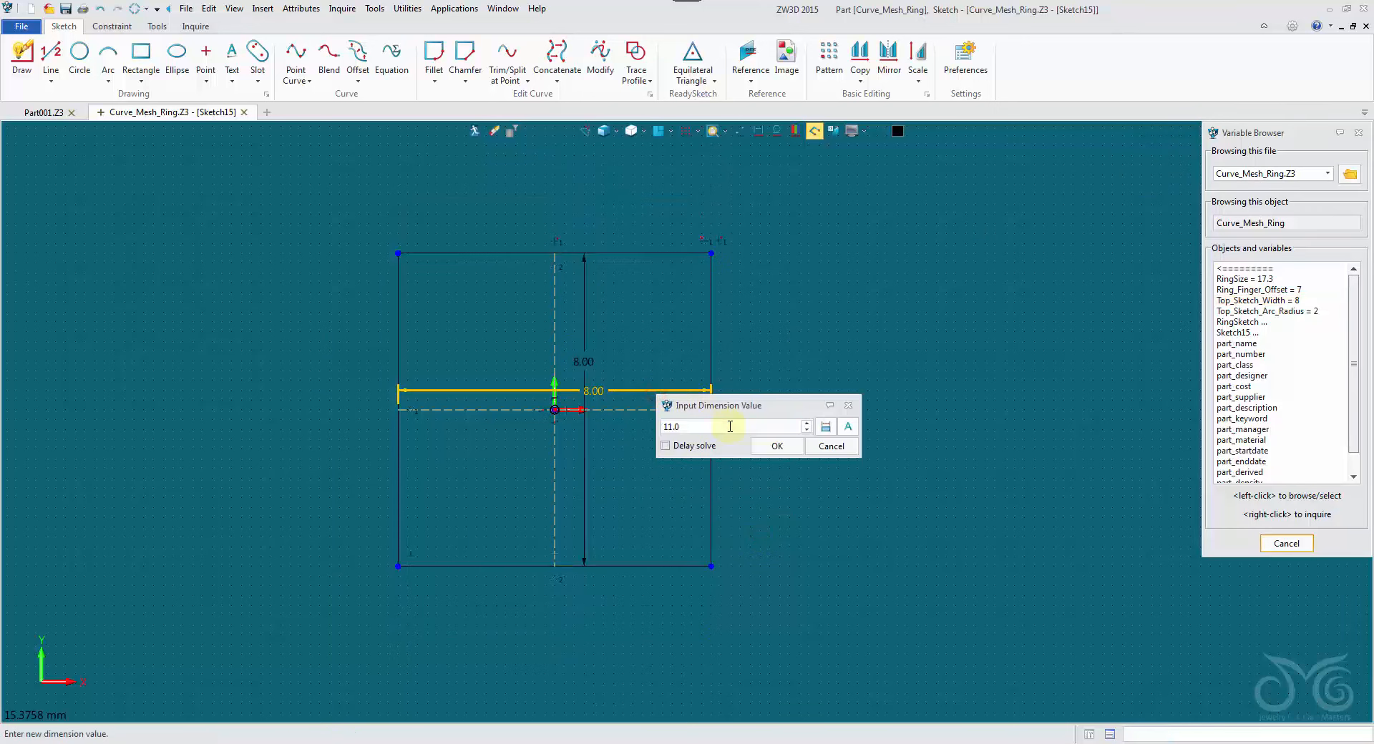
drag(737, 425, 594, 419)
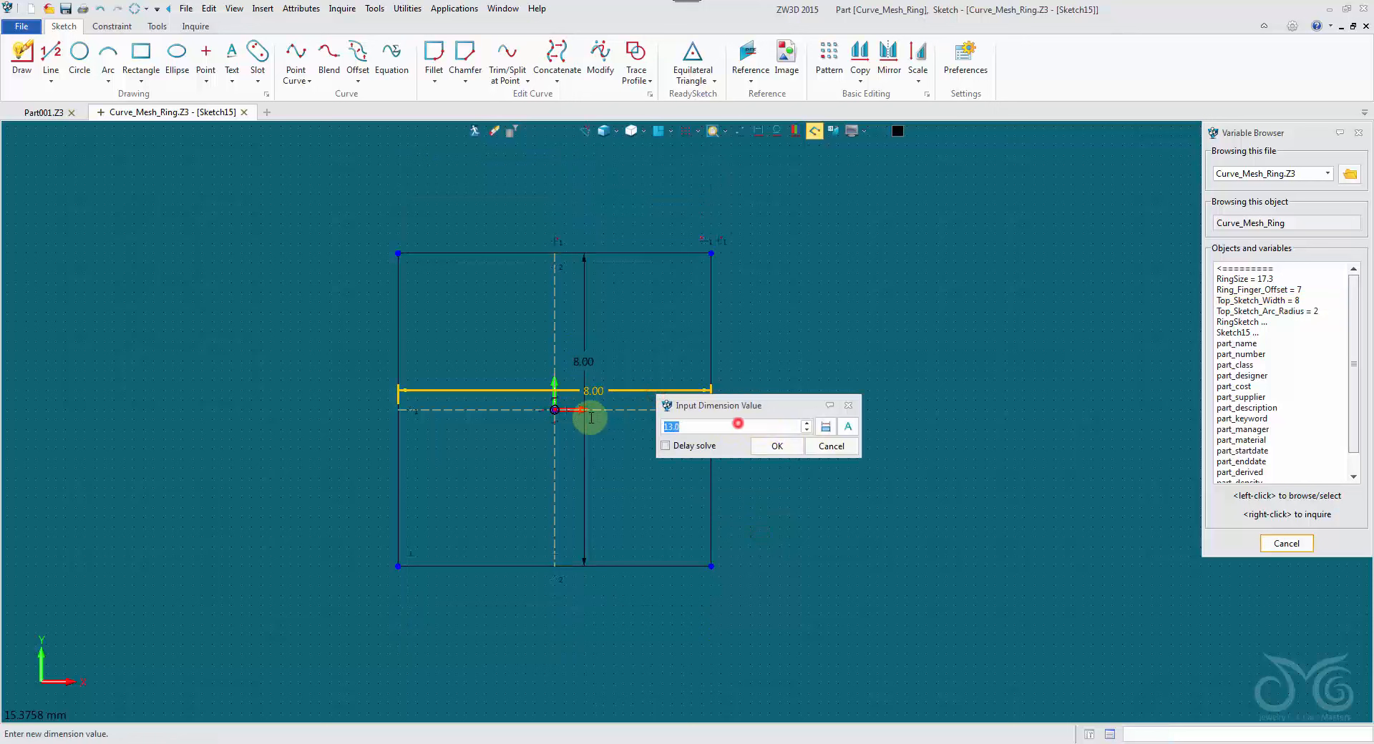
key(BackSpace)
click(1263, 304)
click(775, 446)
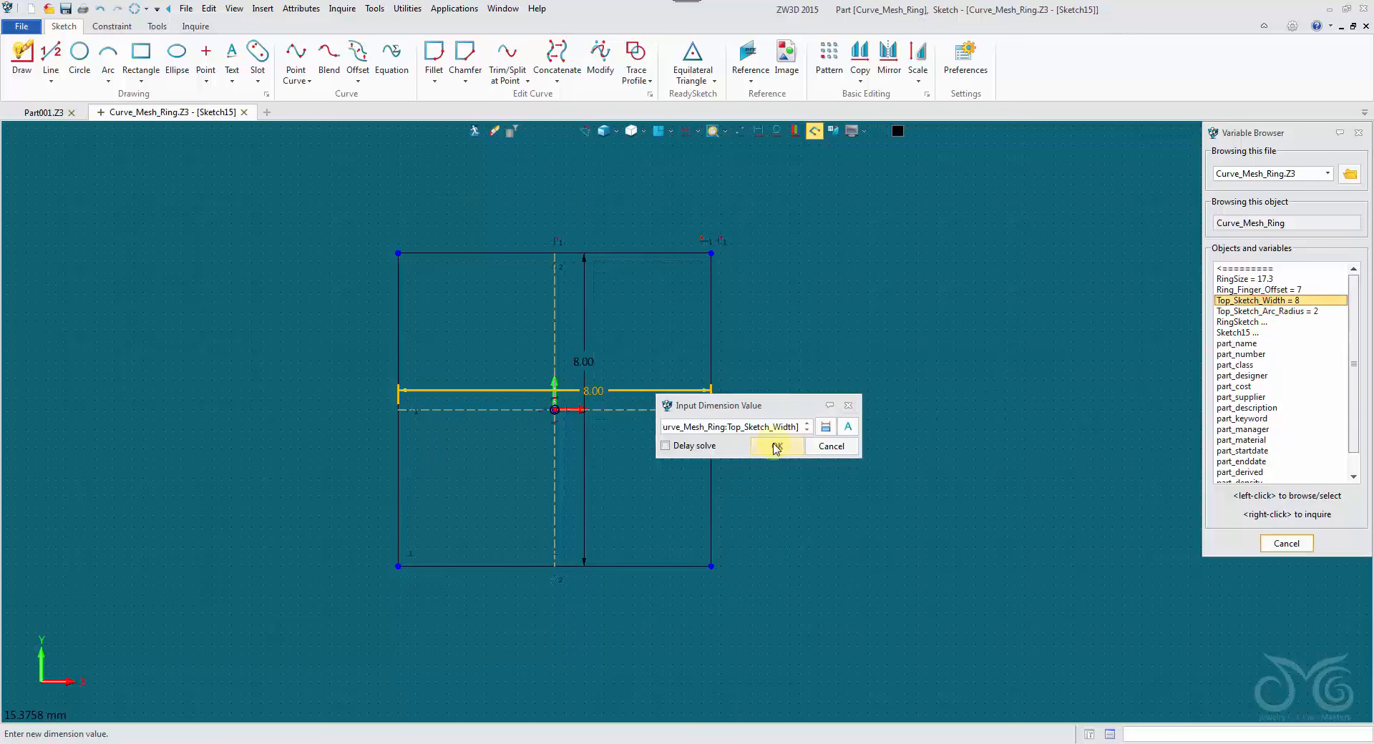
double_click(664, 392)
text(9.0)
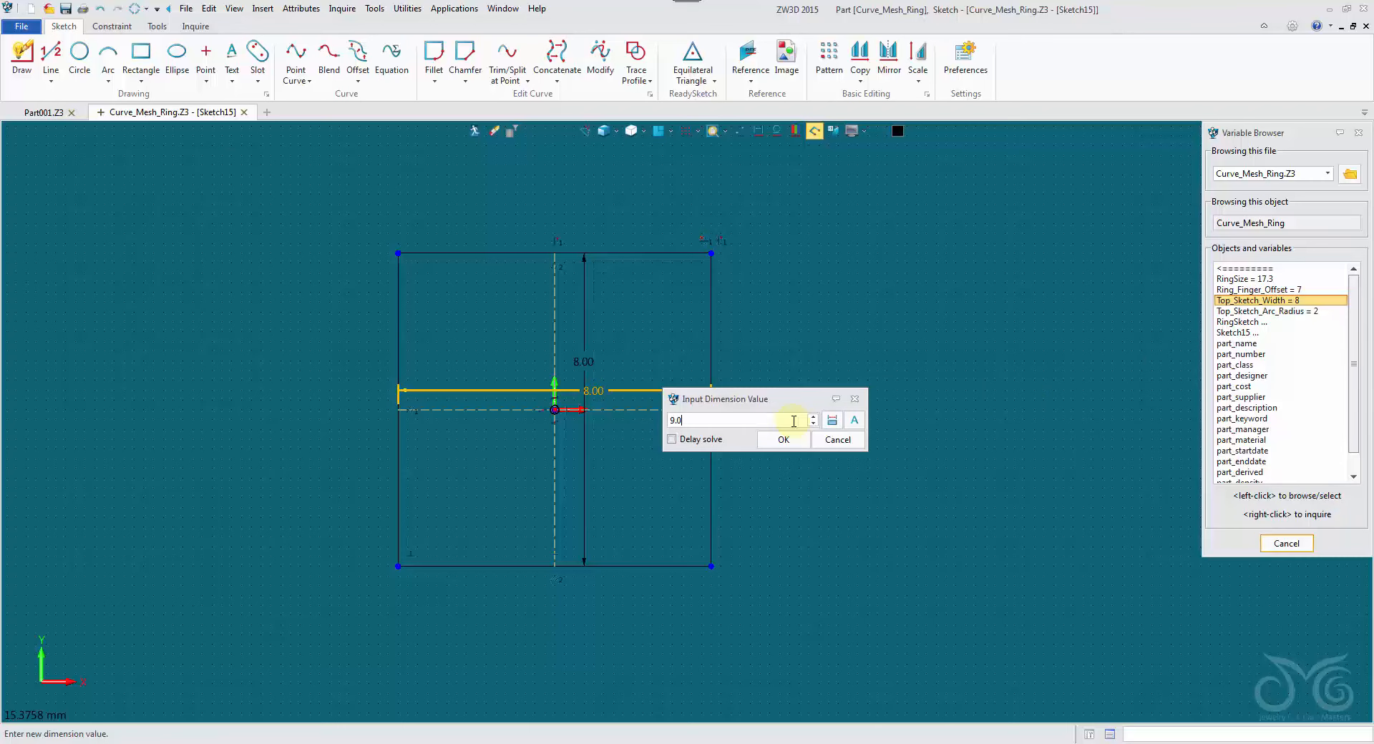
click(837, 440)
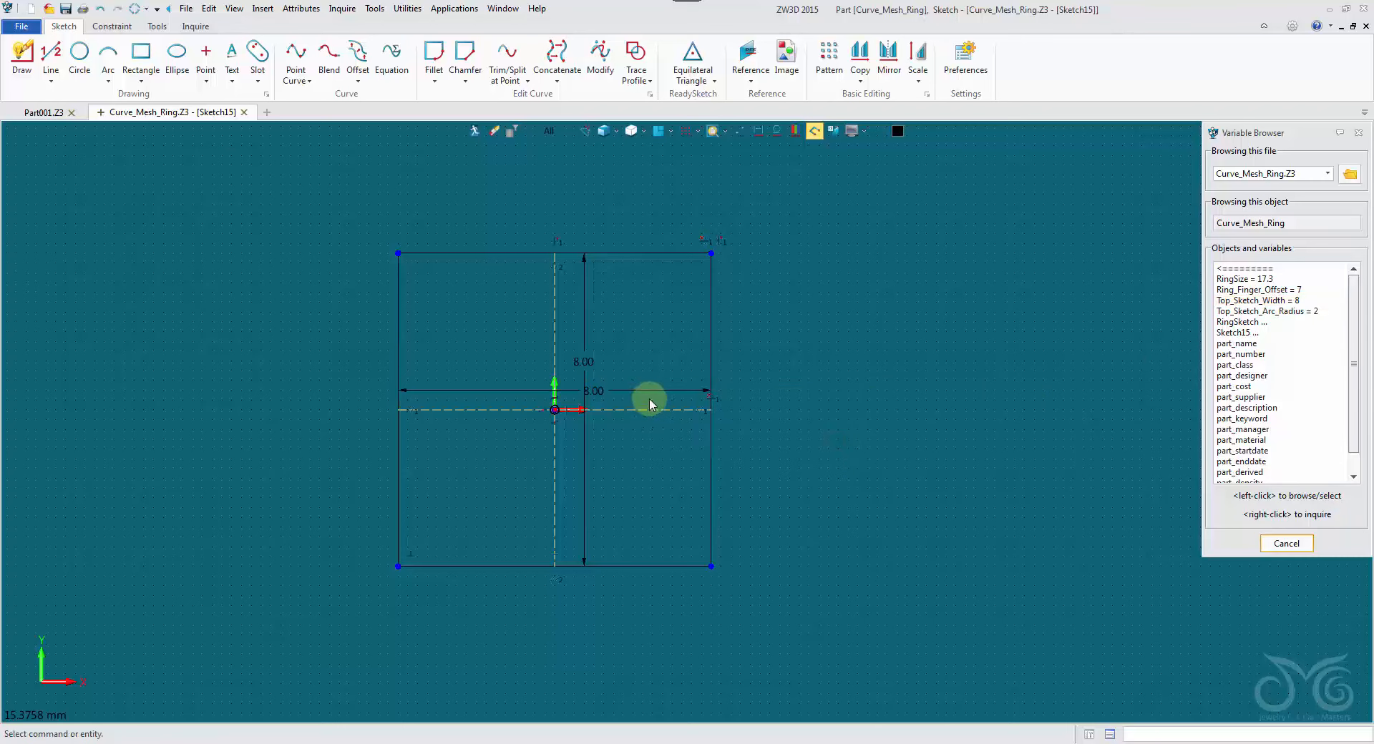
Delete the horizontal dimension inside the rectangle
scroll(699, 409, up, 3)
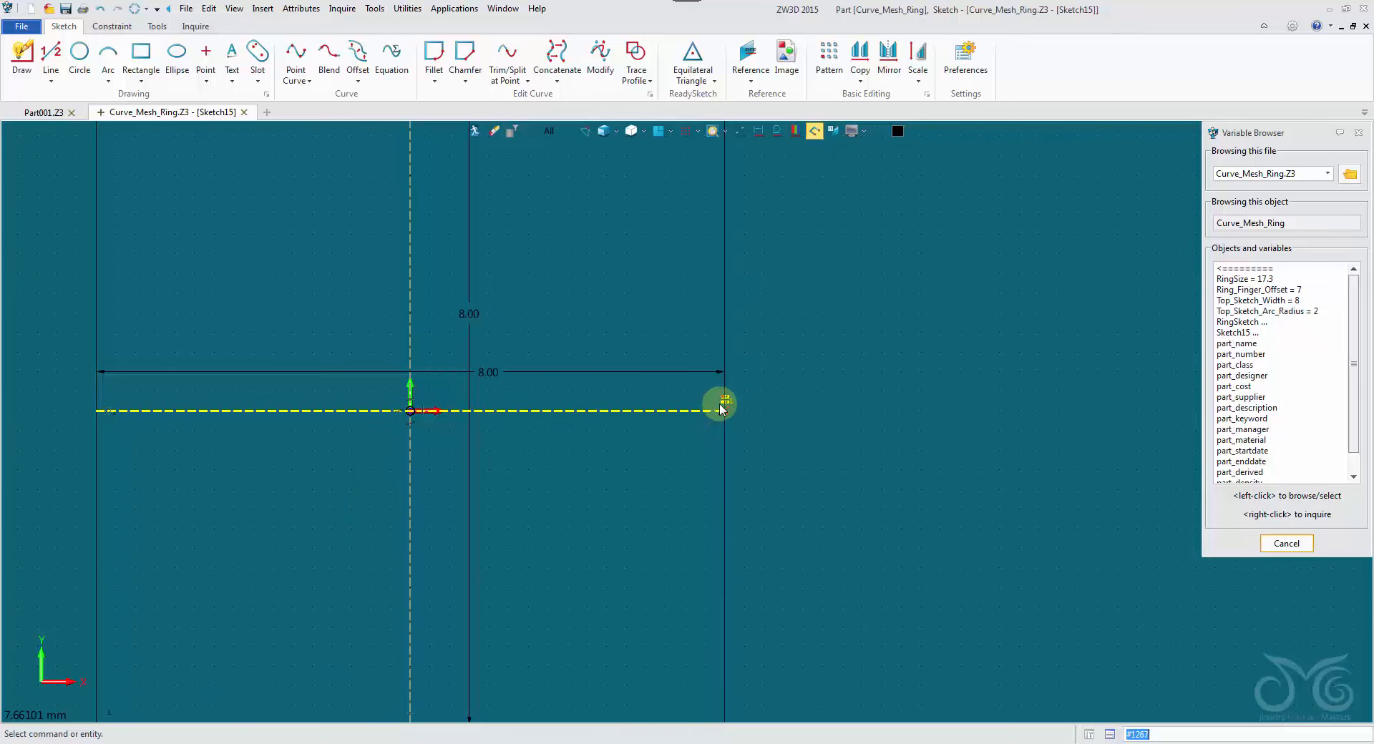
scroll(719, 408, down, 3)
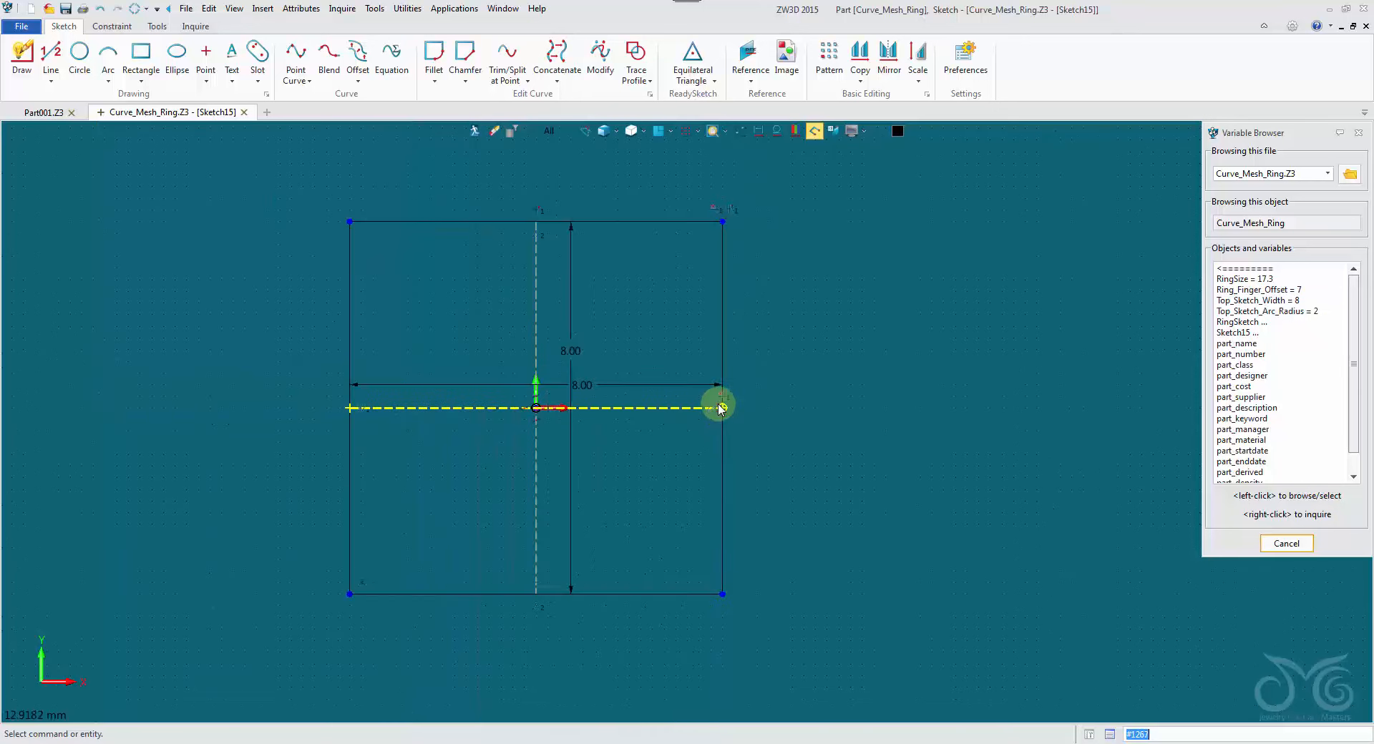
click(654, 387)
middle_click(577, 311)
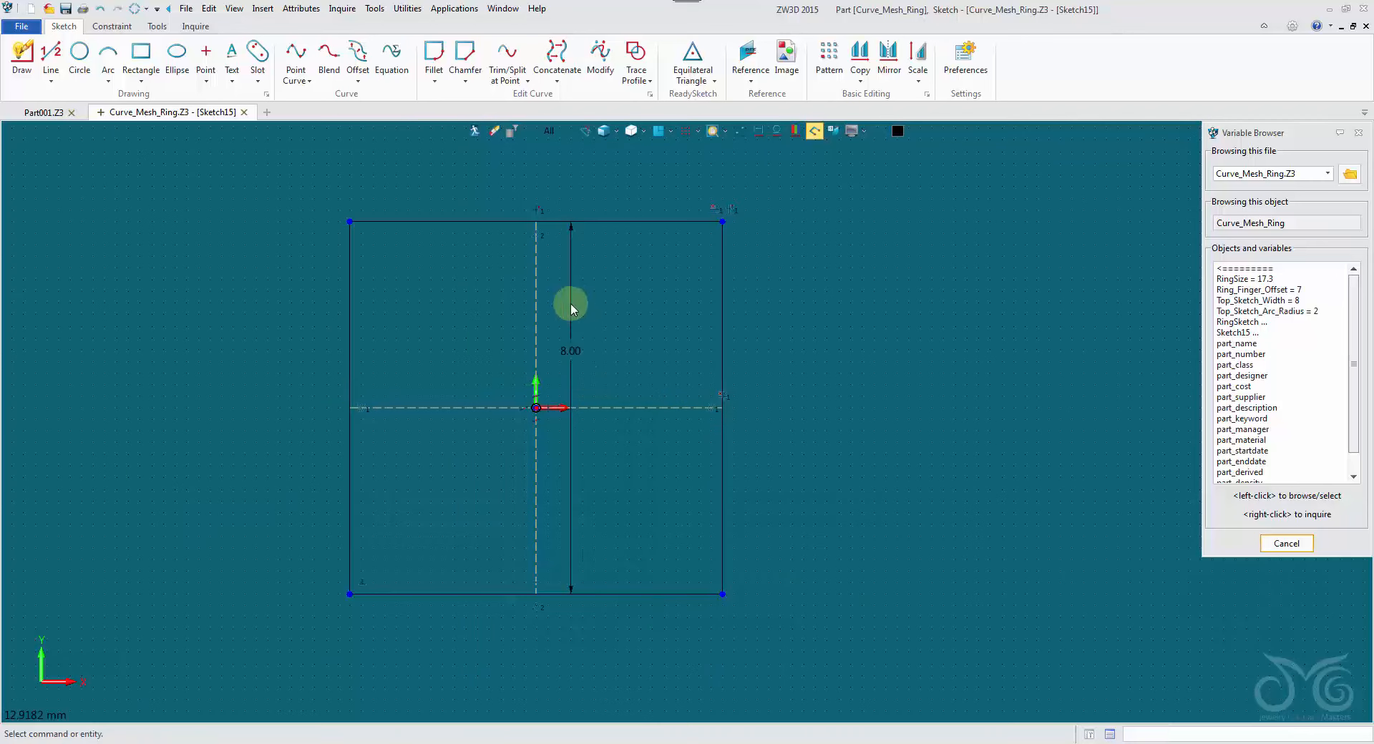
Add a horizontal quick dimension to the rectangle's horizontal centre line, placing it just below the line
click(120, 27)
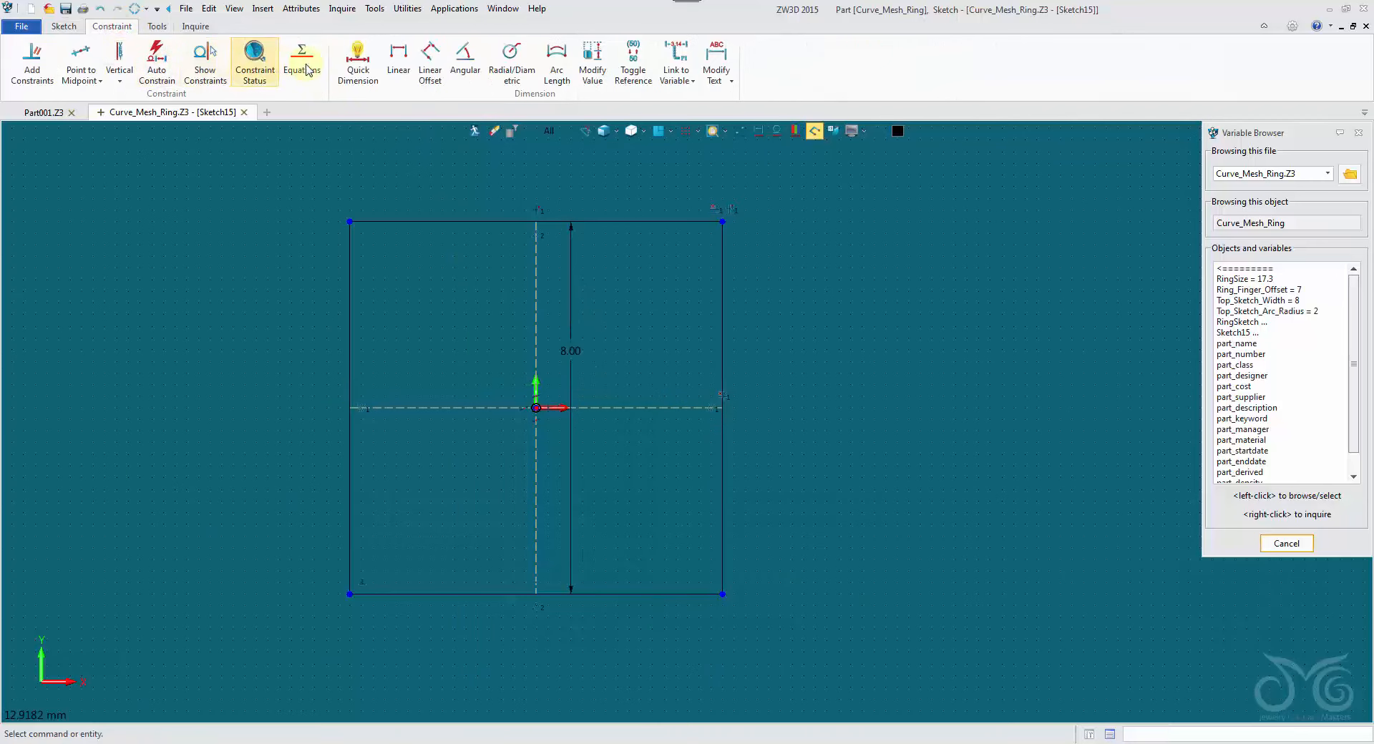
click(357, 65)
click(483, 416)
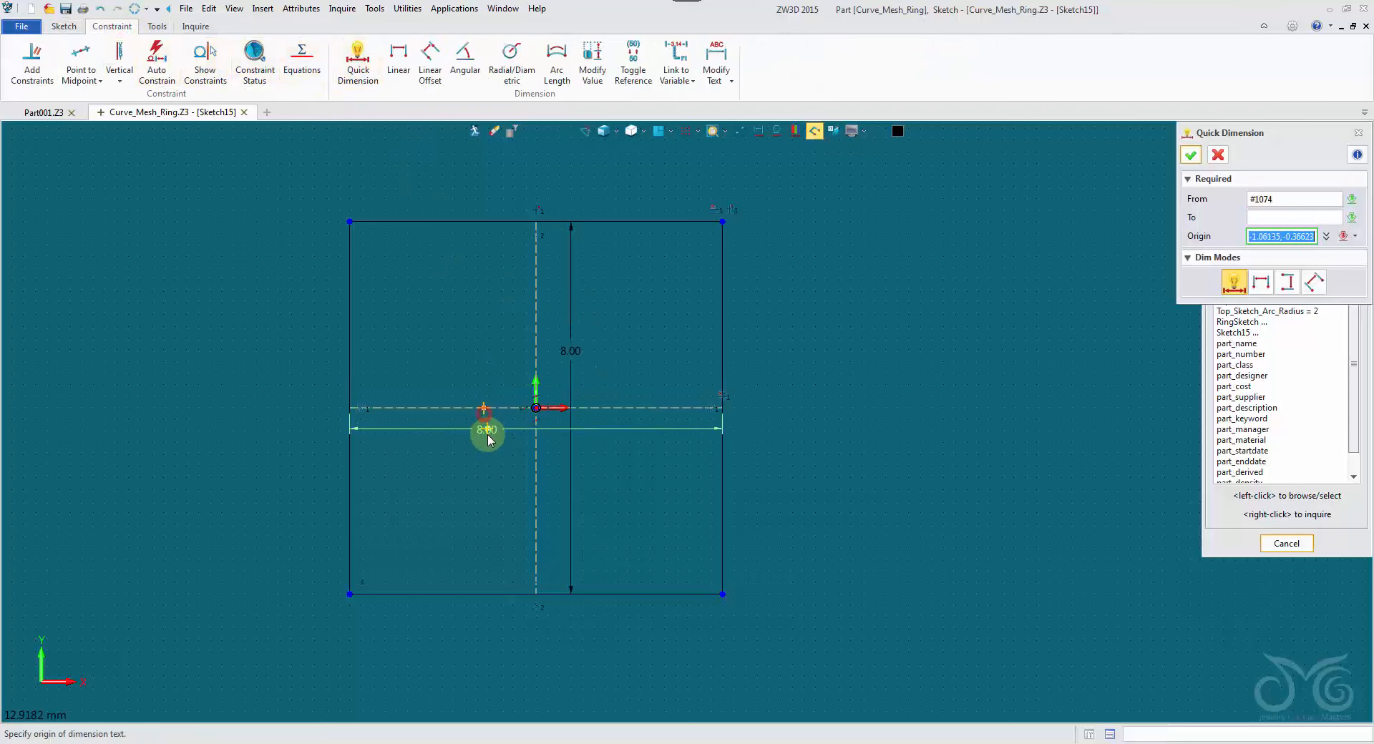
click(478, 438)
Link the new horizontal dimension to the variable Top_Sketch_Width and end the dimensioning command
text(10.0)
key(BackSpace)
key(BackSpace)
key(BackSpace)
key(BackSpace)
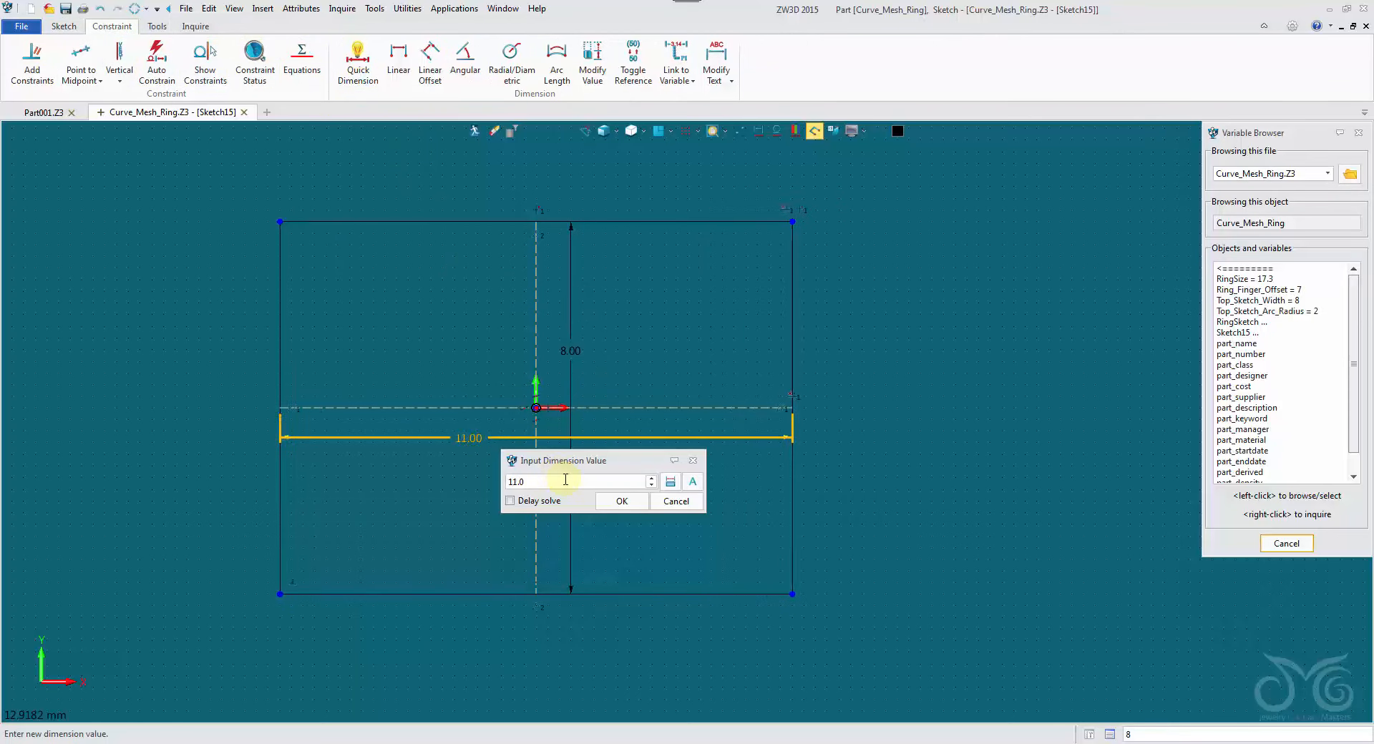
text(8.0)
key(BackSpace)
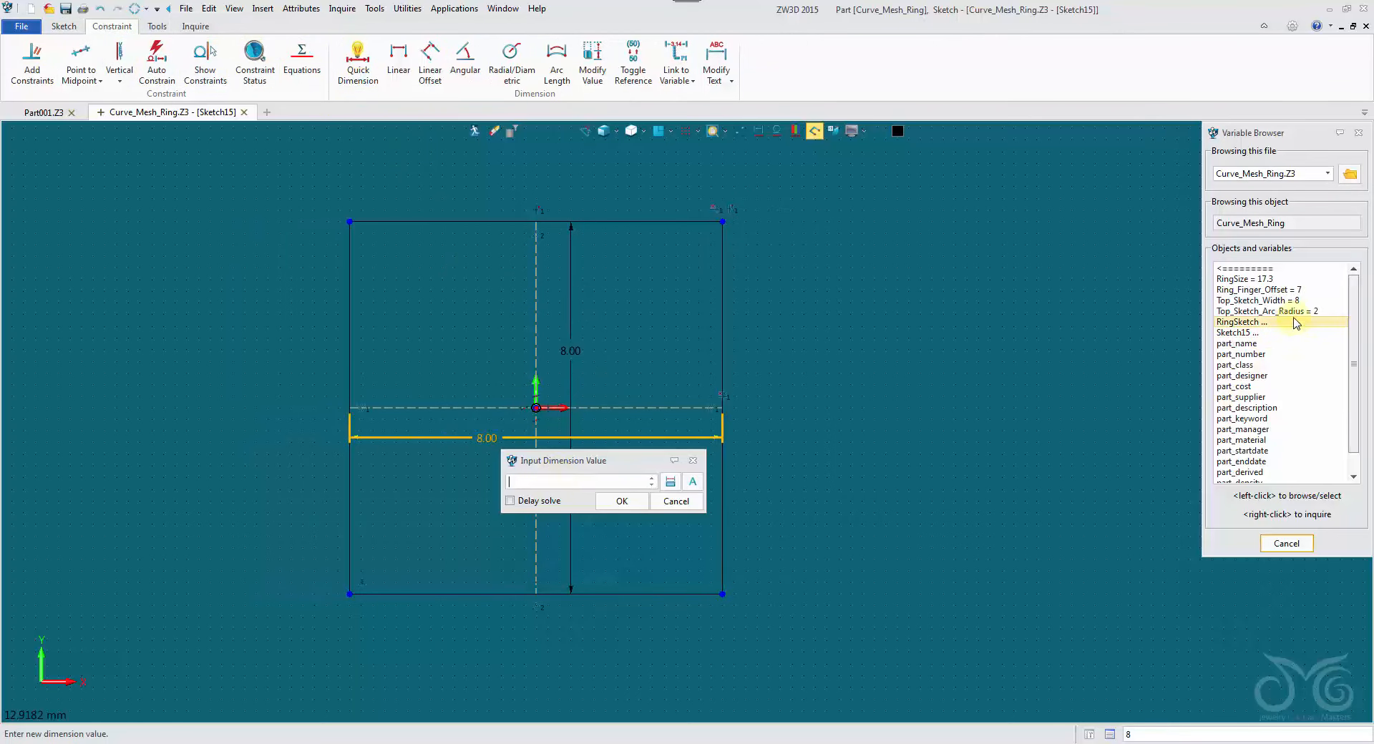
click(1260, 300)
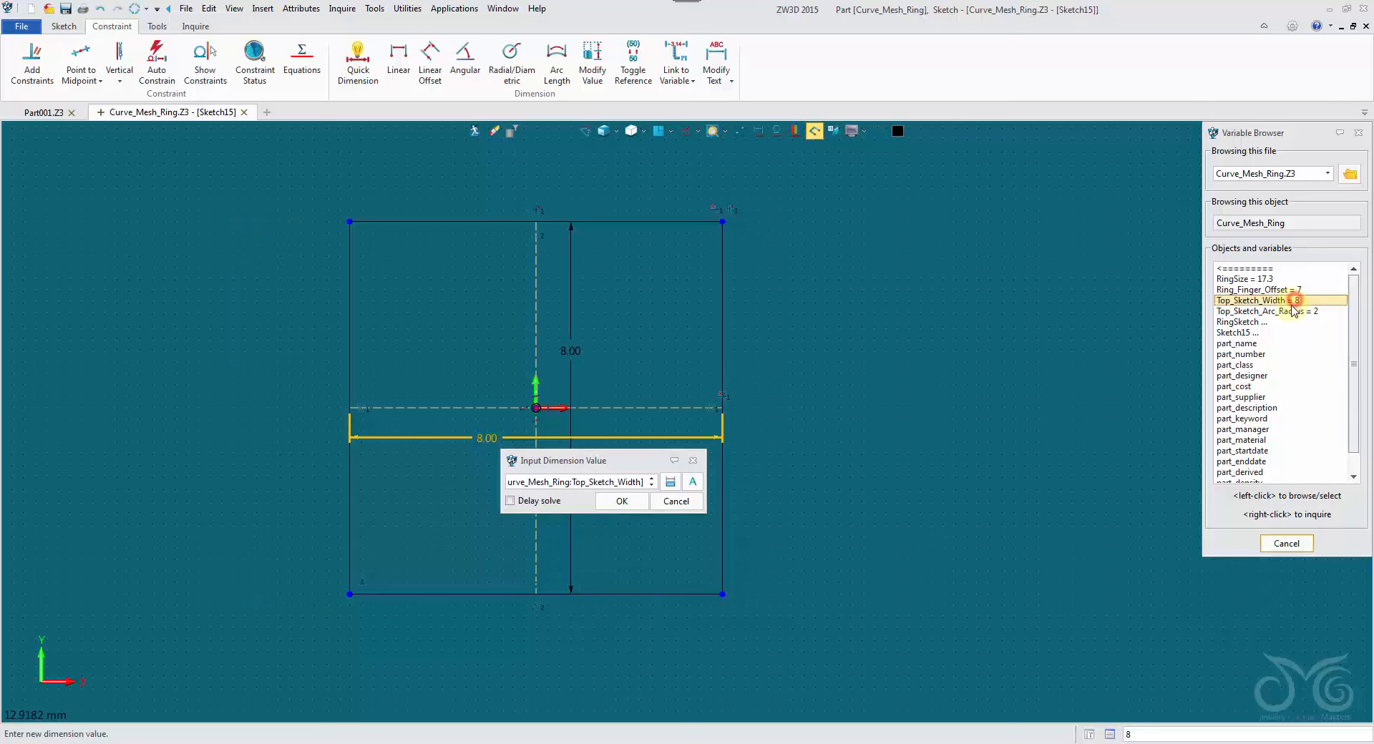
click(618, 501)
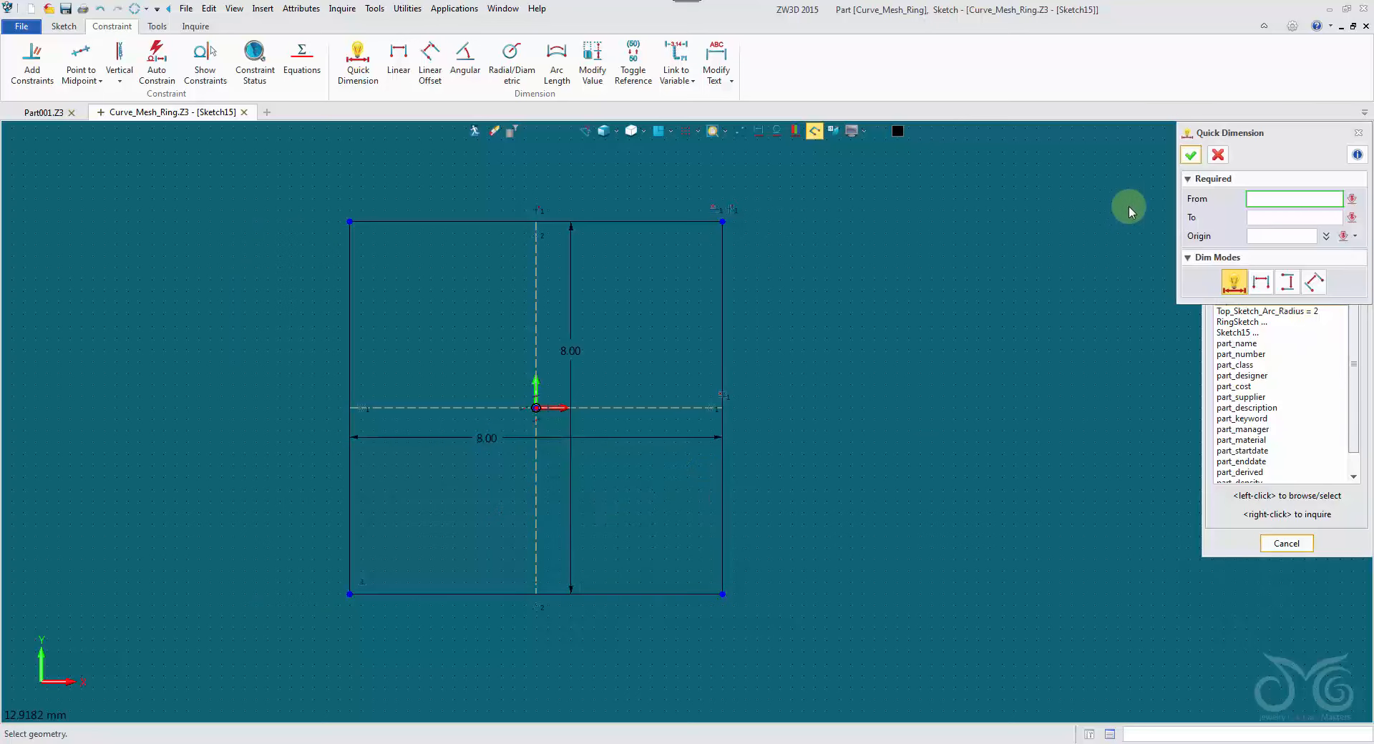
click(1220, 158)
Preview a 9 mm value in the rectangle's horizontal dimension and cancel the edit
double_click(667, 440)
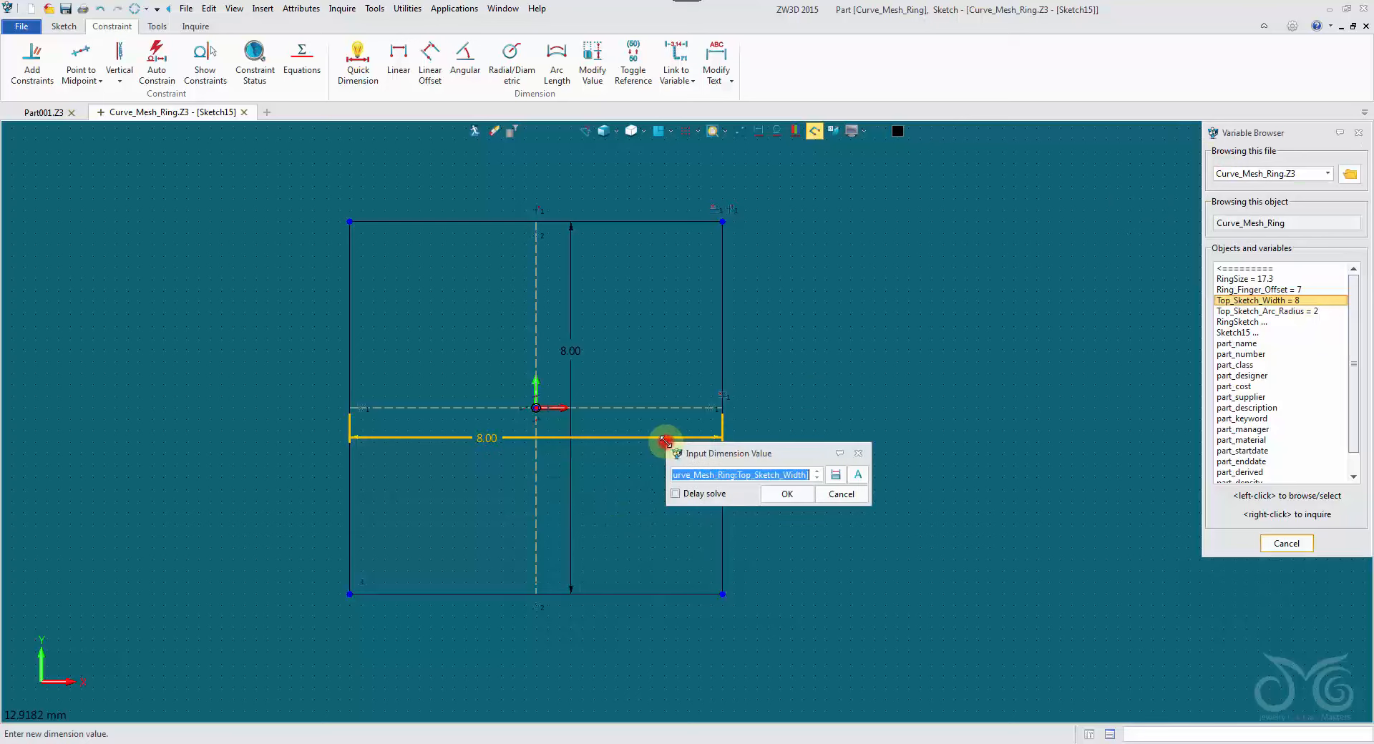
text(9.0)
click(841, 493)
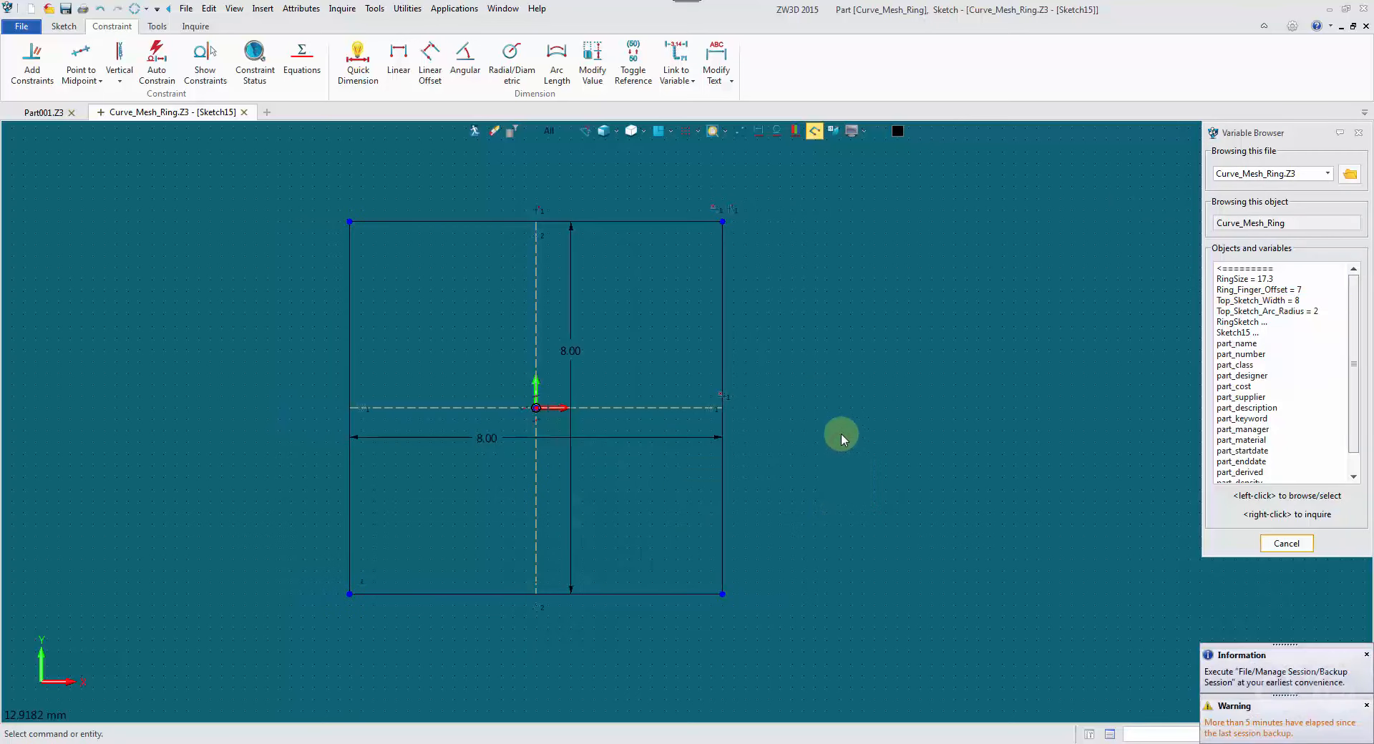
Apply Fillet Chain to the rectangle's four sides, rounding all corners with a 1 mm radius
click(63, 26)
click(434, 80)
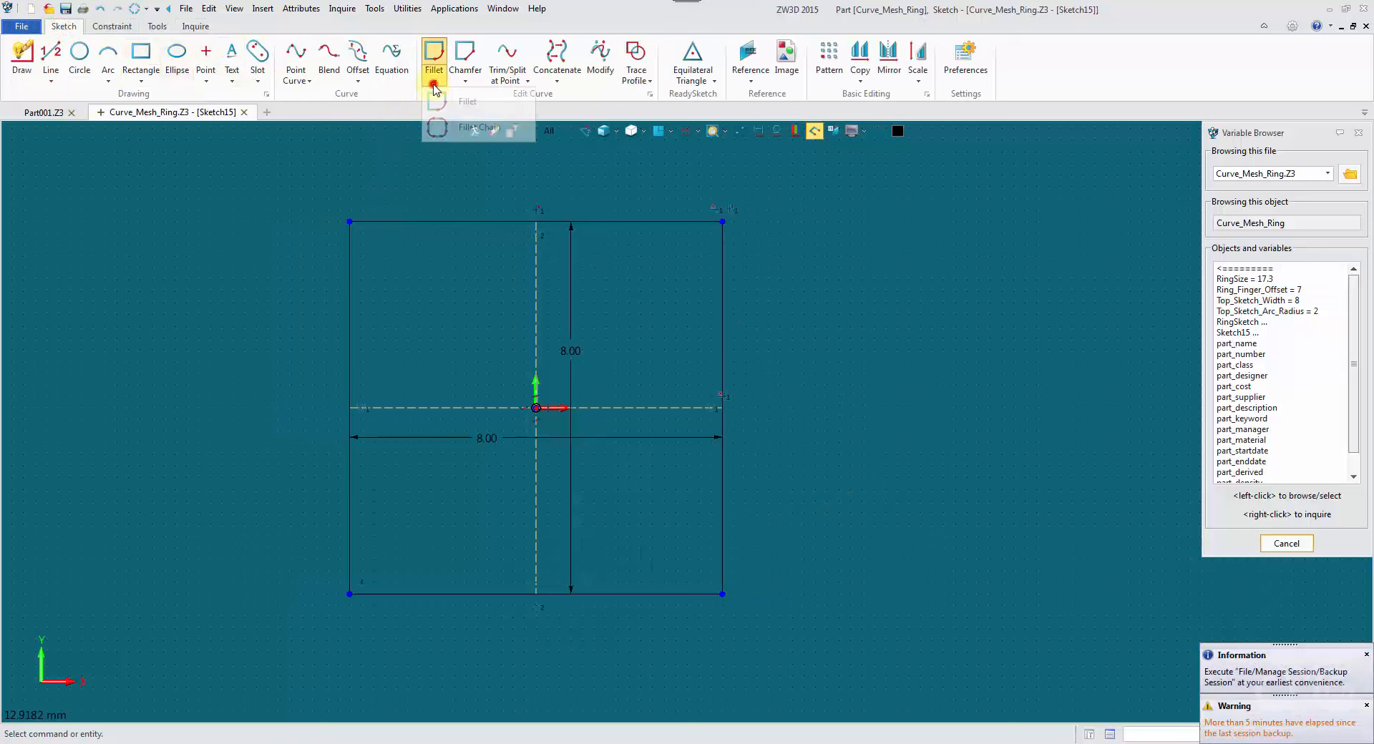
click(445, 127)
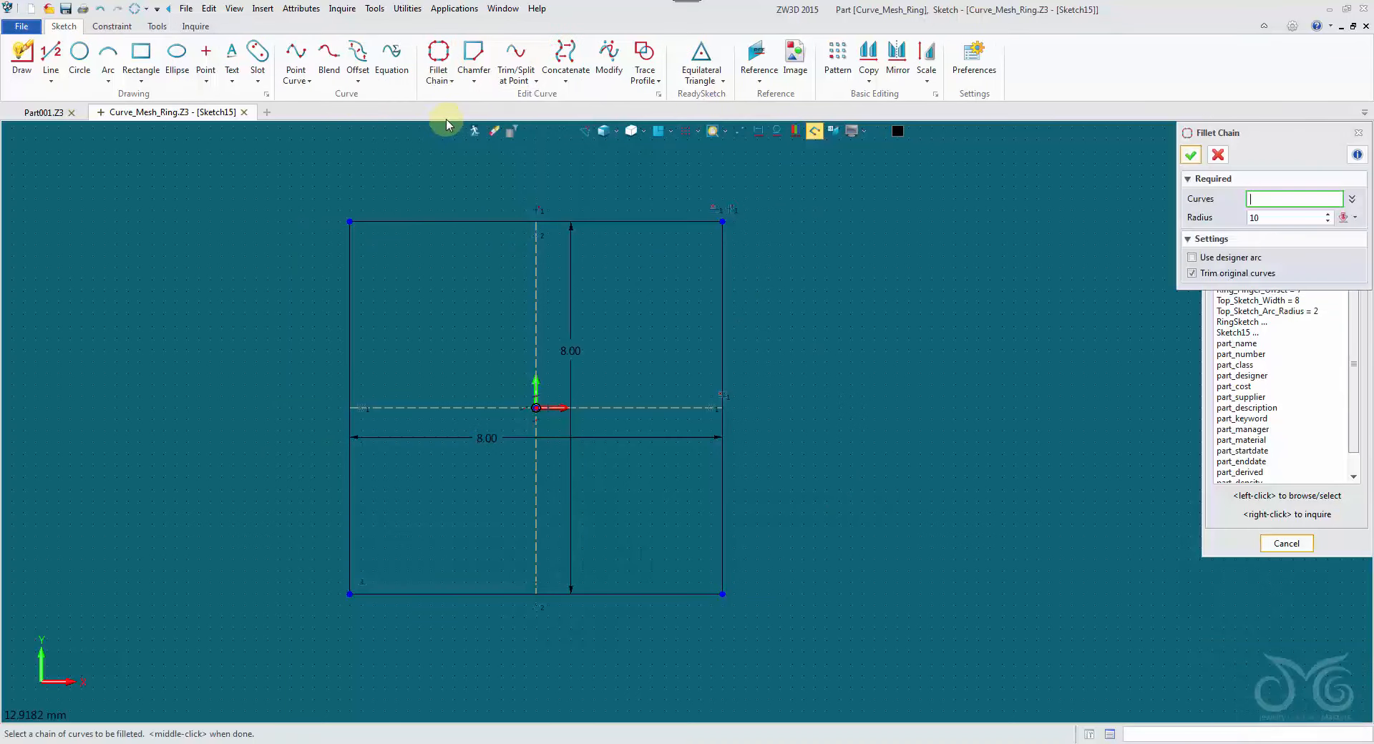
click(403, 222)
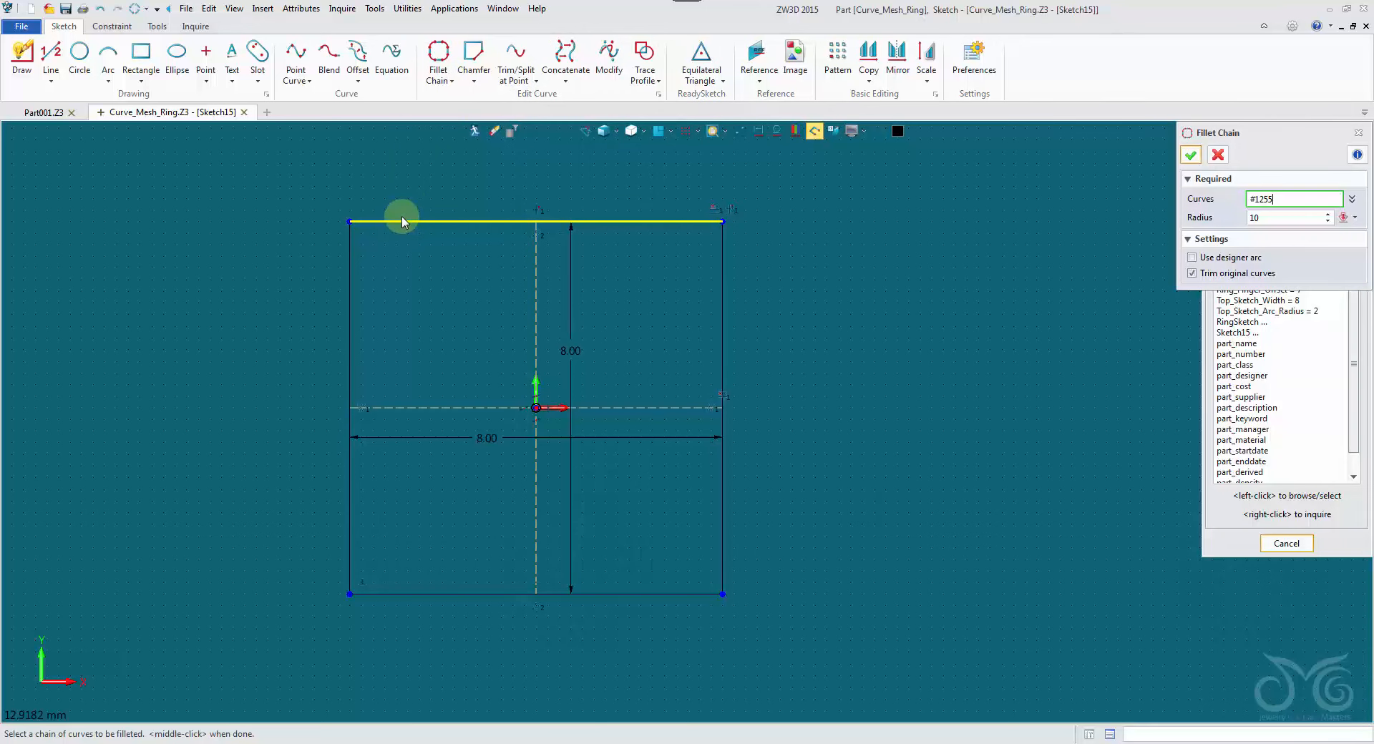
click(402, 221)
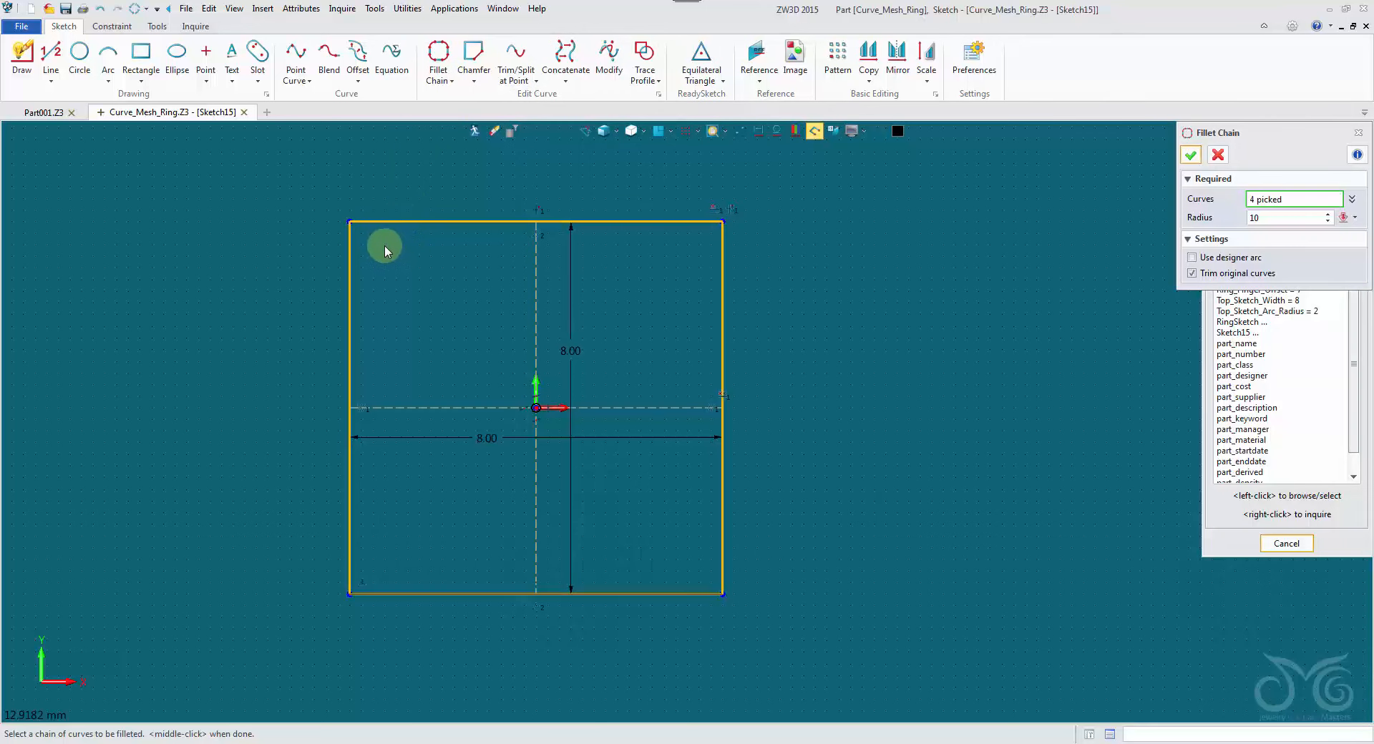
click(1298, 219)
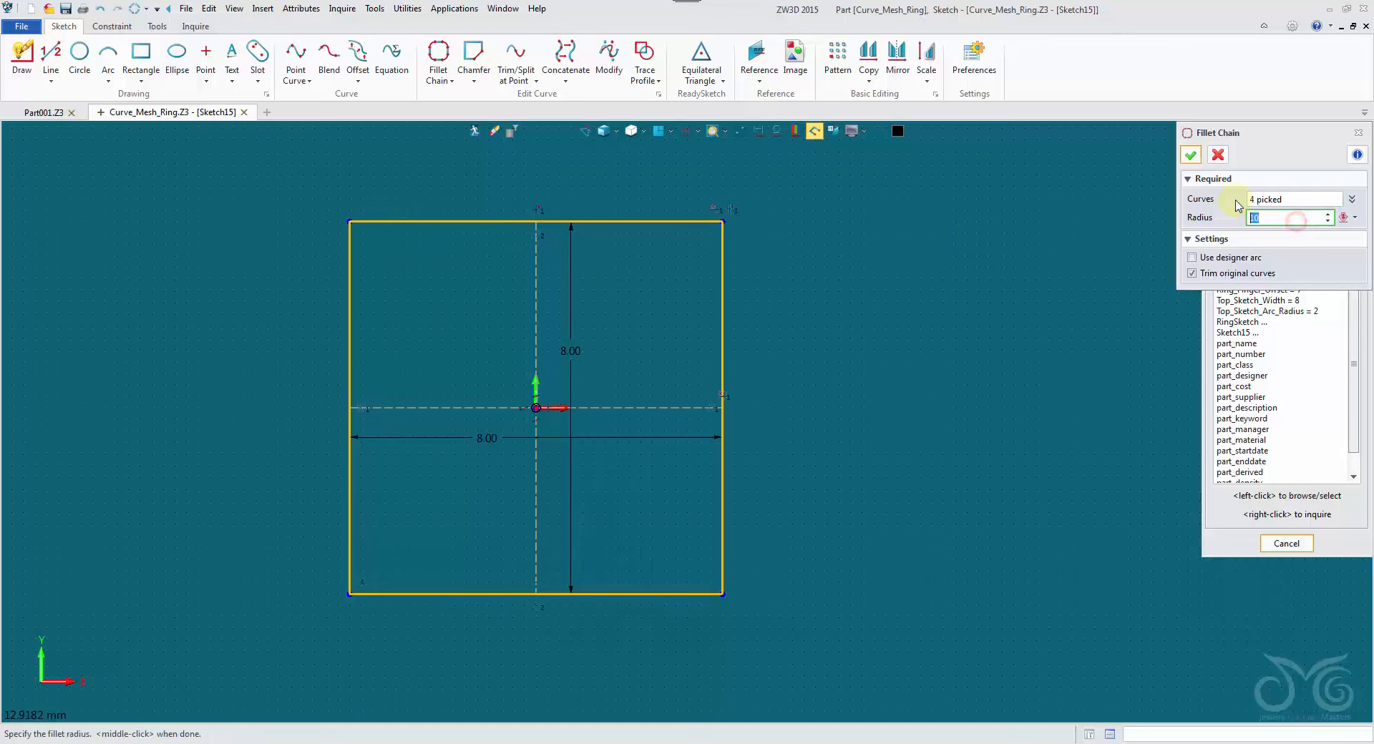
click(1202, 157)
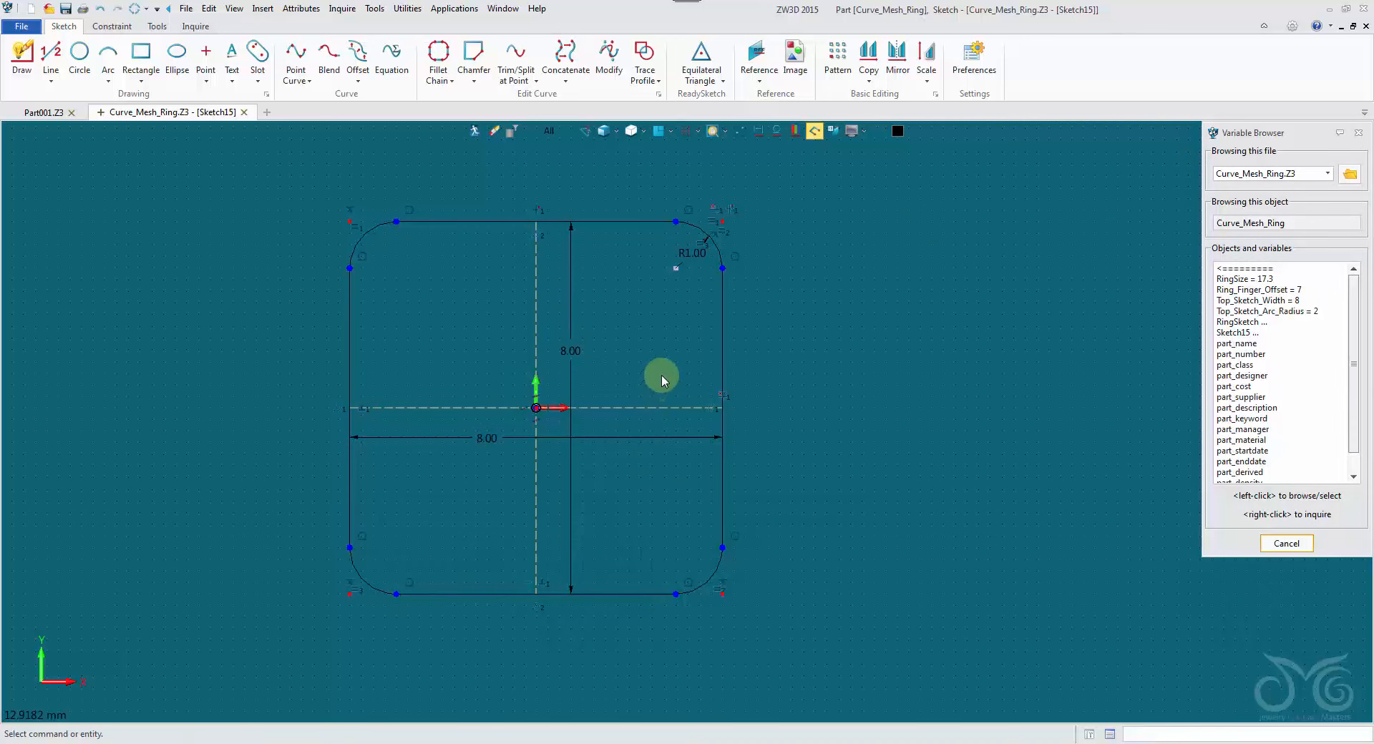
Link the corner fillet's radius dimension to the variable Top_Sketch_Arc_Radius and reopen it to check the entry
double_click(692, 254)
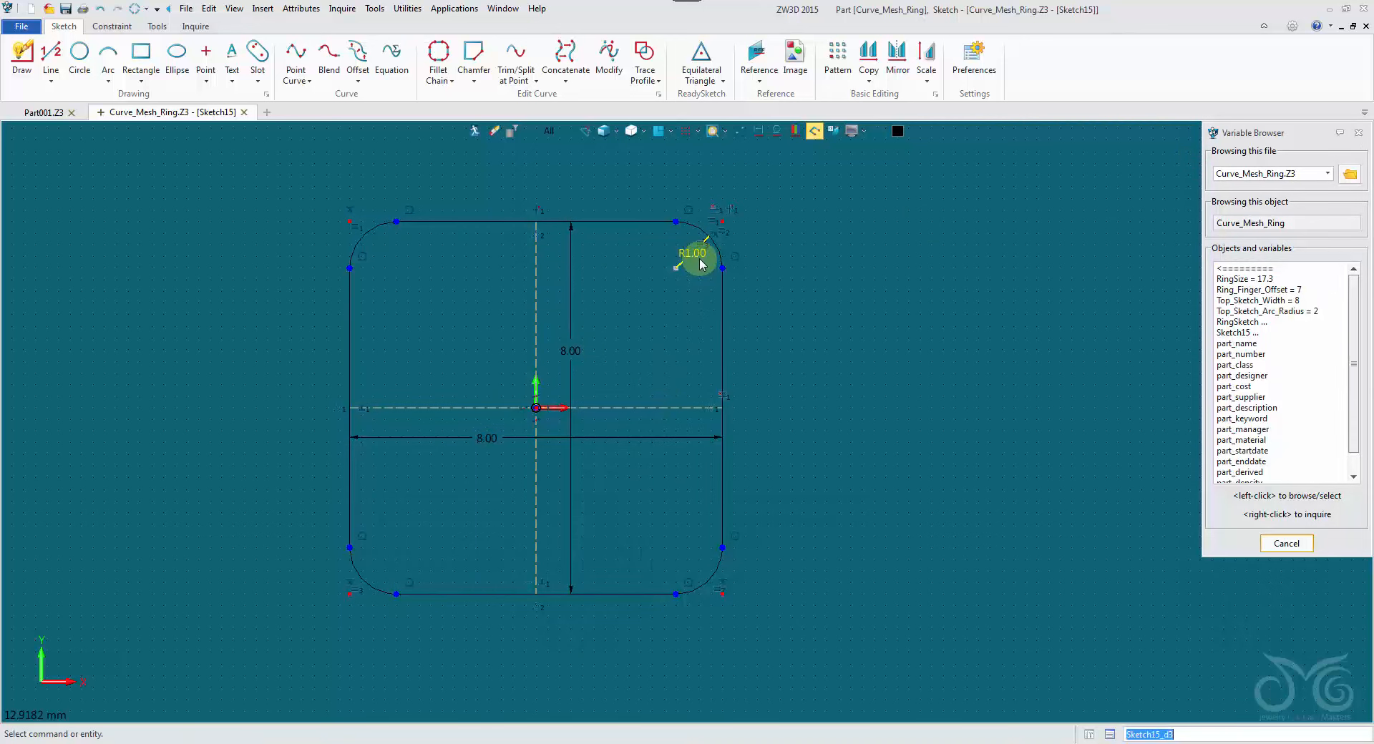
text(2.0)
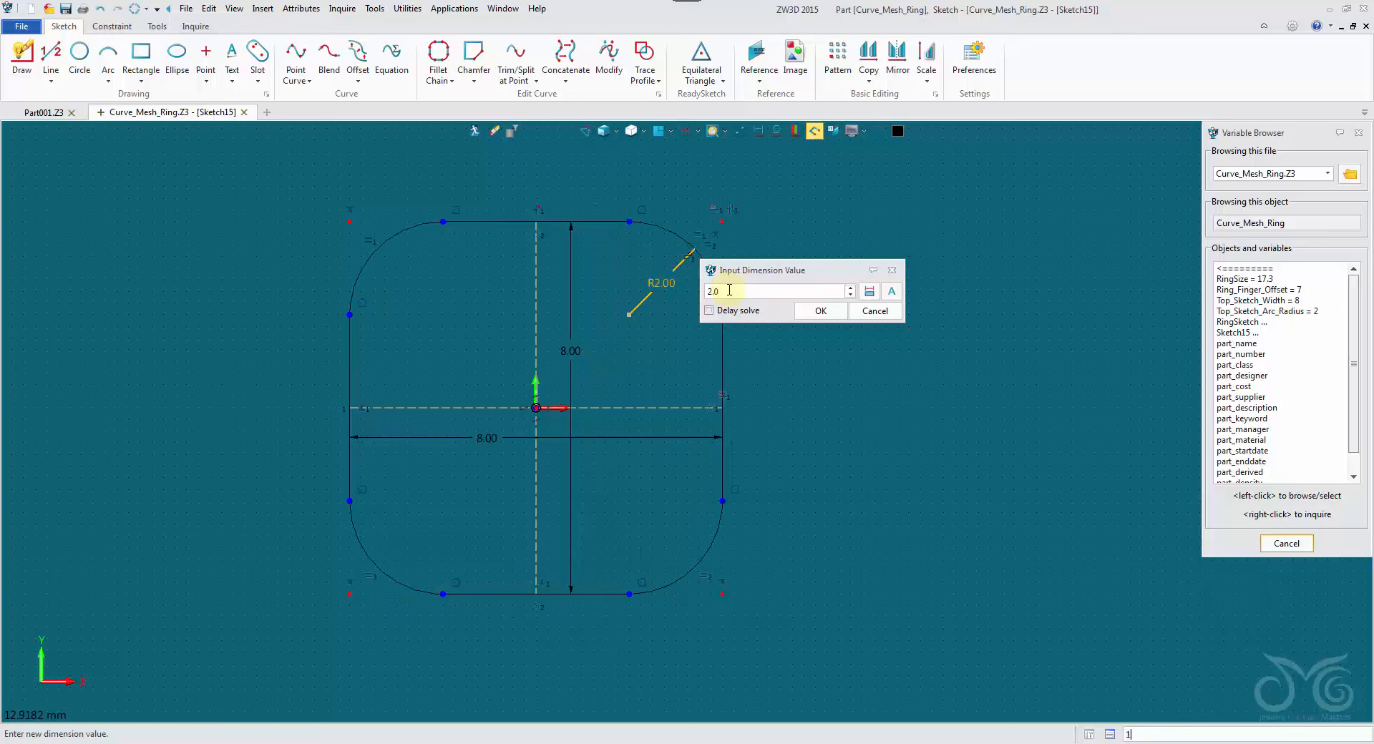
click(1223, 315)
click(820, 310)
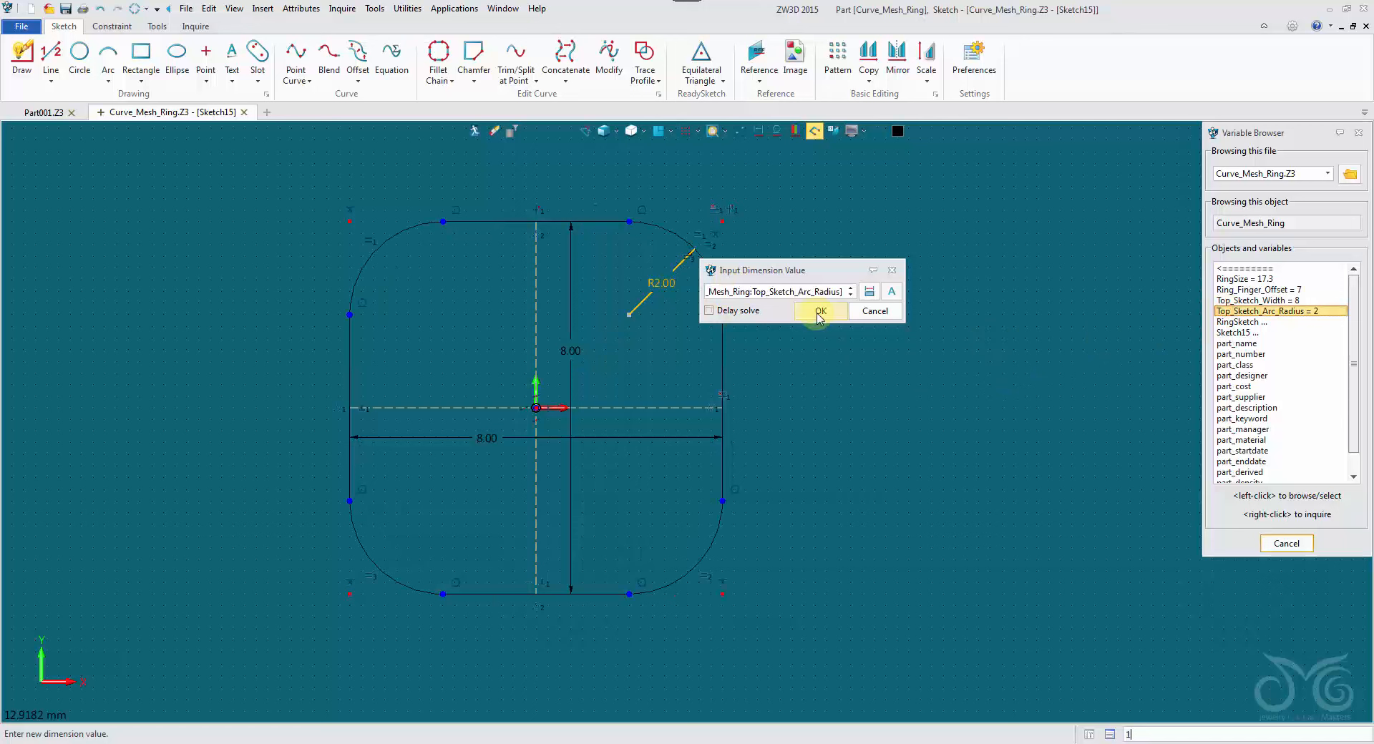
double_click(677, 293)
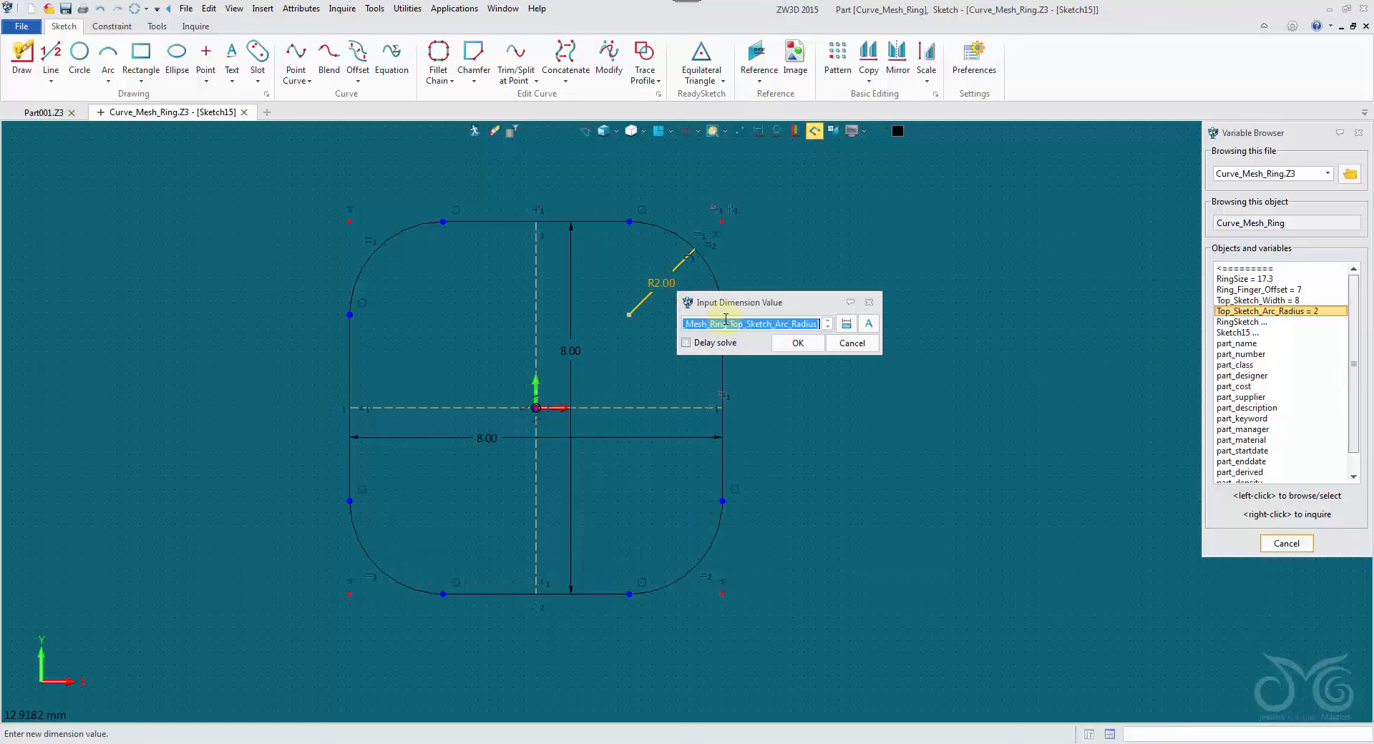
click(837, 347)
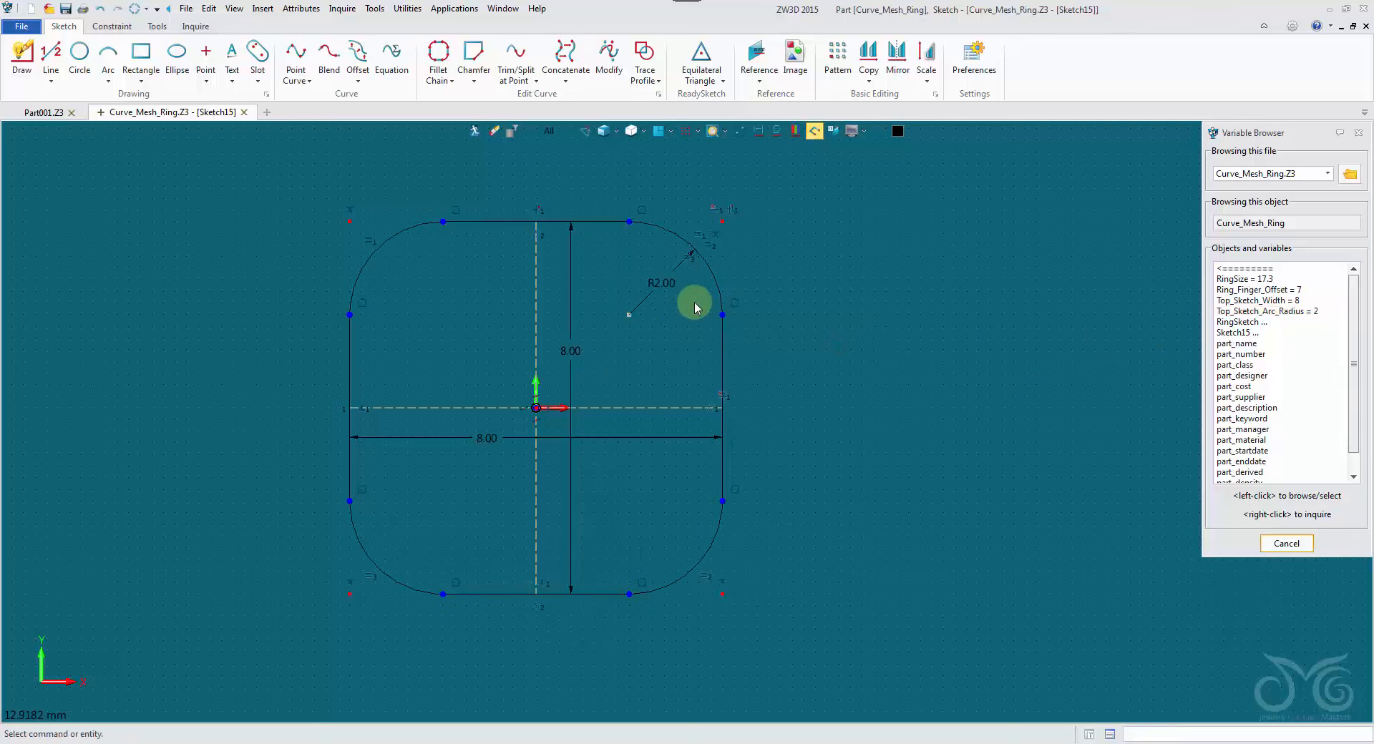
Preview 9 mm in the vertical and the horizontal dimension of the rounded rectangle, cancelling each edit
double_click(572, 364)
text(9.0)
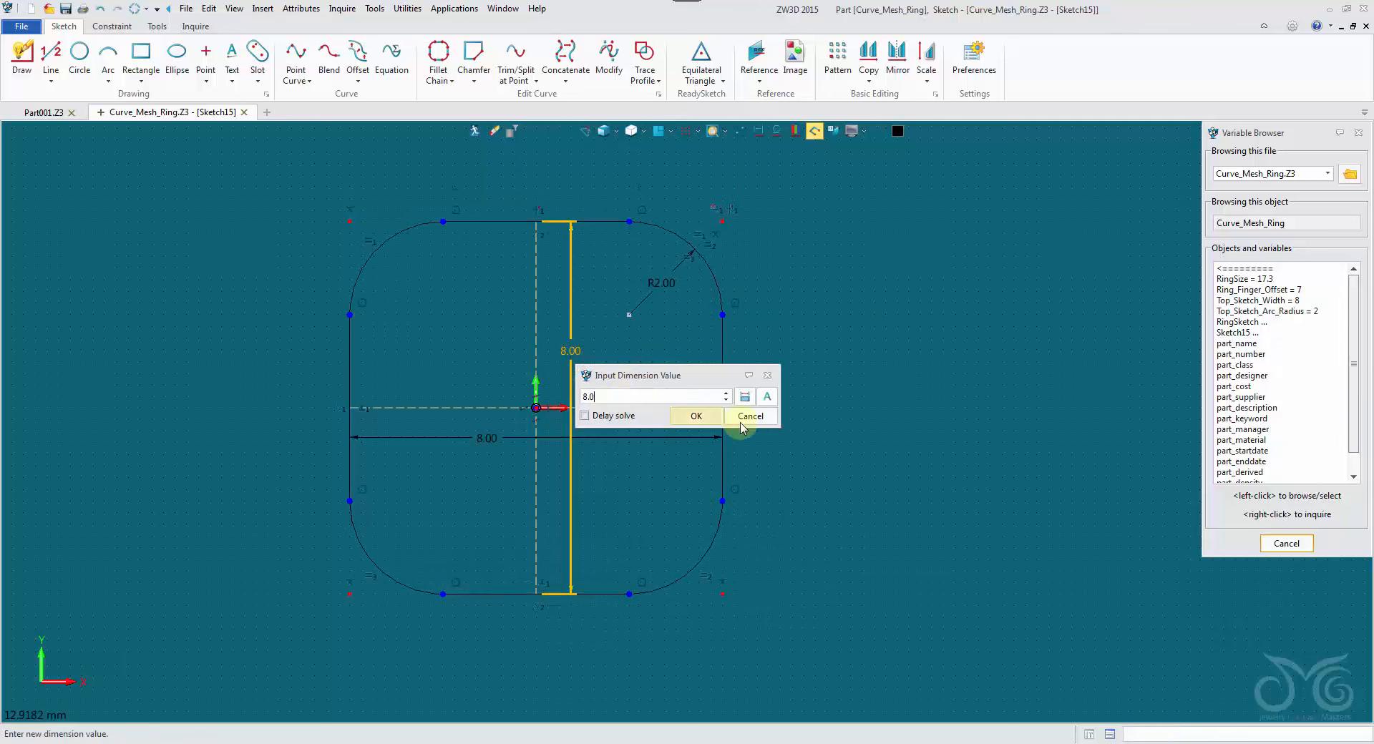
click(748, 417)
double_click(665, 436)
text(9.0)
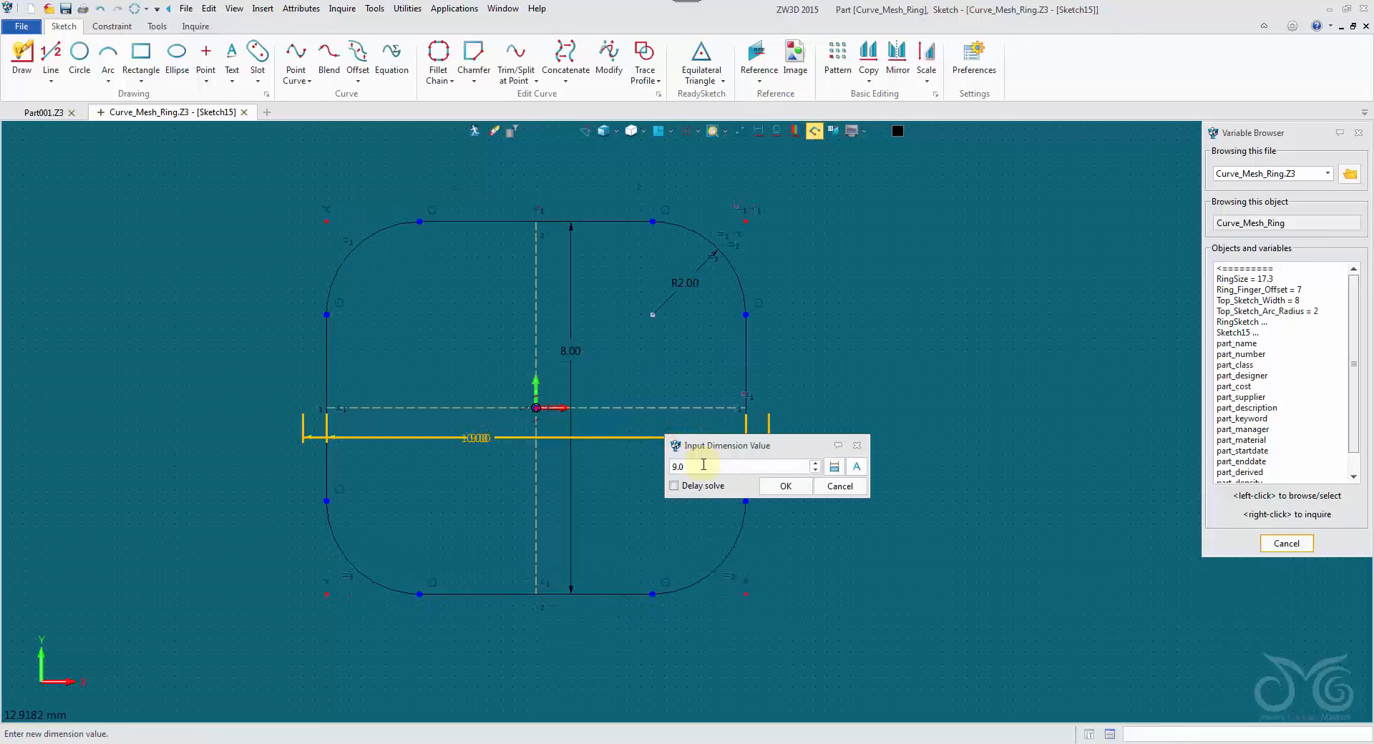
click(843, 491)
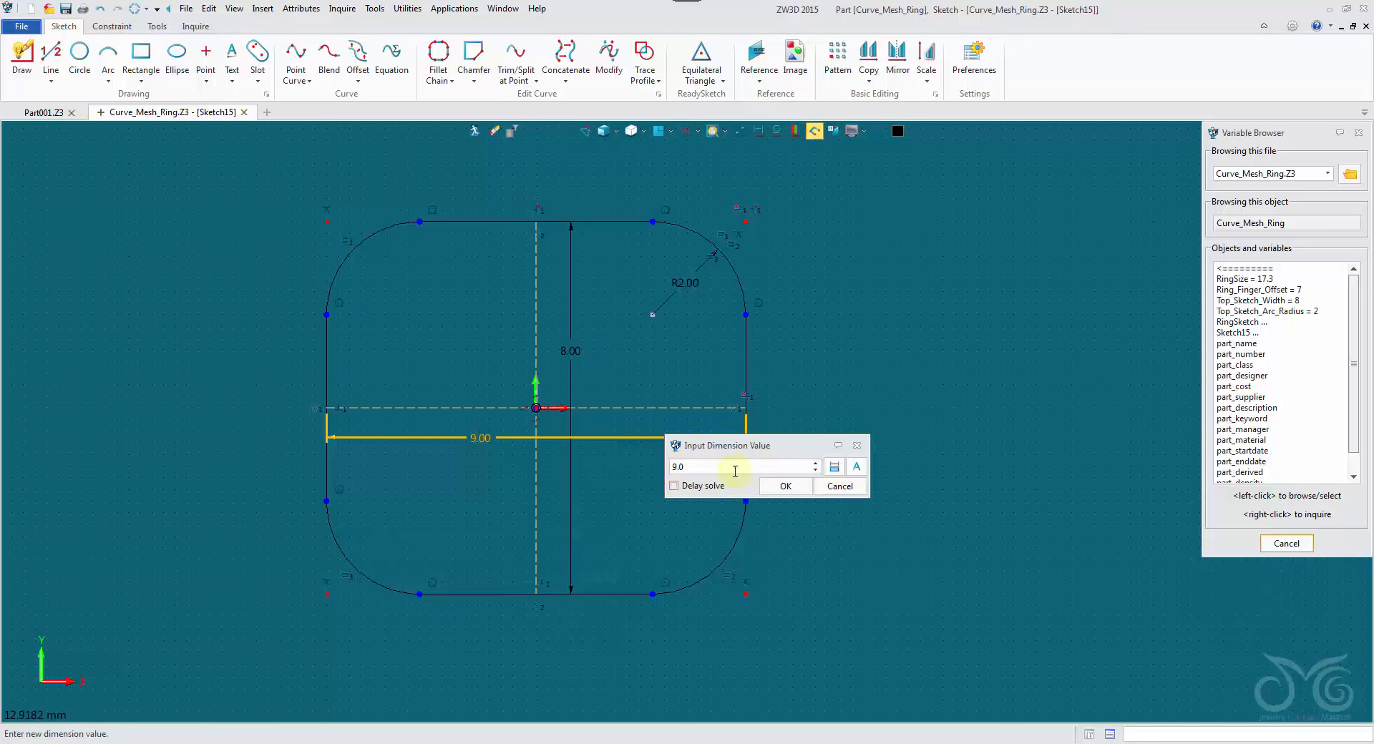
click(826, 491)
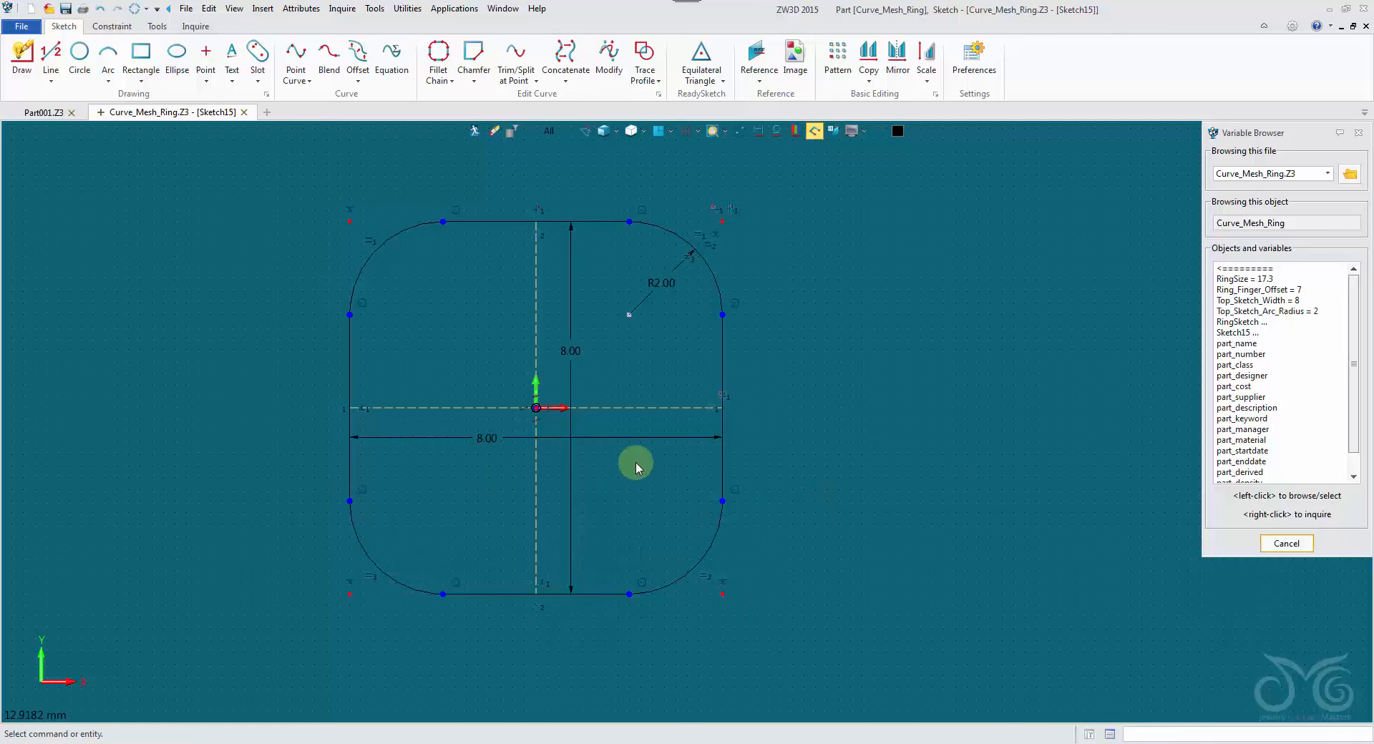
Set the horizontal dimension to 9 mm, check its entry and undo the change
double_click(636, 438)
text(9)
click(756, 495)
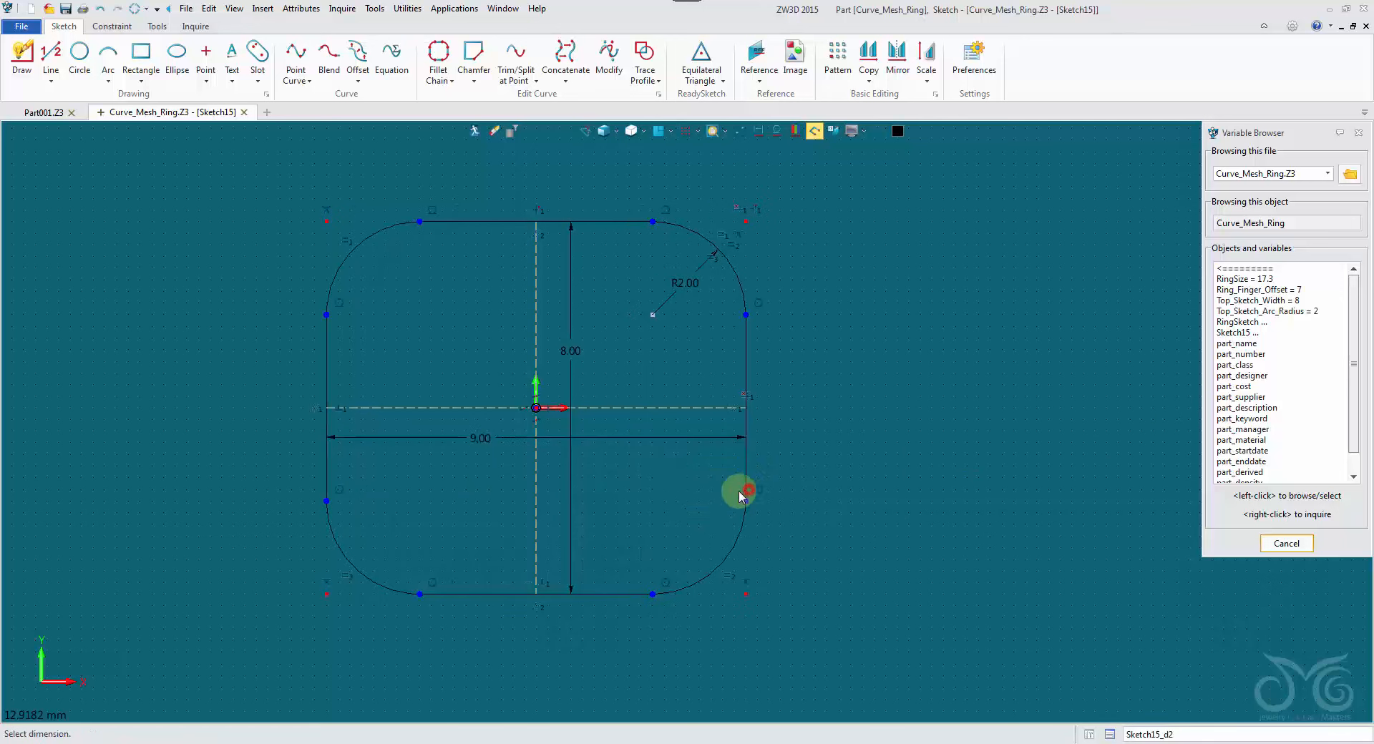
double_click(673, 442)
click(846, 494)
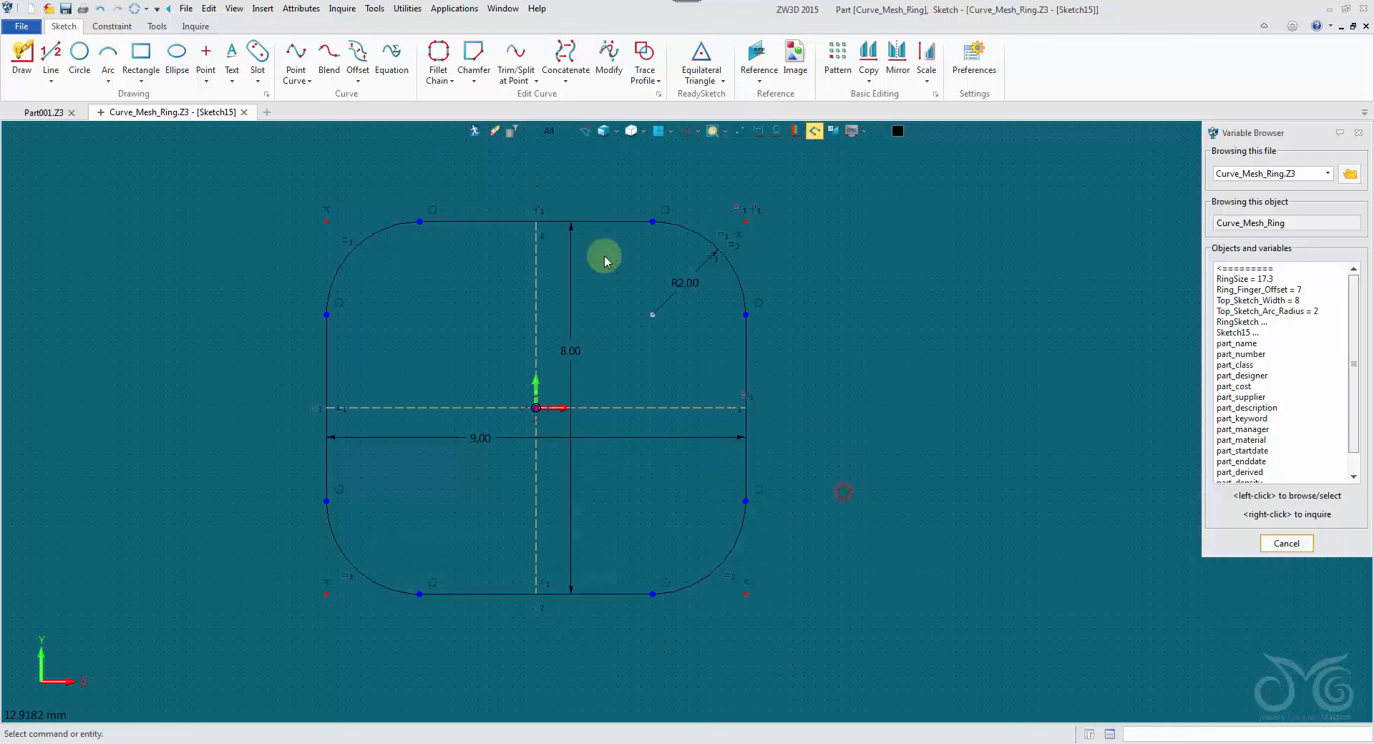
click(98, 12)
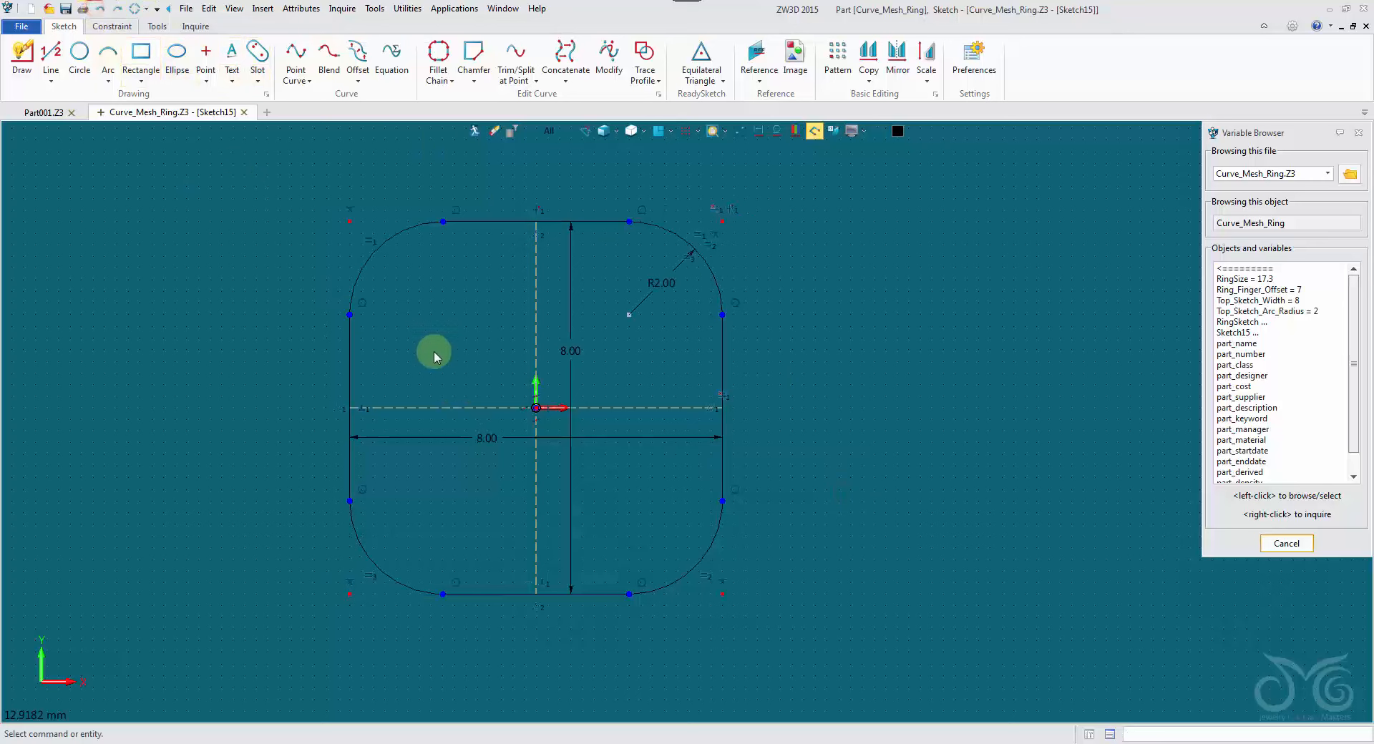
Preview 12 mm in the rounded rectangle's horizontal dimension and cancel the edit
double_click(650, 438)
text(12)
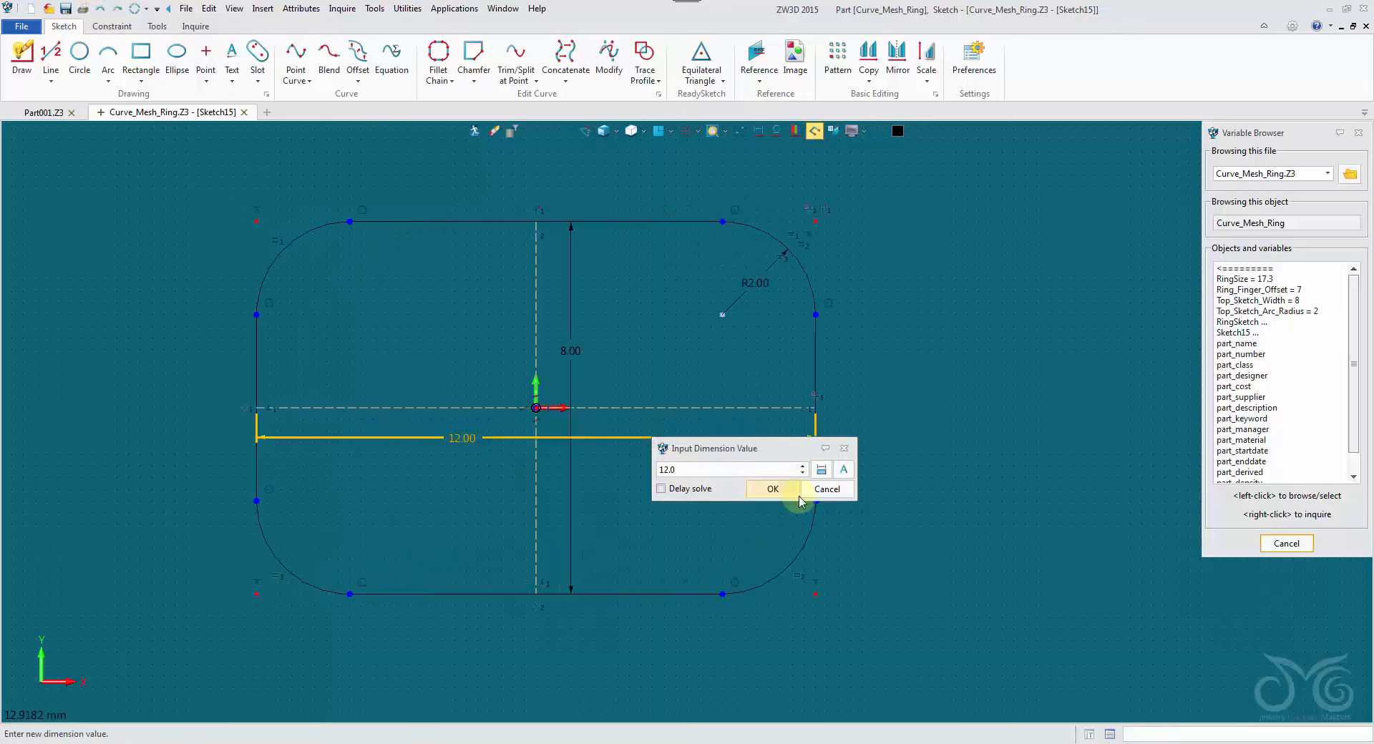
click(826, 491)
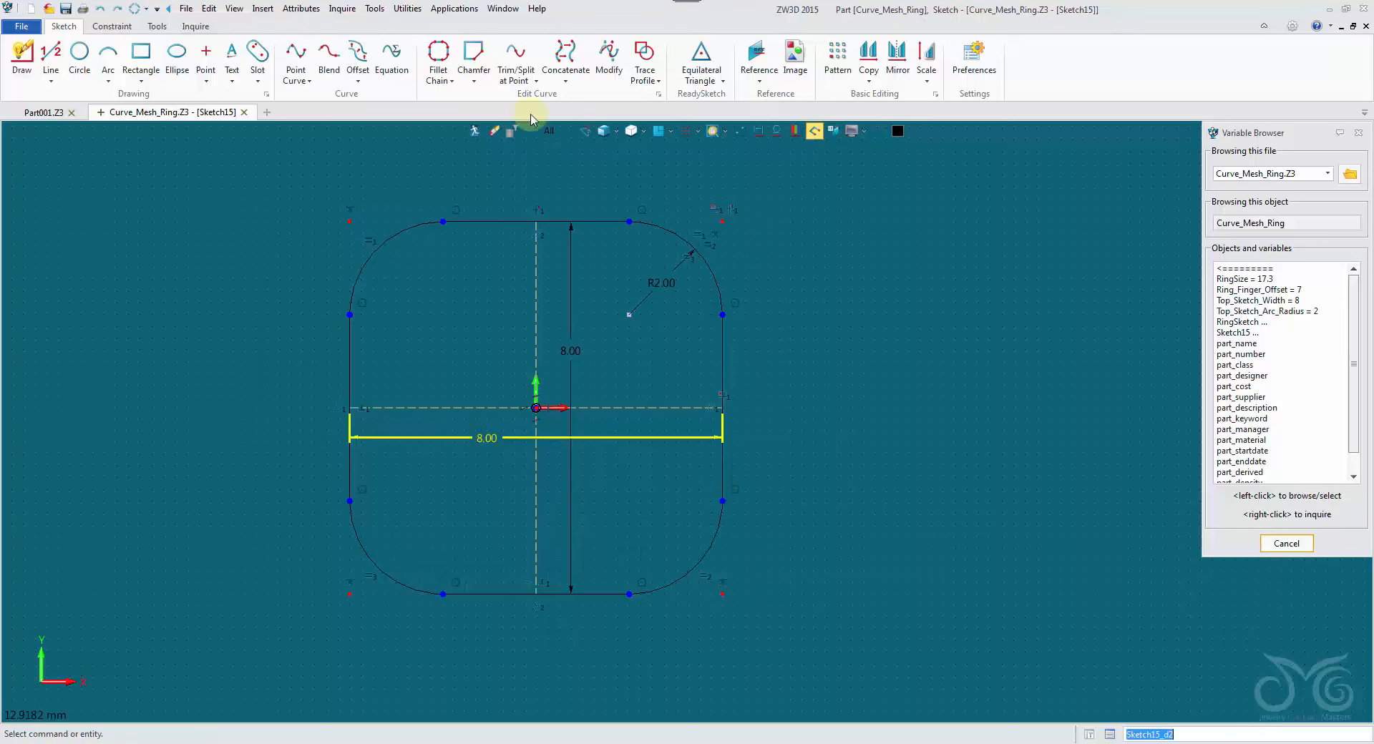
Exit the top sketch, hide the dimensions and examine the ring's wireframe from several angles
click(477, 133)
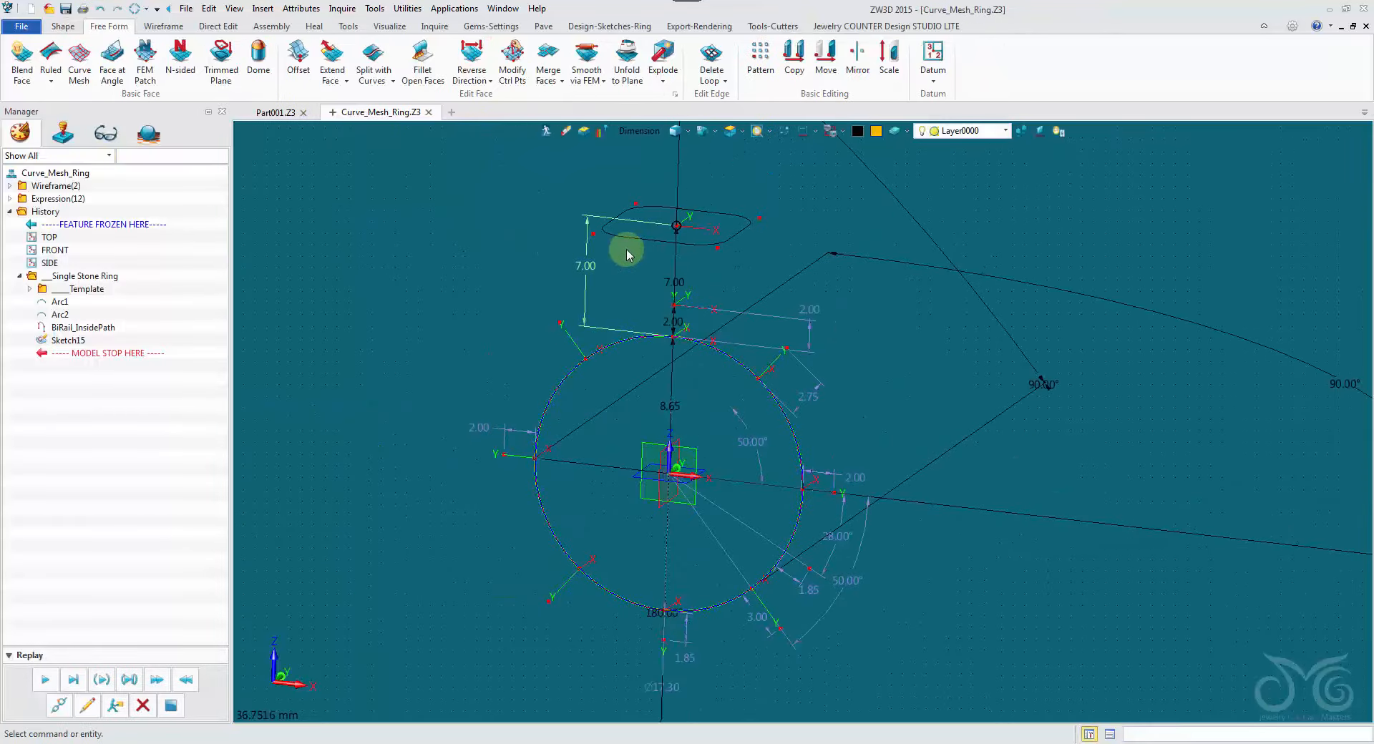
click(804, 134)
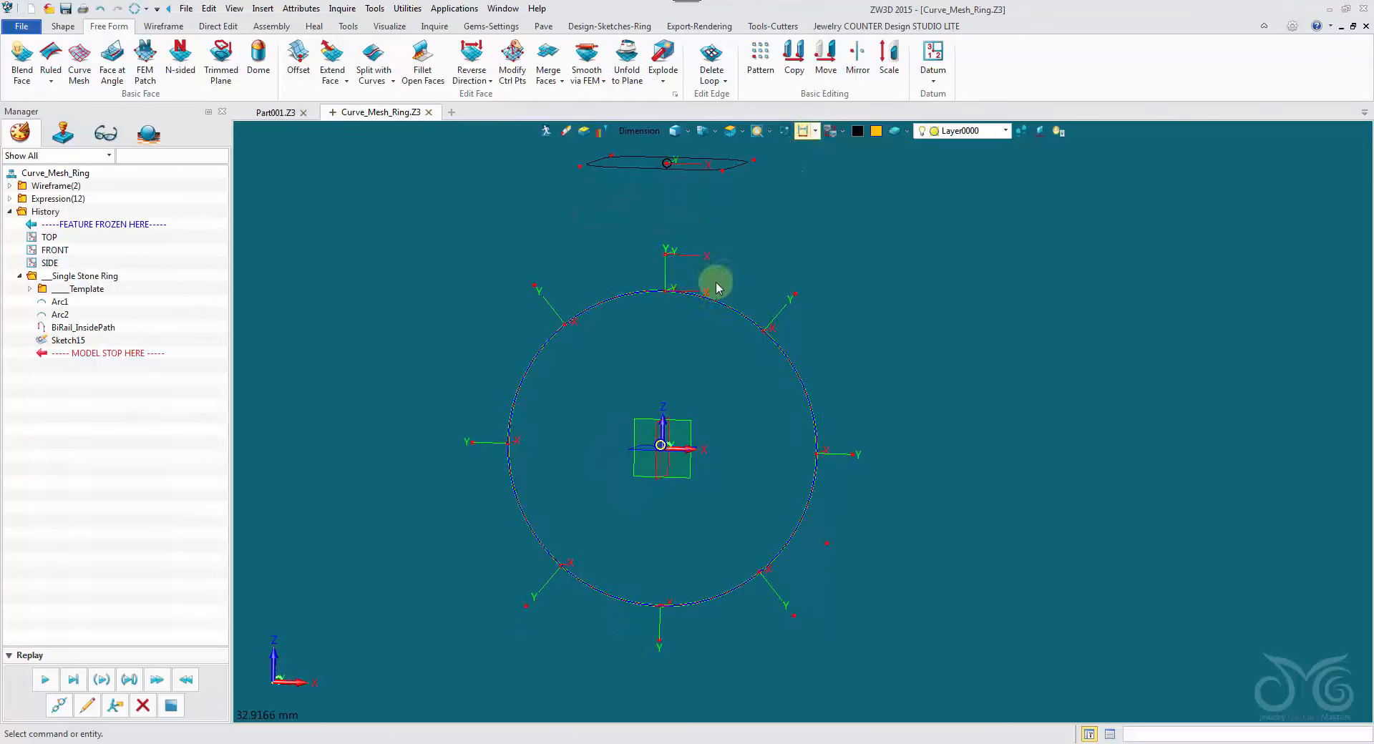
right_drag(614, 227, 570, 278)
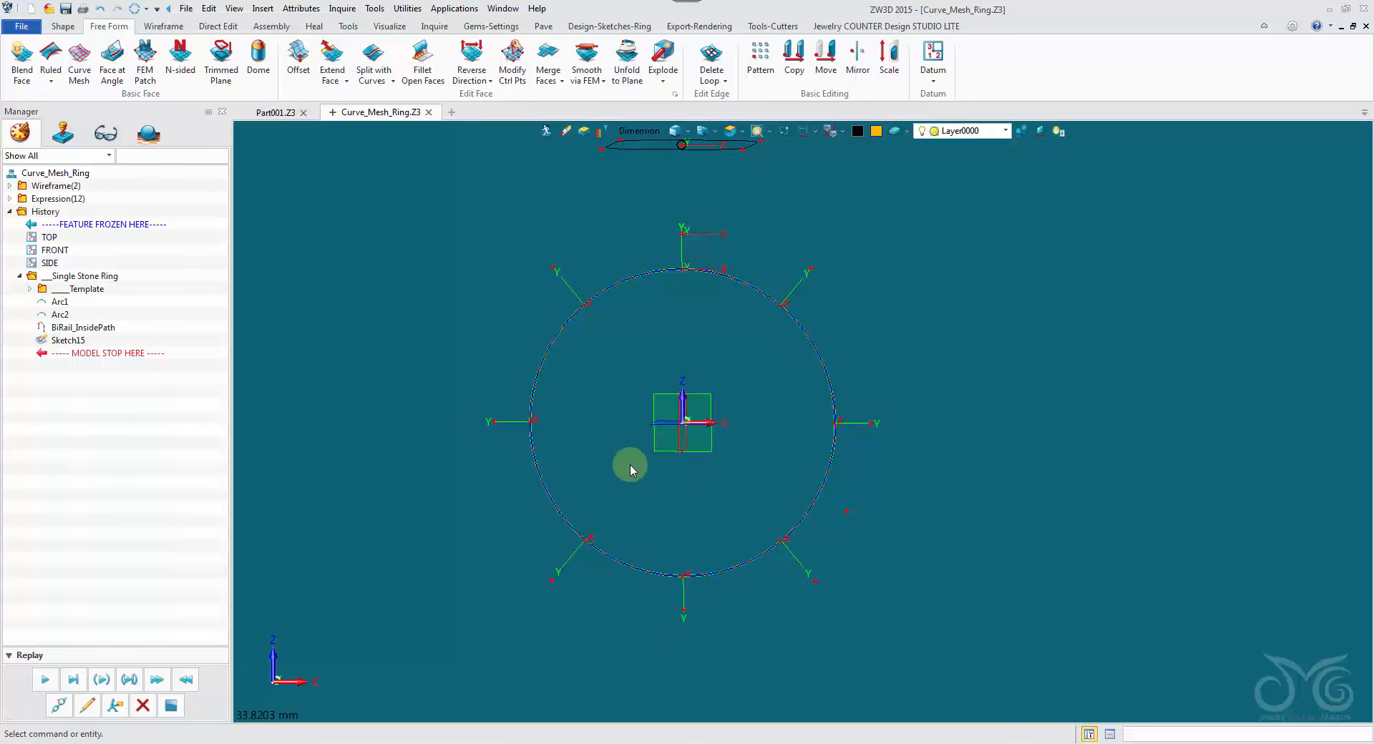
right_drag(631, 465, 618, 386)
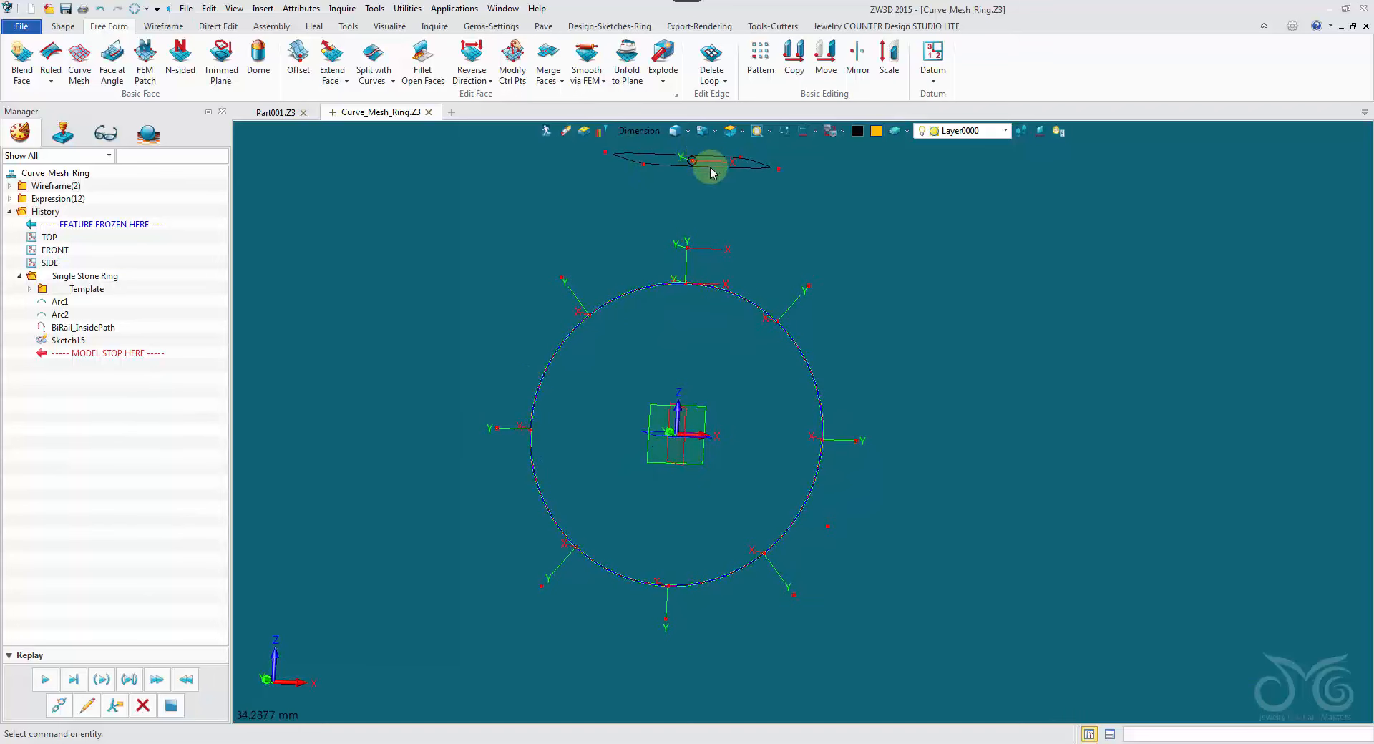
mouse_move(791, 401)
right_down()
mouse_move(776, 171)
mouse_move(730, 196)
mouse_move(760, 341)
mouse_move(666, 221)
right_up()
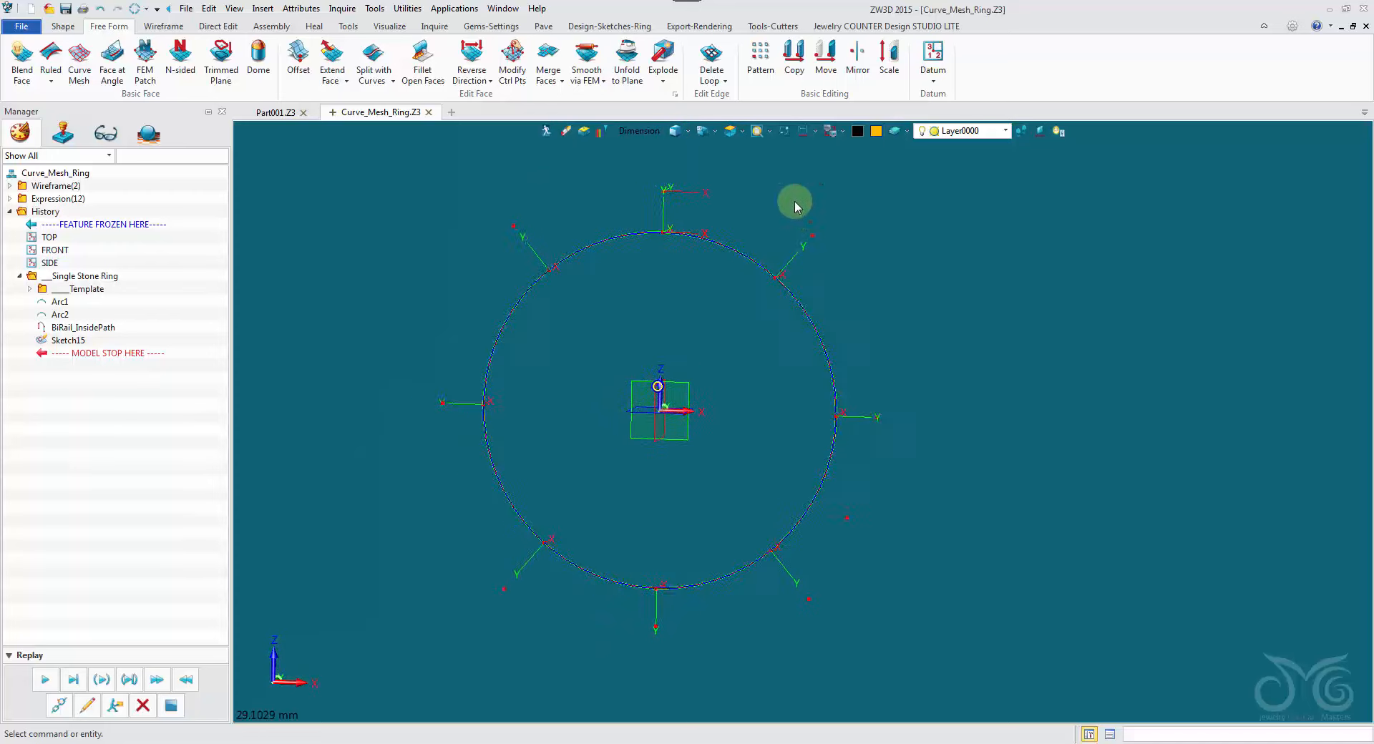
Show the dimensions and check the entries of the two side shank thickness dimensions, cancelling each edit
click(804, 133)
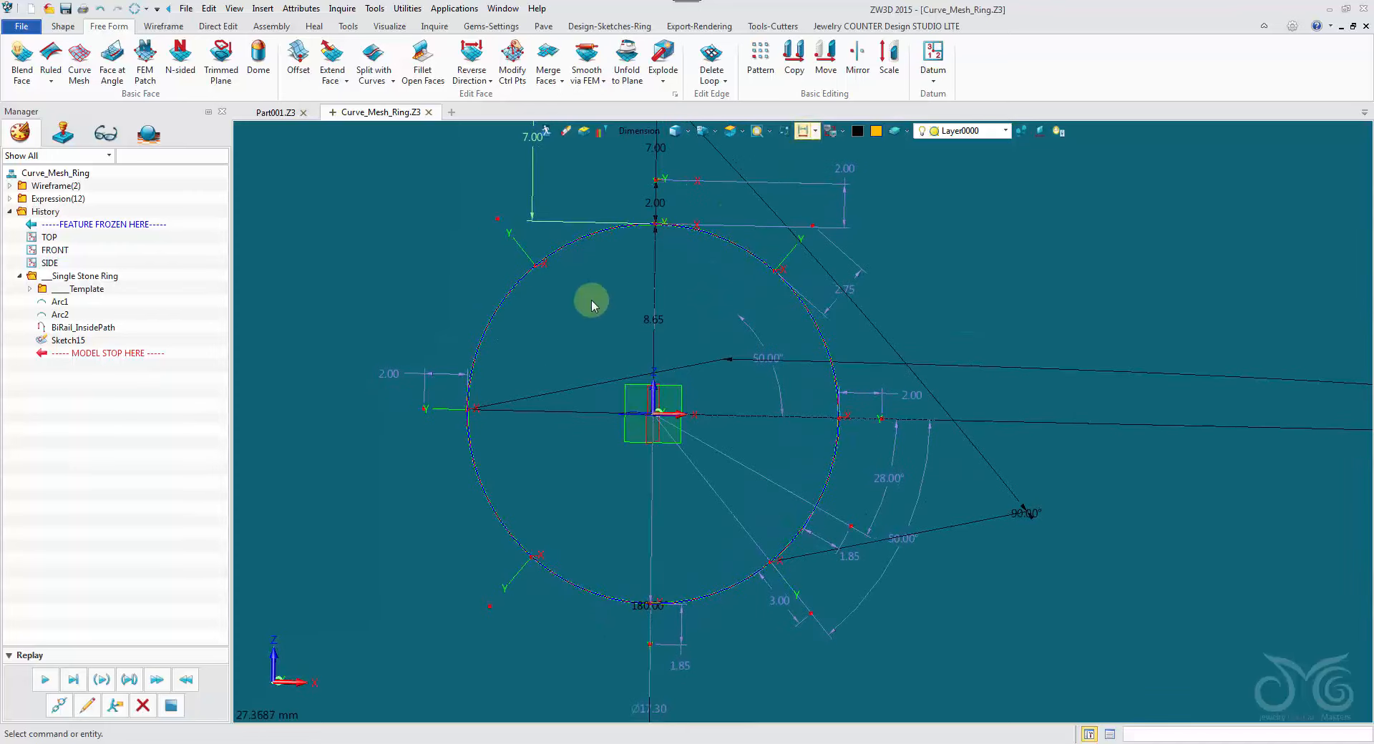
double_click(451, 379)
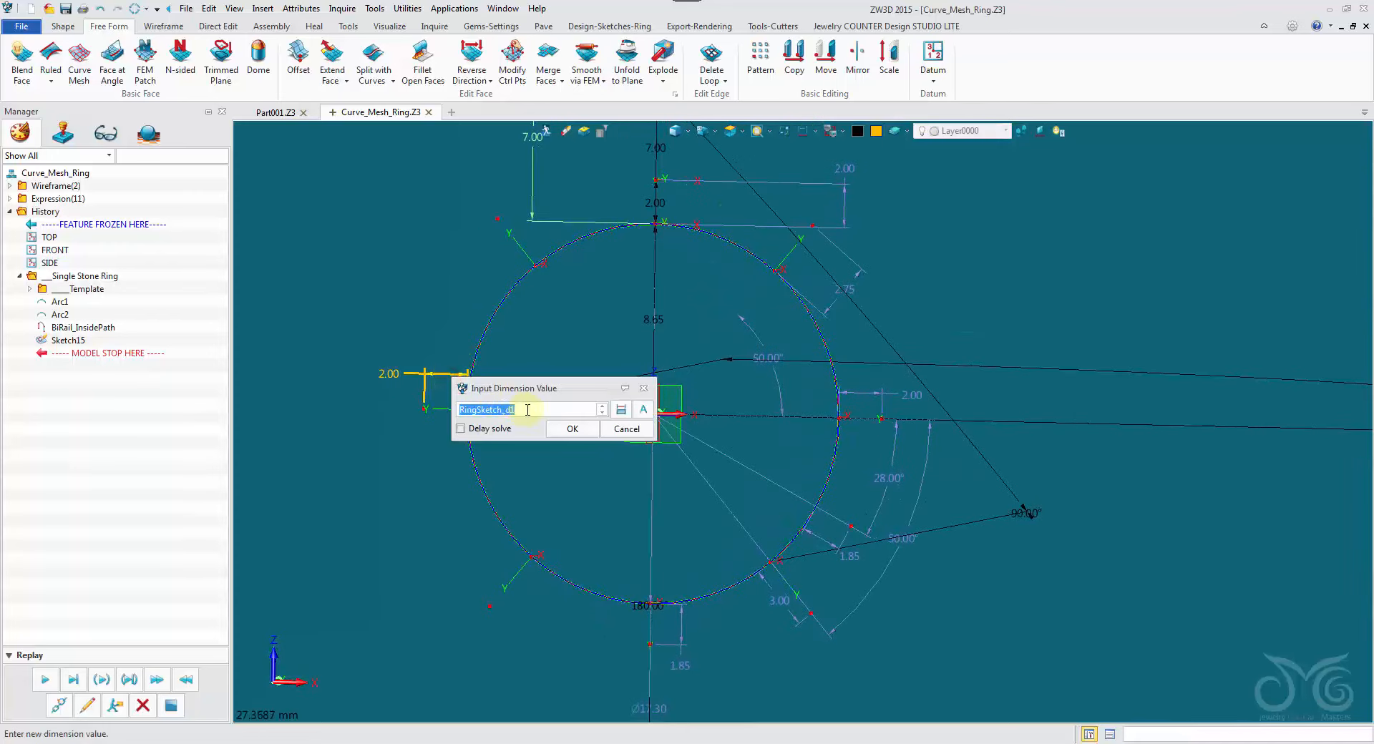
click(598, 429)
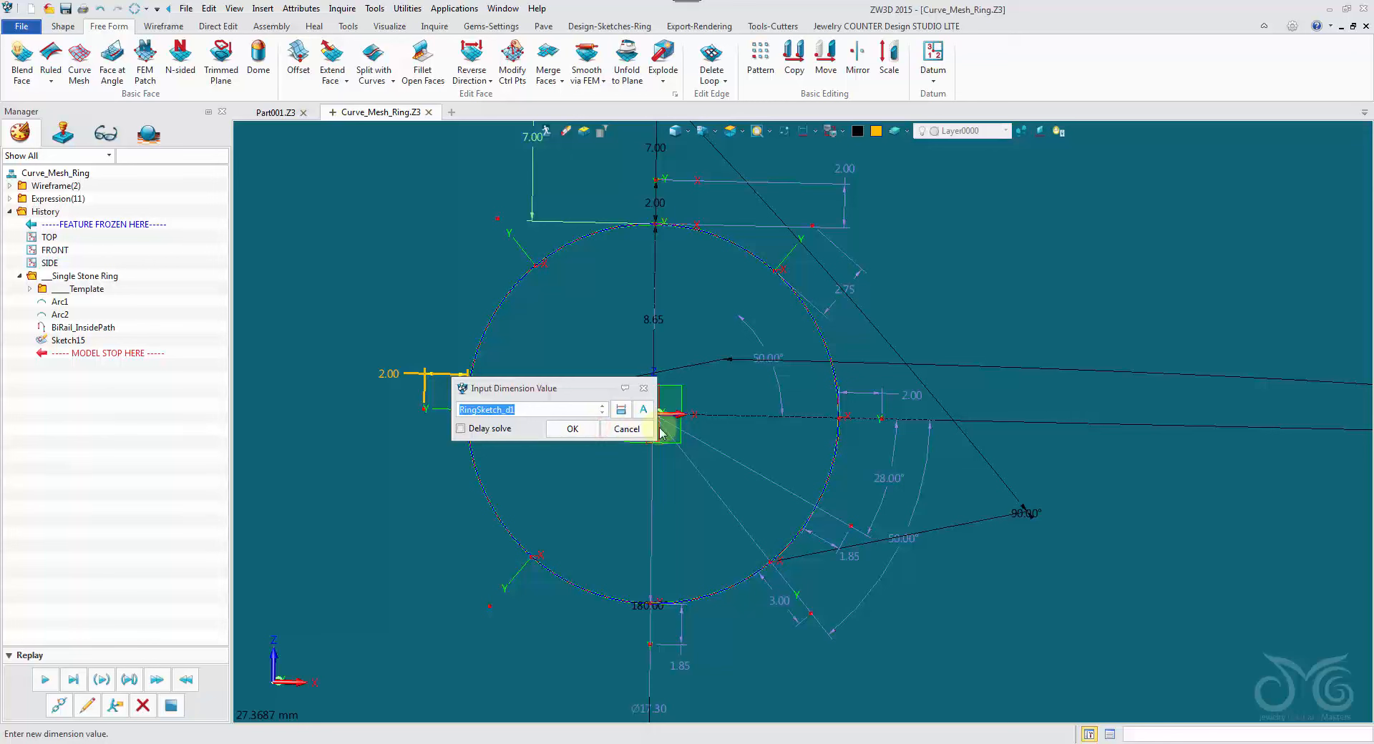
double_click(888, 394)
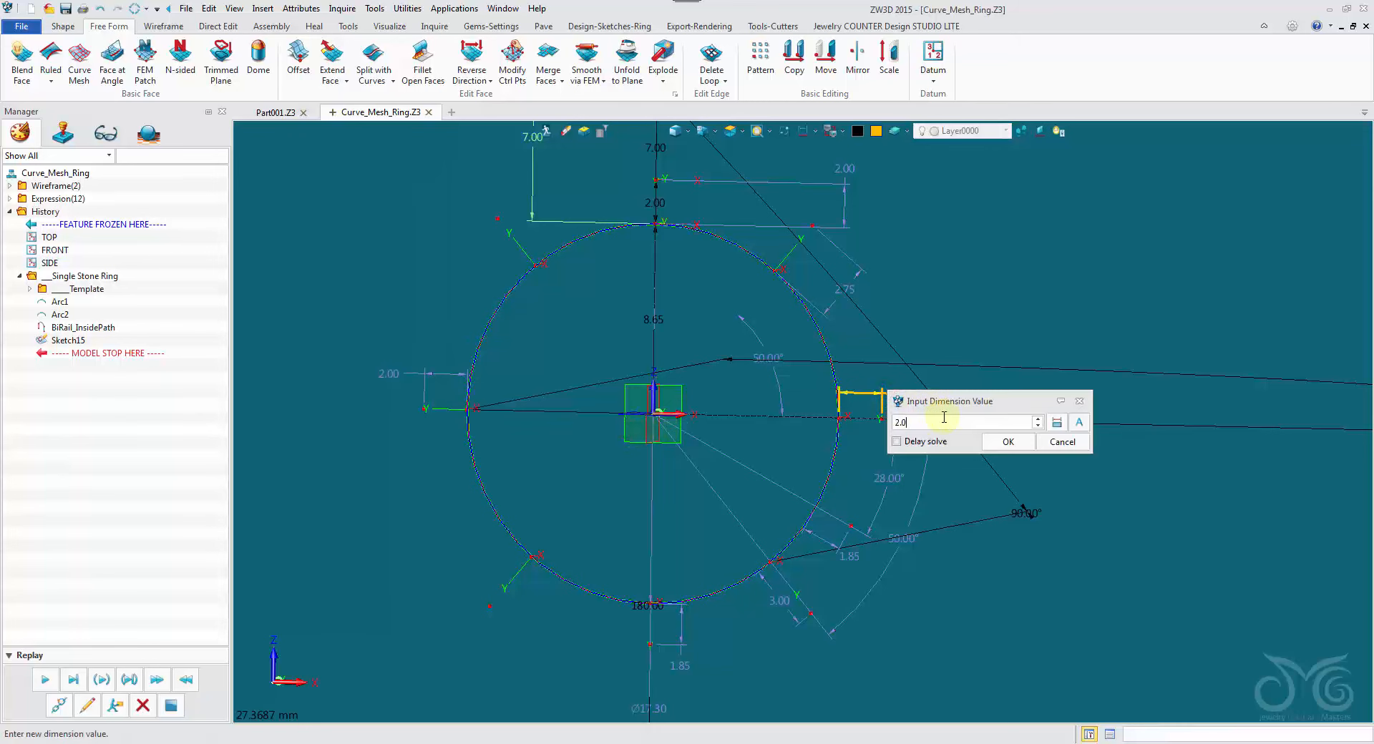
click(1061, 442)
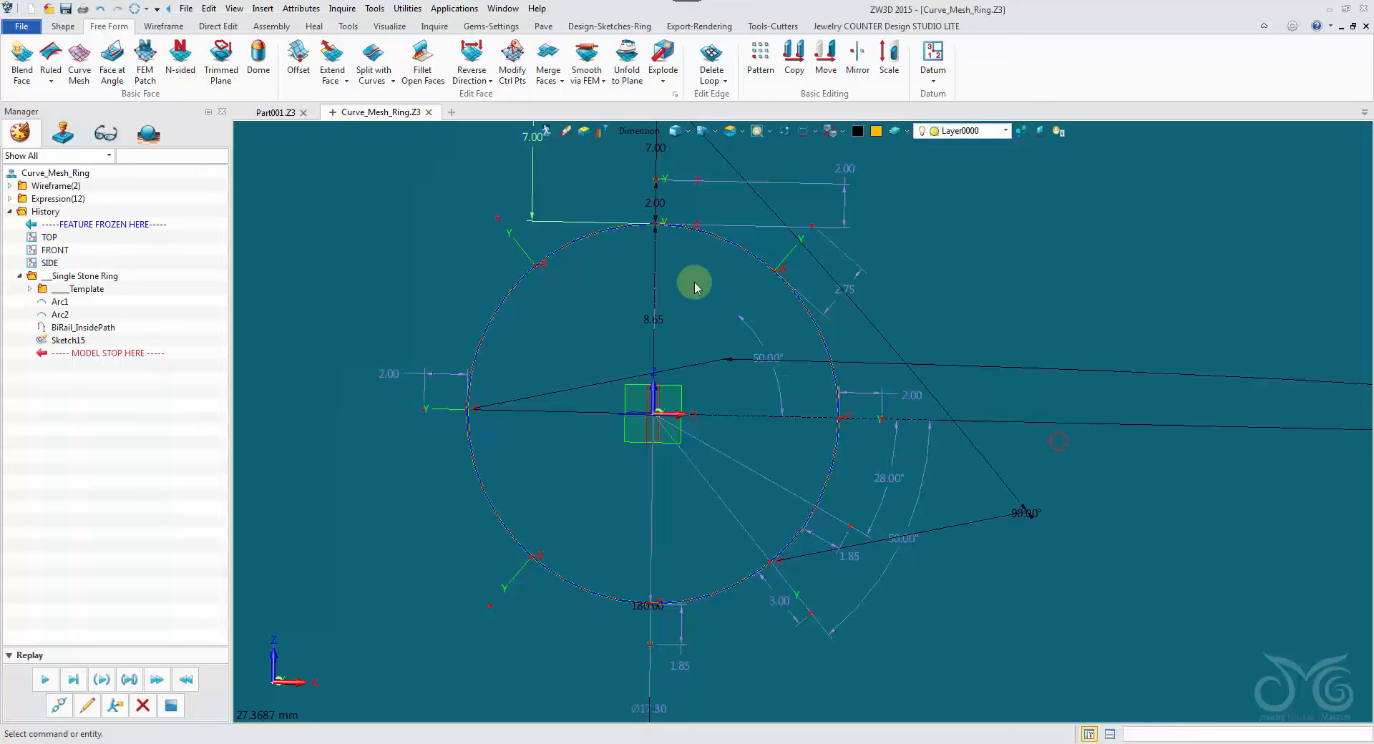
Create a variable named Middle_Shank_Thickness with the value 3
click(254, 14)
click(286, 121)
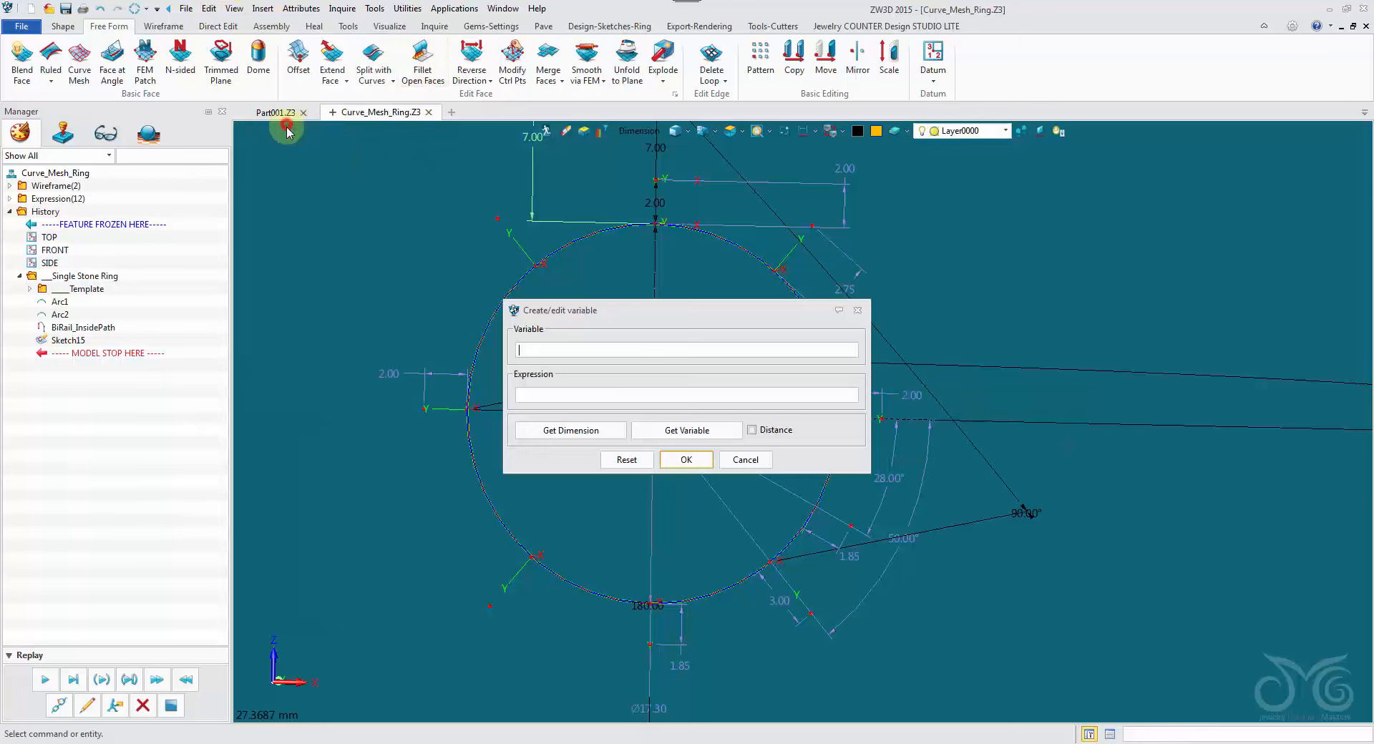
drag(601, 307, 325, 186)
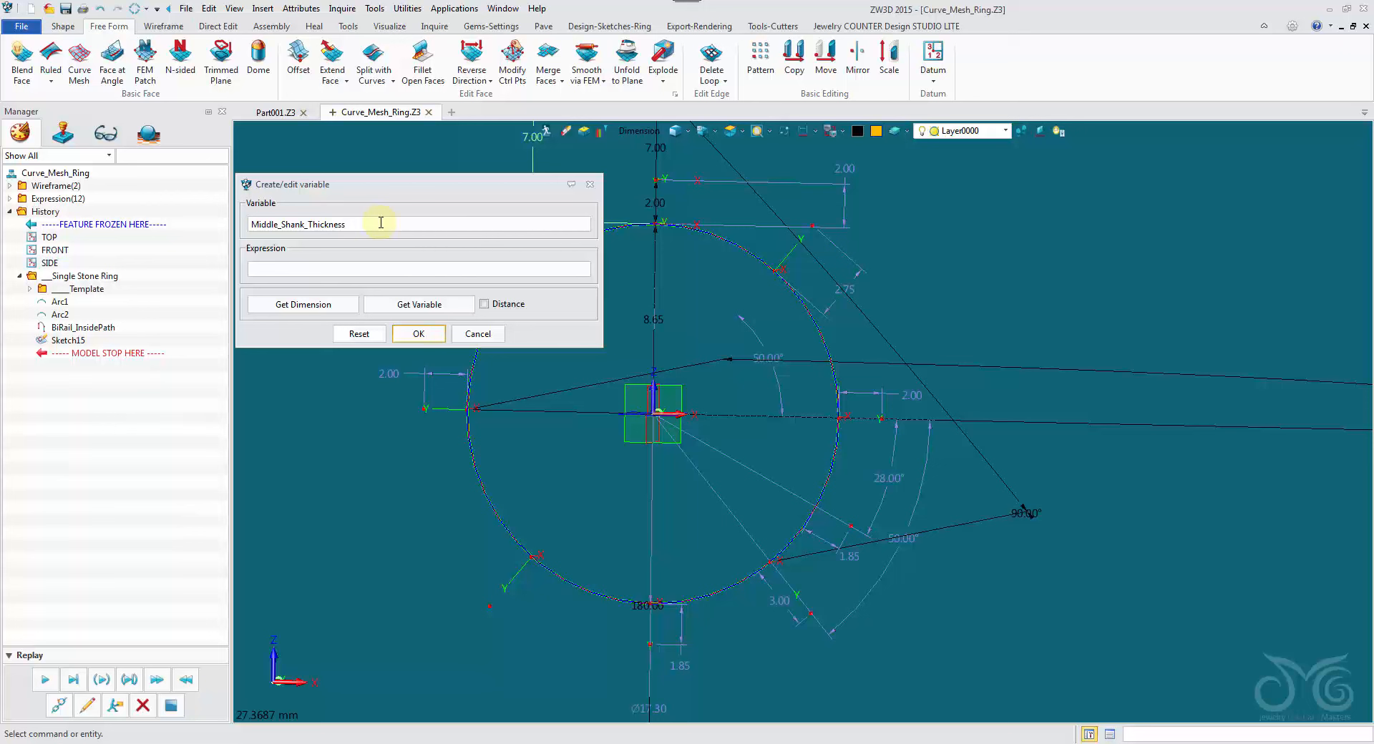
click(433, 333)
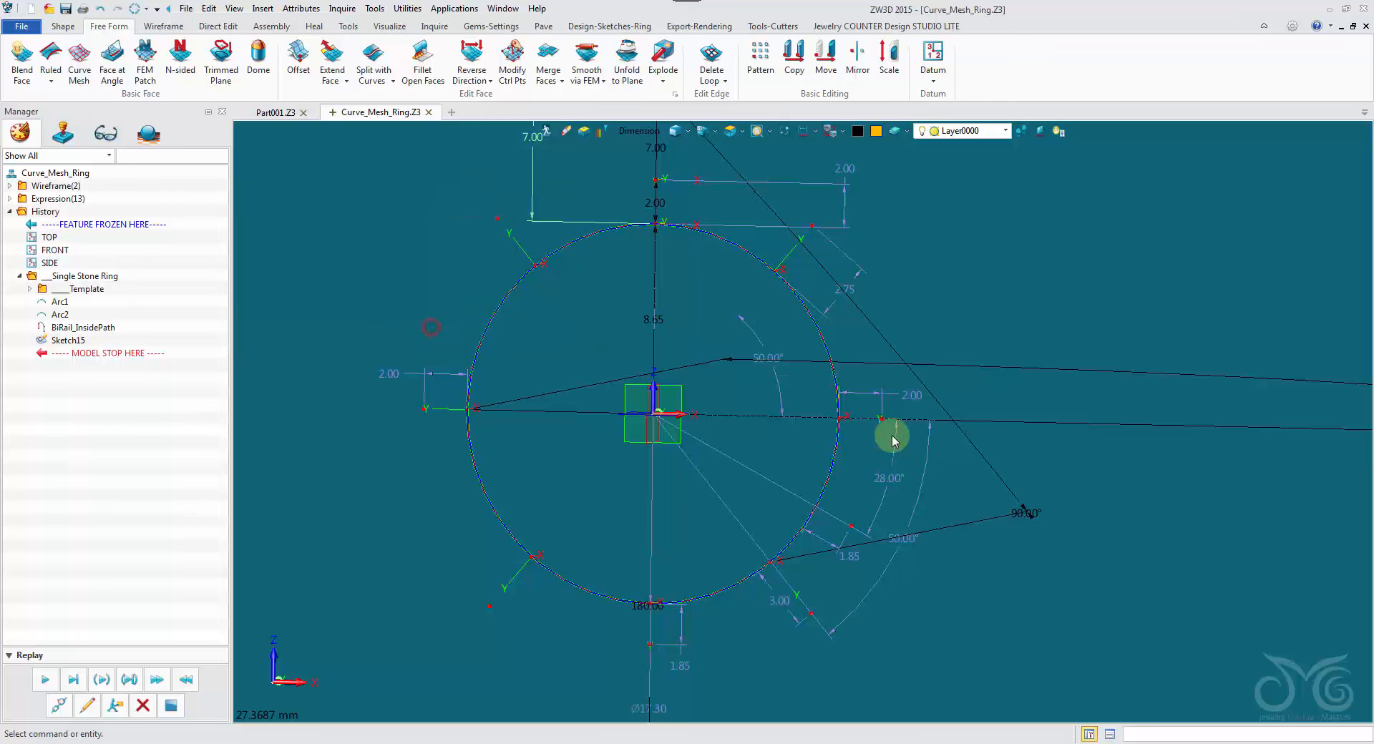
Link the ring's right-hand side thickness dimension to the Middle_Shank_Thickness variable
double_click(888, 398)
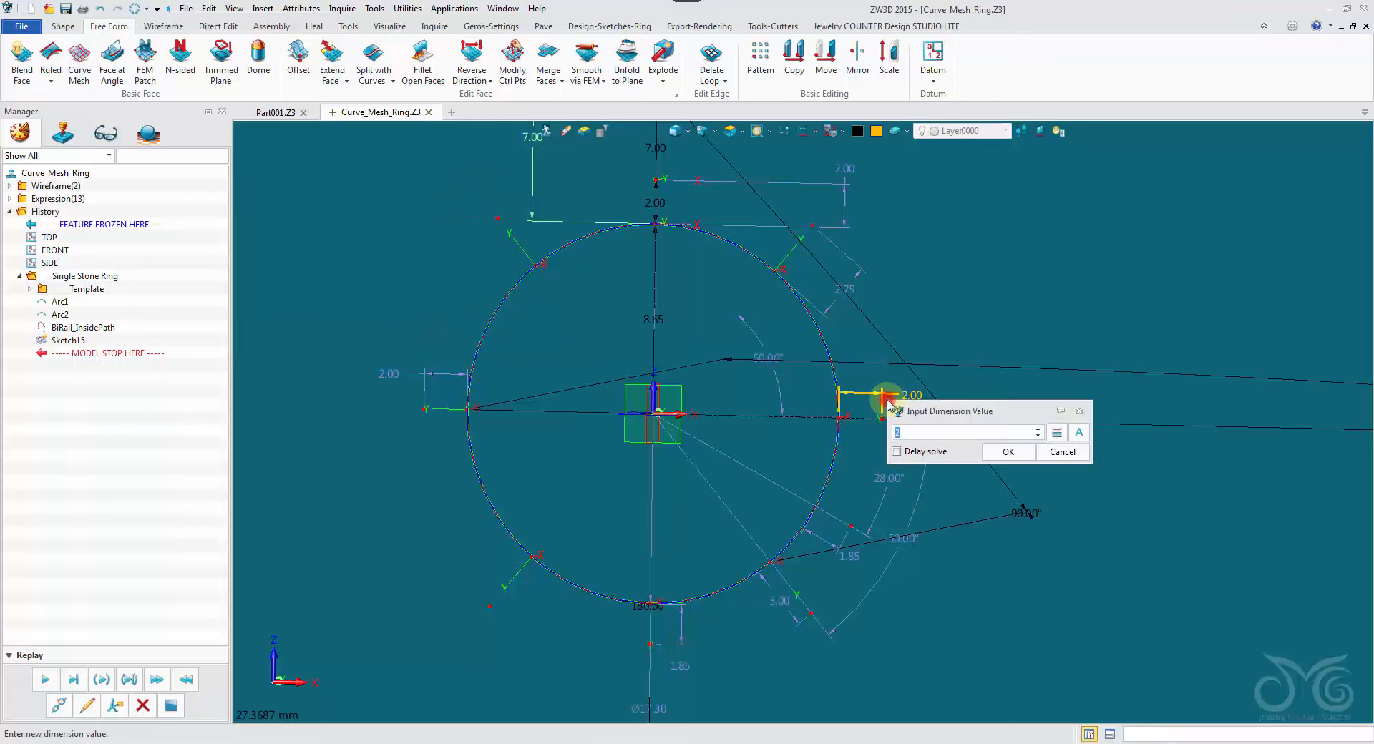
click(1080, 433)
click(1270, 322)
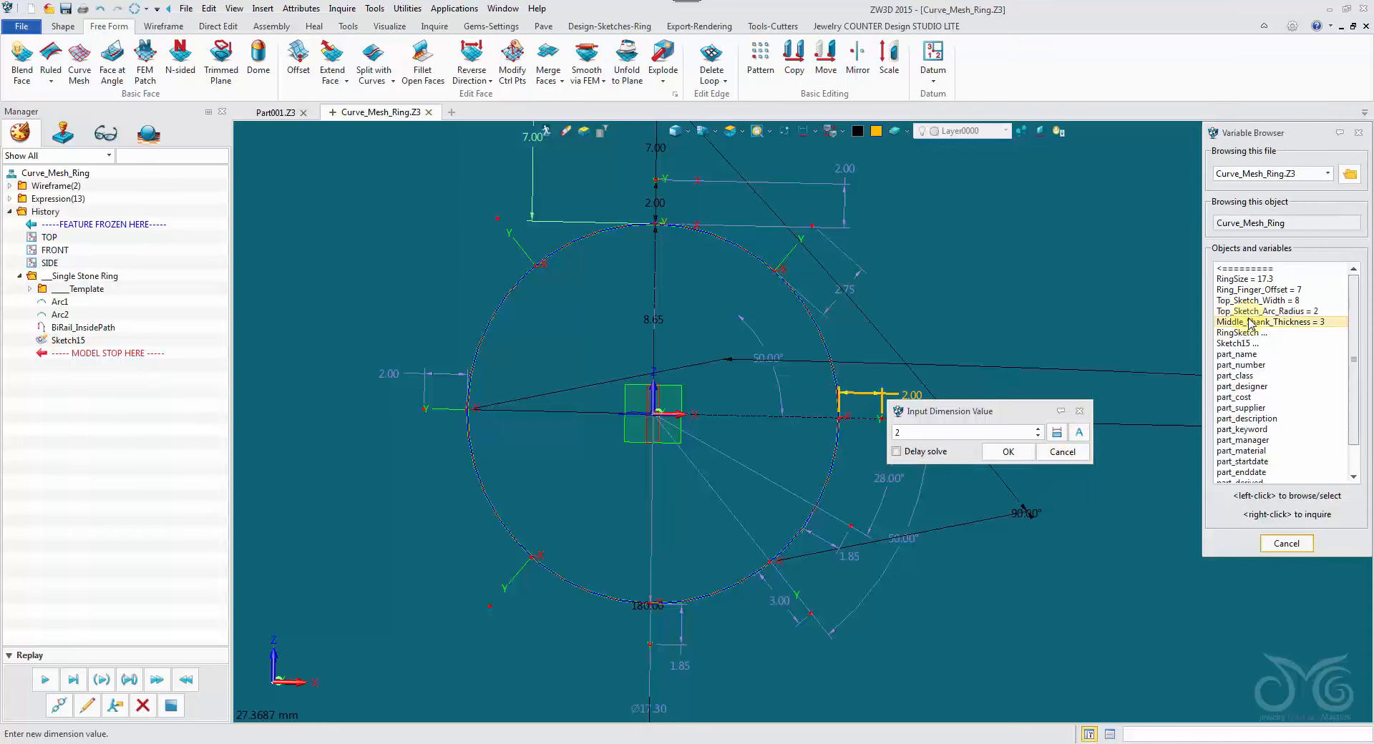
click(1007, 453)
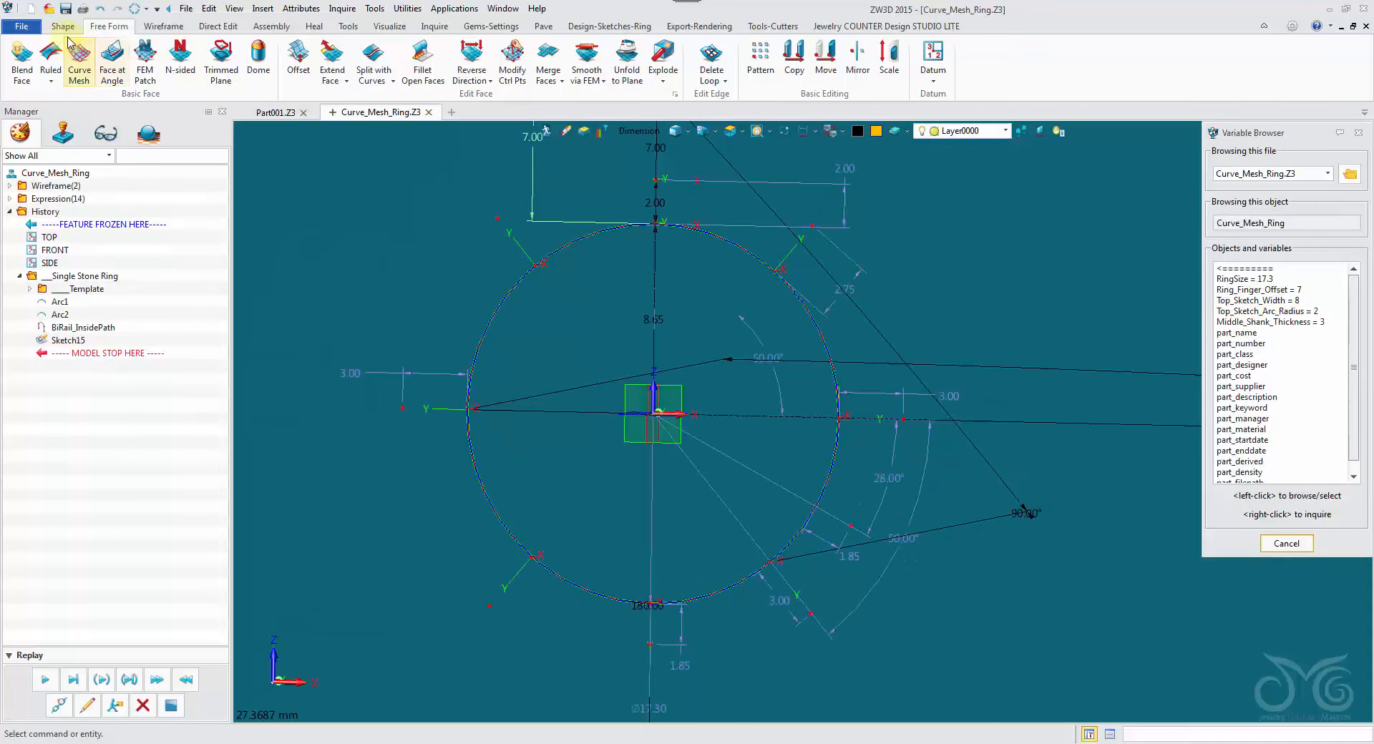
Draw a three-point arc between the outer side points -11.65,0,0 and 11.65,0,0 through the outer bottom point 0,0,-10.5
click(163, 27)
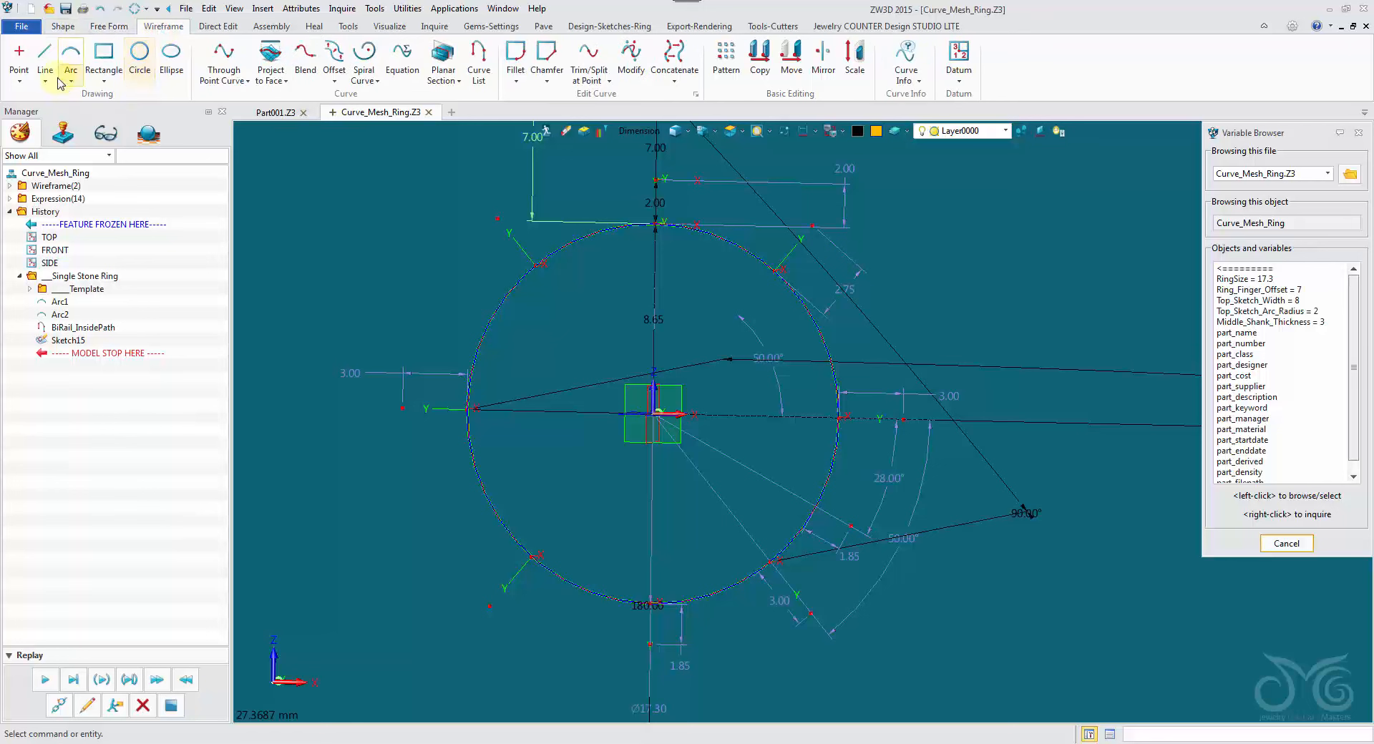
click(70, 59)
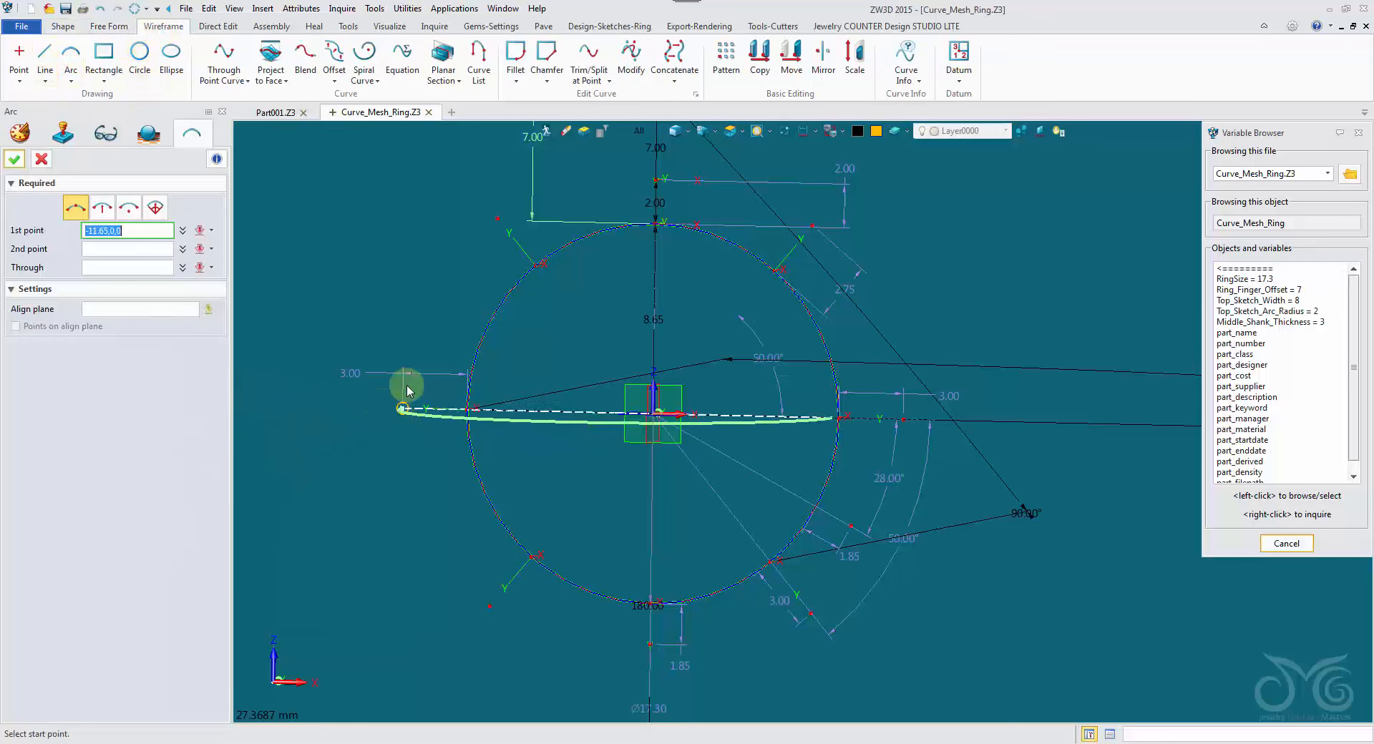
click(402, 409)
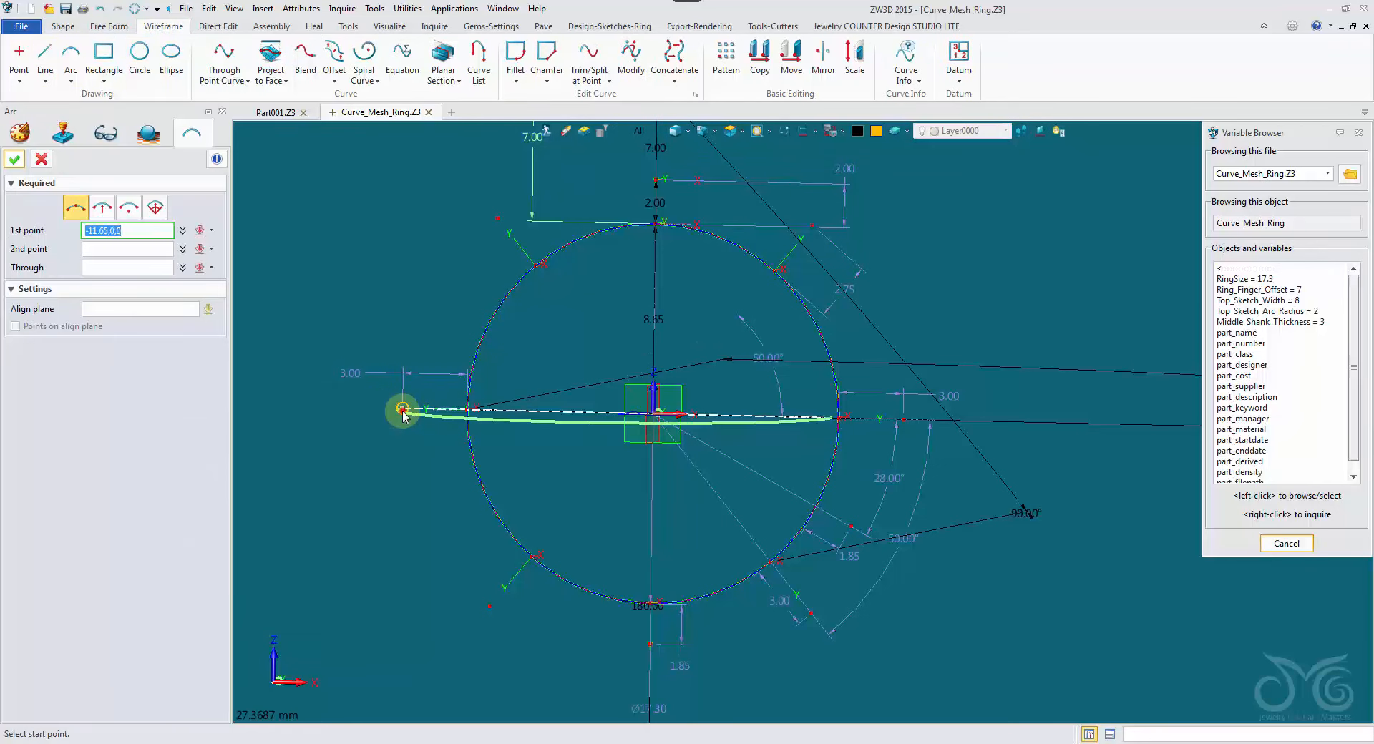
click(902, 419)
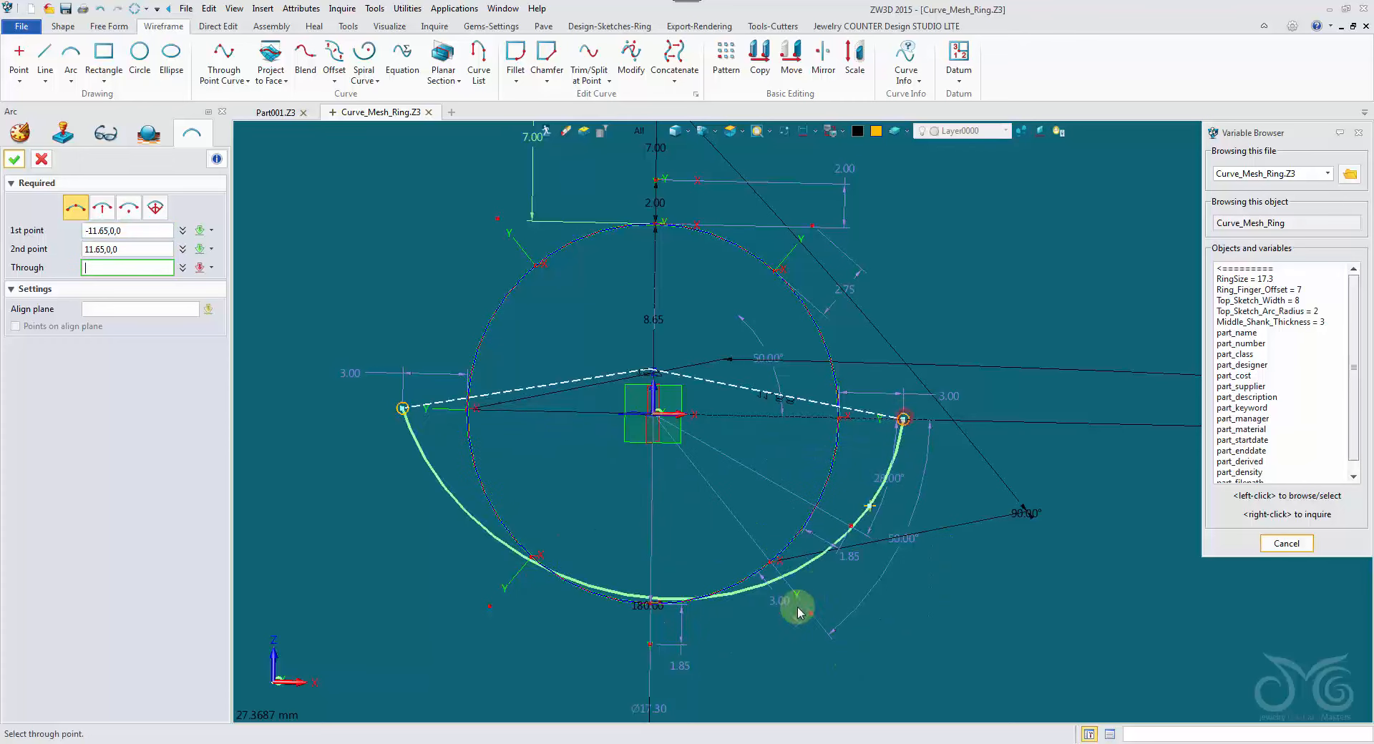
click(650, 647)
click(649, 648)
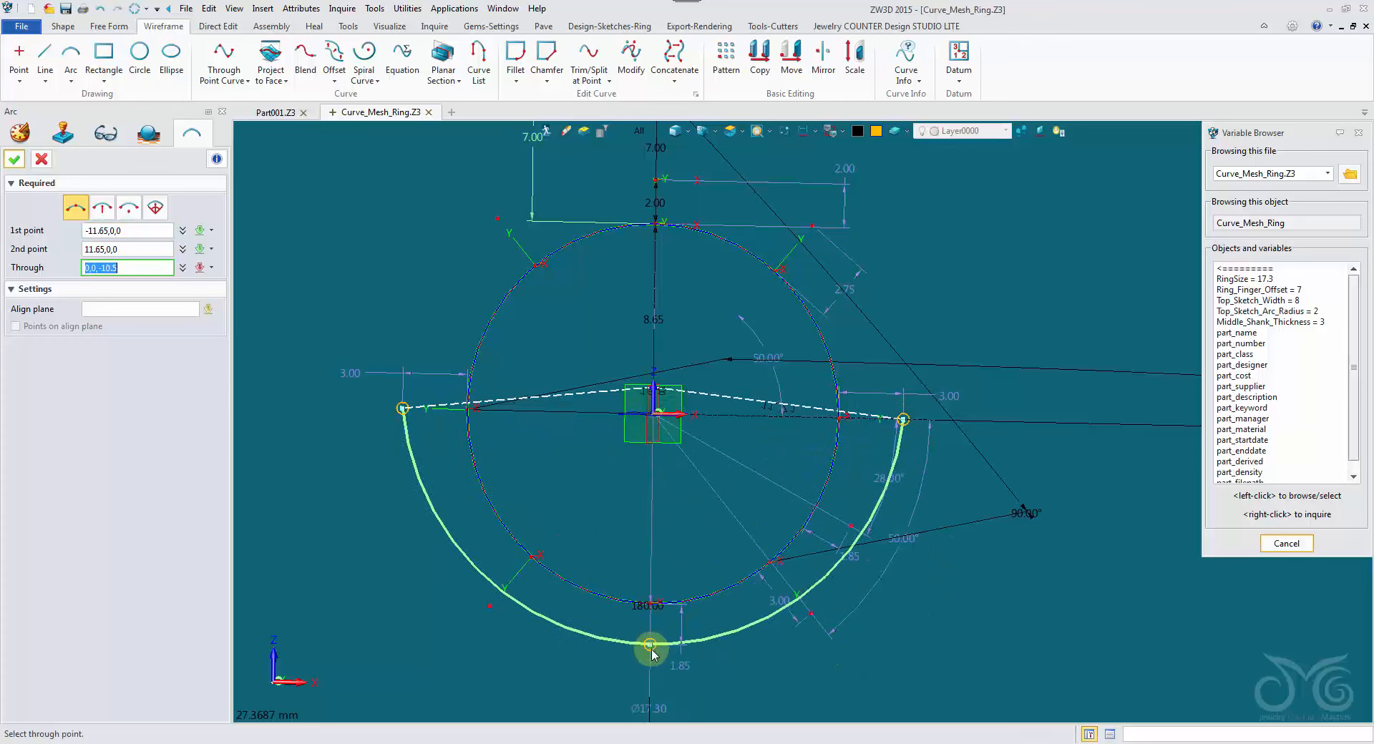
scroll(649, 646, up, 3)
scroll(648, 637, down, 3)
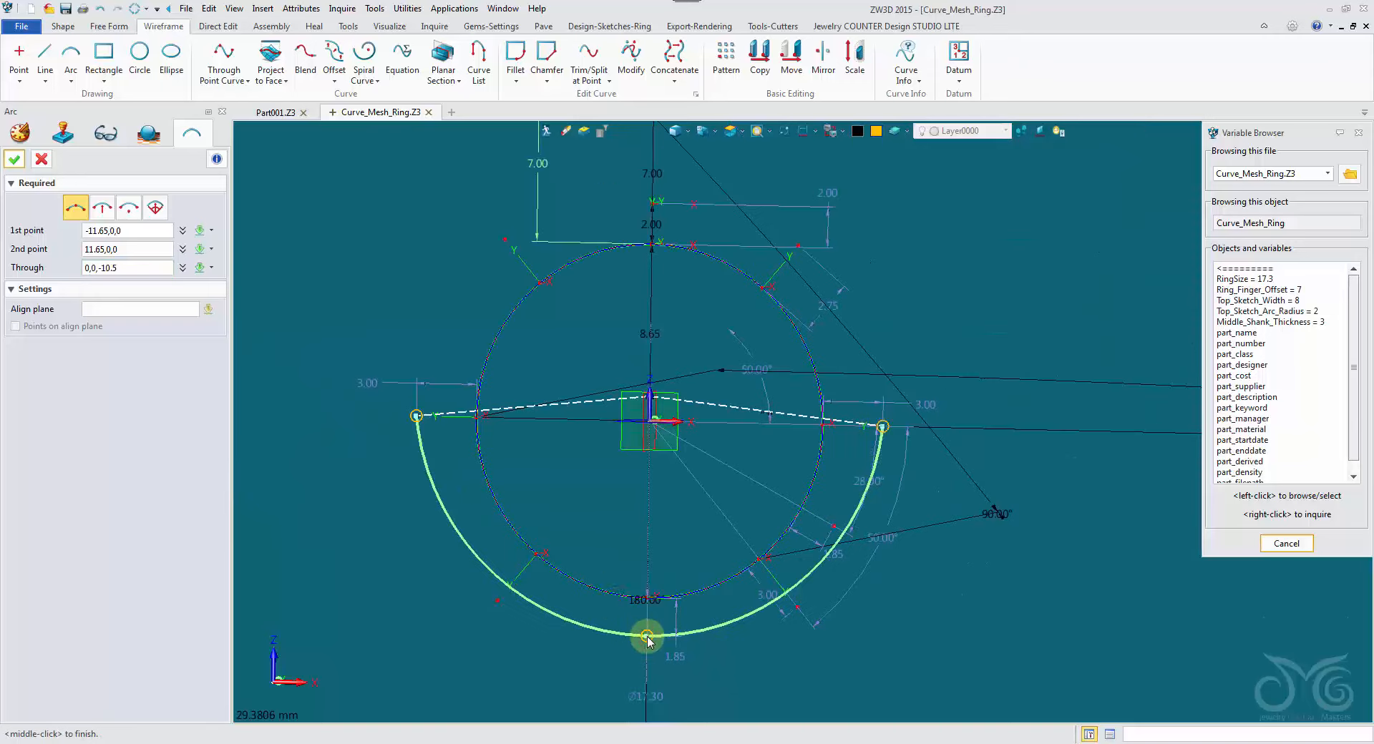
click(14, 159)
scroll(324, 478, down, 3)
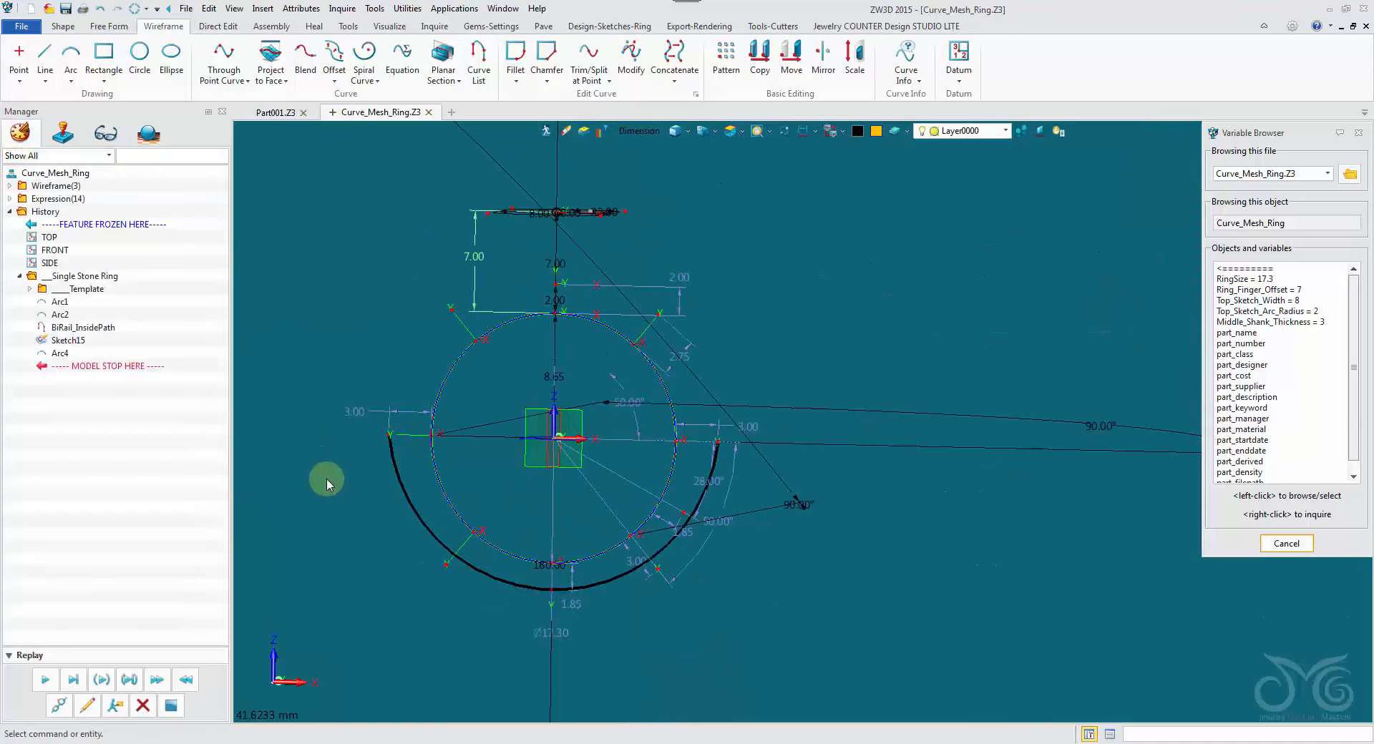
Hide the dimensions displayed on the ring wireframe
middle_drag(365, 462, 418, 450)
click(824, 135)
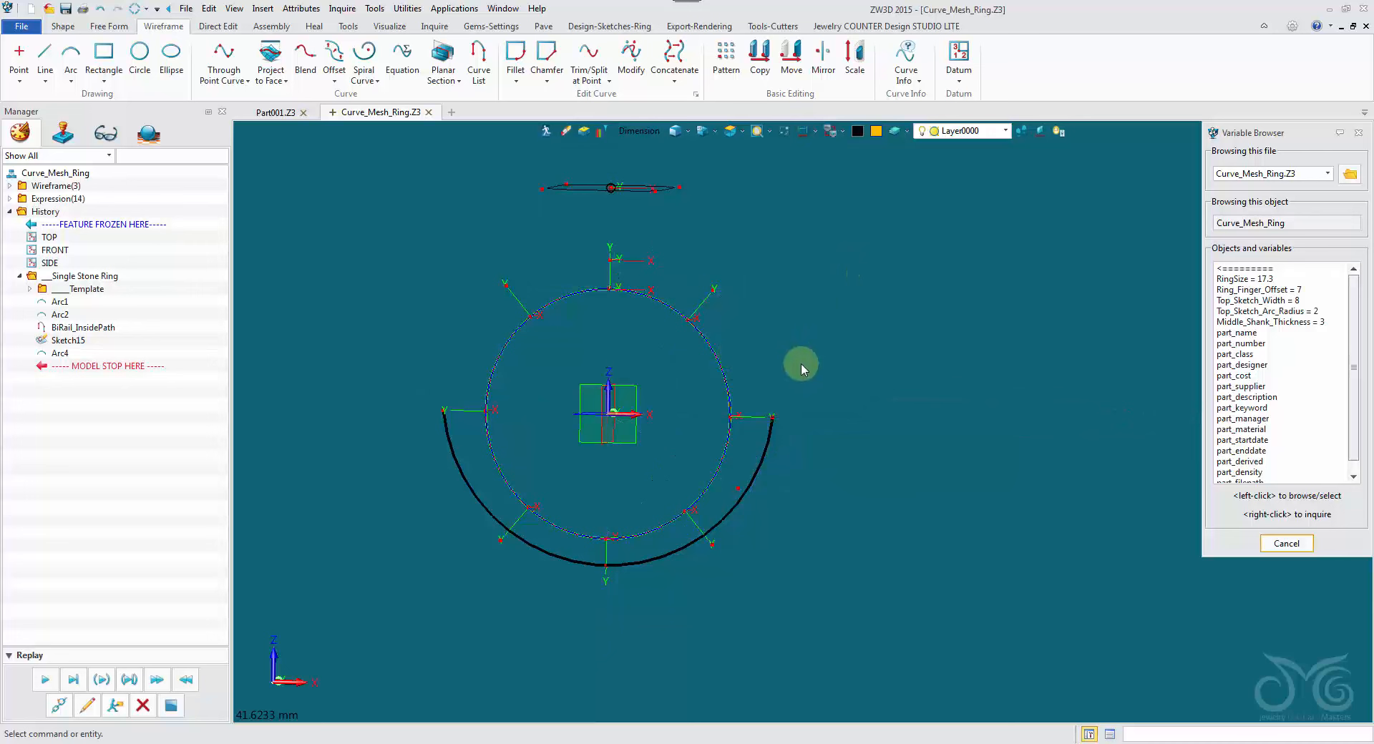
mouse_move(805, 367)
middle_down()
mouse_move(898, 297)
mouse_move(813, 304)
mouse_move(607, 233)
middle_up()
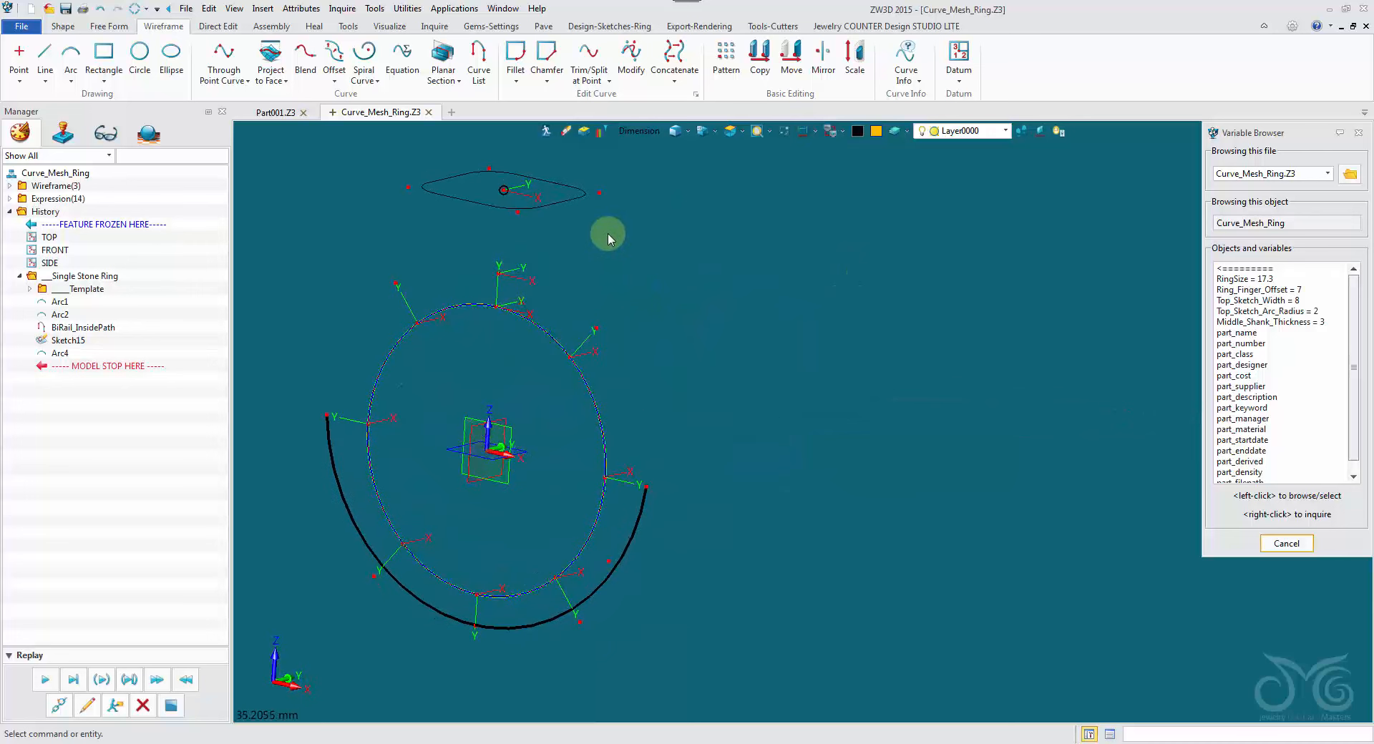
Begin a through-point curve at the midpoint of the rounded top outline's +X edge
click(218, 51)
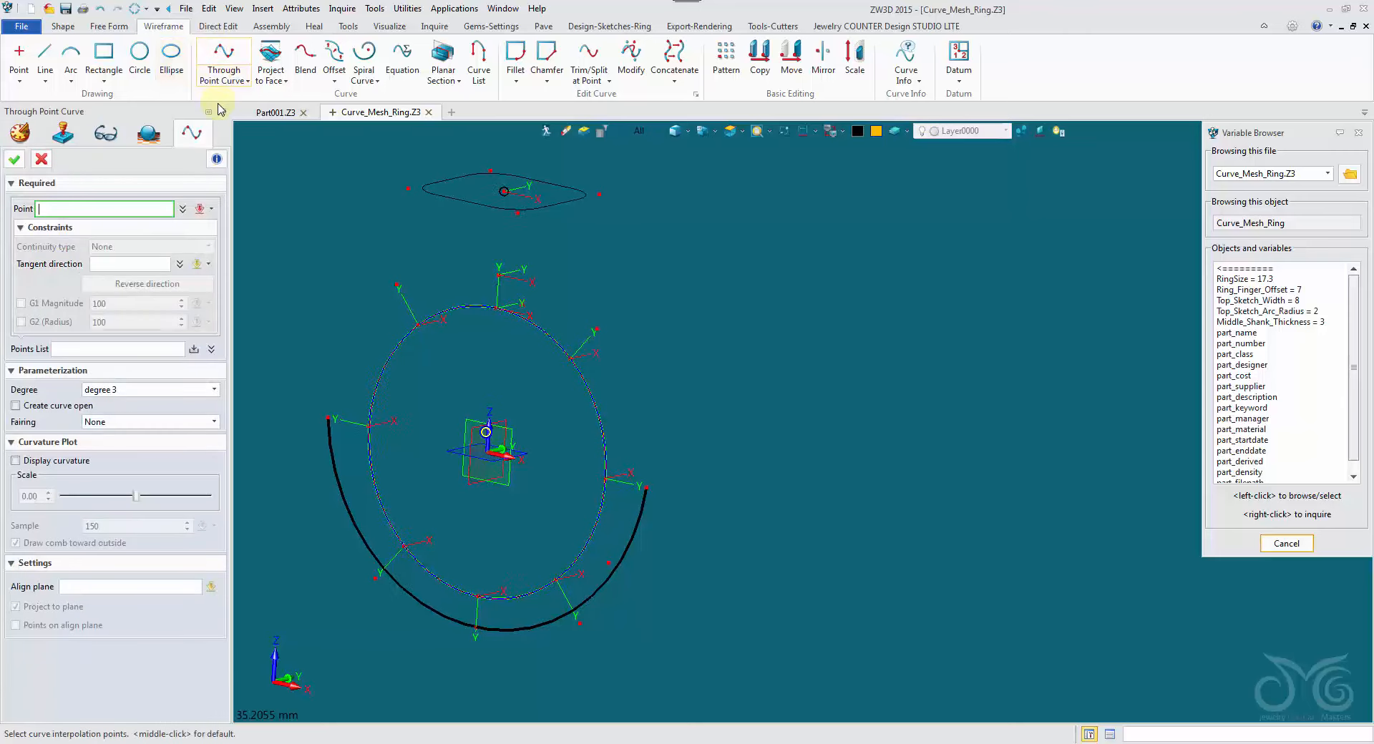
right_click(717, 328)
click(782, 445)
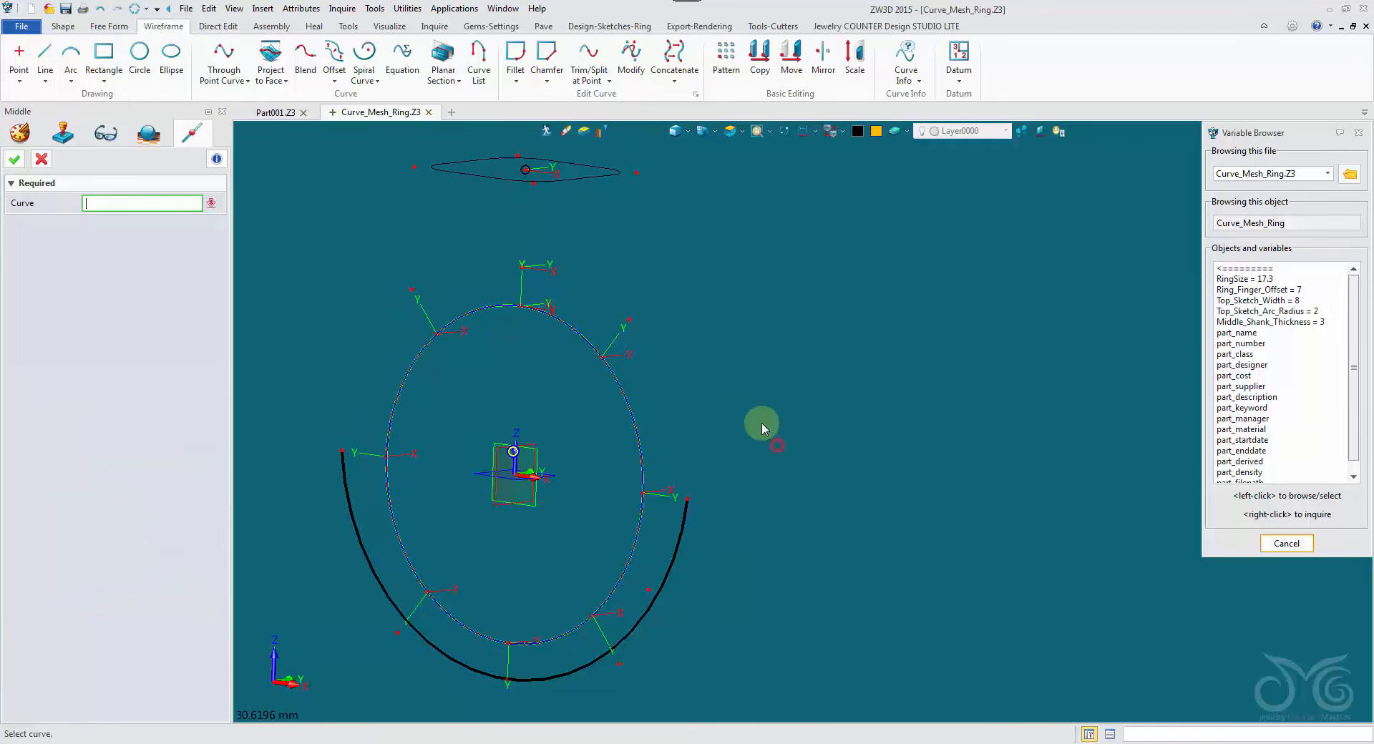
click(515, 307)
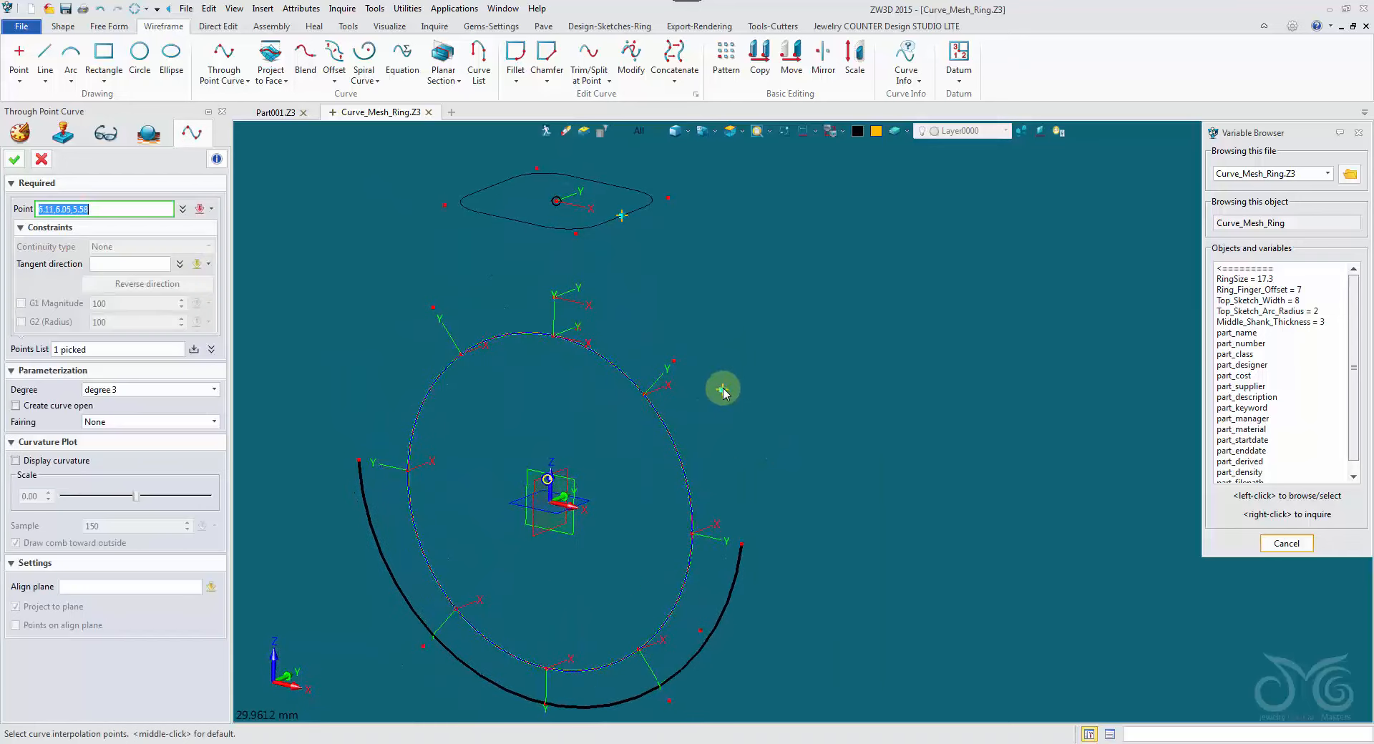
End the through-point curve at the lower shank arc's +X endpoint, tangent to that arc, and create it
click(146, 265)
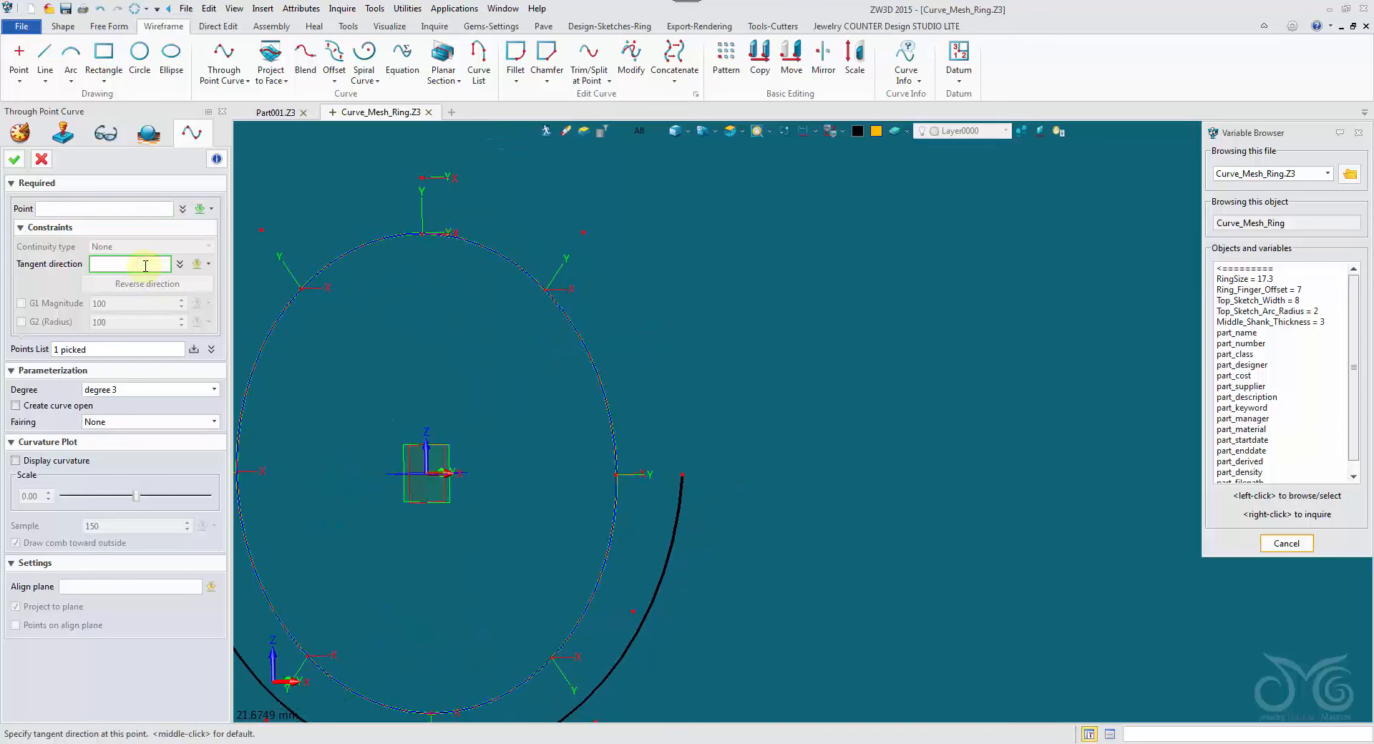
click(680, 493)
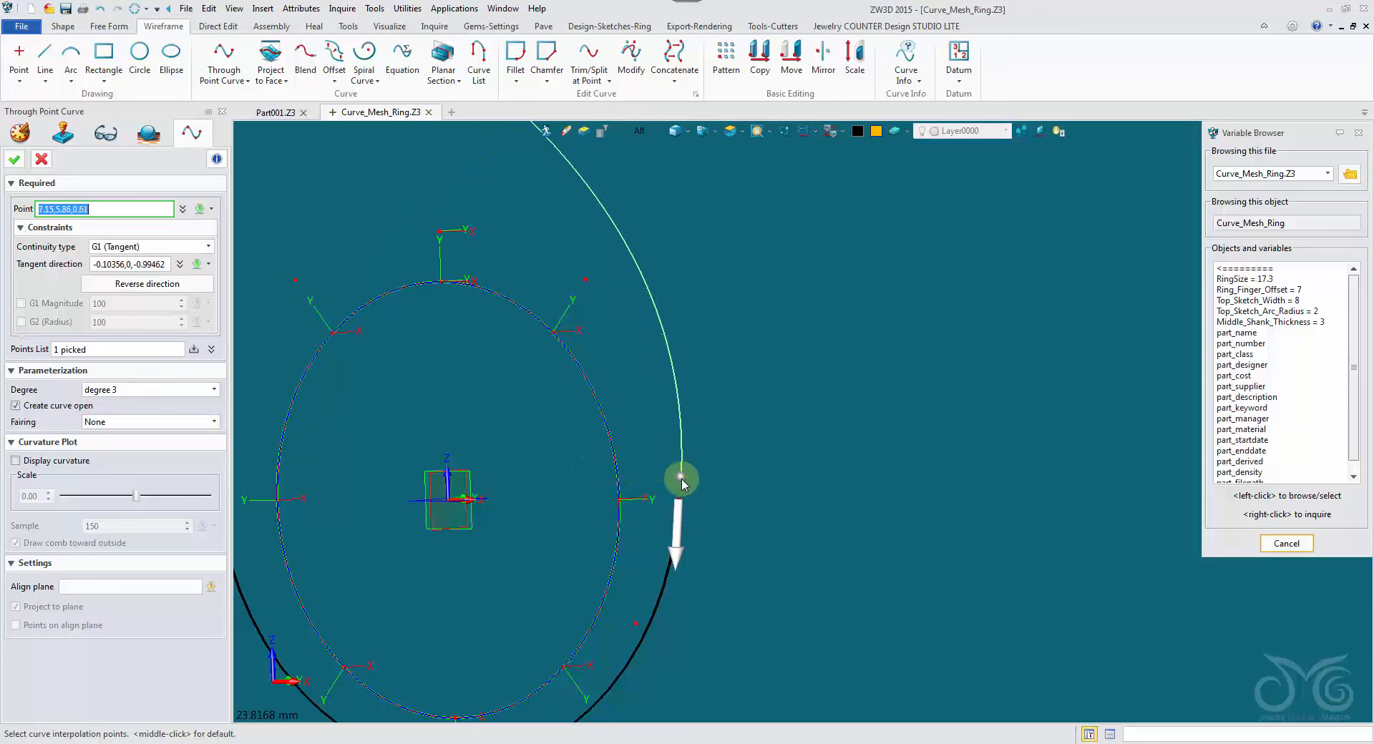
click(680, 489)
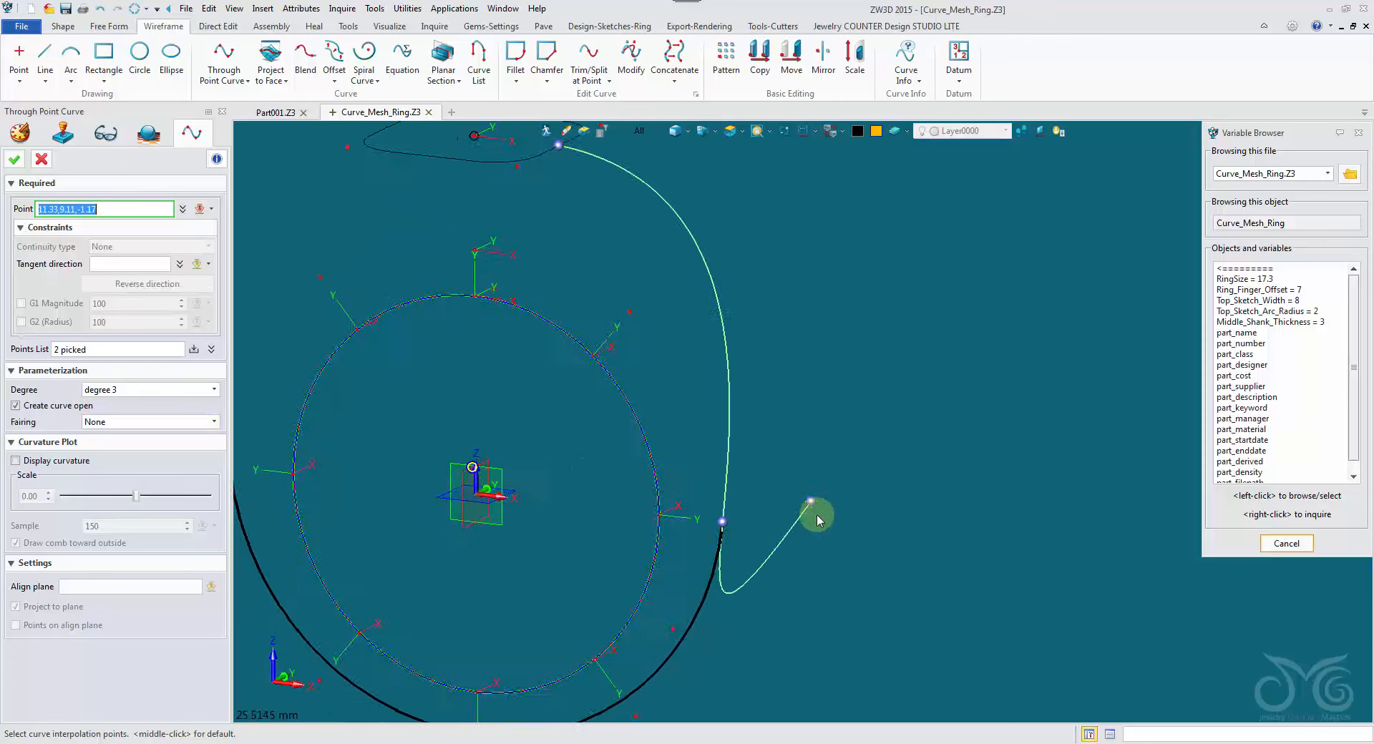
middle_click(829, 472)
scroll(828, 472, down, 3)
right_drag(828, 472, 812, 434)
right_drag(662, 240, 696, 279)
right_drag(856, 584, 839, 488)
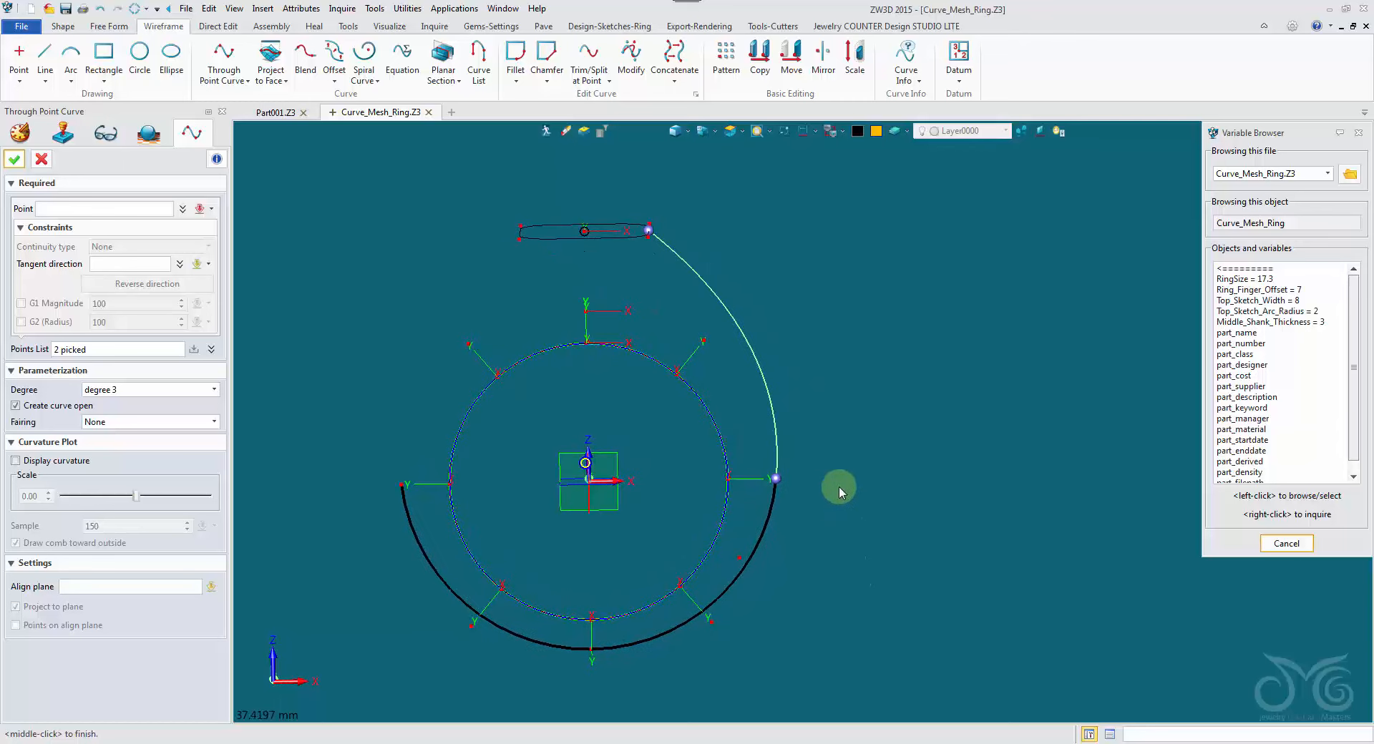
click(15, 160)
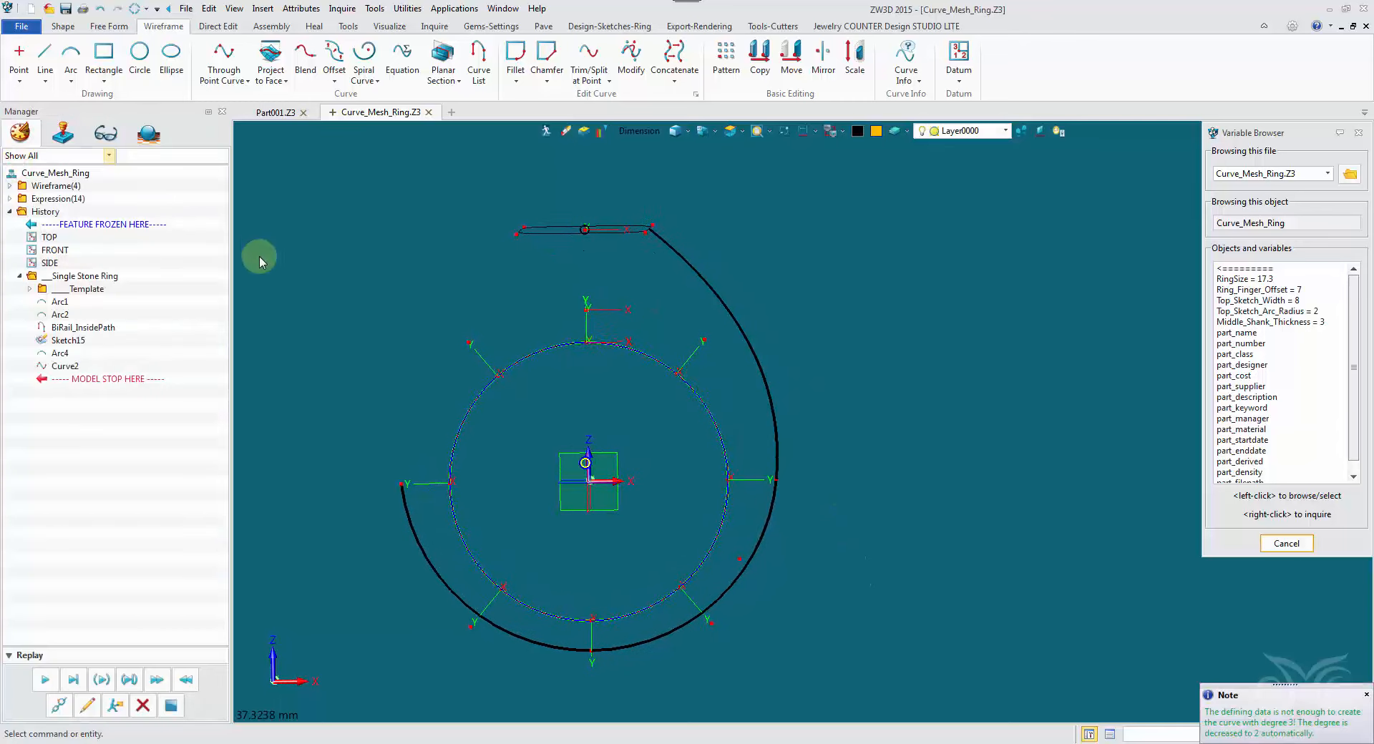
Mirror a copy of the new shank curve about the SIDE plane
click(823, 57)
click(770, 314)
middle_click(826, 252)
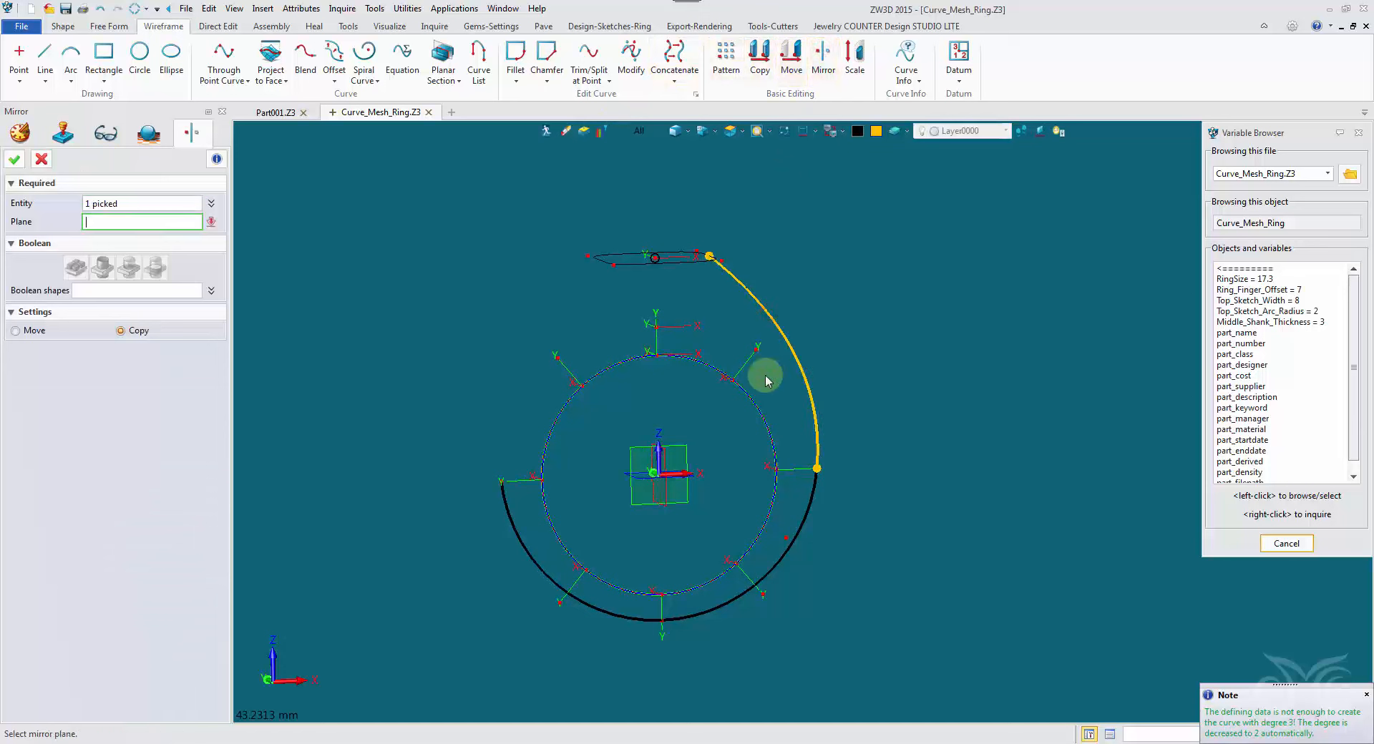
click(658, 467)
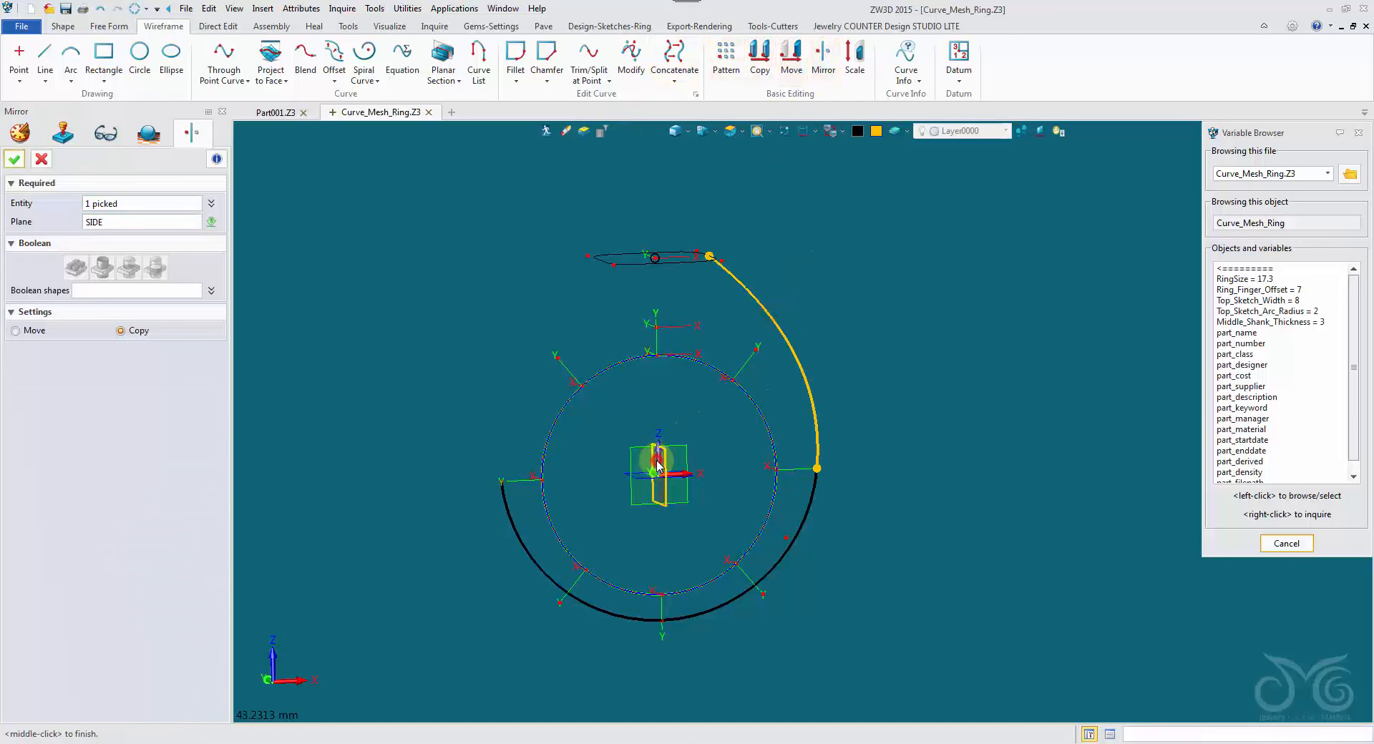
click(18, 159)
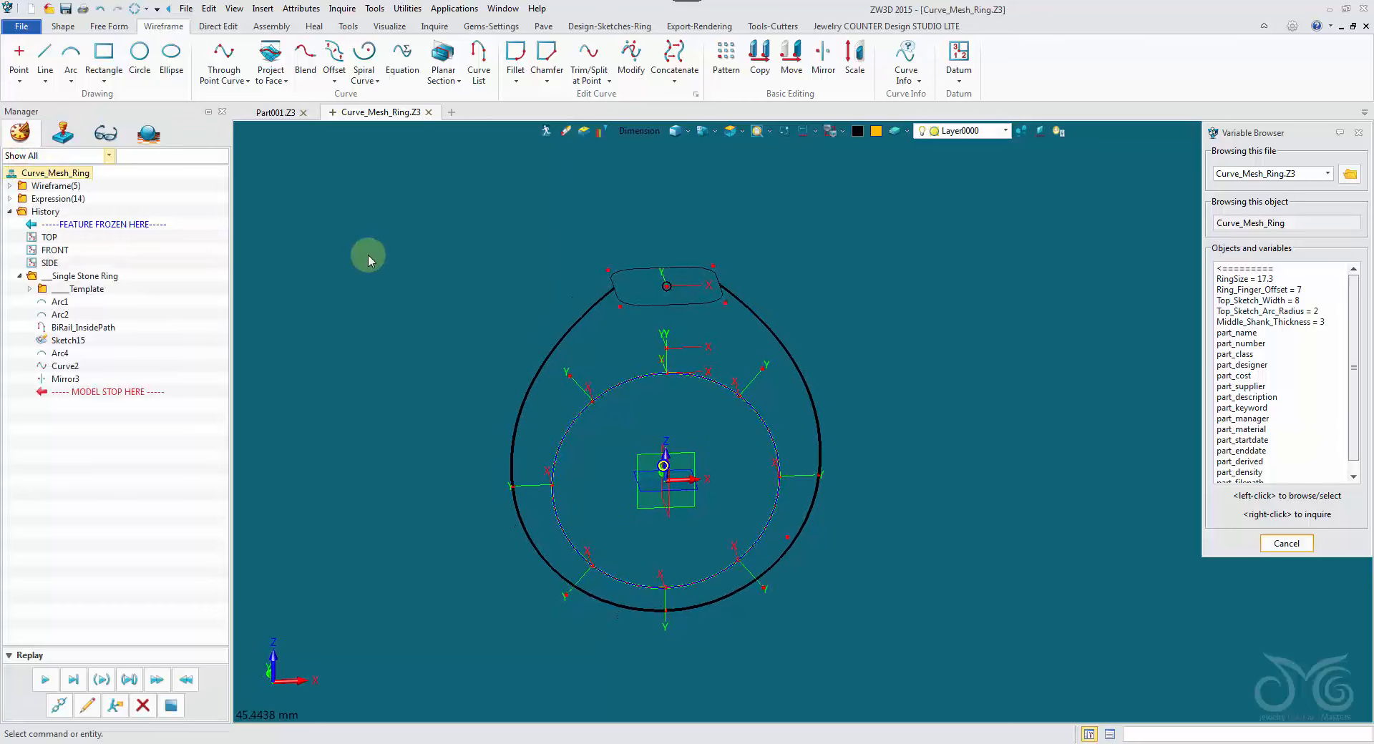
Create the variables Bottom_Sketch_Offset with value -4 and Middle_Sketch_Offset with value 9
middle_drag(368, 255, 568, 209)
click(741, 131)
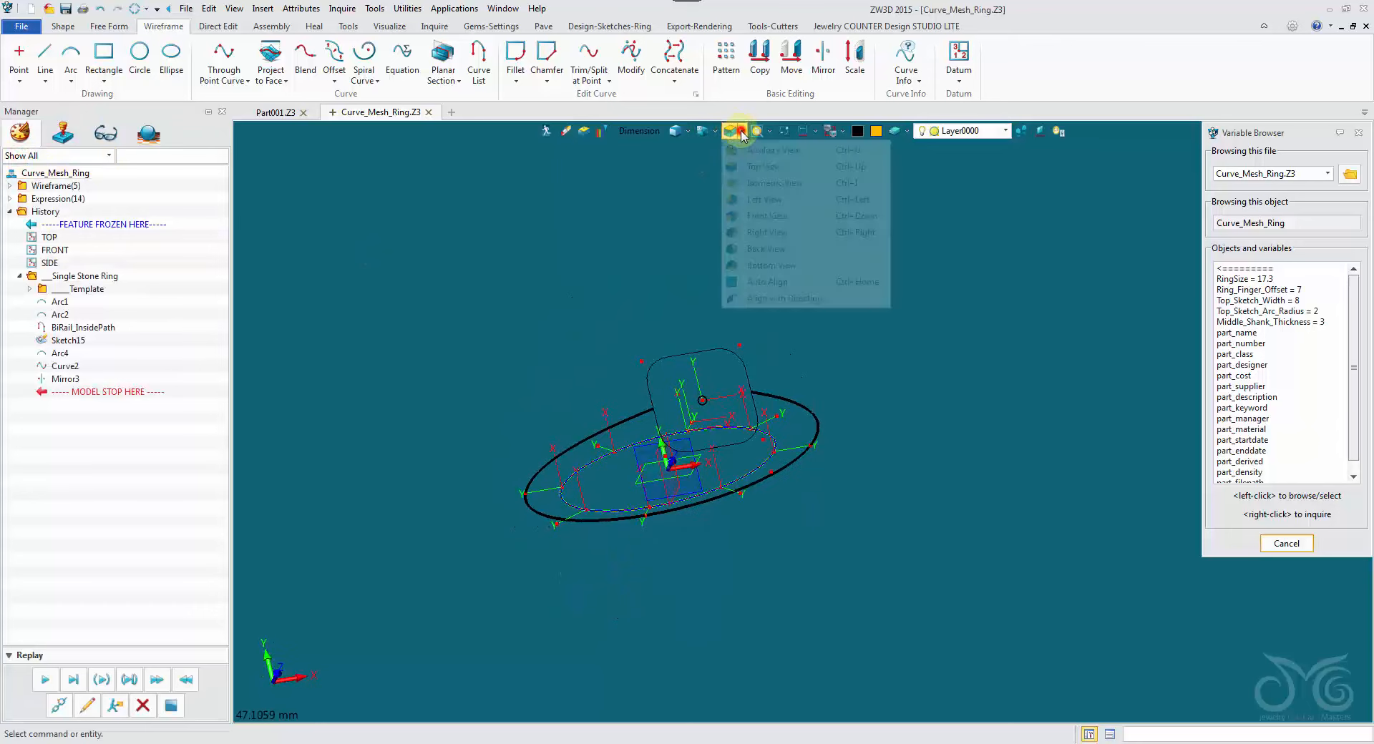
click(749, 182)
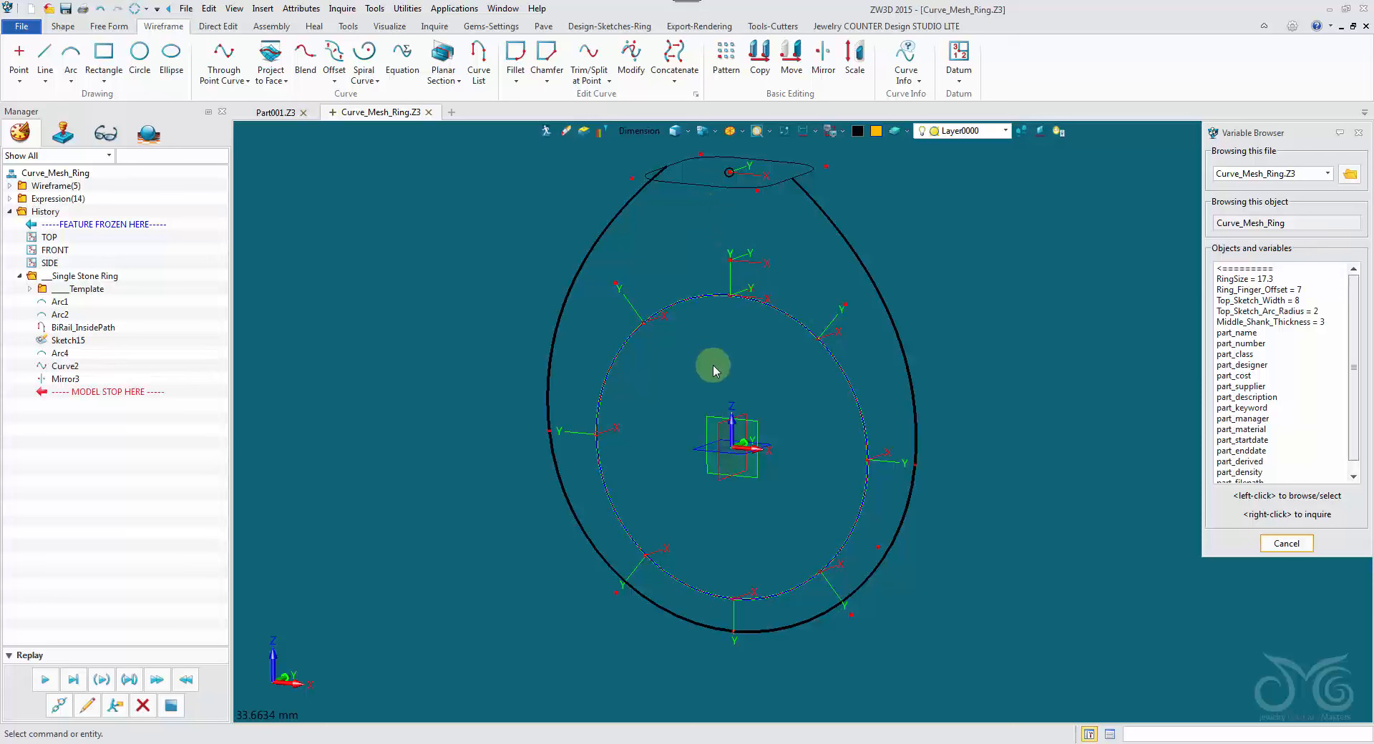
click(263, 9)
click(287, 126)
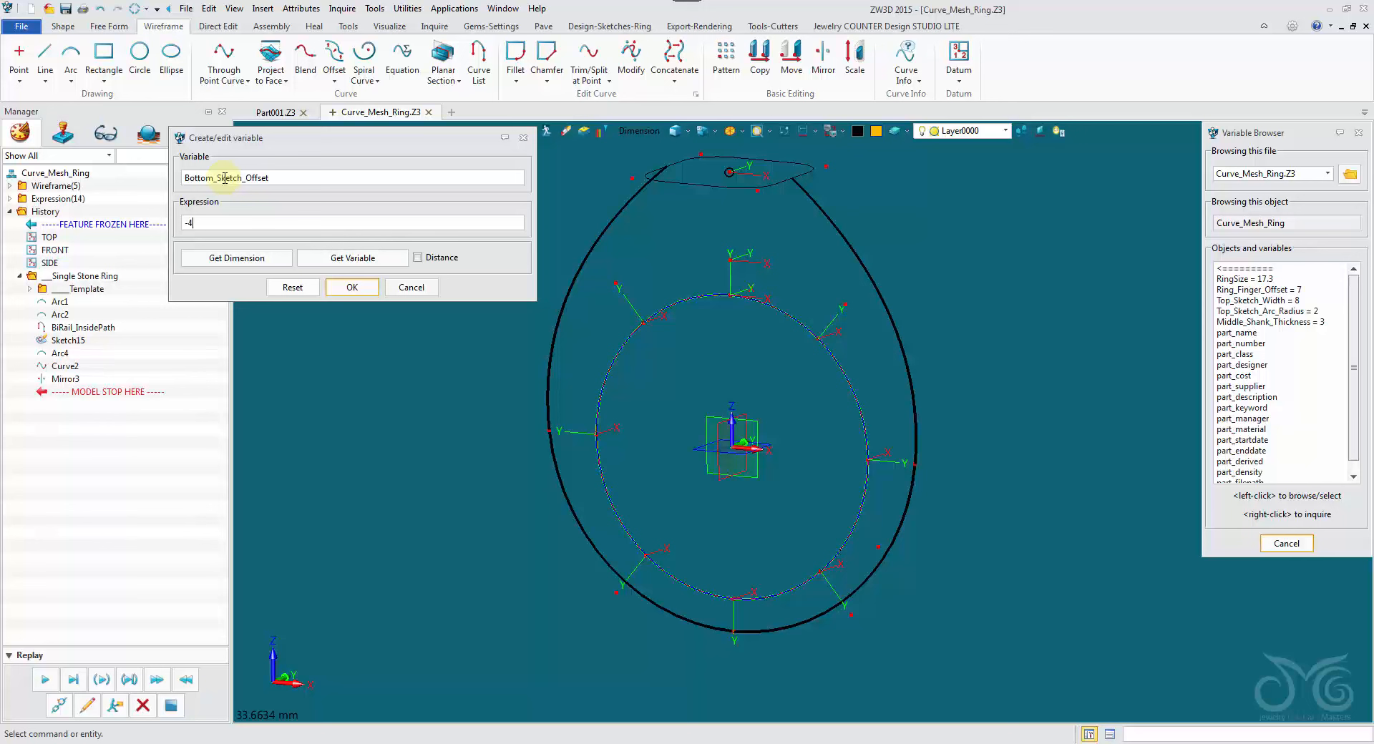
click(352, 287)
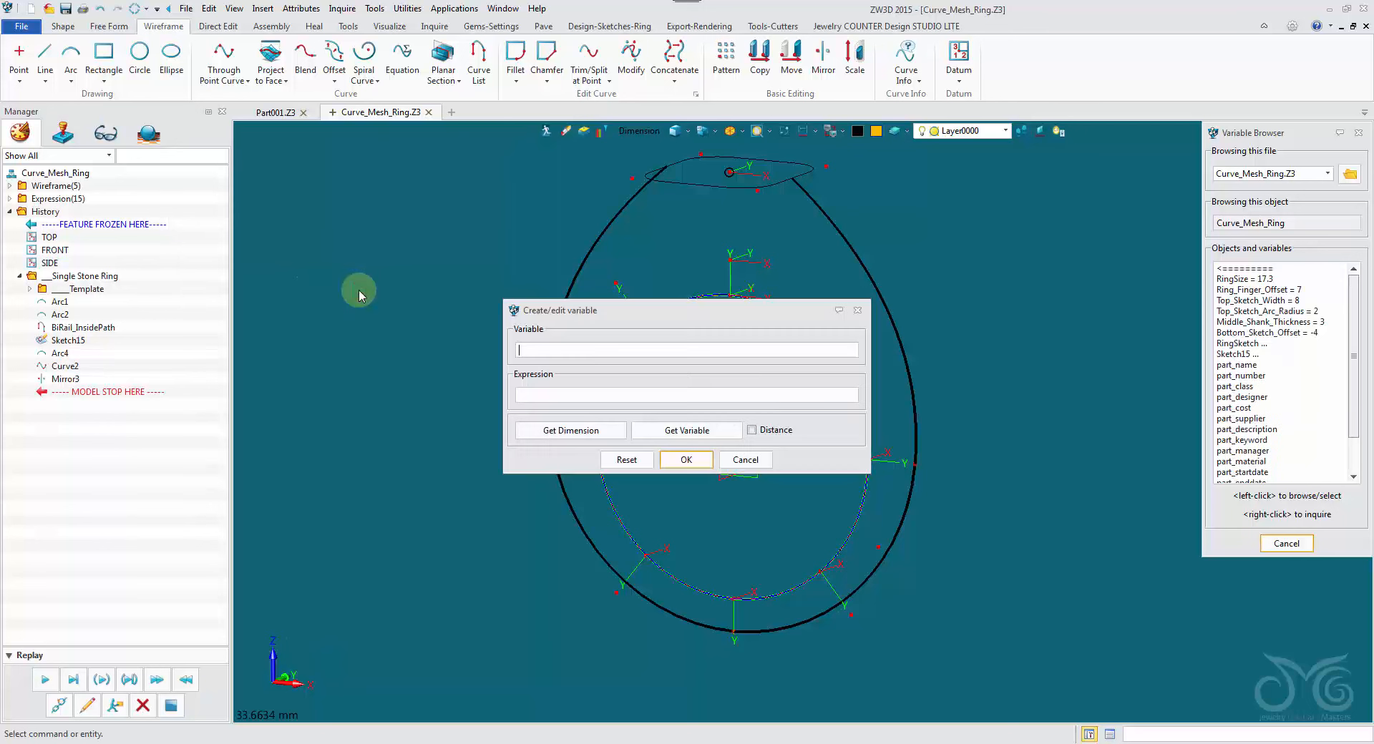
drag(576, 315, 326, 187)
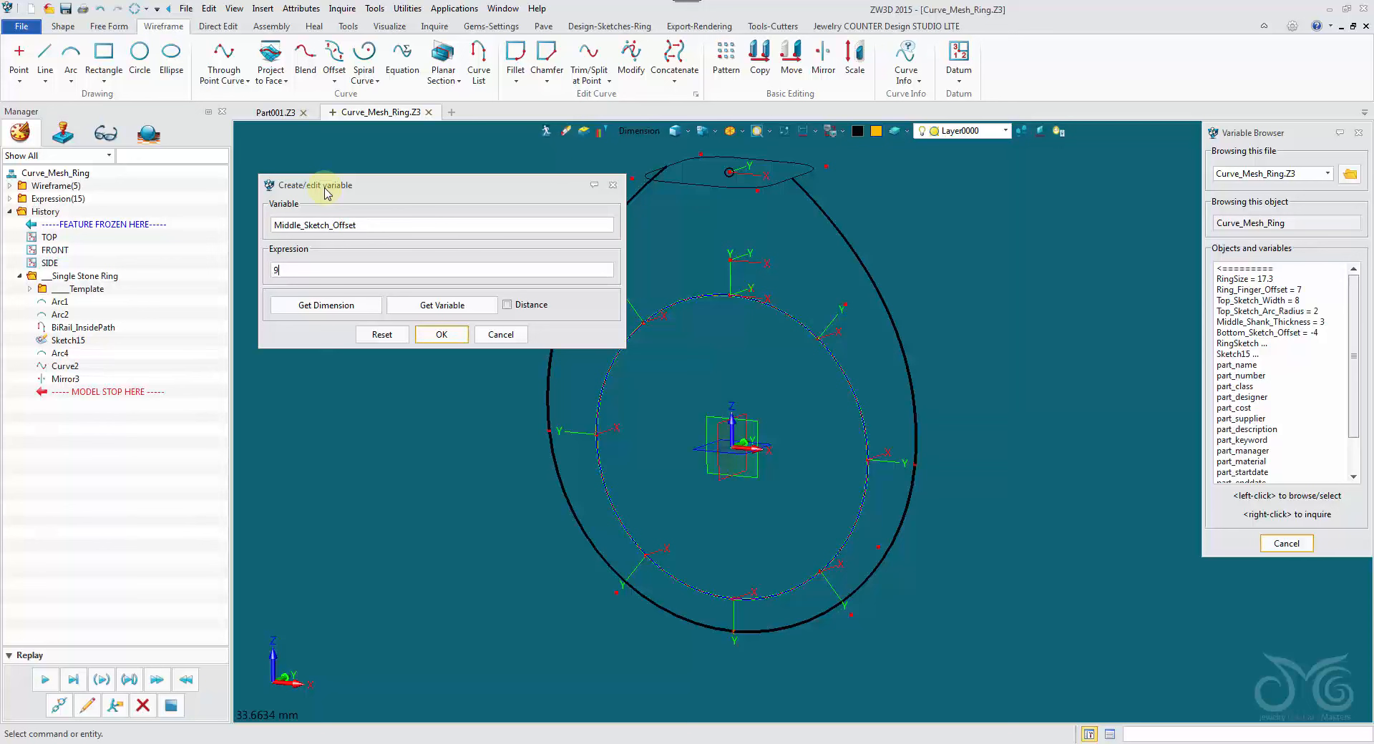
click(441, 334)
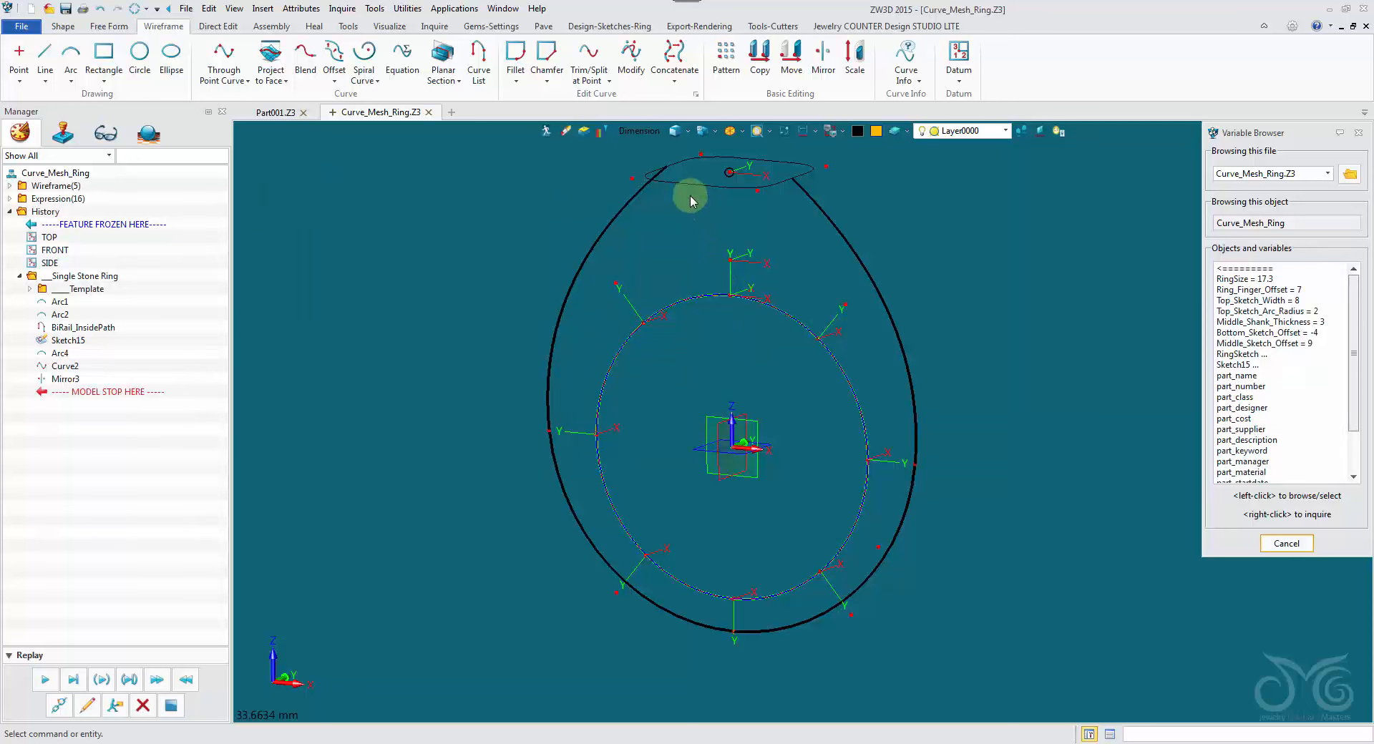
Insert an XY datum plane with its offset driven by the variable Bottom_Sketch_Offset
right_click(351, 229)
click(387, 297)
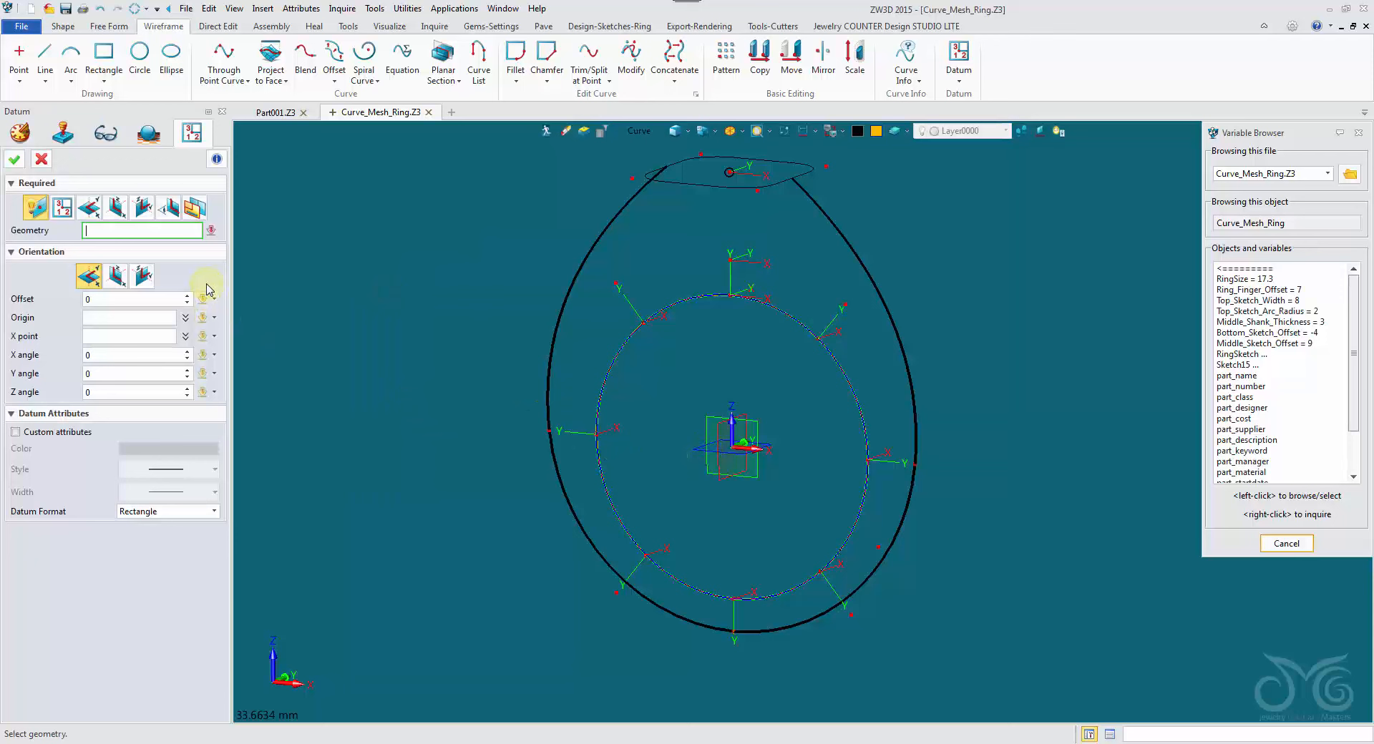
click(93, 215)
click(798, 495)
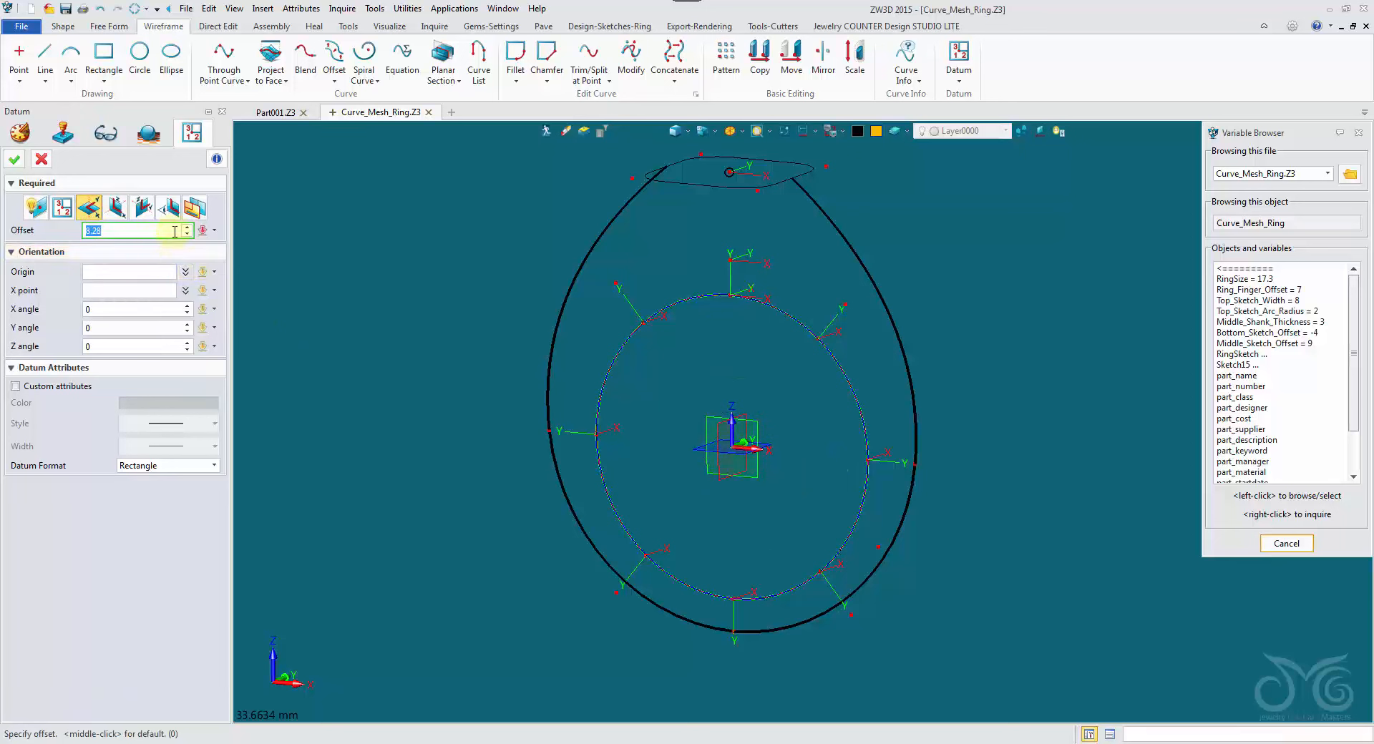
click(204, 235)
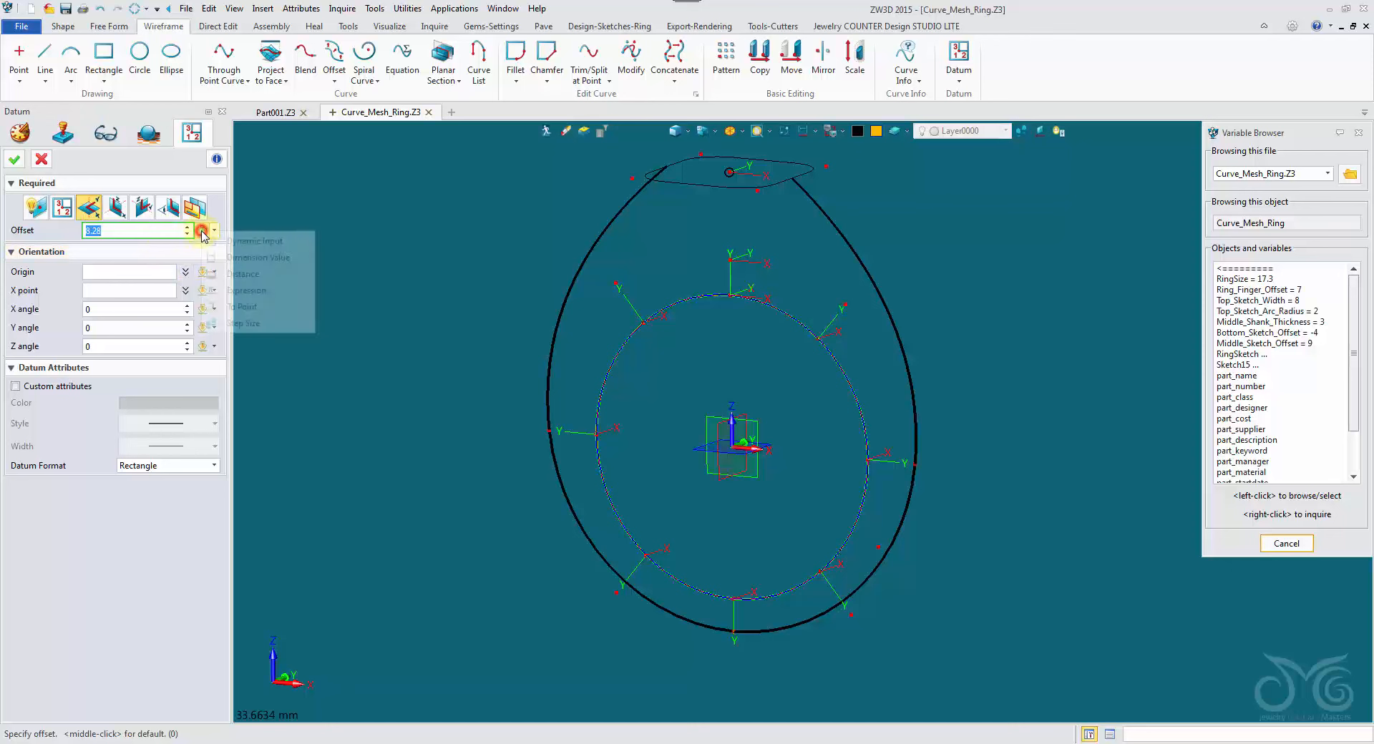
click(257, 294)
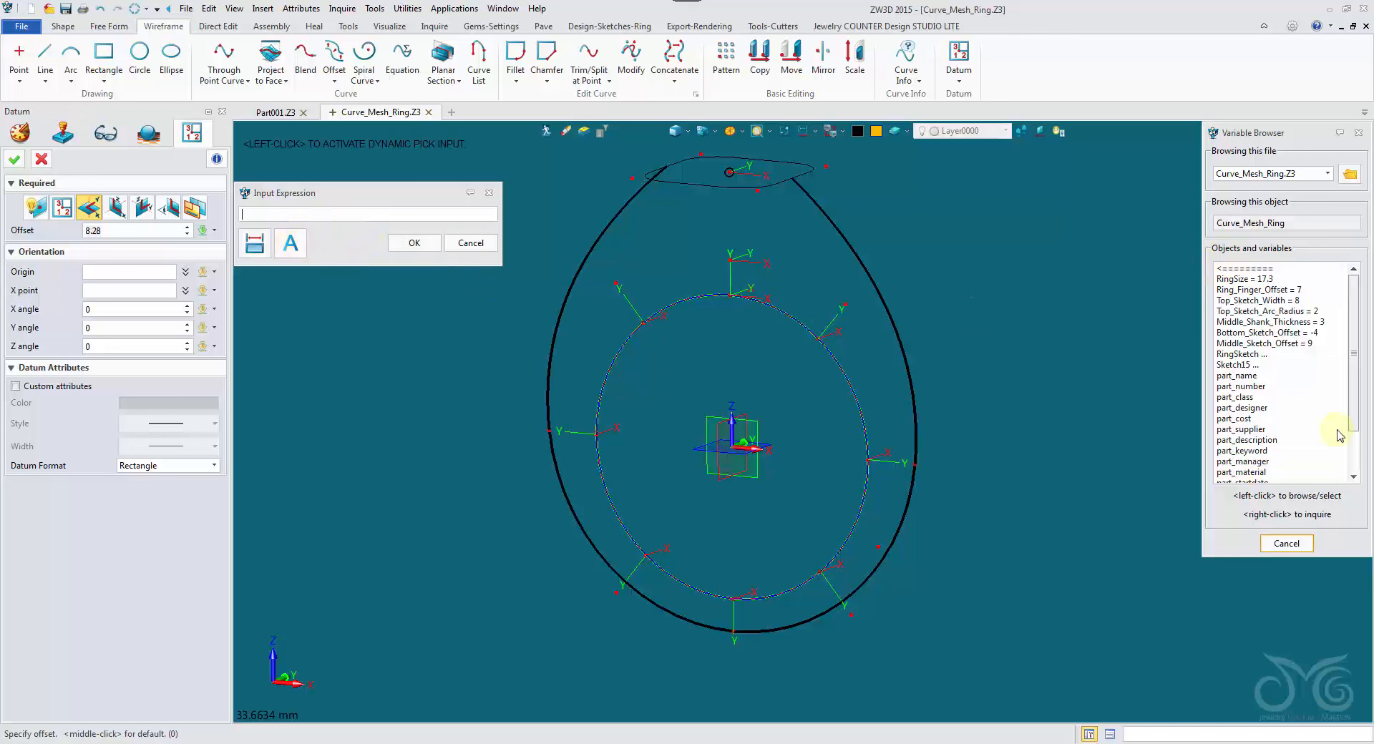
click(1311, 335)
click(415, 243)
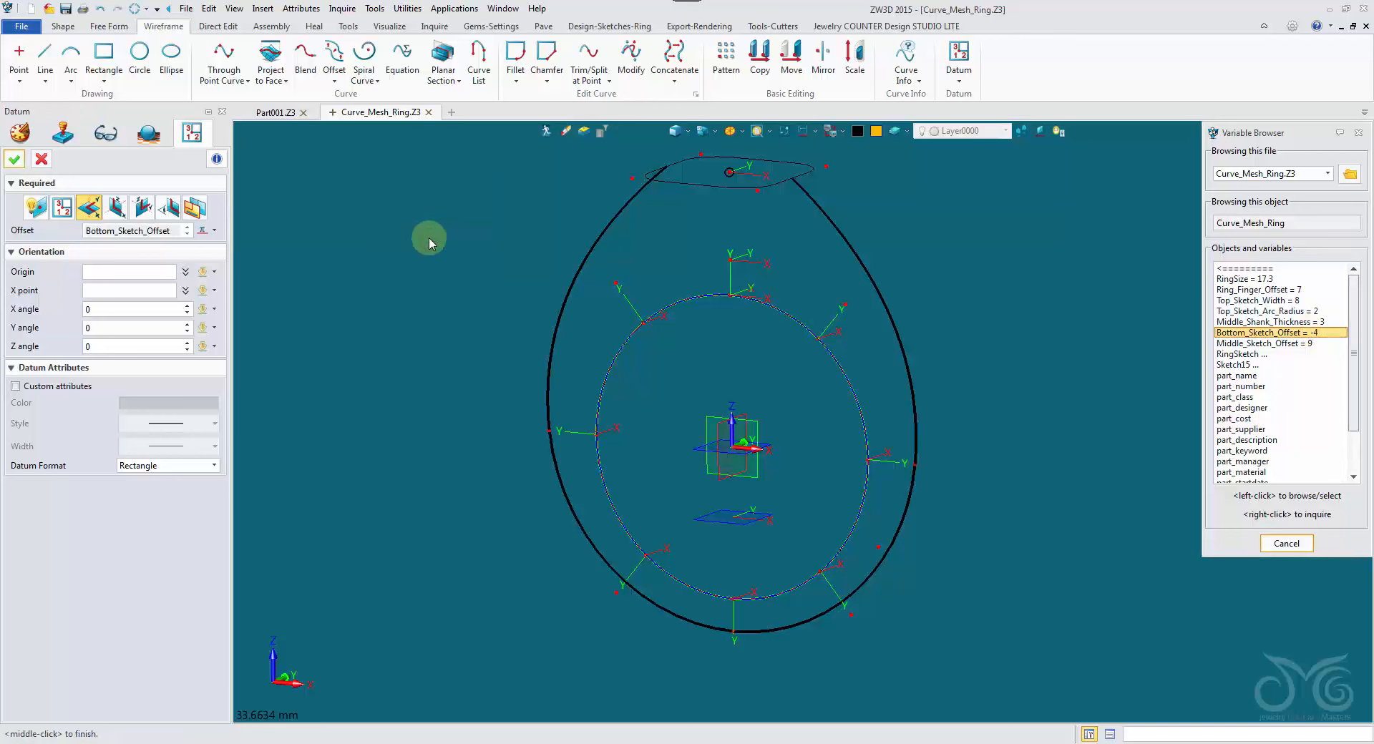
click(14, 162)
Insert a second XY datum plane with its offset driven by the variable Middle_Sketch_Offset
middle_click(366, 225)
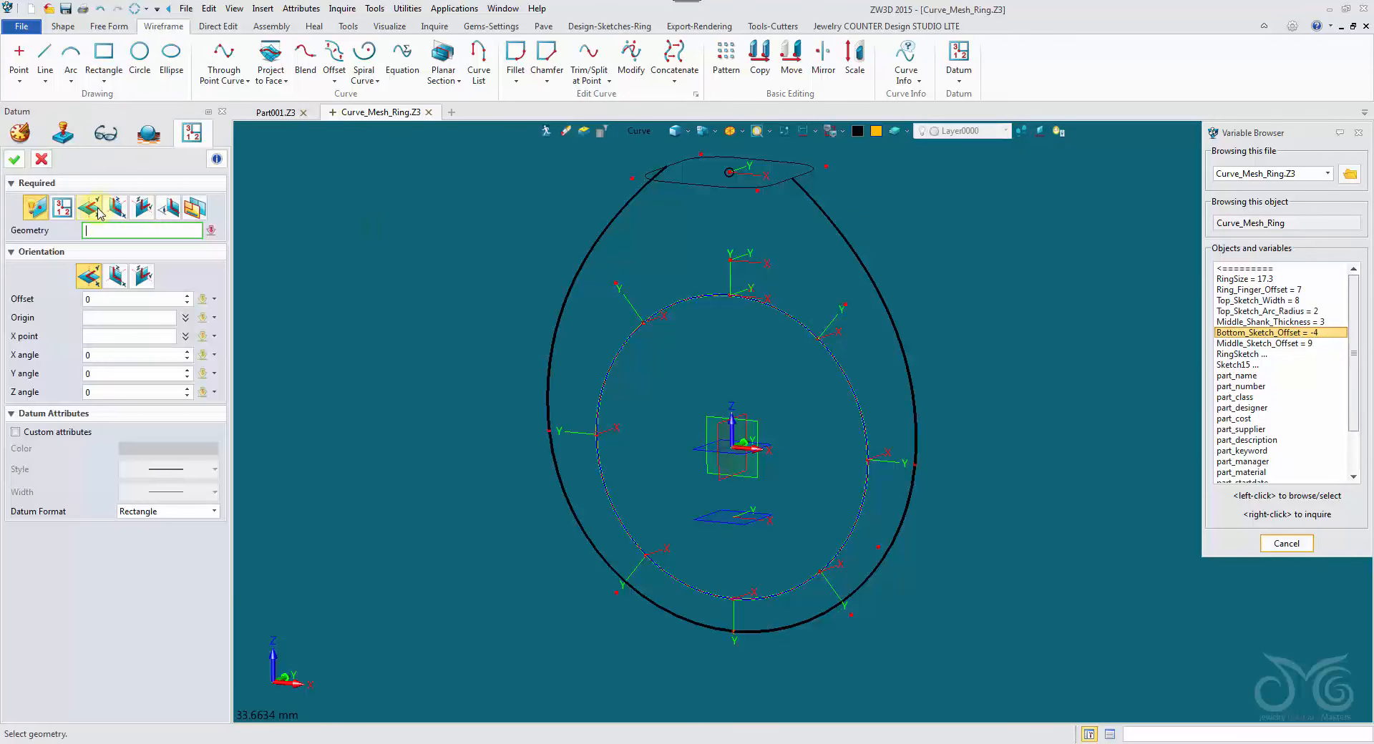
click(100, 212)
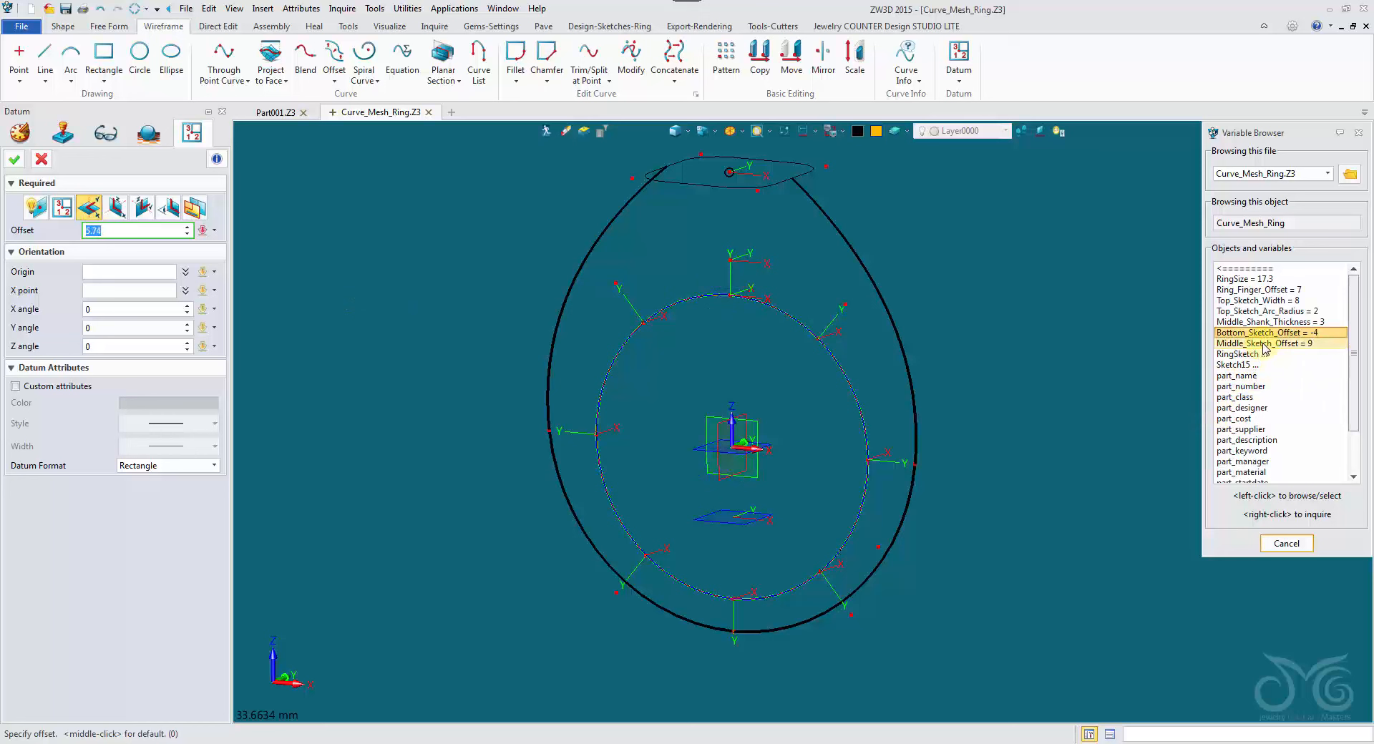
click(1264, 344)
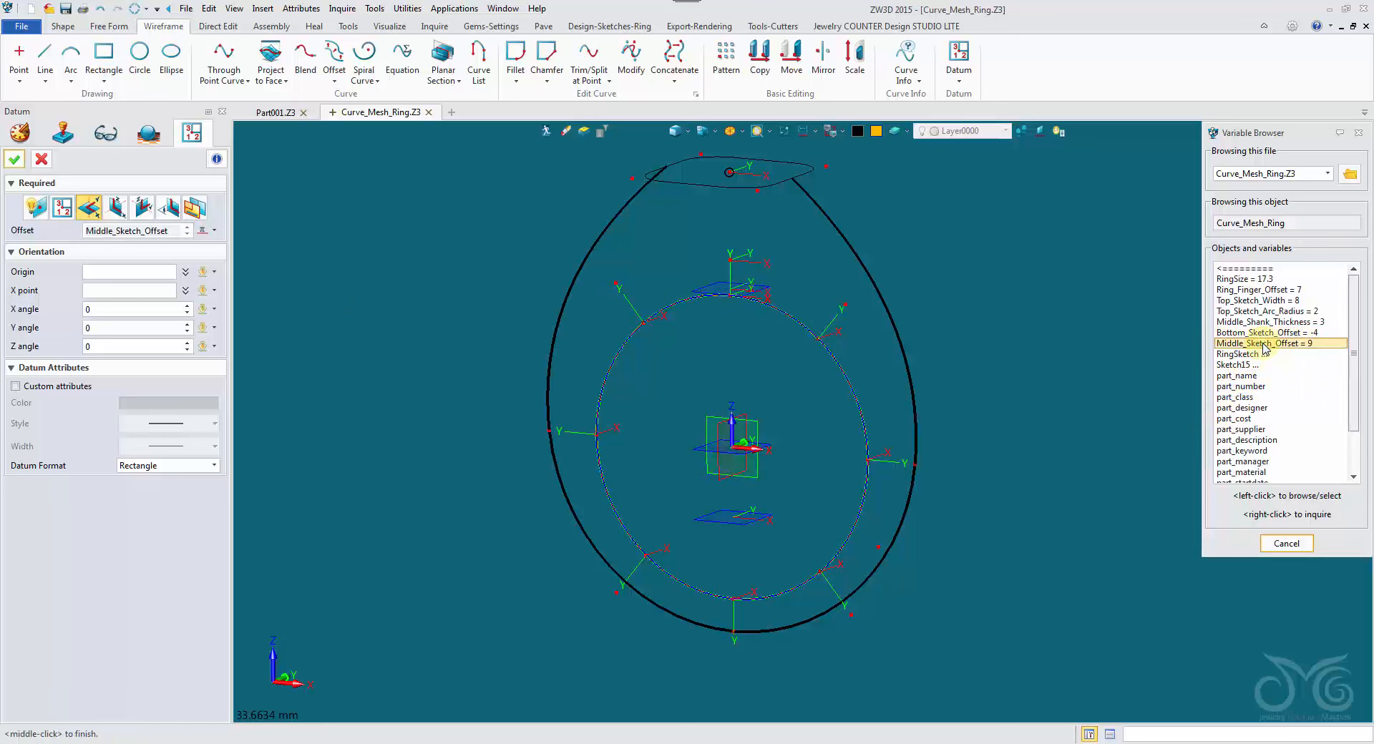
middle_click(731, 333)
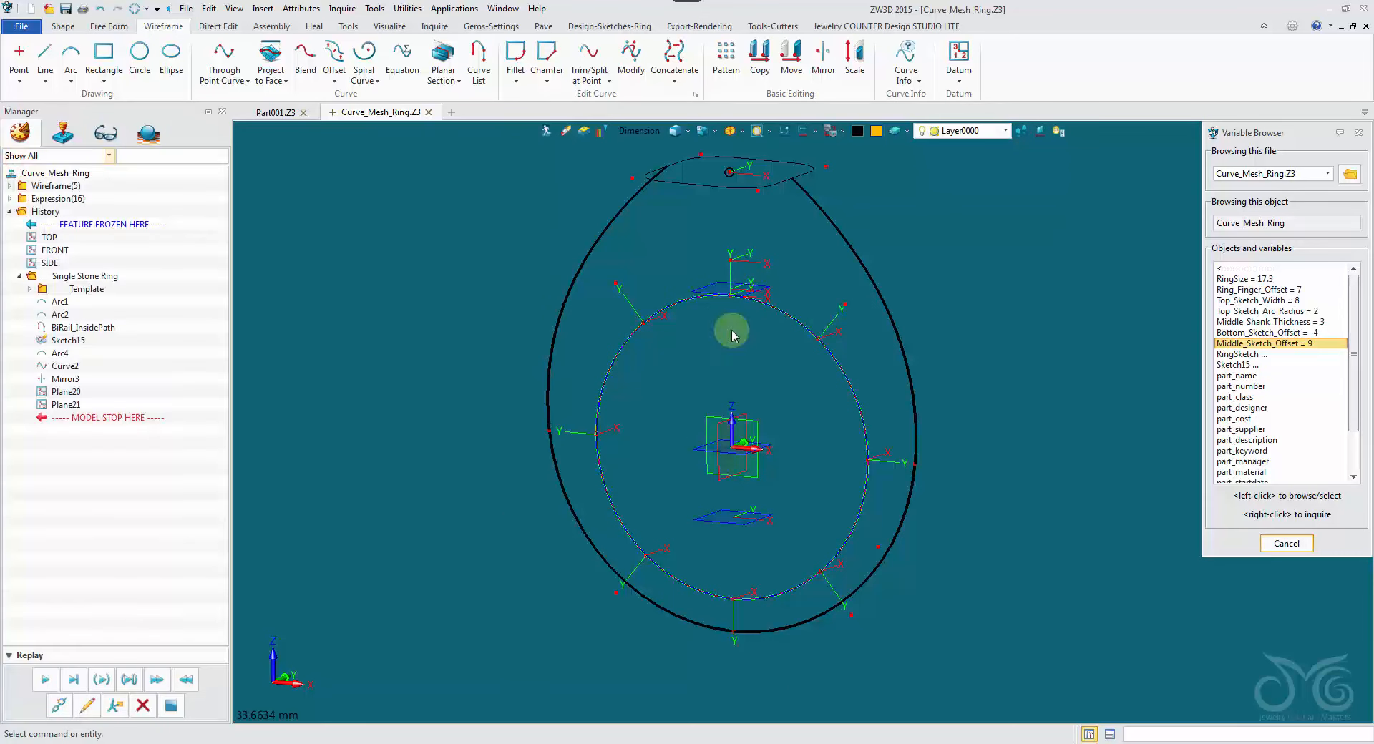
Create the variable Bottom_Sketch_Width with value 8
scroll(732, 333, up, 3)
scroll(629, 398, down, 3)
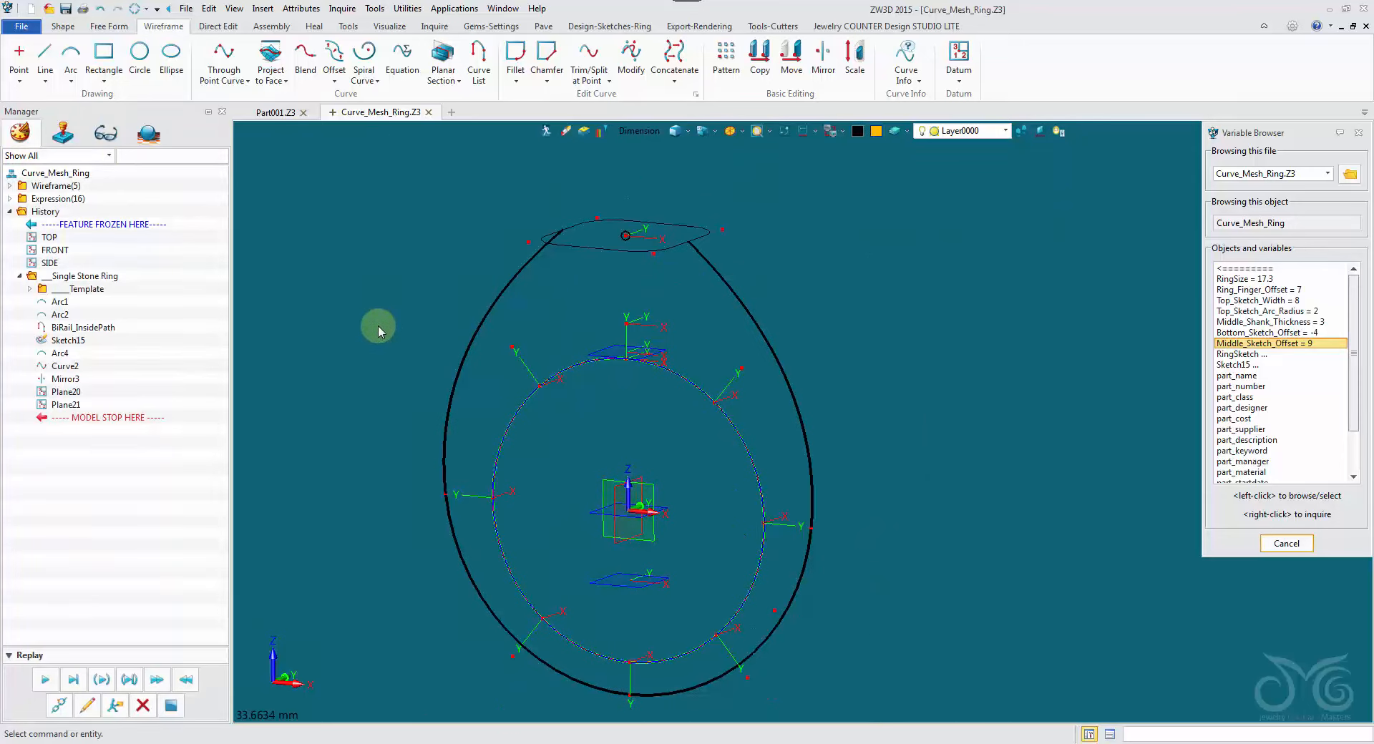
middle_drag(365, 303, 413, 293)
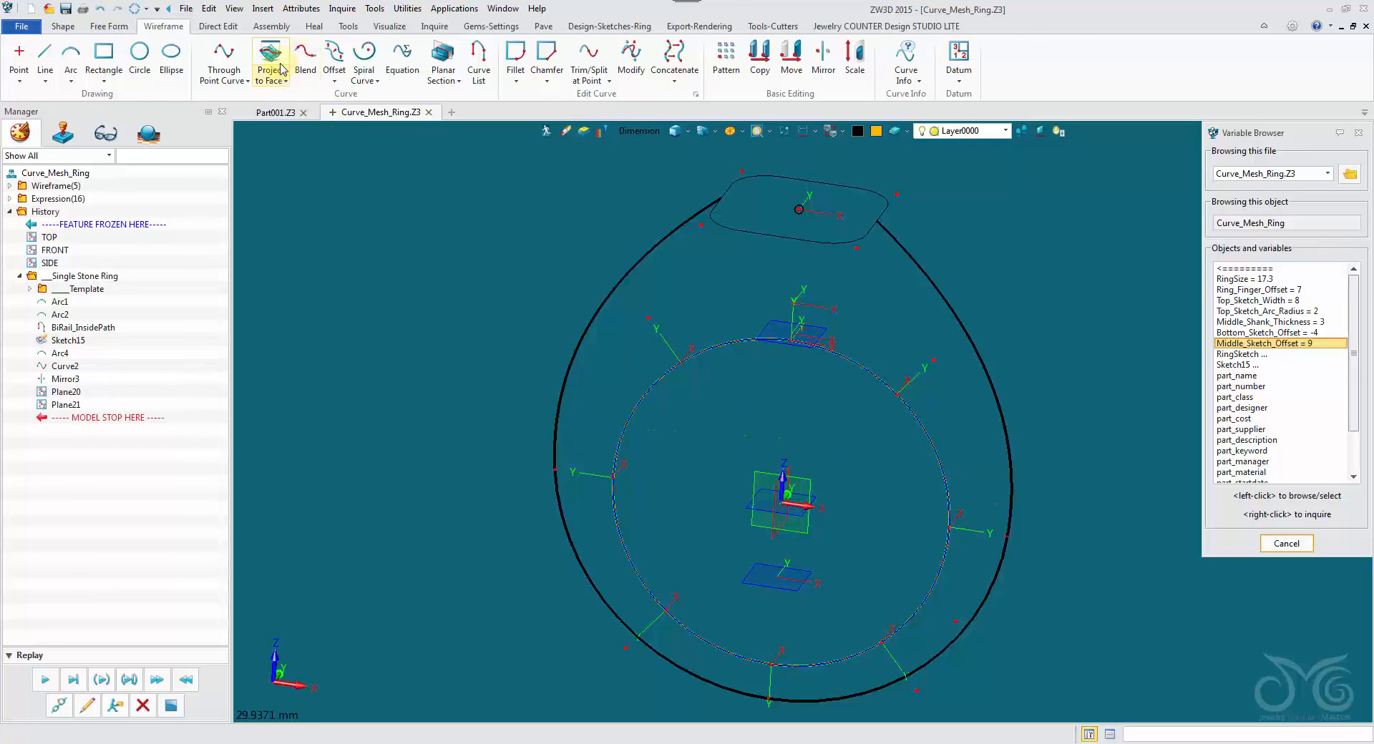
click(262, 8)
click(290, 117)
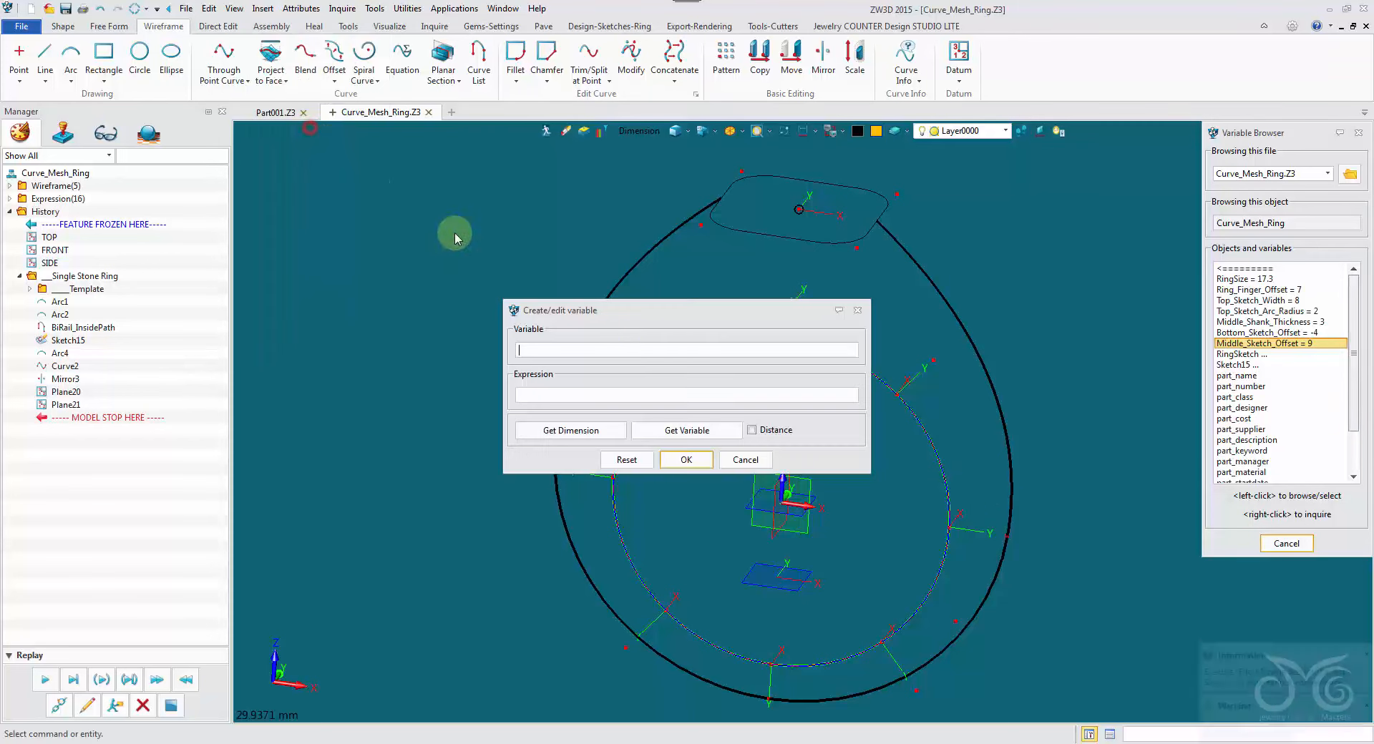
drag(650, 315, 435, 193)
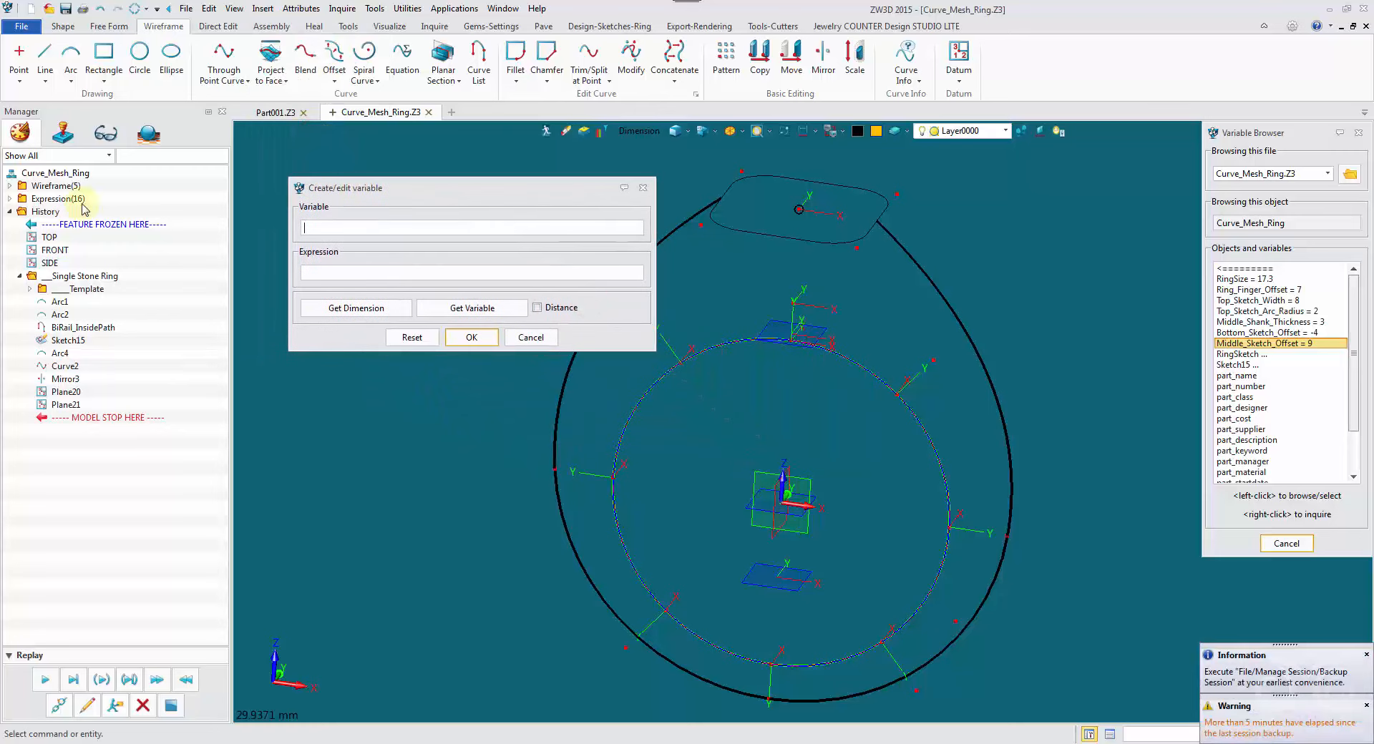
click(9, 199)
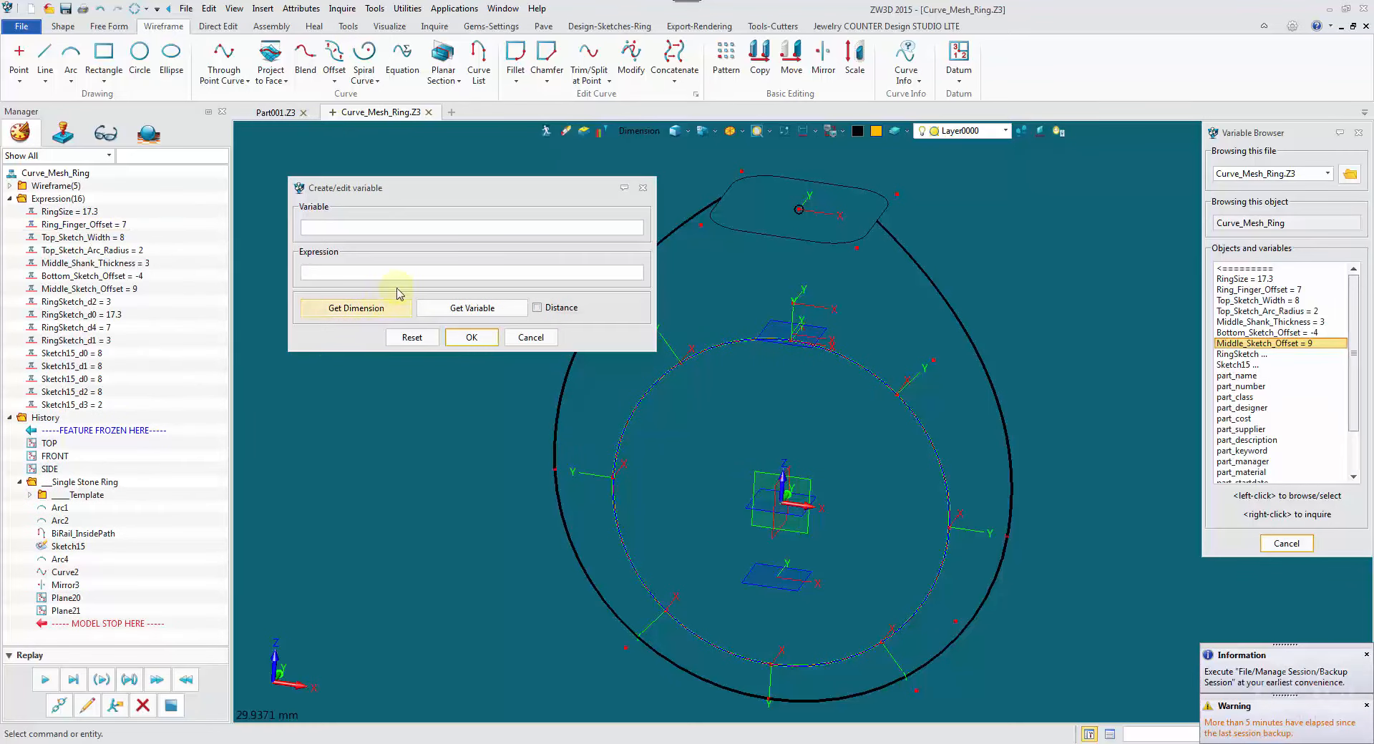
click(426, 230)
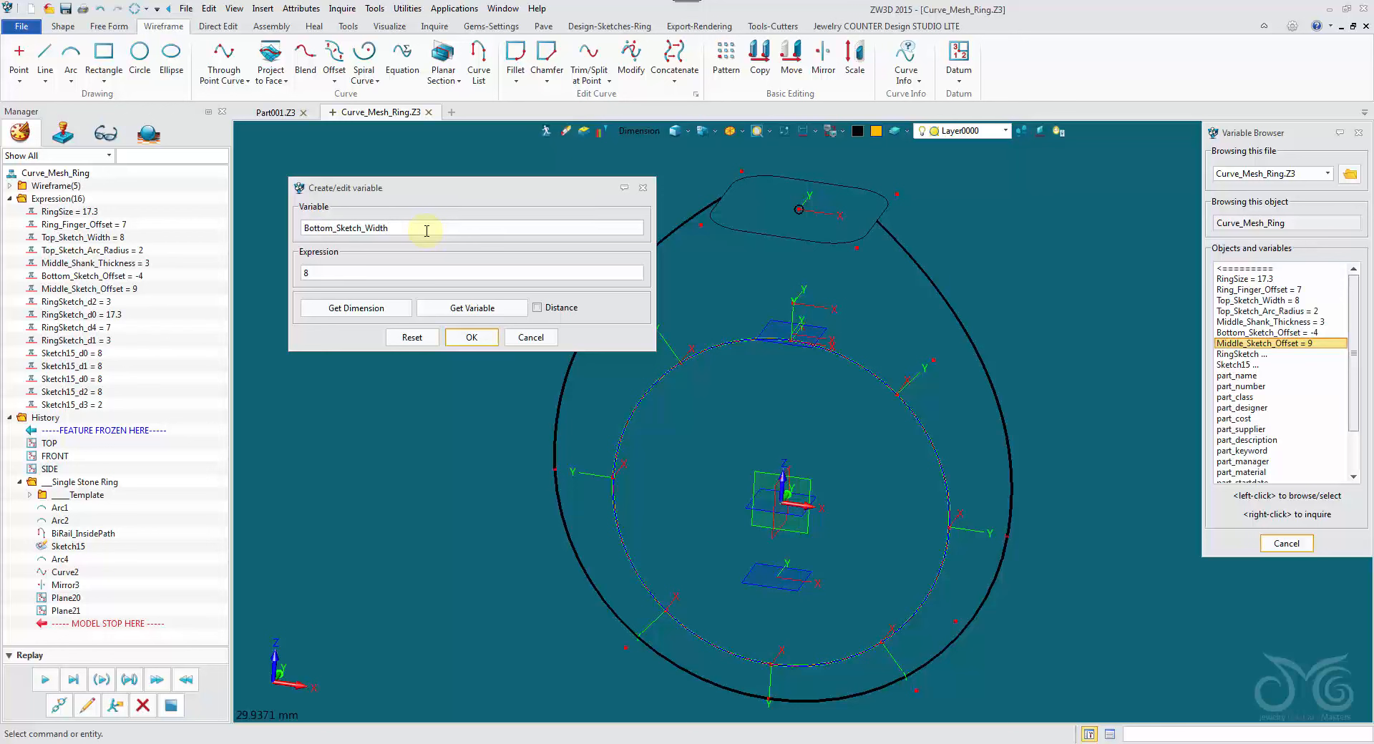
drag(400, 227, 212, 237)
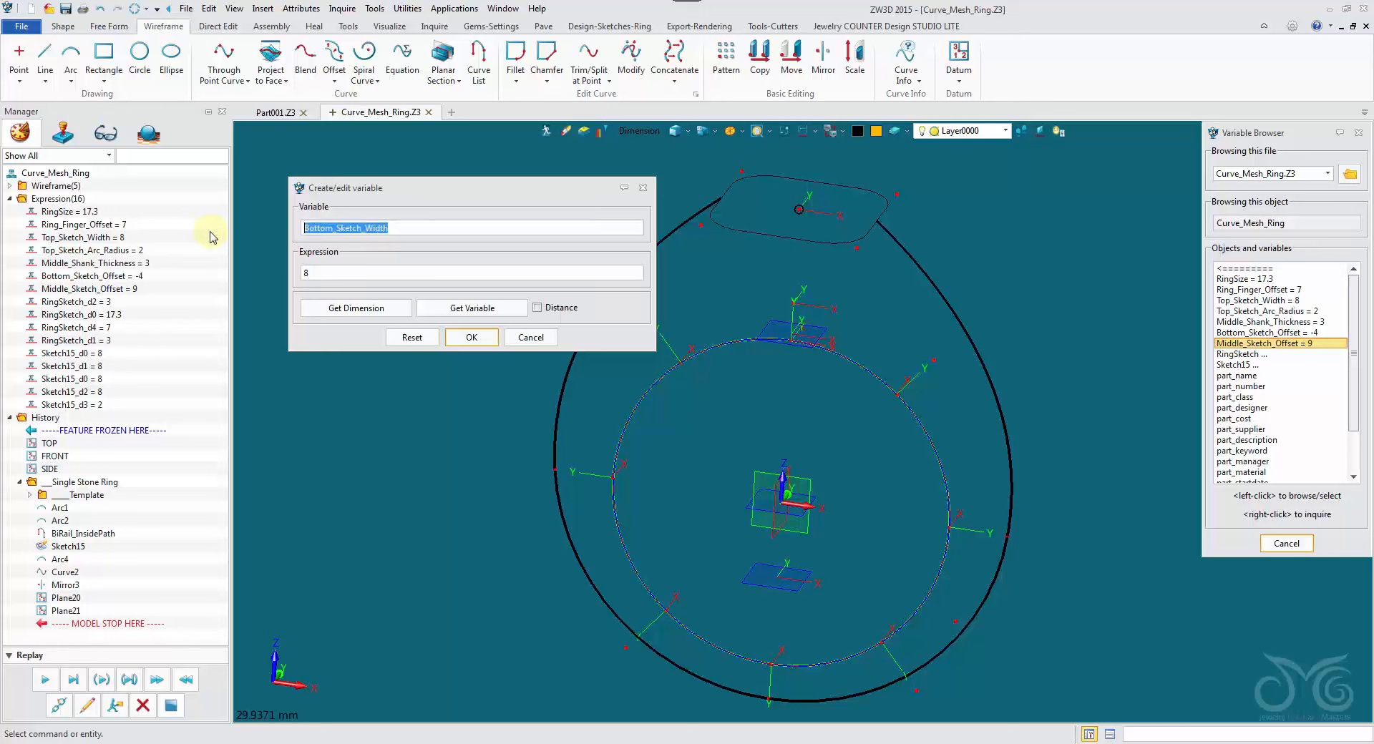
click(449, 331)
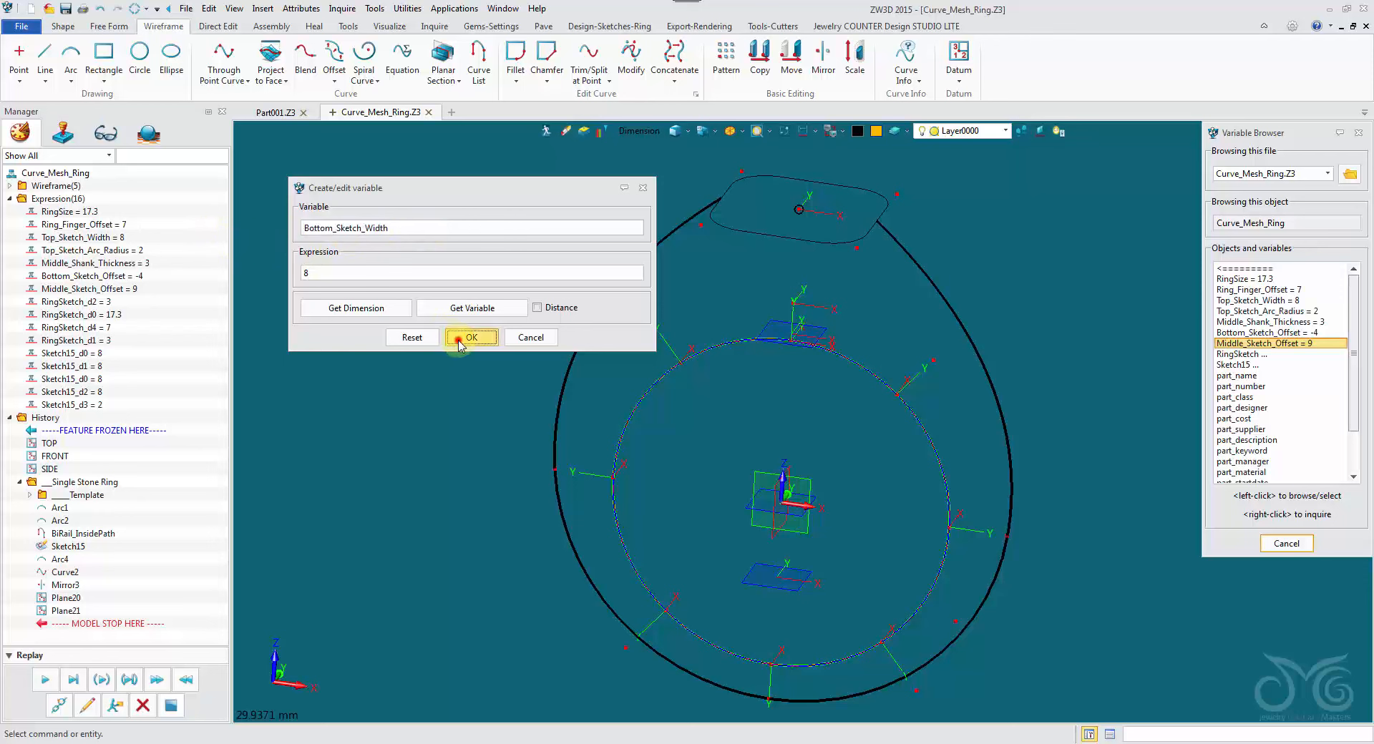
Create the variable Bottom_Sketch_Arc_Radius with value 2
middle_click(575, 315)
drag(302, 183, 278, 170)
click(302, 209)
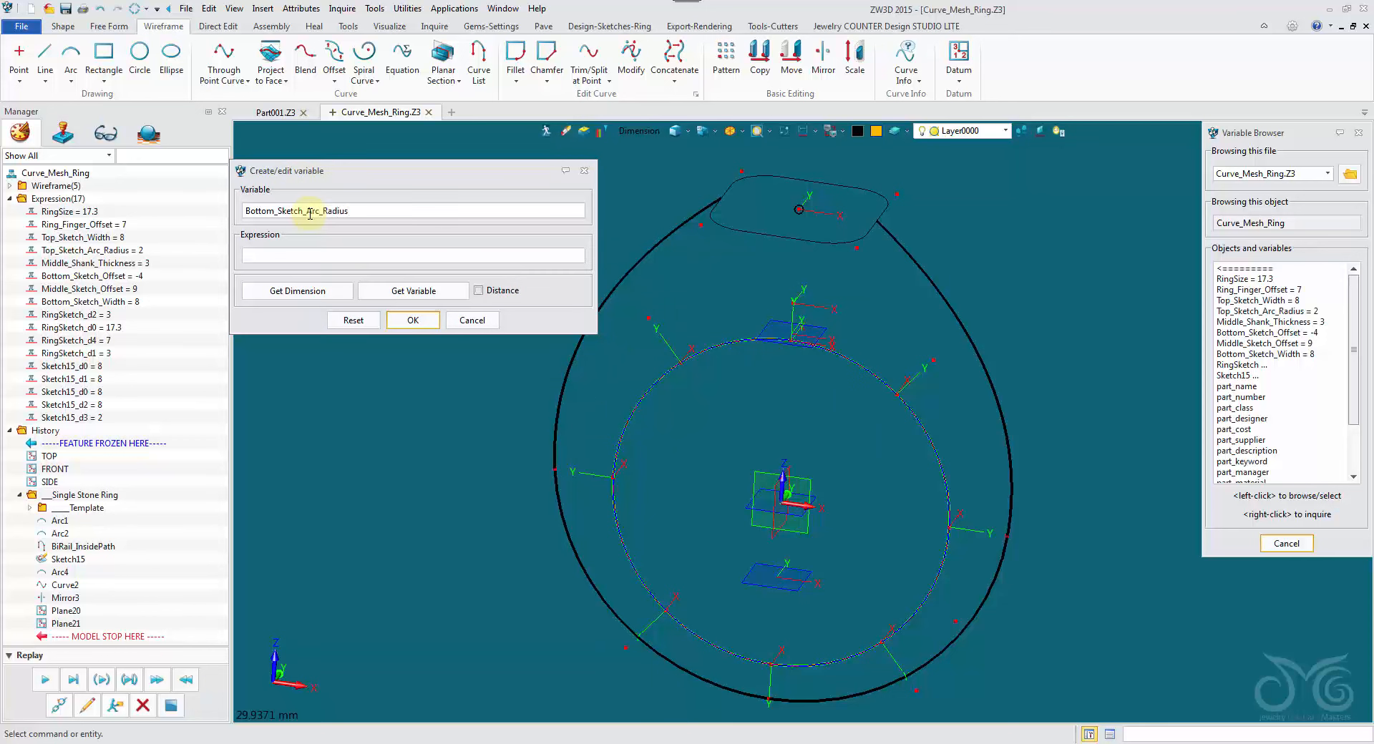
click(413, 320)
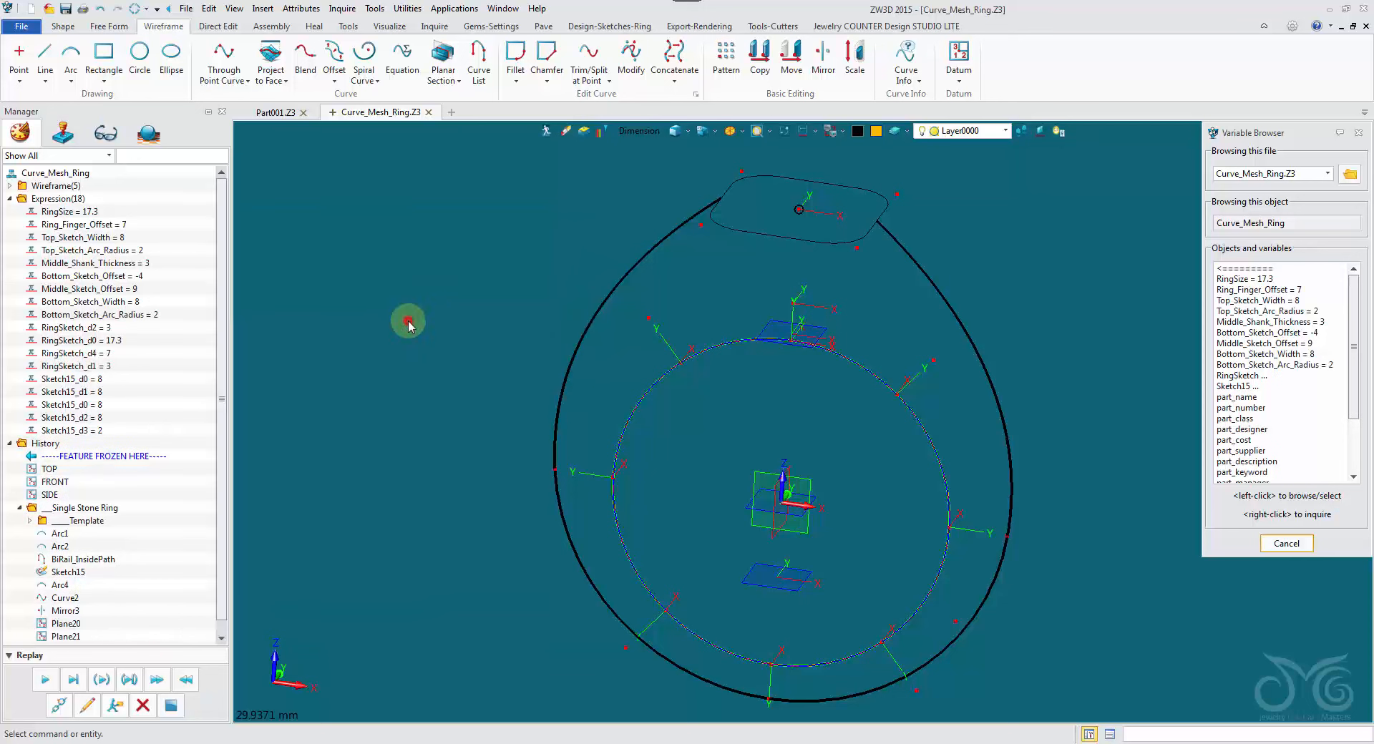
Create the variable Middle_Sketch_Width with value 12, adapting the name of the bottom sketch's width variable
middle_click(542, 301)
drag(536, 301, 282, 163)
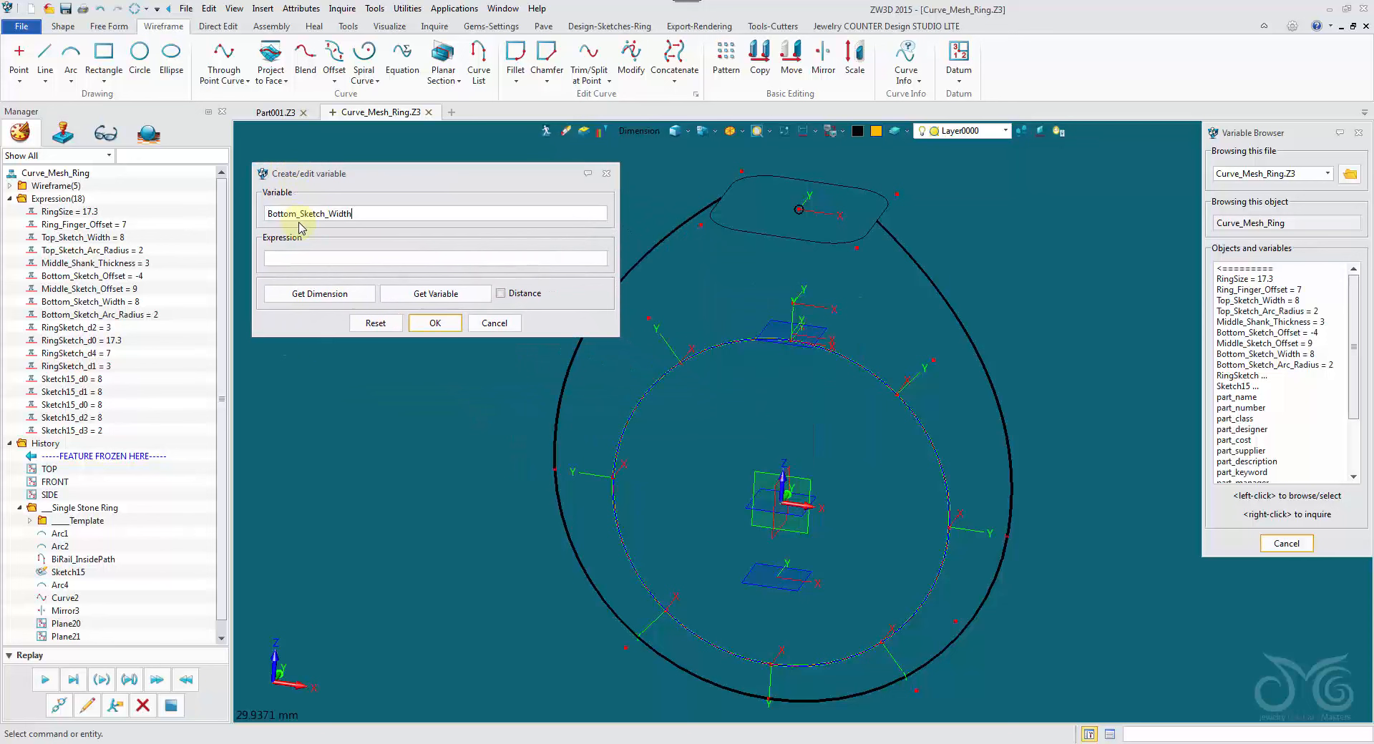
drag(299, 216, 230, 208)
text(Middle)
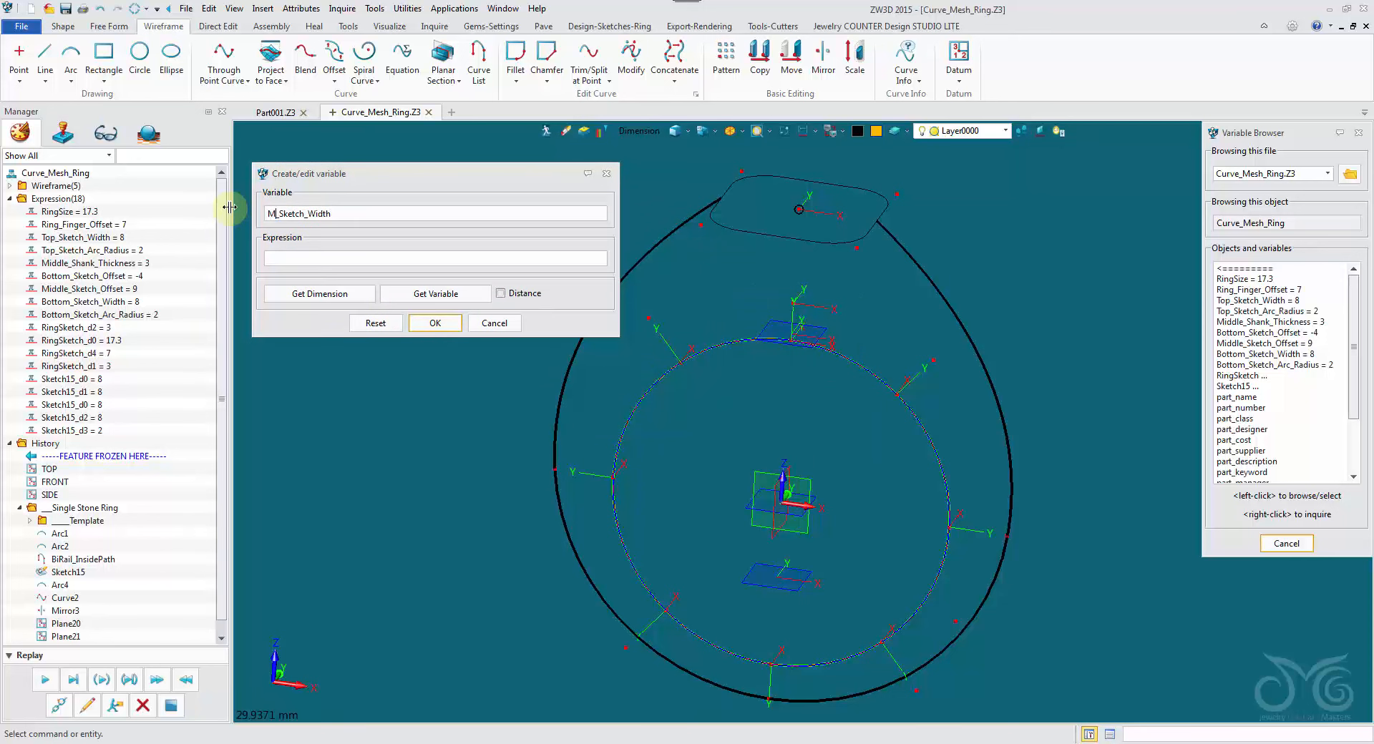
double_click(363, 218)
key(ctrl+c)
click(367, 257)
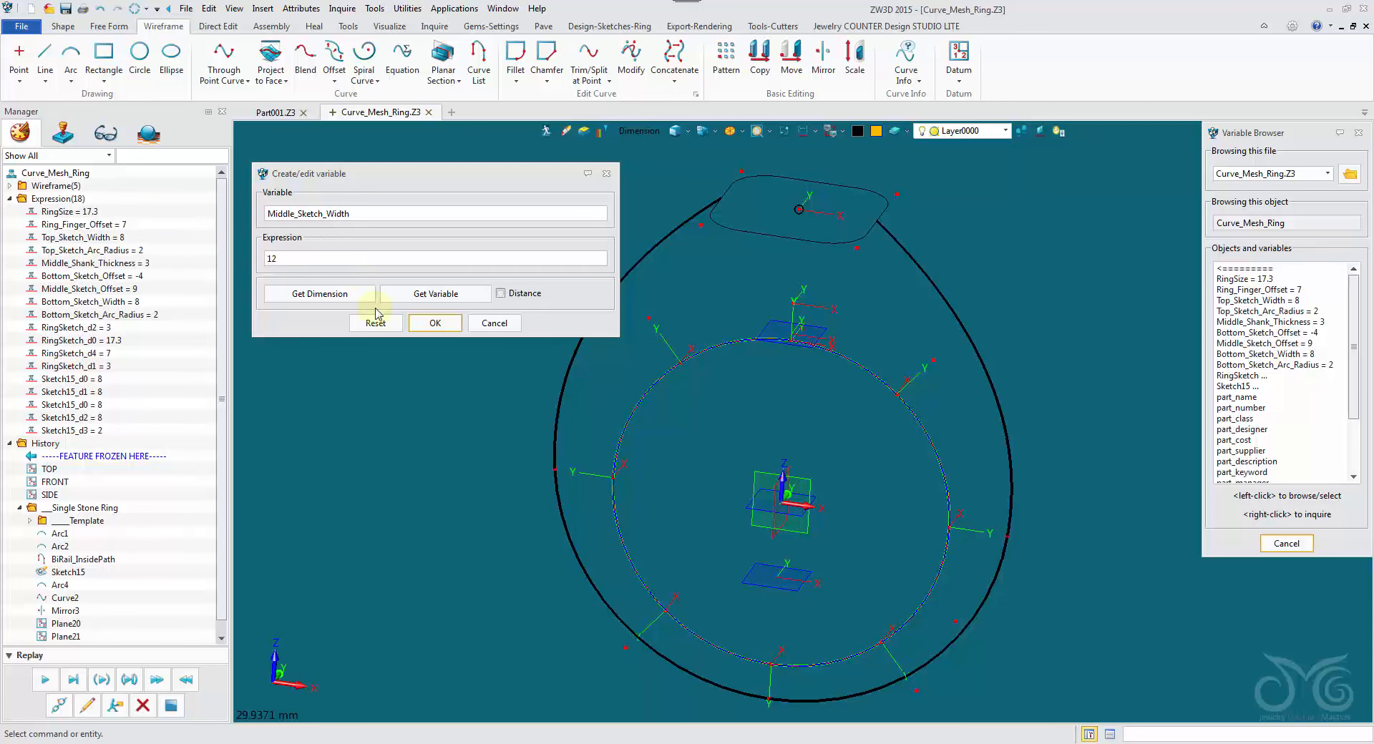
click(435, 323)
Create the variable Middle_Sketch_Arc_Radius with value 3
drag(558, 309, 302, 175)
key(ctrl+v)
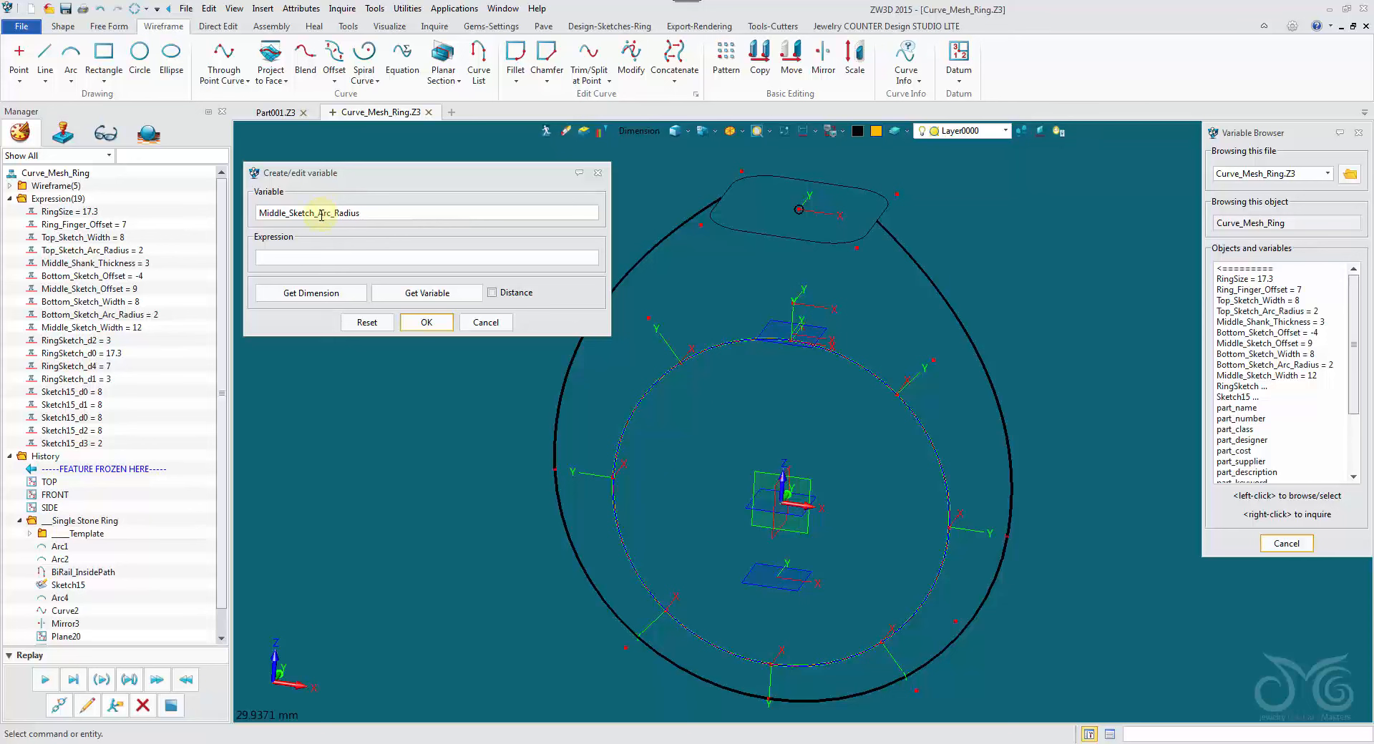
click(430, 321)
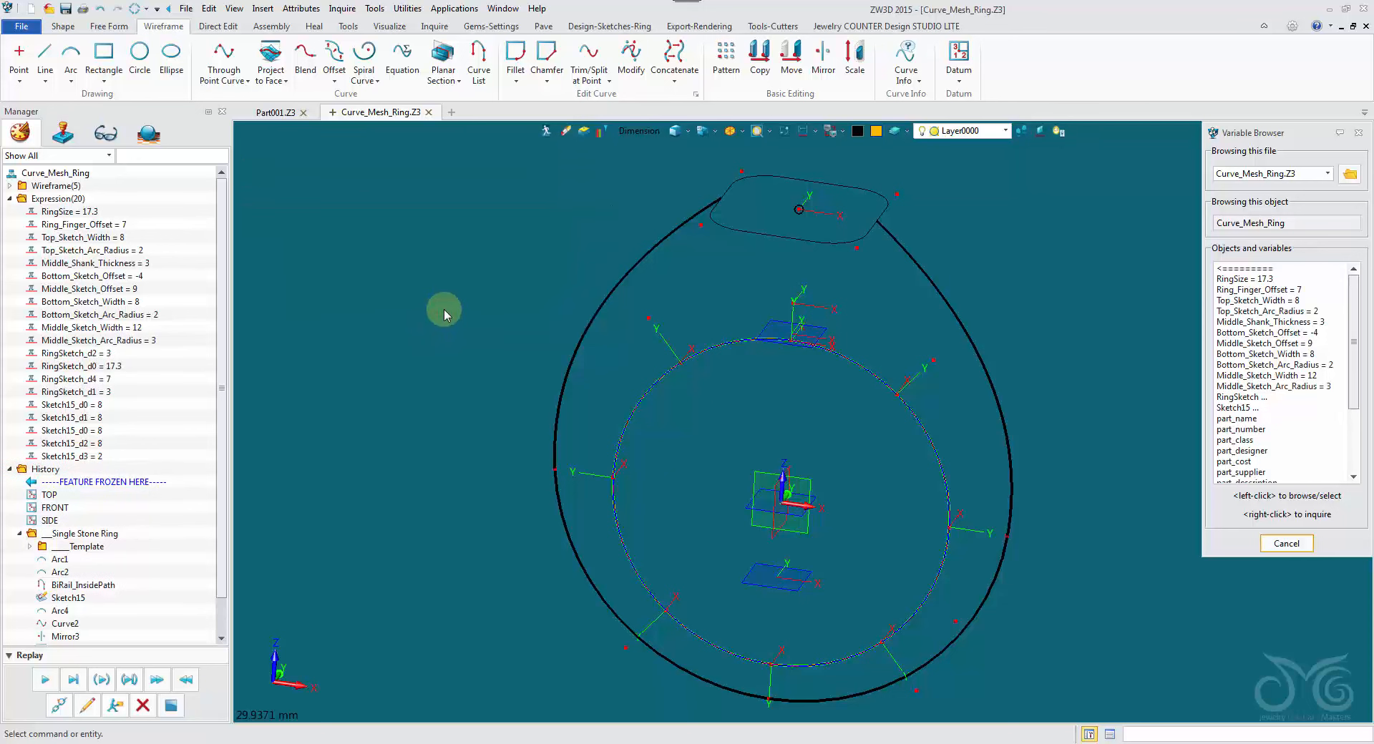
Insert a sketch on the upper offset datum plane, Plane21, near the top of the finger circle
right_drag(457, 286, 397, 249)
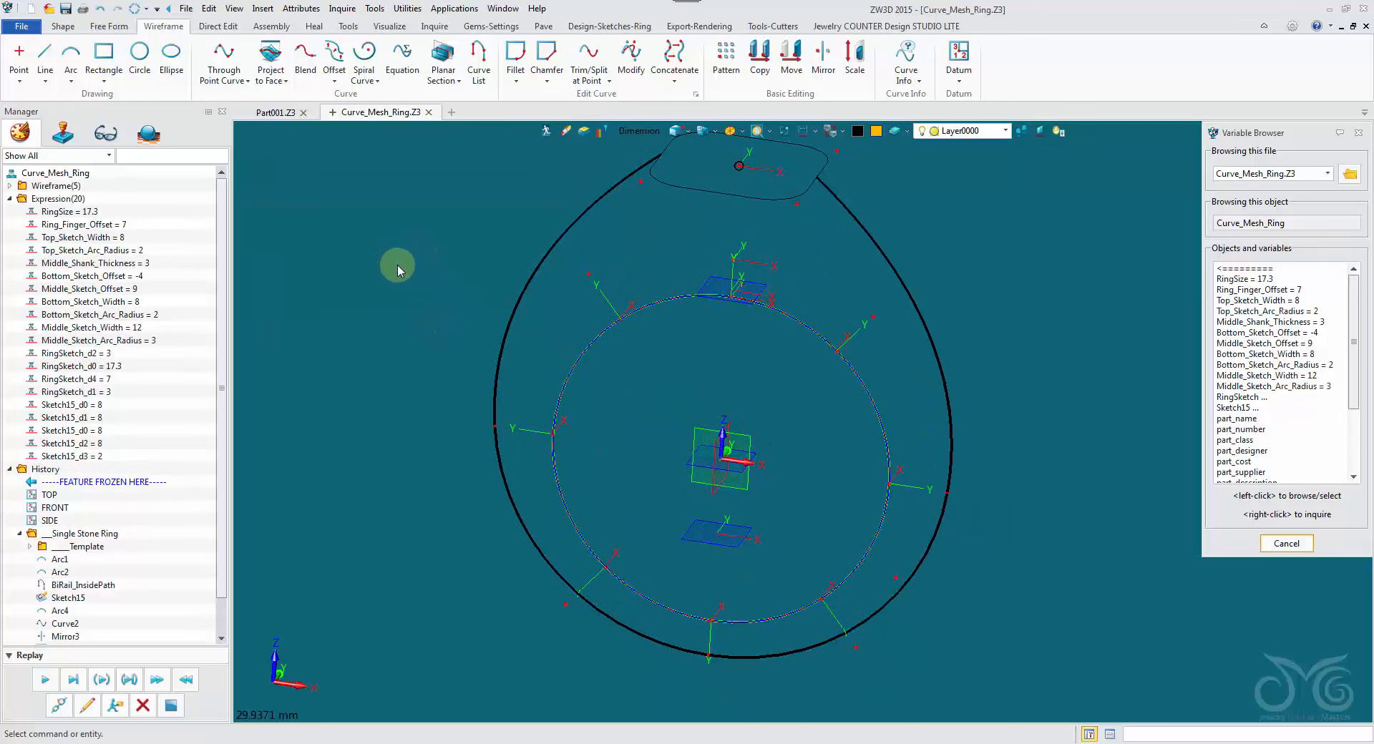
right_click(398, 267)
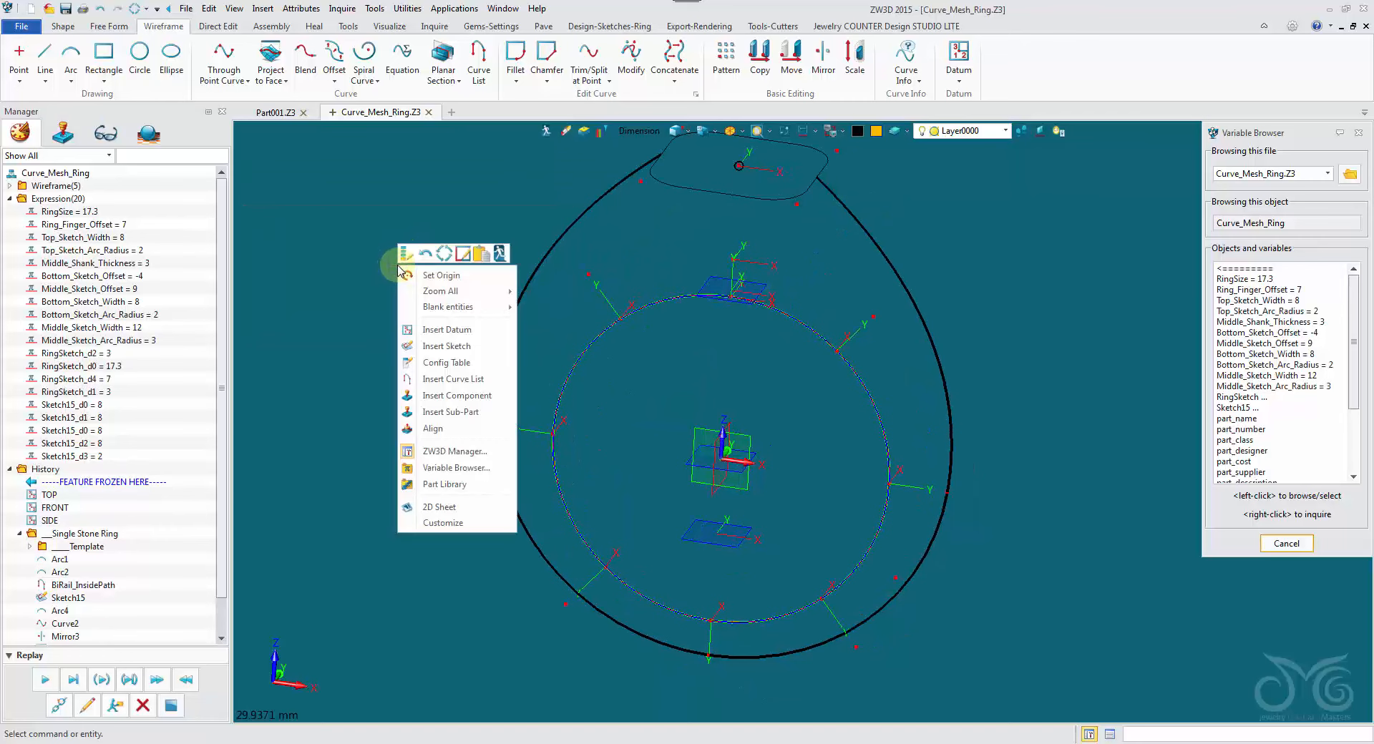
click(466, 345)
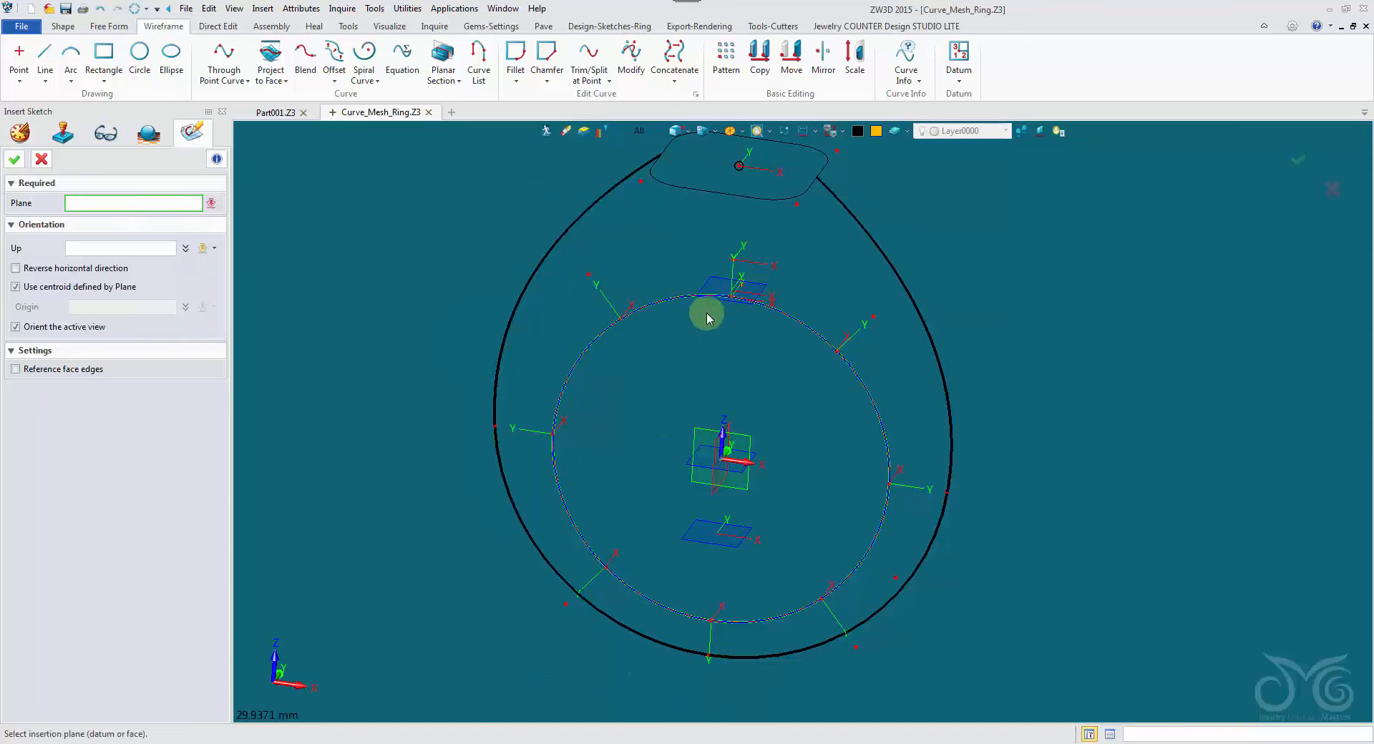
click(715, 293)
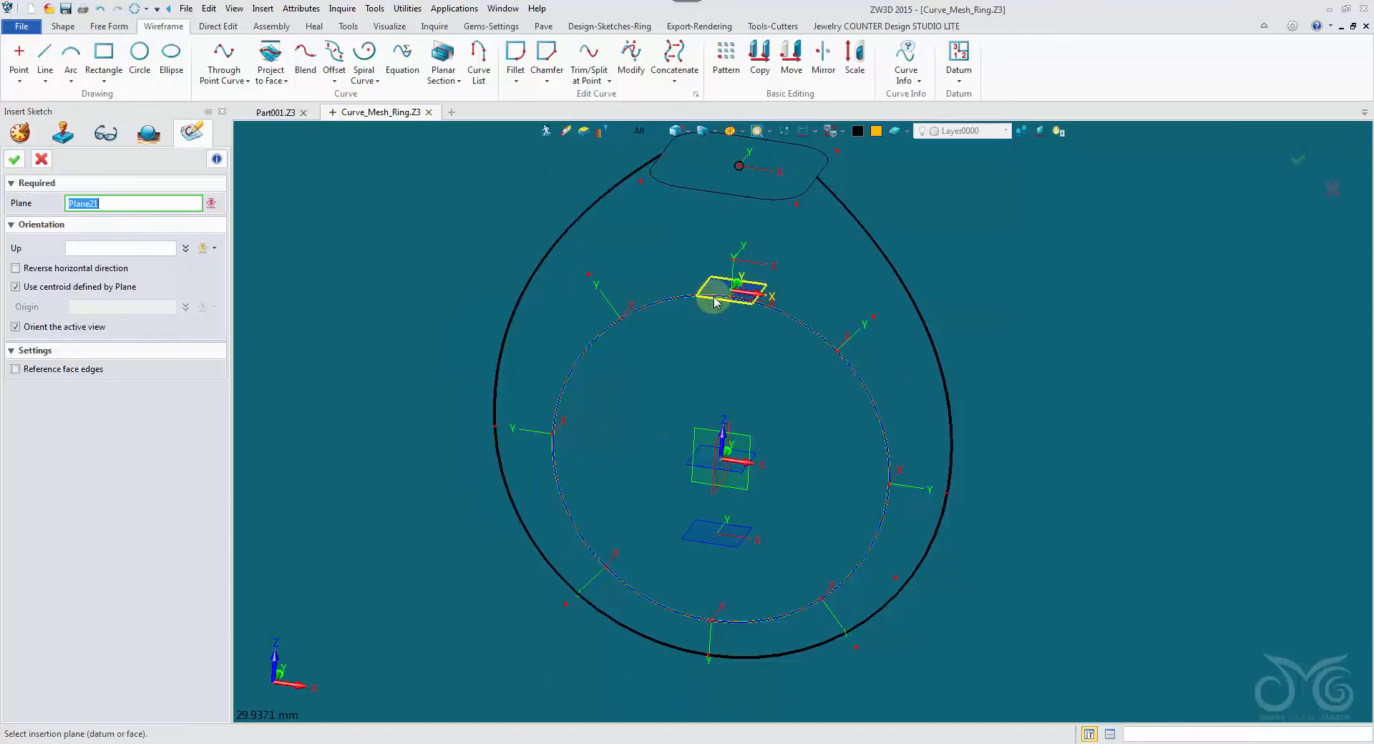
click(15, 161)
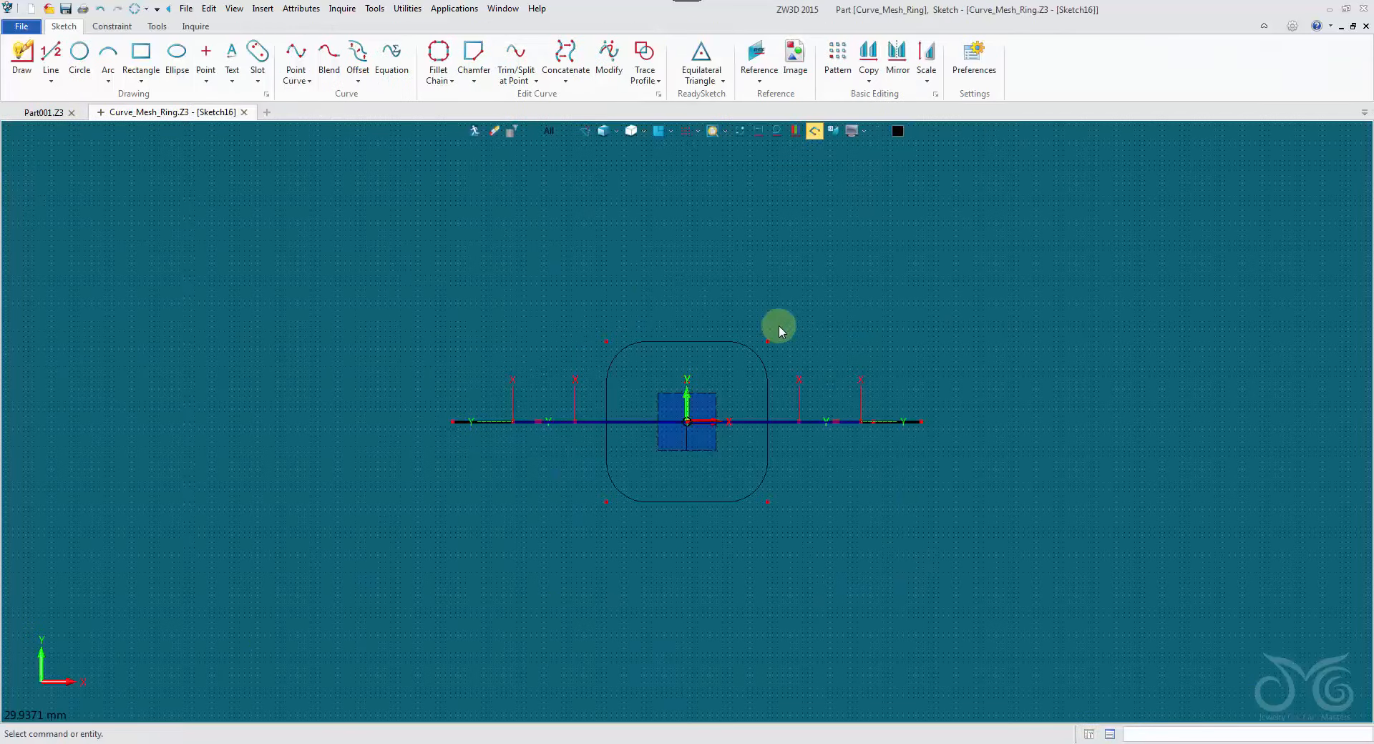
Add construction reference points where the two outer shank curves intersect the sketch plane
right_click(773, 236)
click(837, 201)
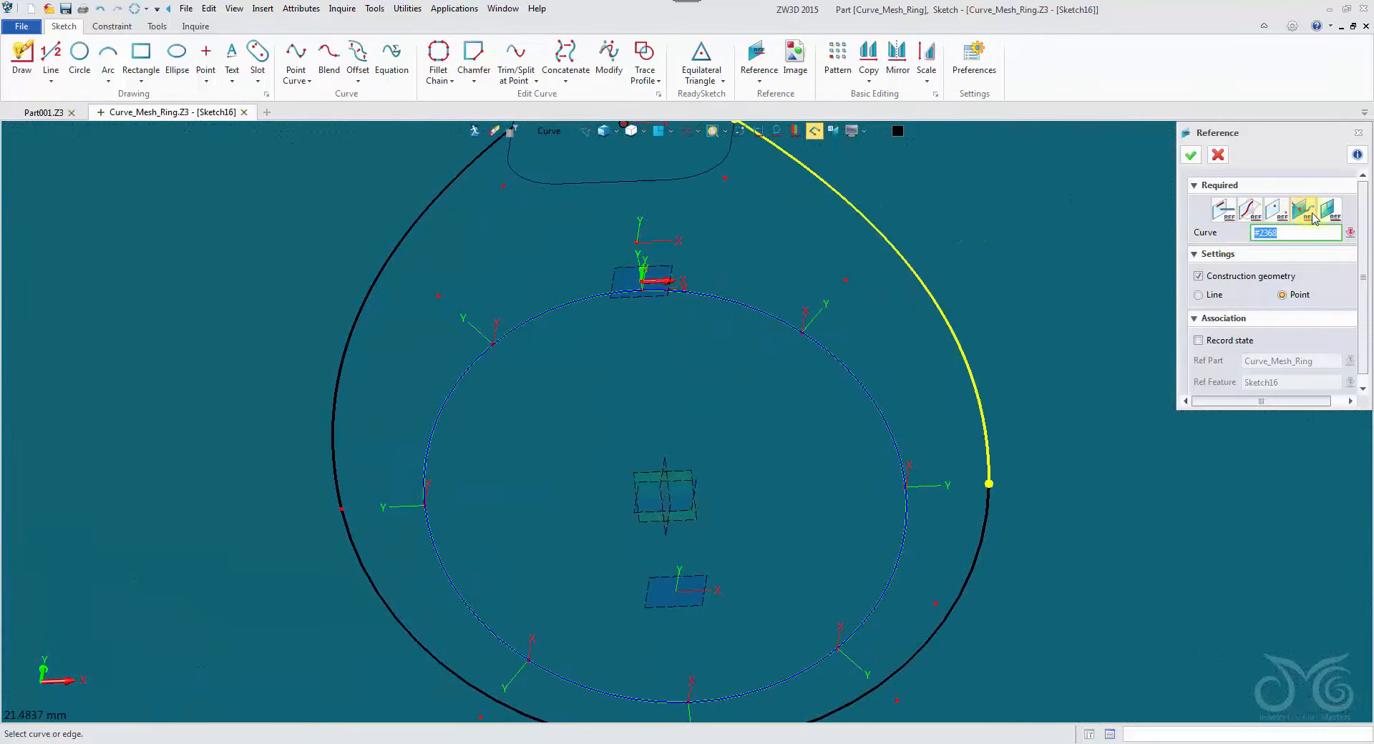
middle_drag(1070, 263, 1055, 284)
click(921, 321)
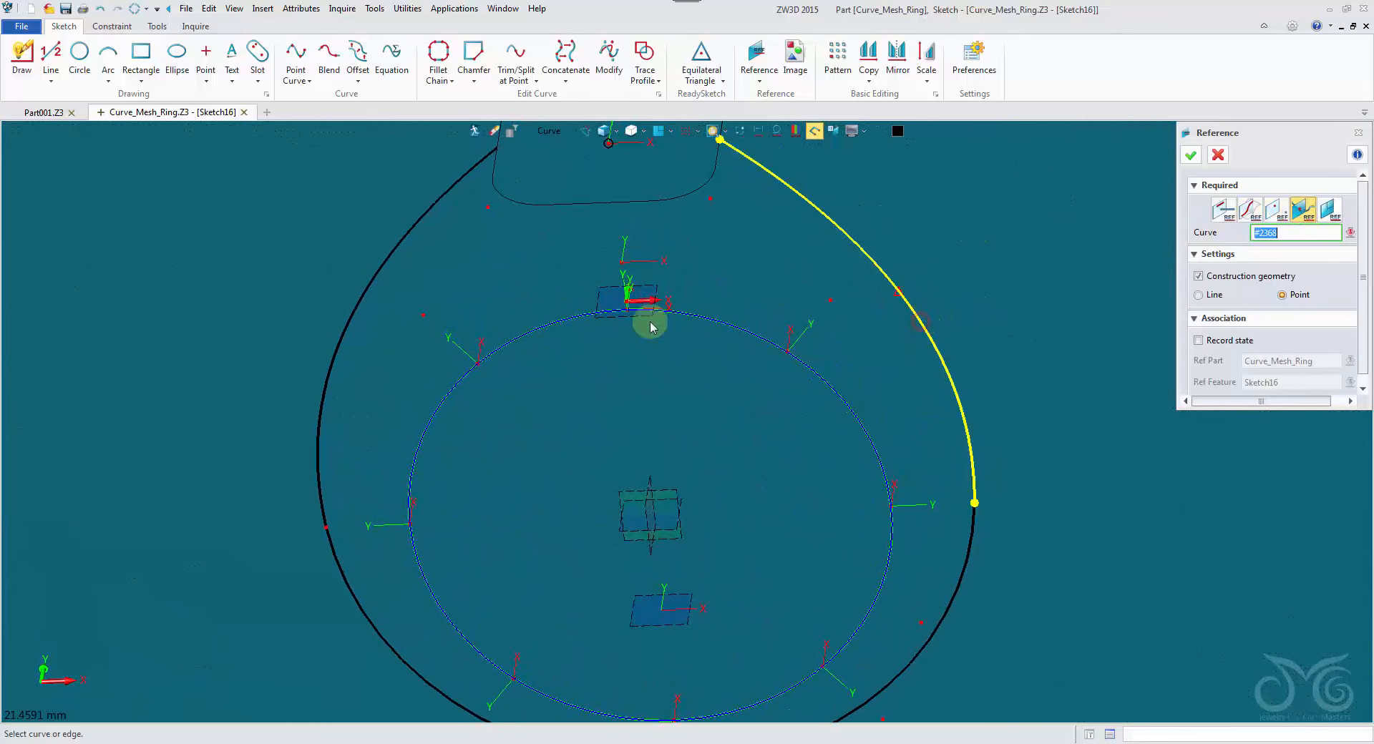
click(389, 263)
right_drag(466, 295, 609, 313)
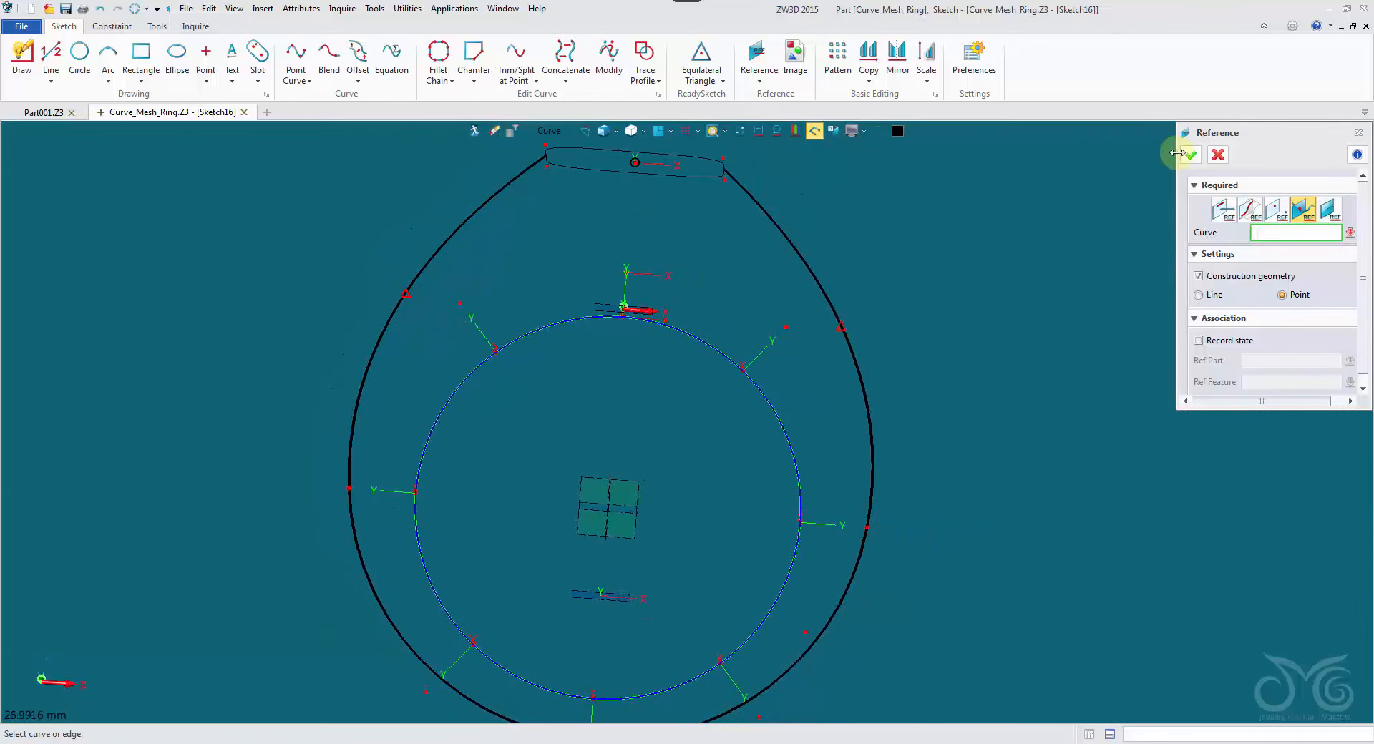
click(1188, 154)
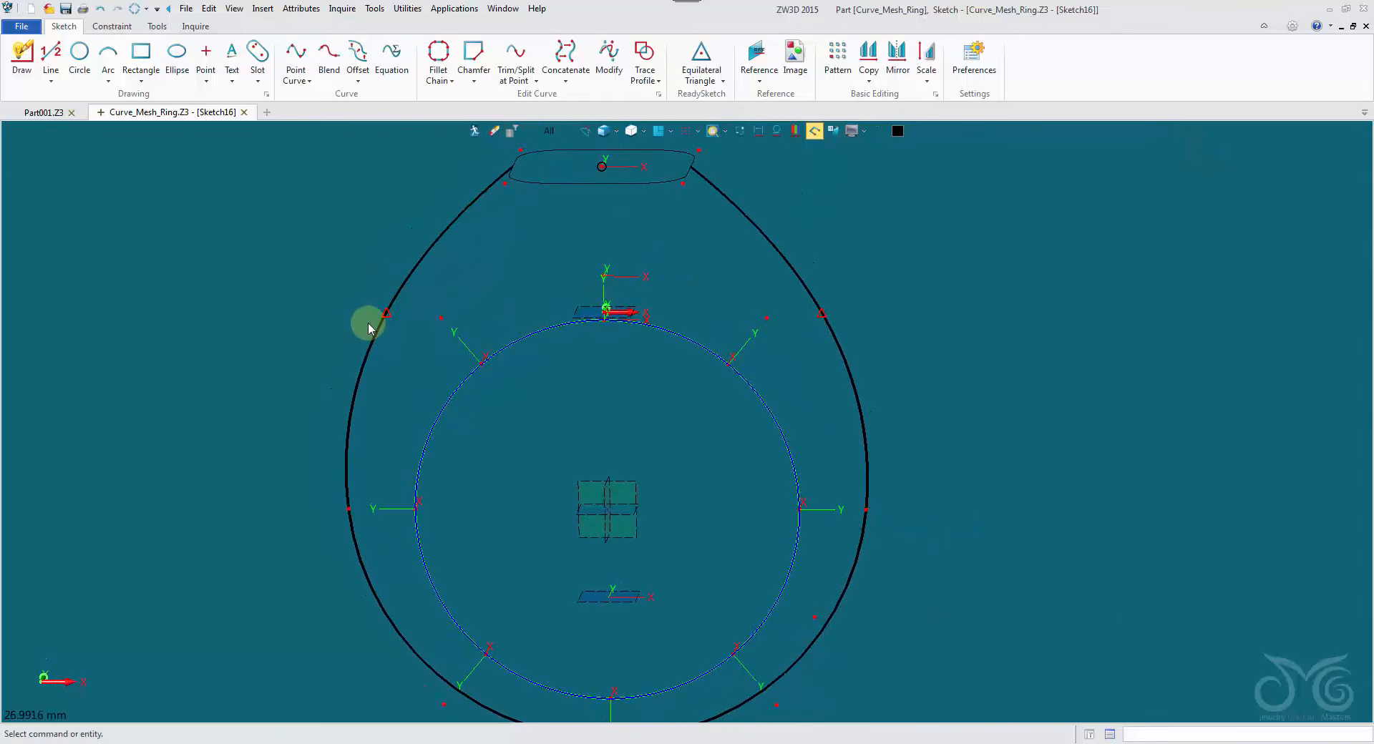
Align the view to the sketch plane and hide the part geometry outside the sketch
right_drag(839, 322, 752, 166)
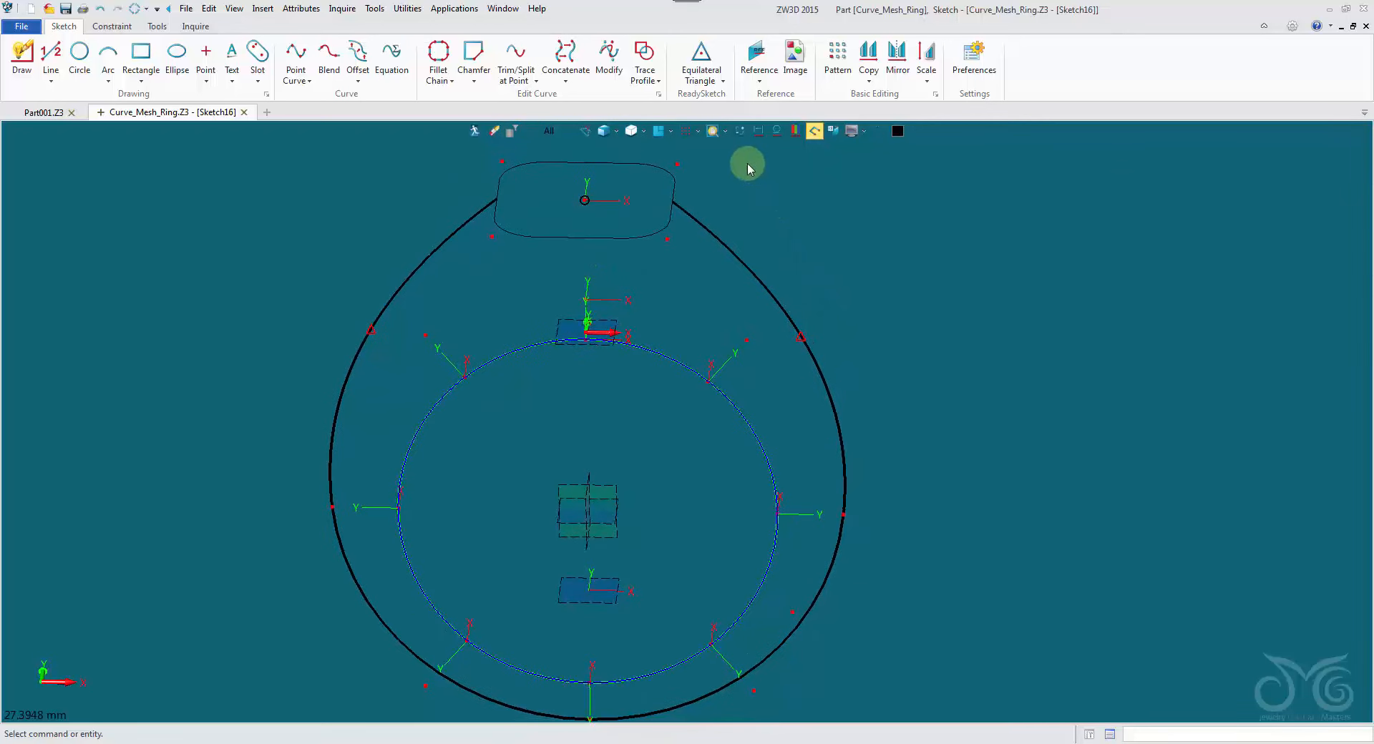
click(658, 132)
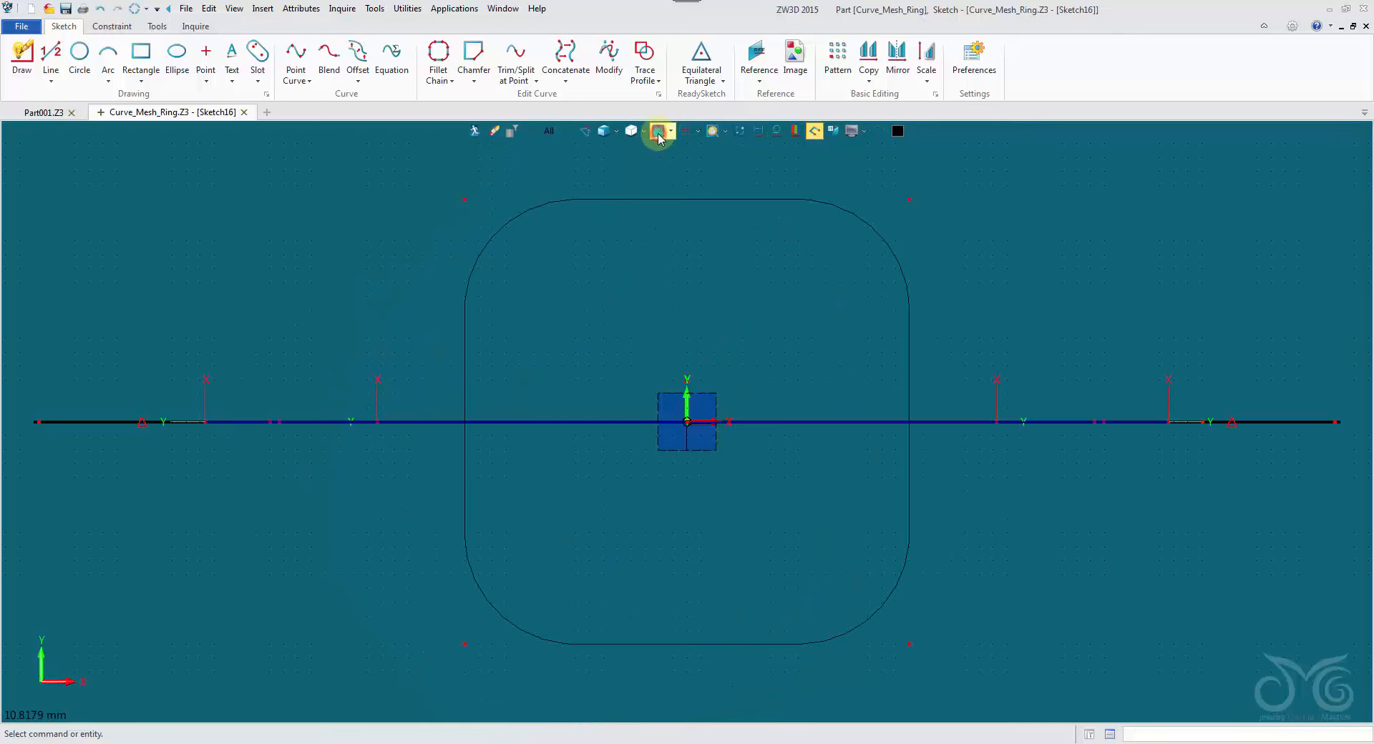
click(737, 132)
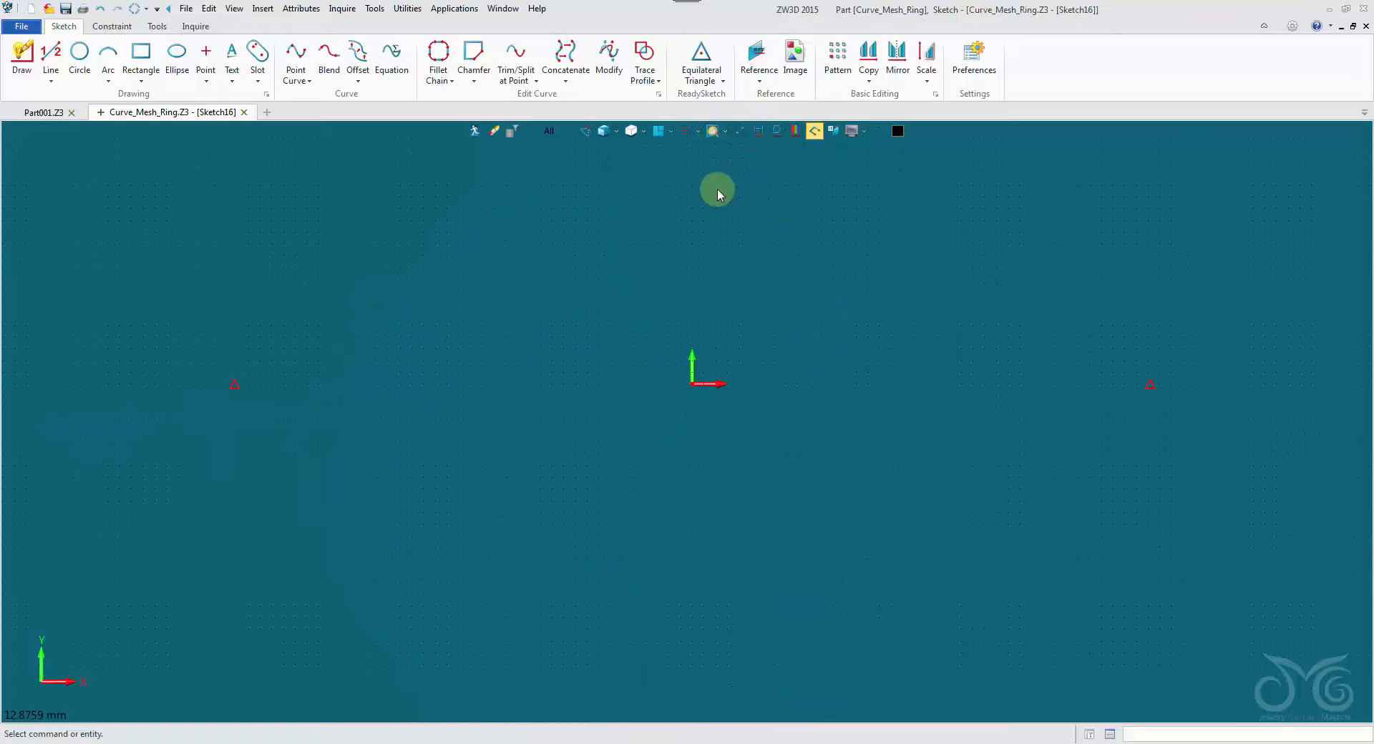
middle_drag(718, 189, 670, 218)
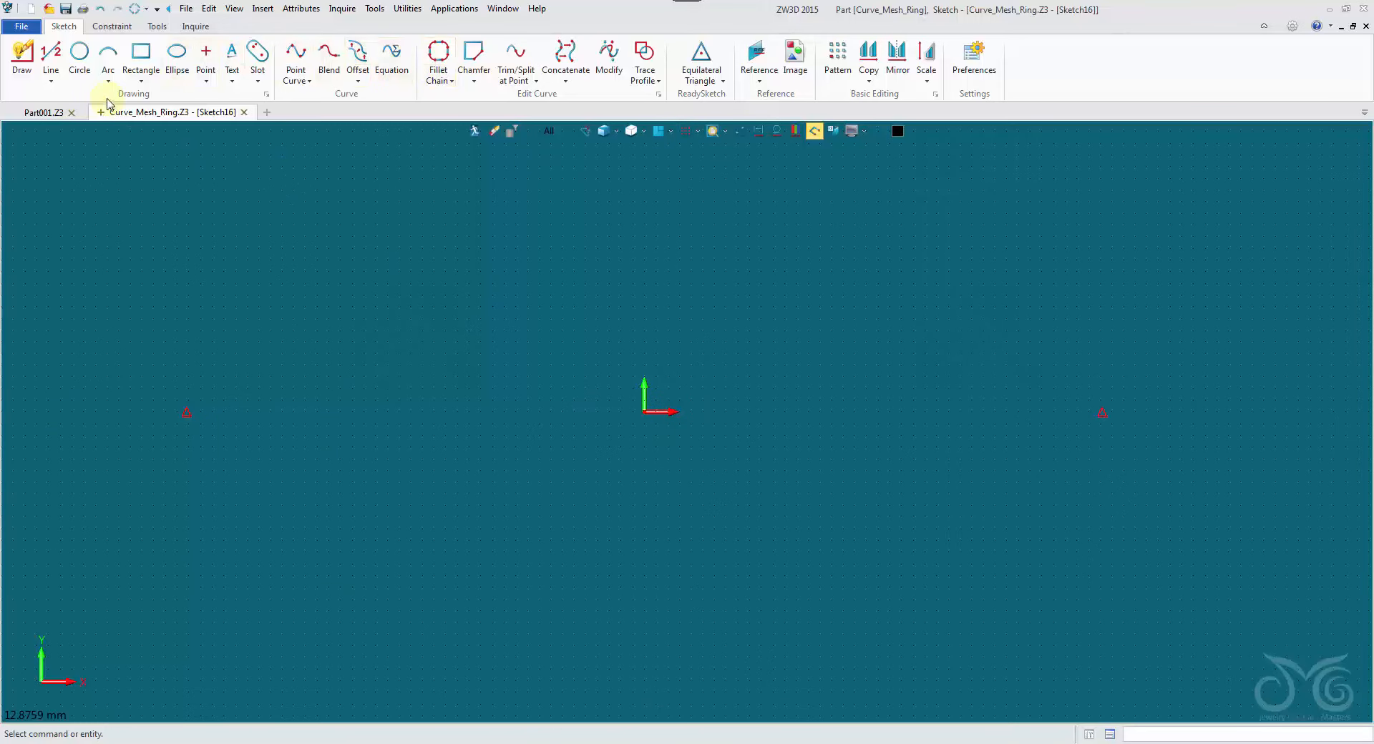
Sketch a vertical line about 6.5 mm long between the origin and the reference point on the negative X side
click(50, 56)
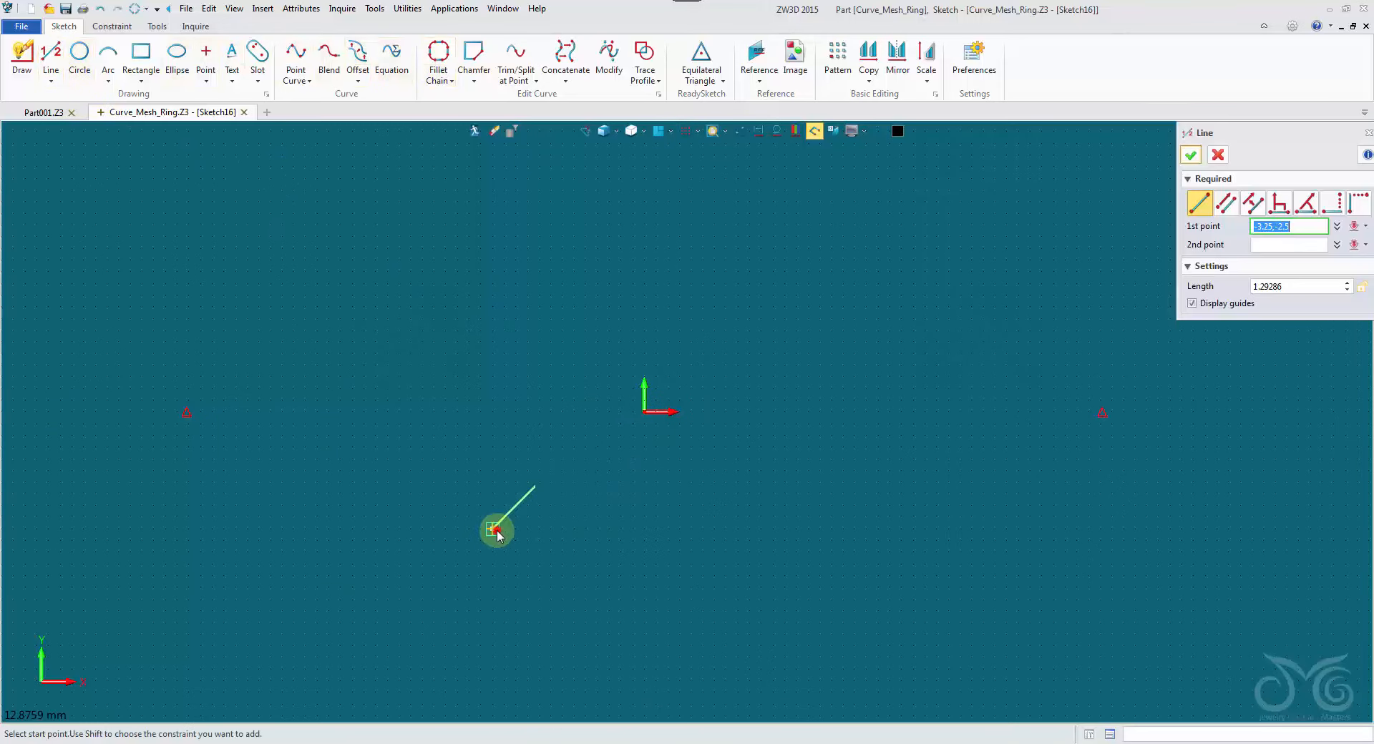
click(494, 529)
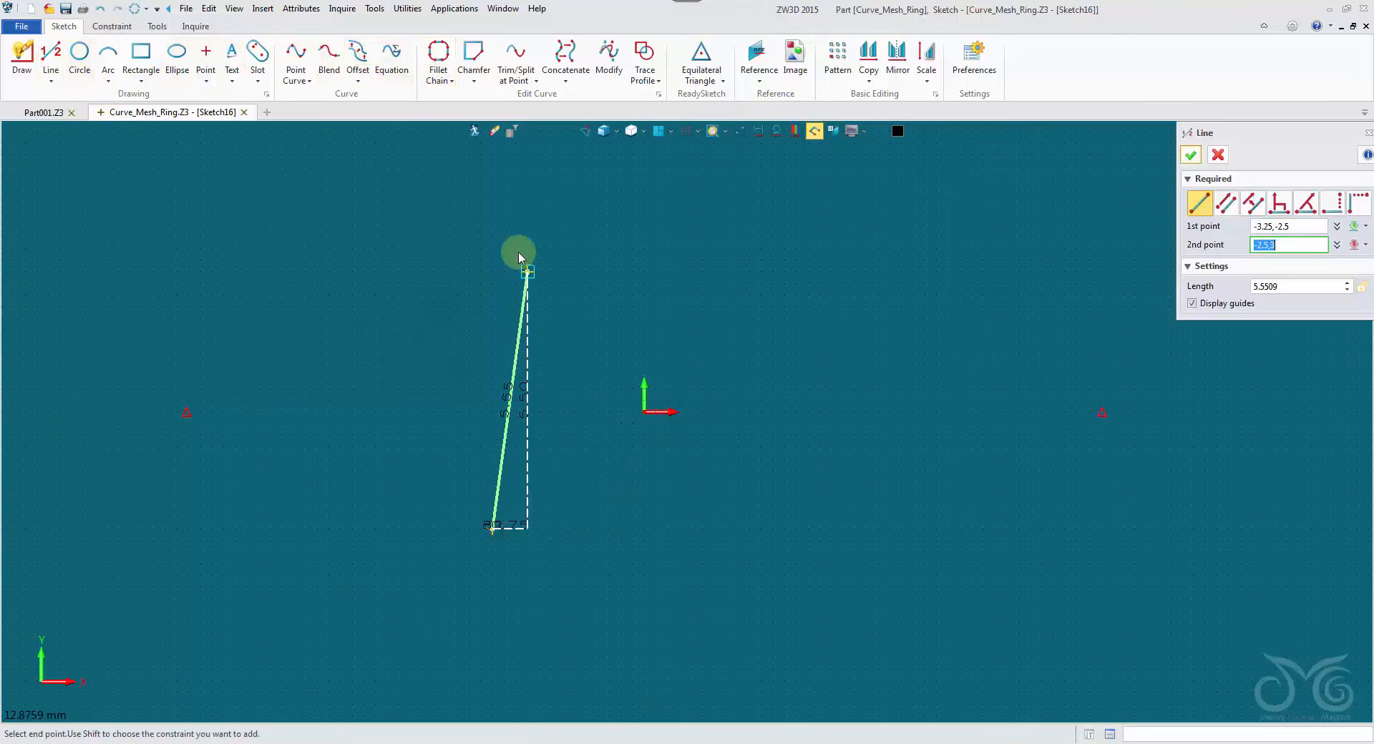
click(491, 226)
middle_click(581, 262)
Dimension the vertical line's length and drive it with the variable Bottom_Sketch_Width
right_click(581, 261)
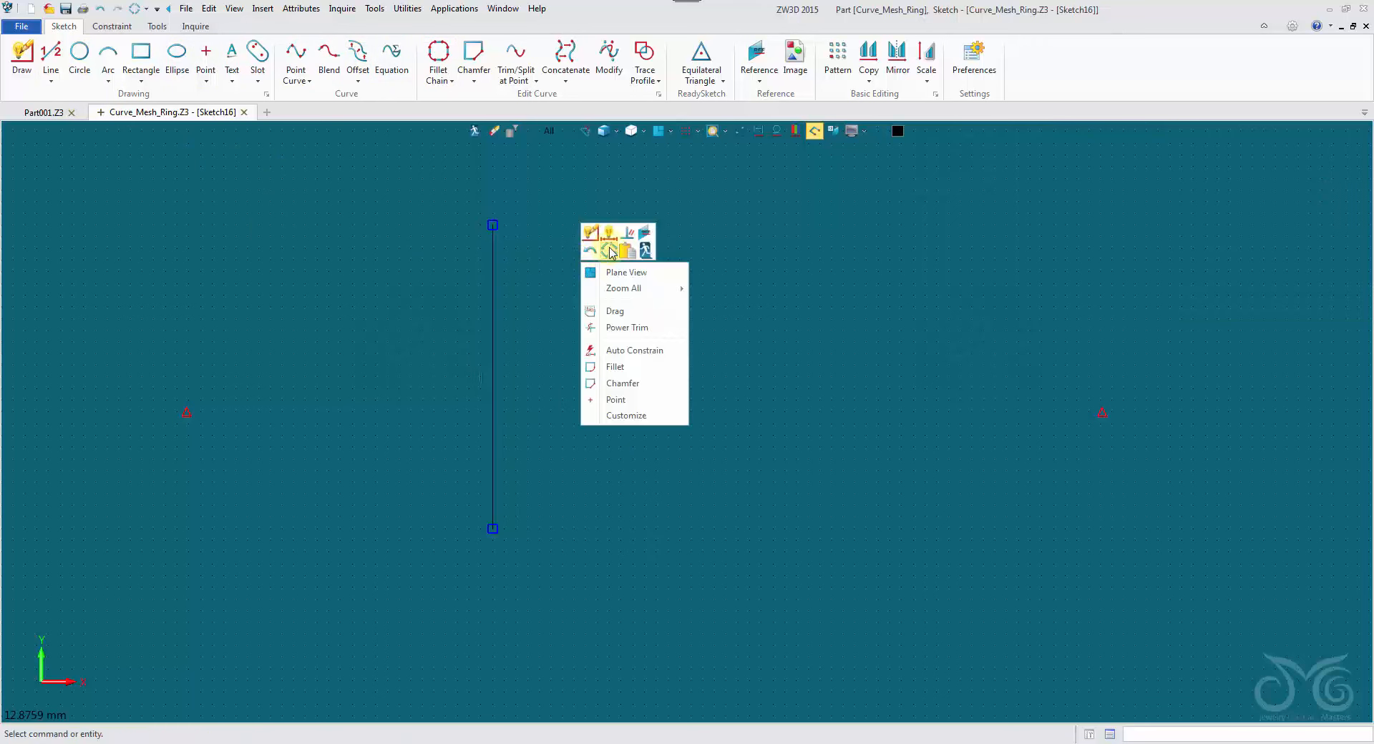
click(610, 249)
click(492, 331)
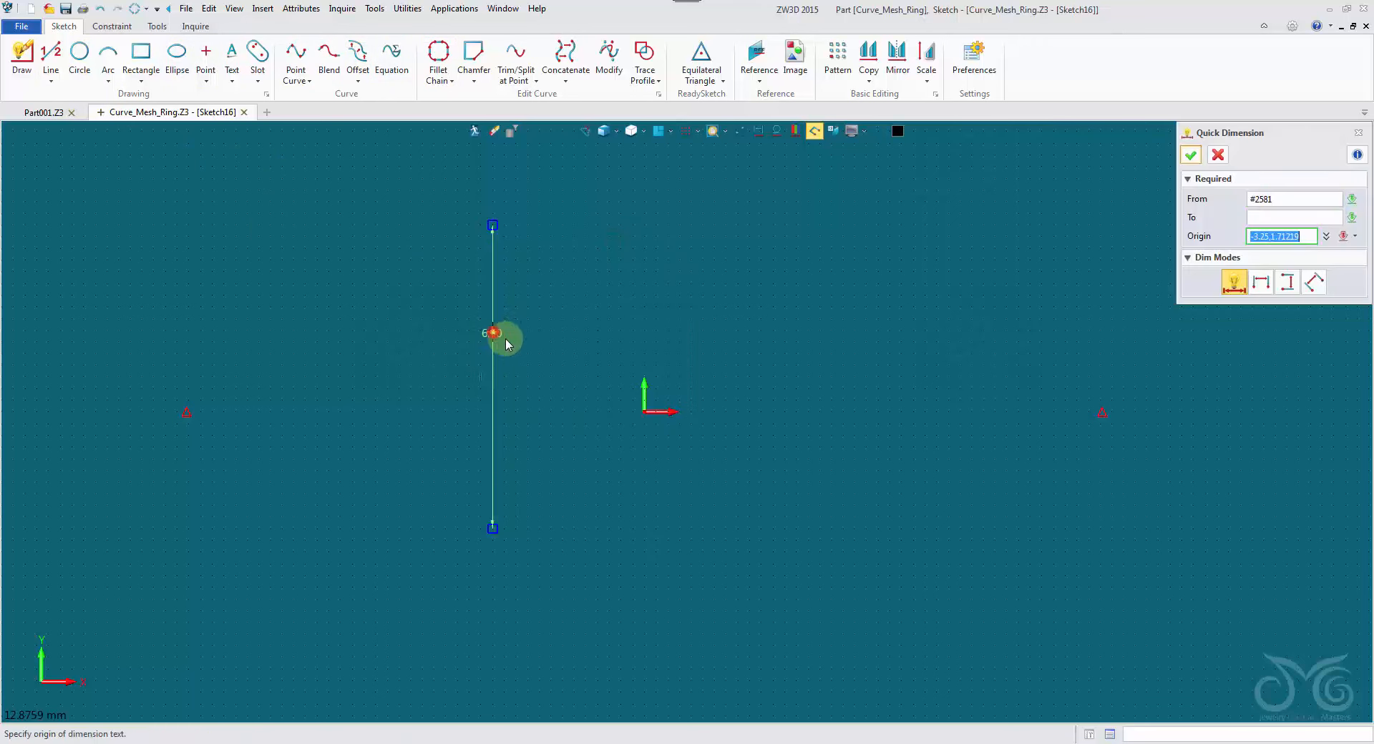
click(565, 379)
click(764, 417)
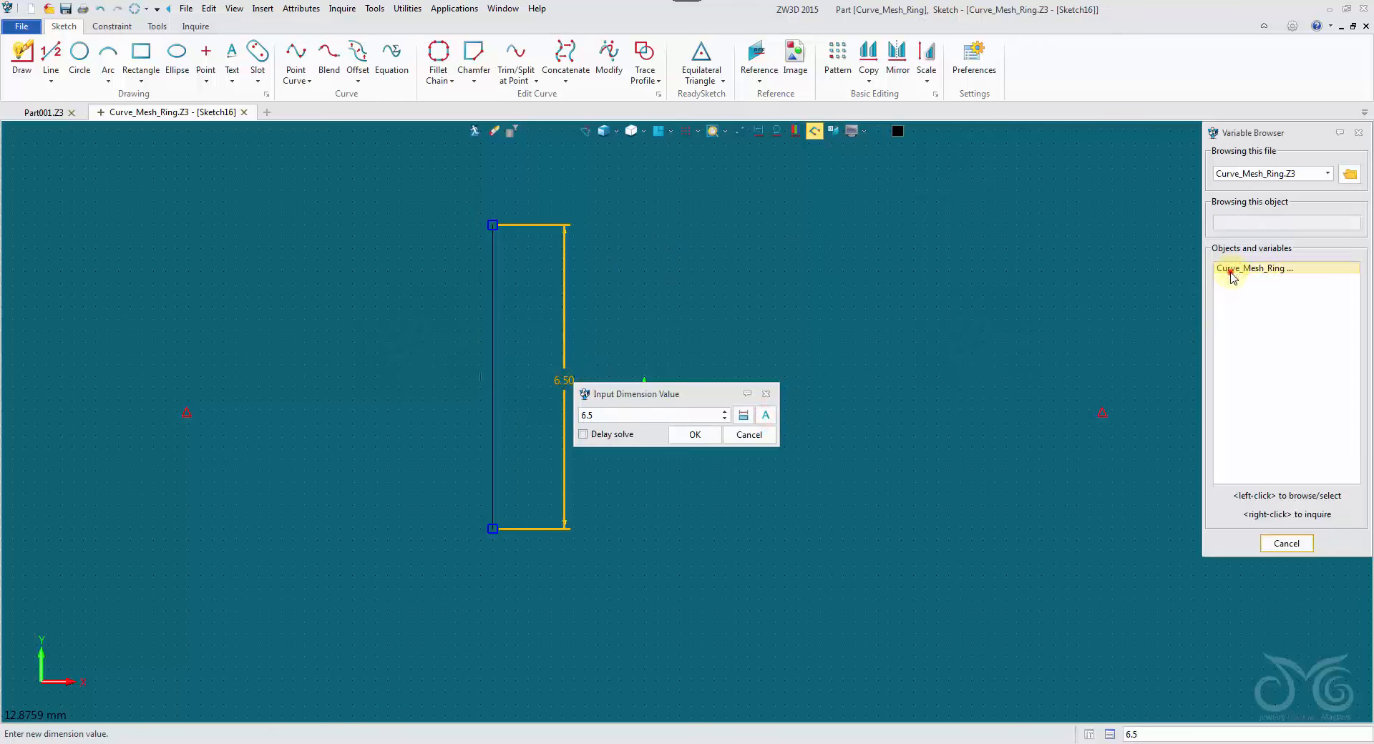
click(1232, 270)
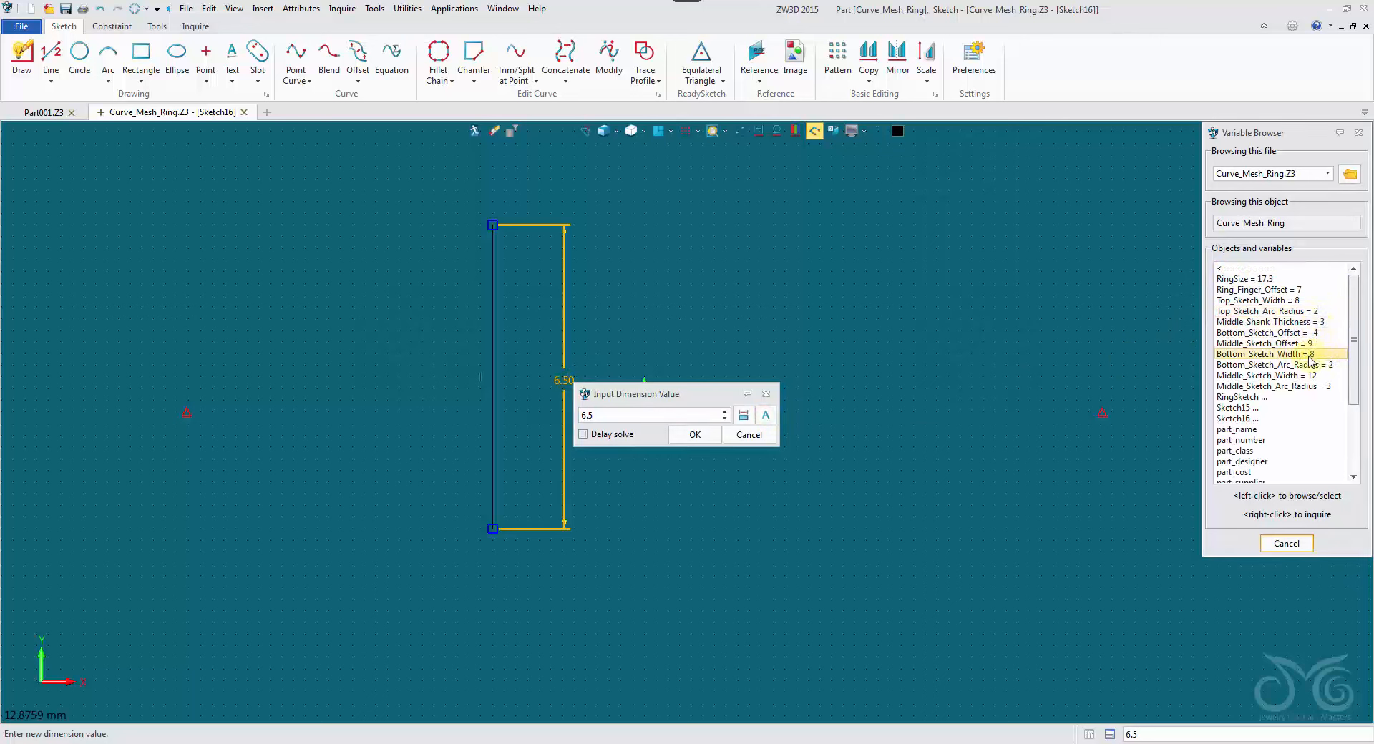
click(1281, 354)
click(689, 435)
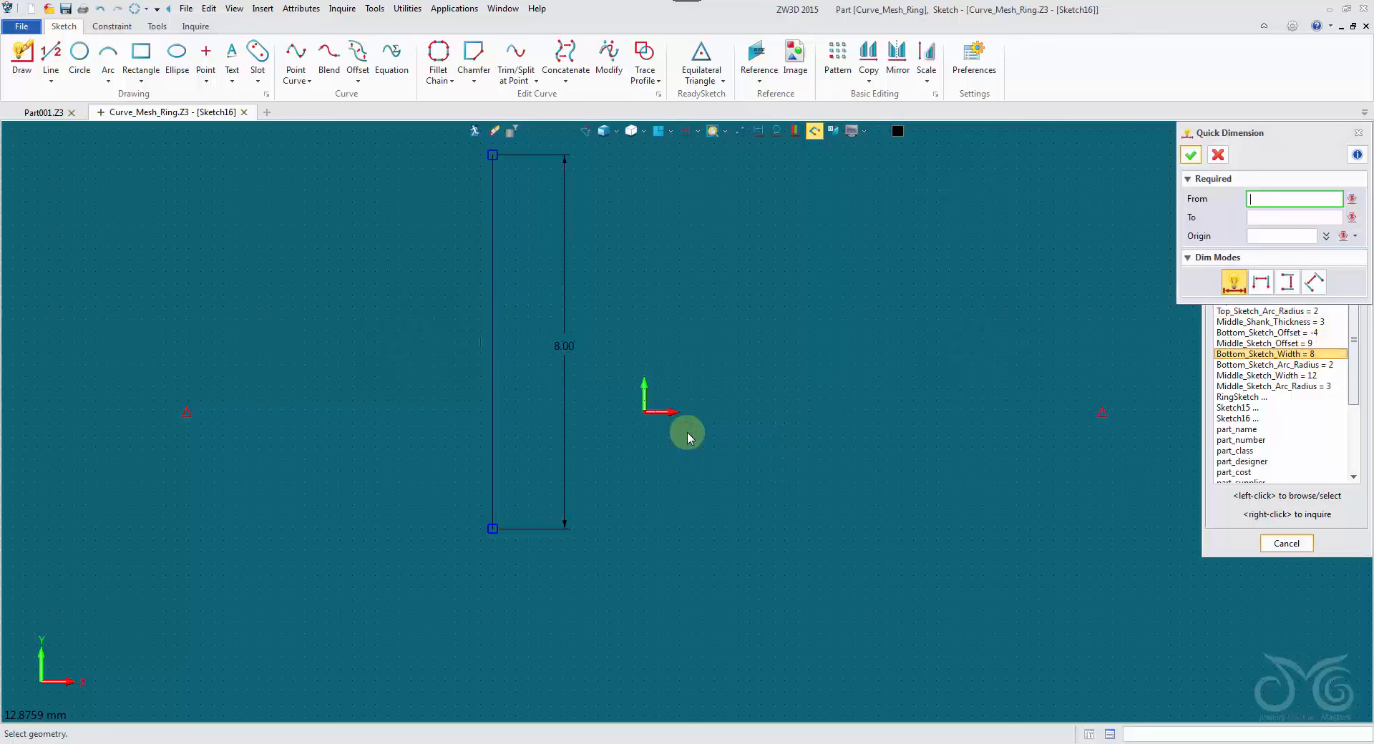
Finish dimensioning and convert the vertical line to construction geometry
click(1217, 155)
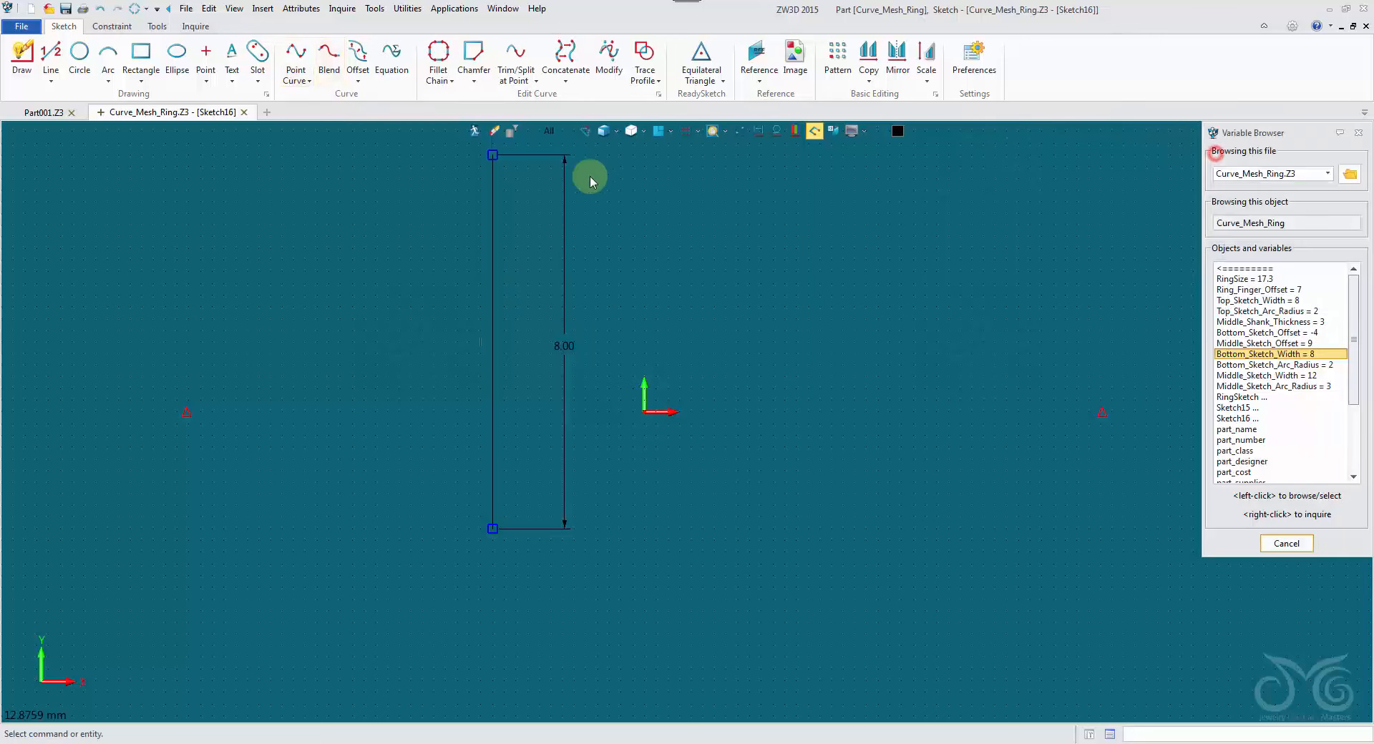
right_click(499, 192)
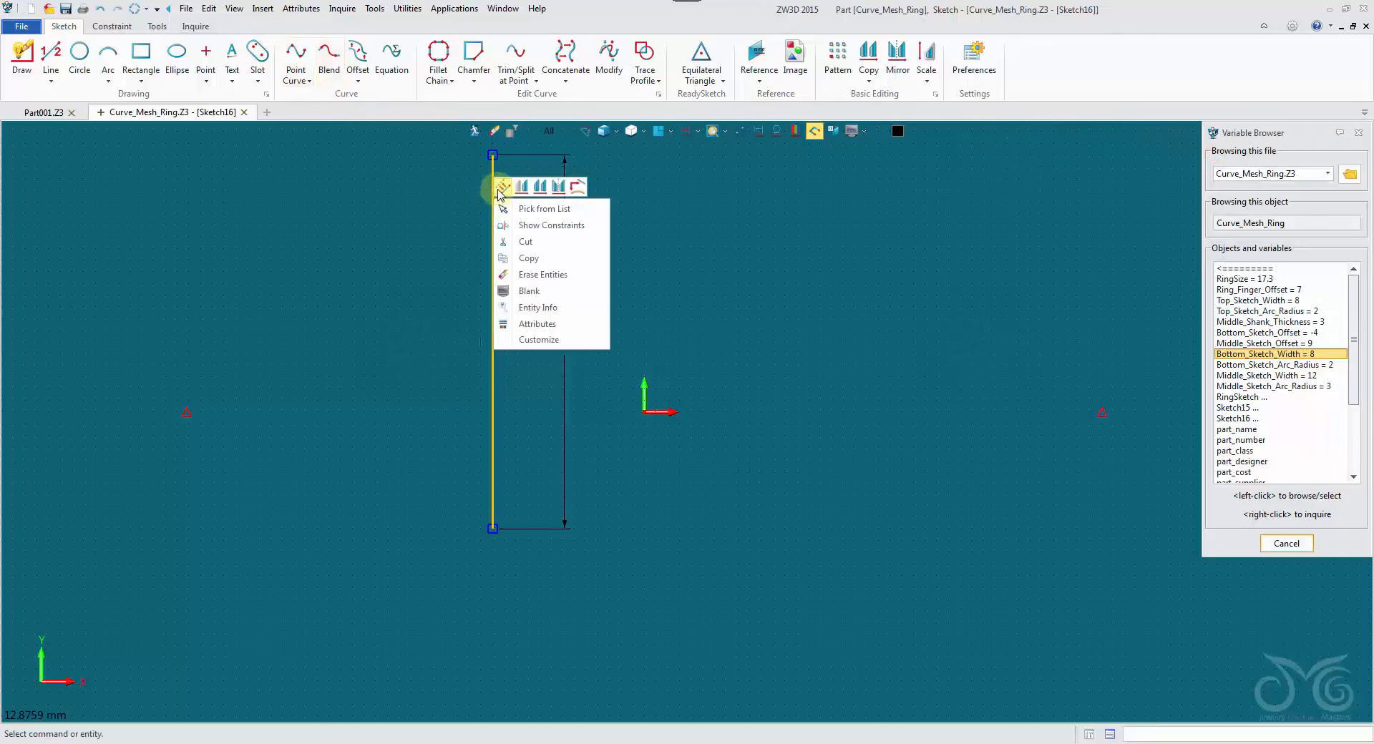
click(501, 189)
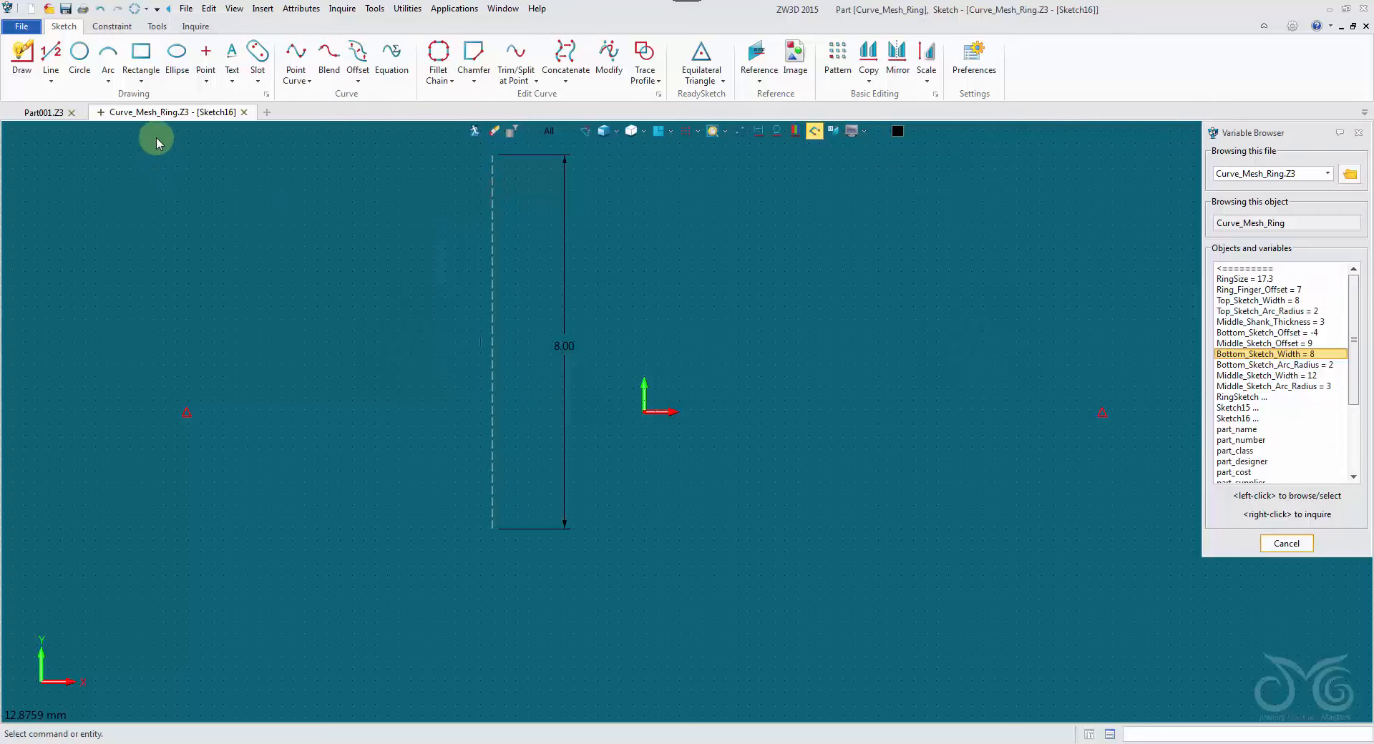
Centre the construction line on the sketch origin by constraining the origin as the midpoint of its two endpoints
click(111, 27)
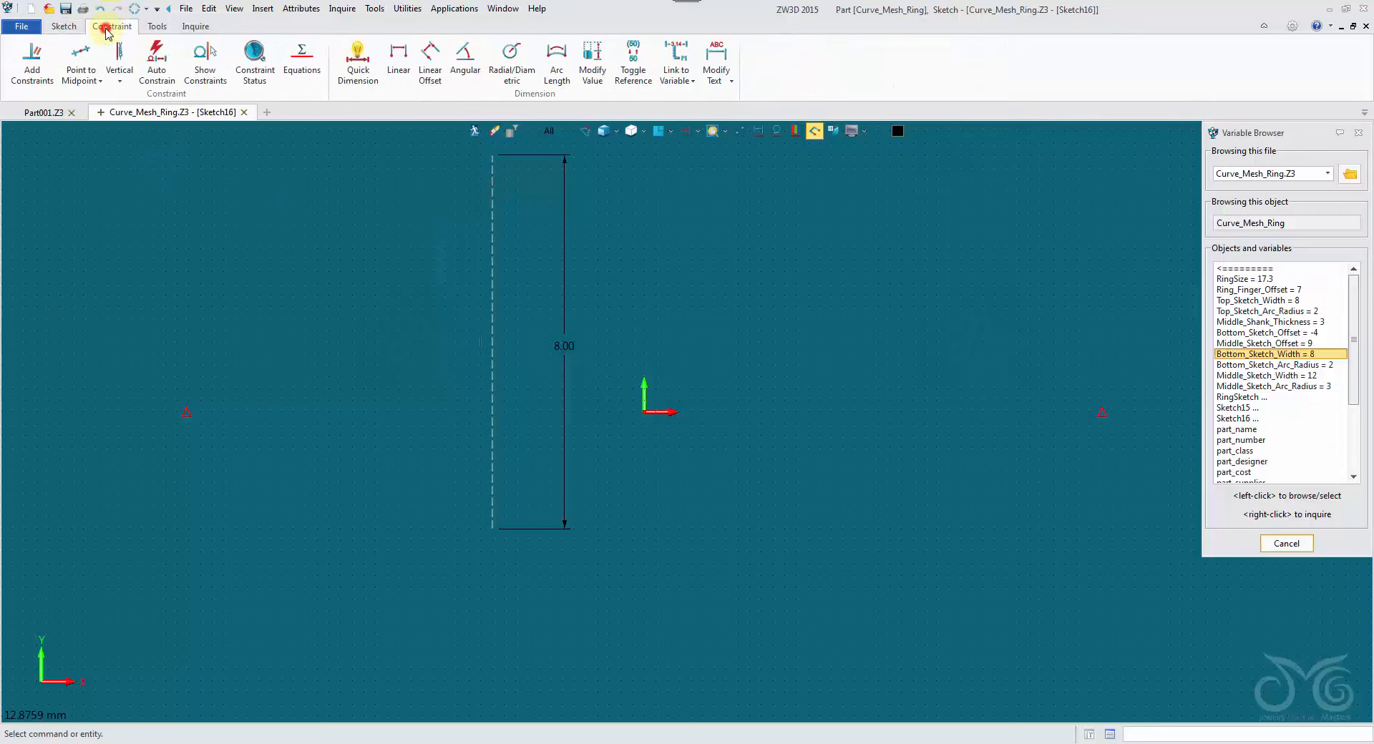
click(84, 61)
click(492, 154)
click(492, 529)
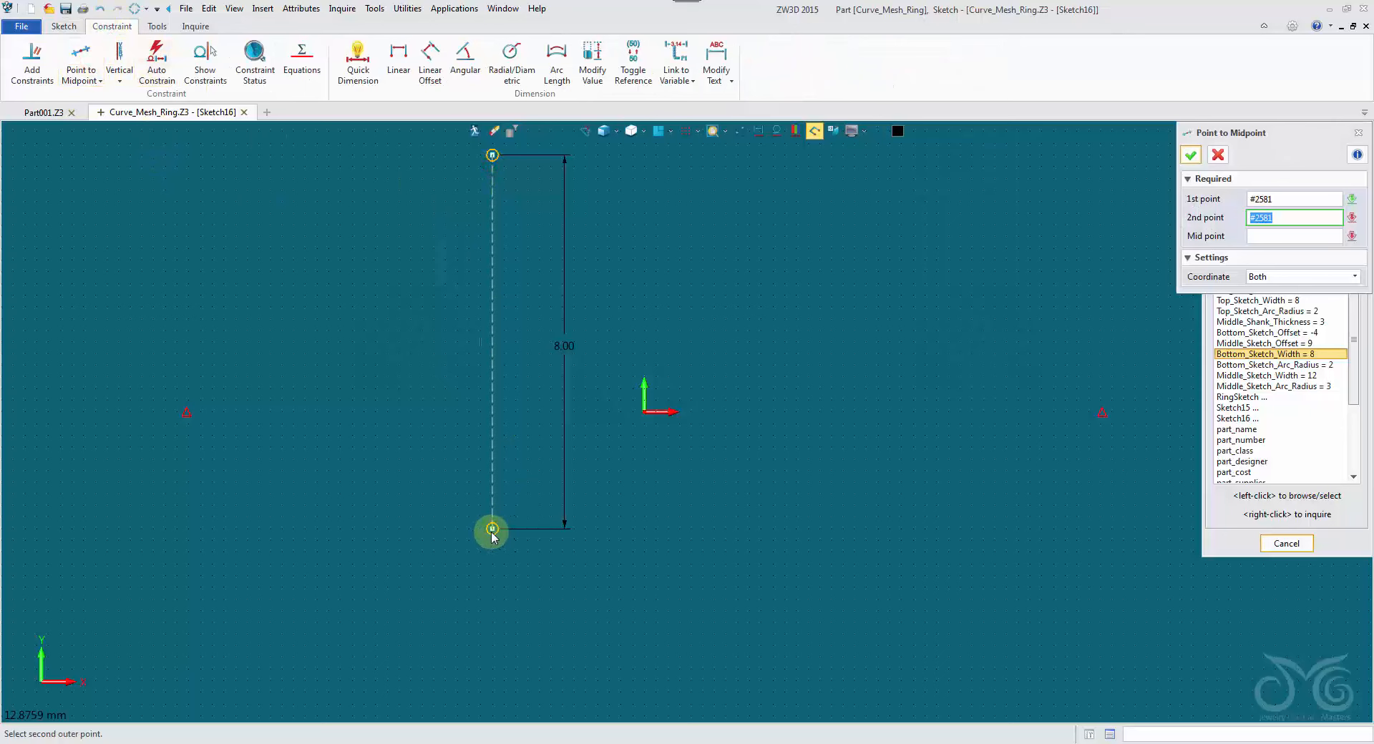
click(642, 413)
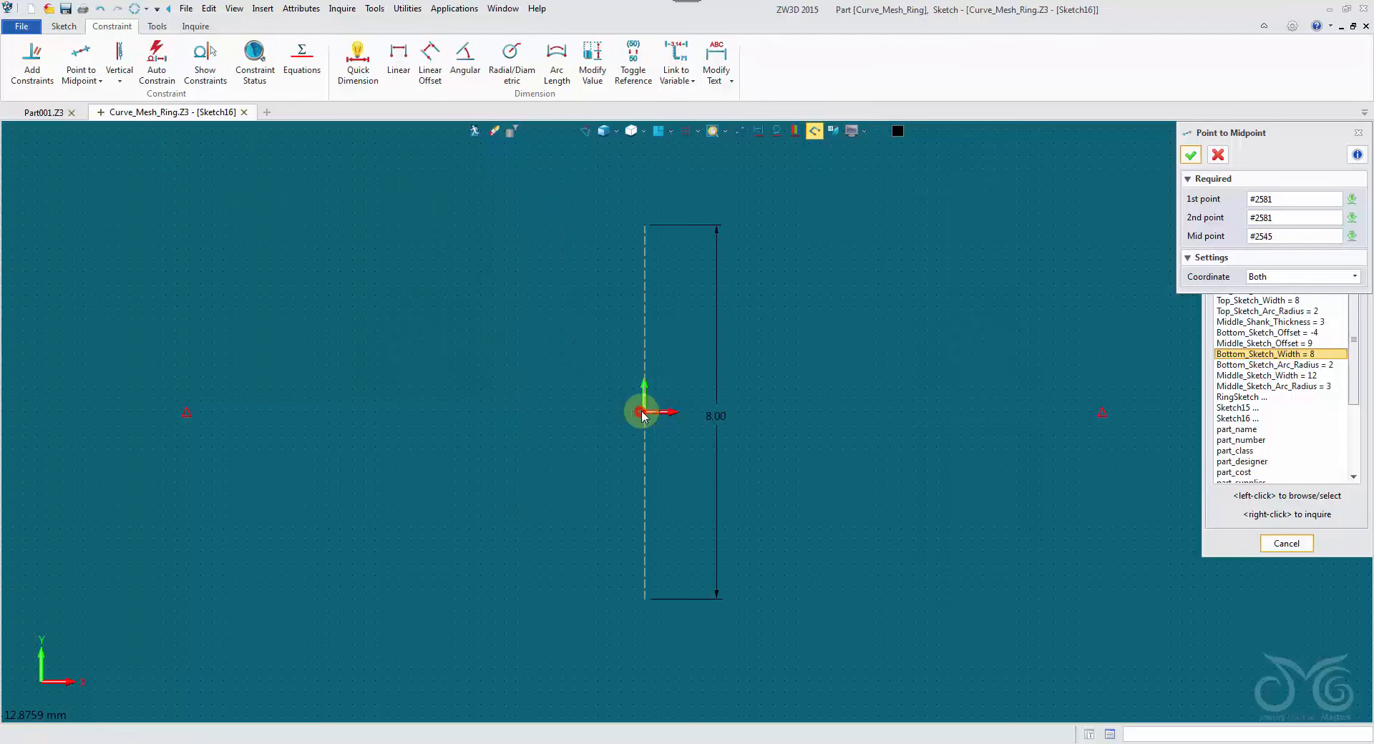
Sketch a centre rectangle from the origin, about 19.59 mm wide and 8 mm high, aligned with the reference points and the construction line's end
click(63, 26)
click(141, 69)
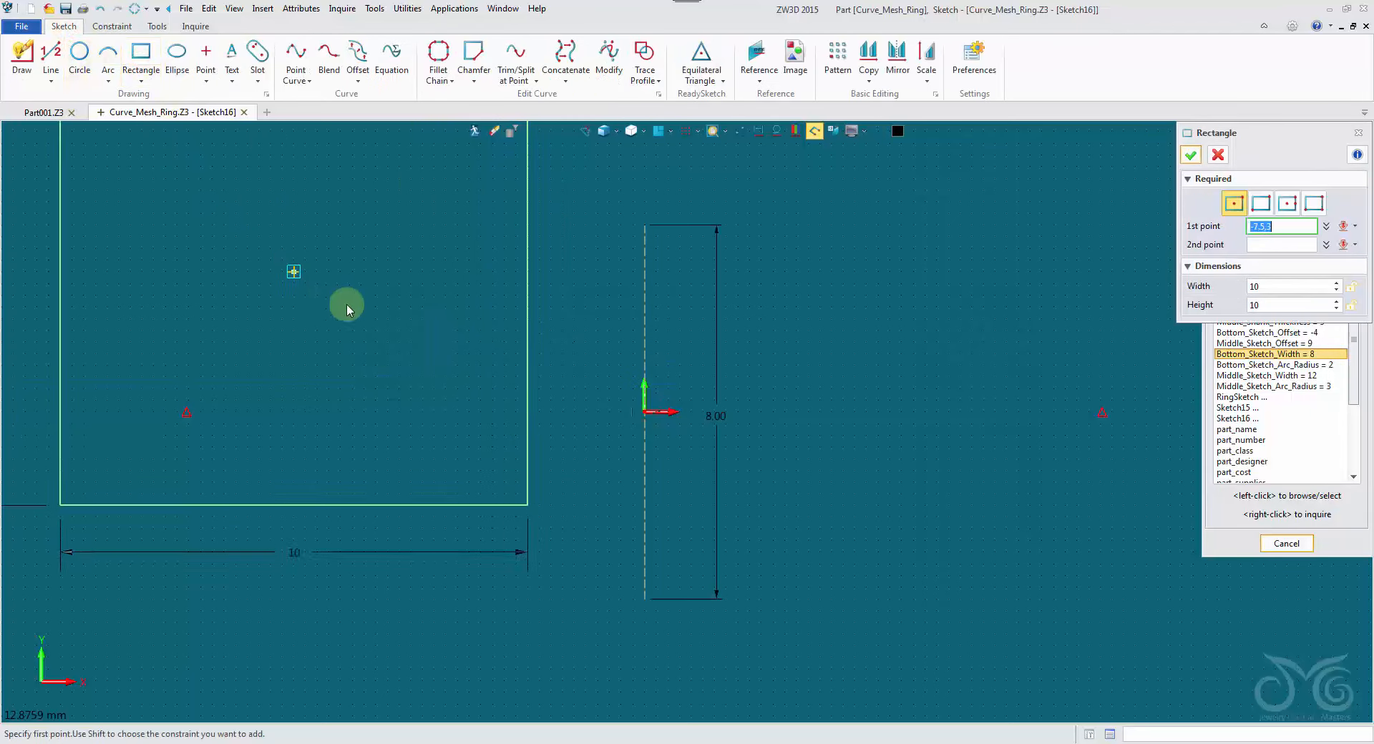
click(644, 411)
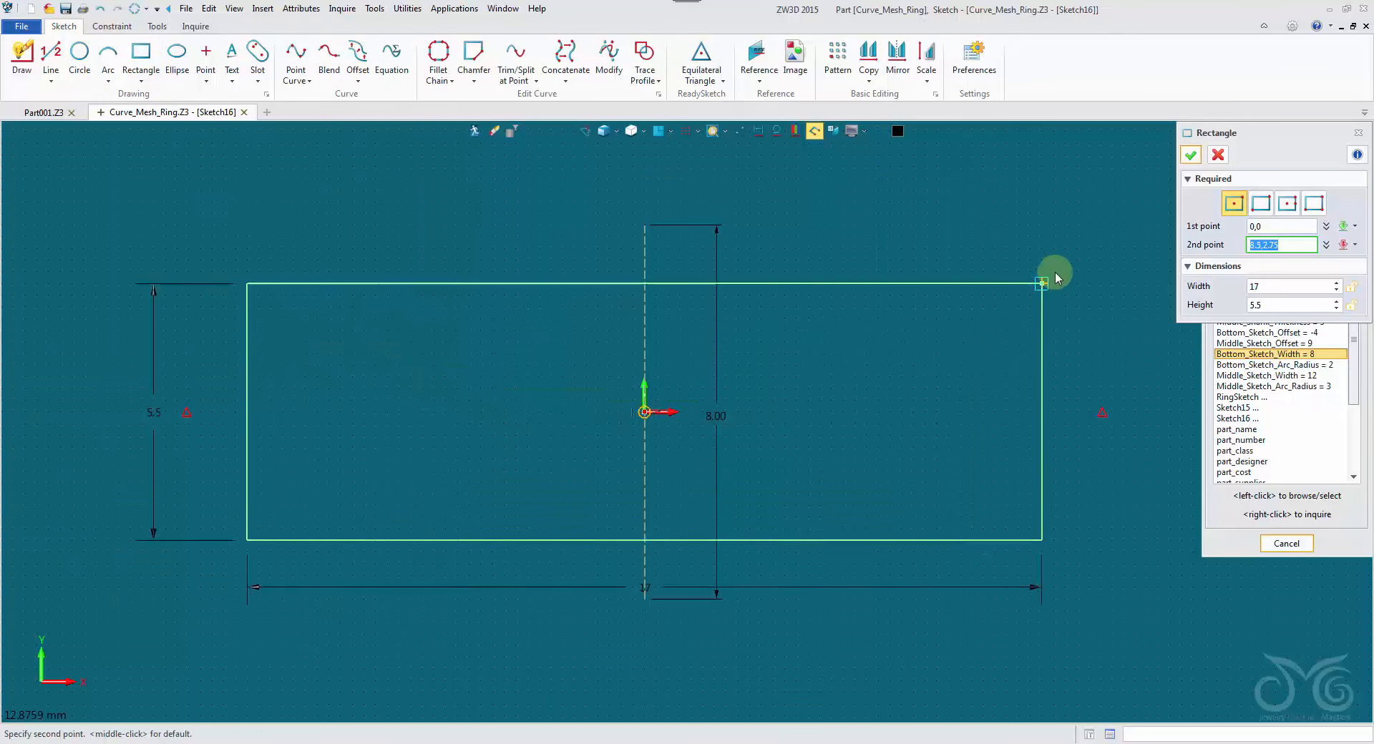
click(1103, 227)
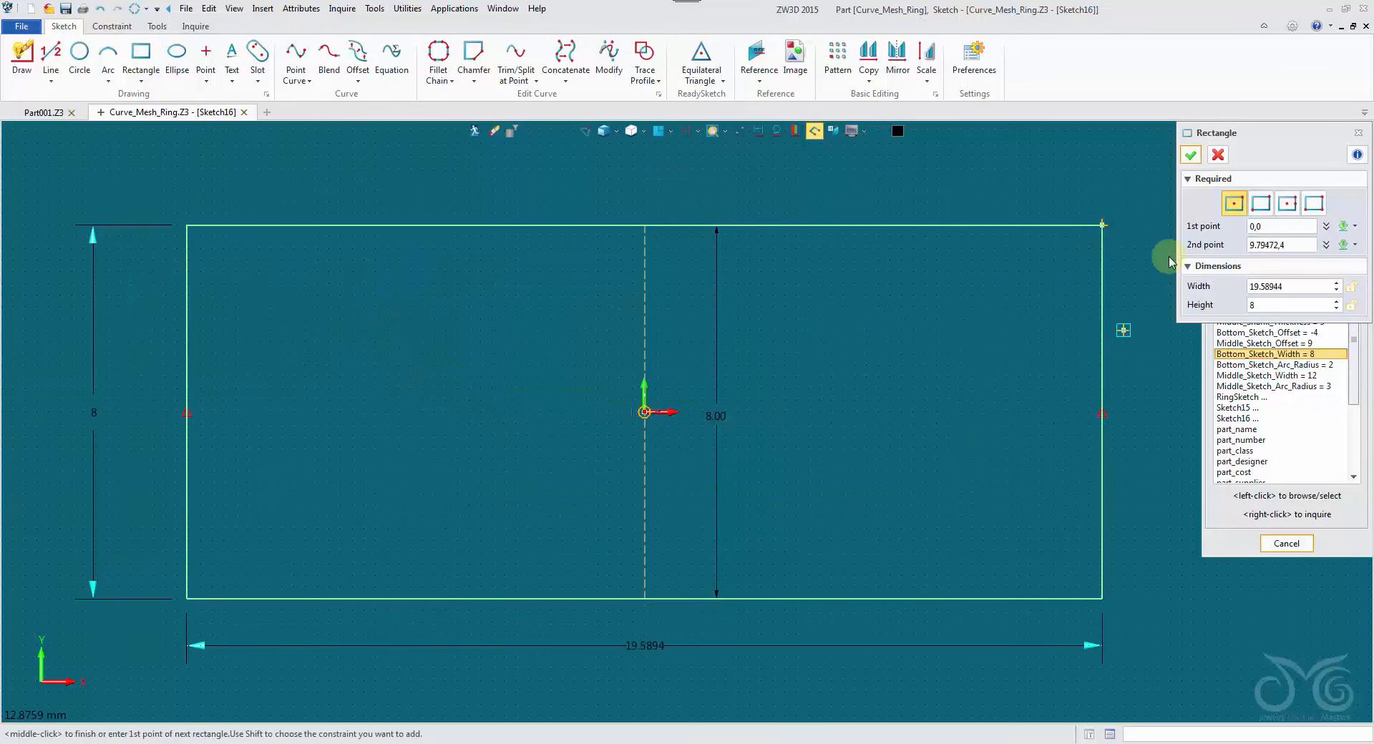
click(1191, 155)
middle_drag(1140, 215, 1058, 195)
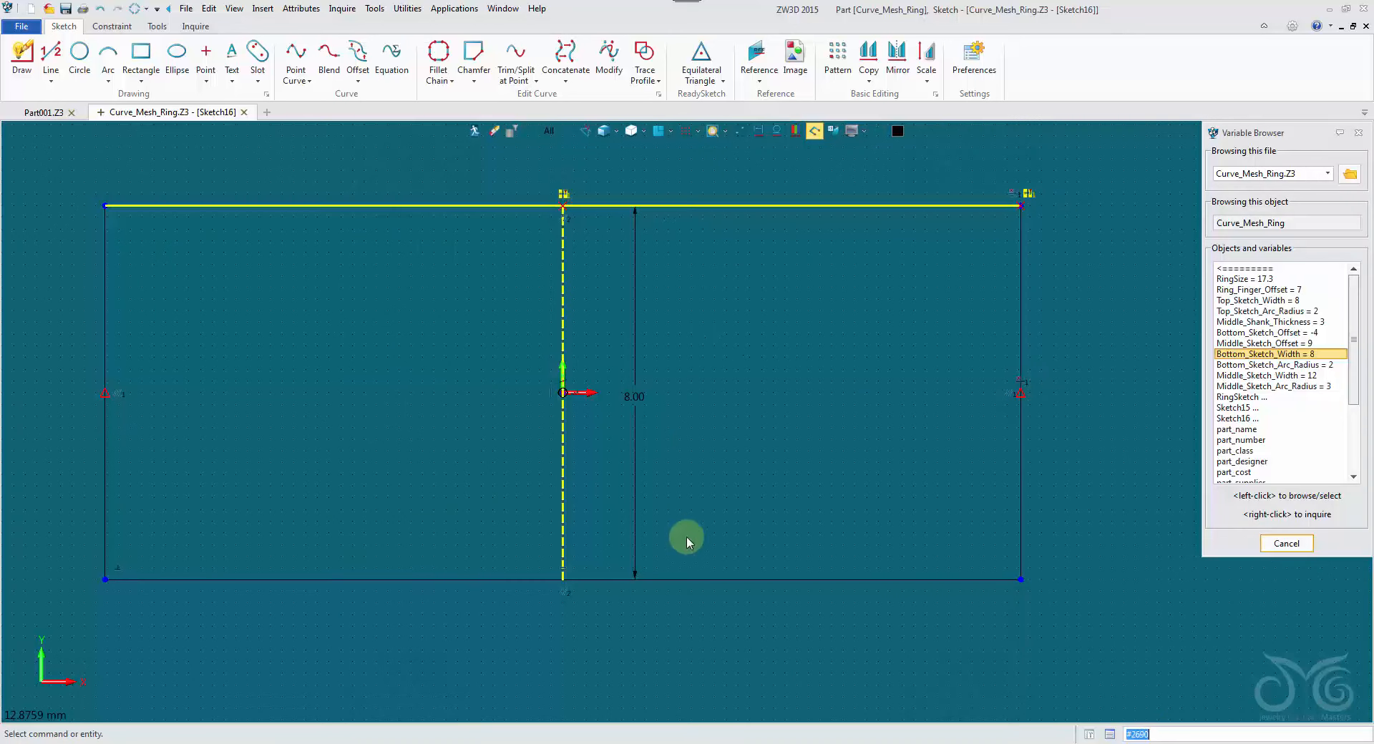
double_click(636, 440)
text(7.0)
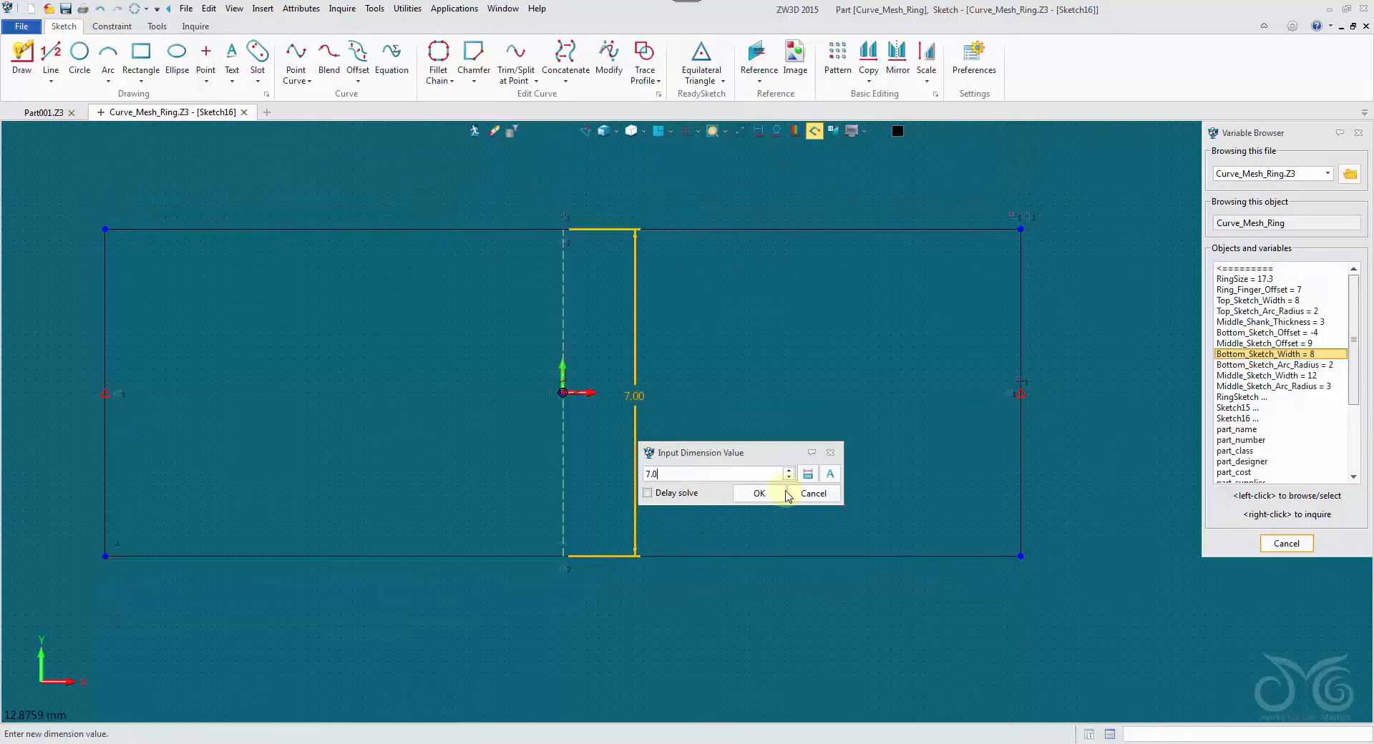
click(814, 495)
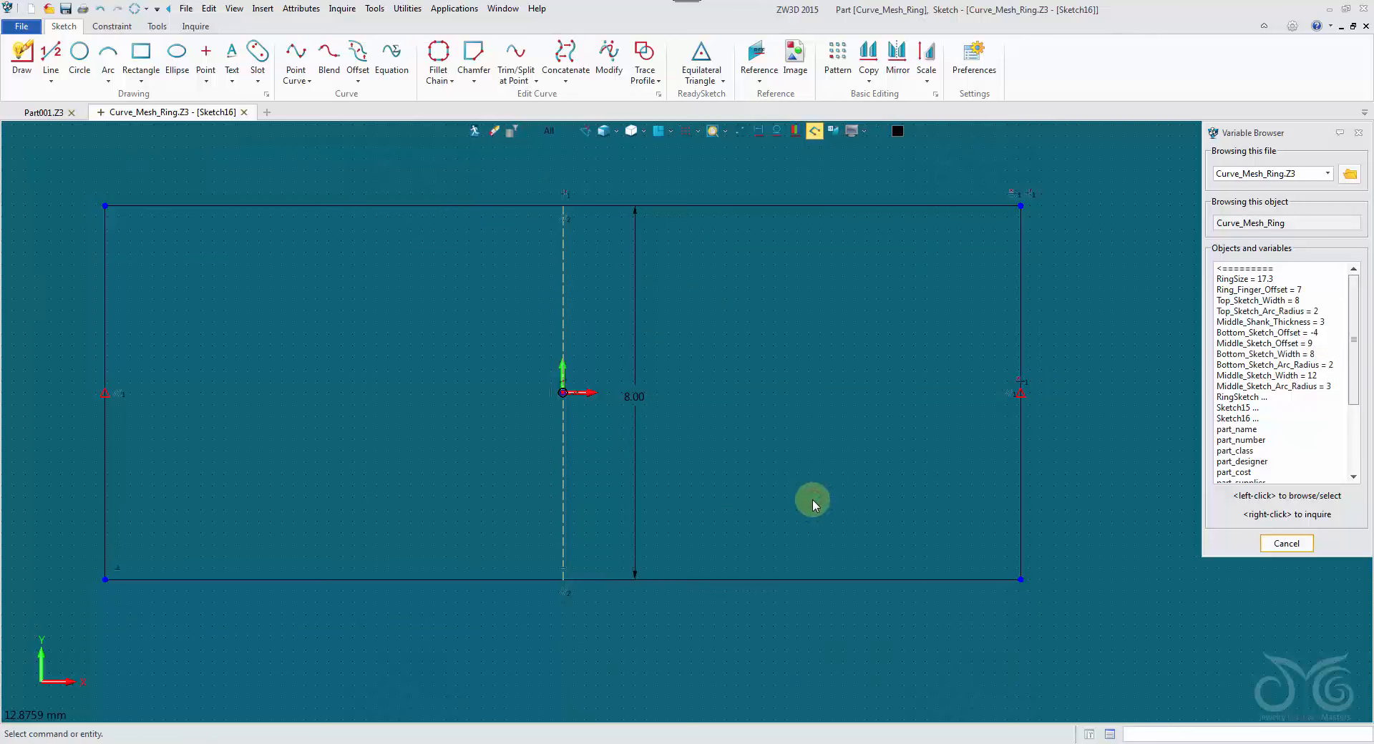
Fillet all four corners of the rectangle as a chain with a 1 mm radius, trimming the original curves
click(431, 56)
click(409, 206)
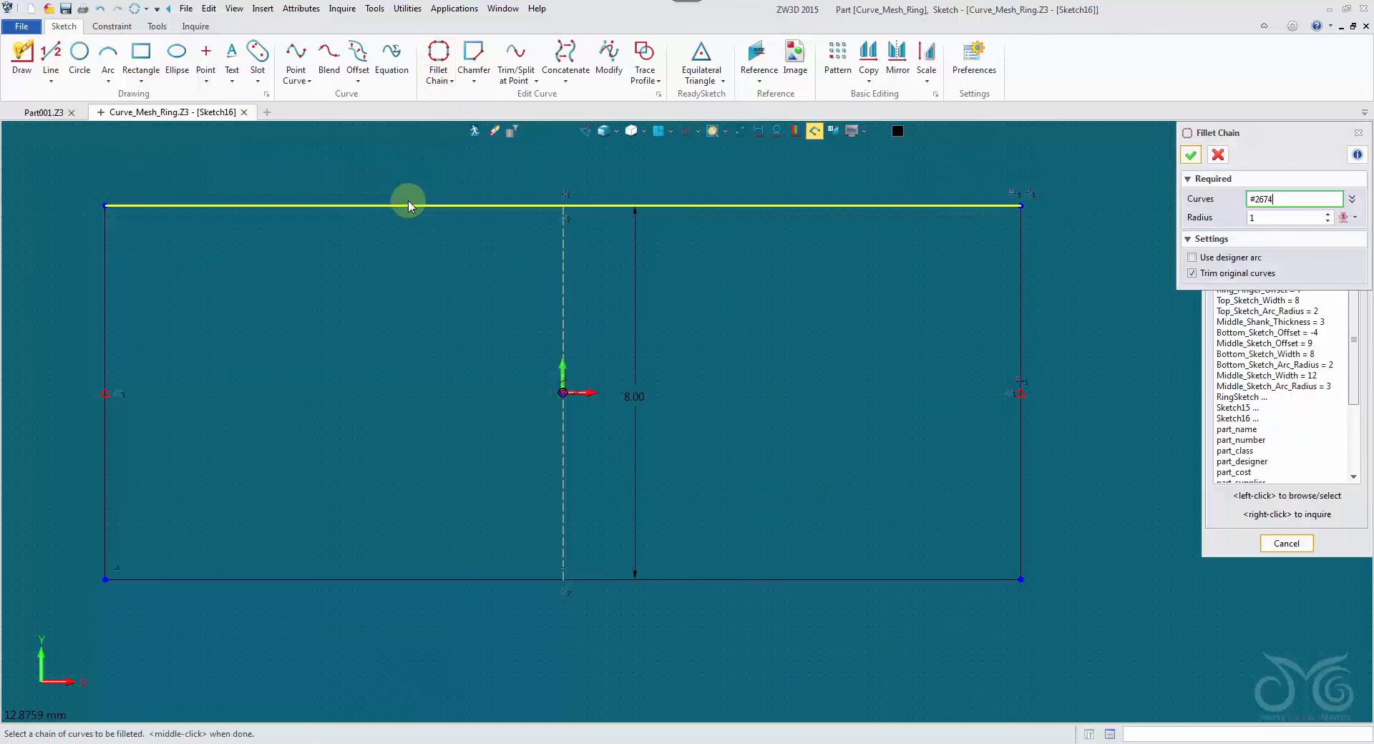
click(409, 206)
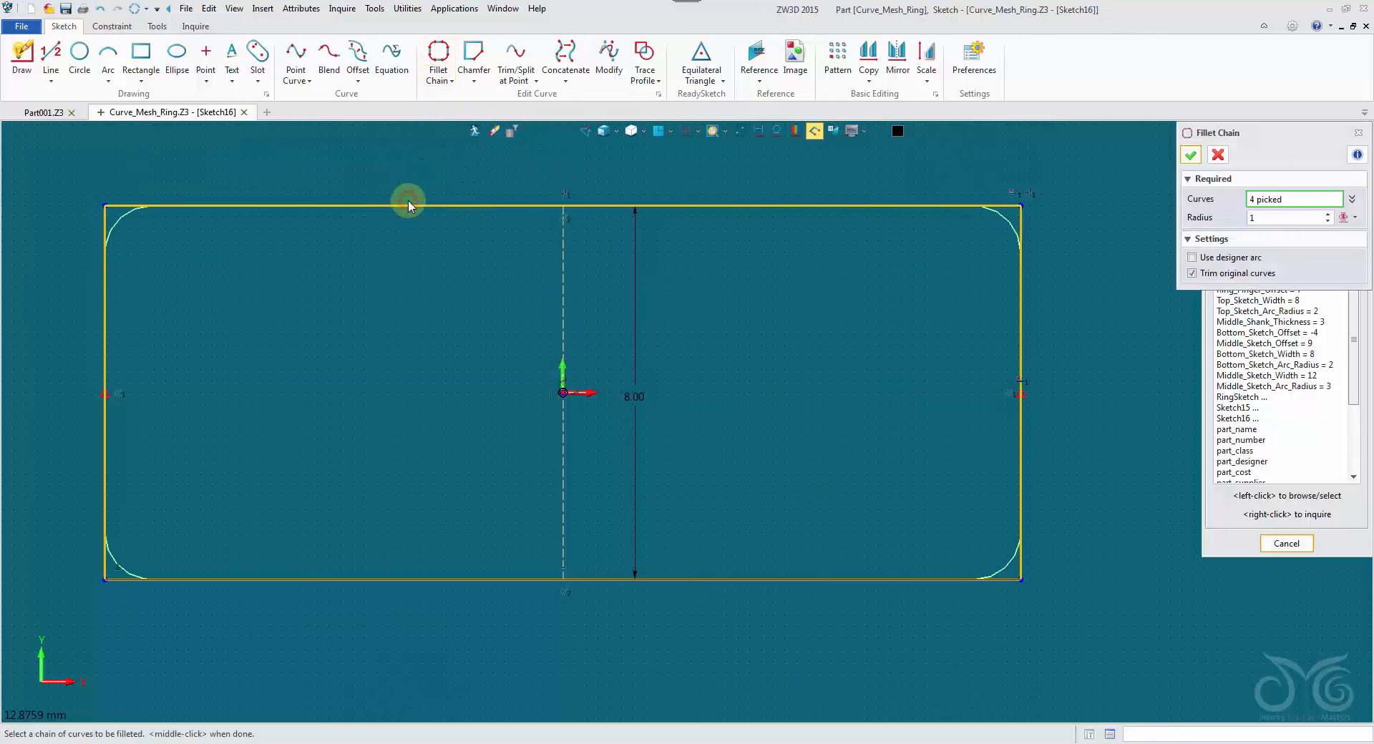
click(1191, 154)
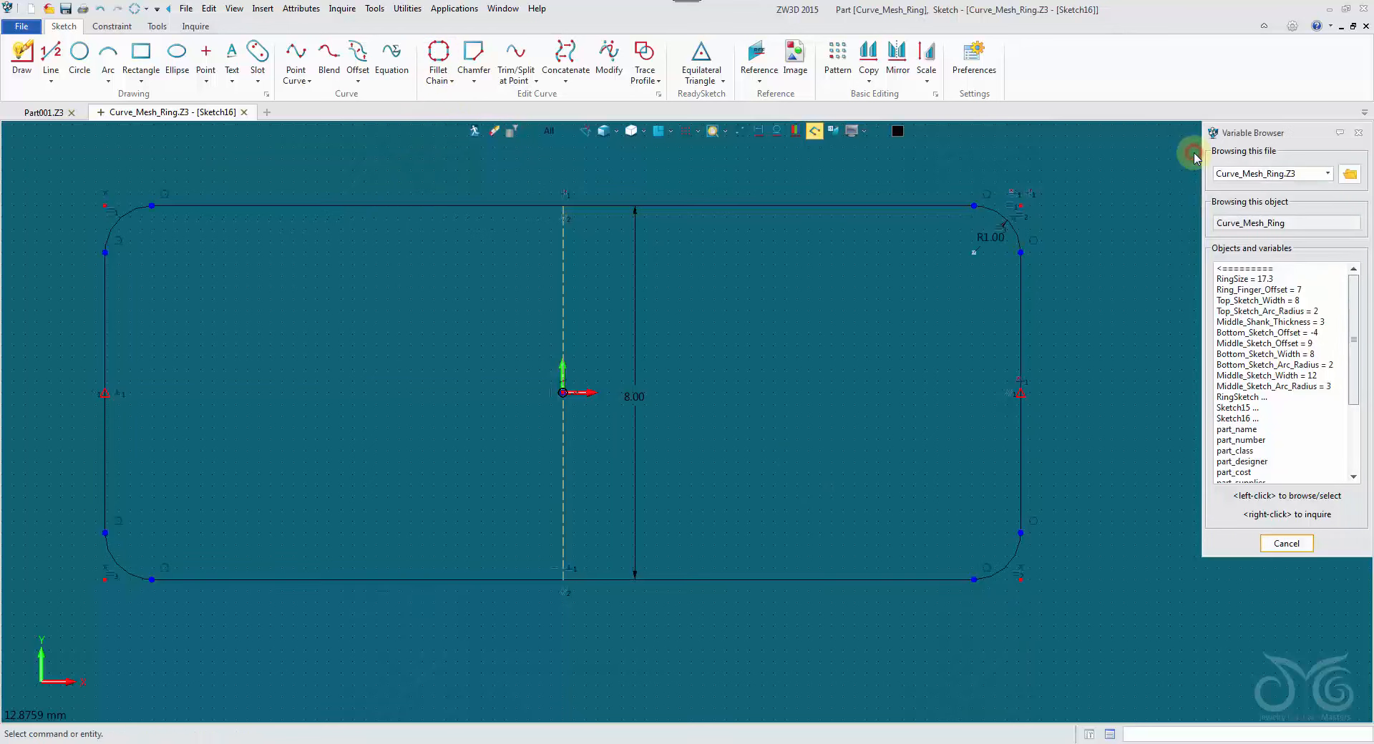
Drive the corner fillet radius dimension with the variable Middle_Sketch_Arc_Radius
double_click(1000, 247)
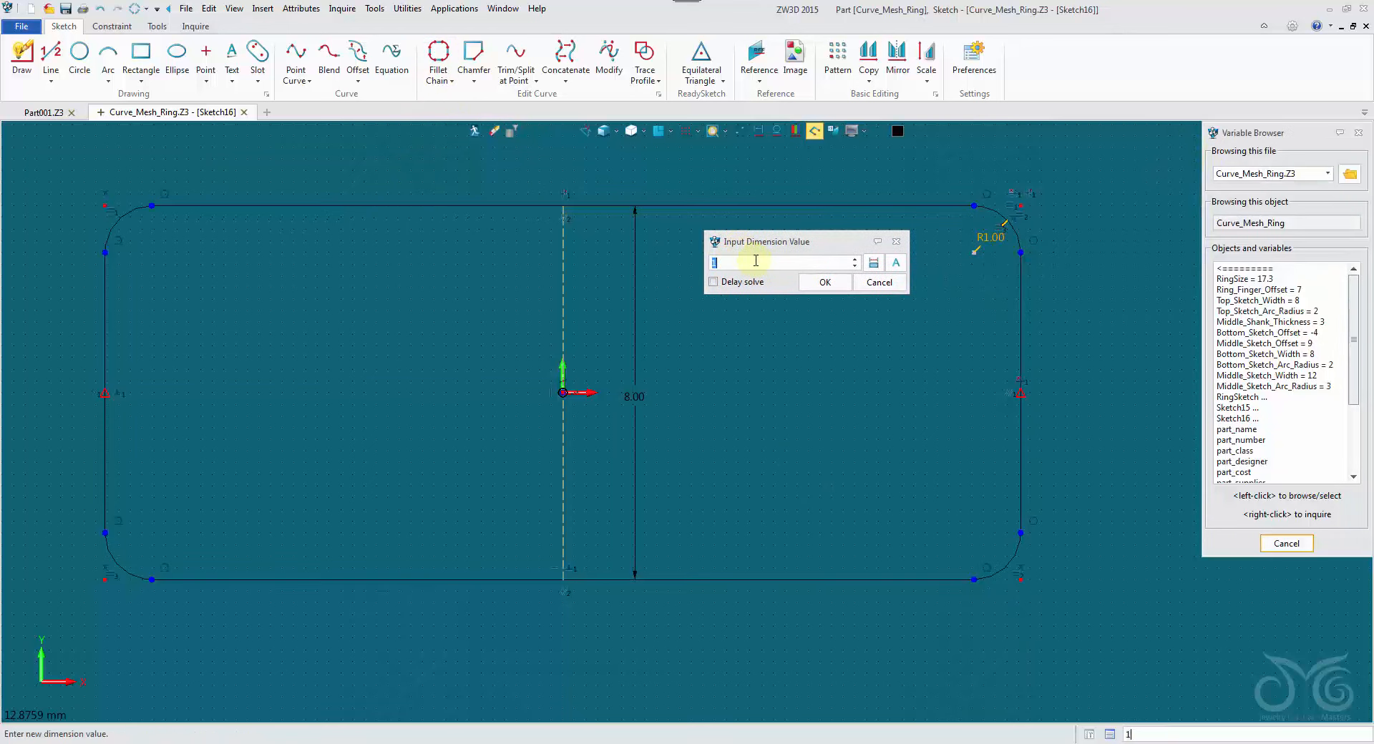
click(1315, 392)
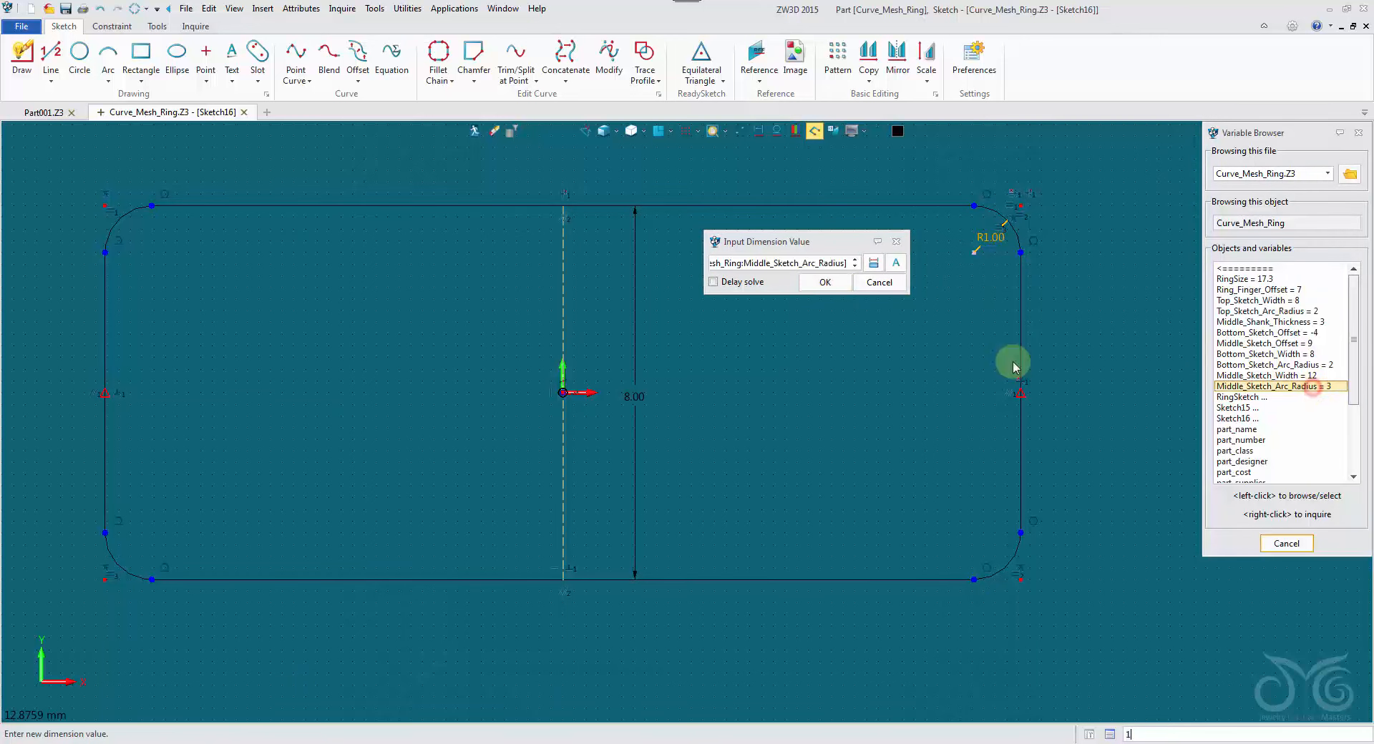
click(824, 282)
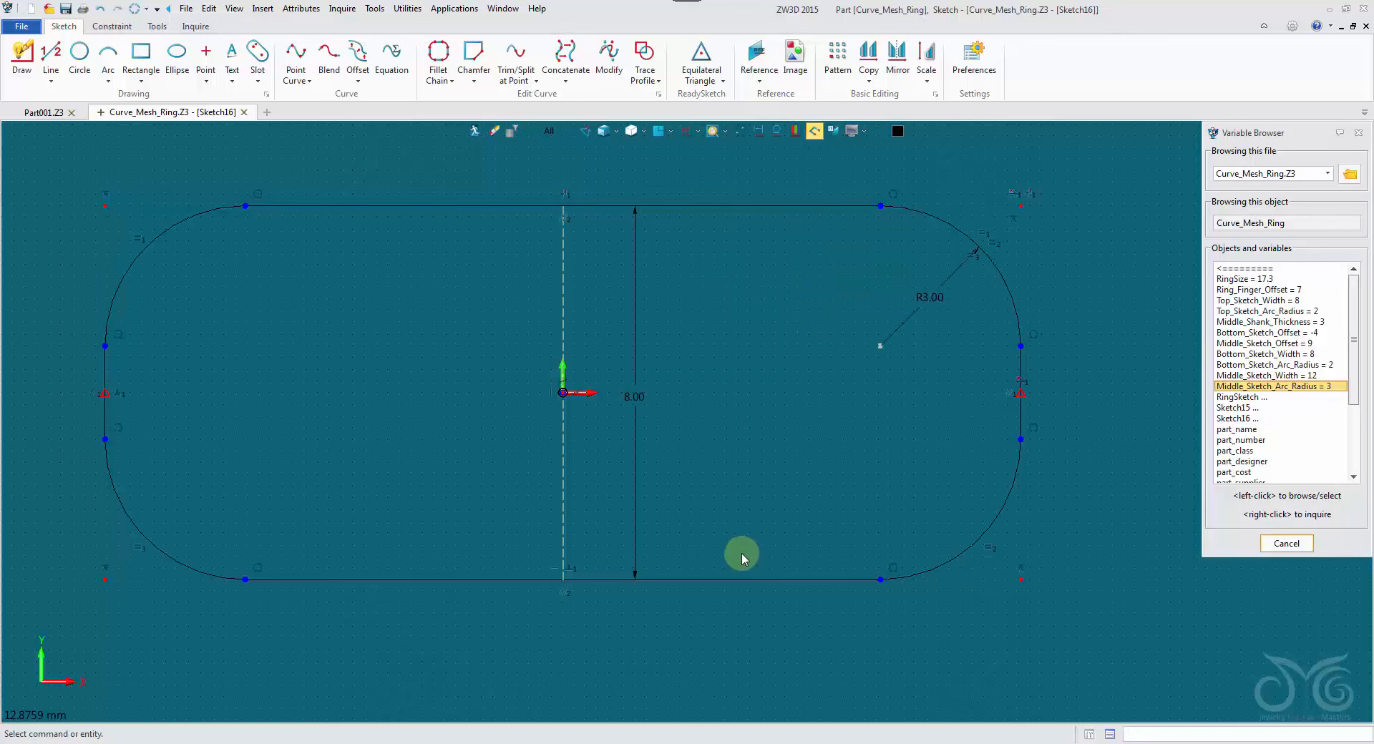
double_click(635, 464)
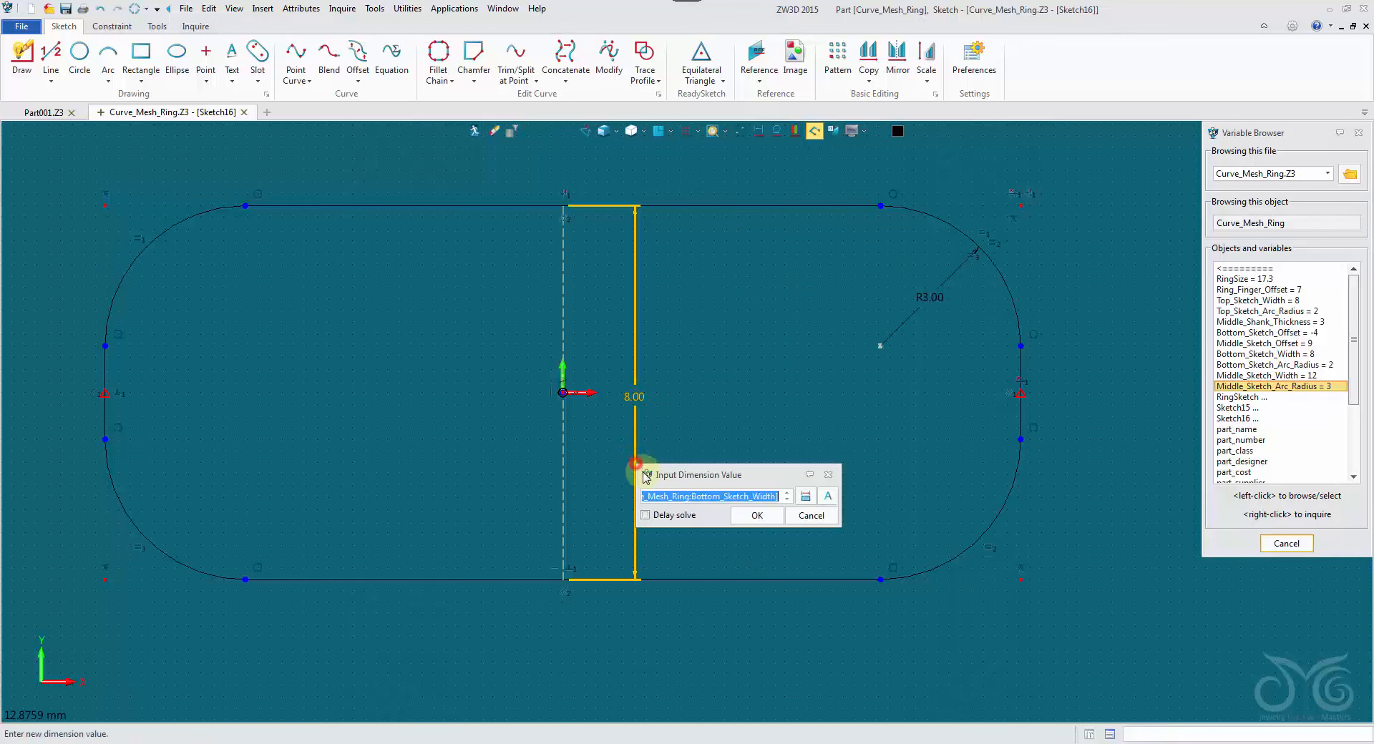
text(8.0)
click(809, 516)
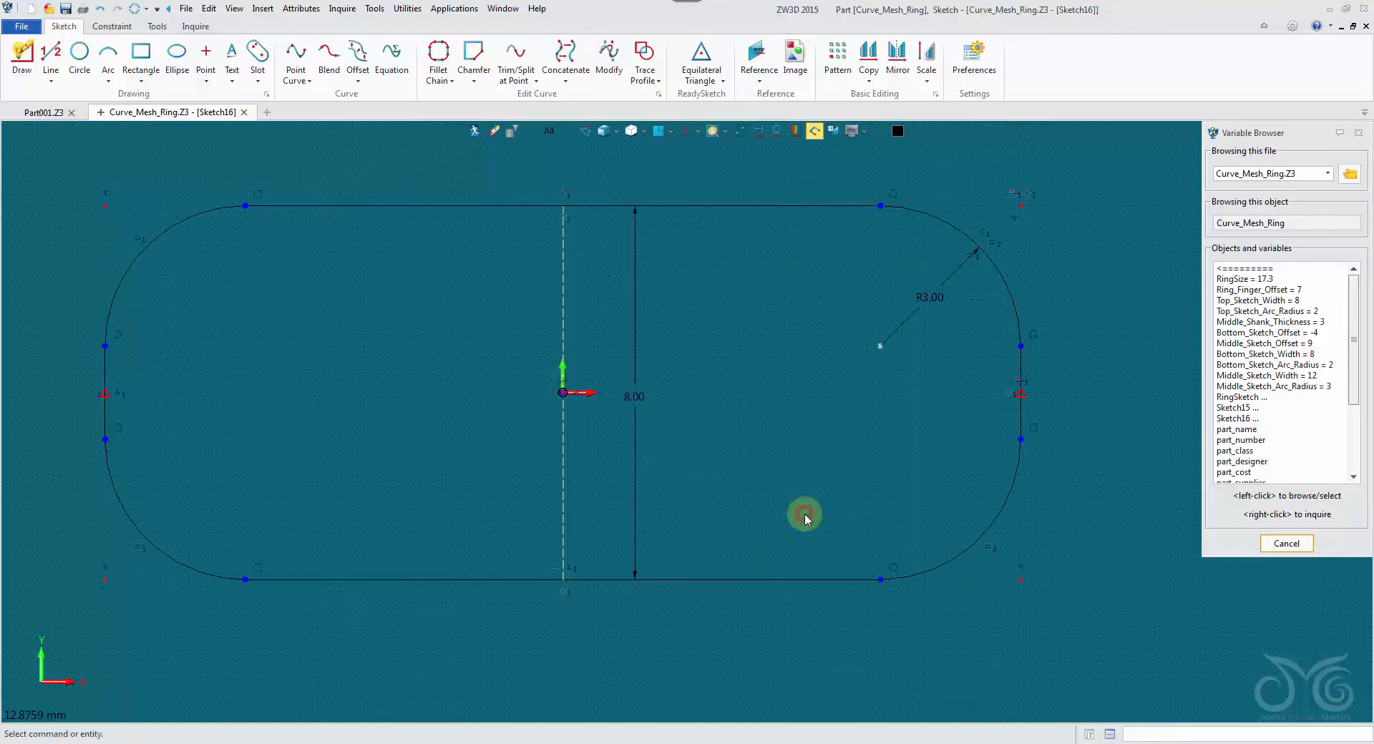
Exit the finished profile sketch and insert a new sketch on the lowest offset datum plane, Plane20
click(474, 131)
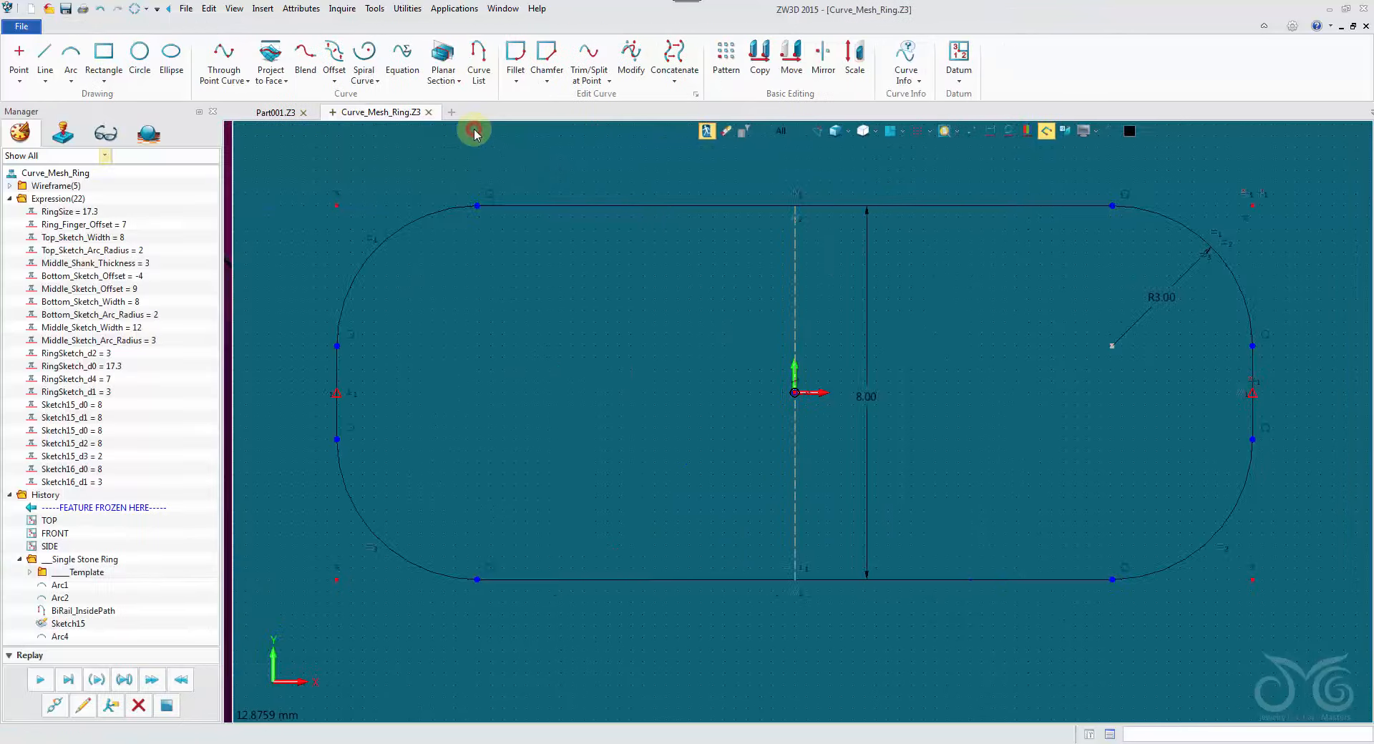
right_click(396, 251)
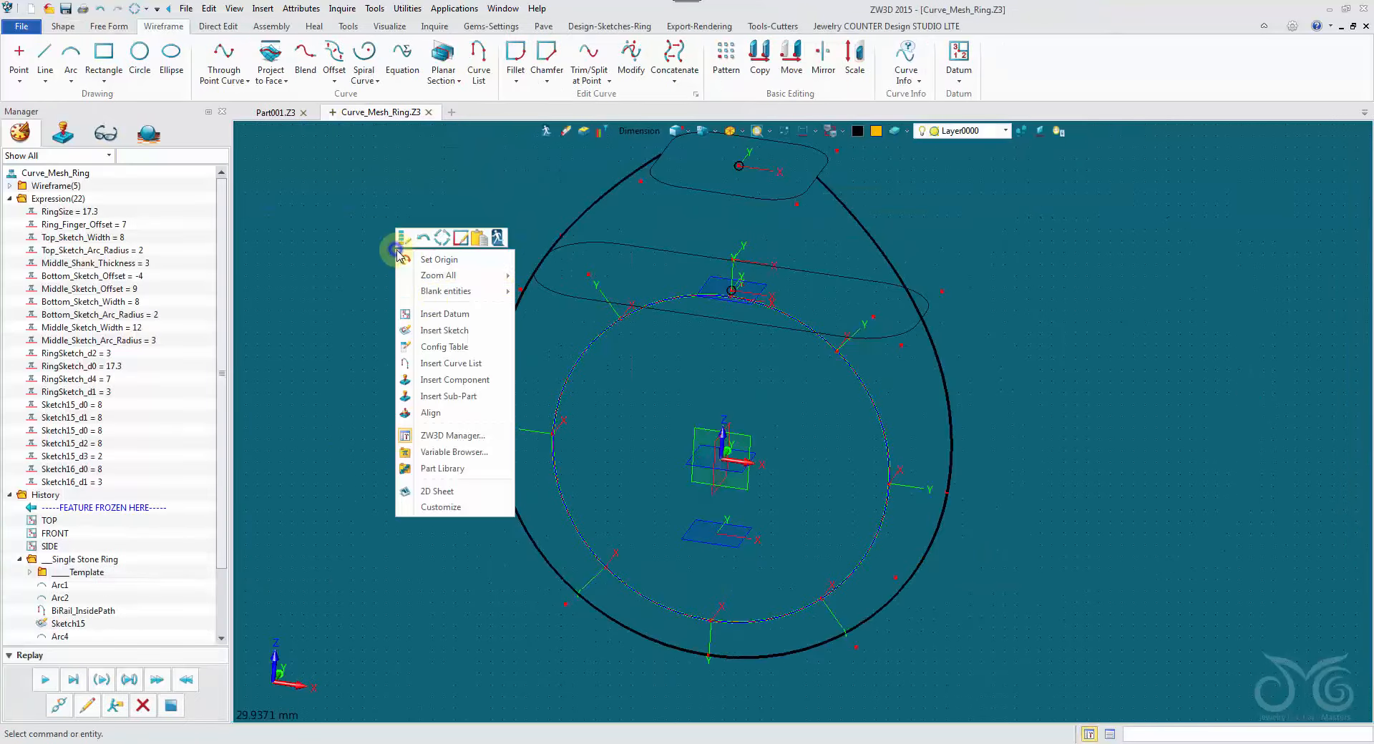
click(444, 329)
click(687, 534)
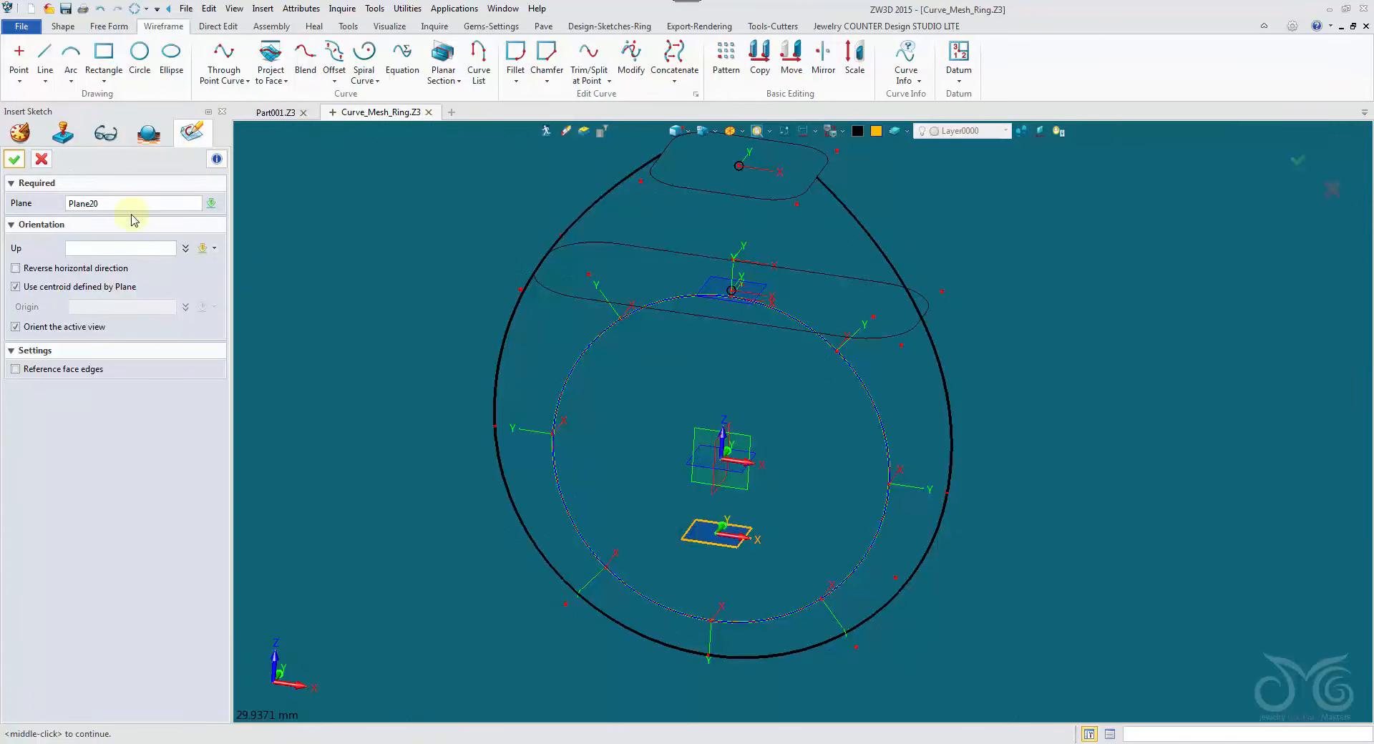
click(12, 164)
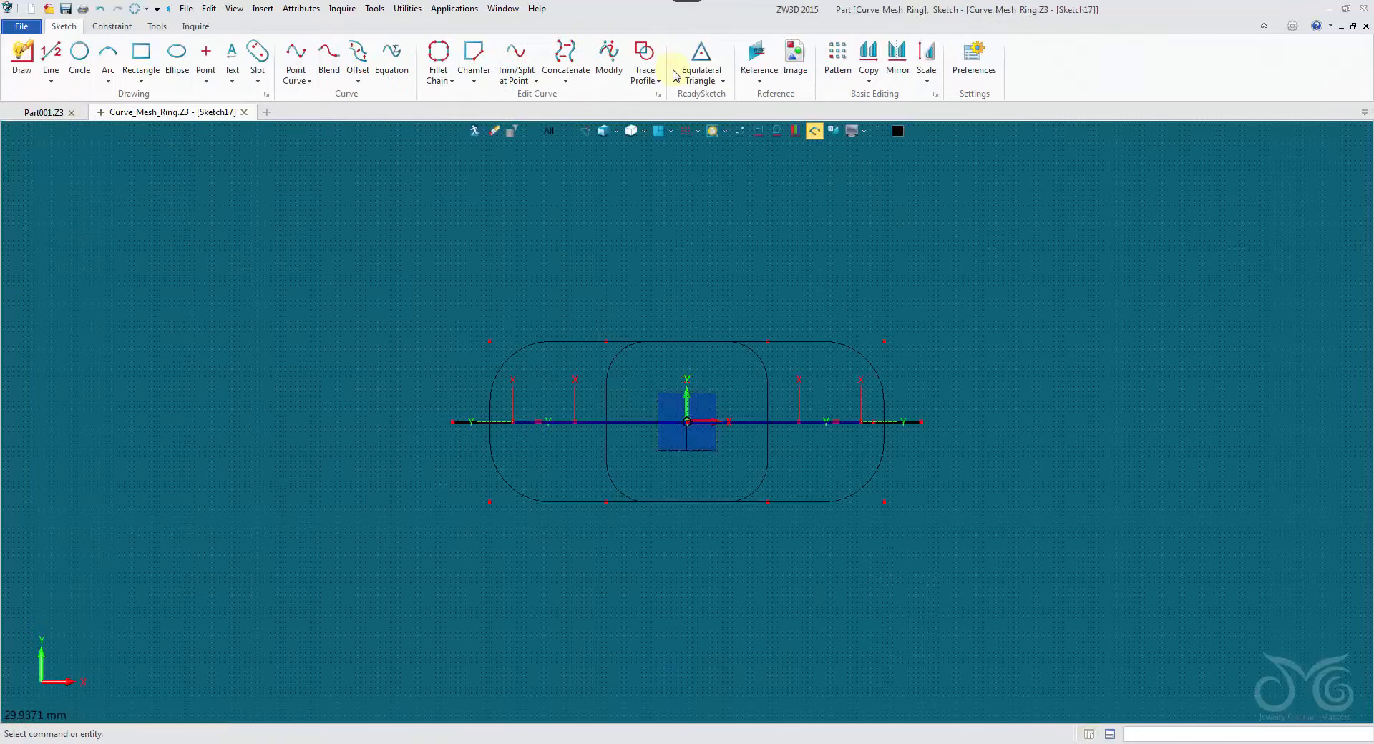
Add construction reference points where the lower outer shank curve intersects the sketch plane, and hide the part geometry outside the sketch
right_click(1017, 329)
click(1081, 294)
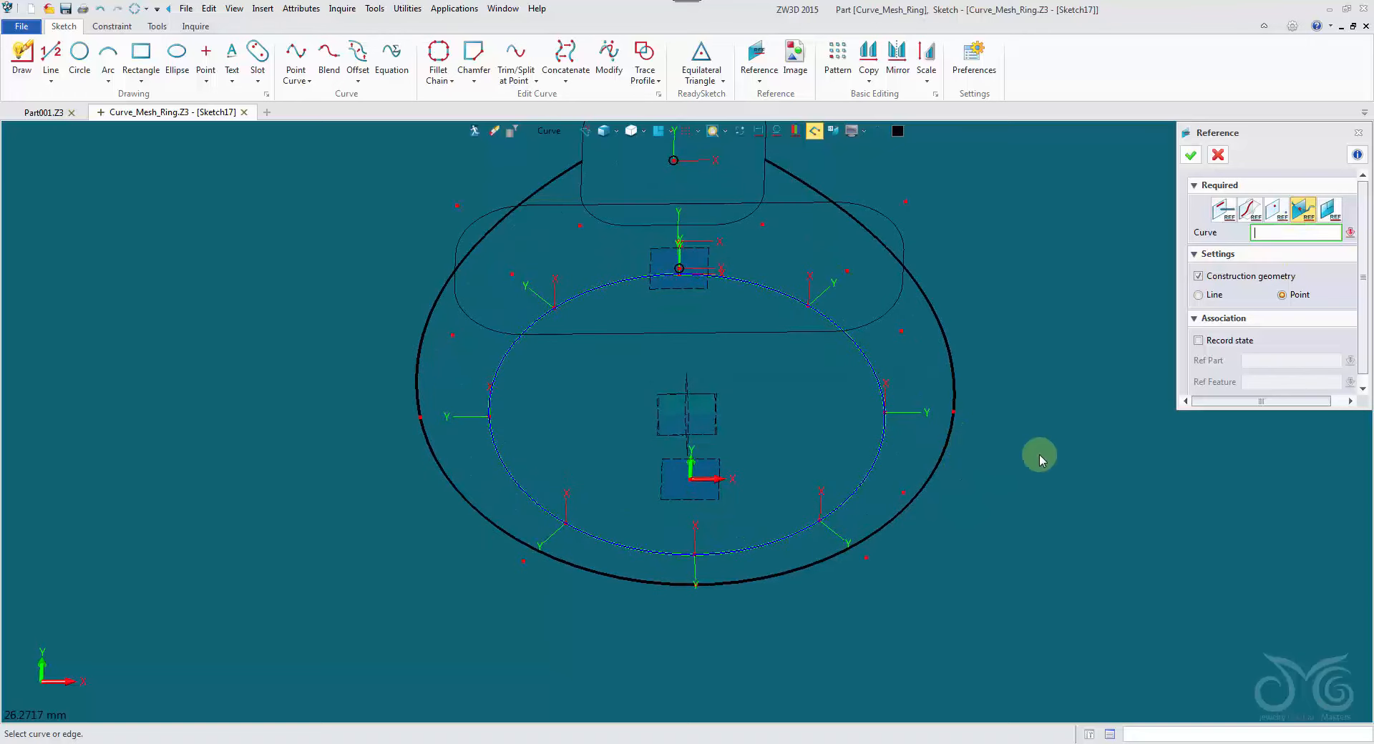
click(942, 459)
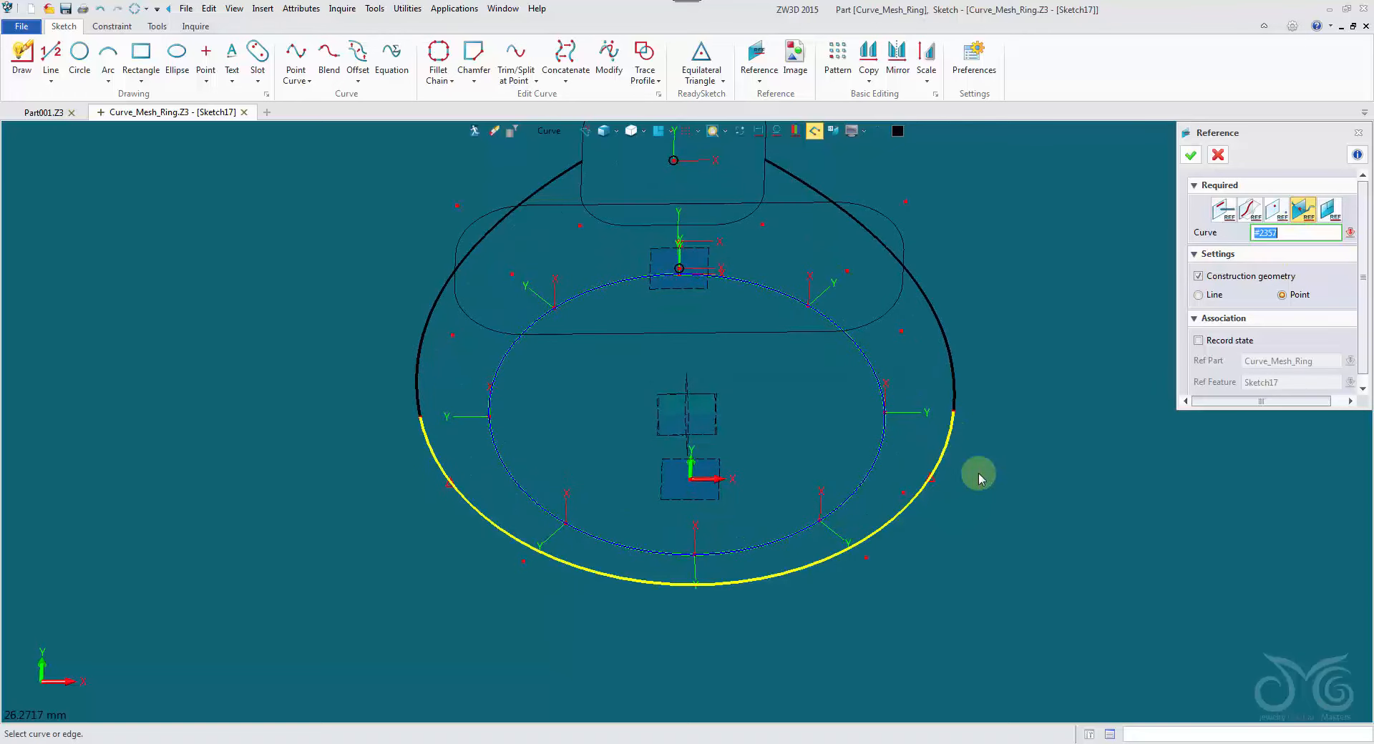
click(1189, 155)
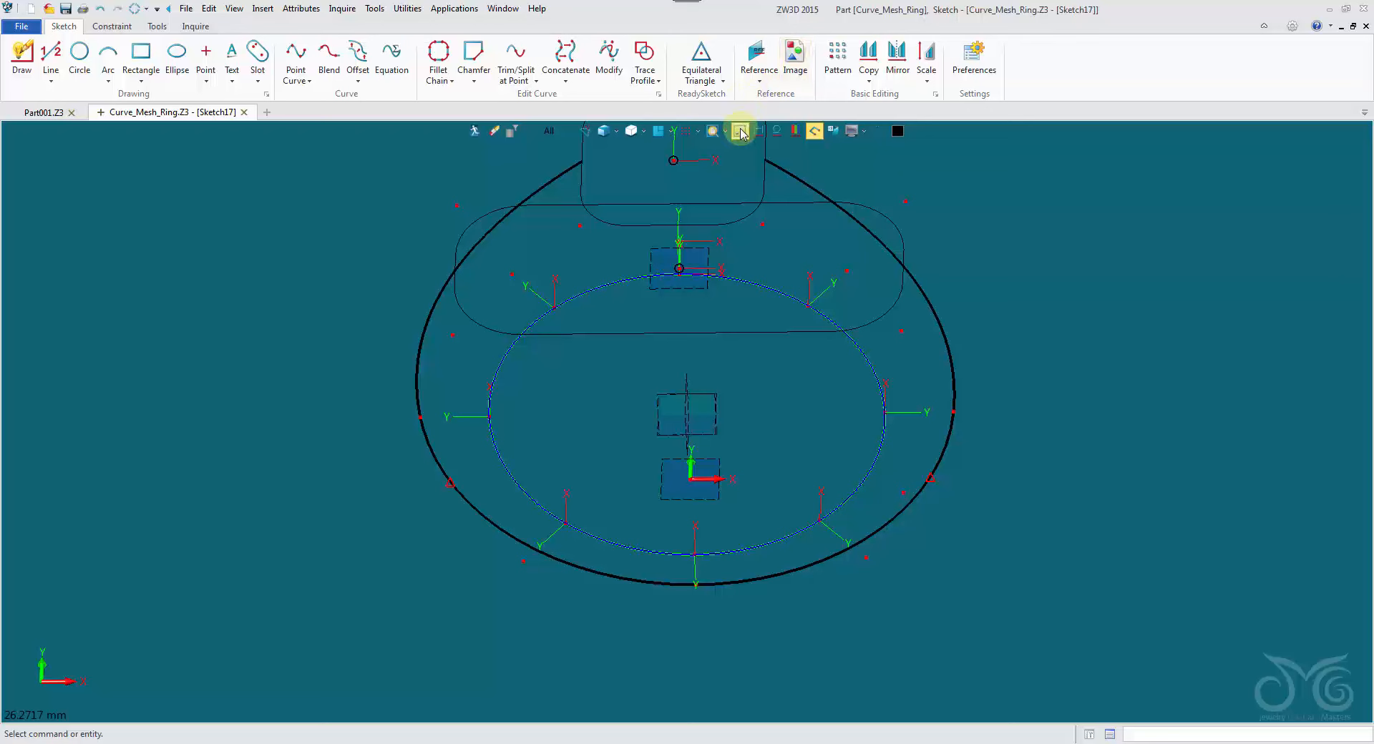
click(665, 131)
click(740, 132)
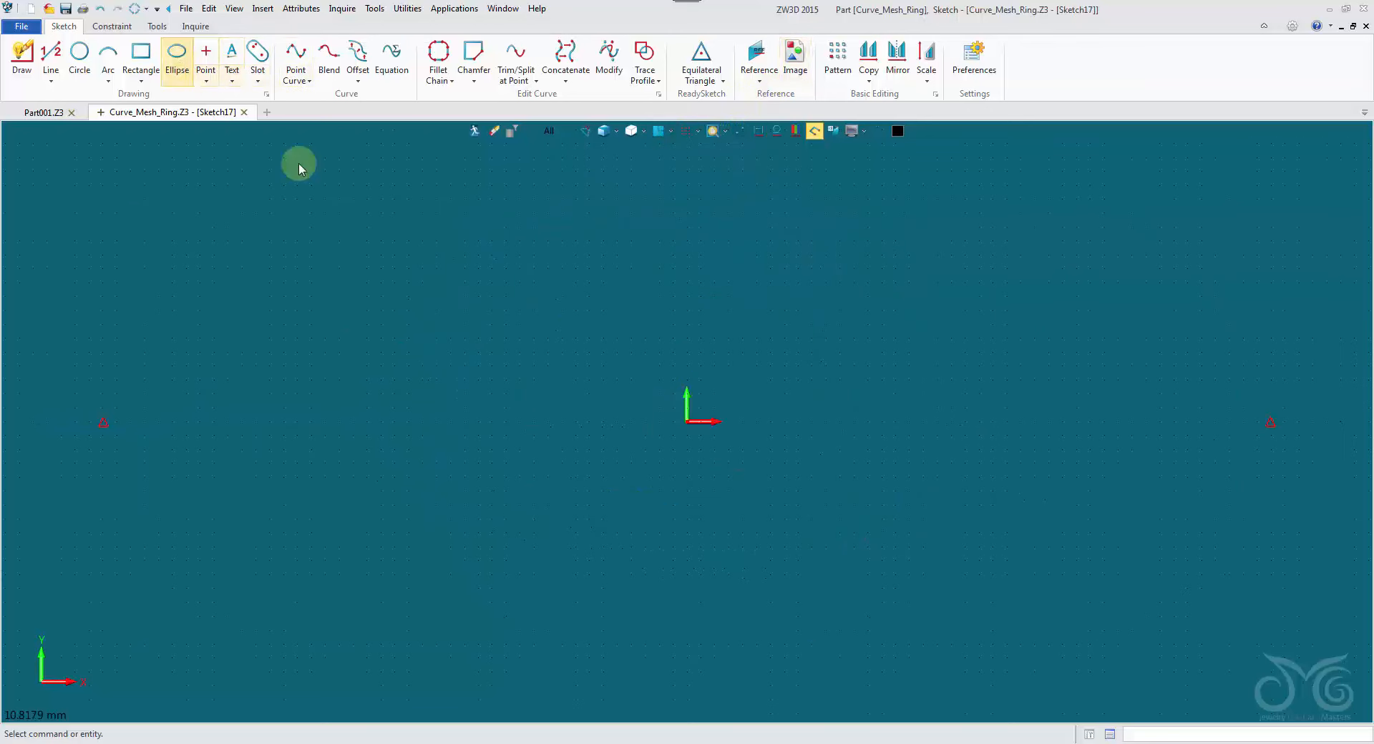
Sketch a vertical line about 5.5 mm long between the origin and the reference point on the negative X side
click(51, 55)
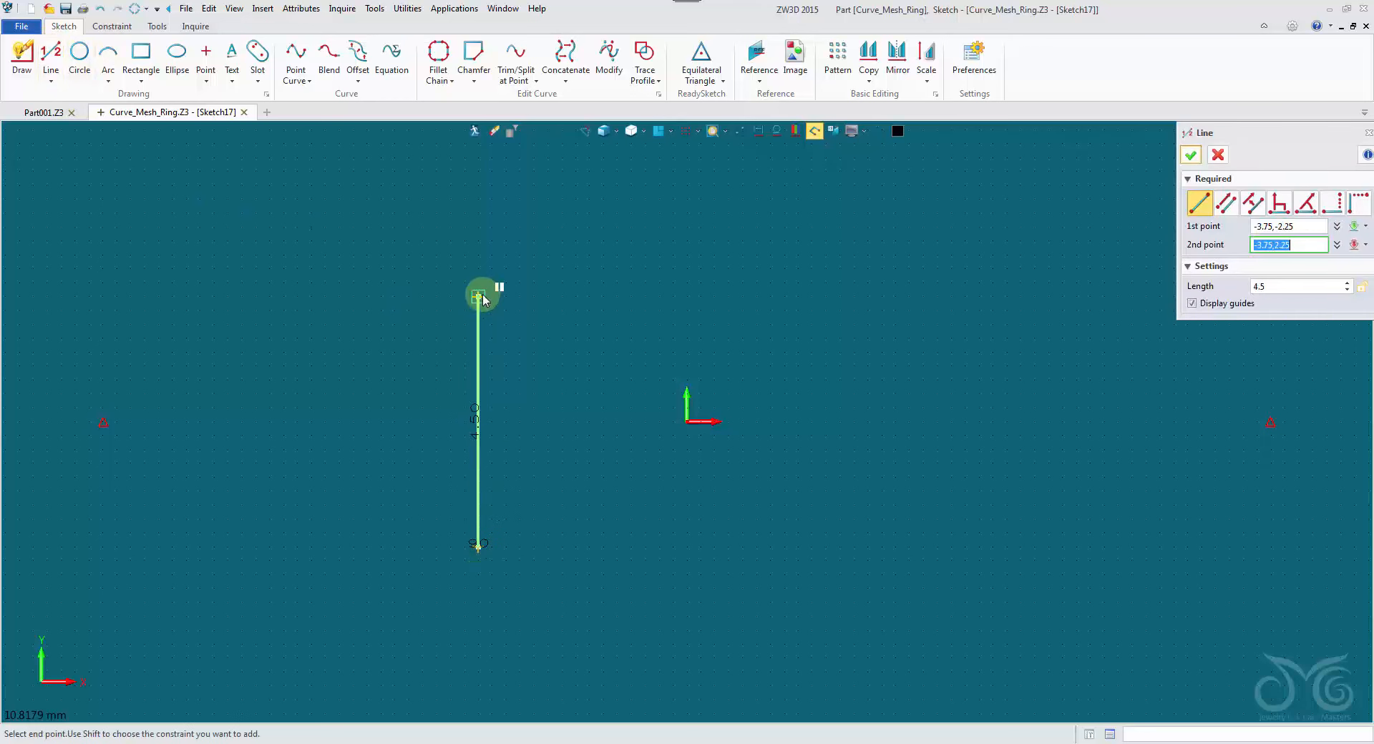
click(478, 242)
middle_click(598, 274)
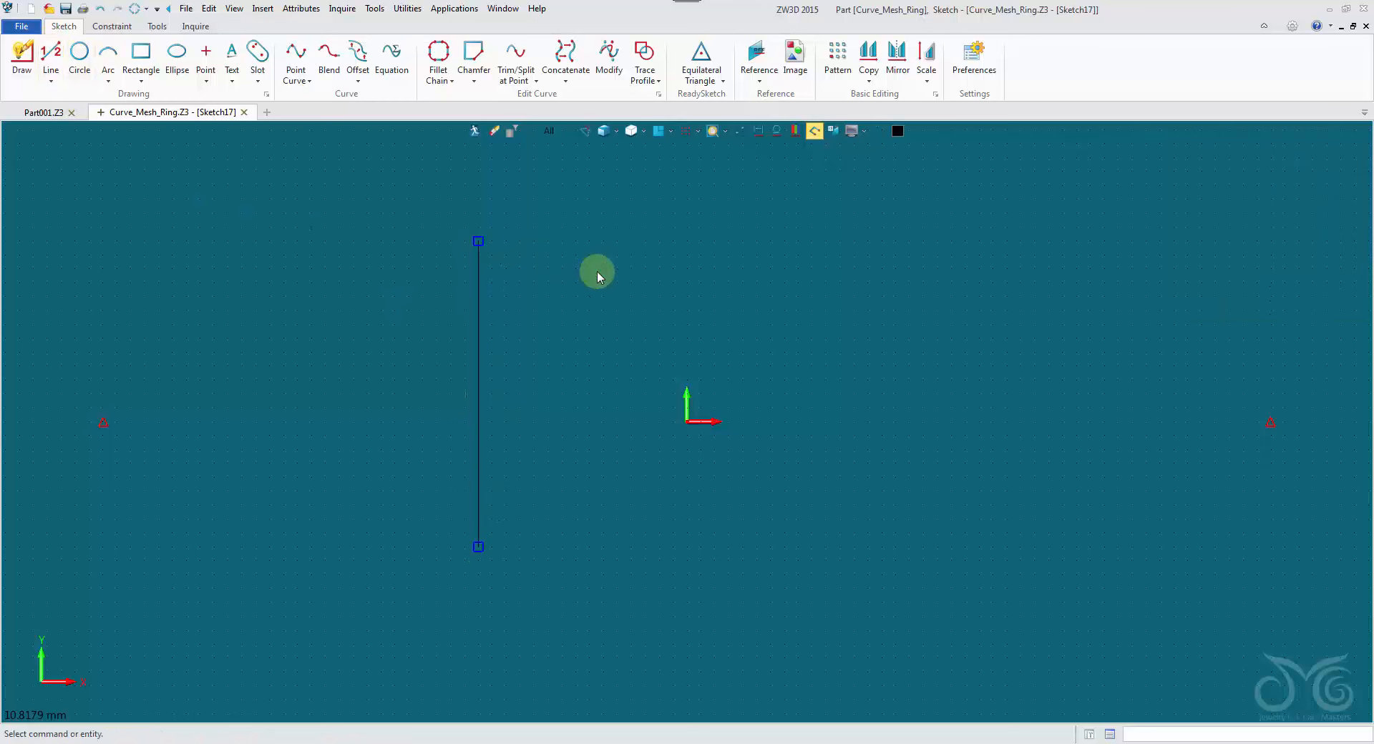
Dimension the new vertical line's length and link it to the variable Bottom_Sketch_Width
right_click(598, 275)
click(632, 246)
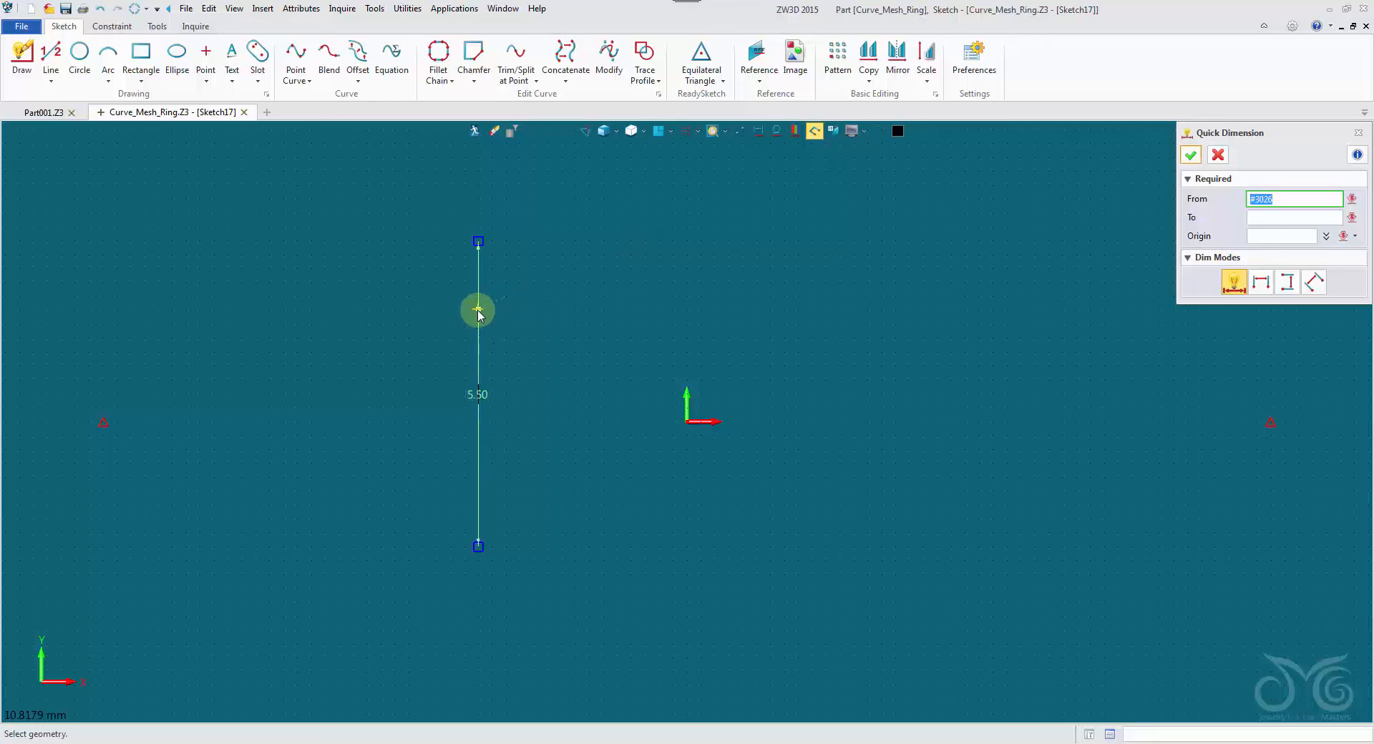
click(560, 366)
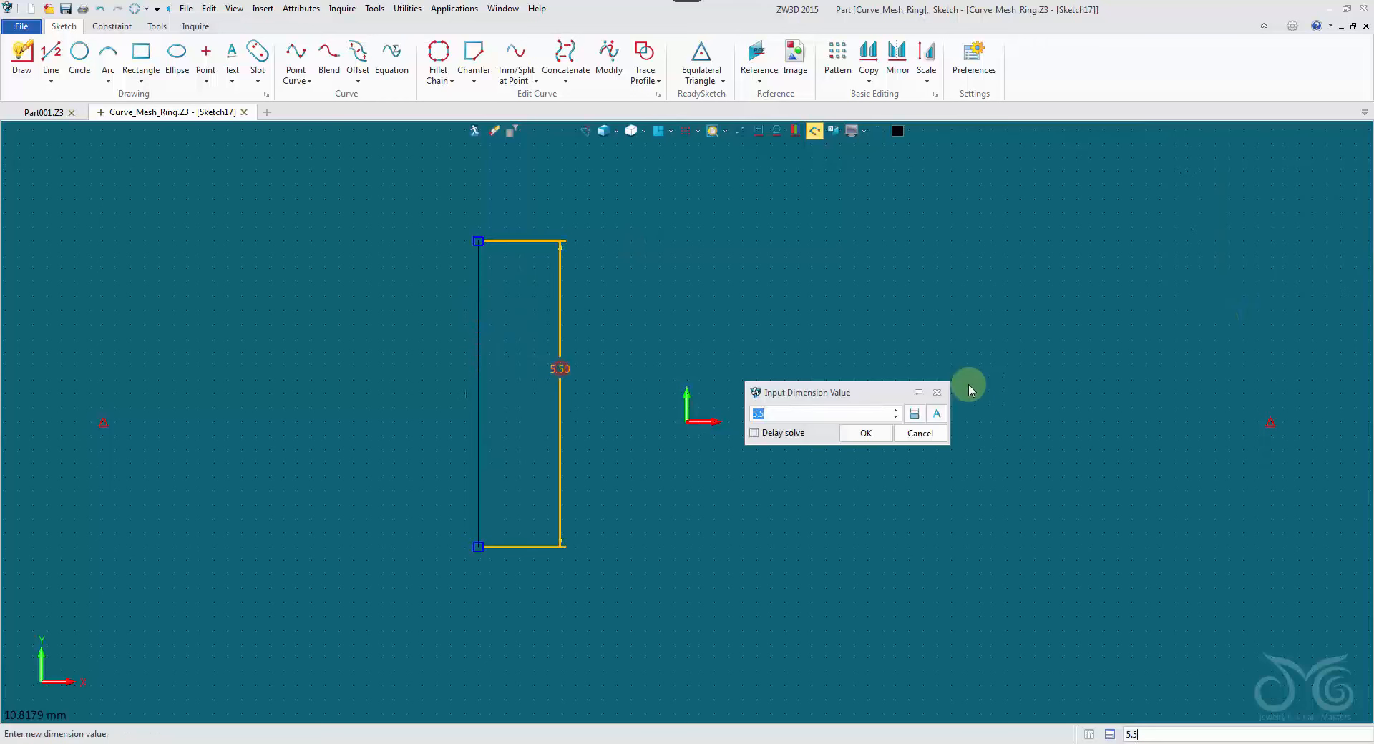
click(937, 414)
click(1250, 279)
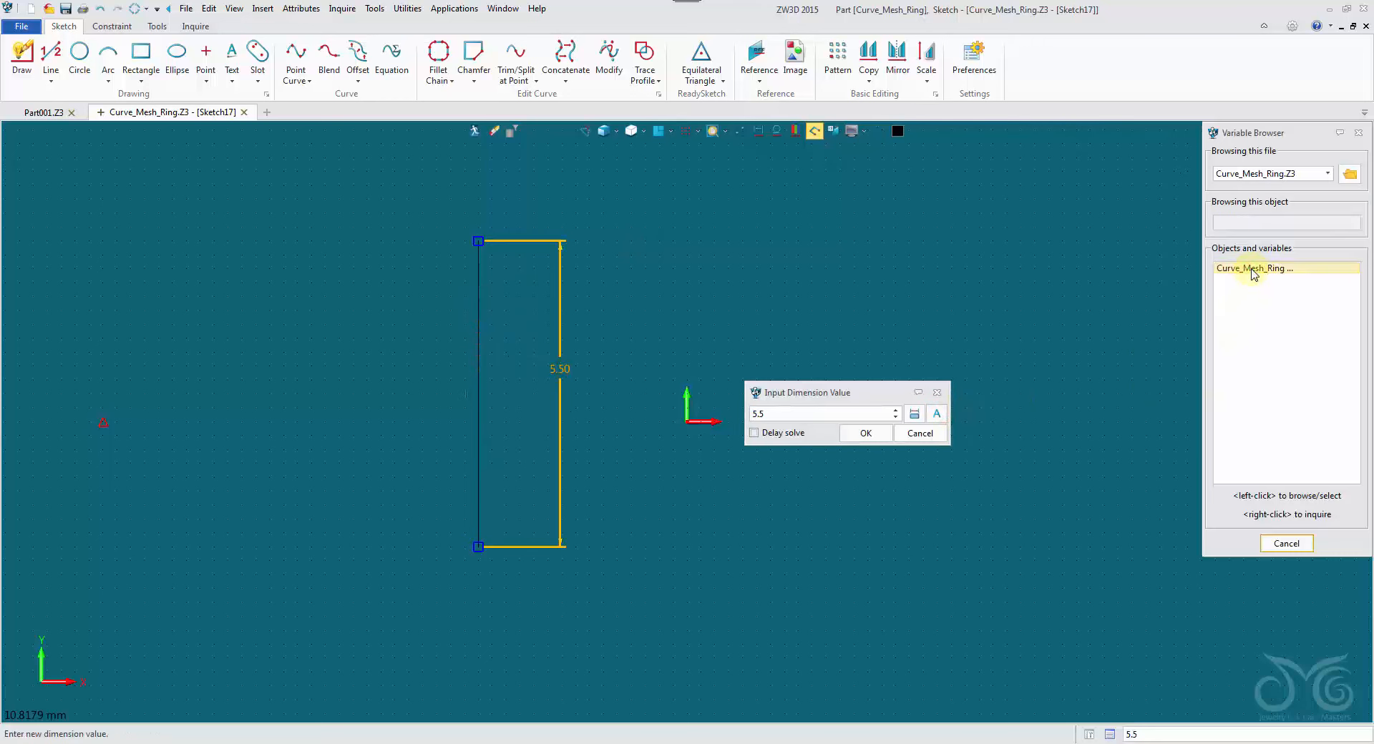
click(1251, 269)
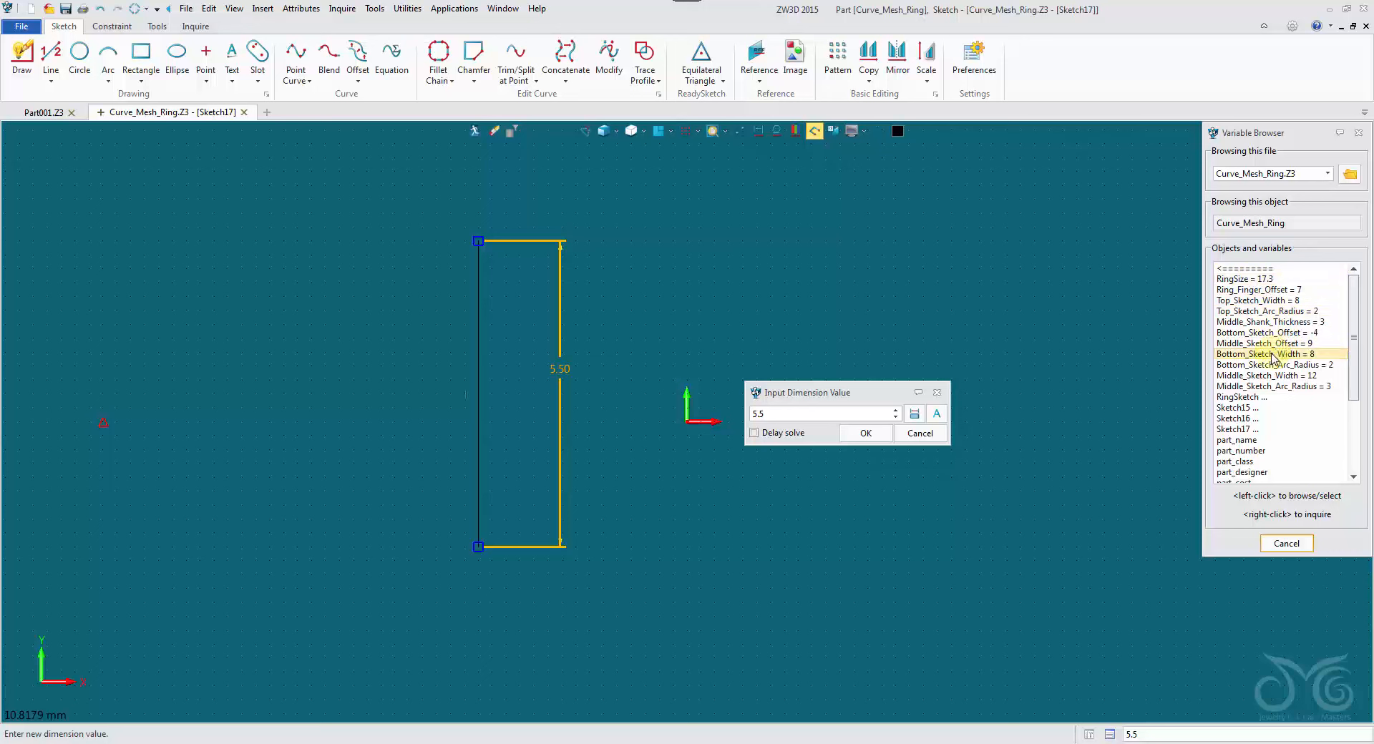
click(866, 434)
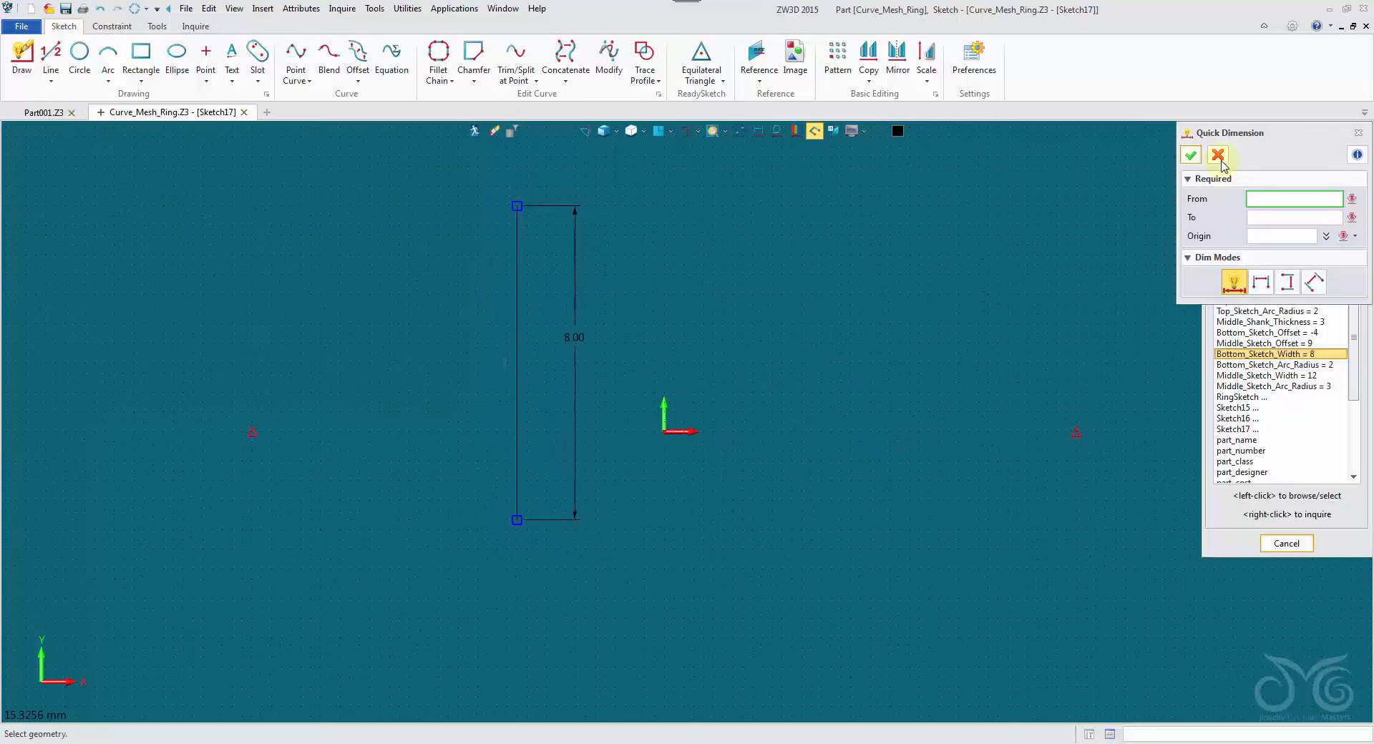
Convert the vertical sketch line into construction geometry
click(1219, 158)
right_click(523, 274)
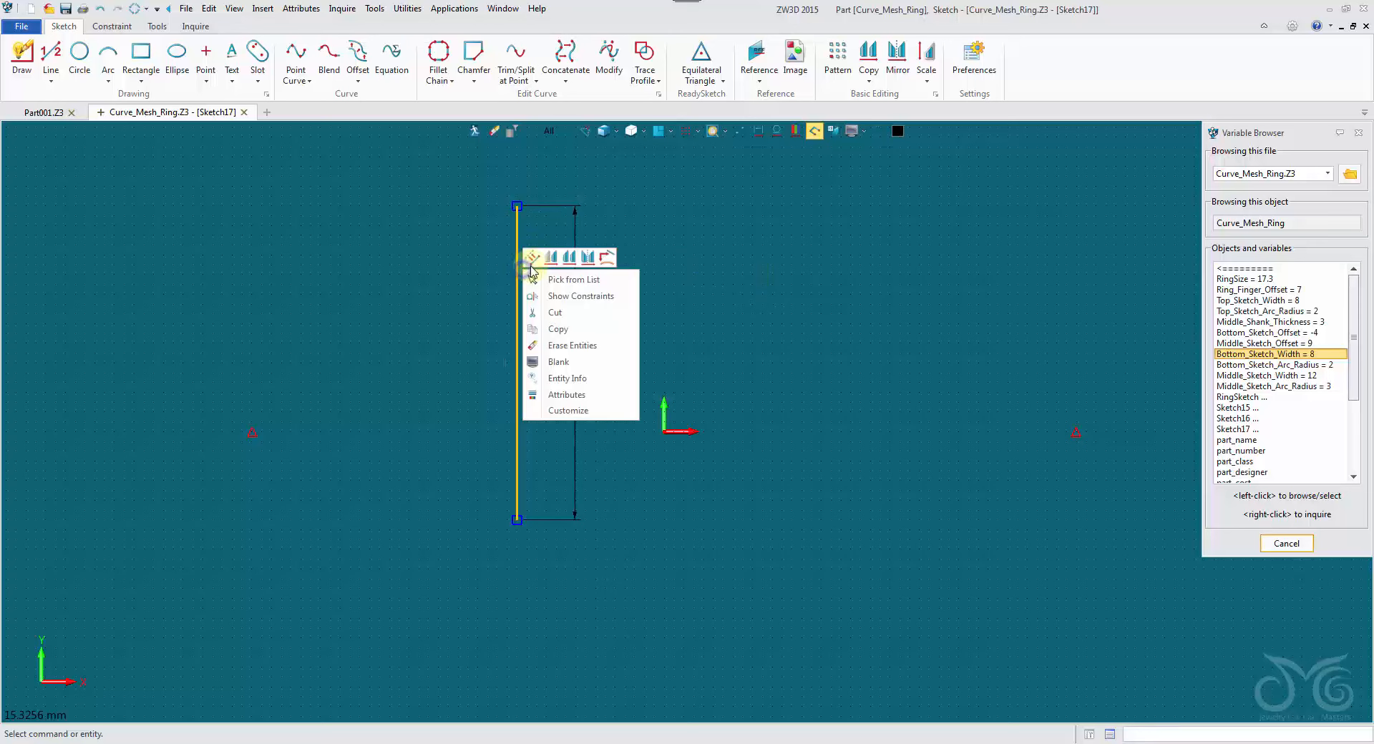
click(534, 259)
Centre the vertical construction line on the origin with a Point to Midpoint constraint between its two endpoints
click(109, 26)
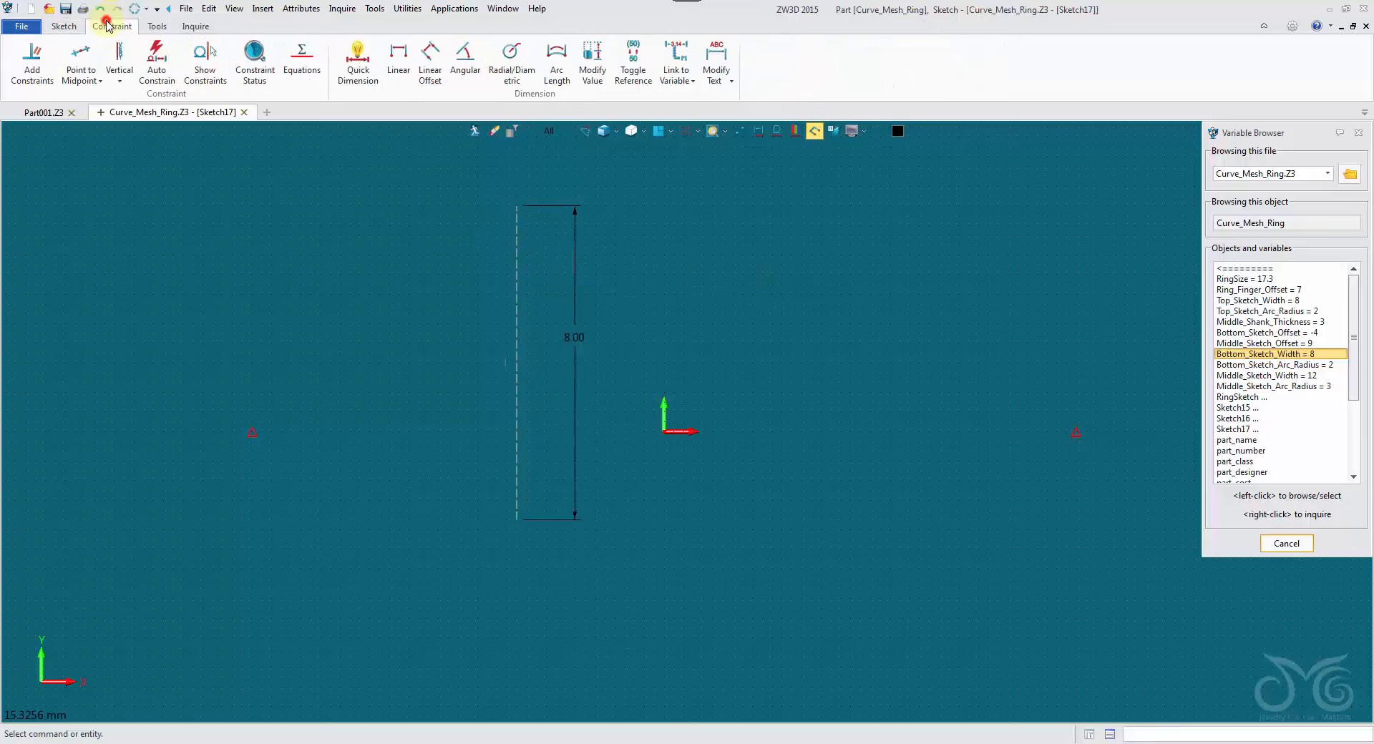
click(81, 54)
click(517, 206)
click(516, 519)
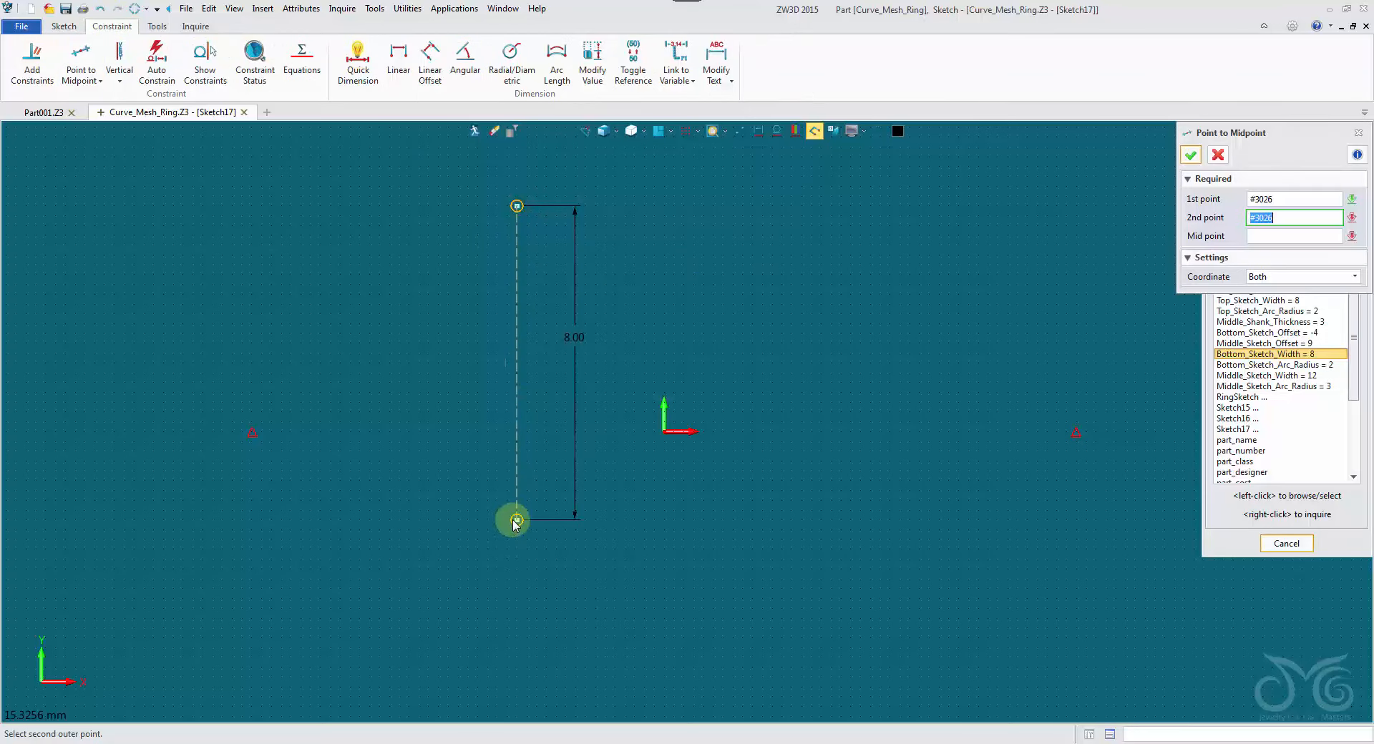
click(664, 432)
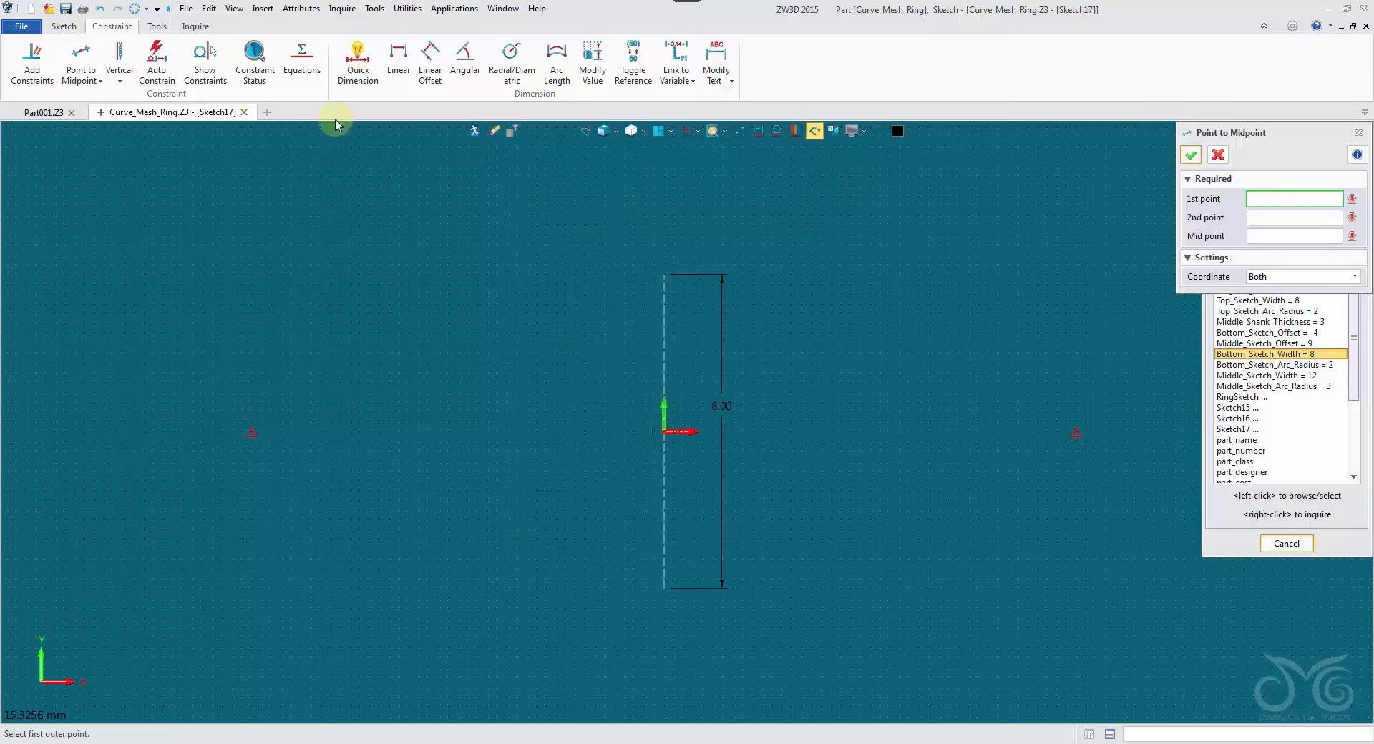
Sketch a centre rectangle from the origin, about 20.98 mm wide and 8 mm high, matching the reference points and the construction line's length
click(66, 26)
click(138, 56)
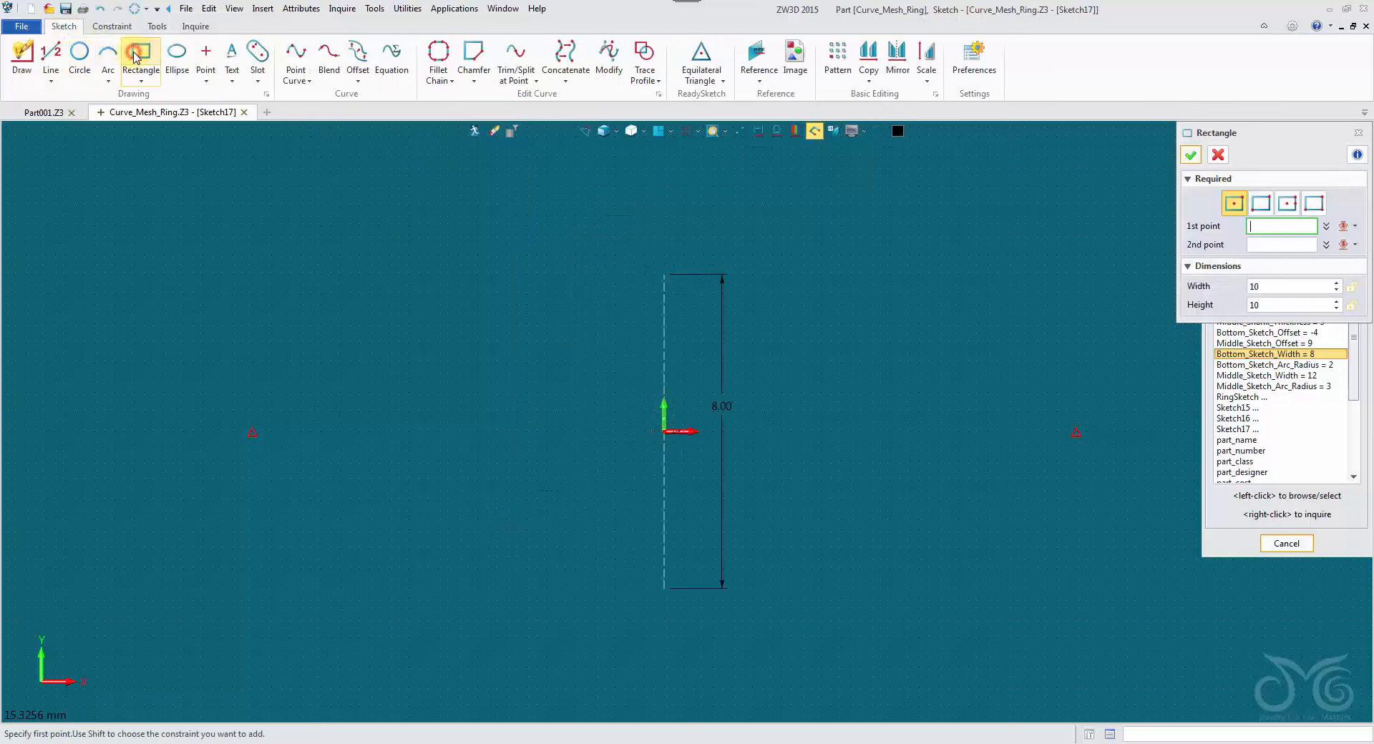
click(664, 432)
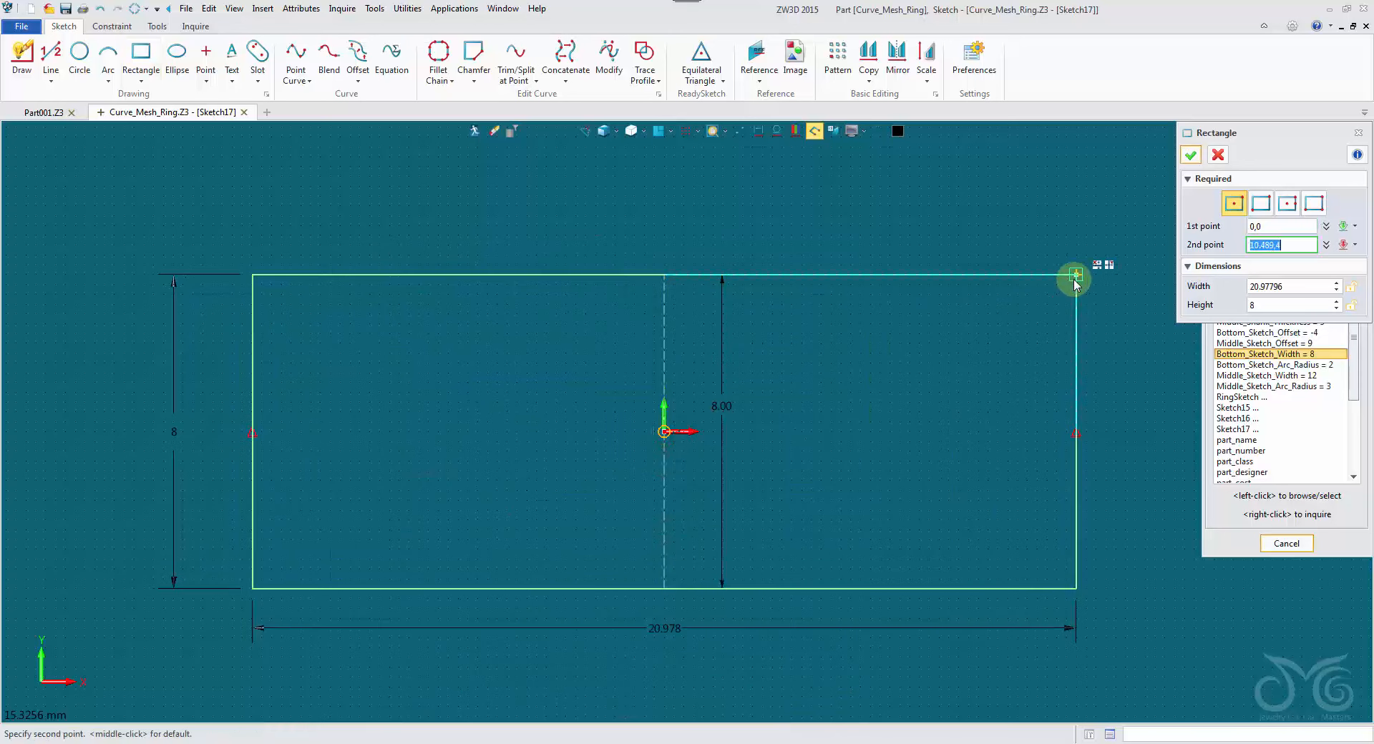
click(1075, 281)
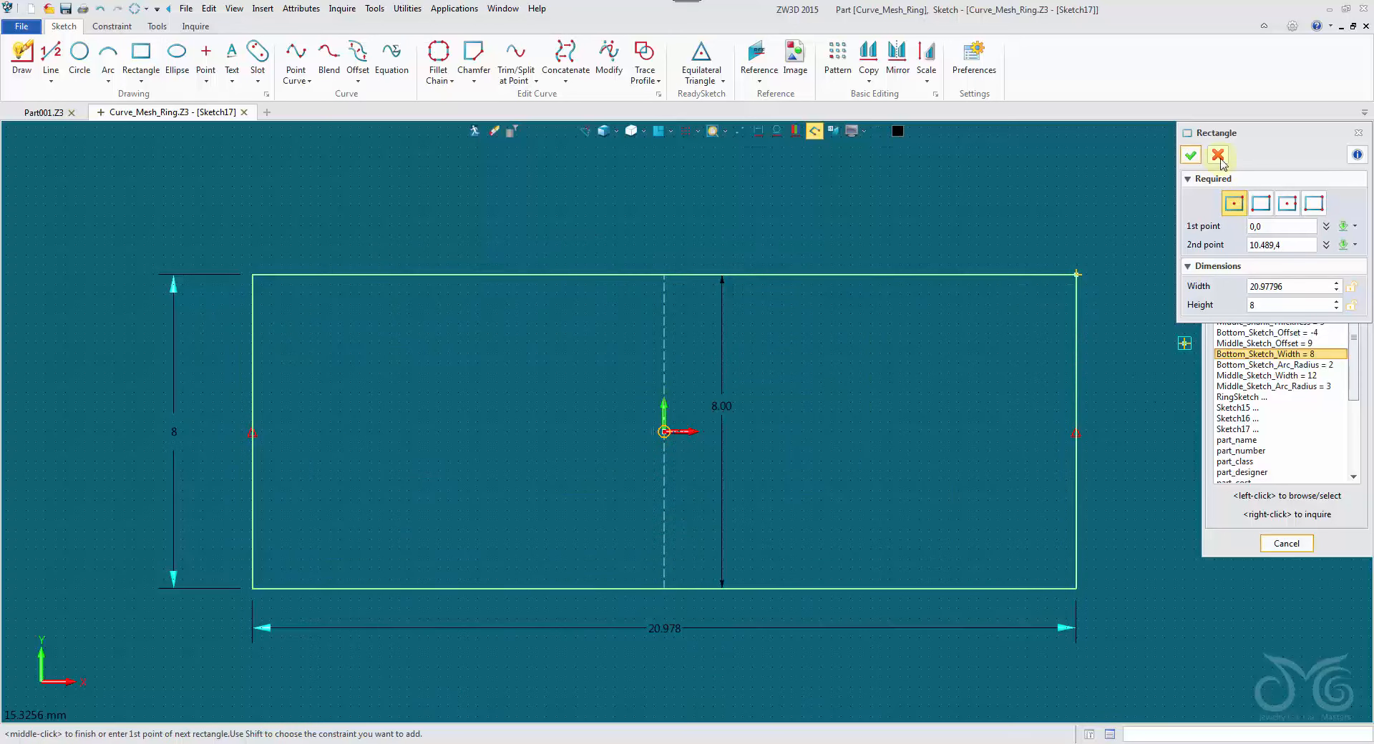
click(1191, 156)
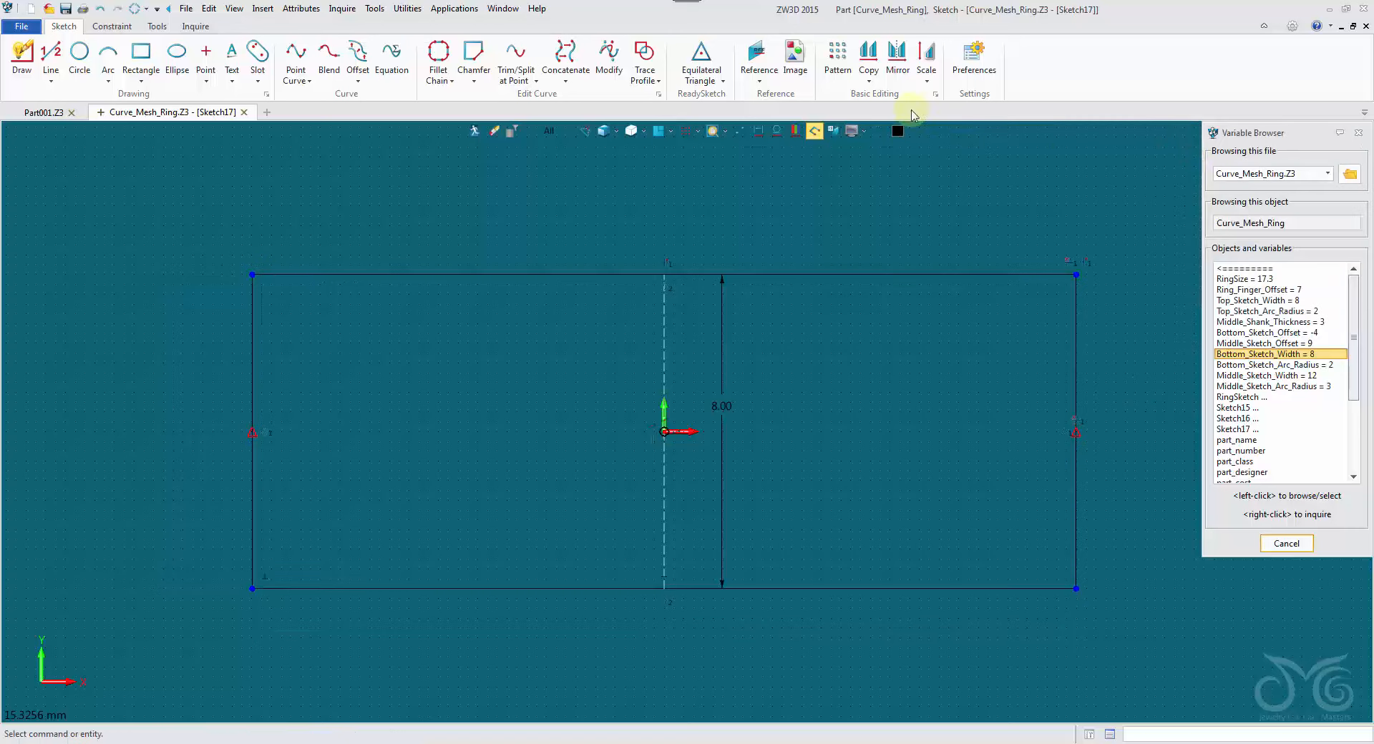
Fillet all four corners of the rectangle with a 1 mm radius using Fillet Chain
click(438, 54)
click(439, 275)
middle_click(440, 274)
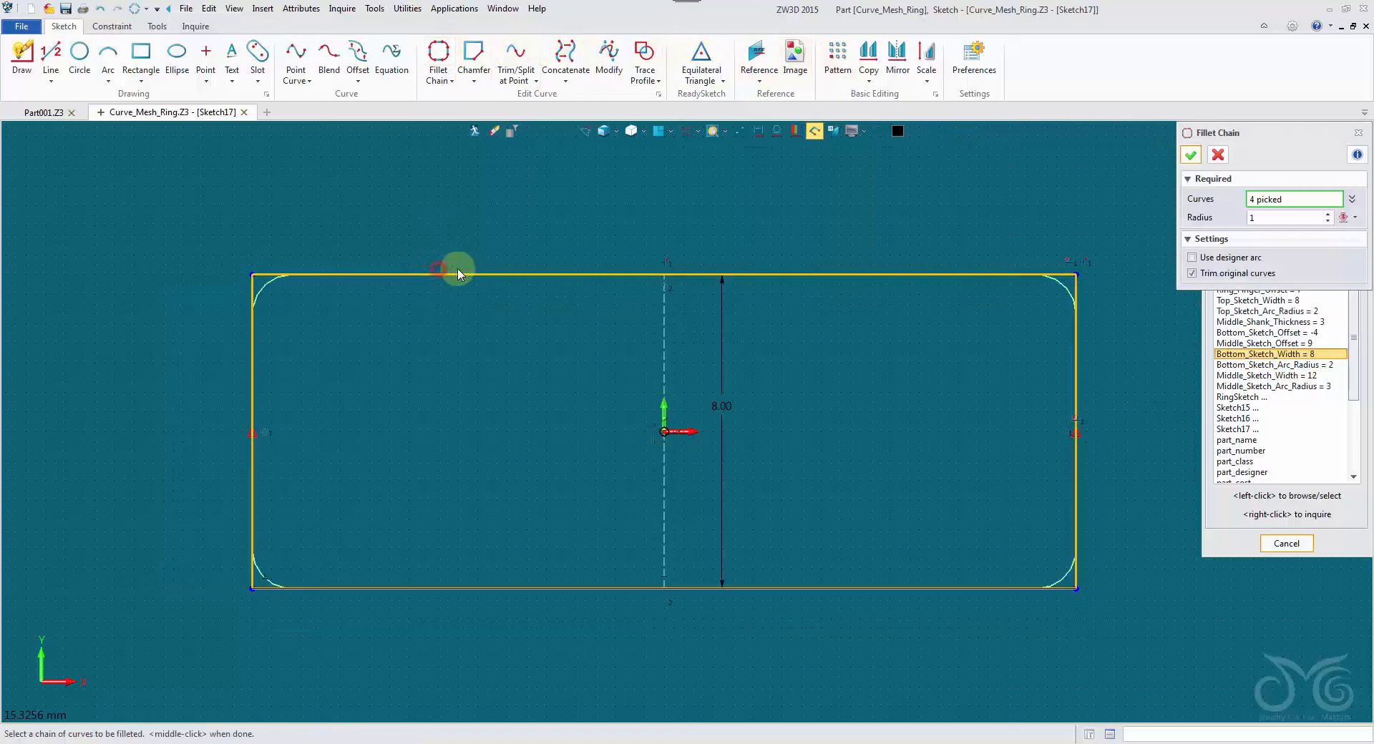
click(1191, 155)
Link the corner fillet's radius dimension to the variable Bottom_Sketch_Arc_Radius
click(1044, 309)
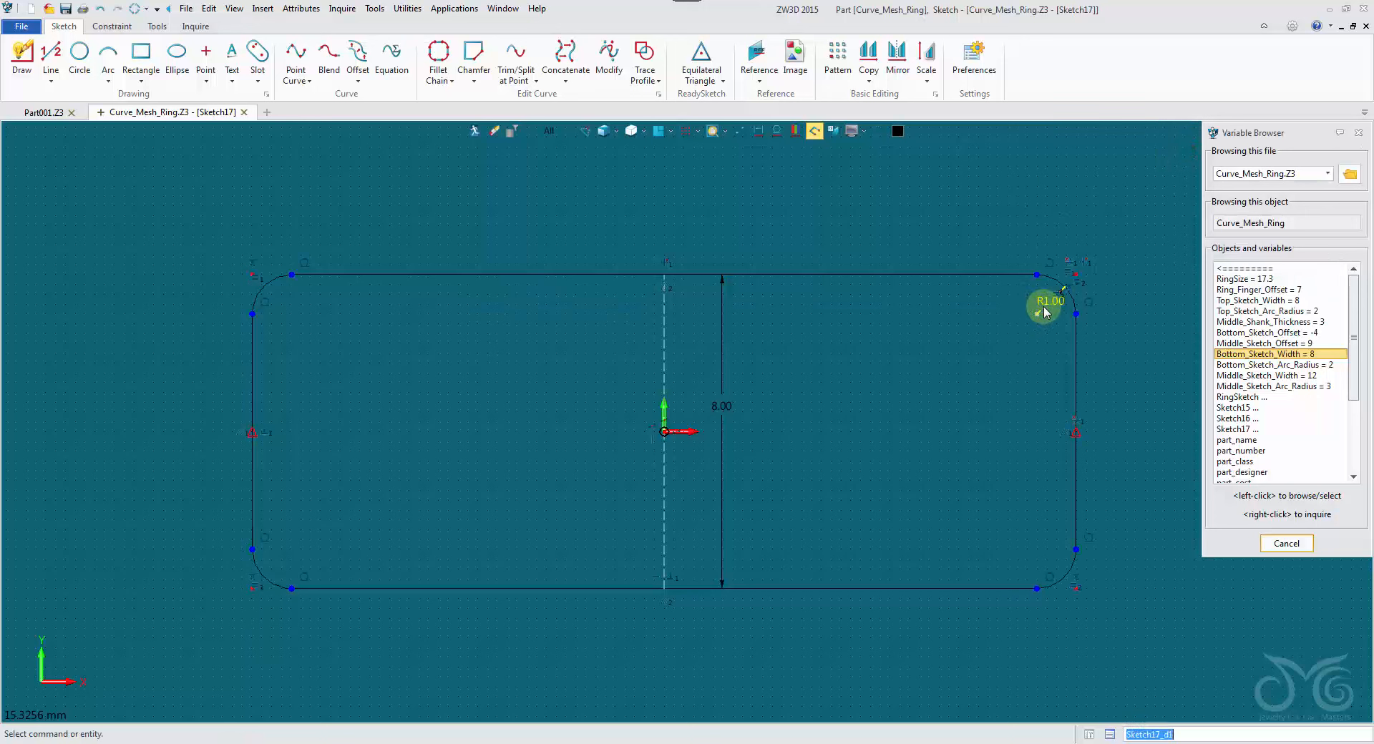
drag(1079, 324, 950, 342)
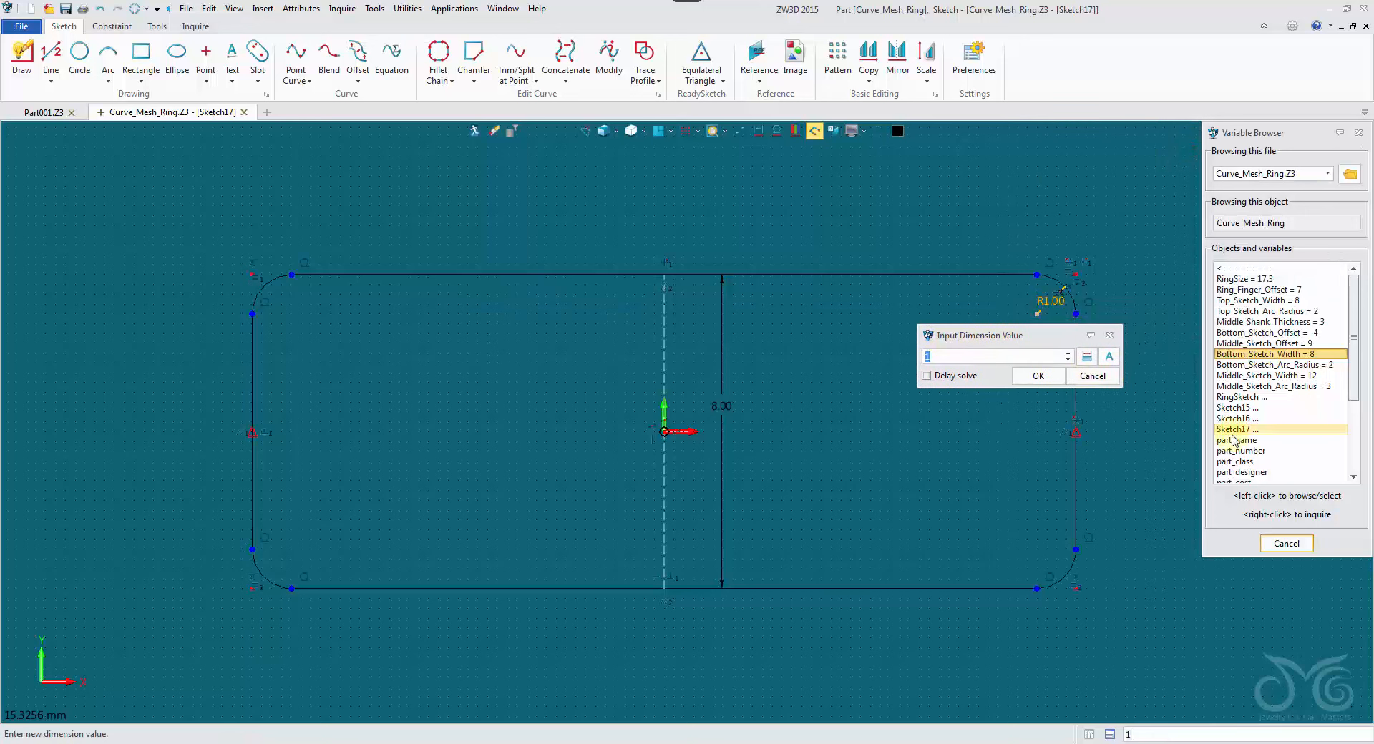
click(1270, 364)
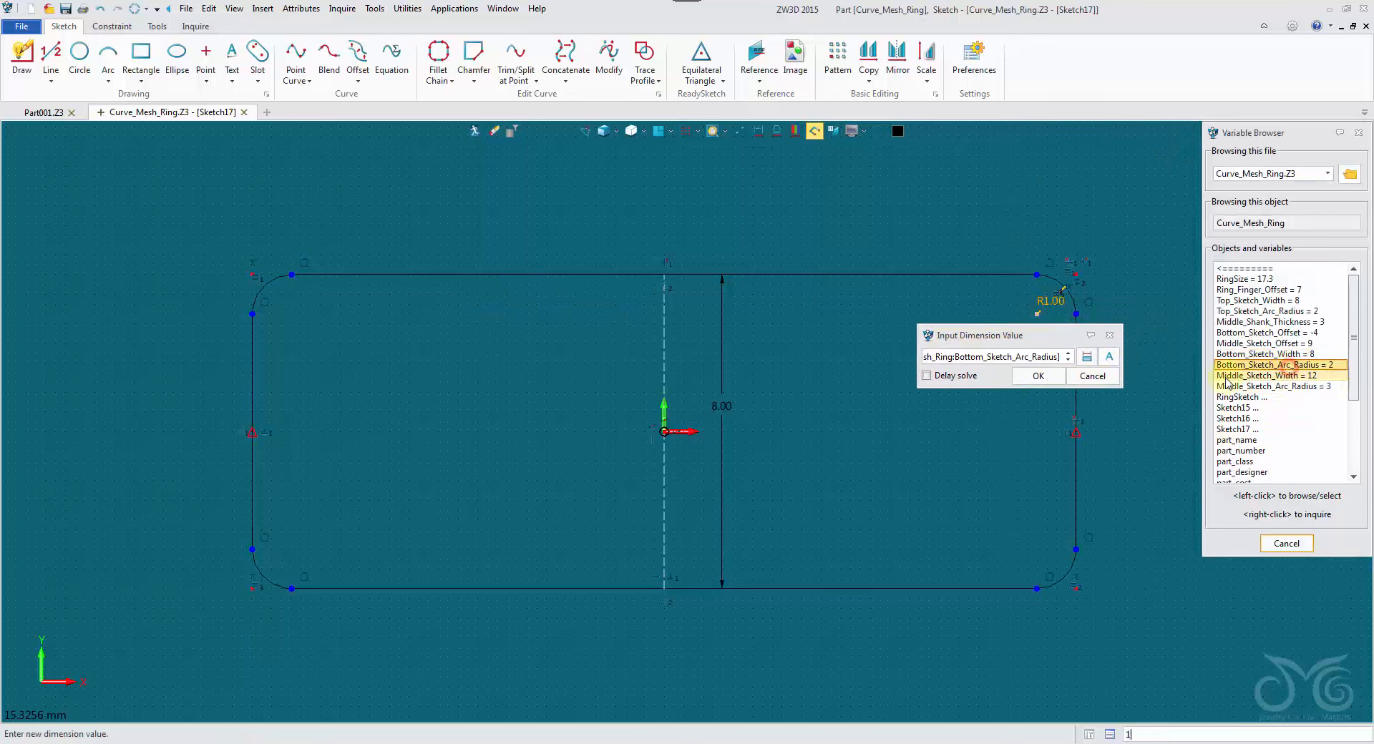
click(1038, 378)
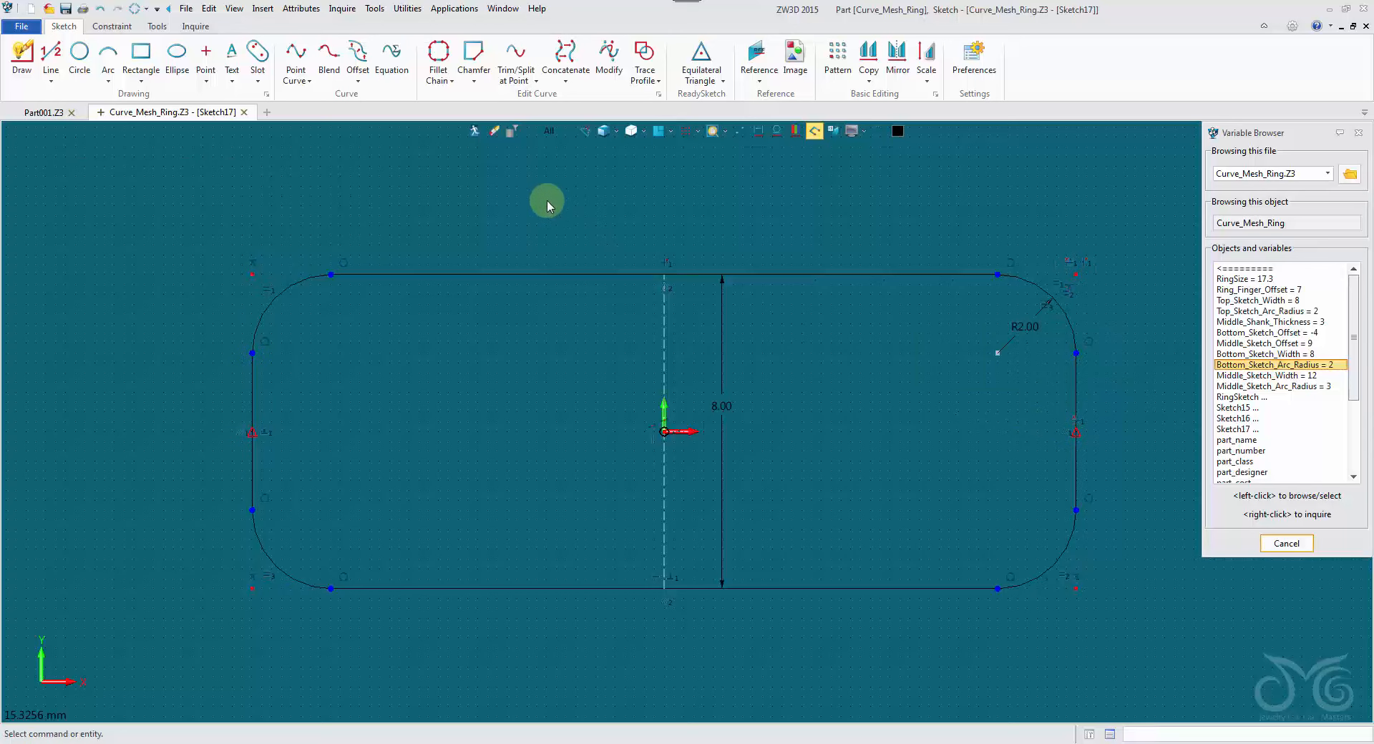
Exit the bottom profile sketch and, with the pick filter set to Sketch, open the middle profile sketch for editing
click(474, 132)
mouse_move(465, 129)
middle_down()
mouse_move(475, 208)
mouse_move(393, 355)
mouse_move(380, 419)
mouse_move(395, 303)
middle_up()
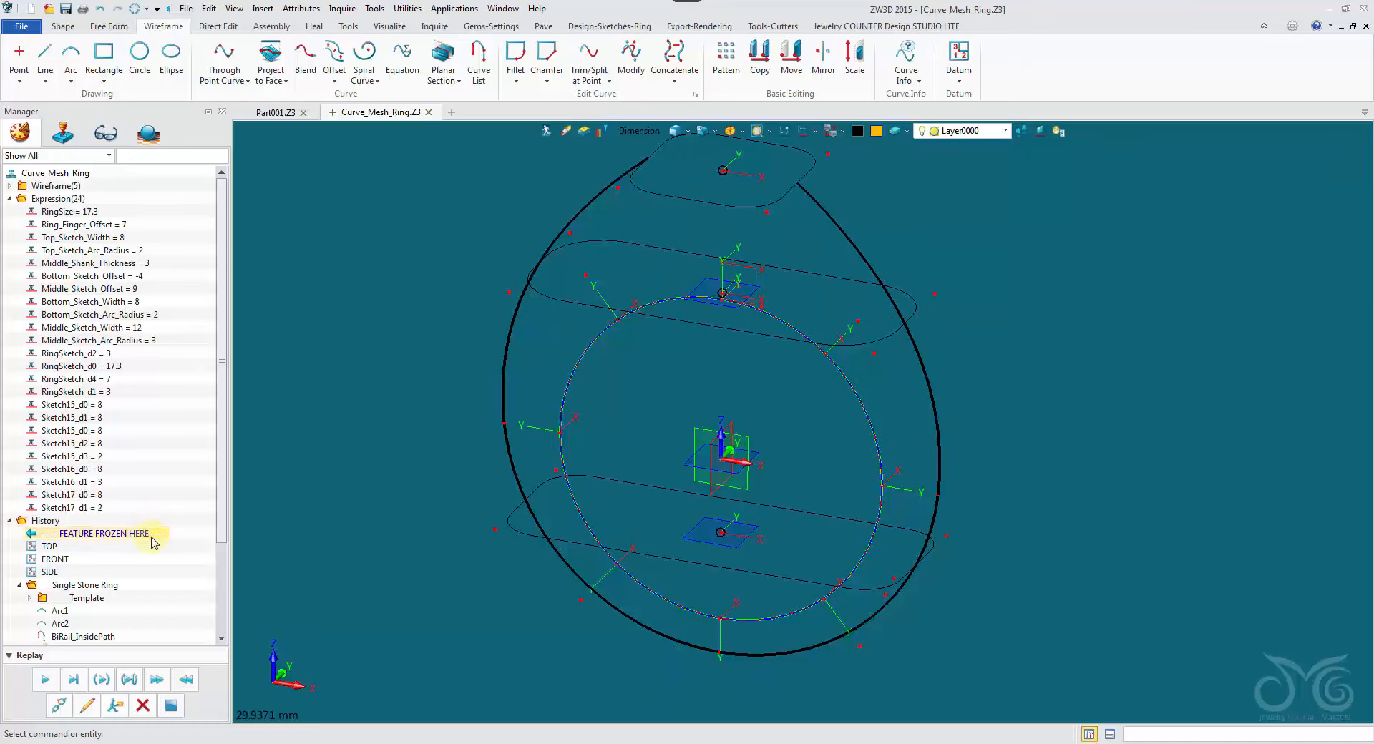
scroll(143, 373, down, 3)
scroll(125, 326, up, 3)
click(637, 132)
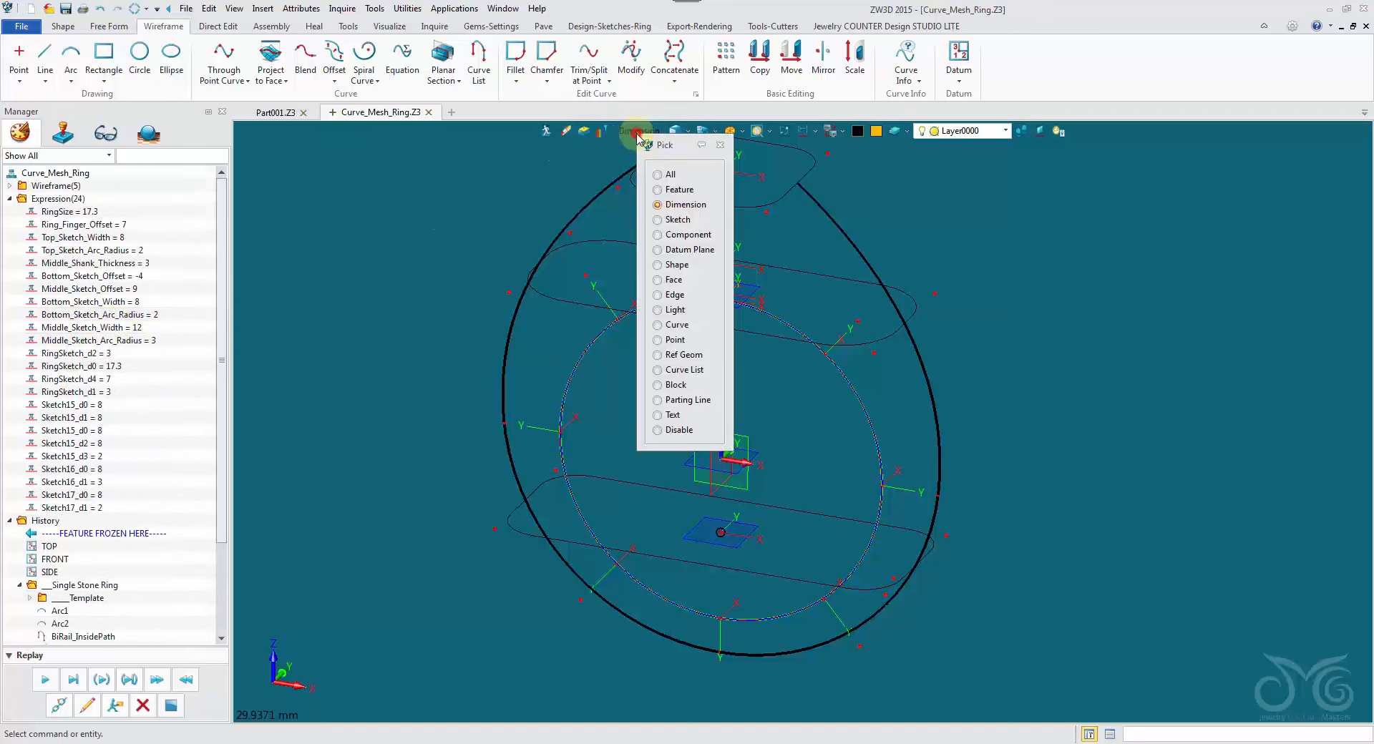
click(684, 206)
double_click(680, 316)
click(740, 132)
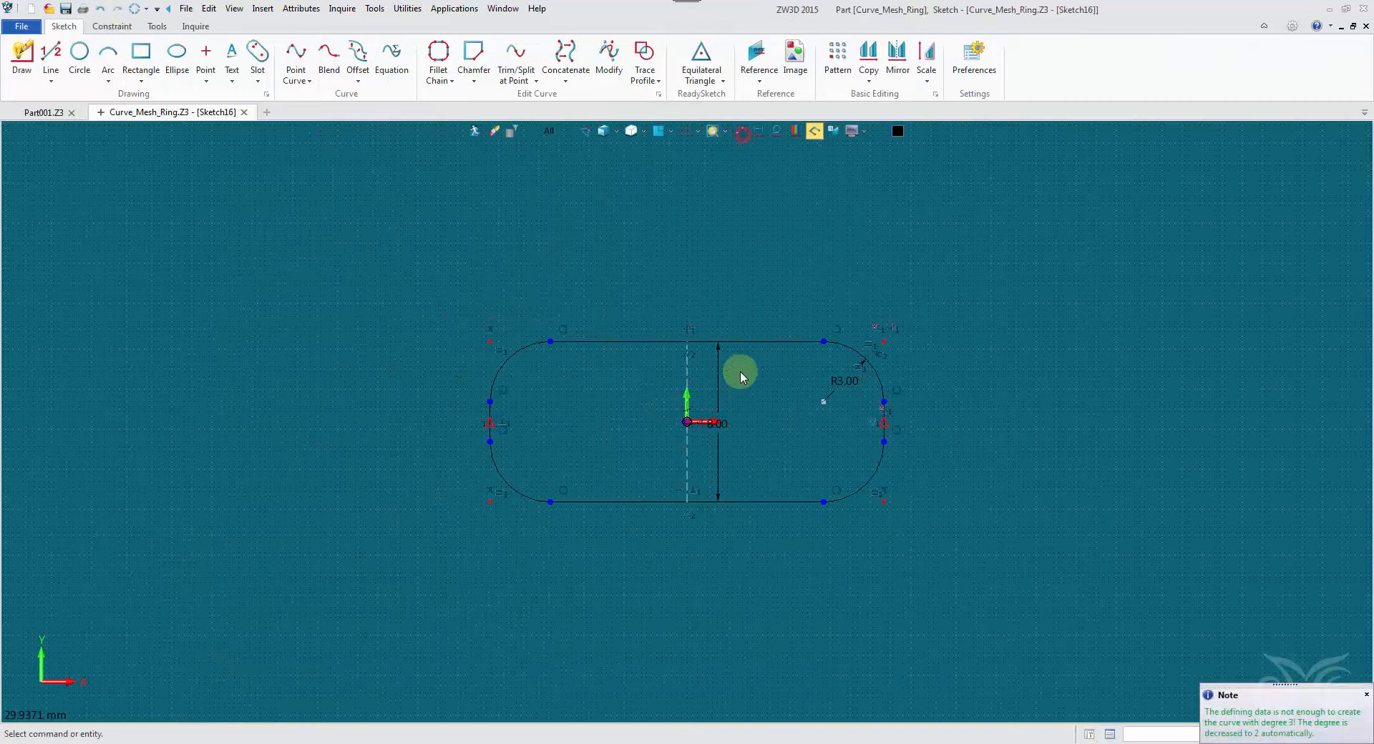
Relink the middle profile's vertical width dimension to the variable Middle_Sketch_Width
scroll(741, 408, up, 5)
click(680, 370)
double_click(679, 367)
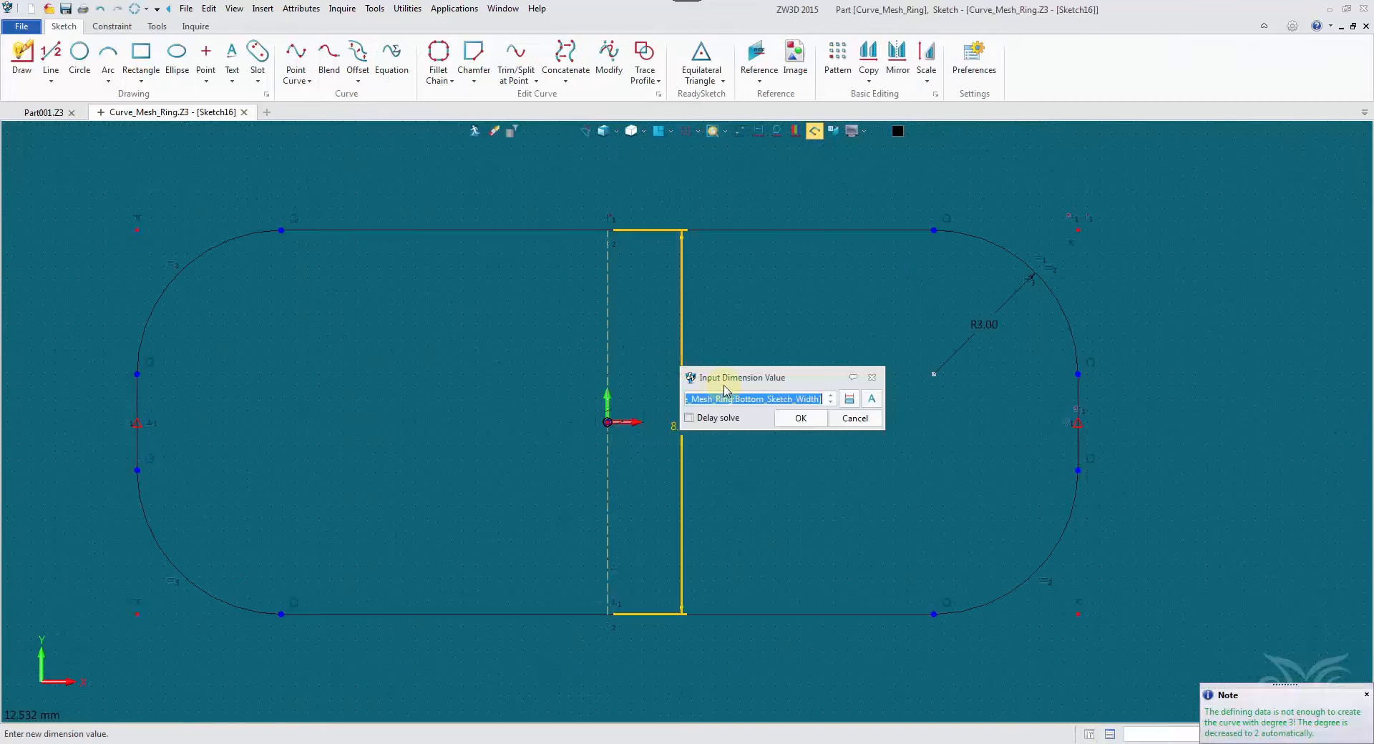
click(872, 401)
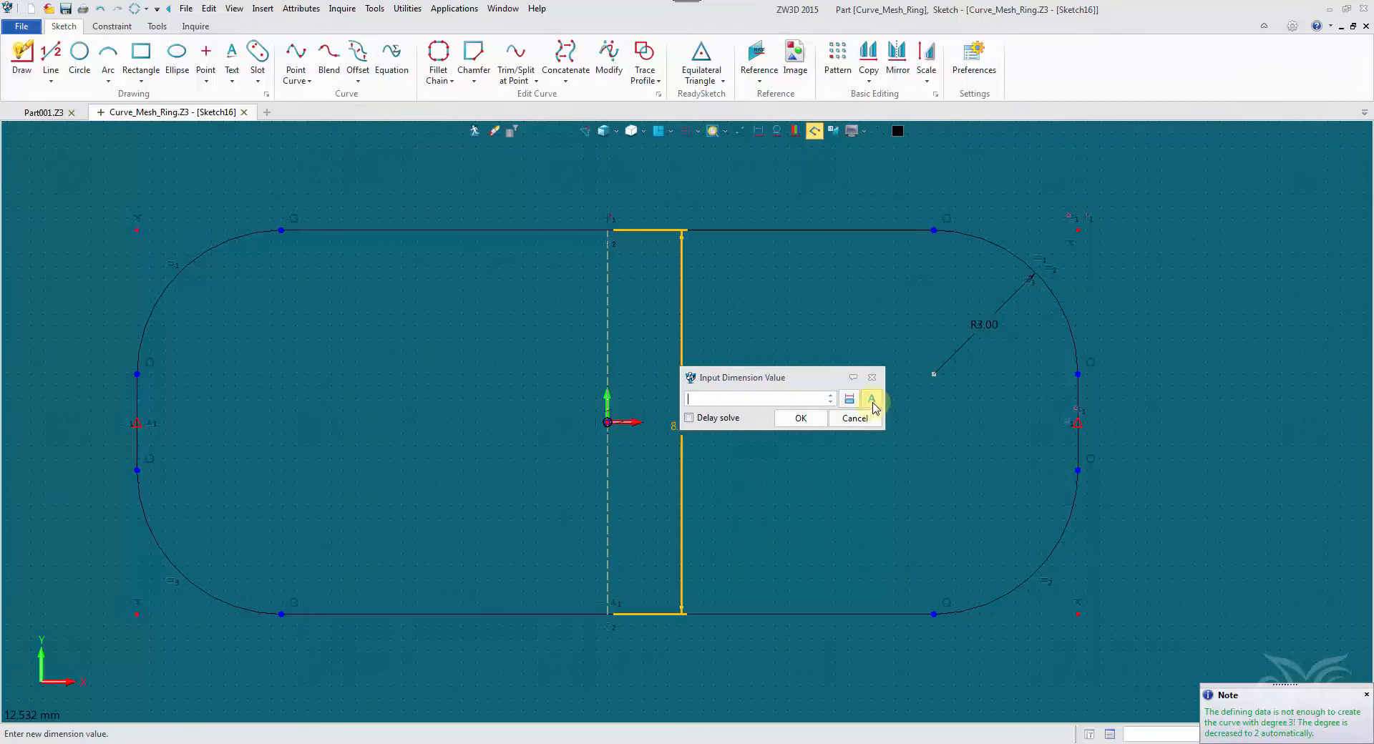
click(1241, 270)
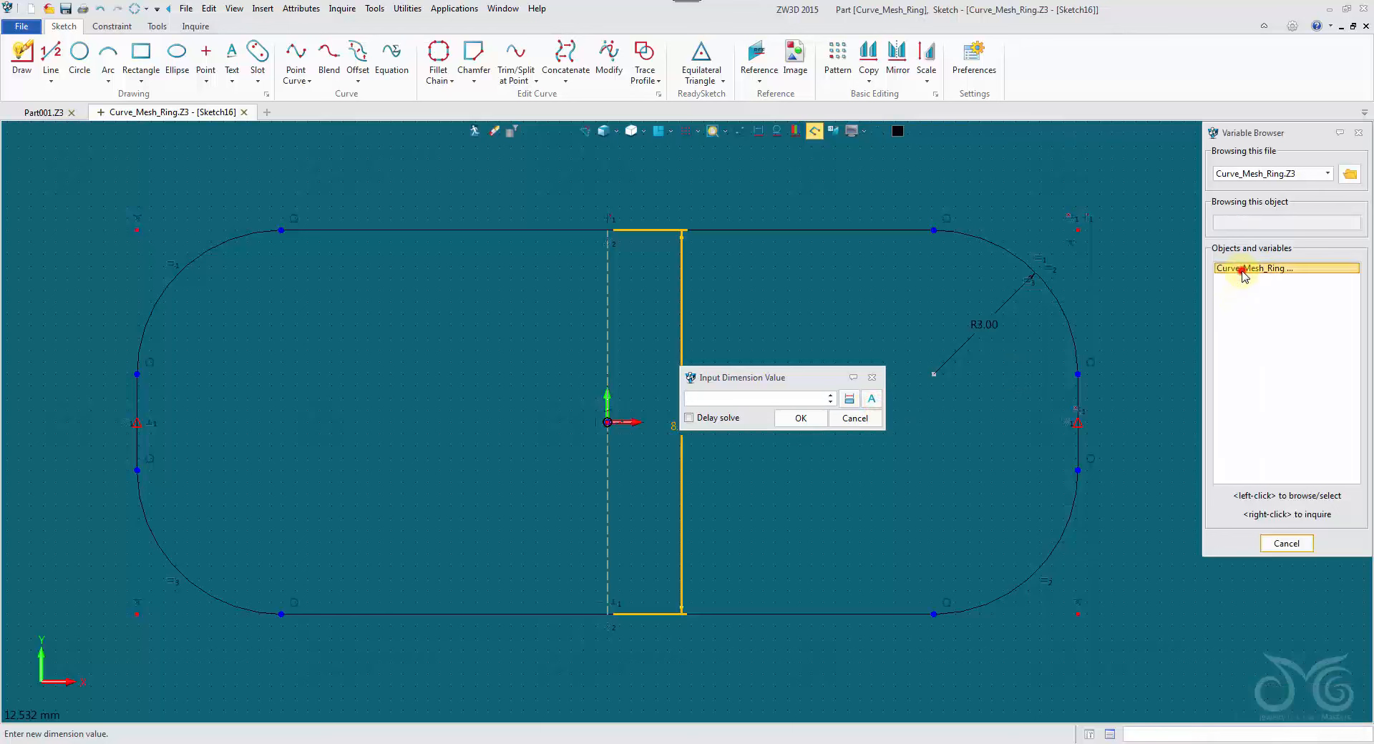
click(1244, 270)
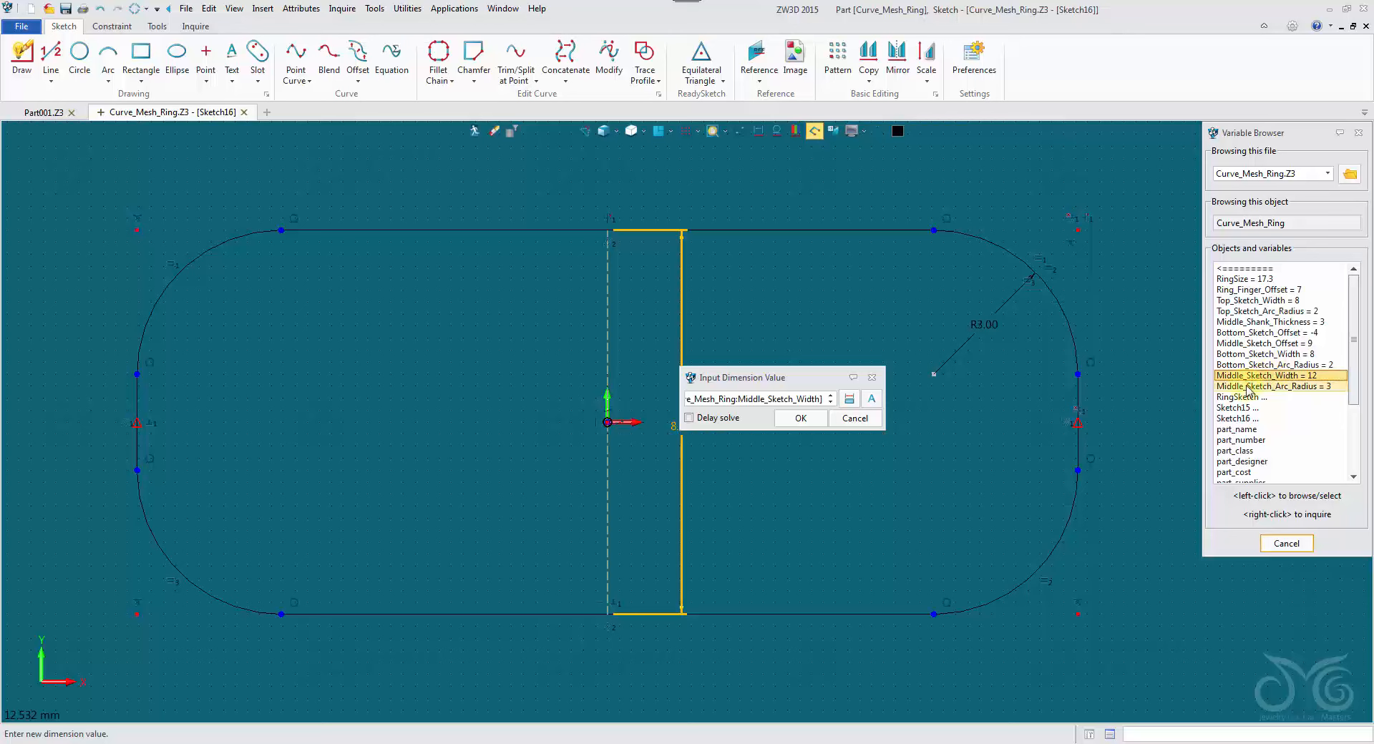
click(801, 419)
scroll(806, 423, down, 2)
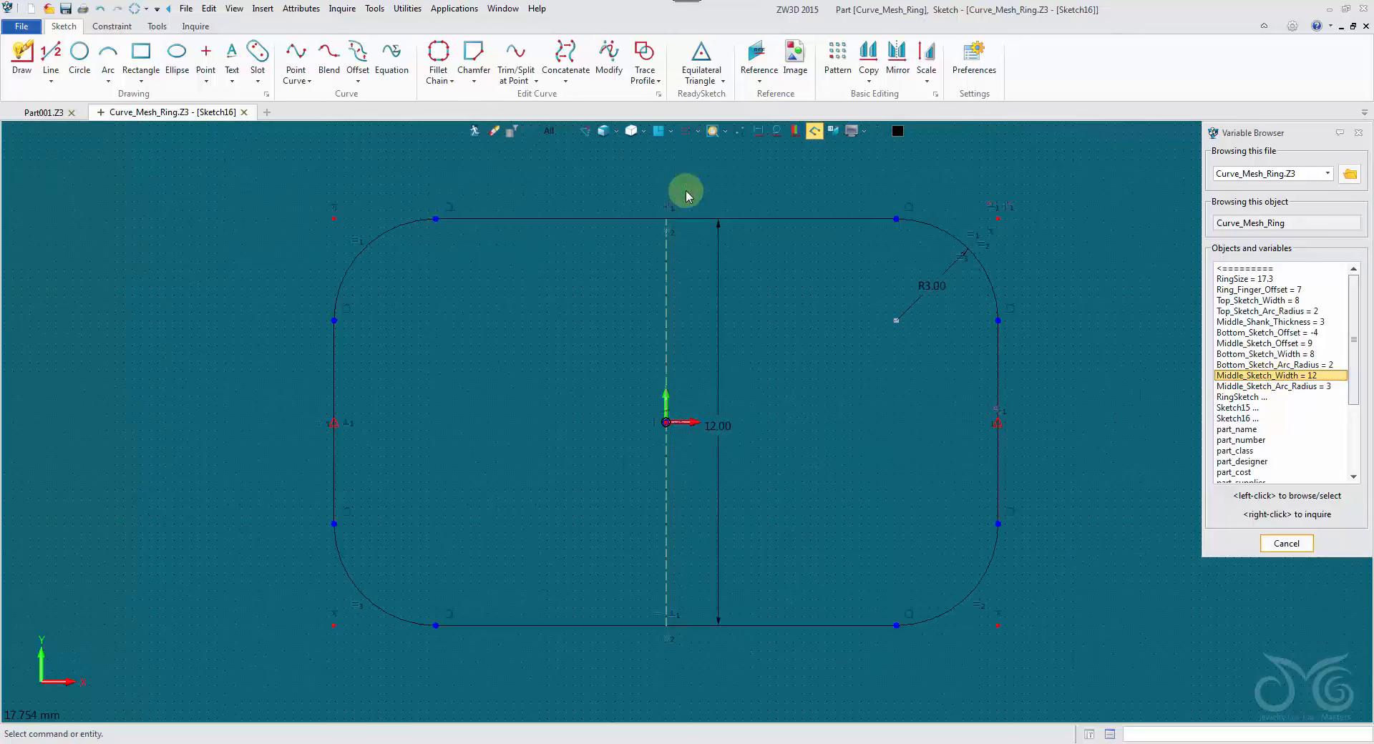
Exit the middle profile sketch and insert a new sketch on the vertical YZ datum plane through the origin
click(471, 132)
mouse_move(418, 252)
middle_down()
mouse_move(381, 245)
mouse_move(386, 271)
middle_up()
mouse_move(386, 270)
right_down()
mouse_move(402, 293)
mouse_move(353, 315)
mouse_move(363, 337)
mouse_move(379, 336)
right_up()
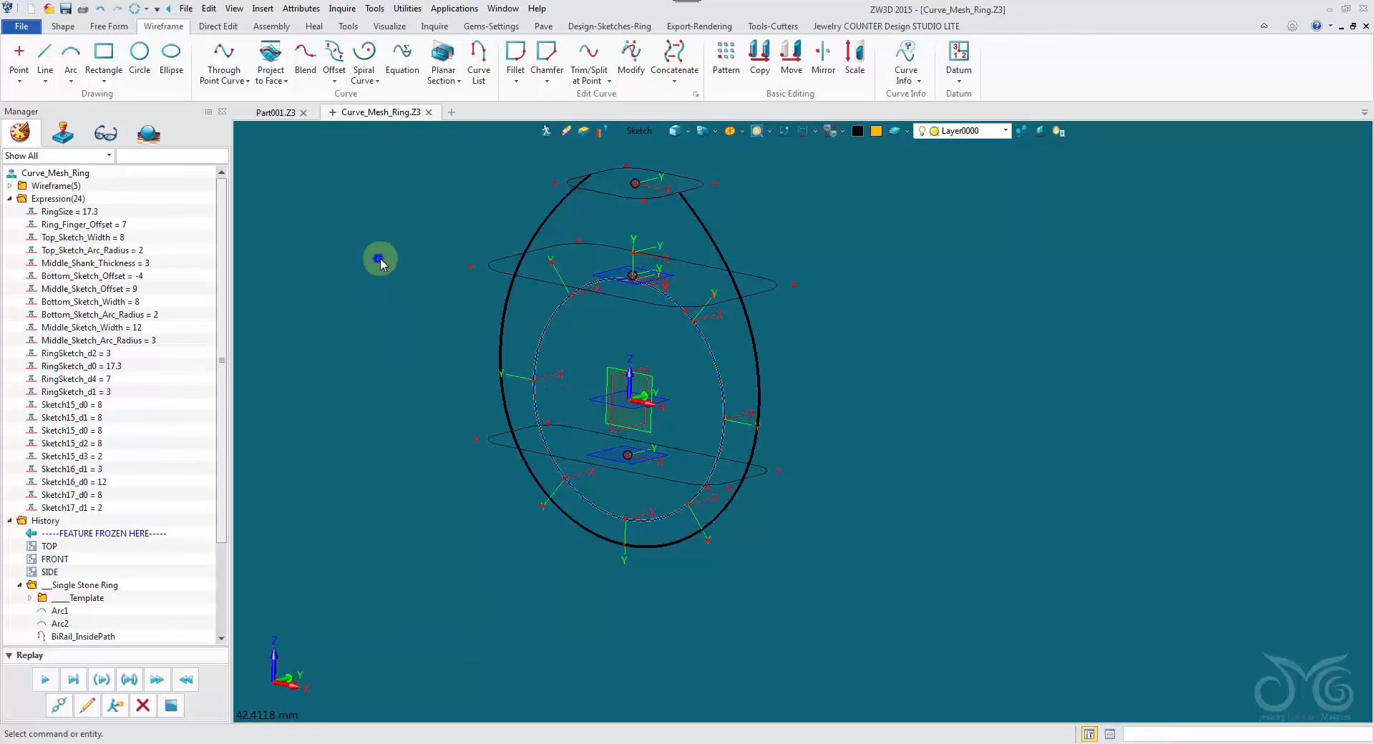
right_click(379, 262)
click(459, 340)
click(614, 428)
click(17, 161)
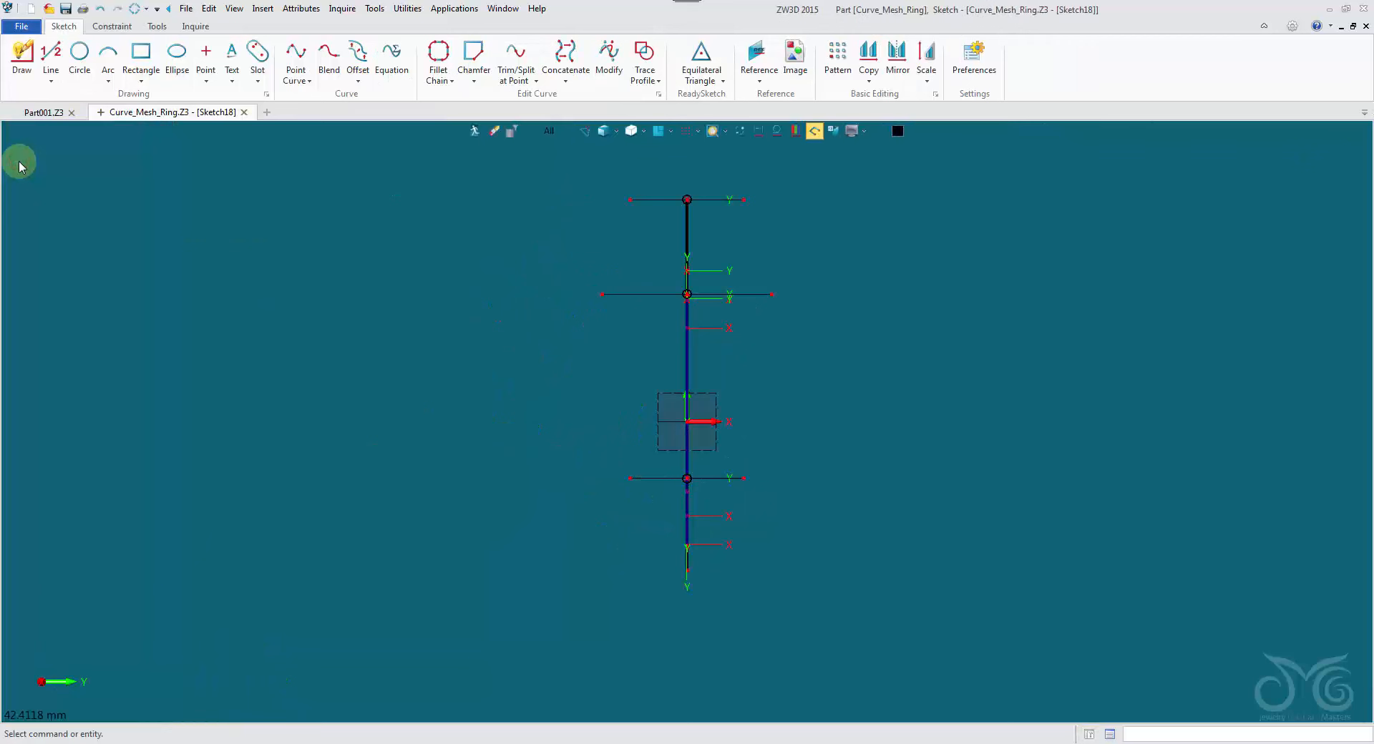
Add construction reference points where the three profile sketches intersect the sketch plane, and hide the part geometry outside the sketch
right_click(501, 206)
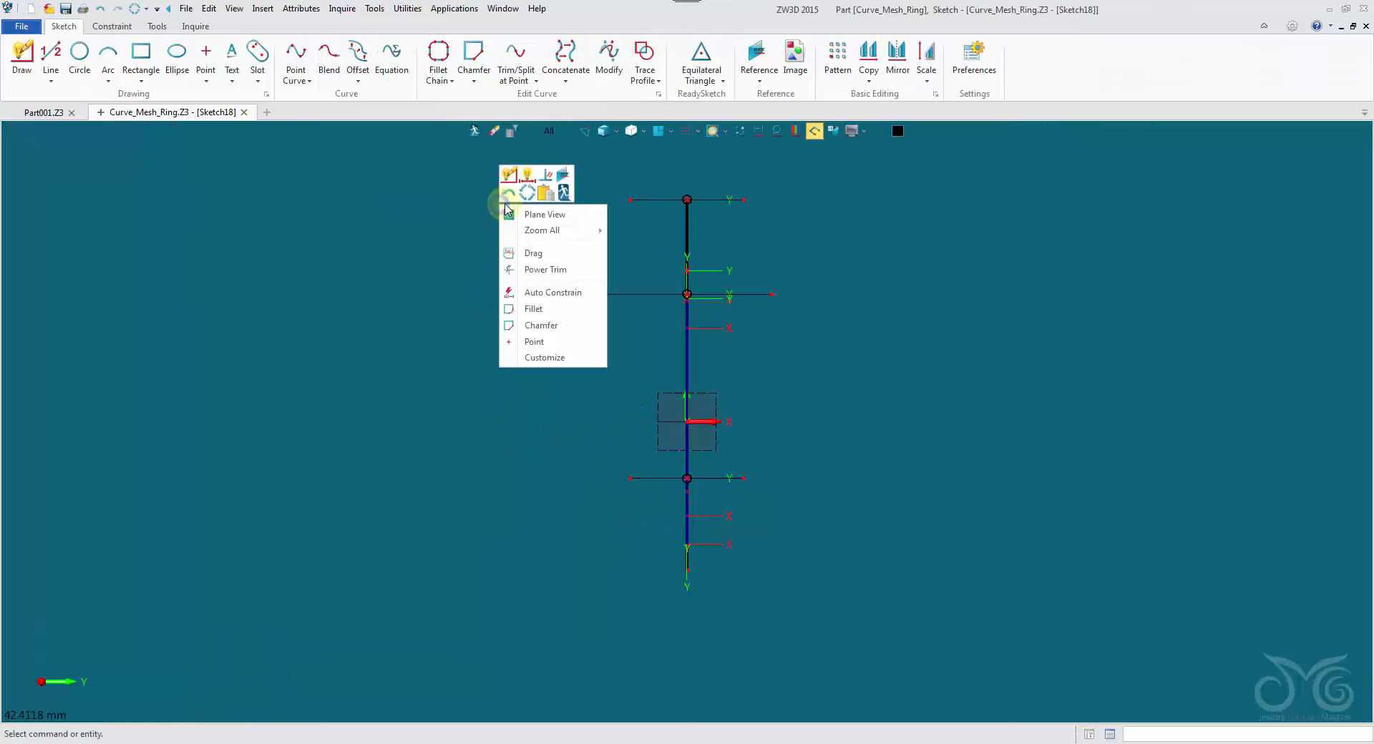
click(565, 176)
mouse_move(573, 184)
right_down()
mouse_move(558, 196)
mouse_move(615, 201)
right_up()
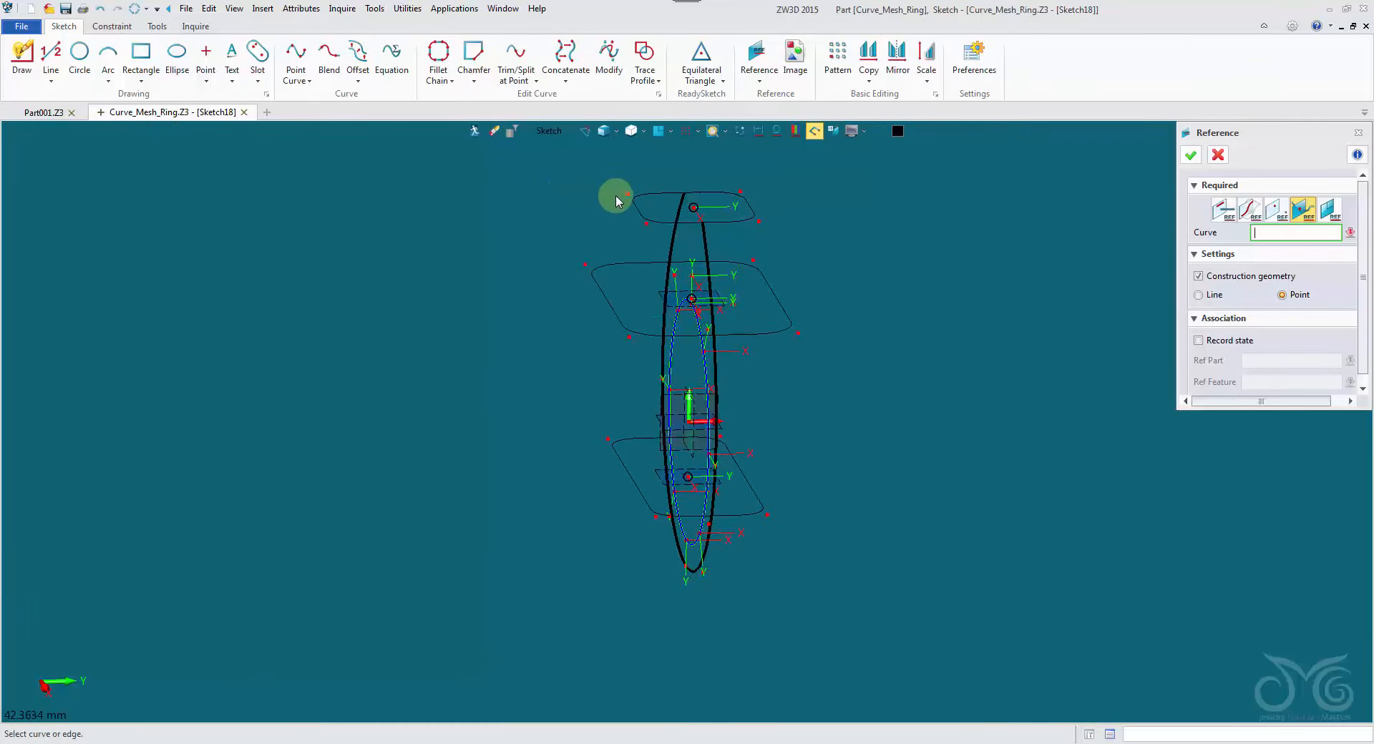
click(629, 206)
click(613, 306)
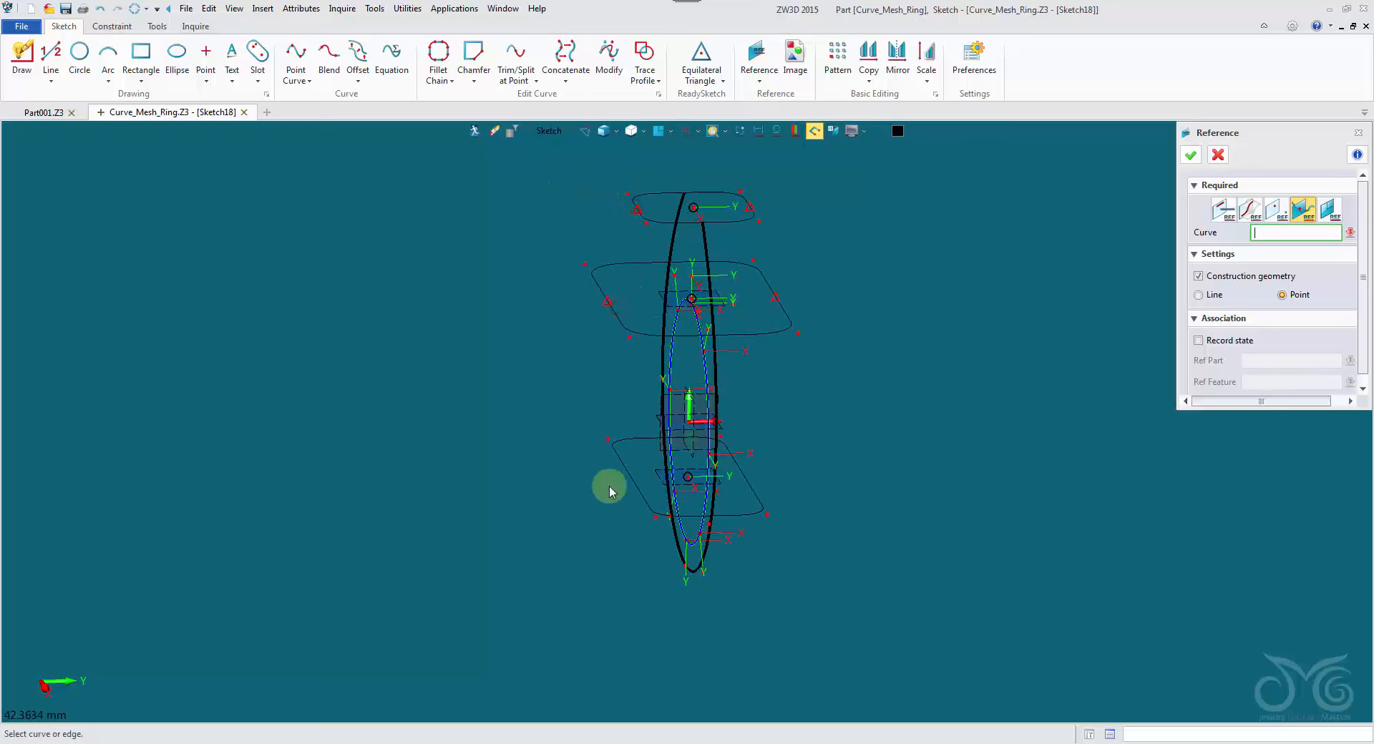
click(610, 490)
right_drag(794, 408, 1171, 150)
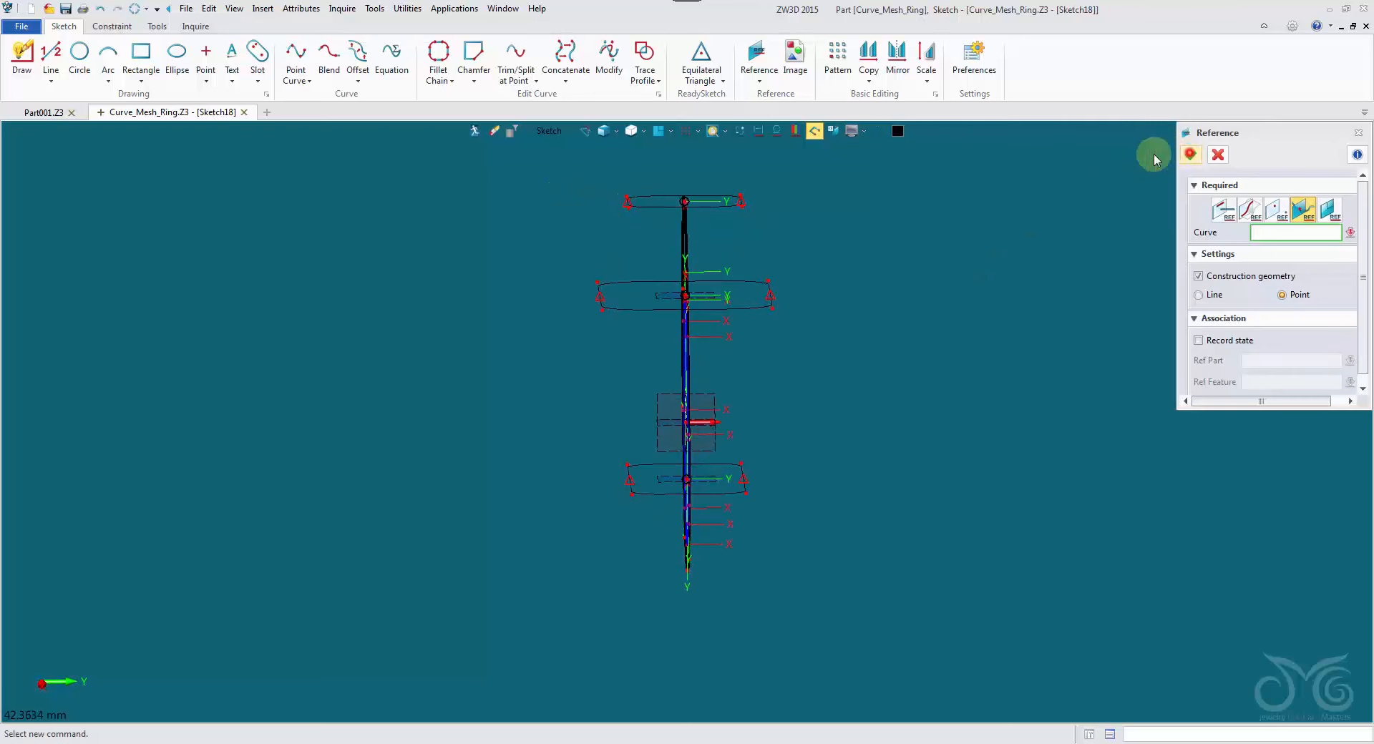
click(740, 131)
click(657, 131)
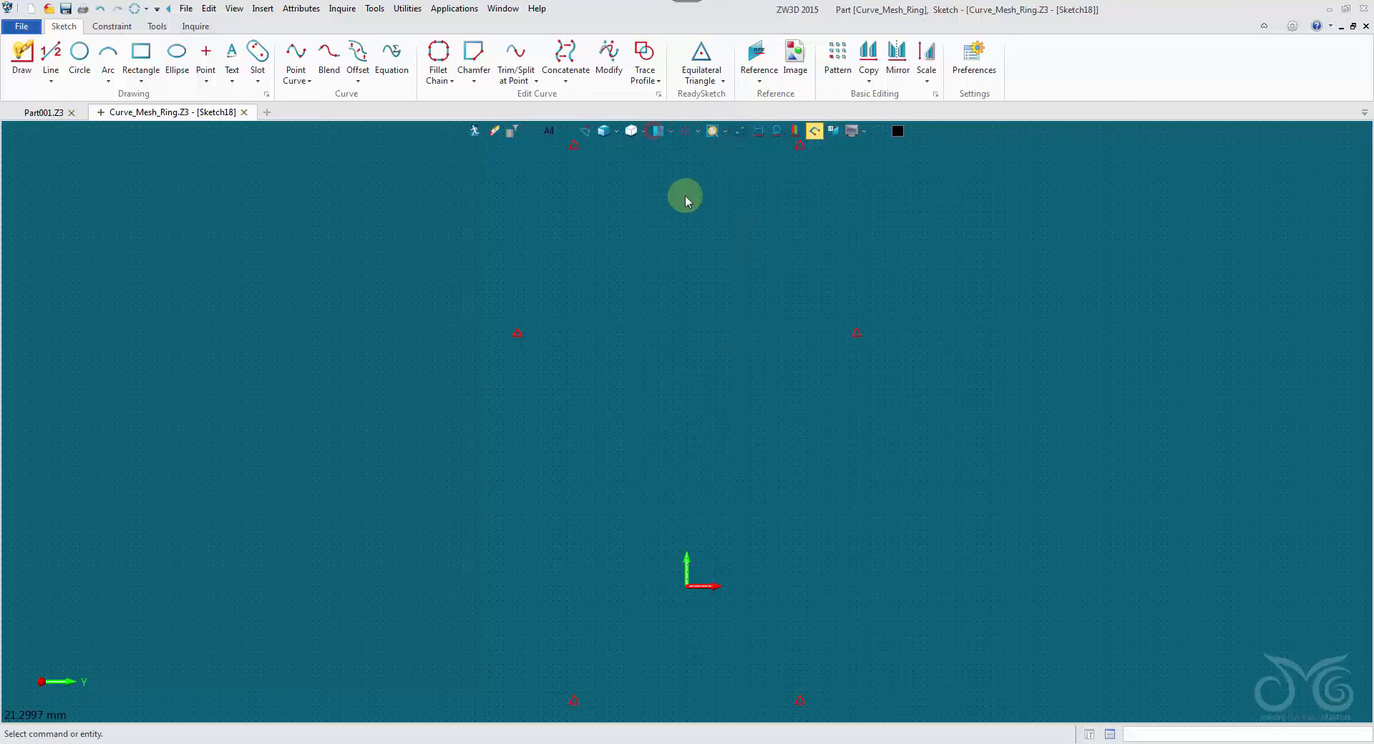
Draw an open degree 3 point curve through the three reference points on the negative Y side, from top to bottom
middle_drag(687, 208, 582, 230)
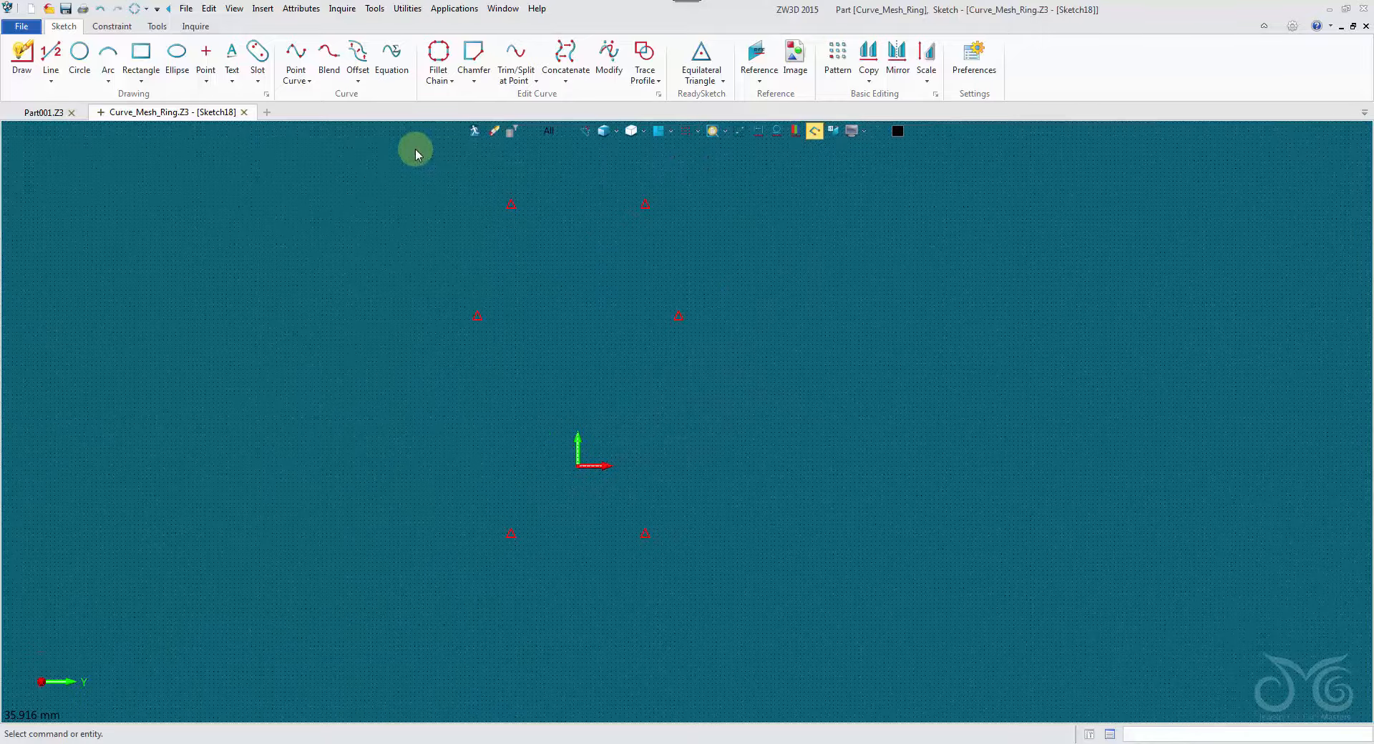
click(296, 58)
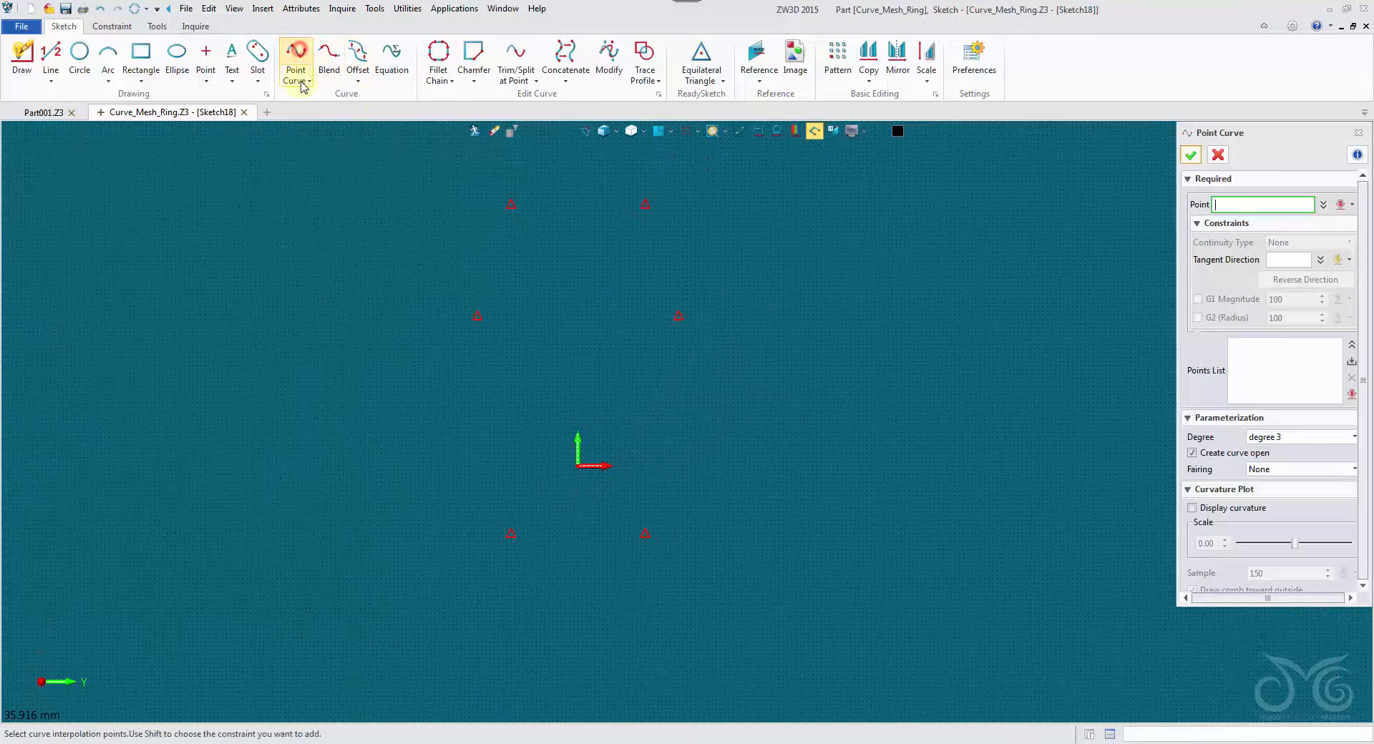
click(511, 204)
click(477, 315)
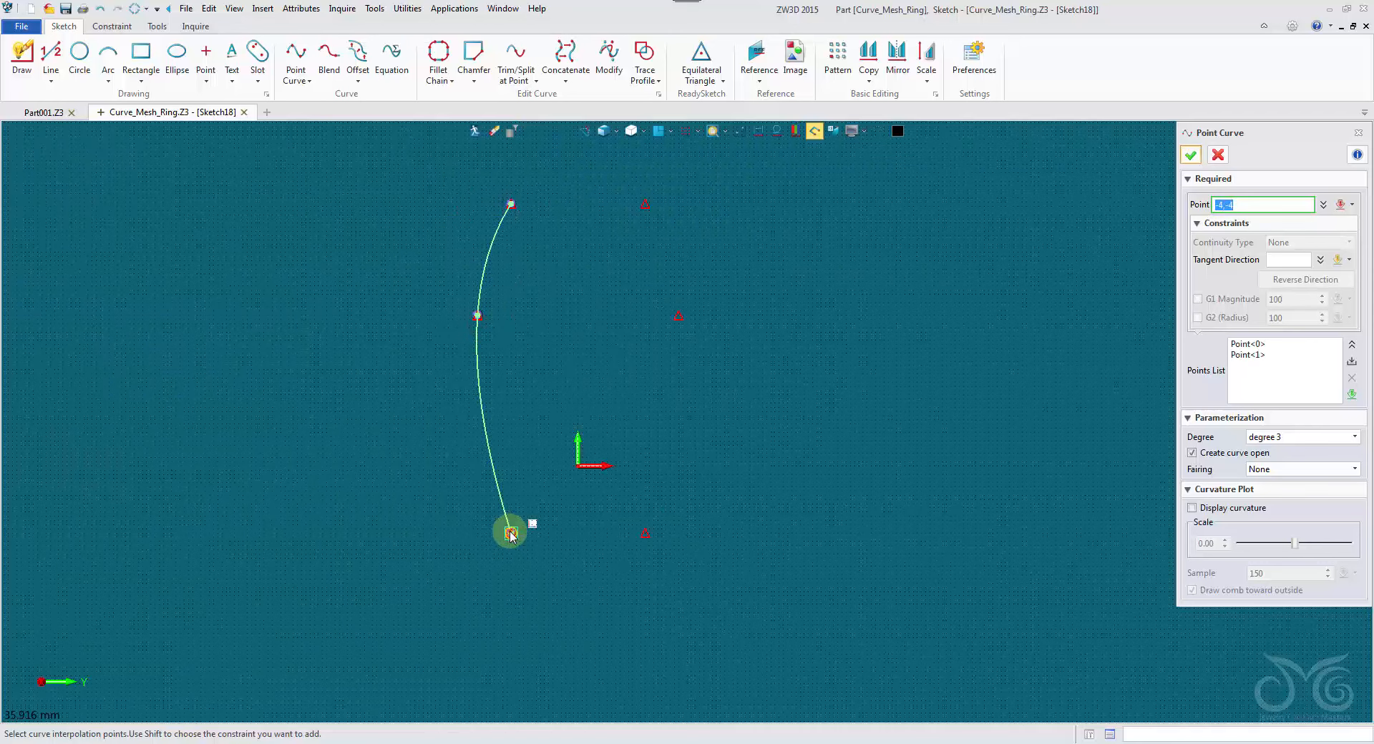
click(510, 533)
middle_click(580, 250)
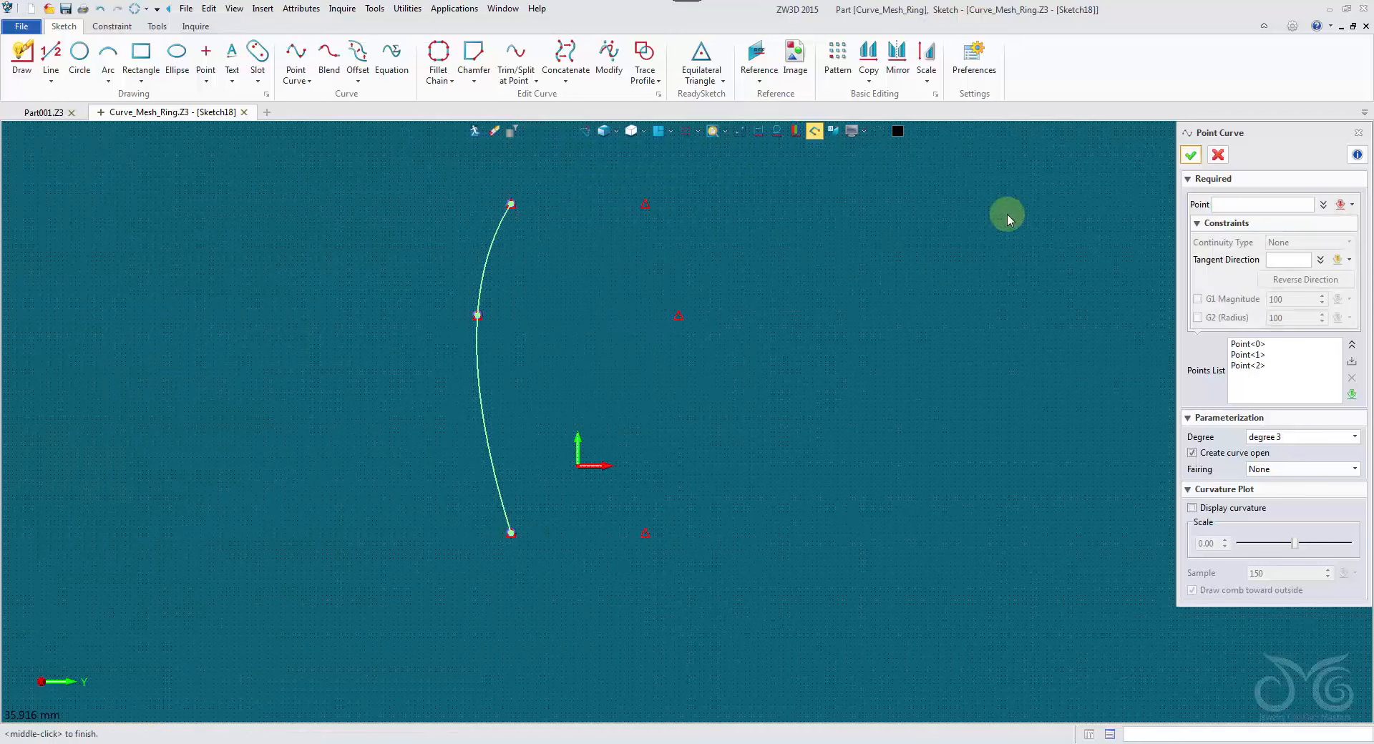
scroll(965, 203, up, 1)
middle_click(964, 203)
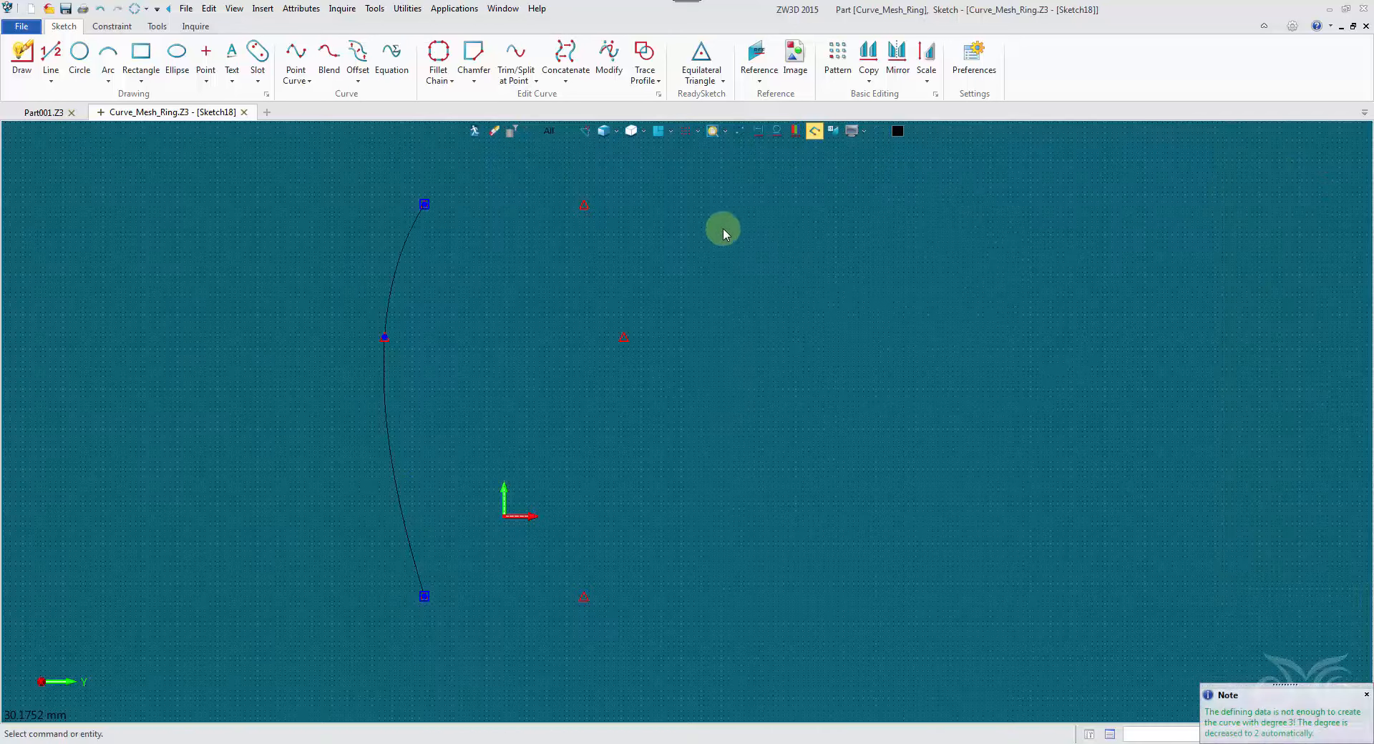
Draw an open degree 3 point curve through the three reference points on the positive Y side, and exit the sketch with the part geometry shown
middle_click(656, 236)
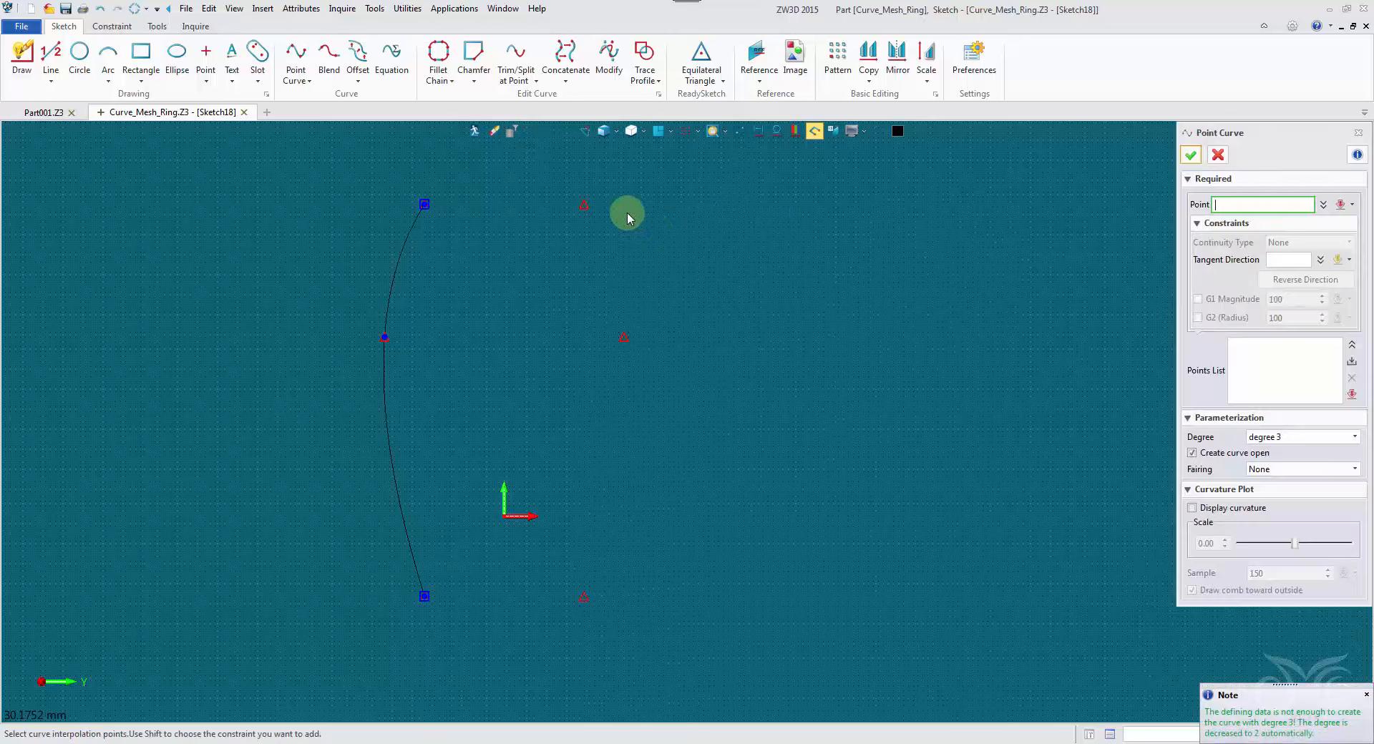
click(623, 337)
click(584, 596)
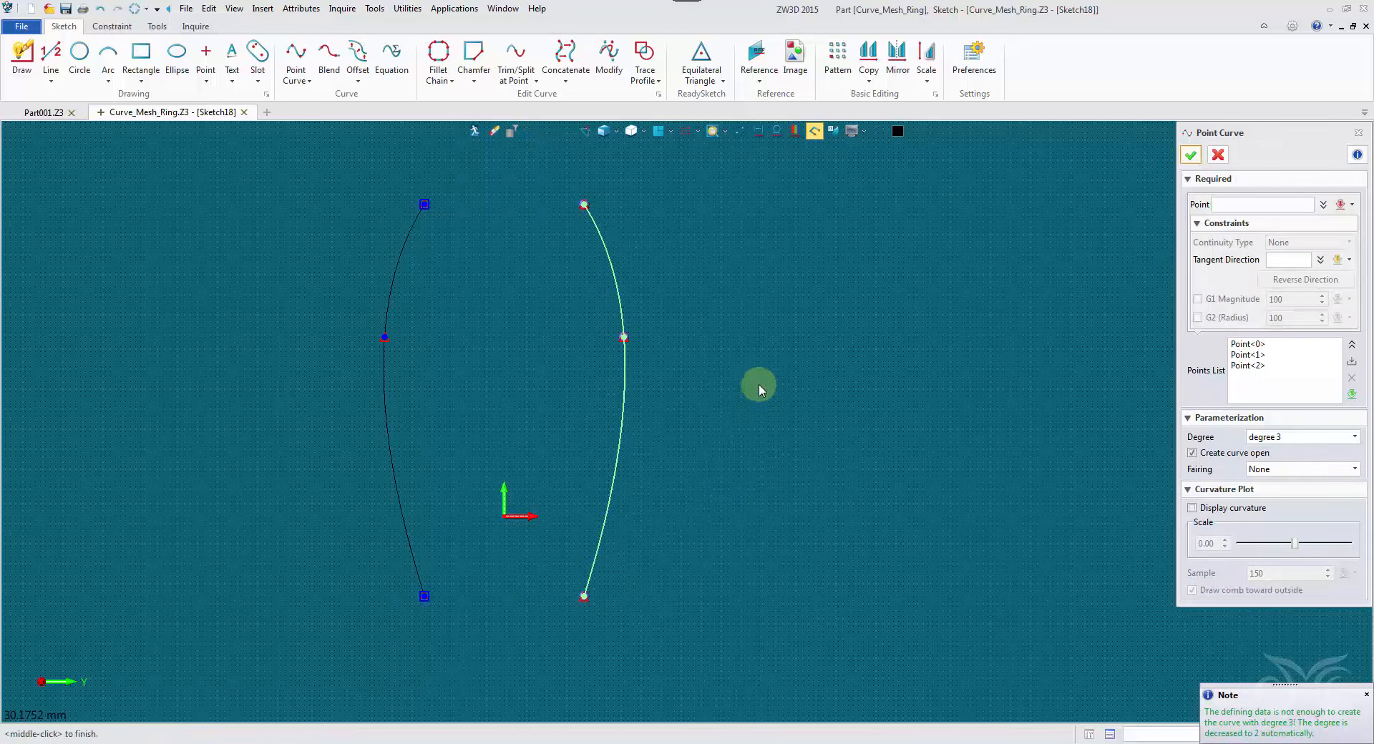
middle_click(760, 390)
click(742, 131)
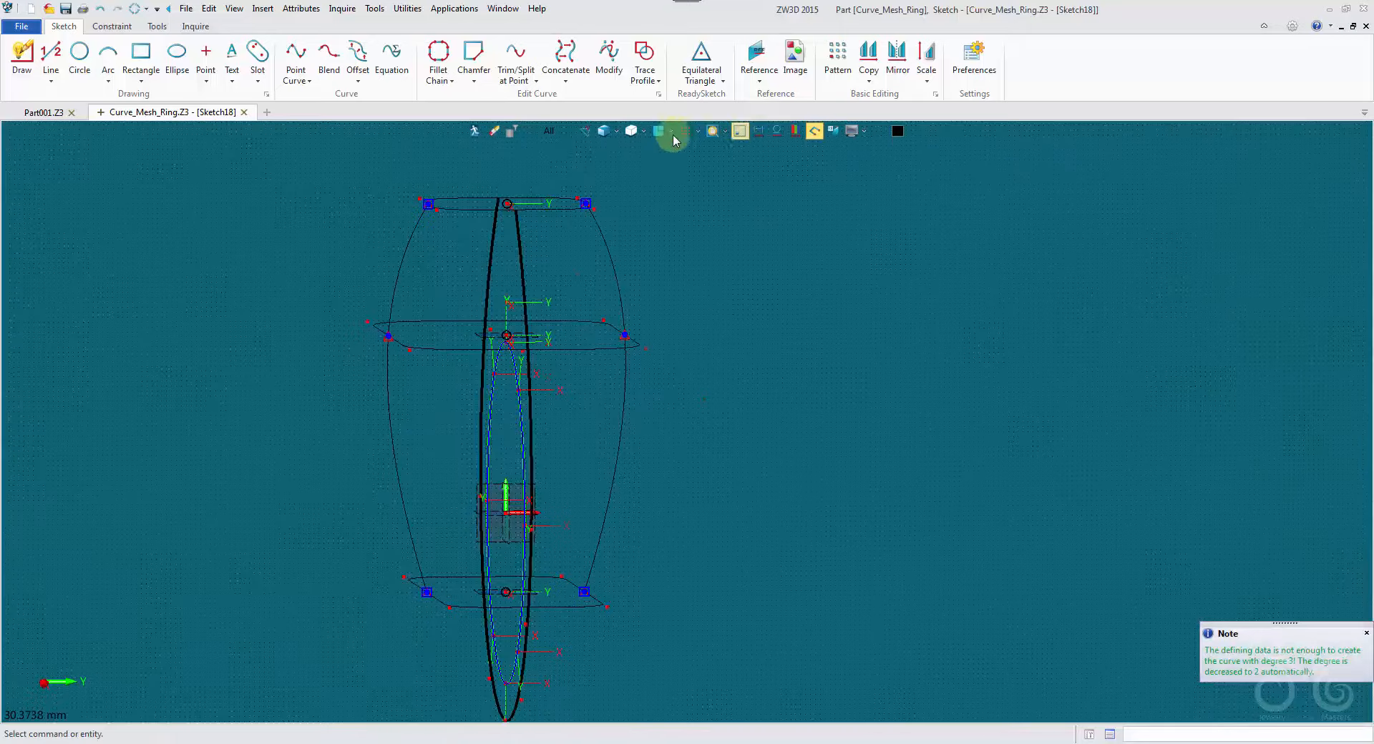
click(476, 131)
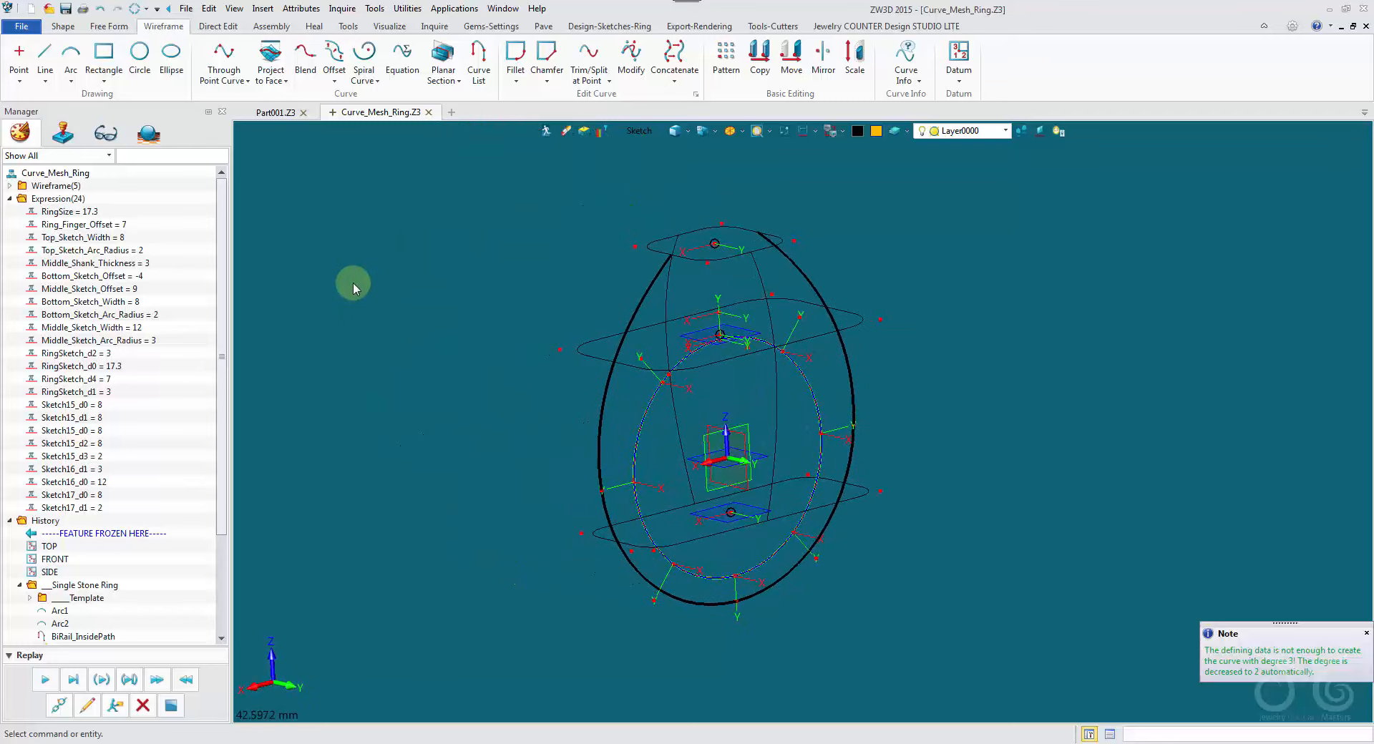
Clear the six Control_ entries from the part attributes' driving parameters, keeping only RingSize
click(9, 199)
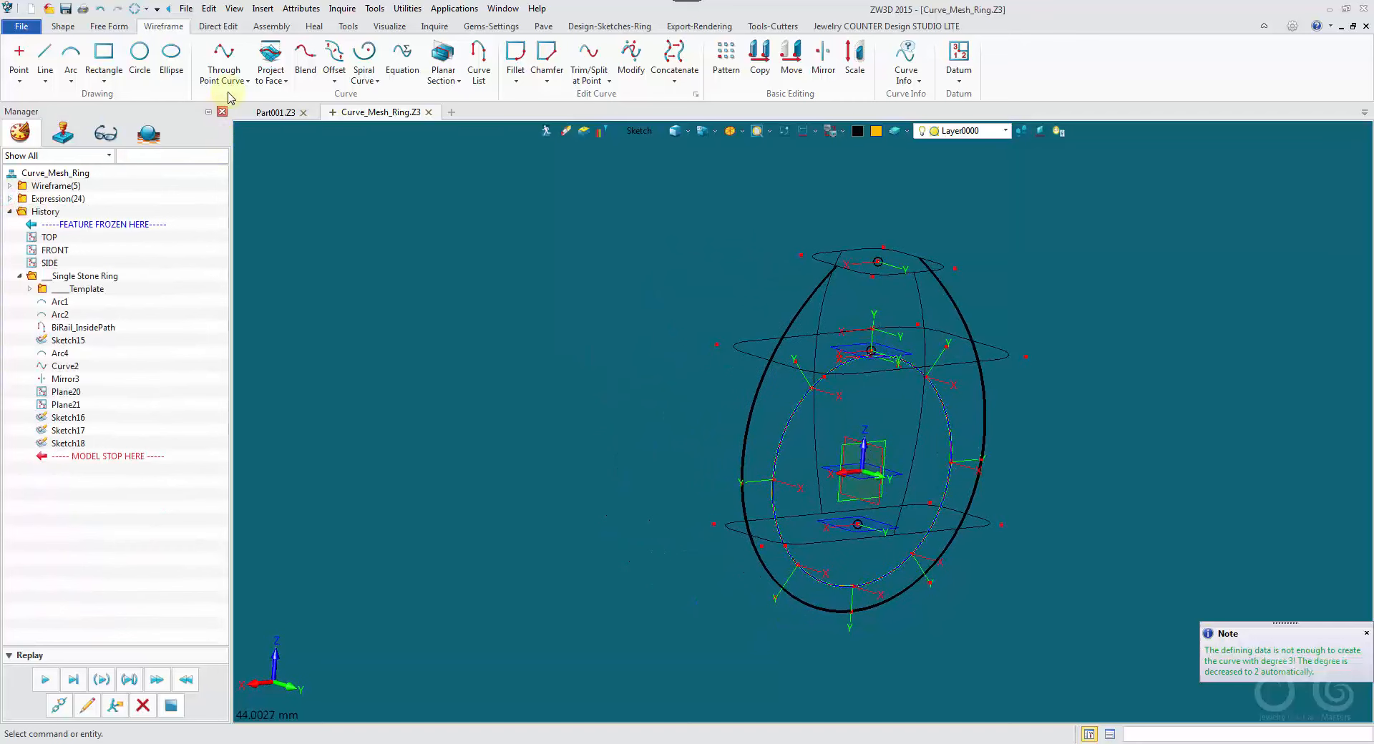
click(299, 8)
click(306, 23)
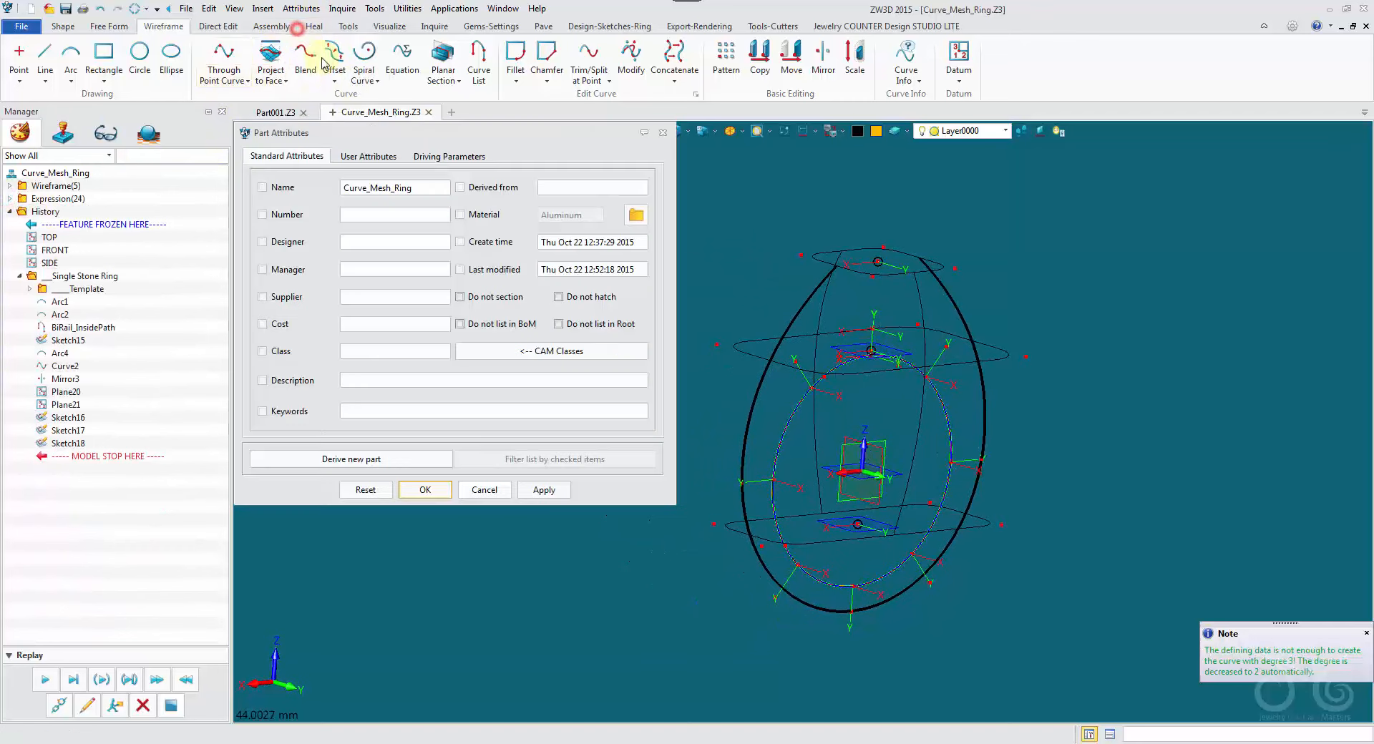
click(422, 156)
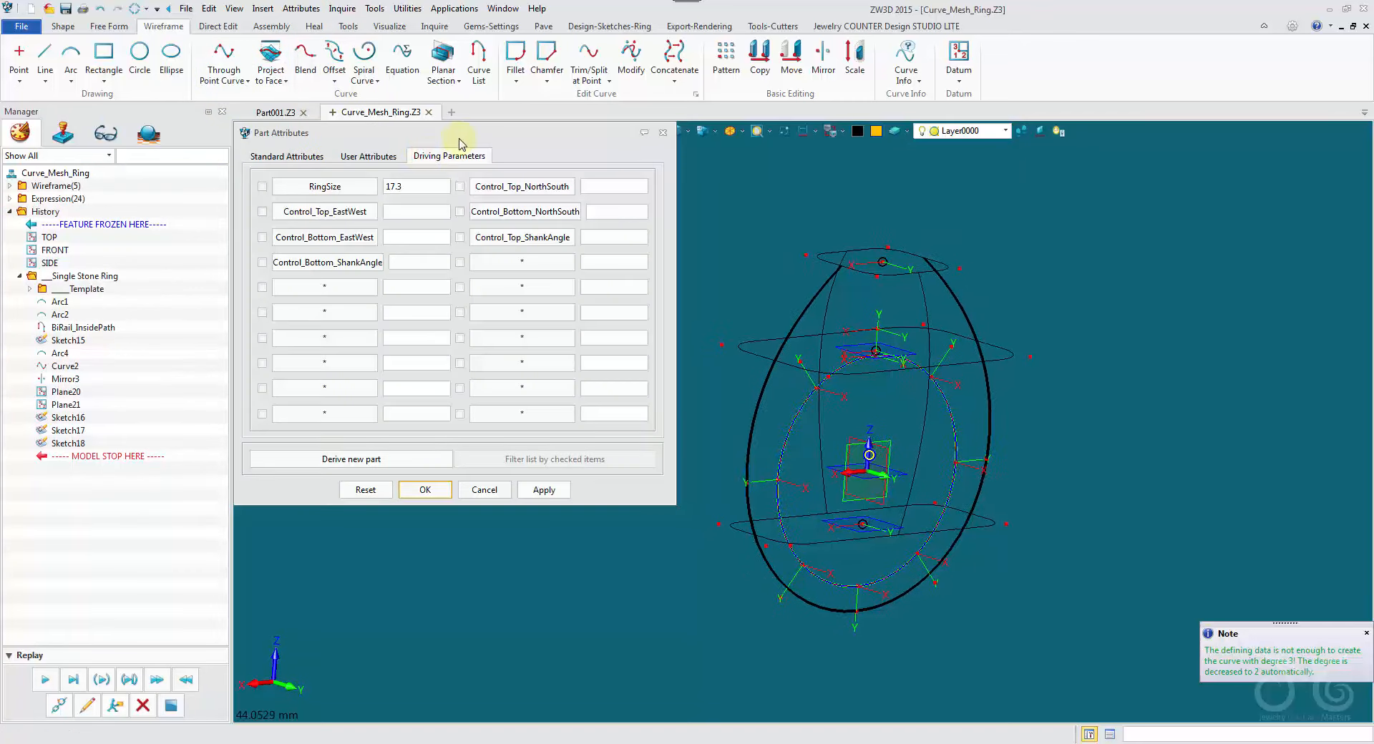
click(330, 247)
middle_click(330, 245)
click(332, 233)
middle_click(332, 231)
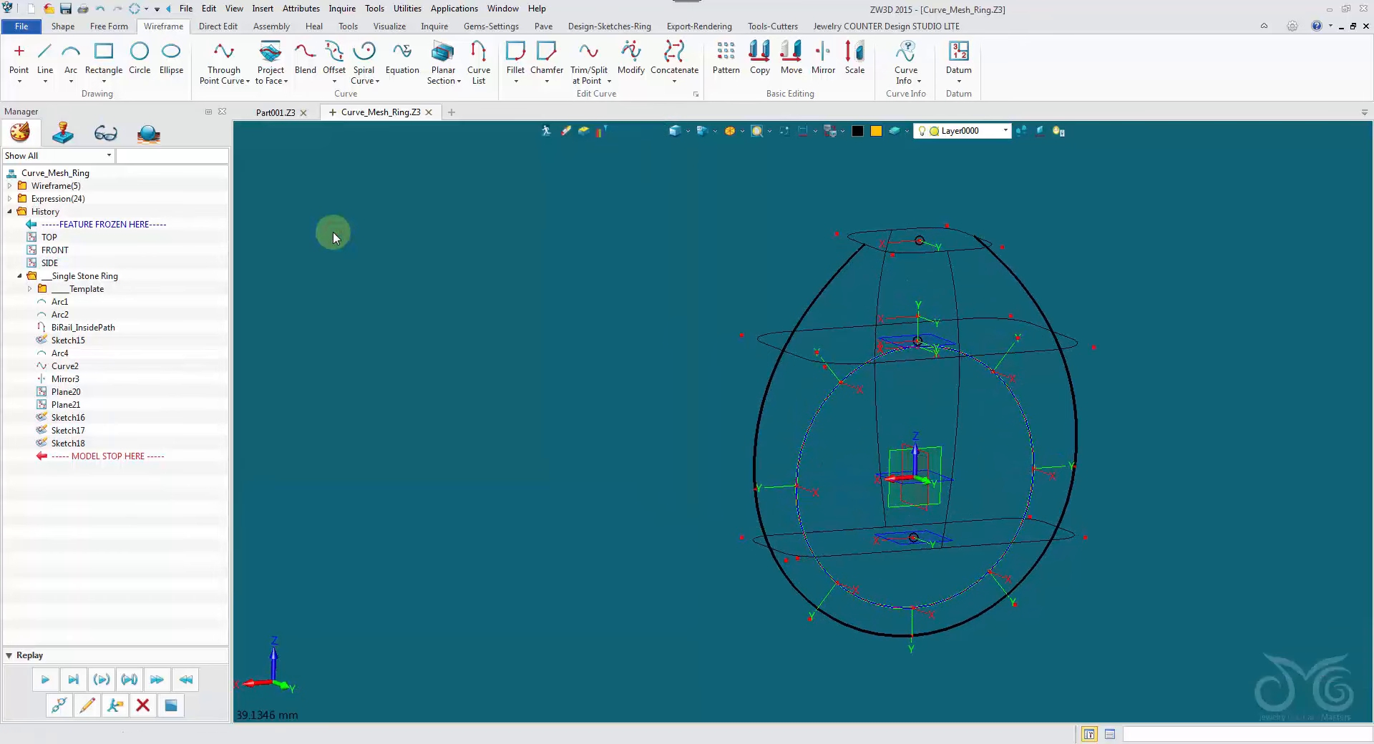
click(339, 223)
middle_click(343, 221)
click(507, 244)
middle_click(506, 245)
click(515, 216)
middle_click(515, 216)
click(522, 192)
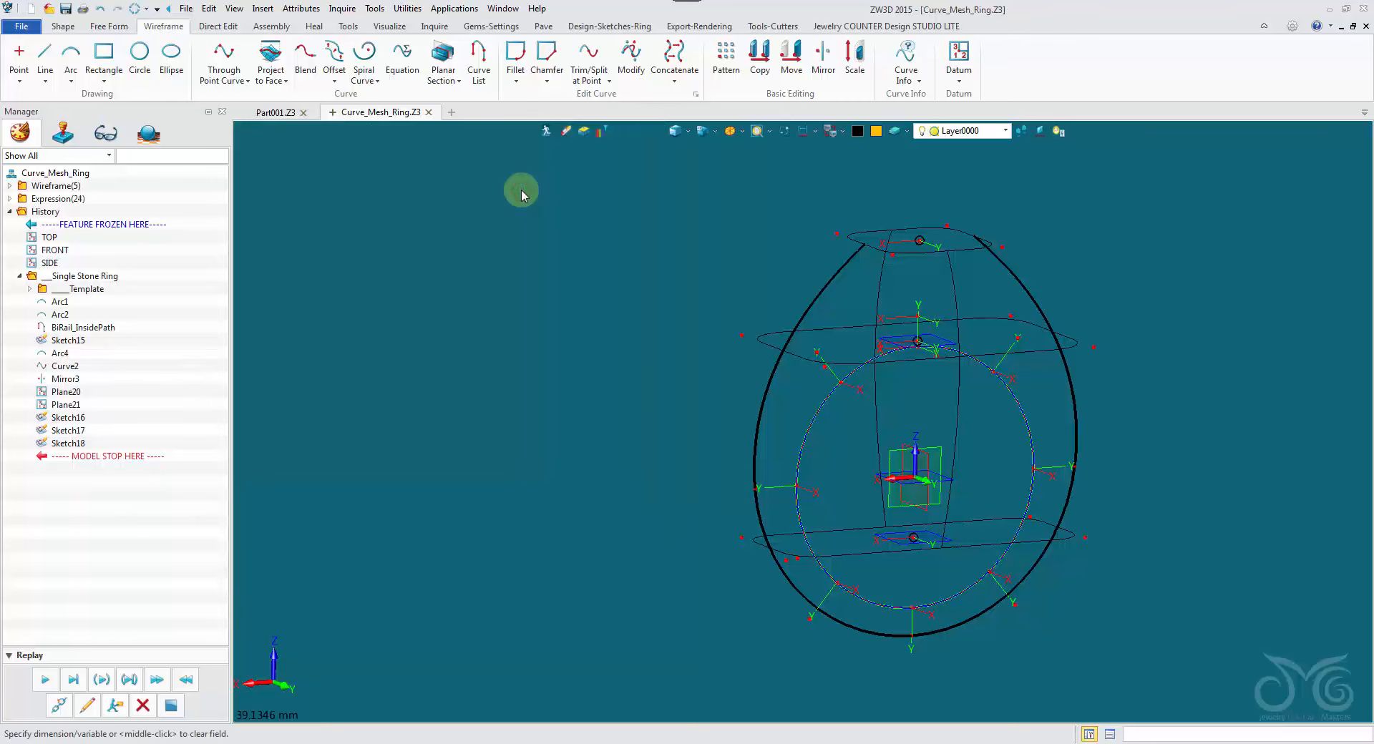
click(492, 189)
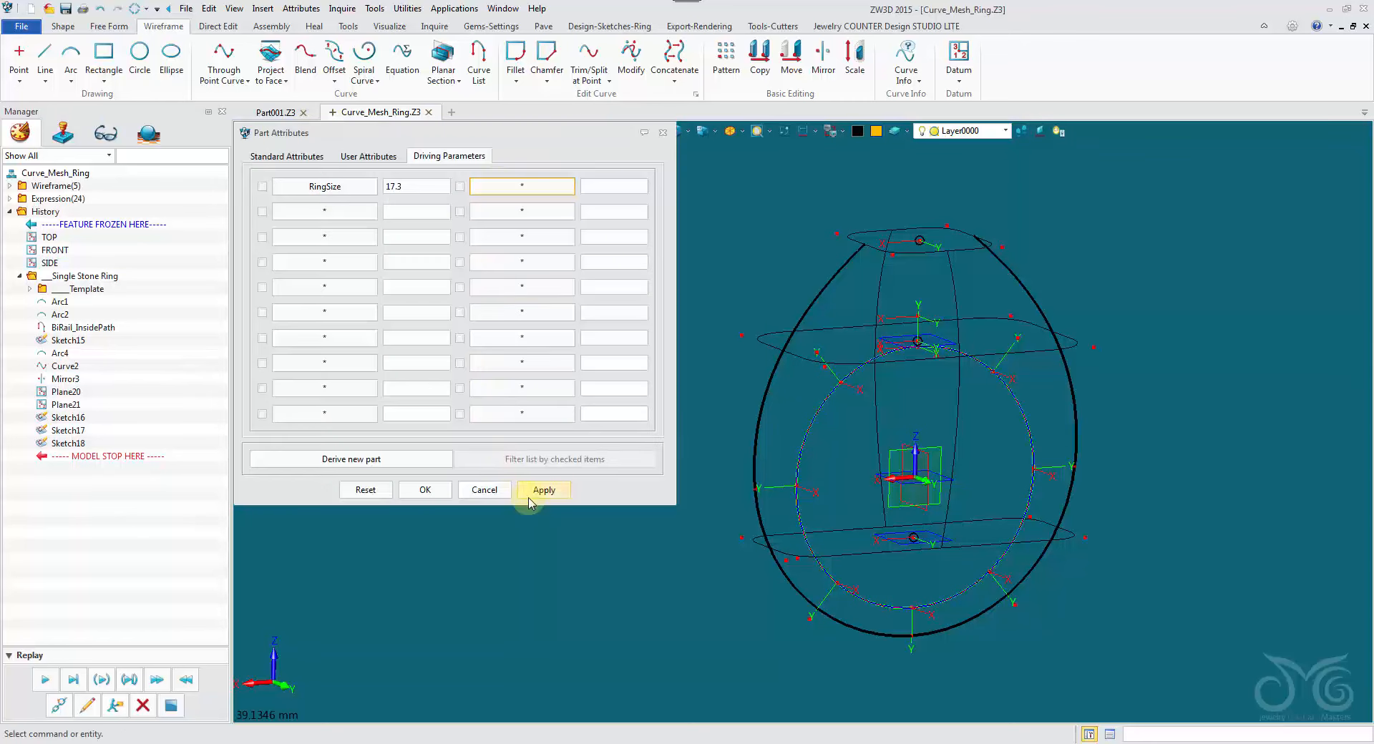
Add the variables Ring_Finger_Offset, Top_Sketch_Width and Top_Sketch_Arc_Radius to the part's driving parameters, filling the first two rows
drag(533, 136, 455, 122)
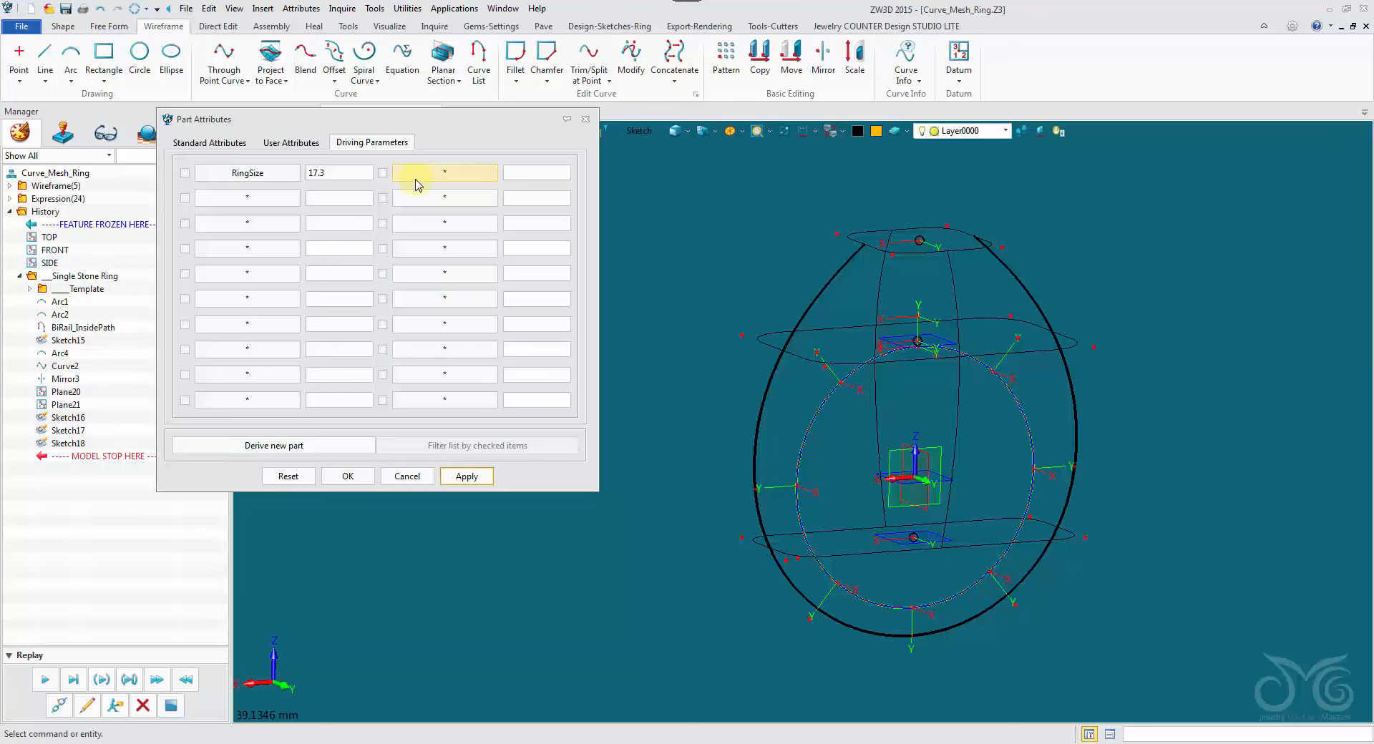
click(418, 185)
right_click(423, 219)
click(433, 226)
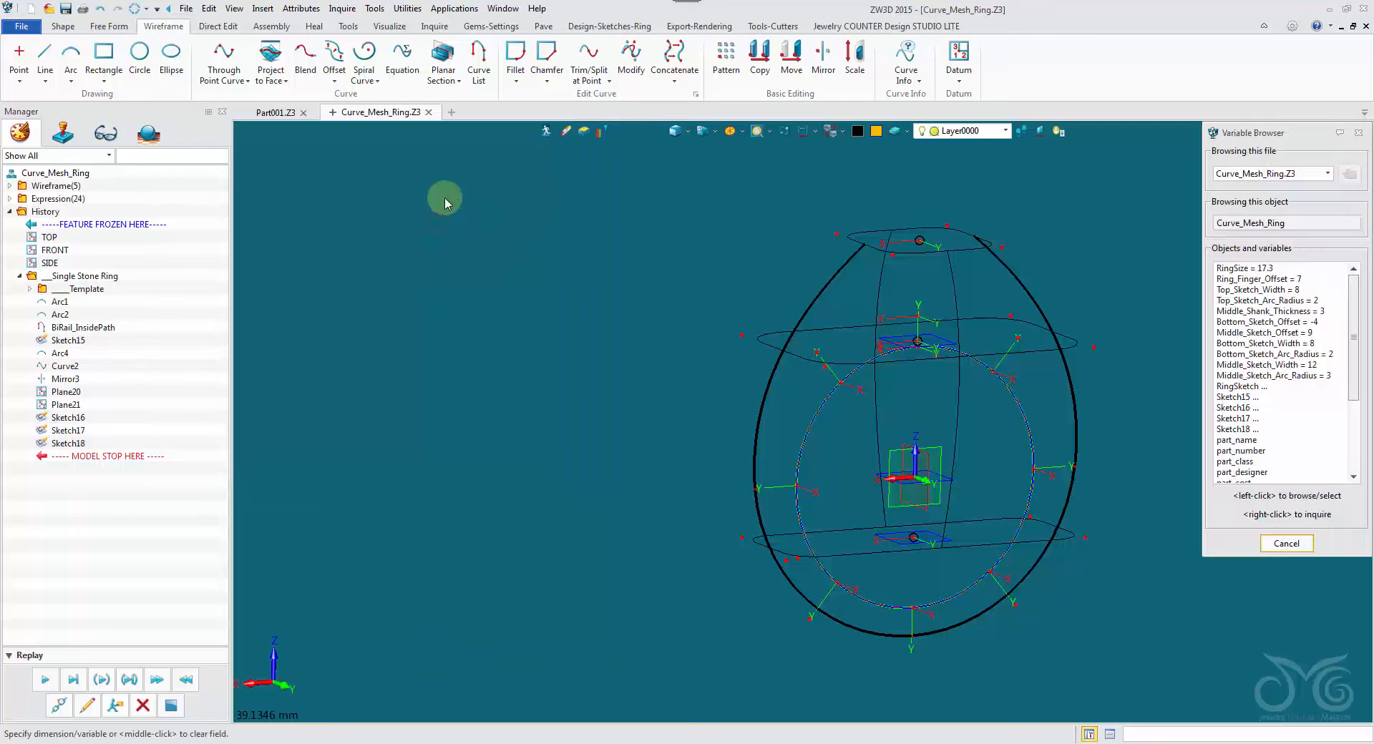
click(1267, 280)
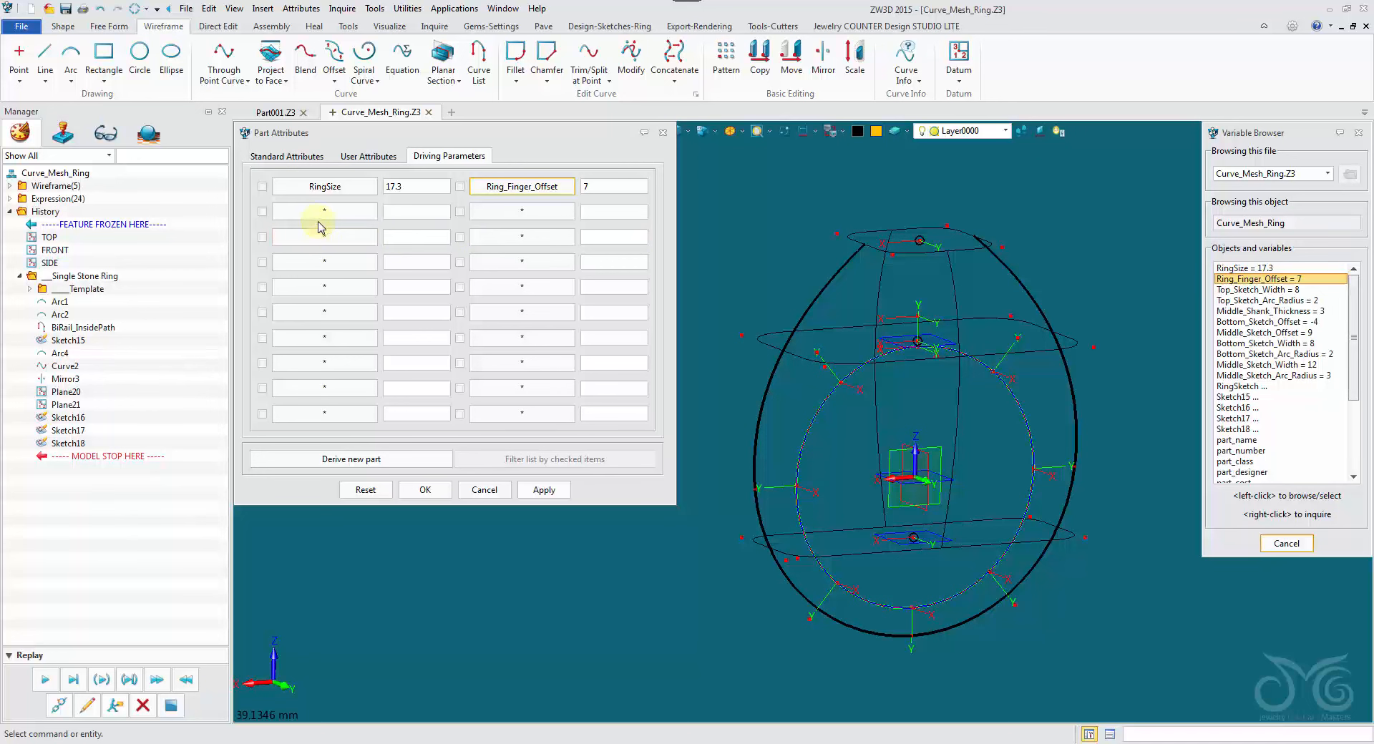
click(324, 212)
click(1257, 291)
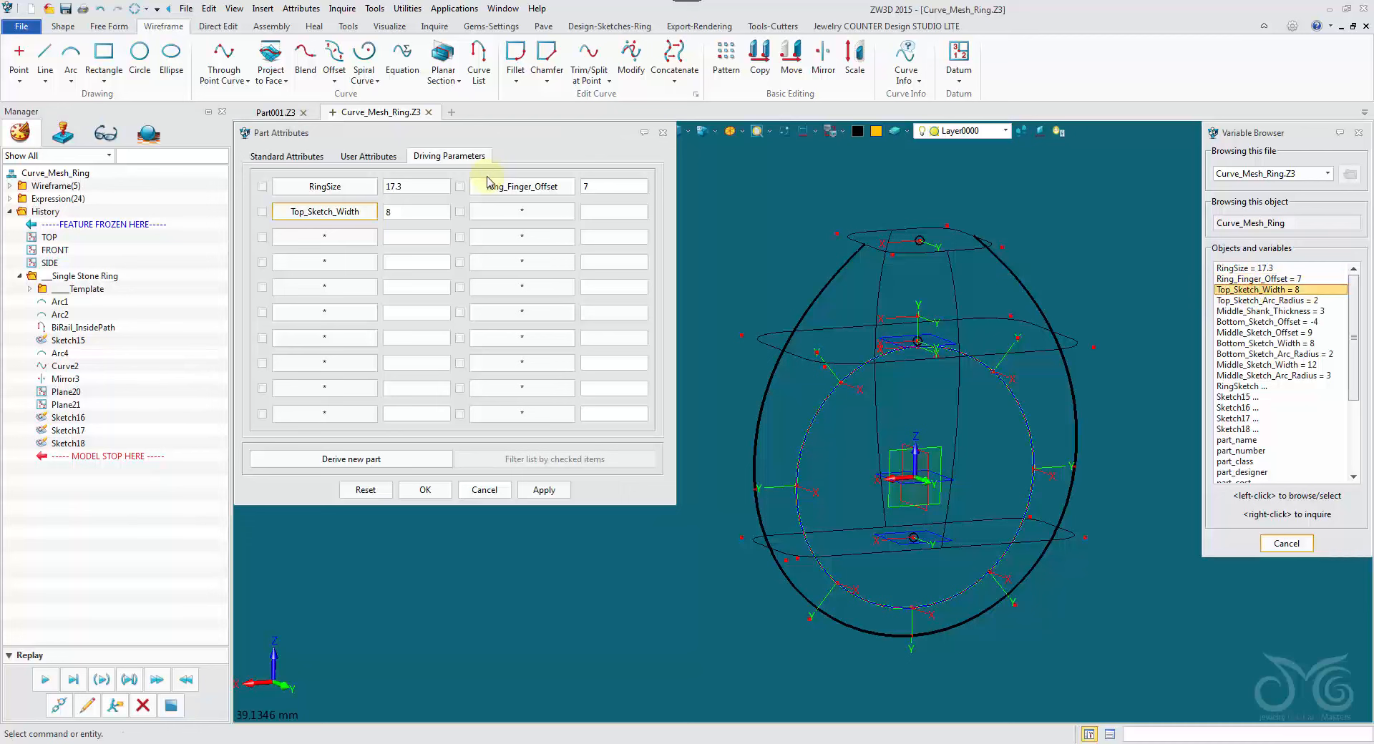
click(527, 212)
click(1319, 301)
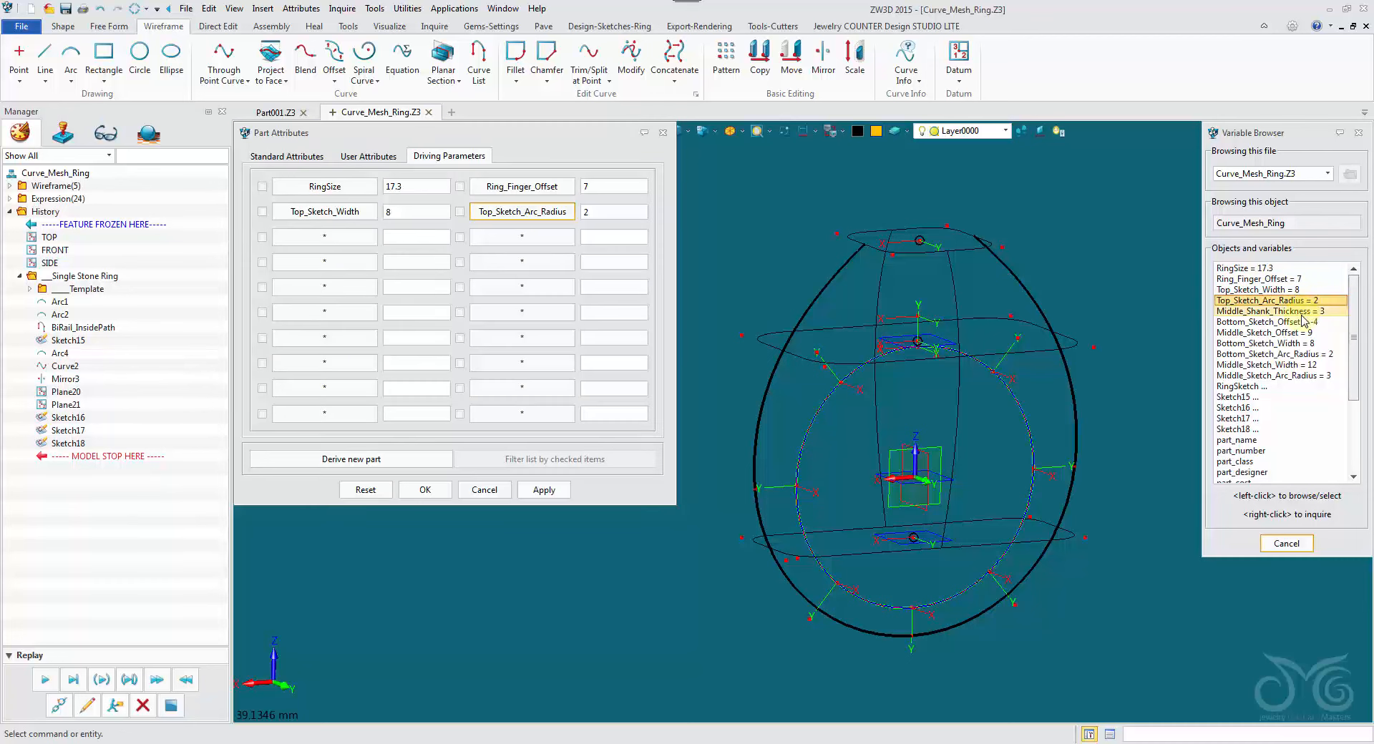
Add Middle_Shank_Thickness, Middle_Sketch_Offset, Middle_Sketch_Width and Middle_Sketch_Arc_Radius as driving parameters, with the last two sharing a row
click(344, 247)
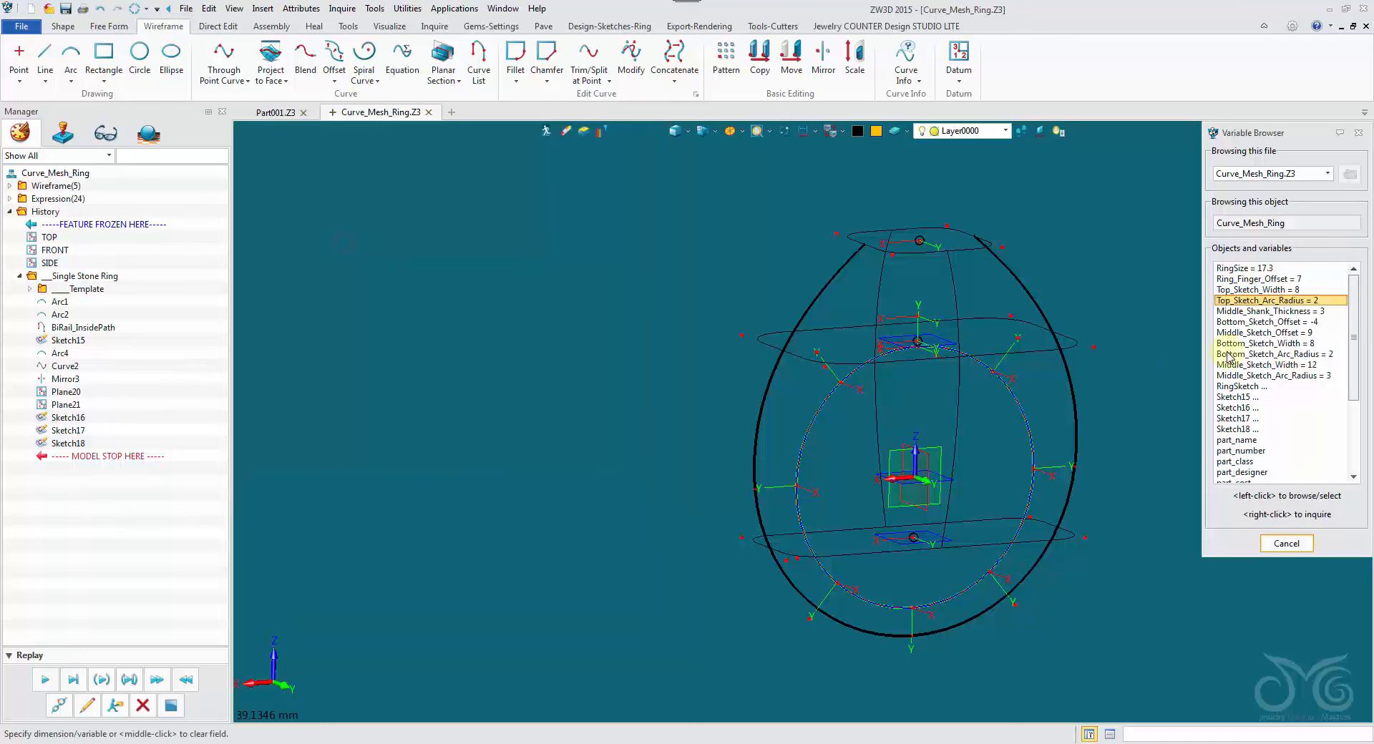
click(1265, 313)
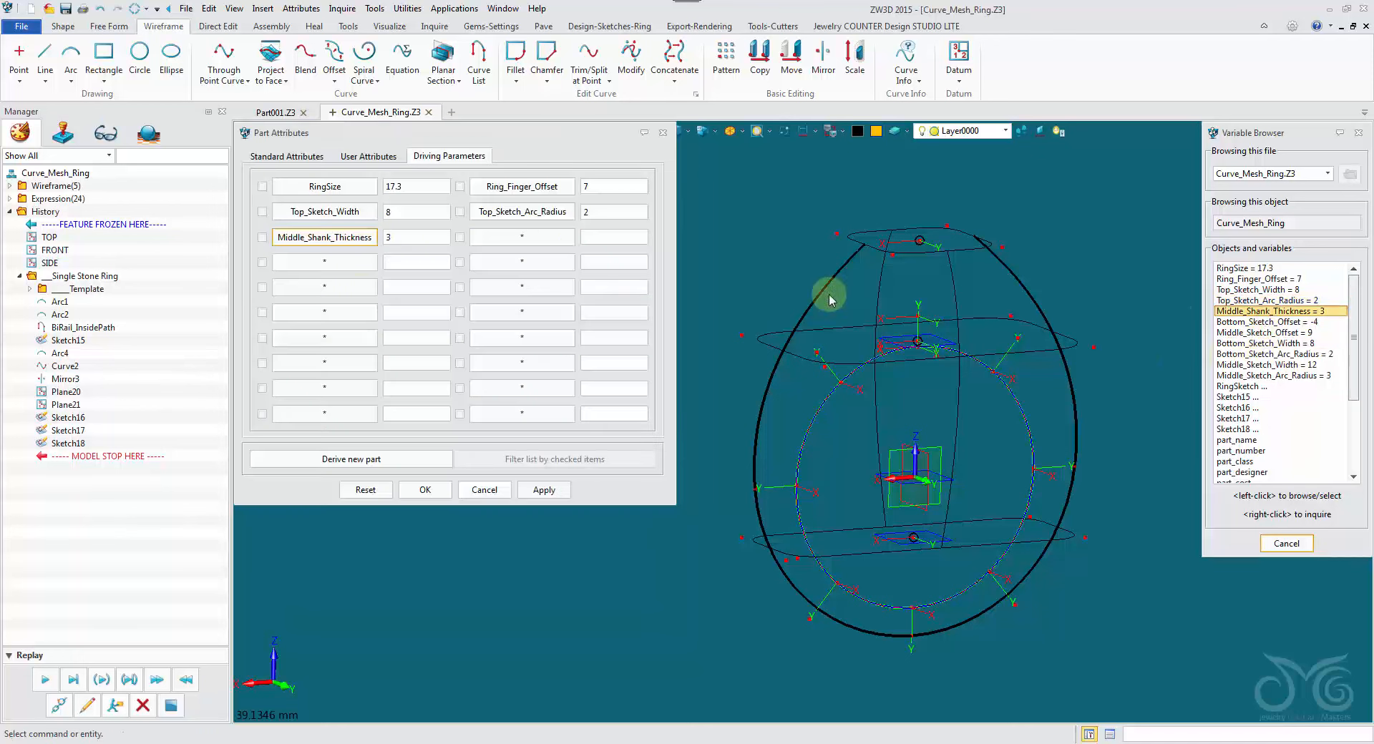
click(324, 264)
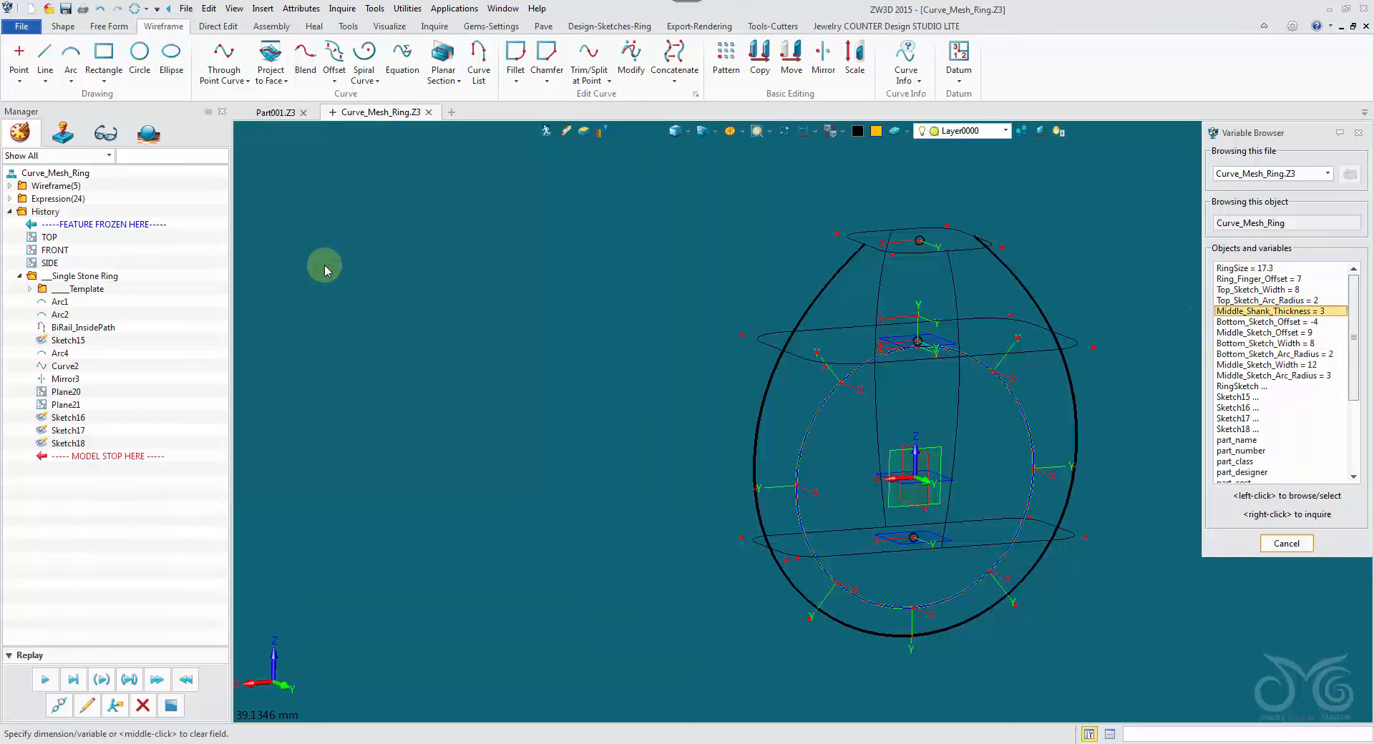
click(1300, 333)
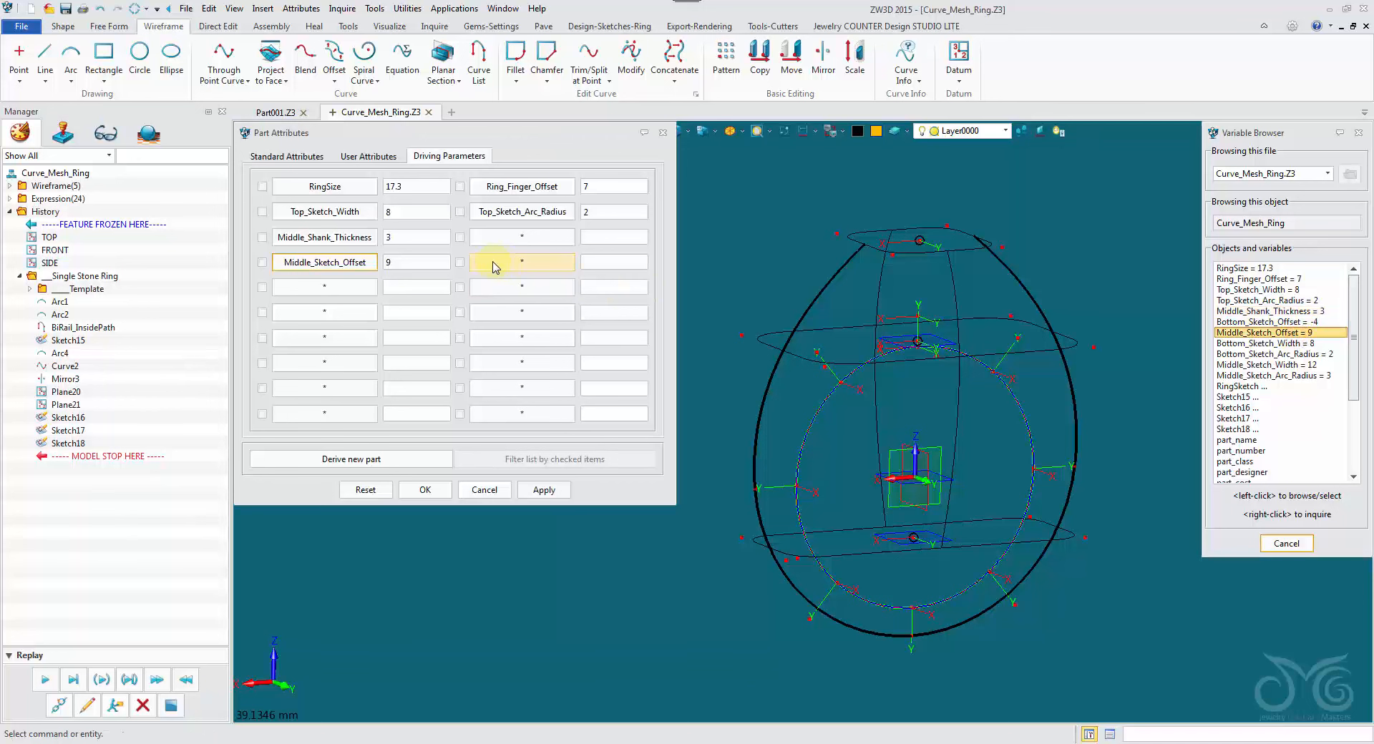
click(352, 299)
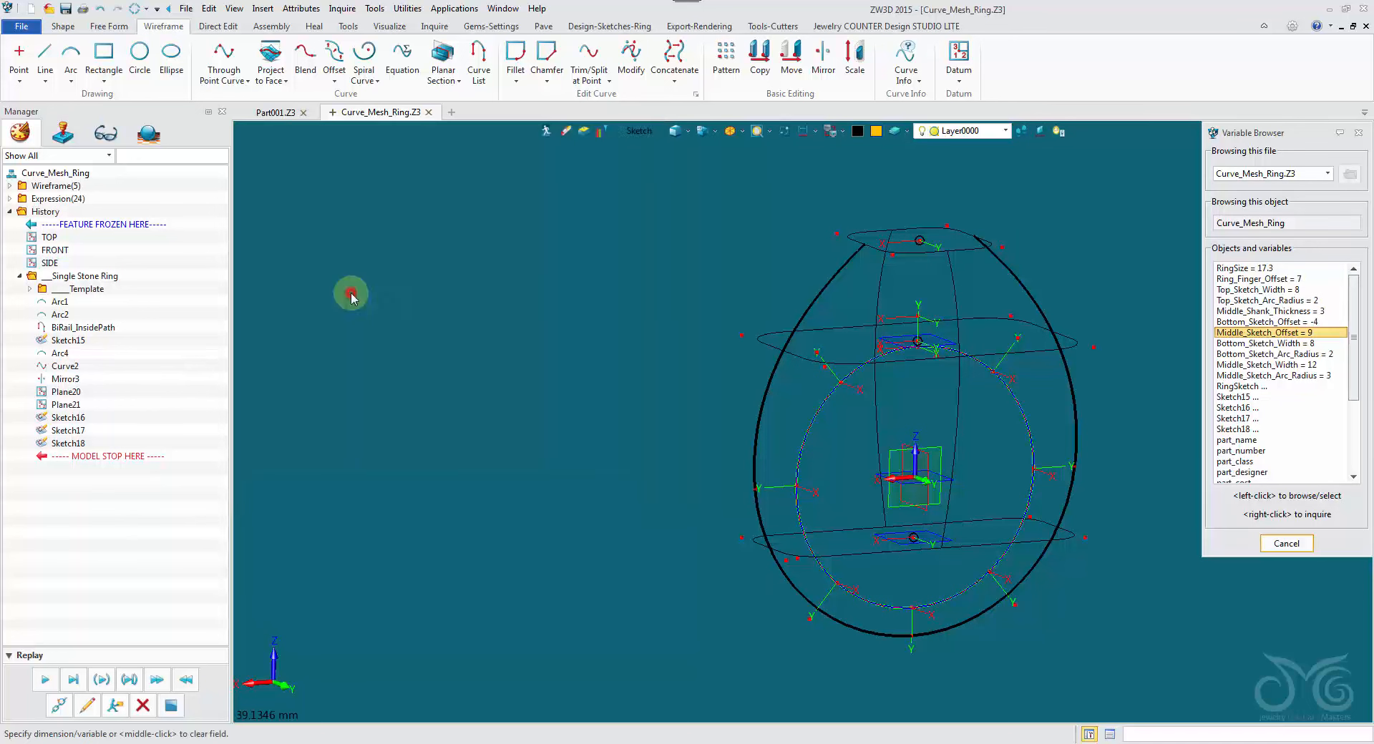
click(1251, 365)
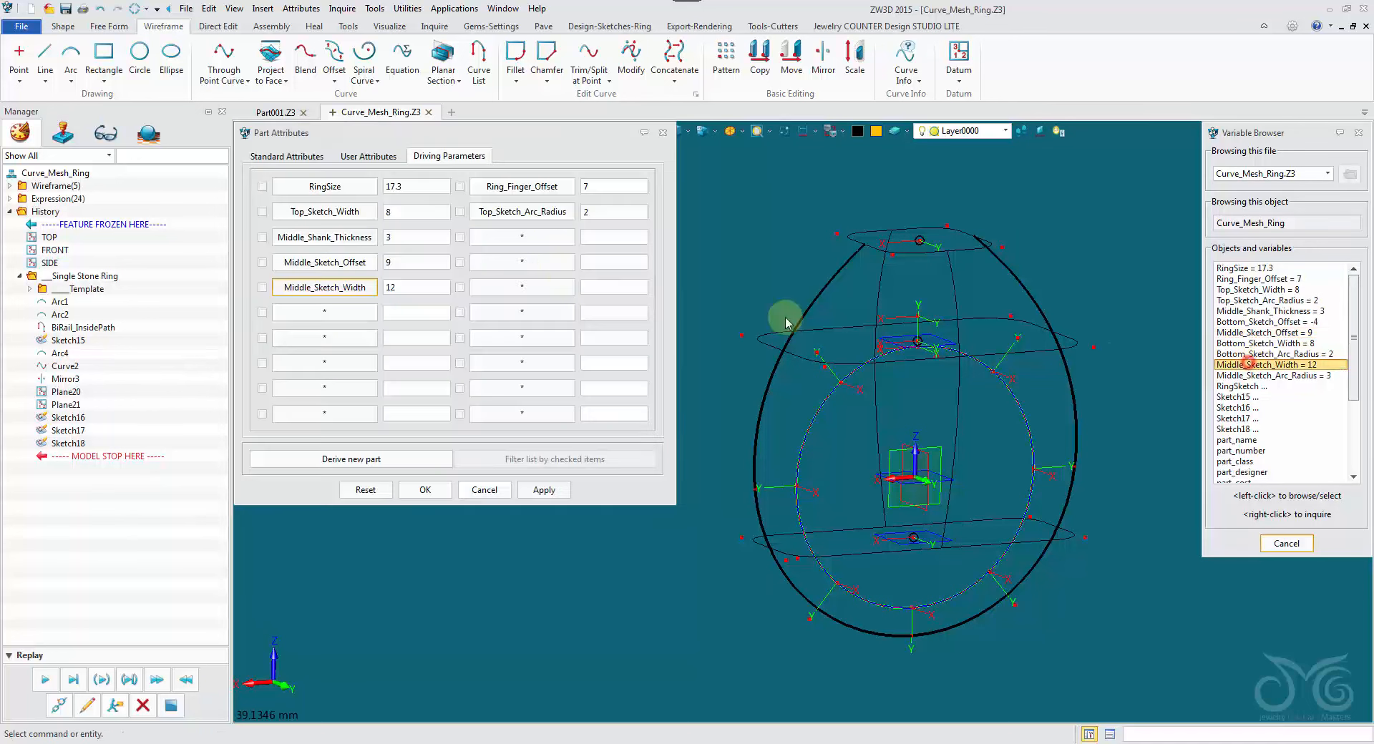
click(518, 287)
click(1304, 375)
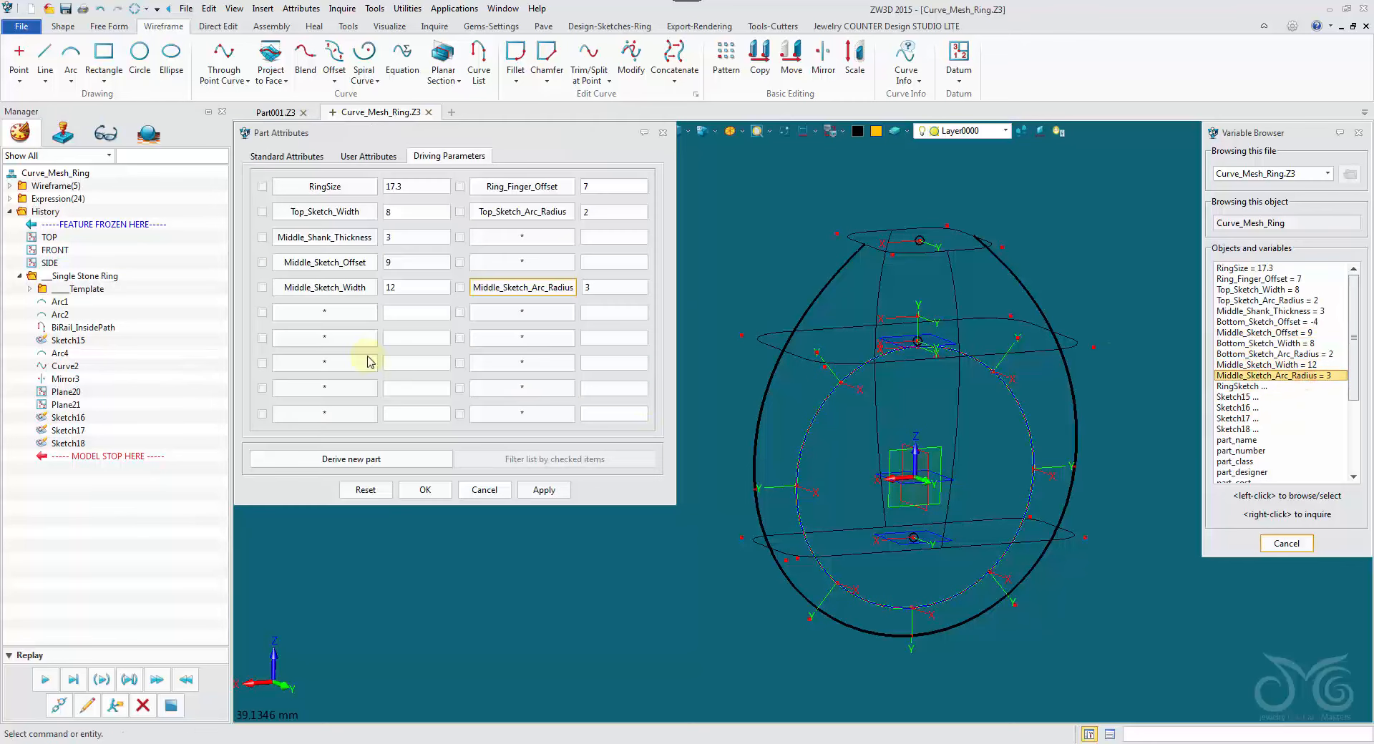
Add Bottom_Sketch_Offset, Bottom_Sketch_Width and Bottom_Sketch_Arc_Radius as driving parameters, and apply the list
click(328, 316)
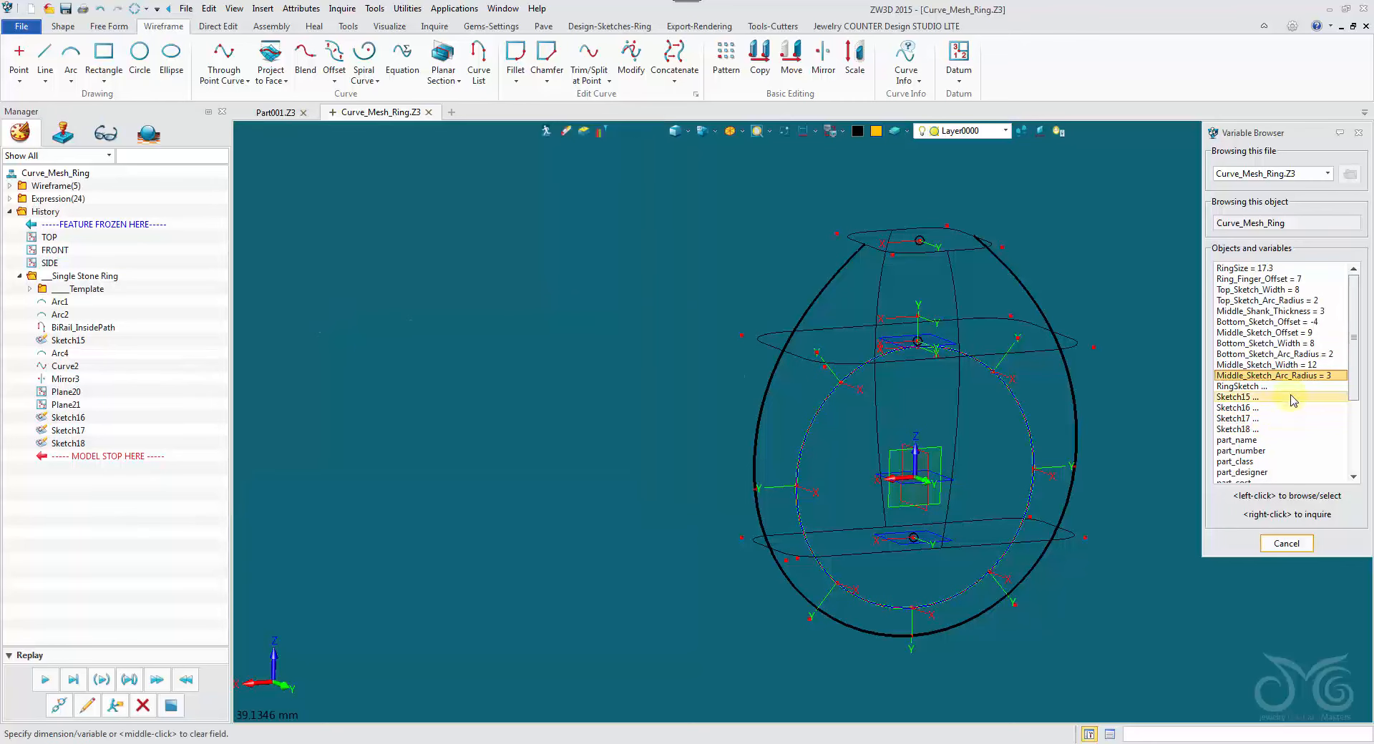
click(1288, 325)
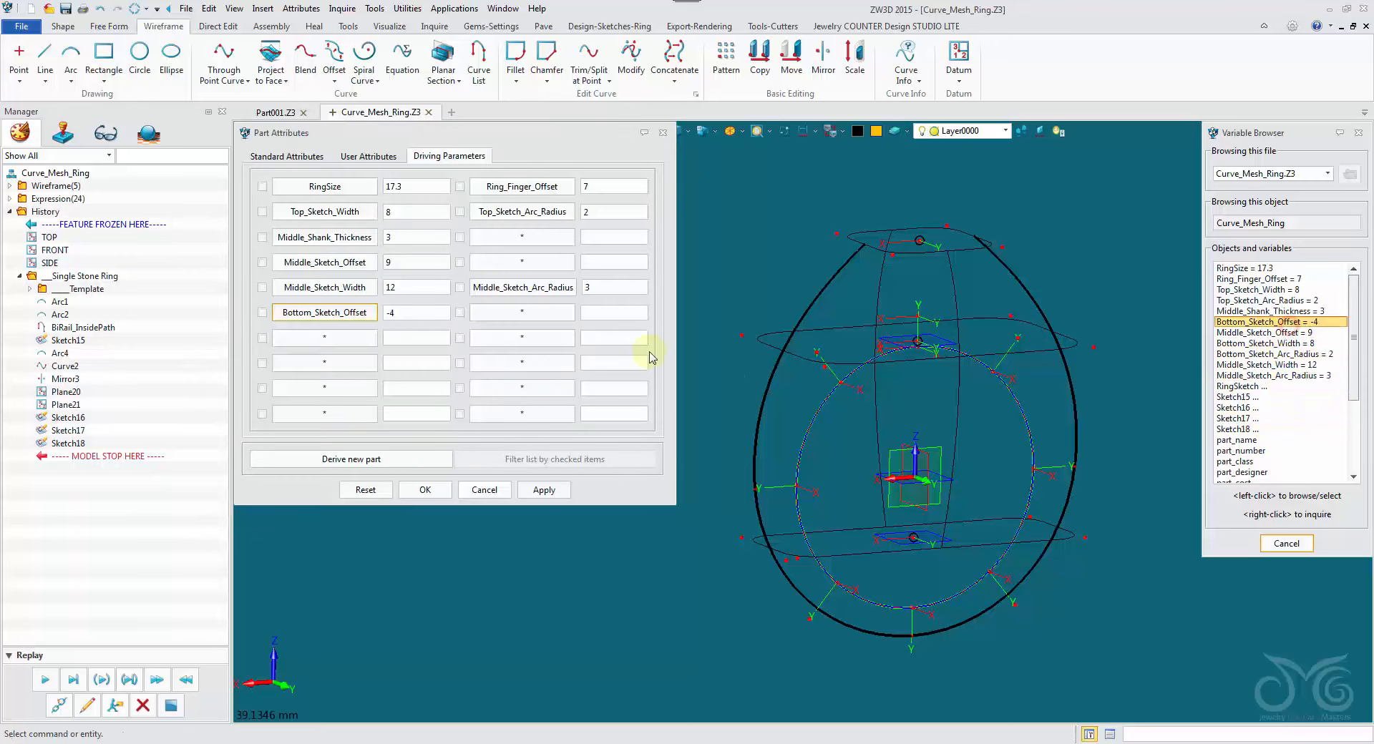
click(326, 339)
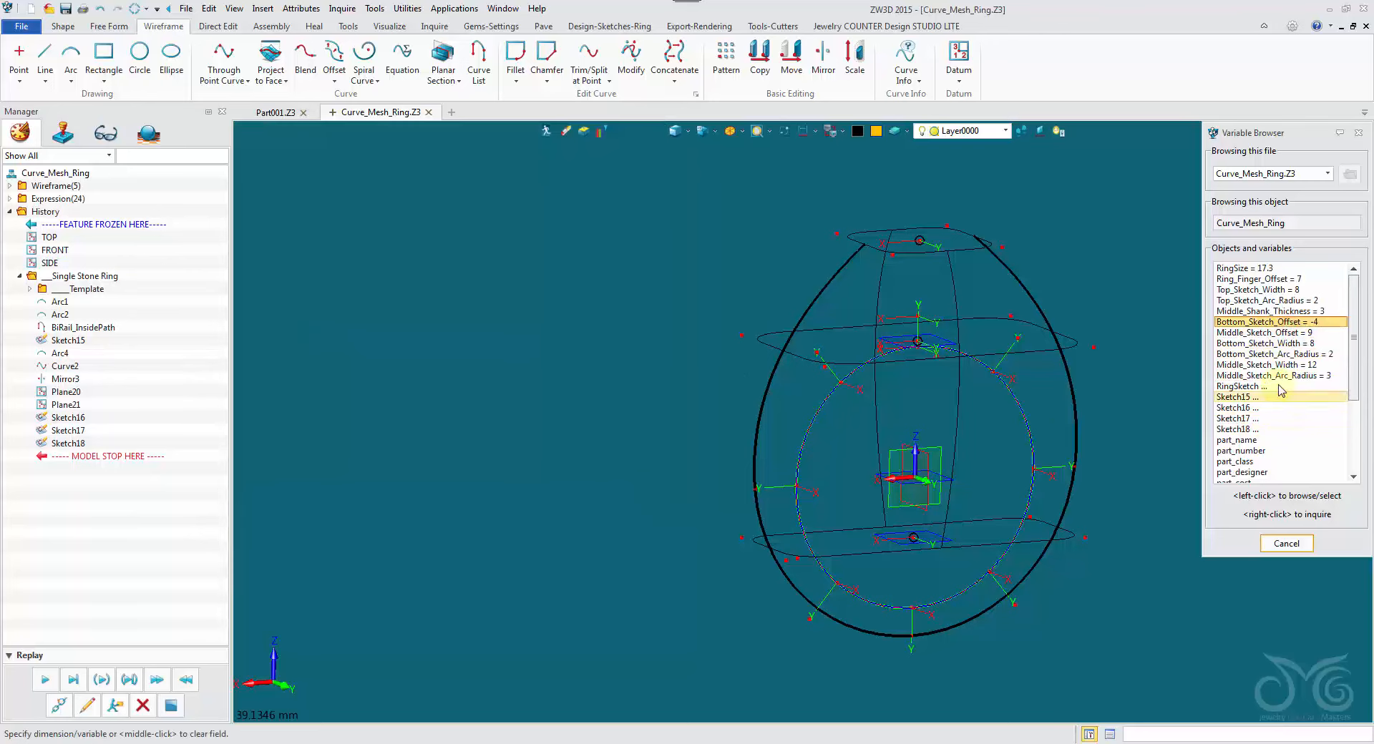
click(1288, 343)
click(521, 338)
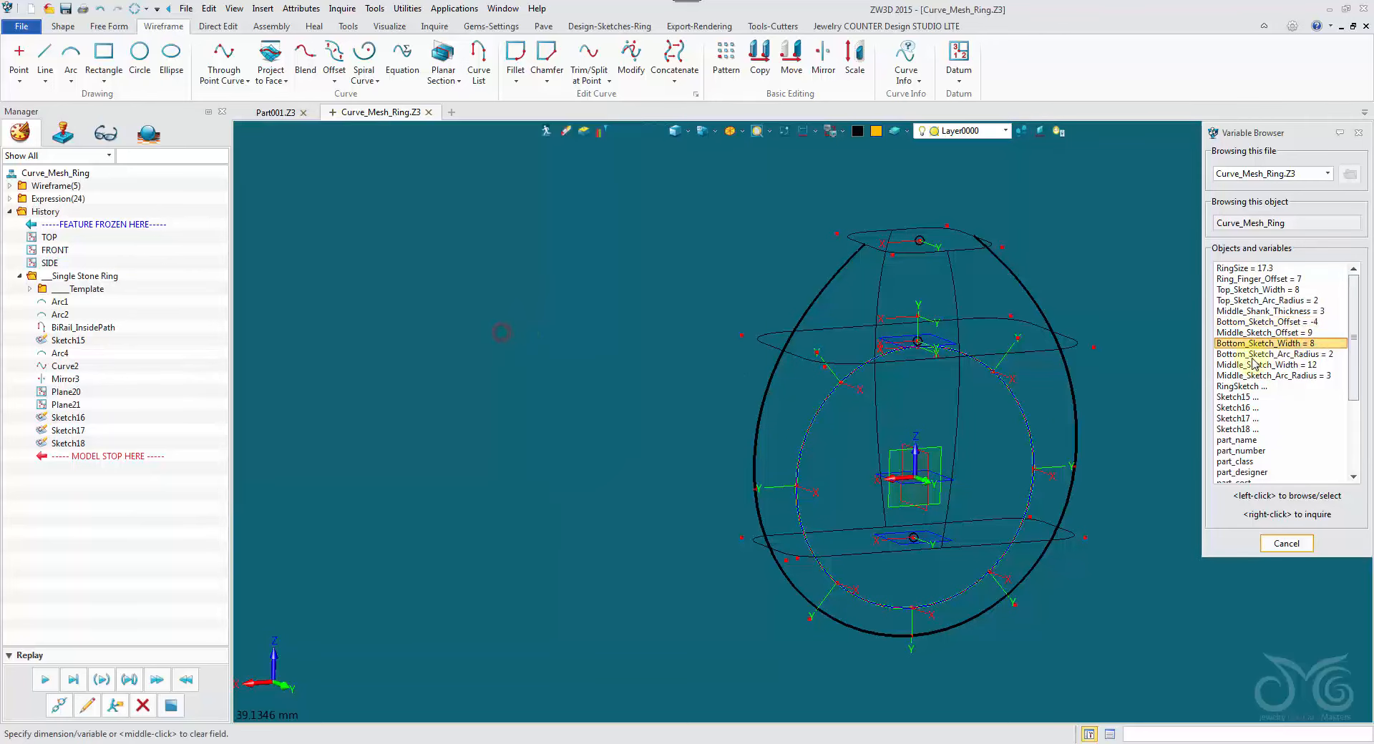
click(1266, 353)
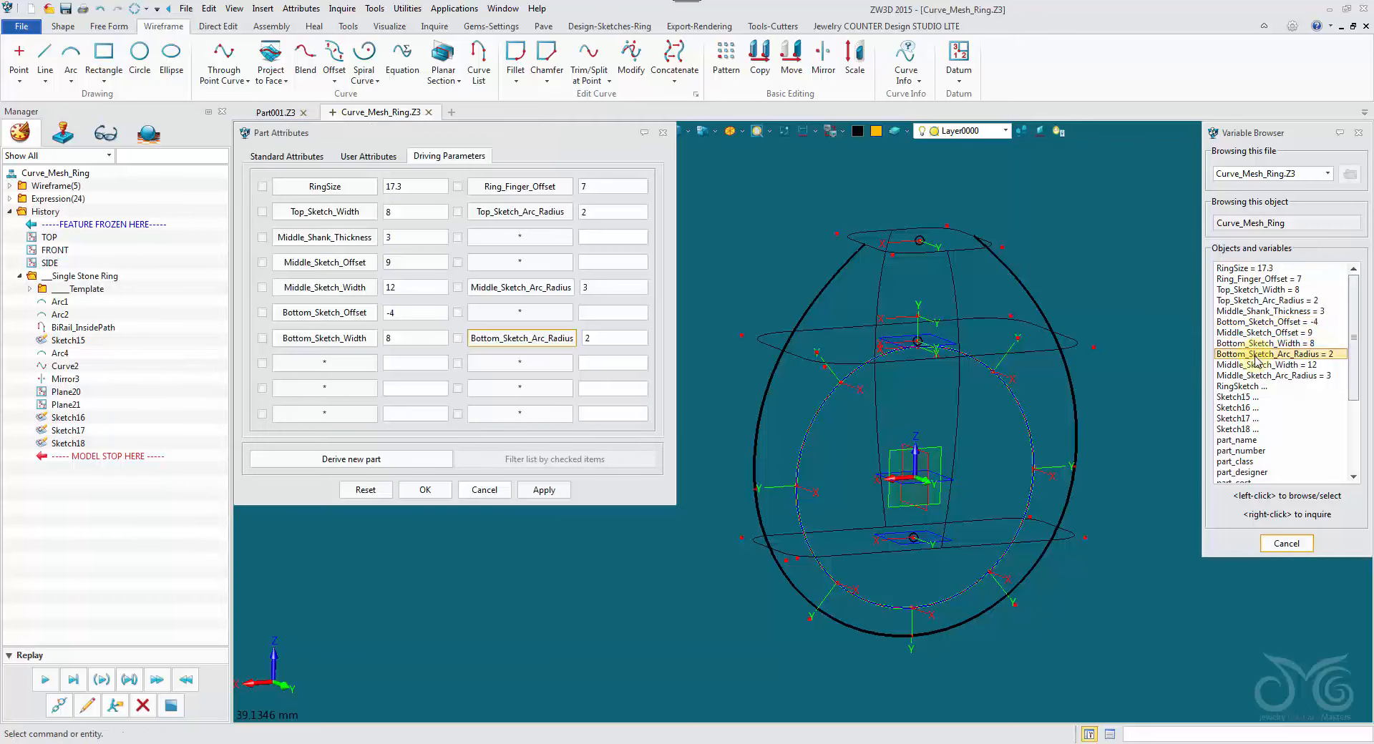
click(544, 490)
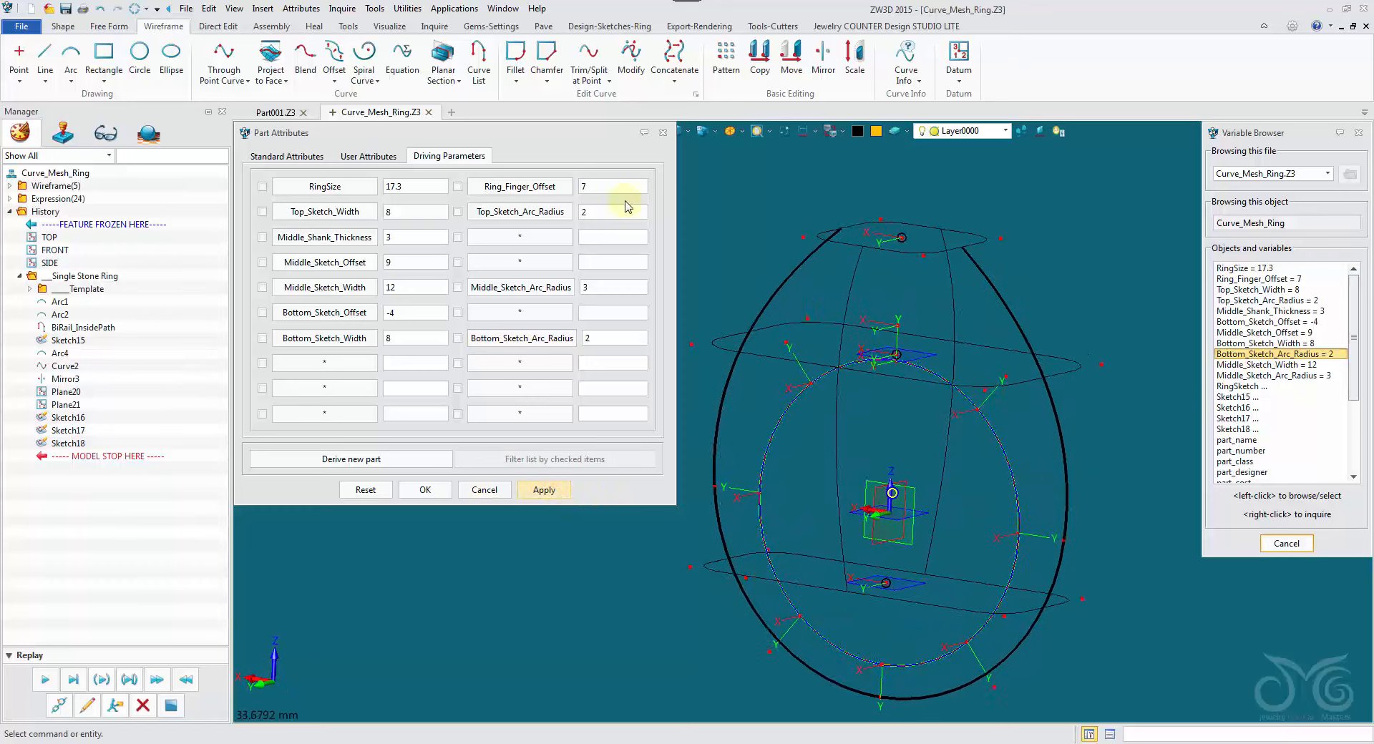
Set the driving parameter Ring_Finger_Offset to 8 and apply it to the ring wireframe
double_click(576, 187)
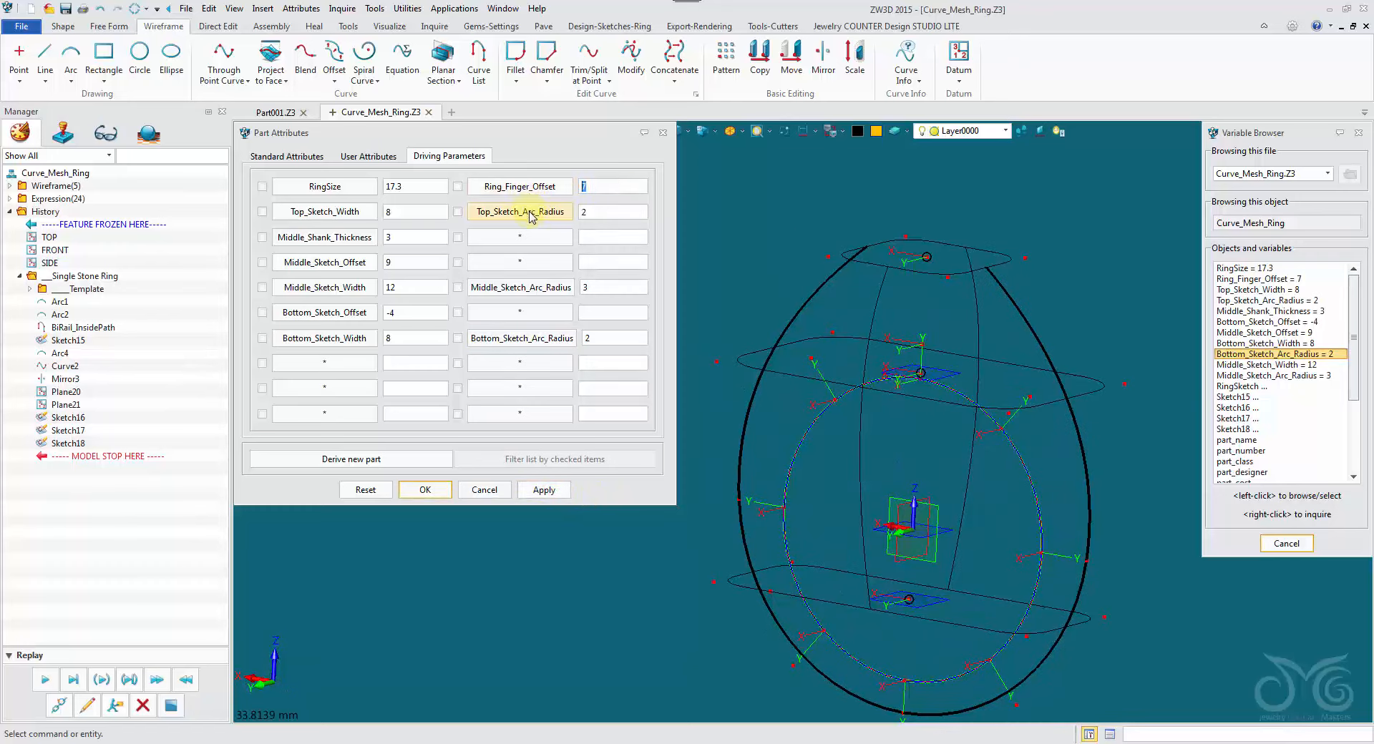
click(557, 494)
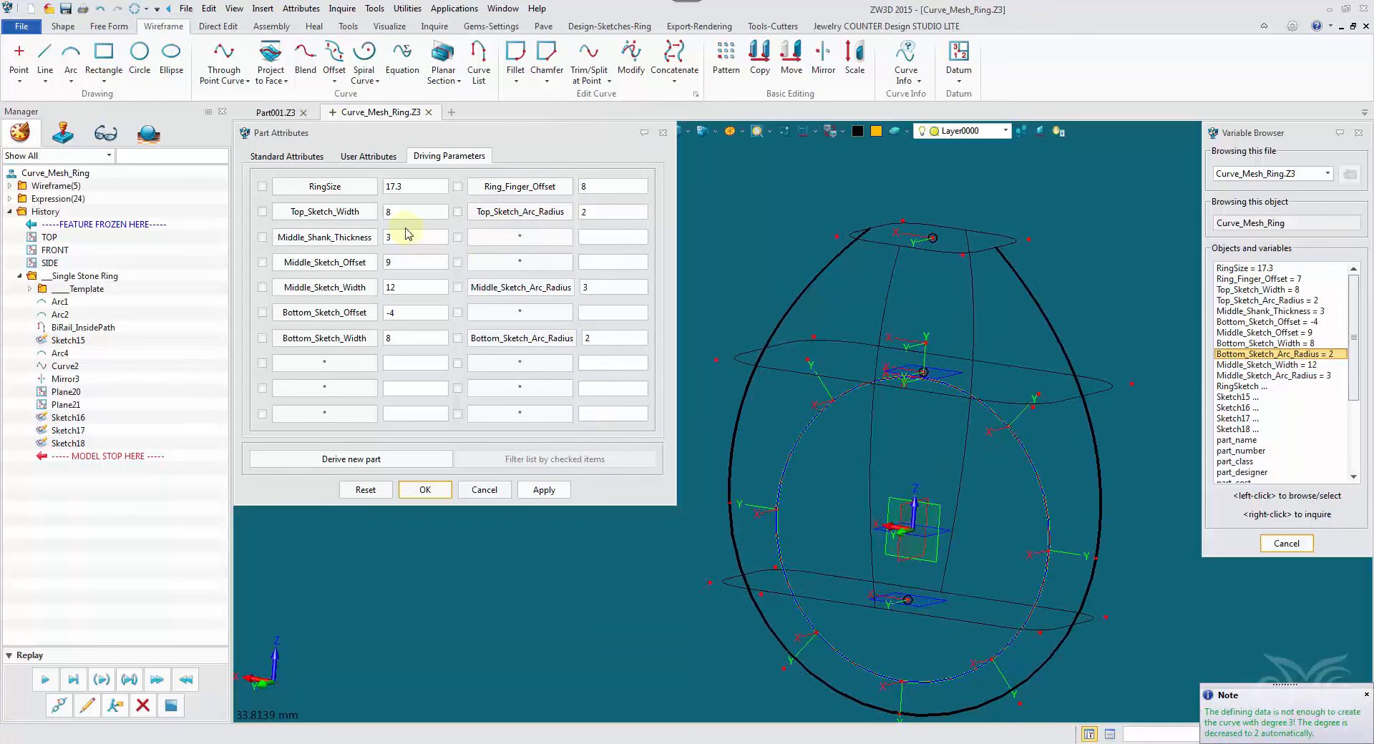
mouse_move(1095, 315)
middle_down()
mouse_move(1057, 310)
mouse_move(1069, 325)
middle_up()
right_drag(1069, 324, 1071, 325)
key(Escape)
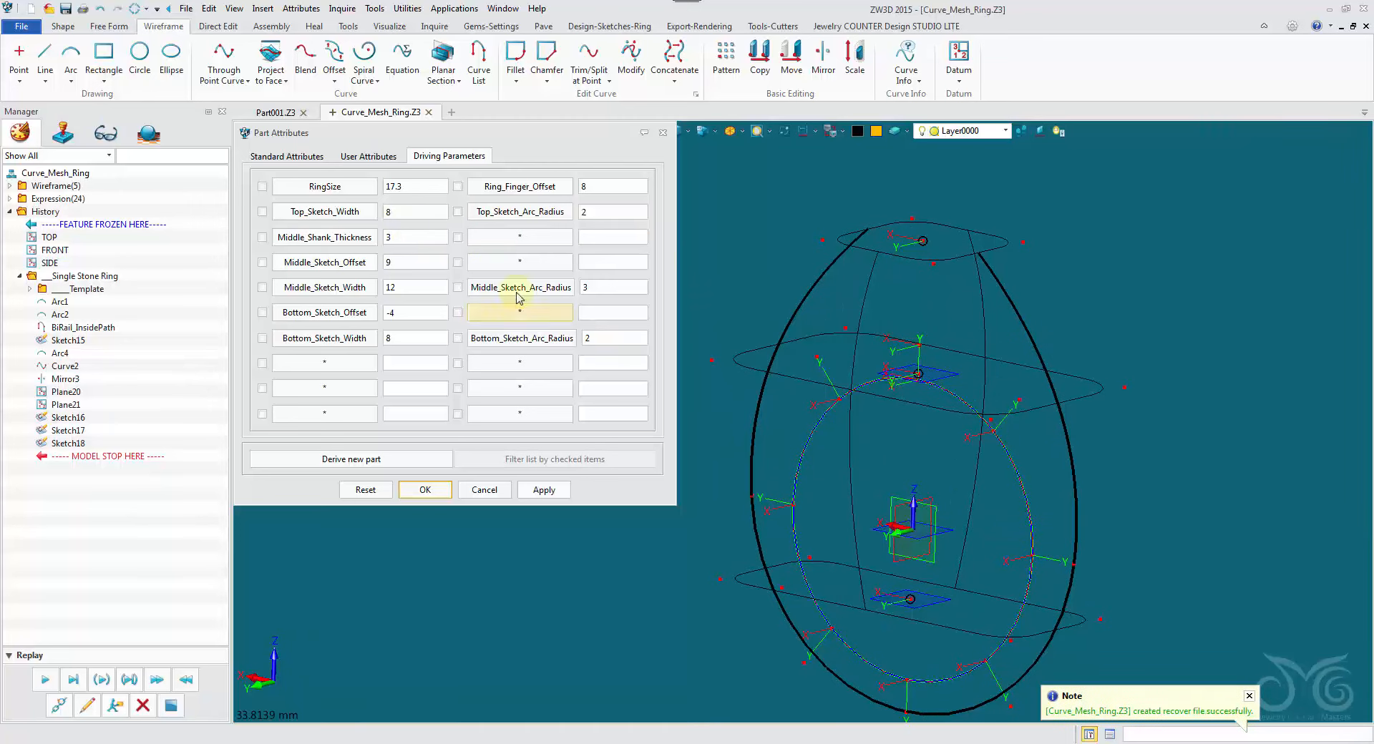
Set the driving parameter Top_Sketch_Width to 9 and apply it
double_click(408, 213)
text(9)
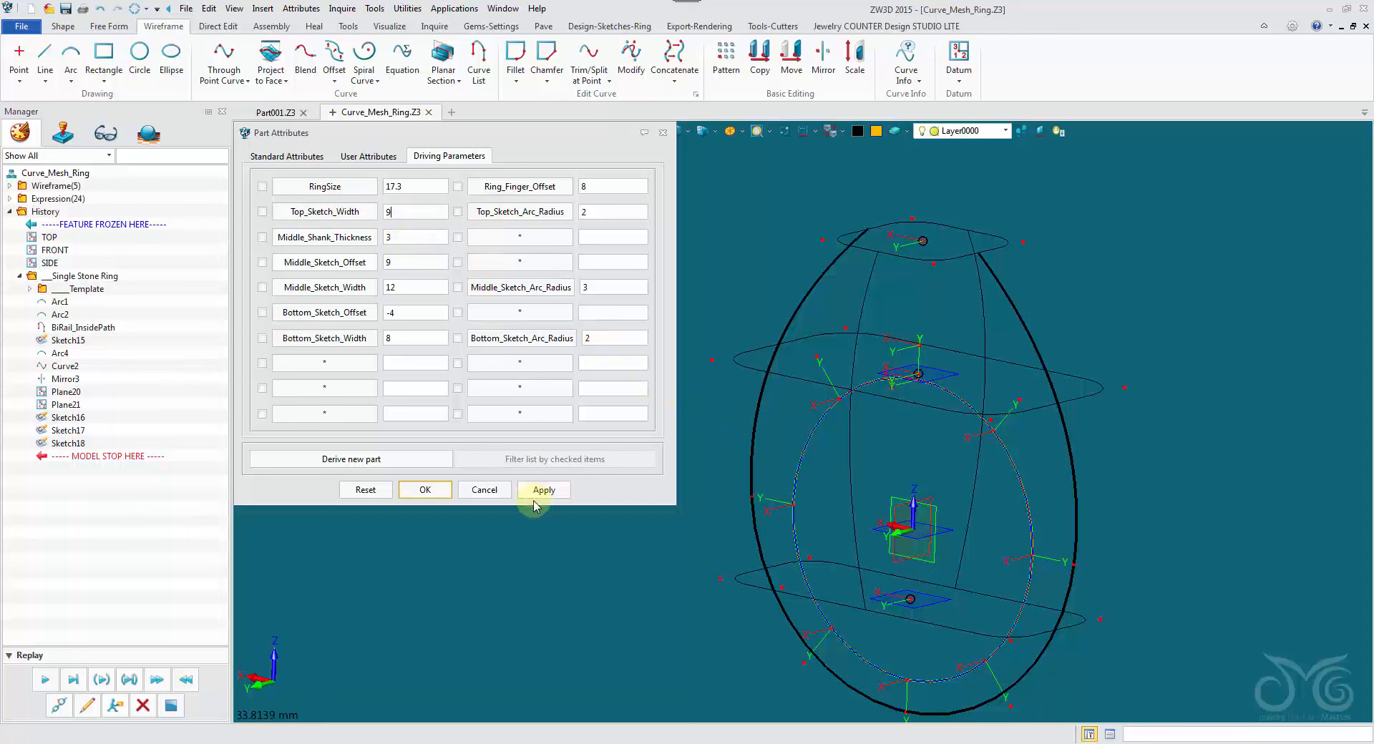
click(543, 491)
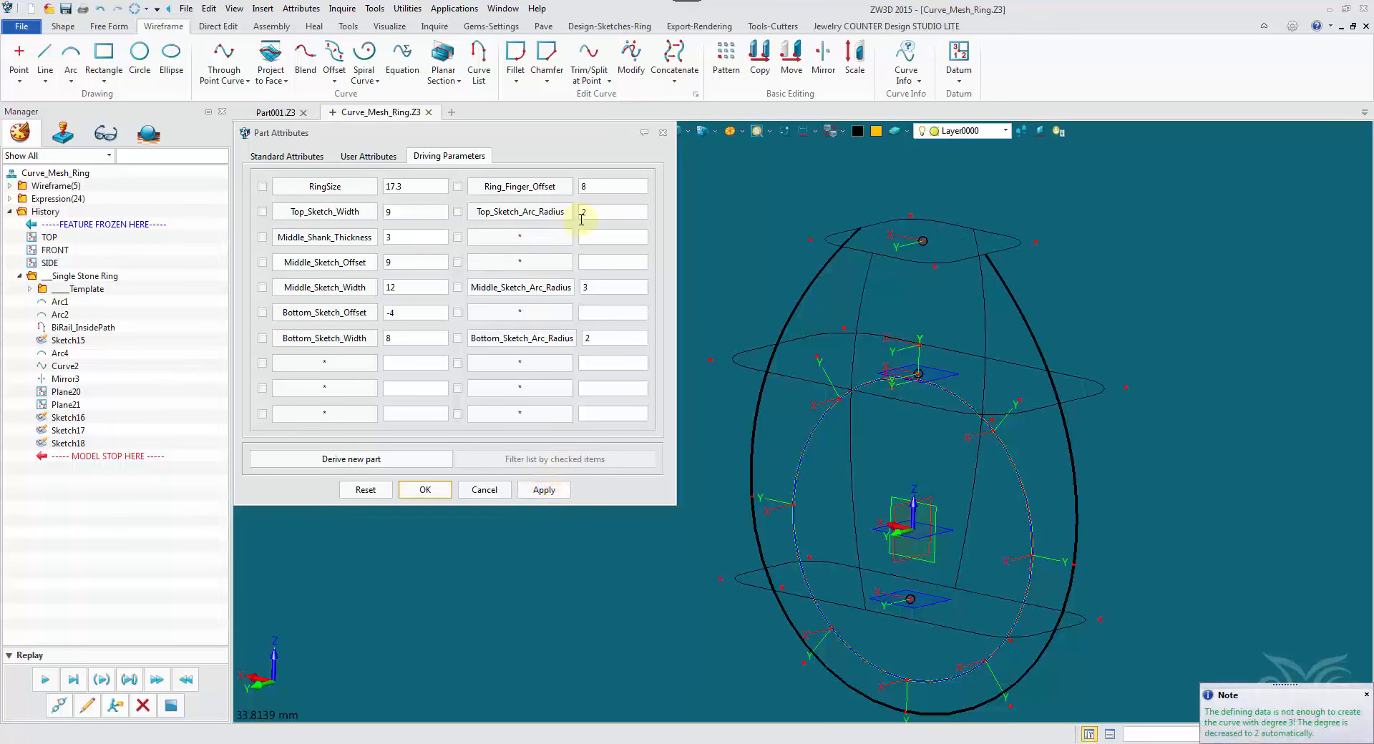
Set the driving parameter Top_Sketch_Width to 7 and apply it
double_click(405, 215)
text(7)
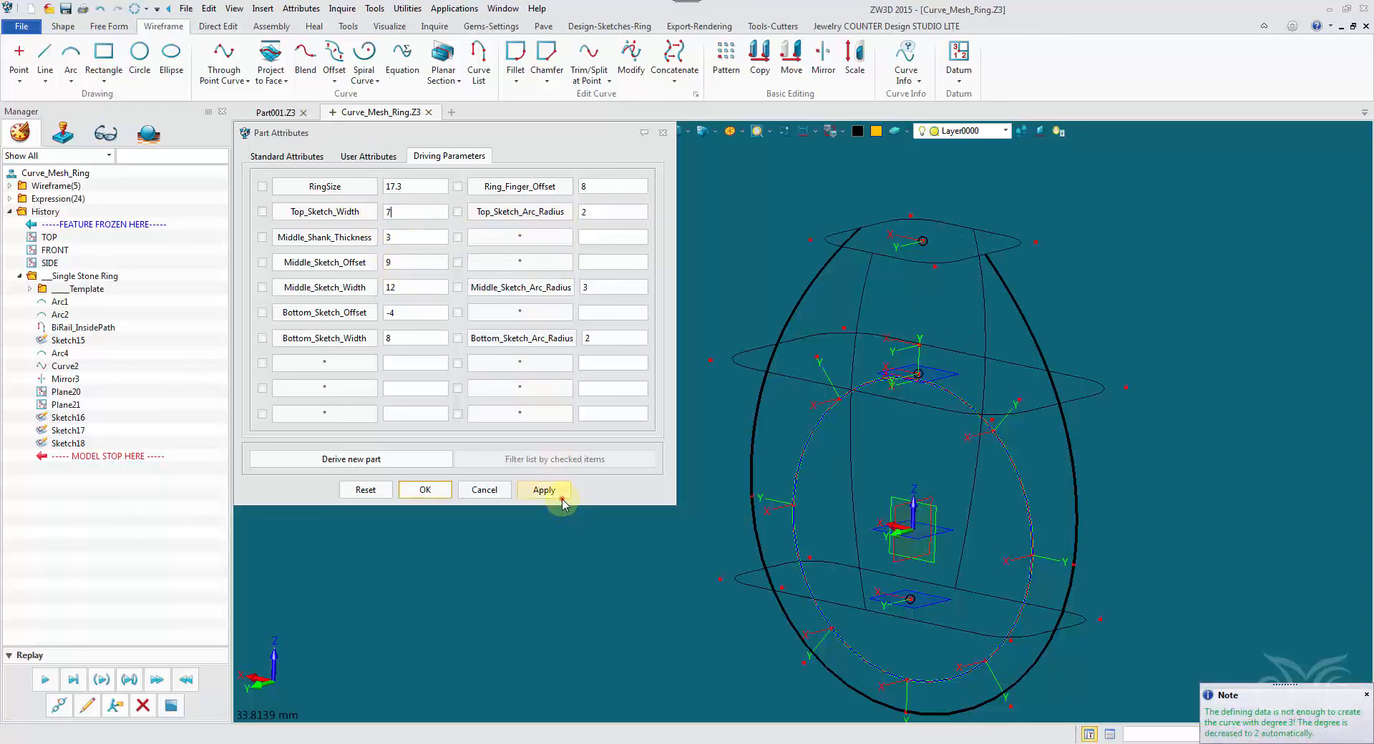
click(562, 501)
Set the driving parameter Top_Sketch_Arc_Radius to 1 and apply it, and return it to 2 and apply again
double_click(616, 212)
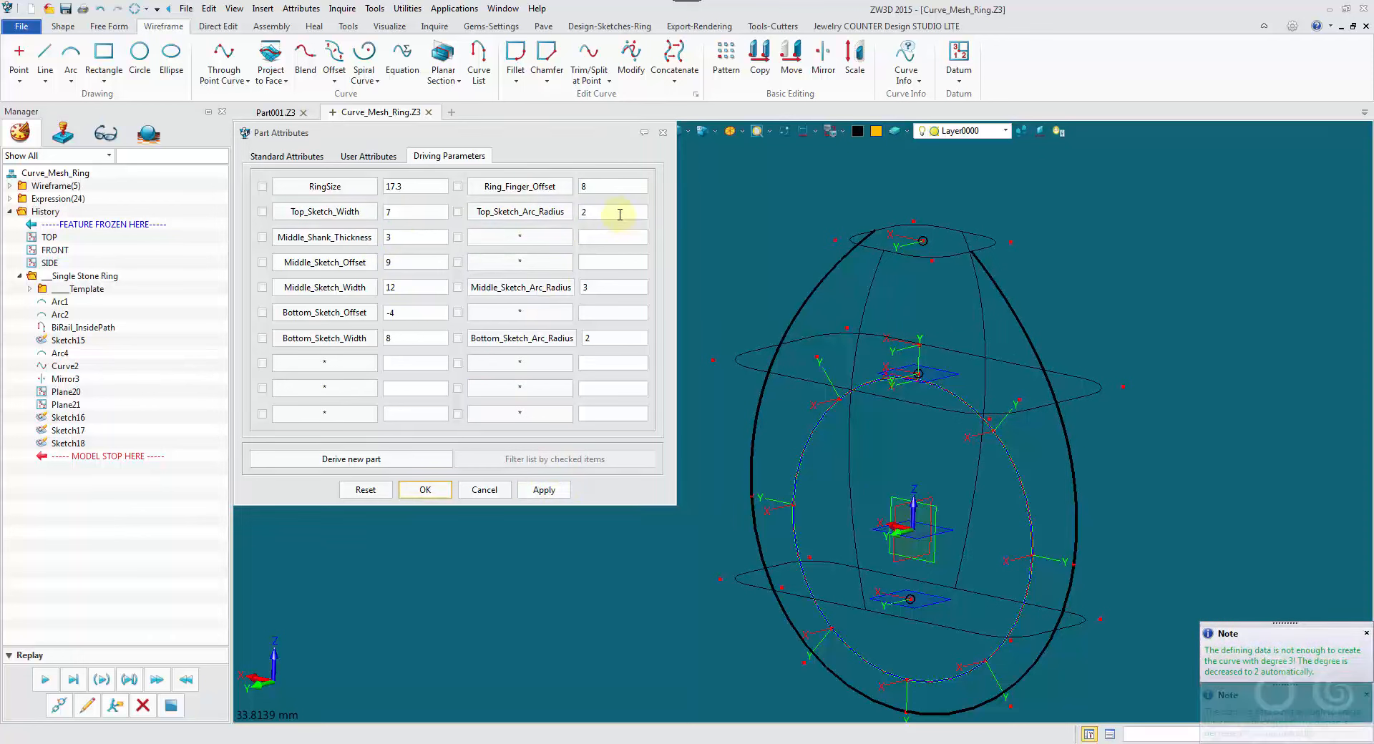
text(1)
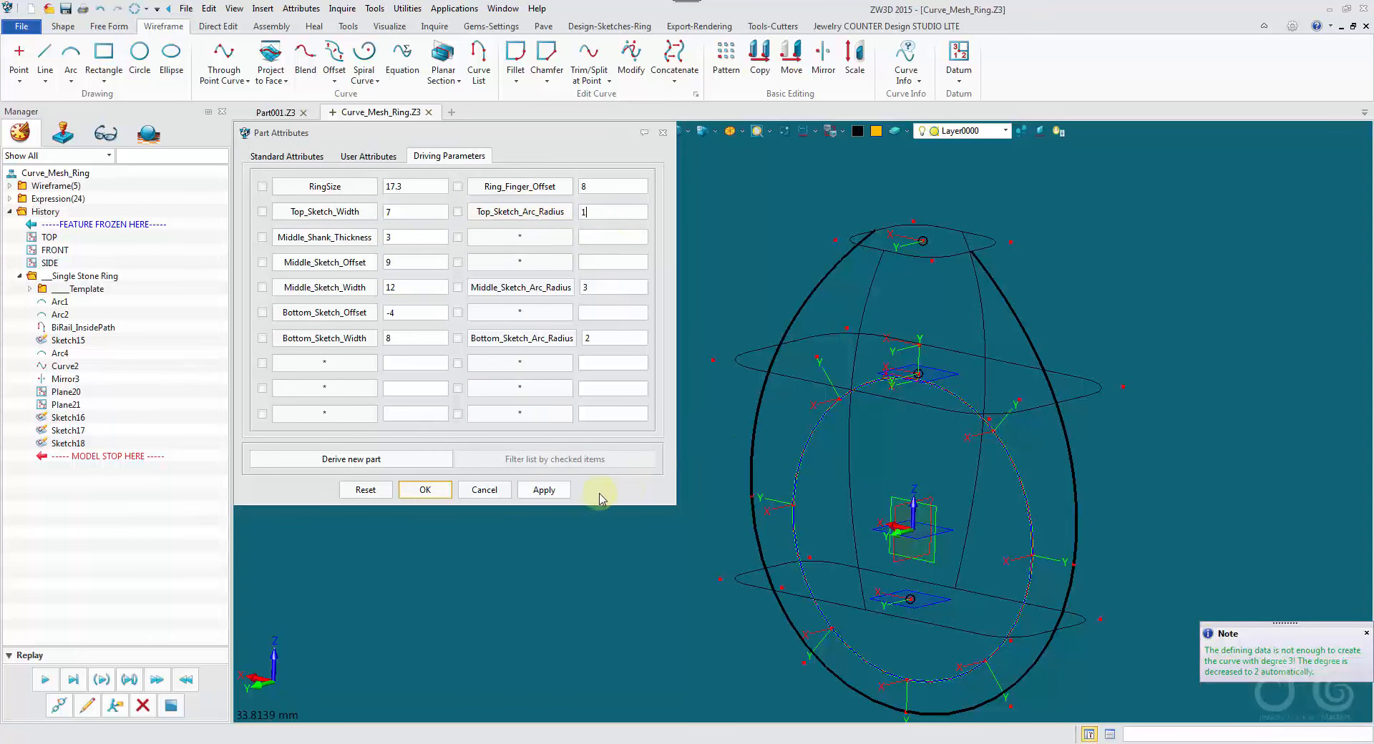
click(562, 493)
click(600, 213)
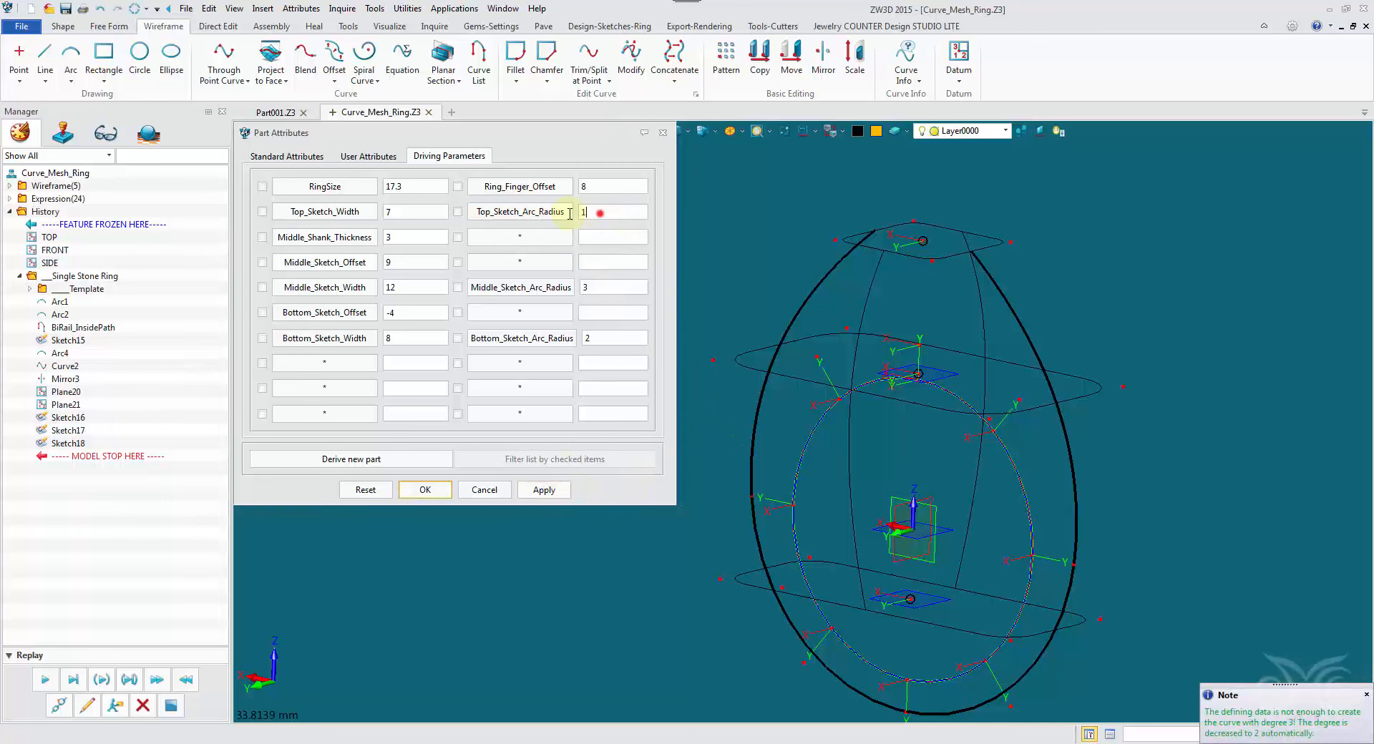
click(557, 490)
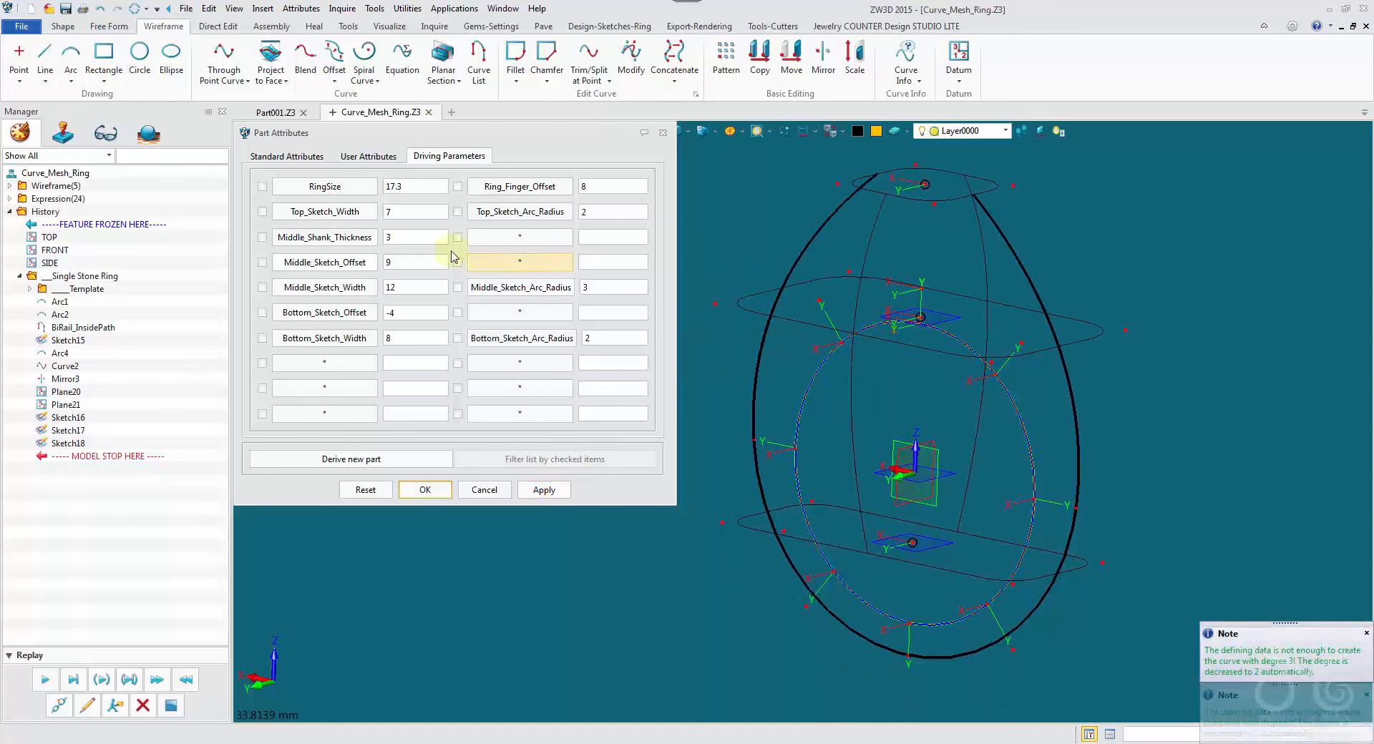
Set the driving parameter Middle_Shank_Thickness to 3.5 and apply it to the ring wireframe
right_drag(711, 308, 749, 312)
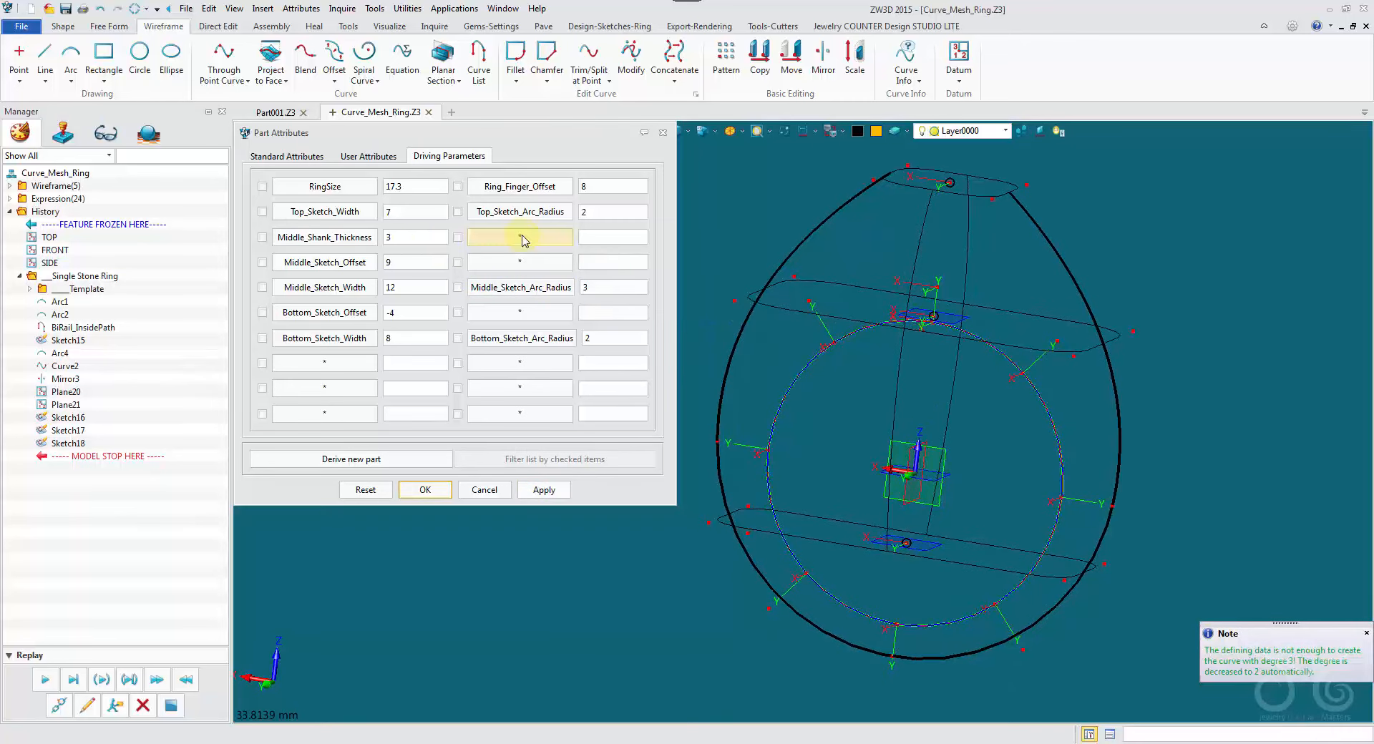
click(415, 236)
text(.5)
click(558, 494)
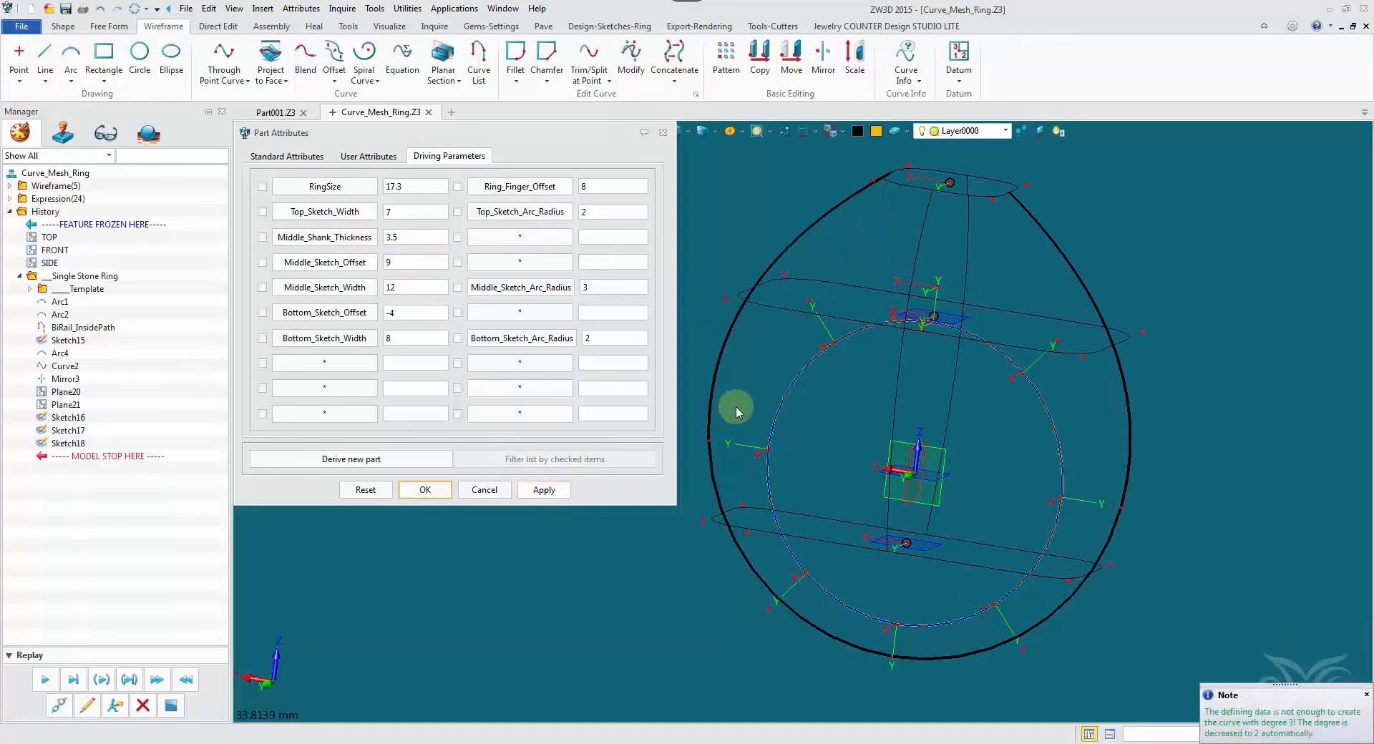
Set the driving parameter Middle_Shank_Thickness to 2.5 and apply it
mouse_move(737, 413)
right_down()
mouse_move(791, 398)
mouse_move(770, 298)
right_up()
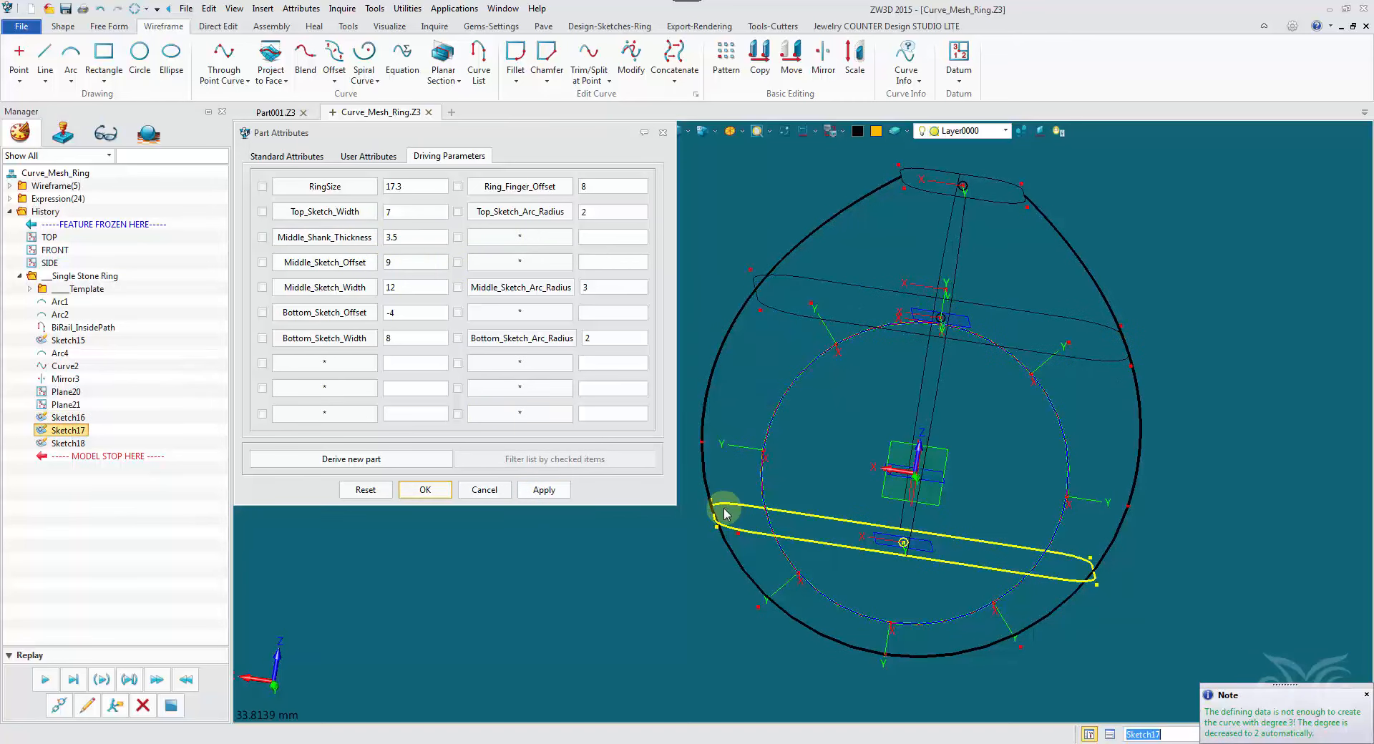
double_click(407, 238)
text(2.5)
click(545, 490)
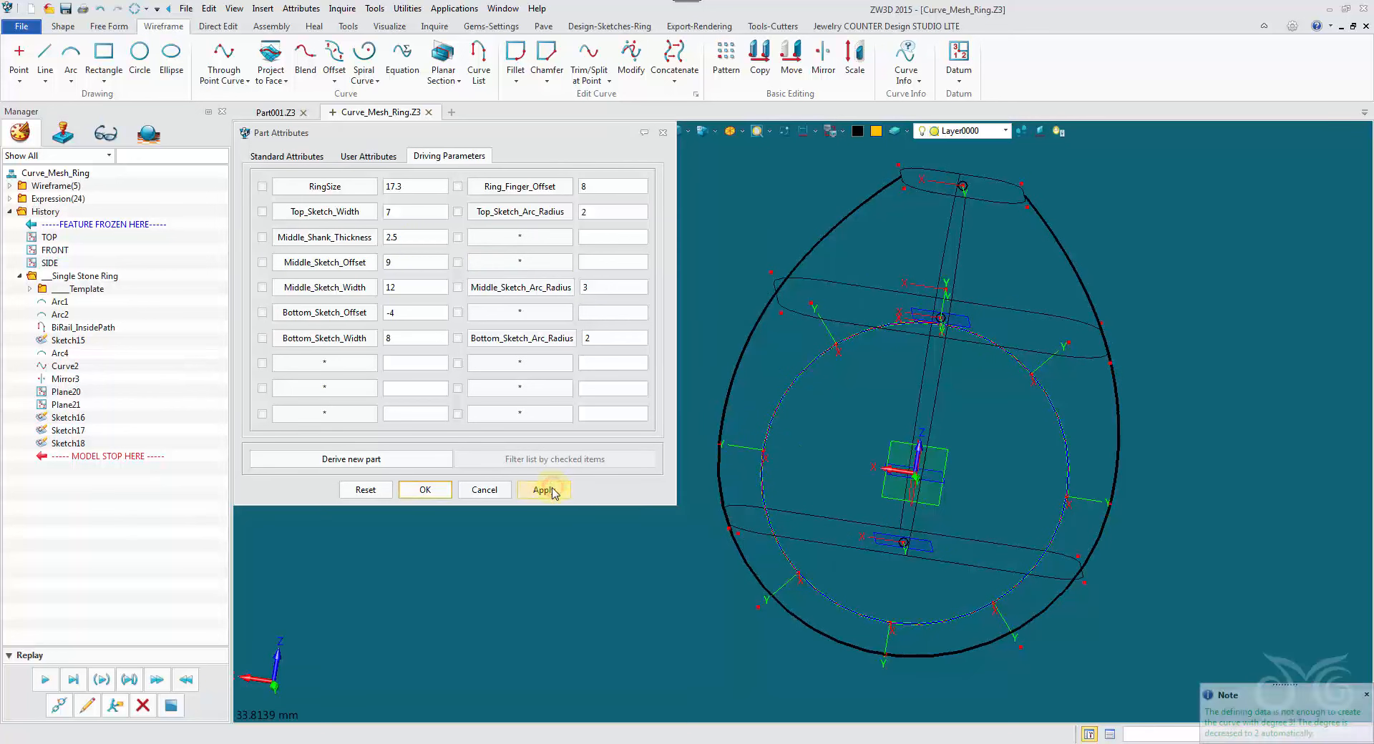
Set the driving parameter Middle_Shank_Thickness to 3 and apply it
double_click(408, 236)
text(3)
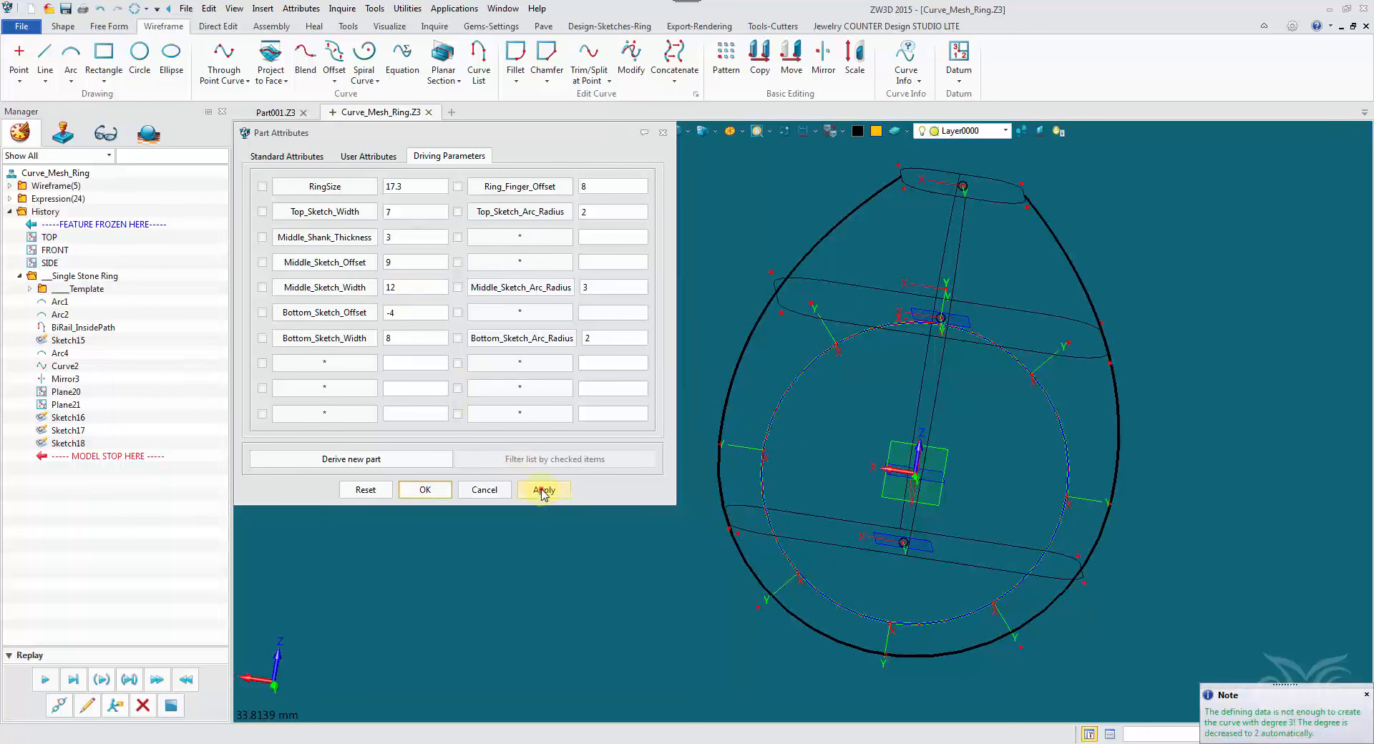
click(543, 490)
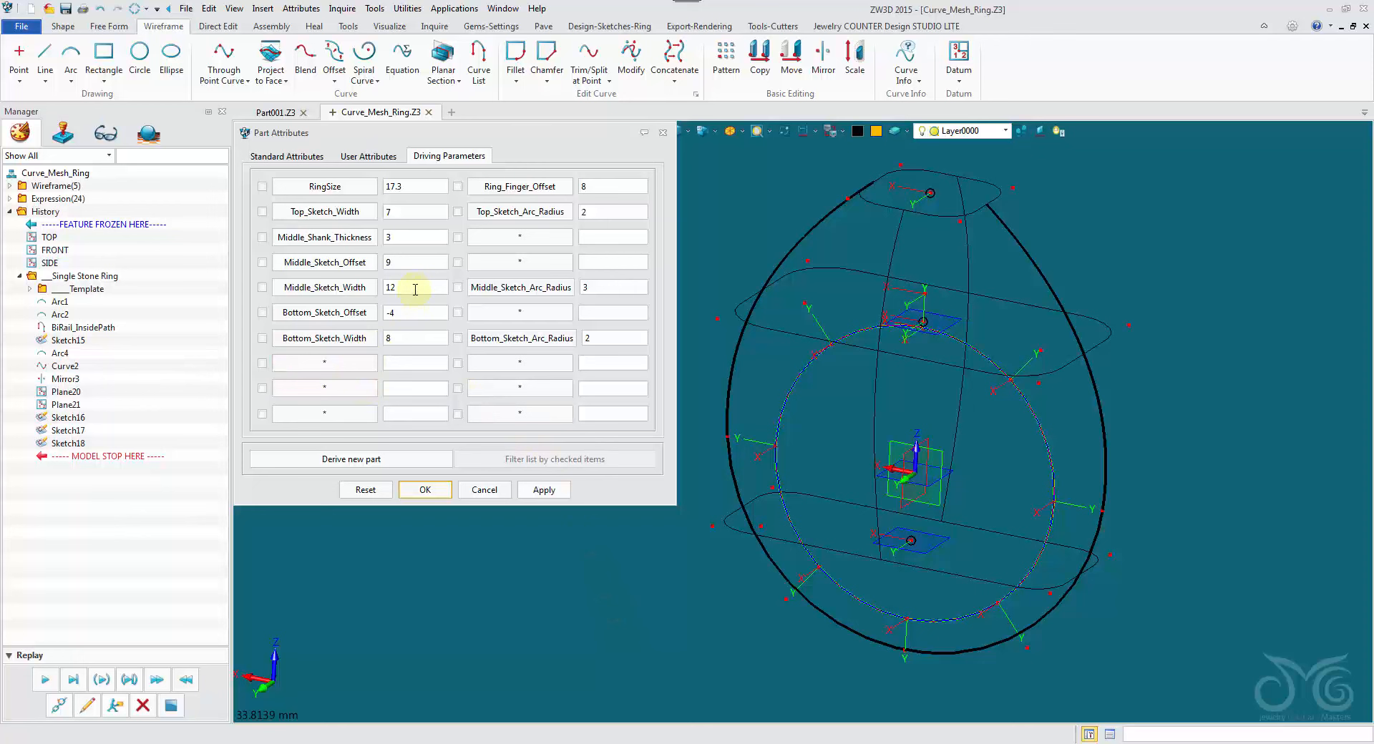
Set the driving parameter Middle_Sketch_Offset to 8 and apply it to the middle profile
click(420, 259)
right_drag(544, 600, 557, 570)
double_click(418, 263)
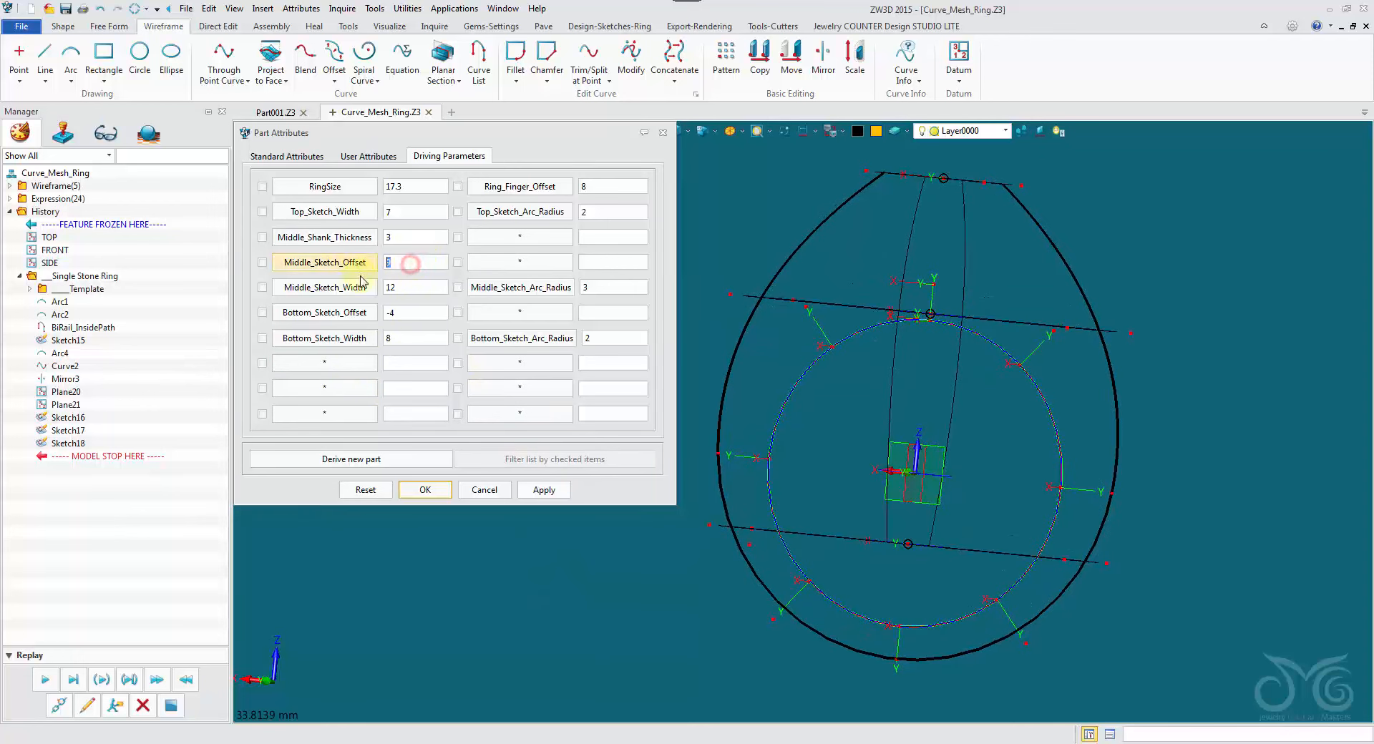
click(543, 490)
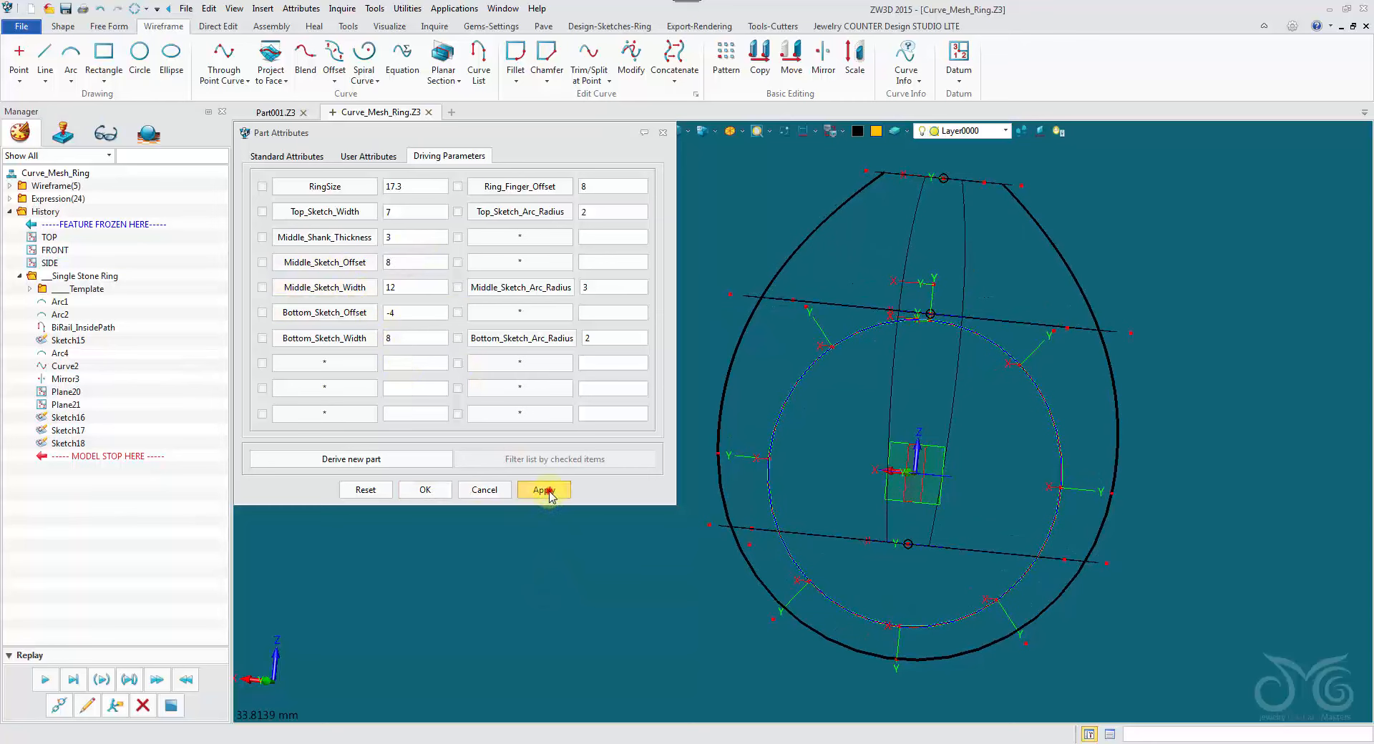
Set the driving parameter Middle_Sketch_Width to 10 and apply it
right_drag(681, 583, 687, 624)
double_click(415, 287)
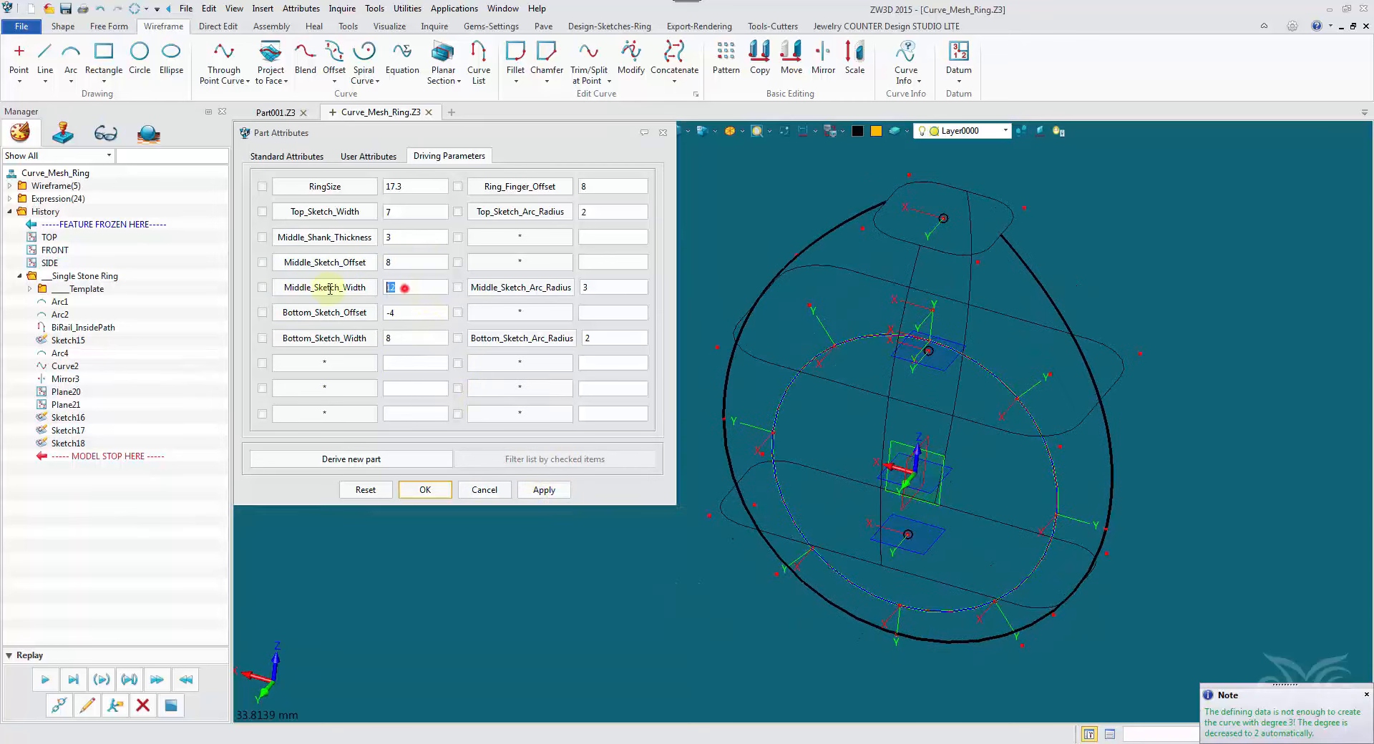
text(10)
click(544, 490)
Set the driving parameter Middle_Sketch_Arc_Radius to 4 and apply it
mouse_move(675, 568)
right_down()
mouse_move(644, 540)
mouse_move(669, 554)
right_up()
double_click(624, 293)
click(544, 490)
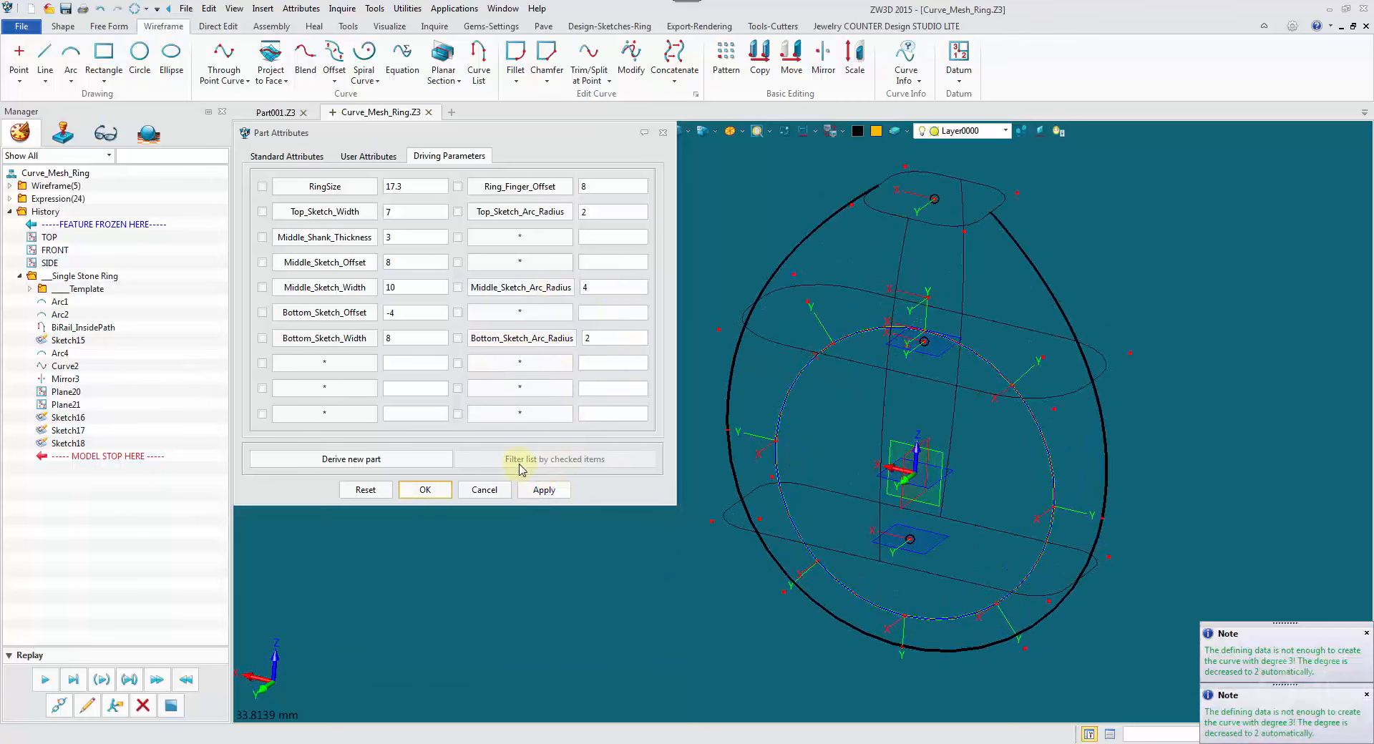
Set the driving parameter Bottom_Sketch_Offset to -3 and apply it to the bottom profile
click(423, 315)
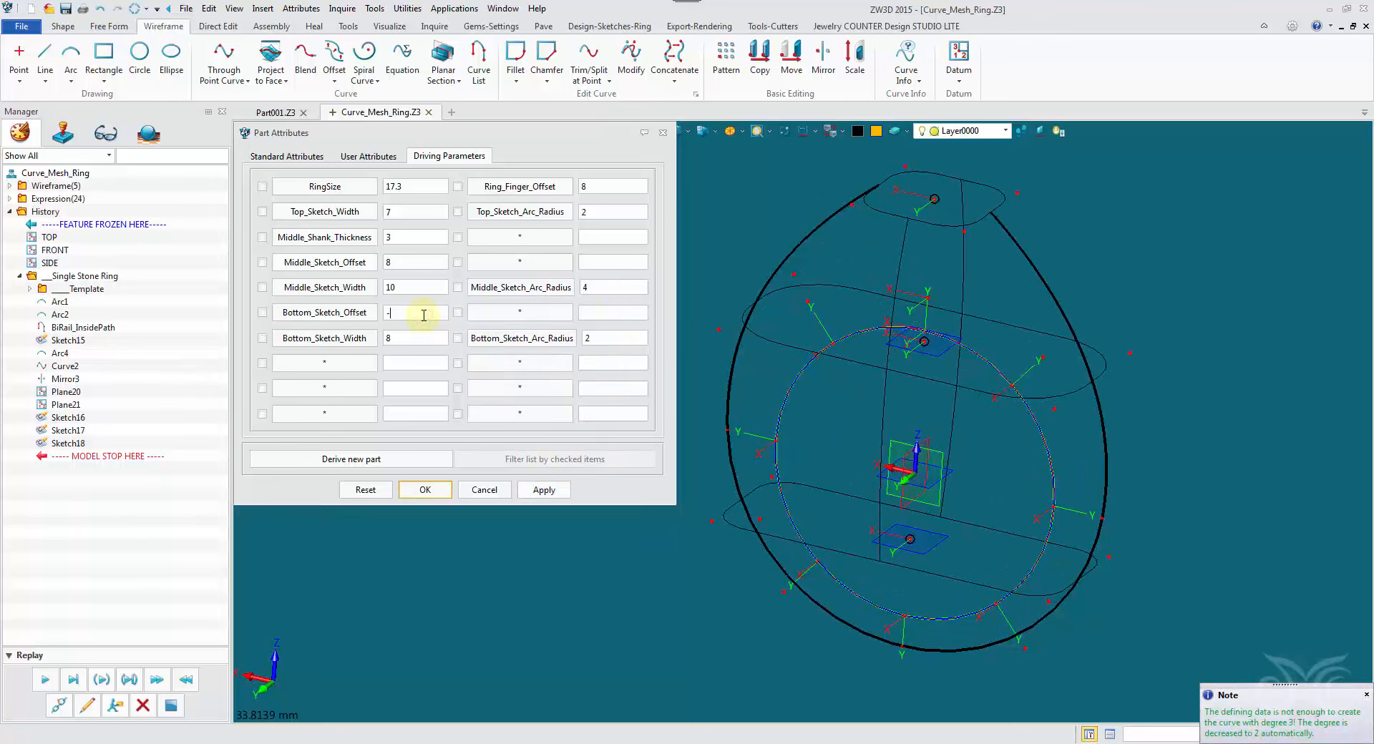
click(544, 490)
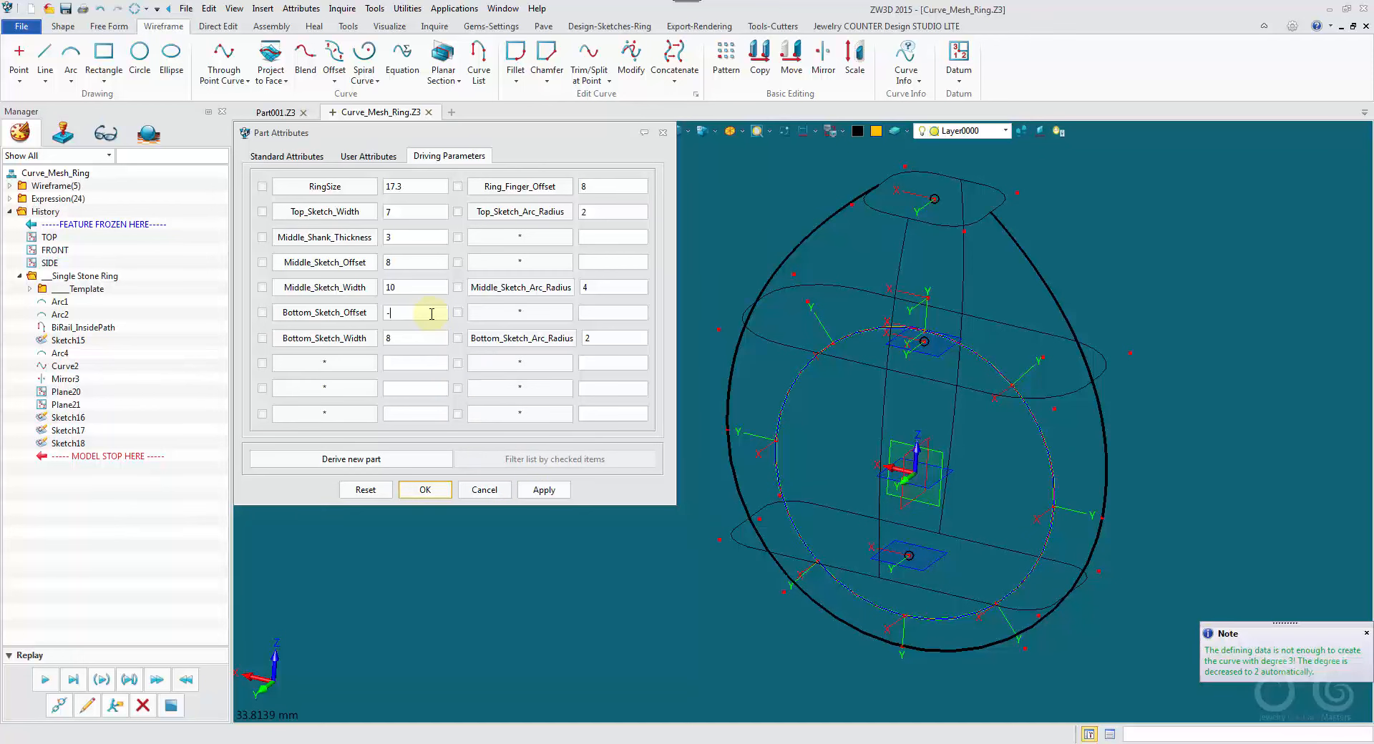
click(544, 492)
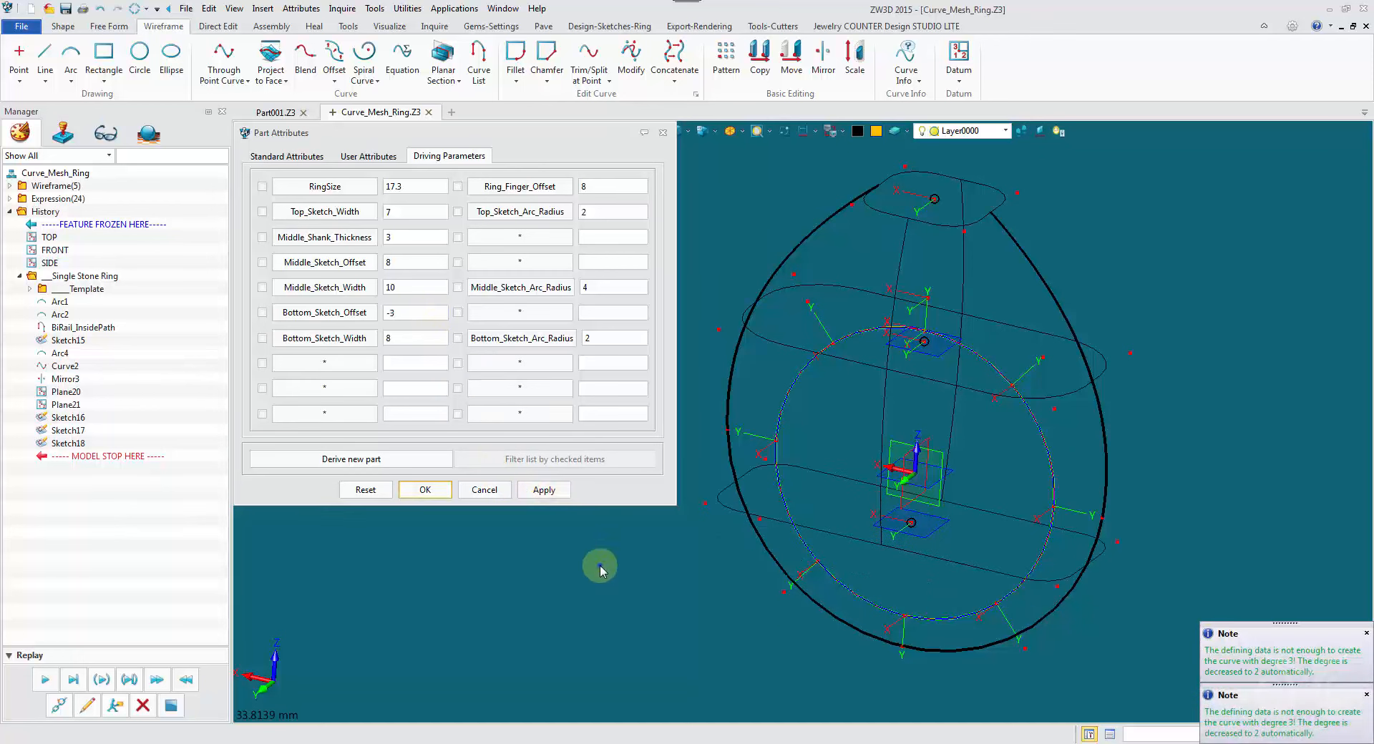
Set the driving parameter Bottom_Sketch_Width to 6 and apply it
double_click(392, 337)
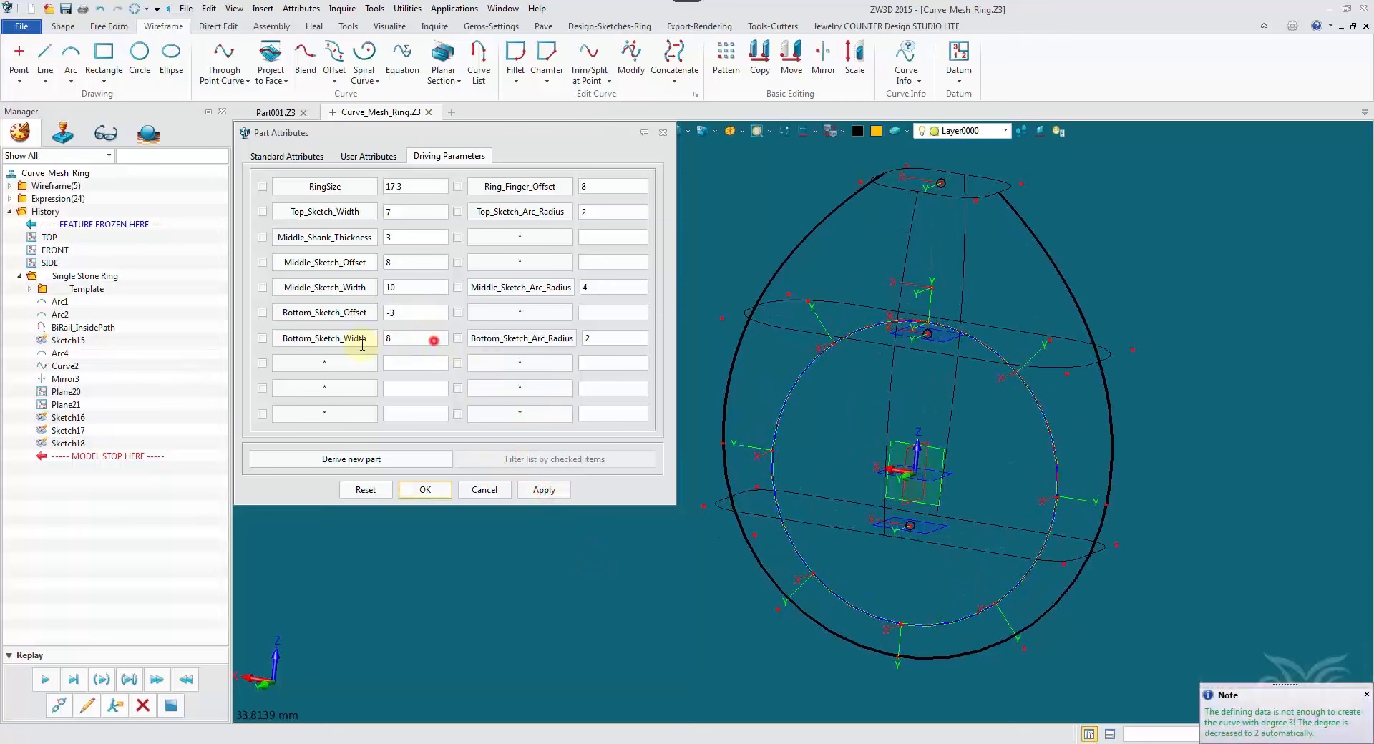
text(6)
click(543, 490)
middle_drag(560, 568, 558, 580)
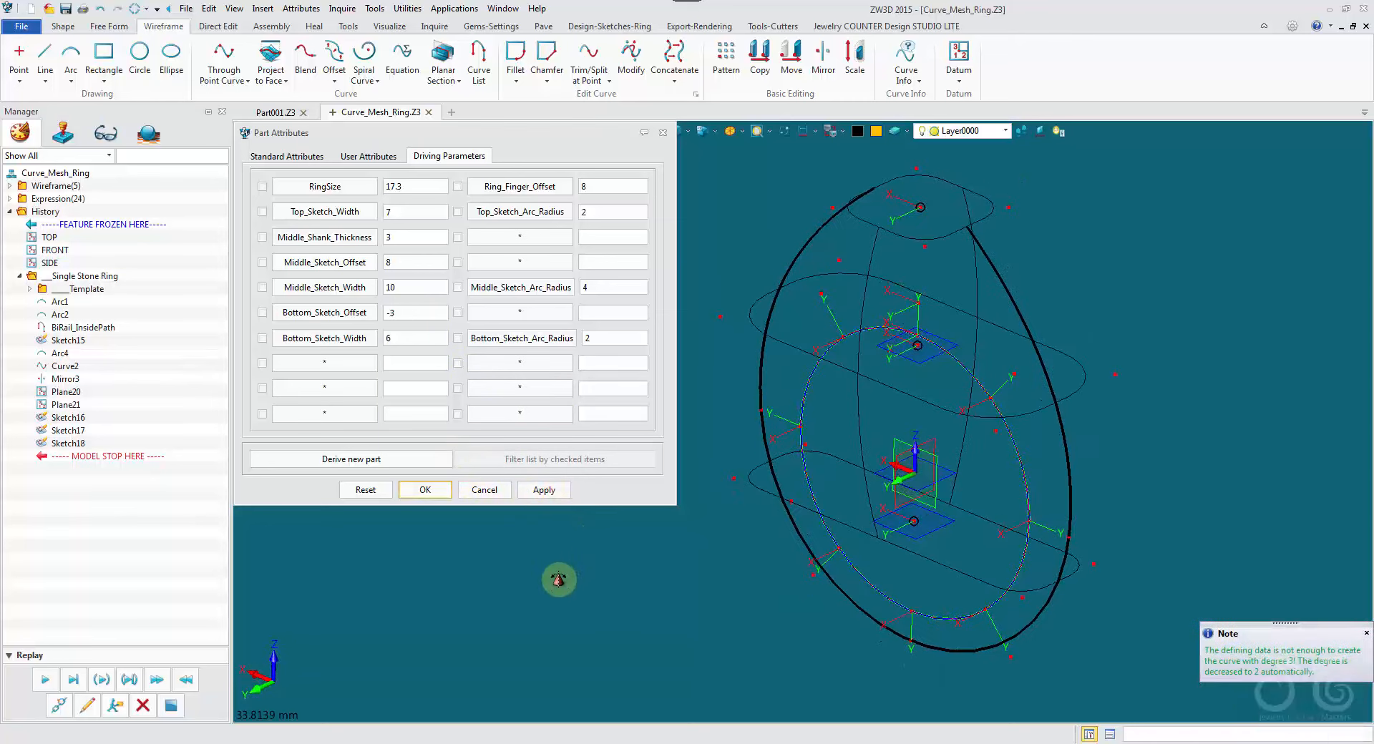
Set the driving parameter Bottom_Sketch_Arc_Radius to 1.5 and apply it
double_click(606, 339)
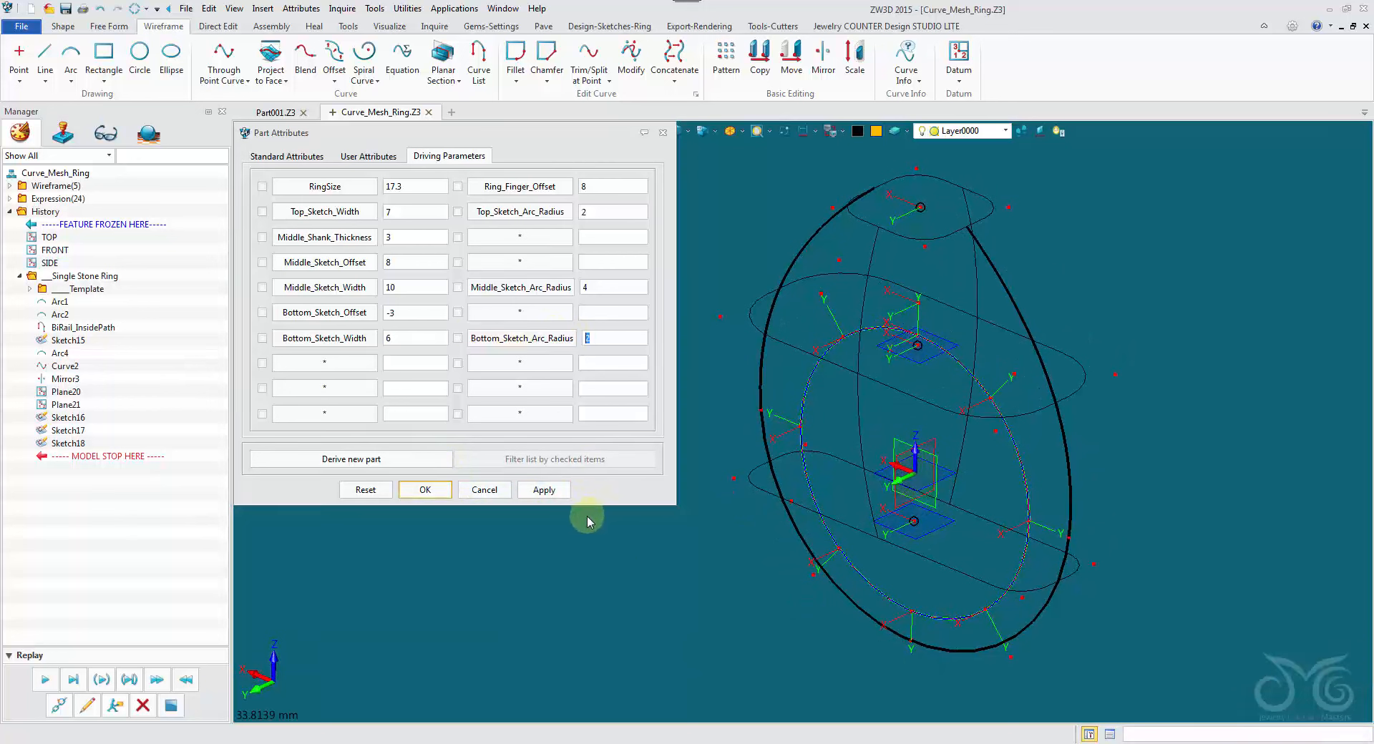
text(15)
key(Left)
text(.)
click(563, 496)
Set the driving parameter Bottom_Sketch_Arc_Radius to 2.5, apply it and accept the part attributes
drag(603, 341, 546, 339)
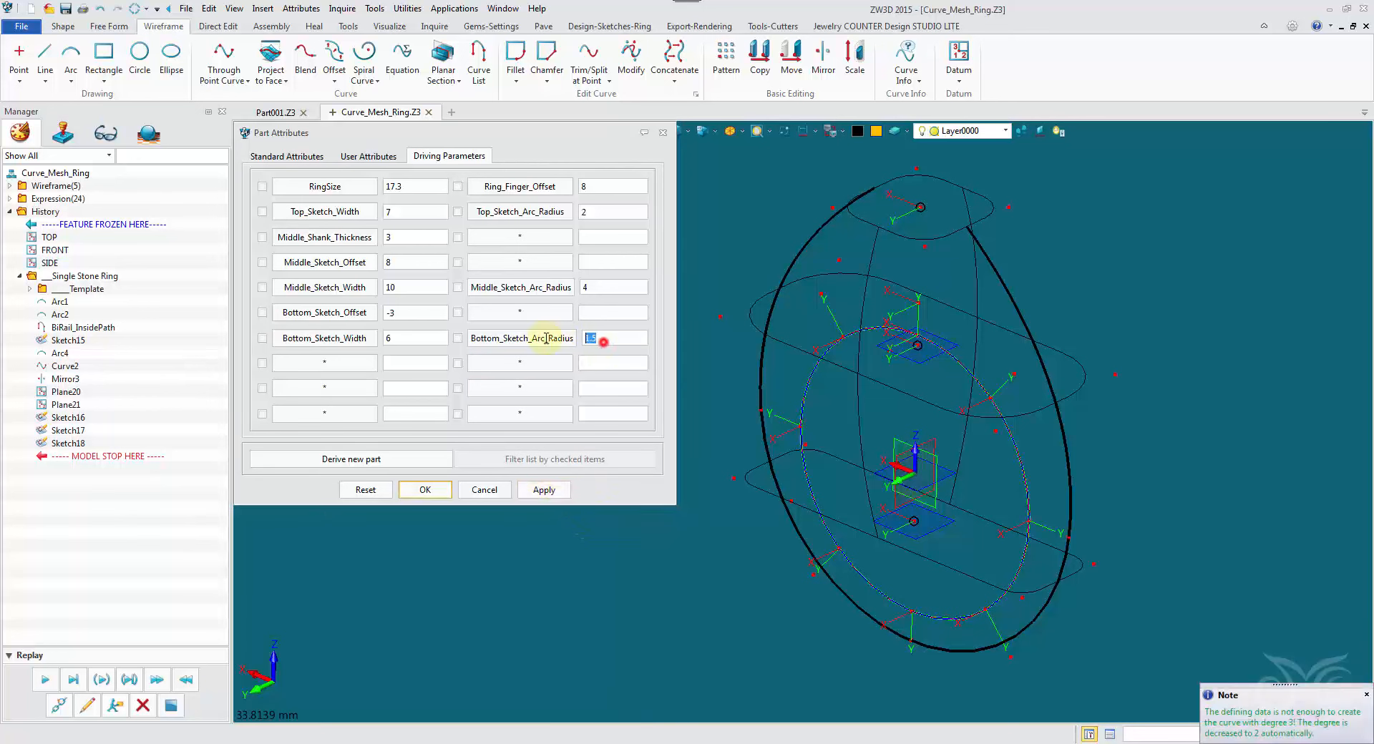
text(2.5)
click(535, 490)
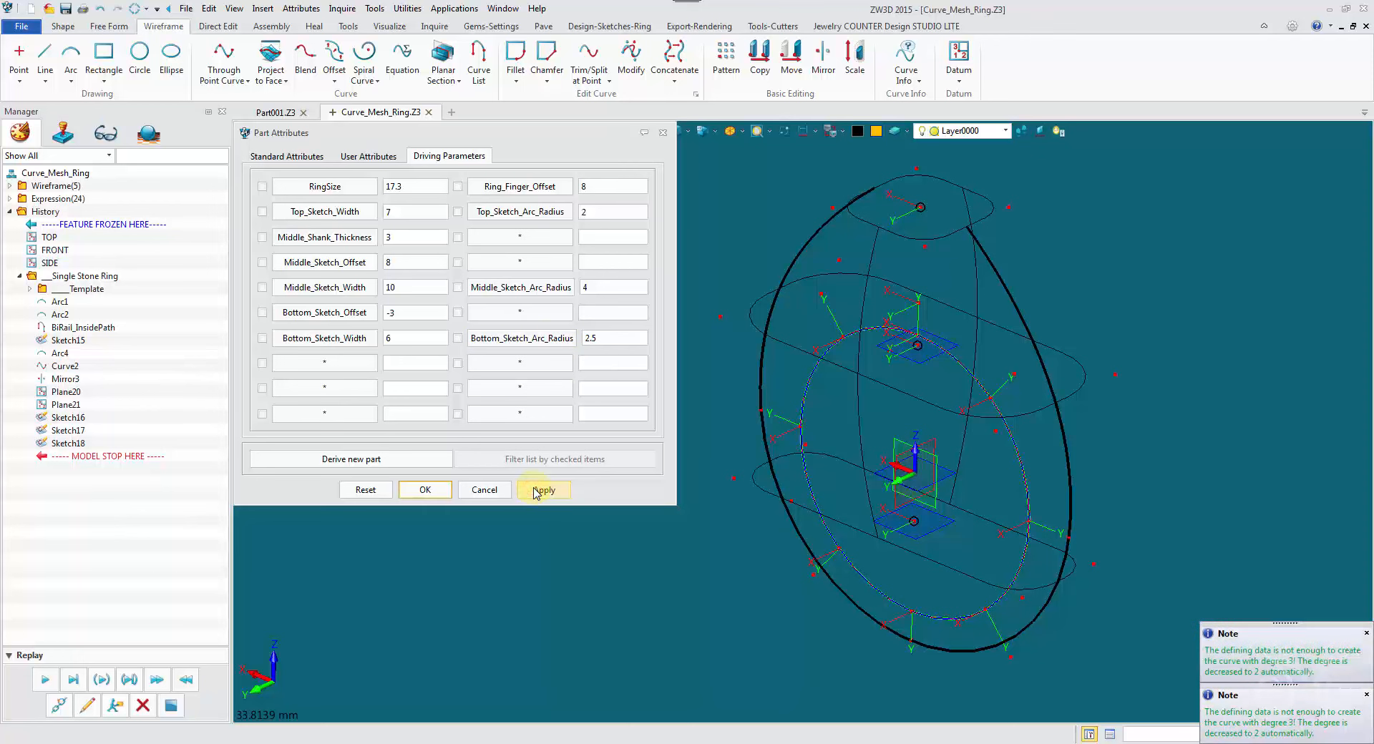
click(425, 491)
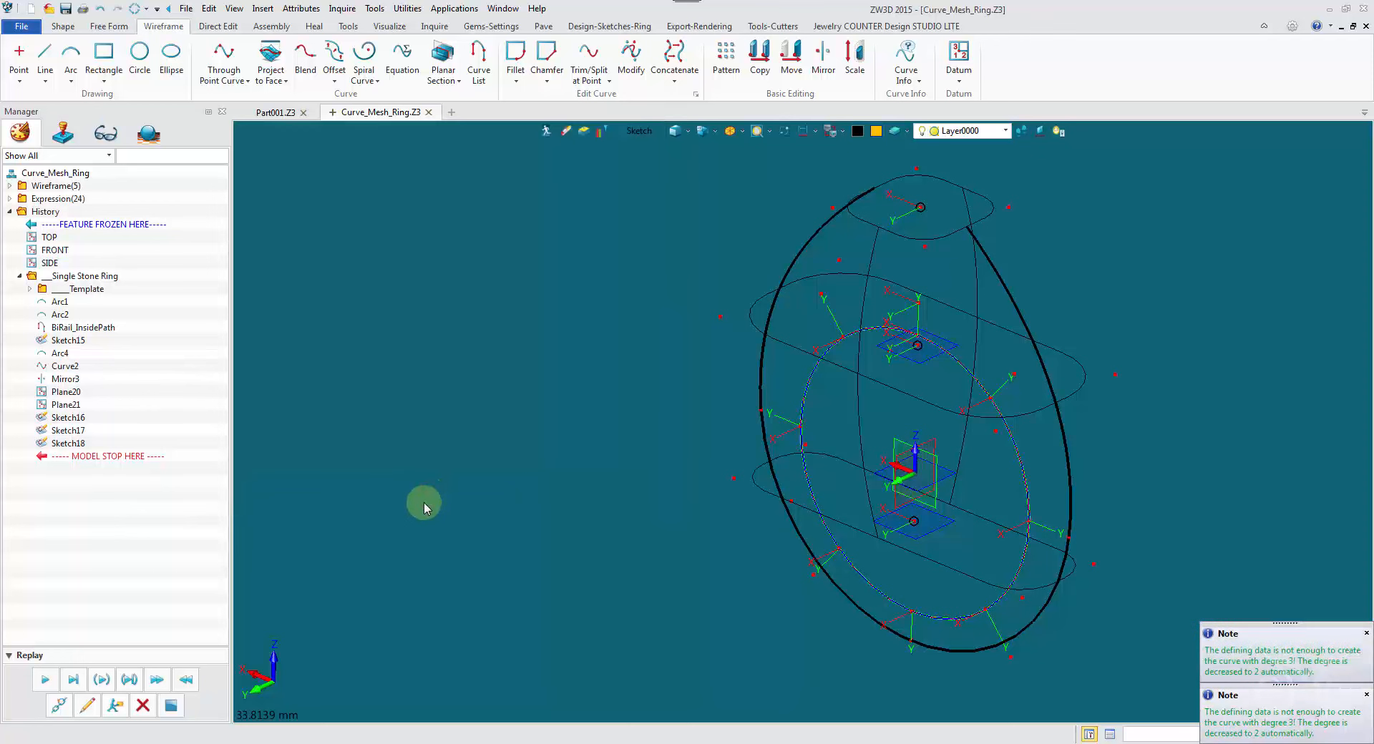
Save the ring file as Curve_Mesh_Ring in the JCDLITE_Designs folder
click(66, 13)
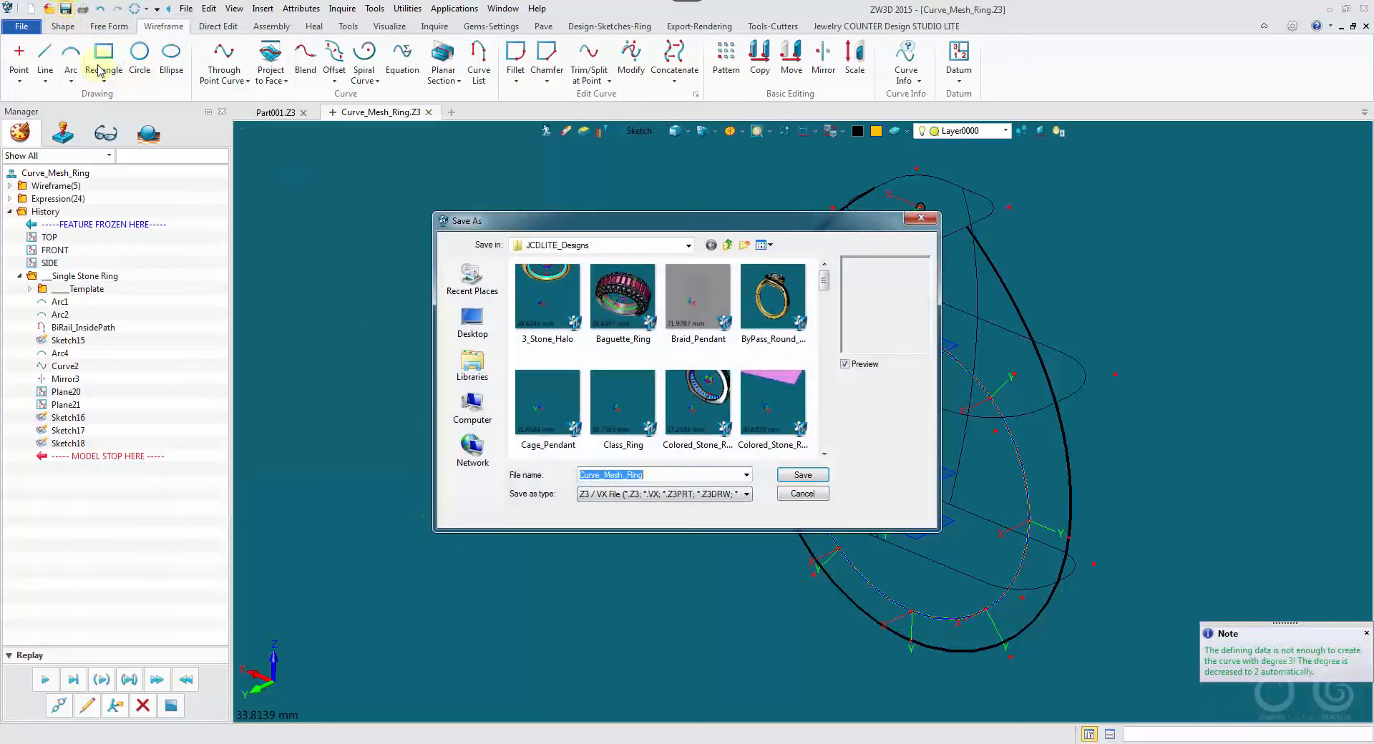
click(800, 476)
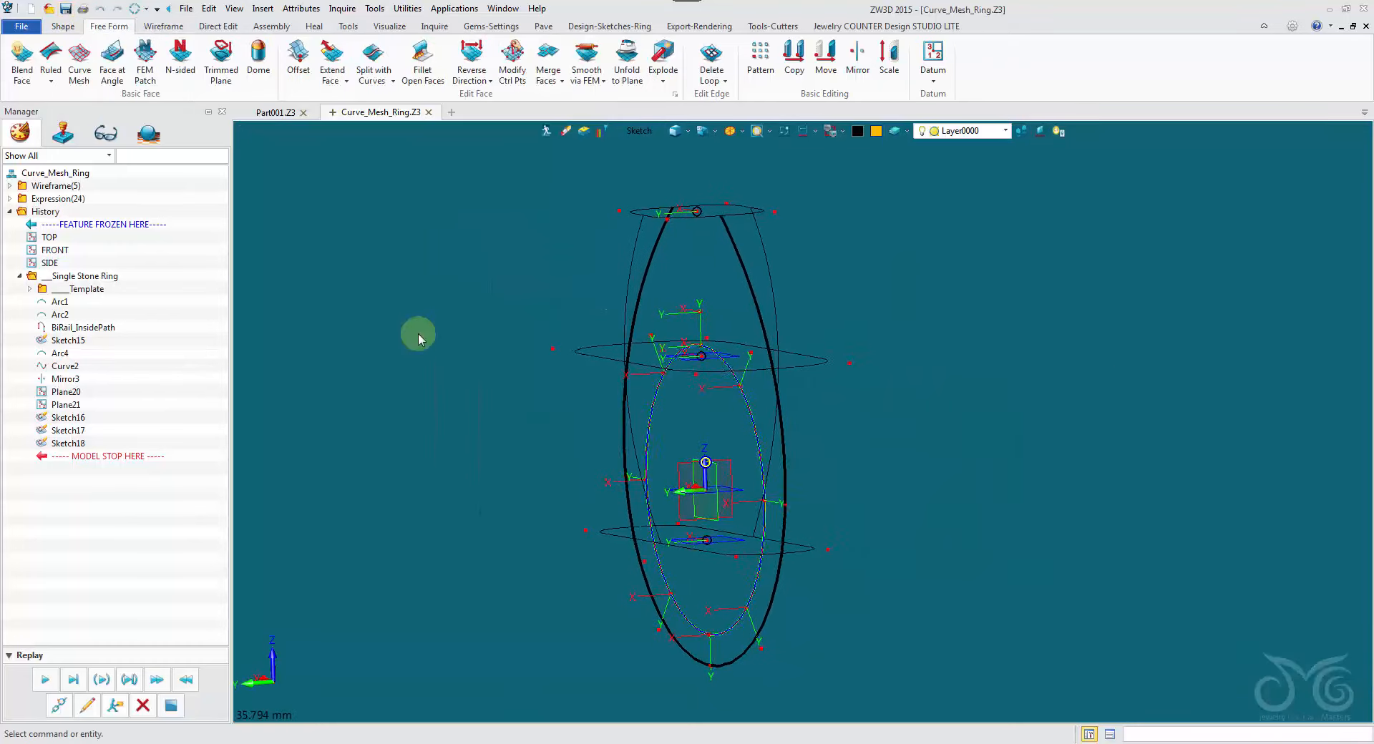
Set the selection filter to Curve so that individual wireframe curves can be picked
key(Left)
key(Left)
key(Left)
key(Left)
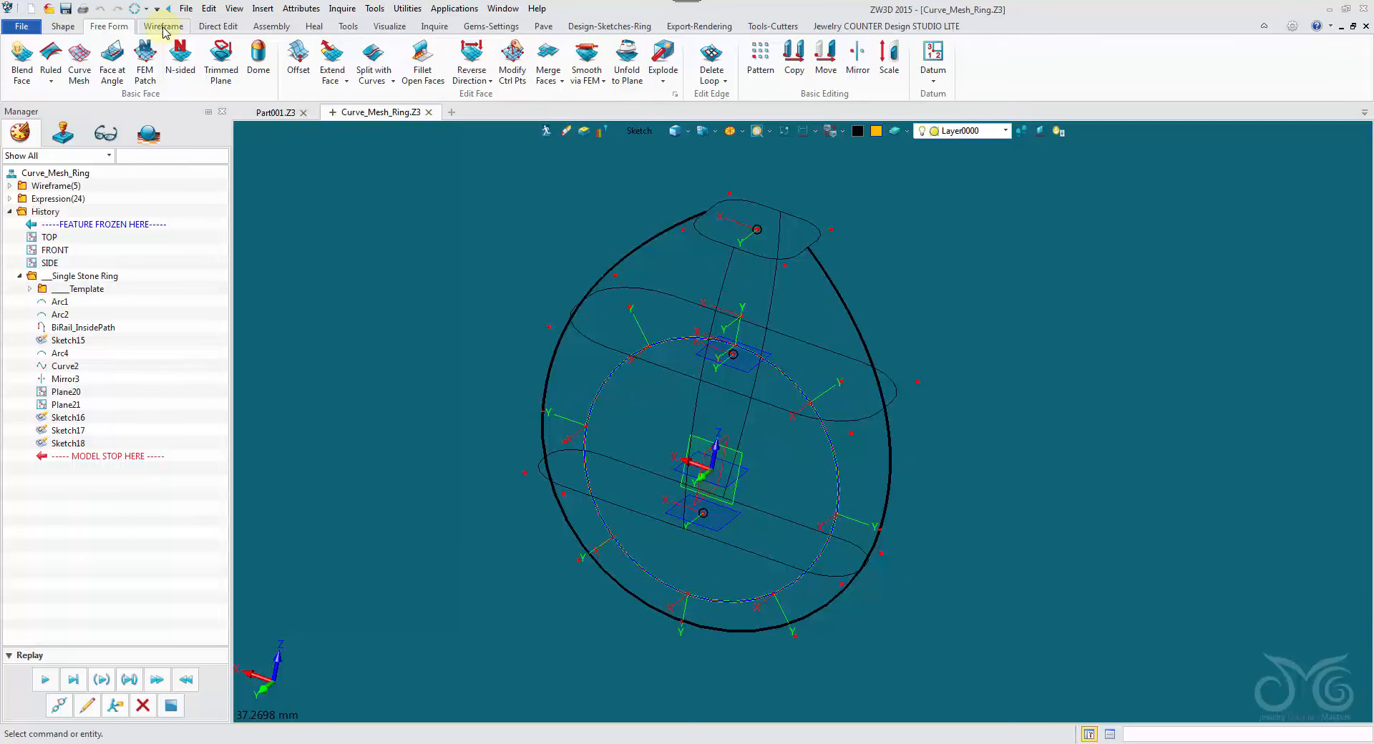
click(620, 133)
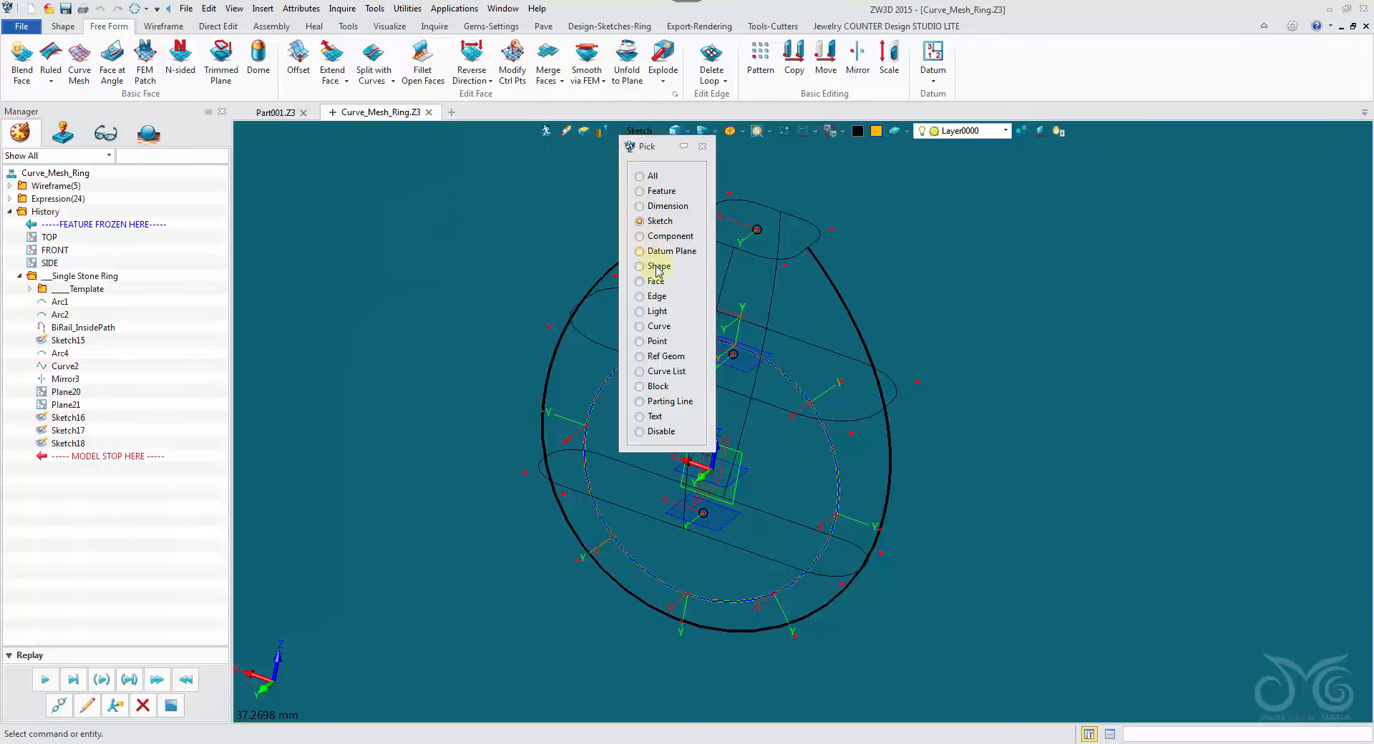
click(656, 326)
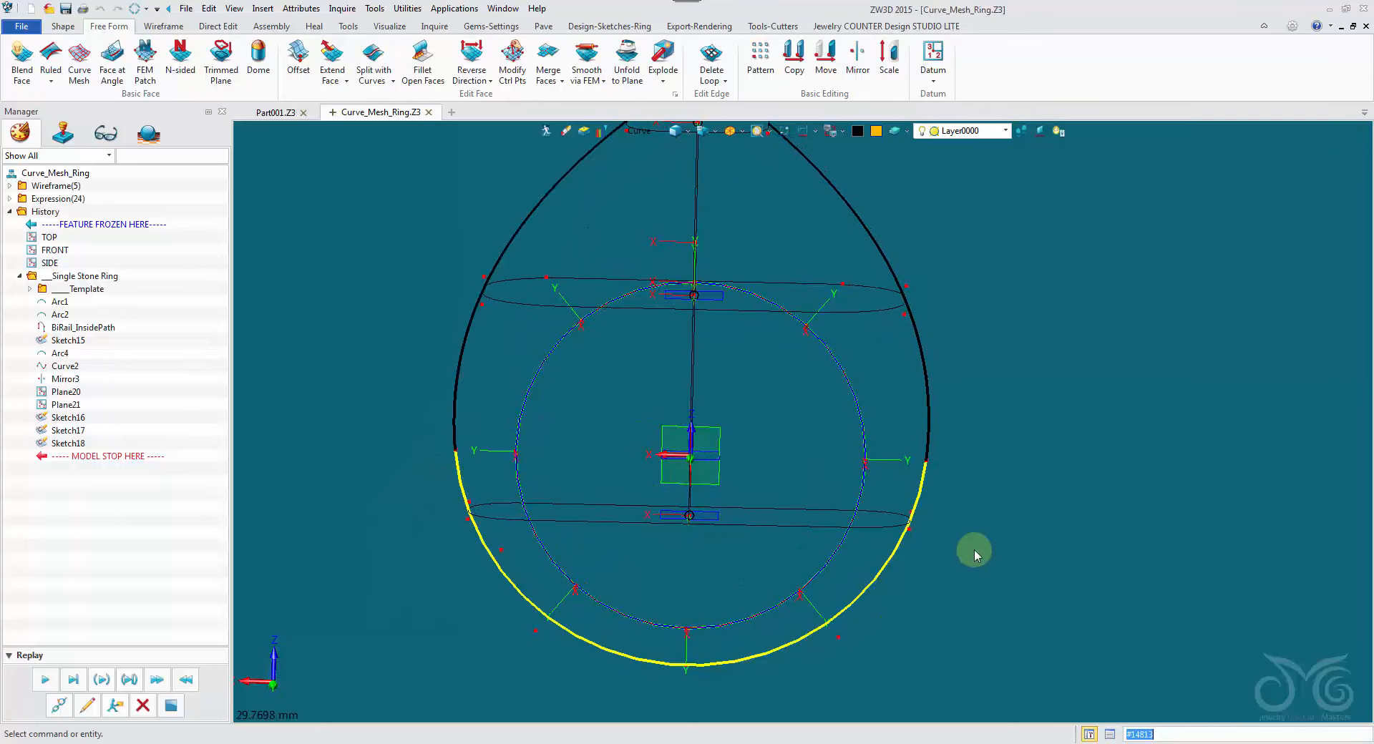
Split the lower outer shank curve at its bottom center point with Trim/Split at Point
click(163, 26)
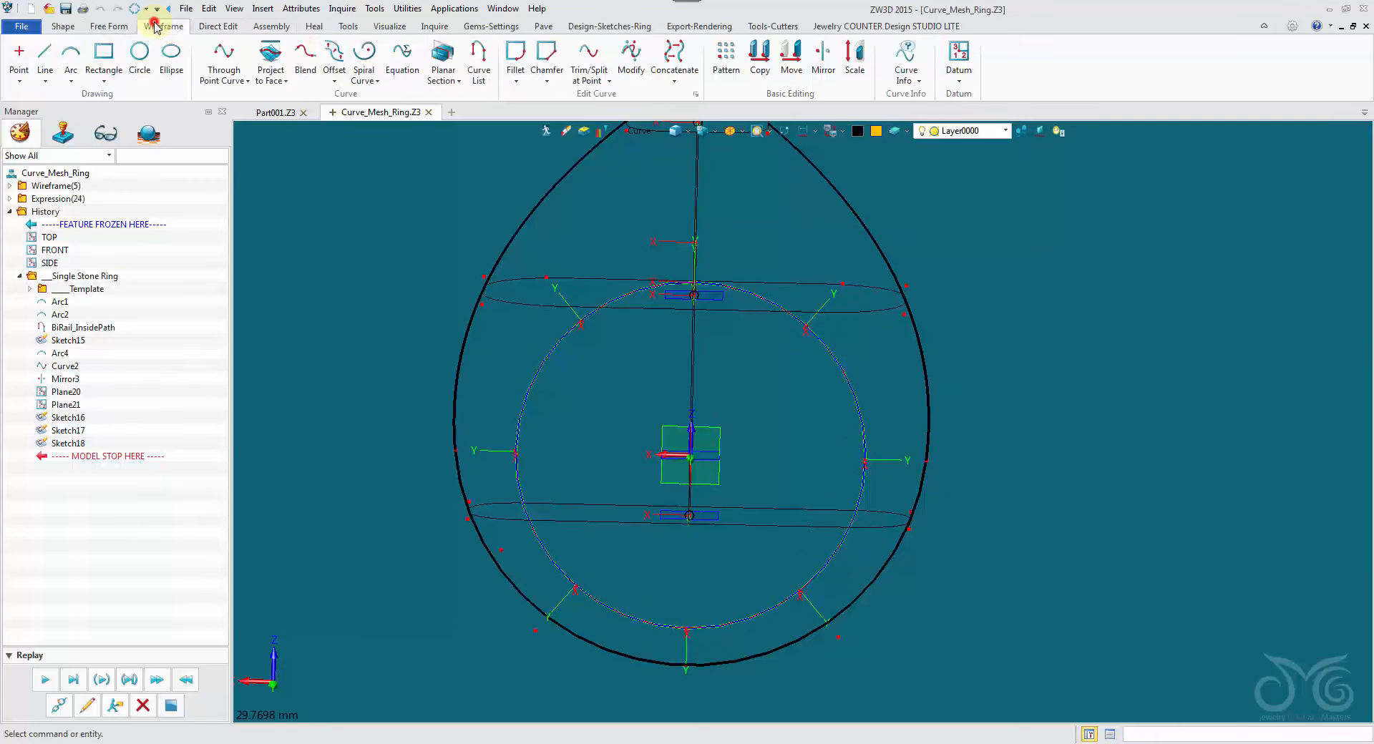
click(587, 56)
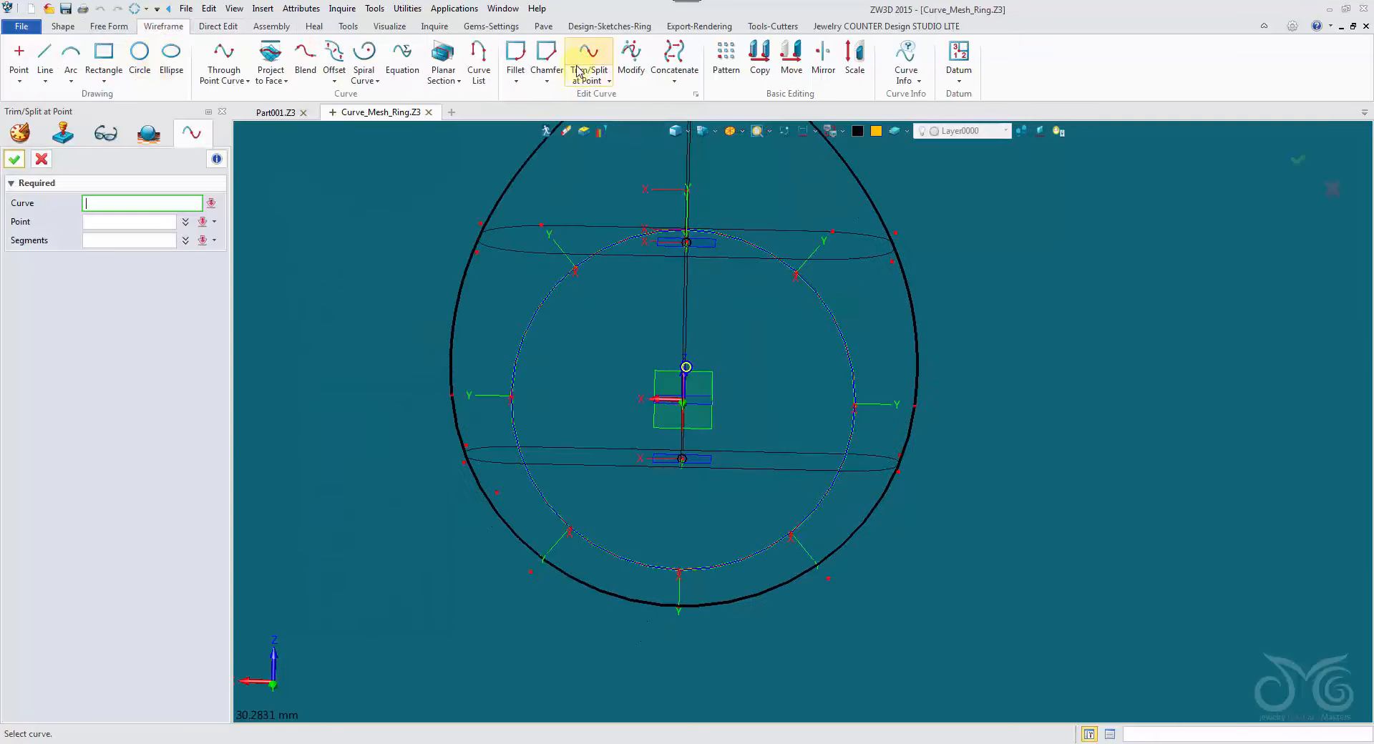
click(648, 486)
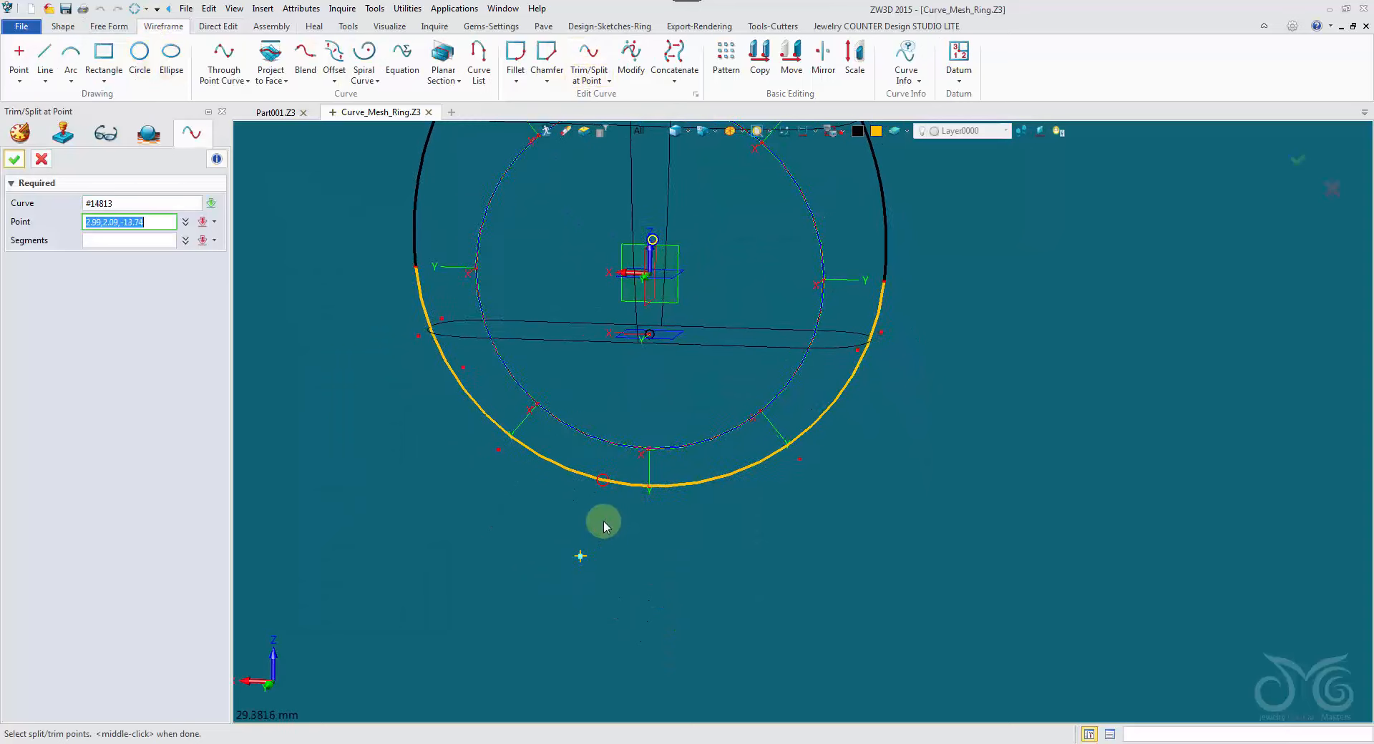
scroll(608, 522, up, 1)
right_drag(633, 537, 637, 528)
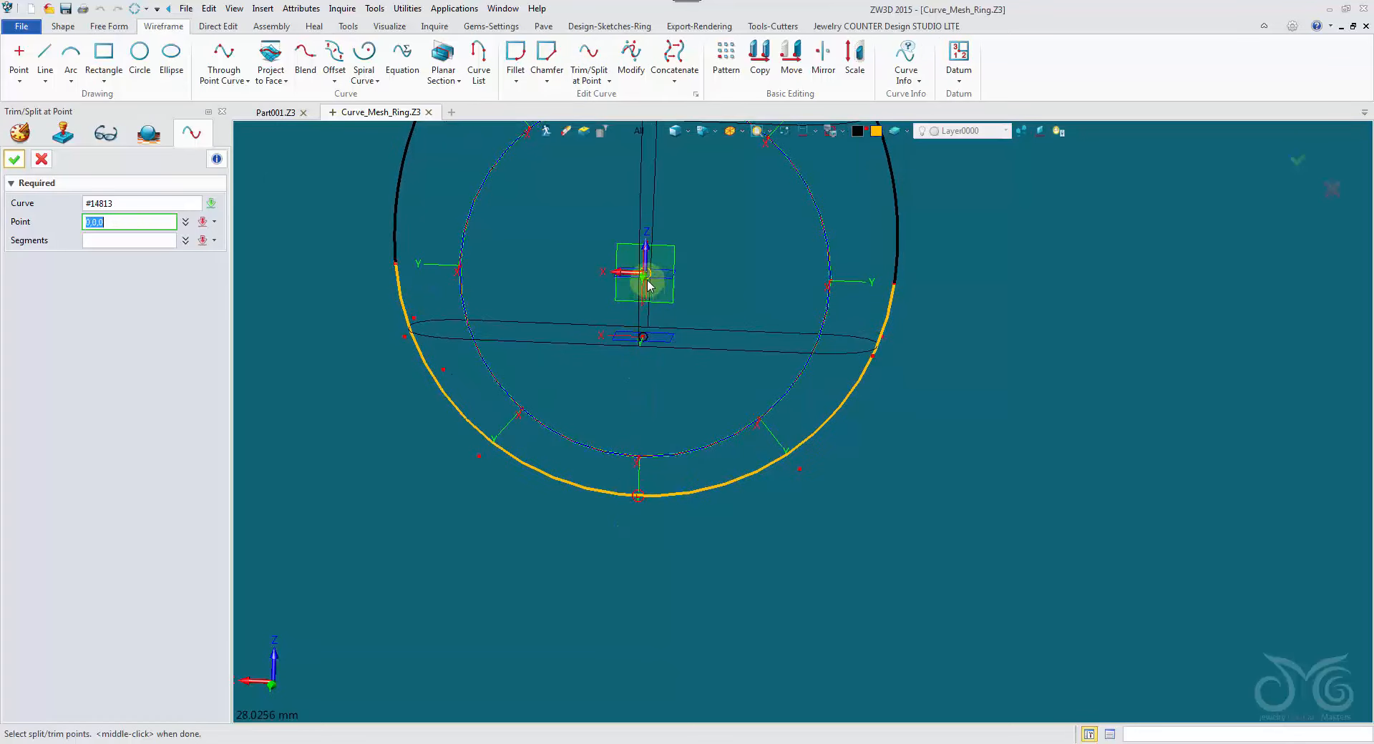
right_drag(656, 296, 663, 432)
scroll(660, 447, up, 3)
right_drag(644, 482, 608, 465)
click(10, 157)
Start a Curve Mesh and define the first U curve from the upper and lower outer shank curves on one side of the ring
scroll(594, 276, down, 3)
right_drag(601, 279, 625, 333)
right_drag(679, 496, 412, 226)
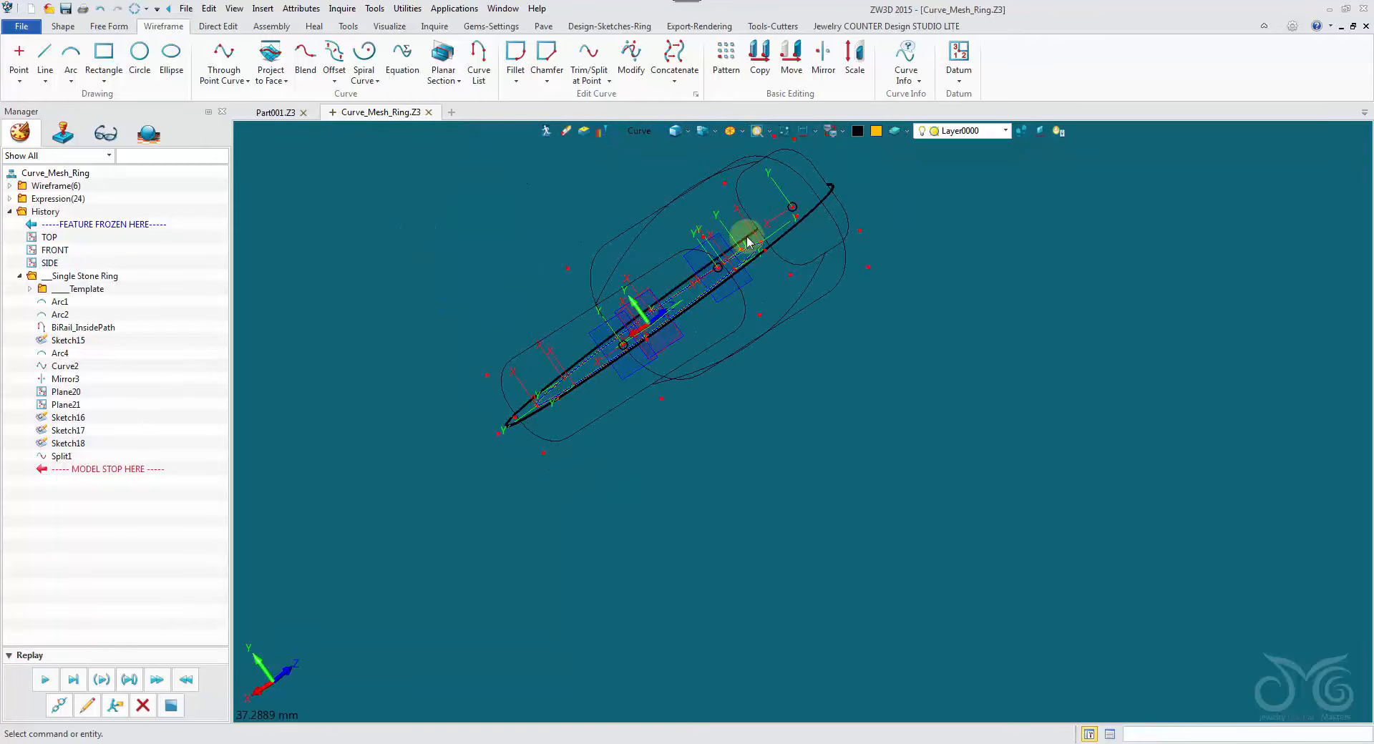
right_drag(870, 406, 136, 49)
click(116, 27)
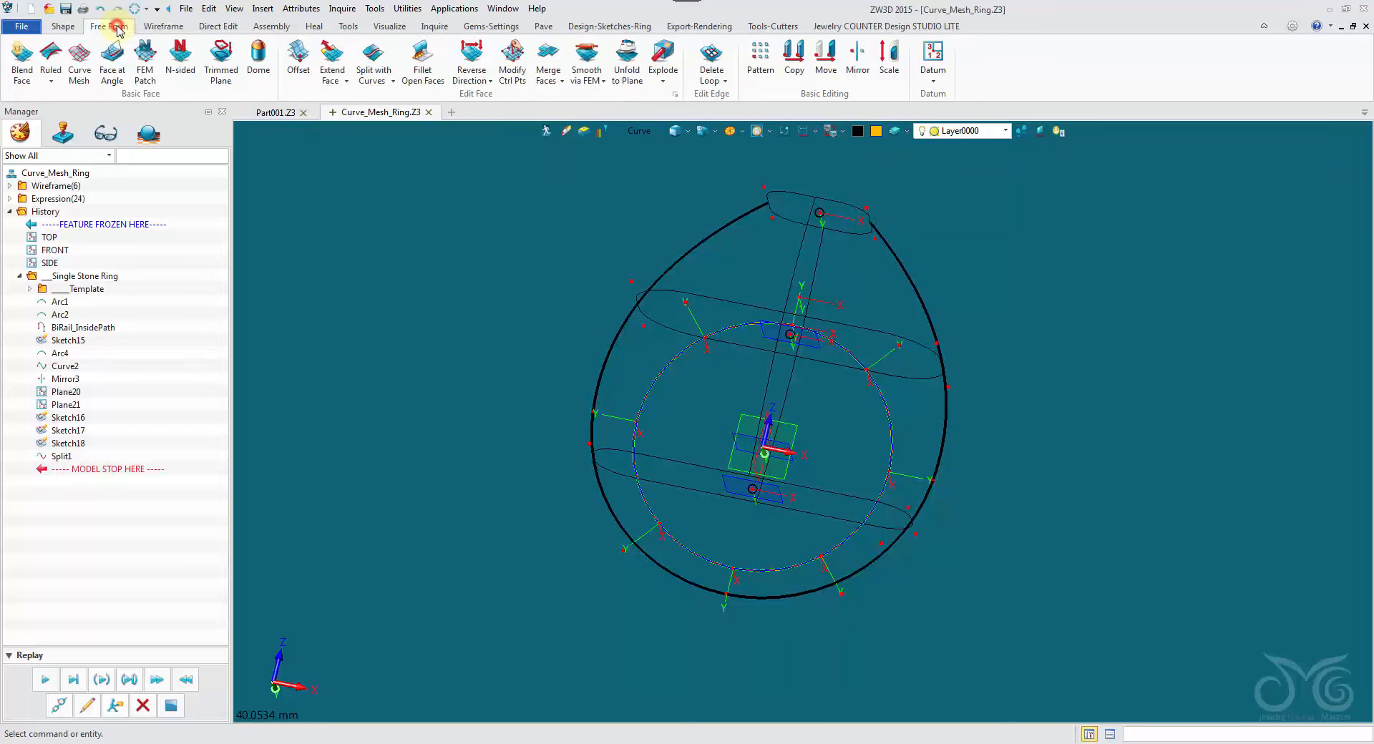
click(79, 63)
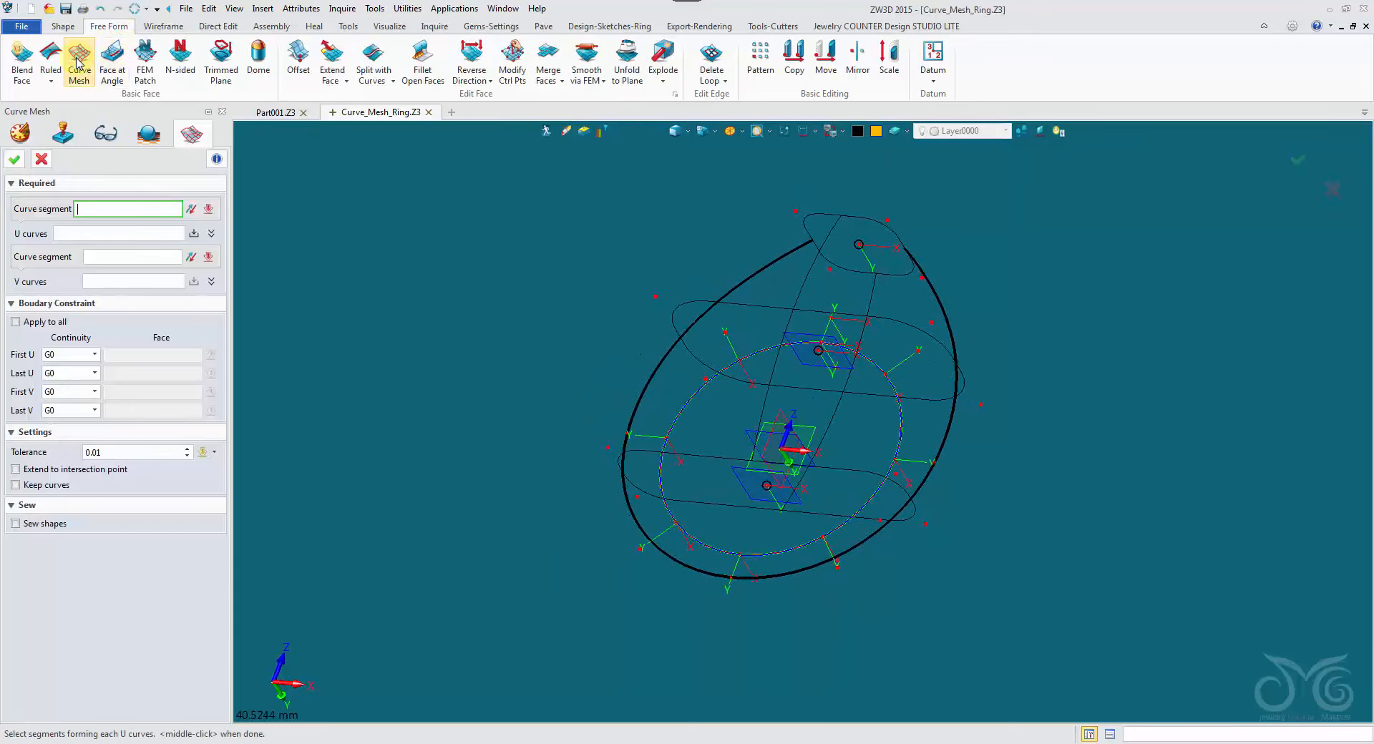
right_drag(538, 418, 408, 237)
click(648, 257)
click(587, 480)
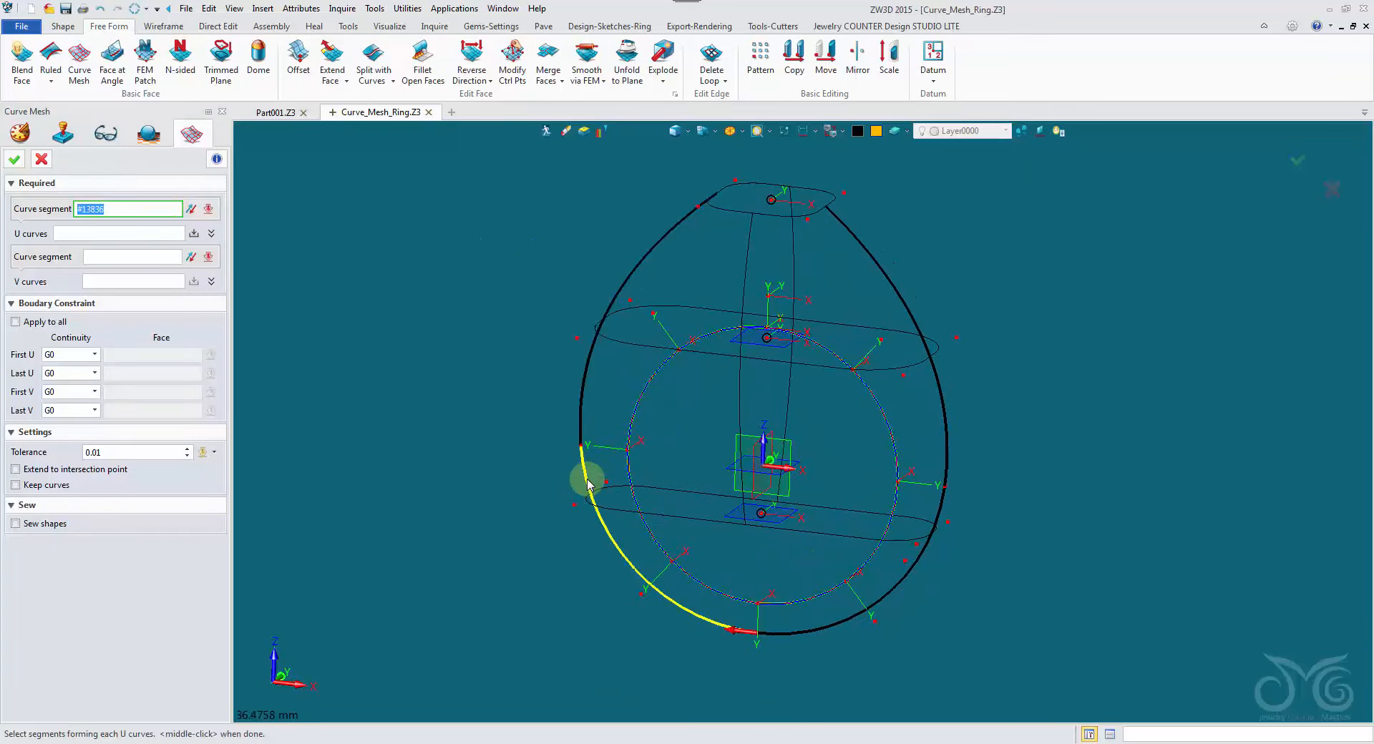
right_drag(401, 517, 604, 239)
click(605, 239)
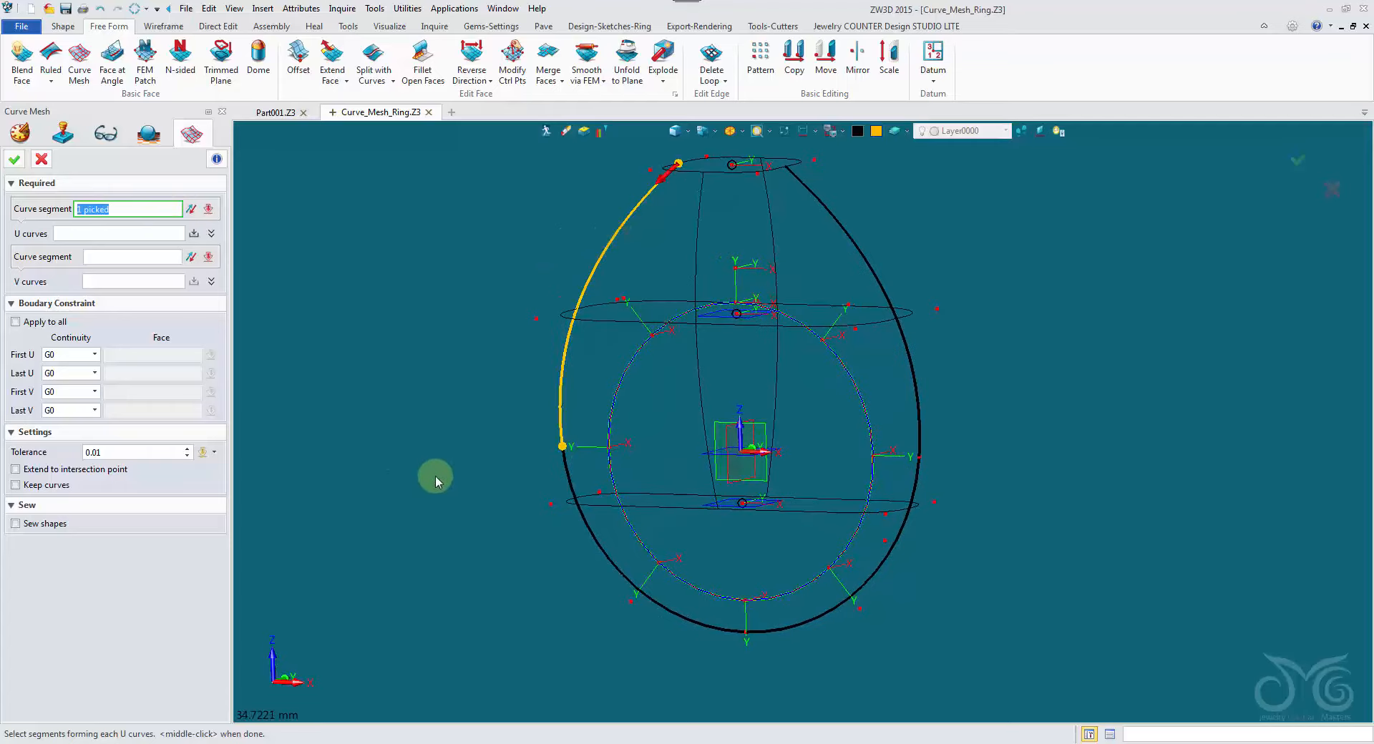
click(568, 474)
right_drag(567, 472, 529, 329)
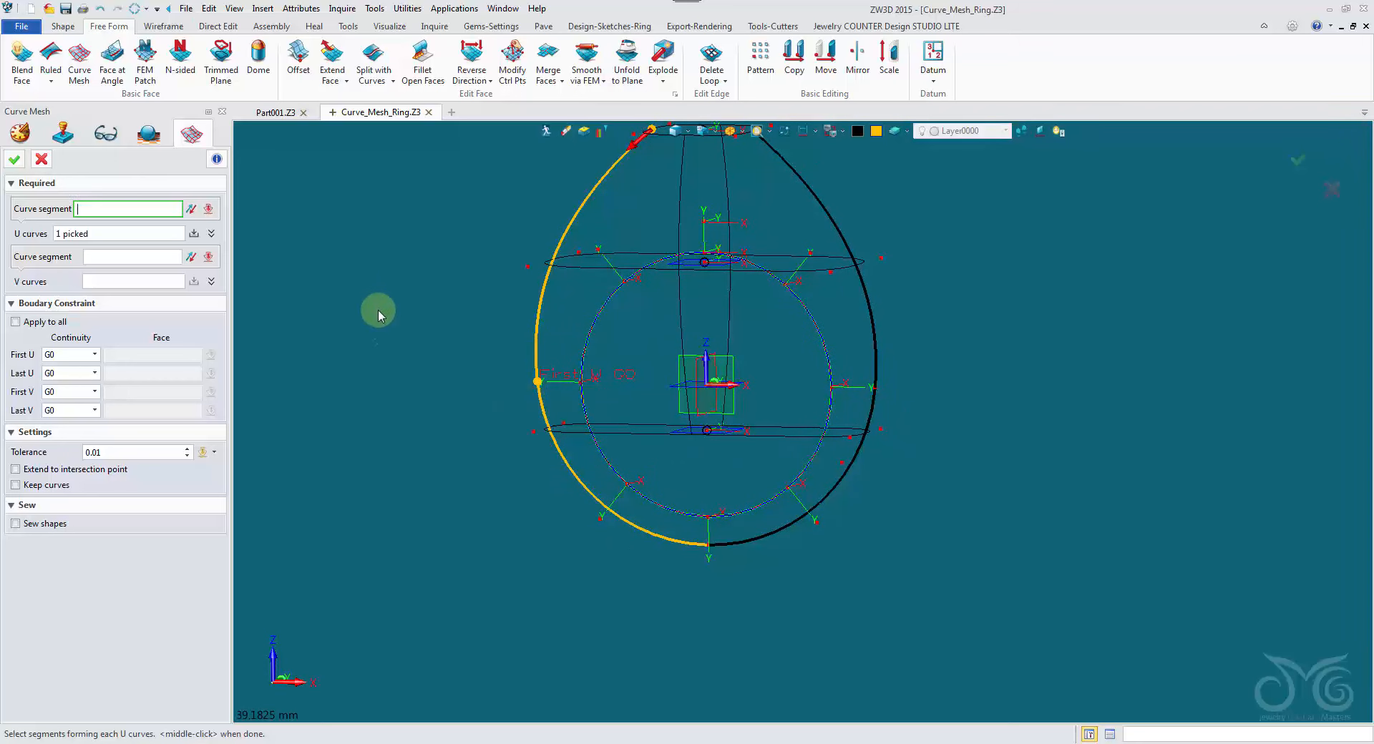
Add the opposite outer shank curve pair and the inner front-and-back arcs as the second and third U curves
right_drag(378, 309, 522, 256)
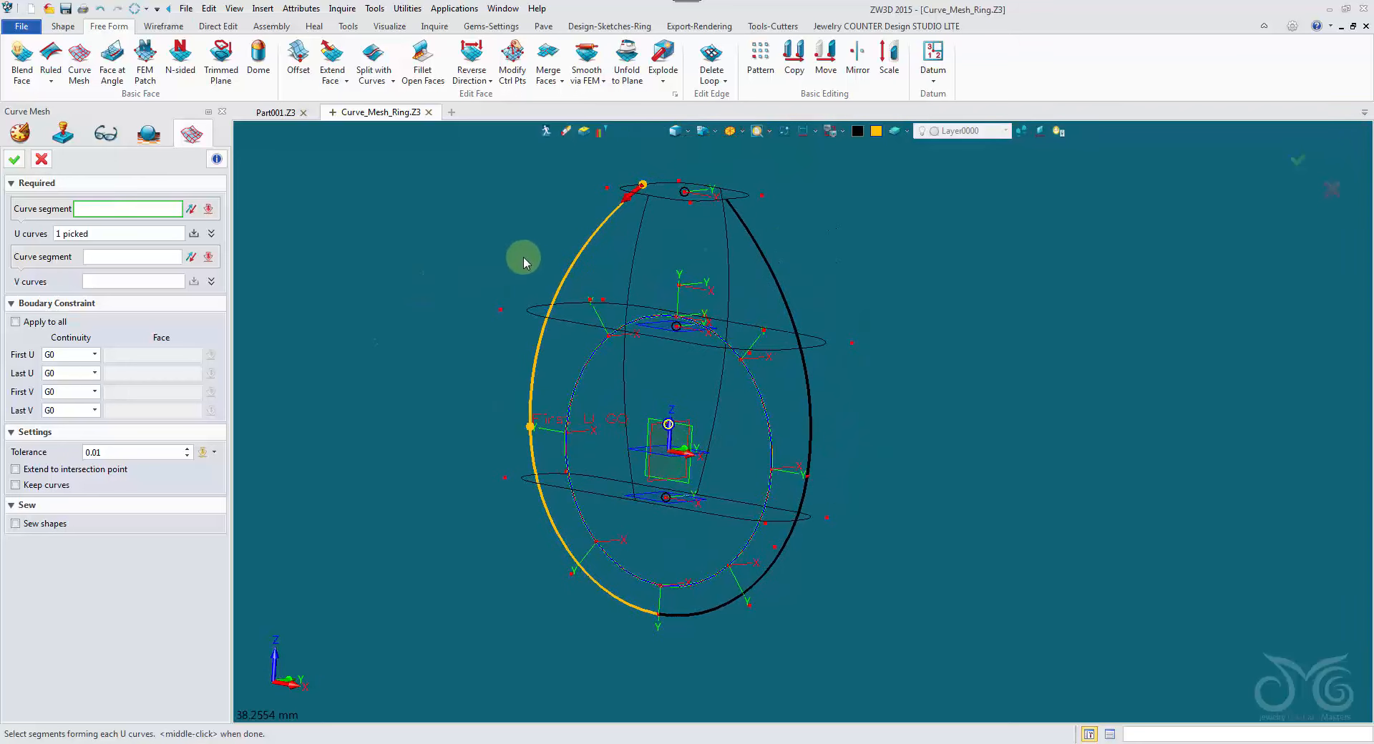
click(768, 261)
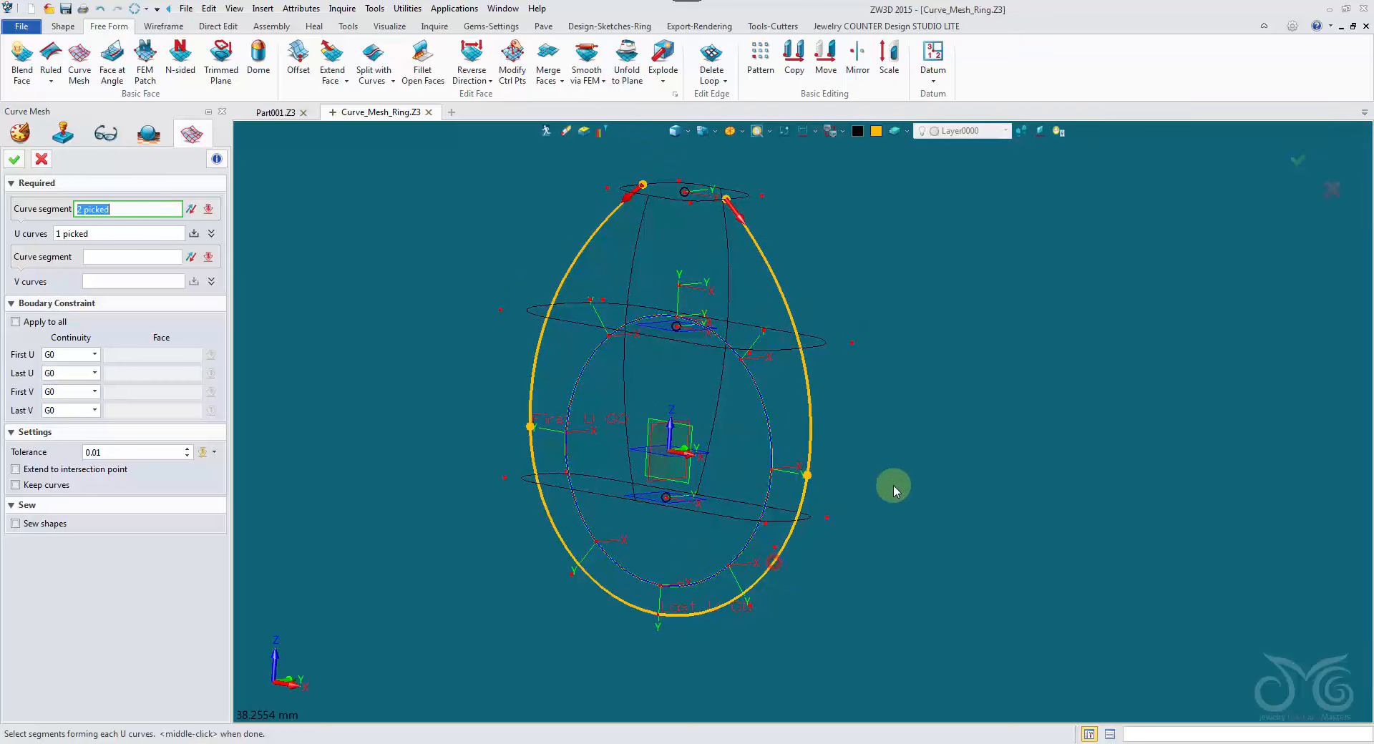
middle_click(939, 375)
right_drag(939, 375, 463, 320)
click(620, 315)
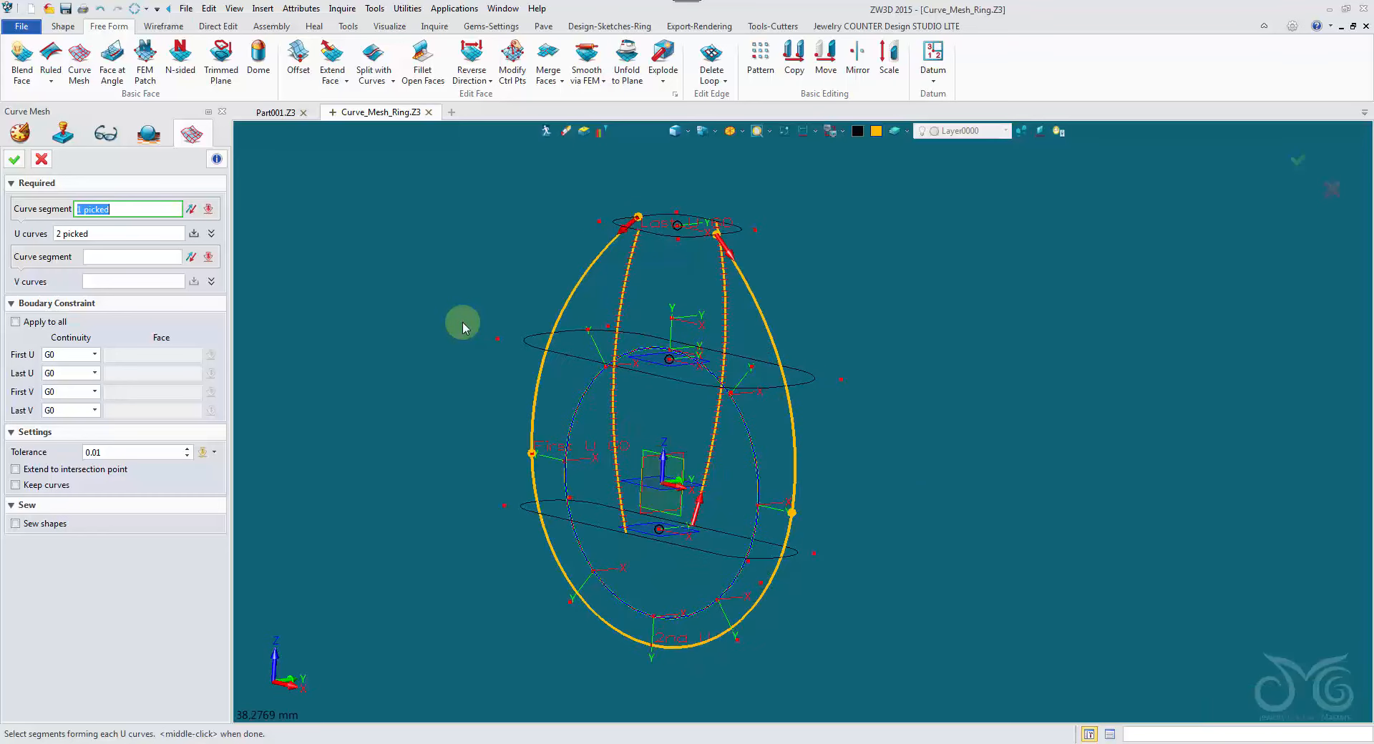
middle_click(462, 321)
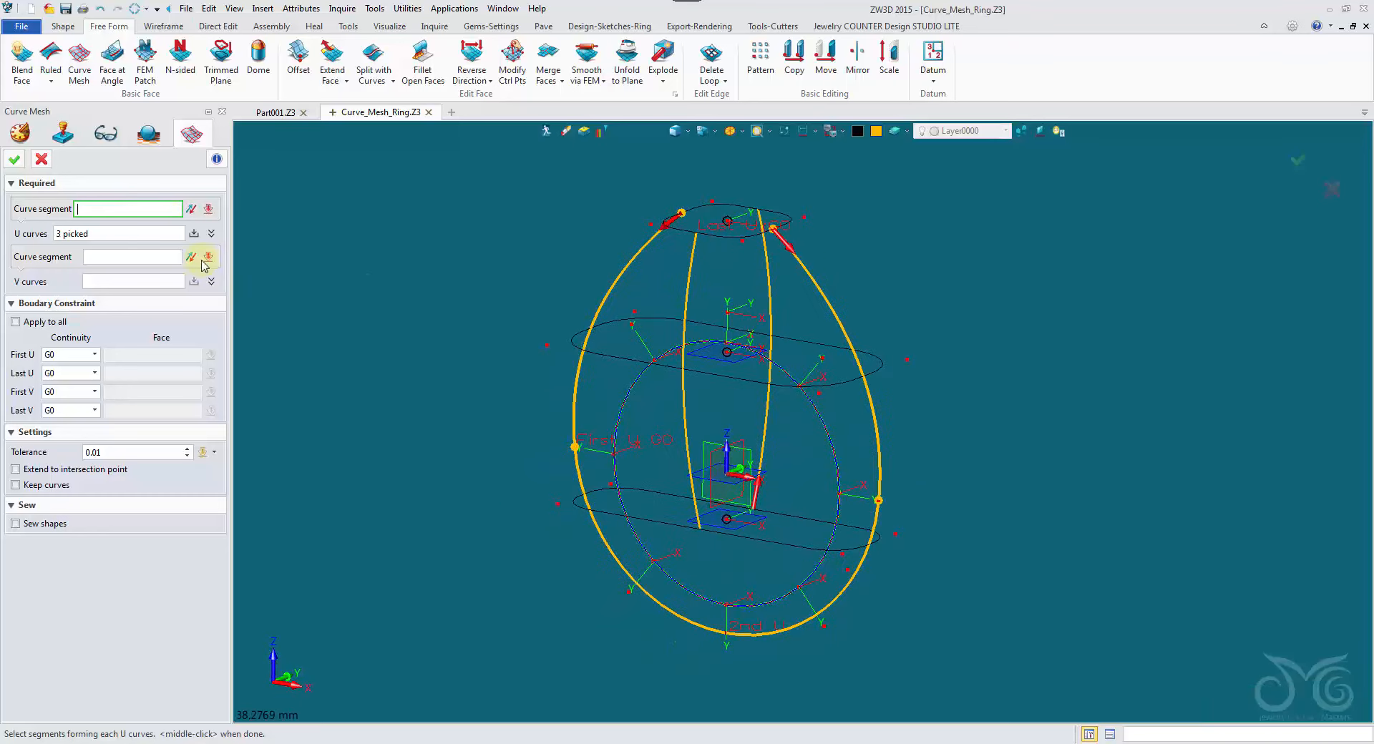
Add the upper, middle and lower rounded profile sketches as V curves and create the curve mesh surface
click(146, 259)
click(687, 249)
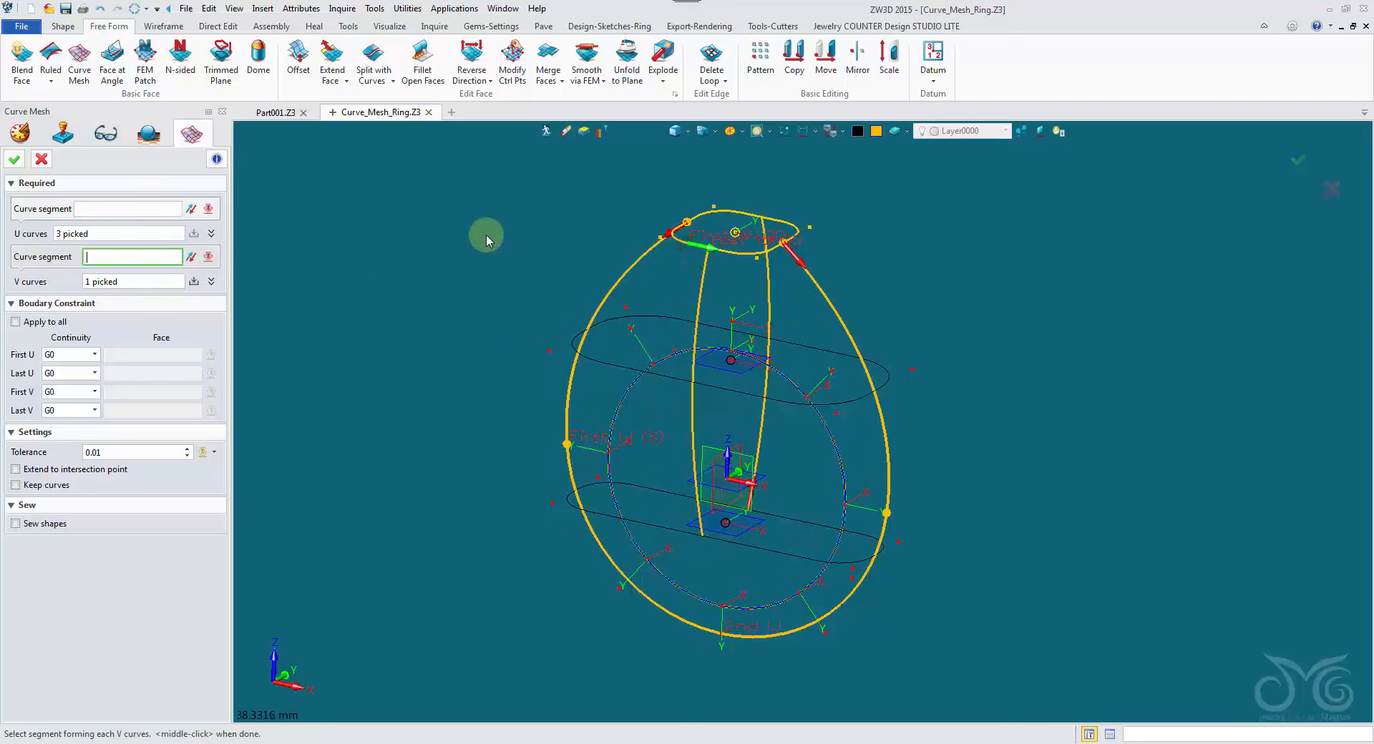
click(626, 372)
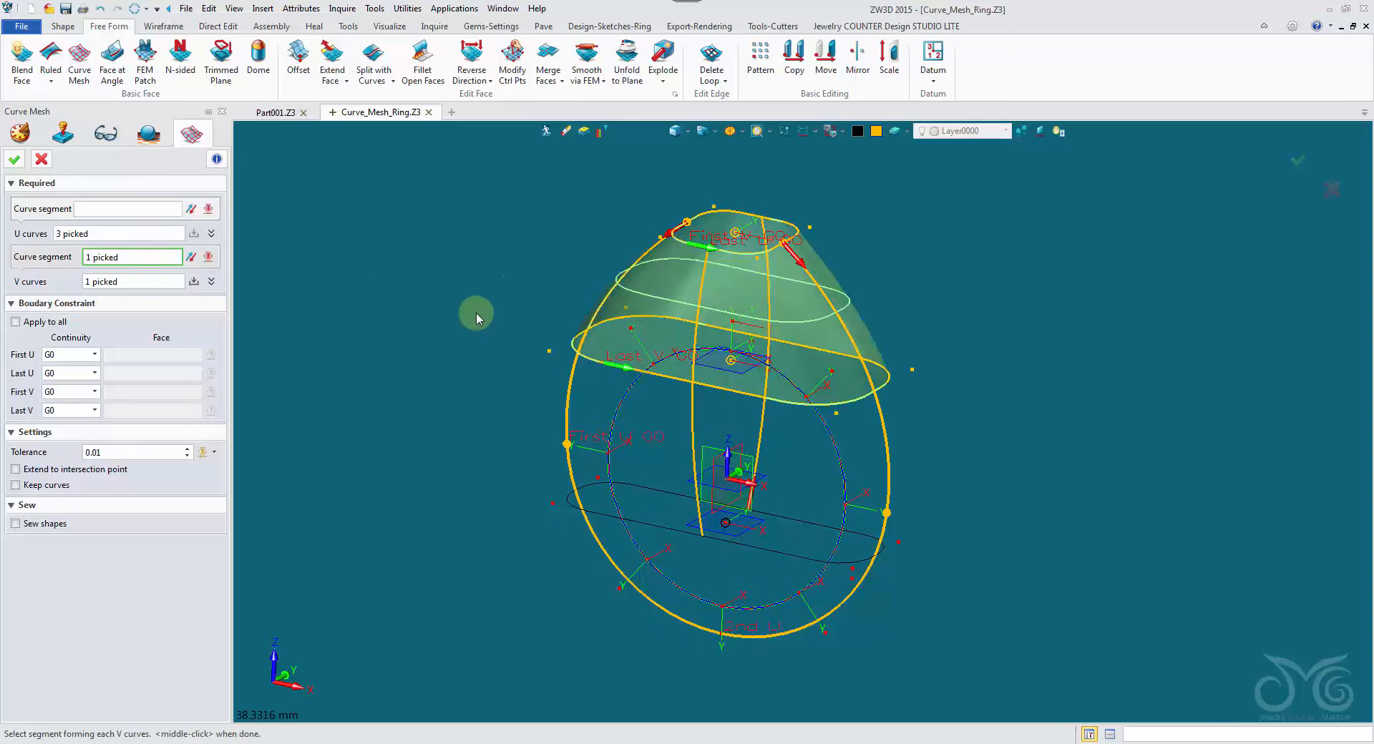
click(620, 521)
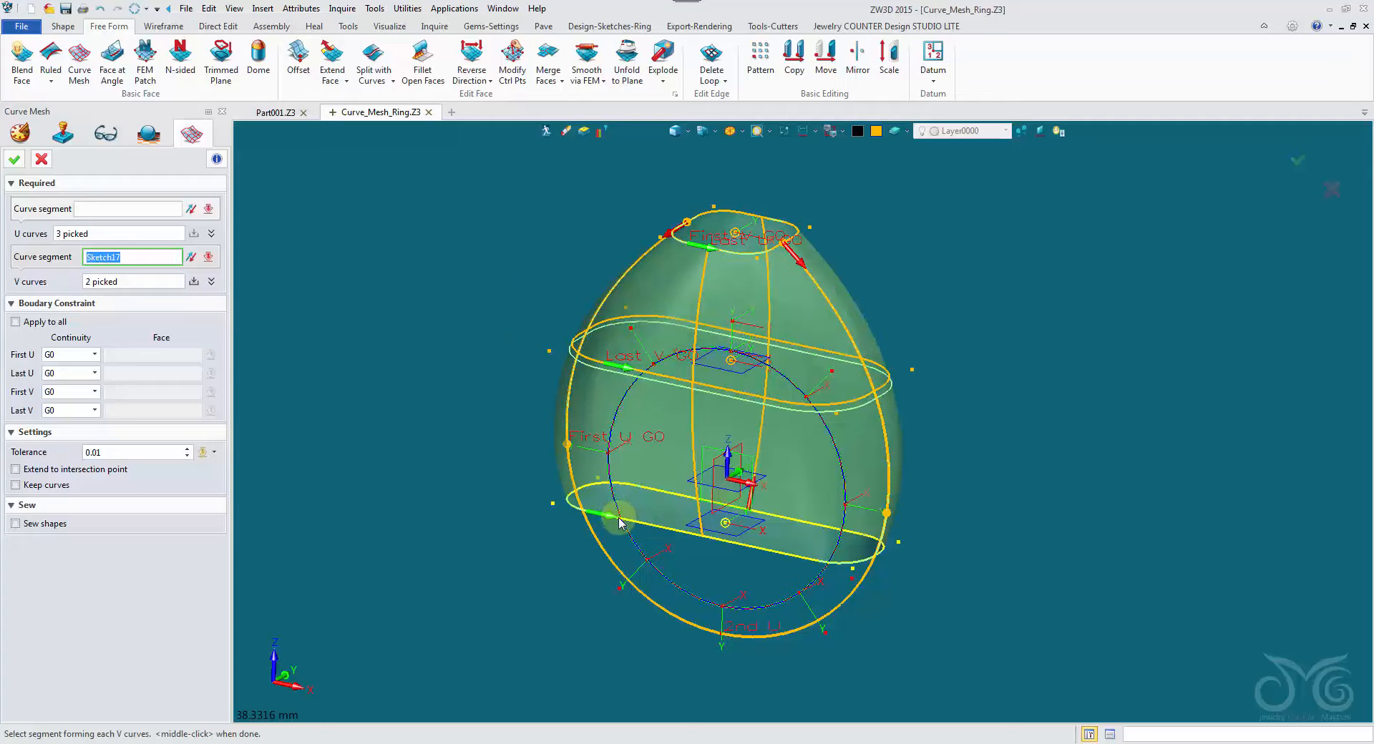
middle_click(439, 385)
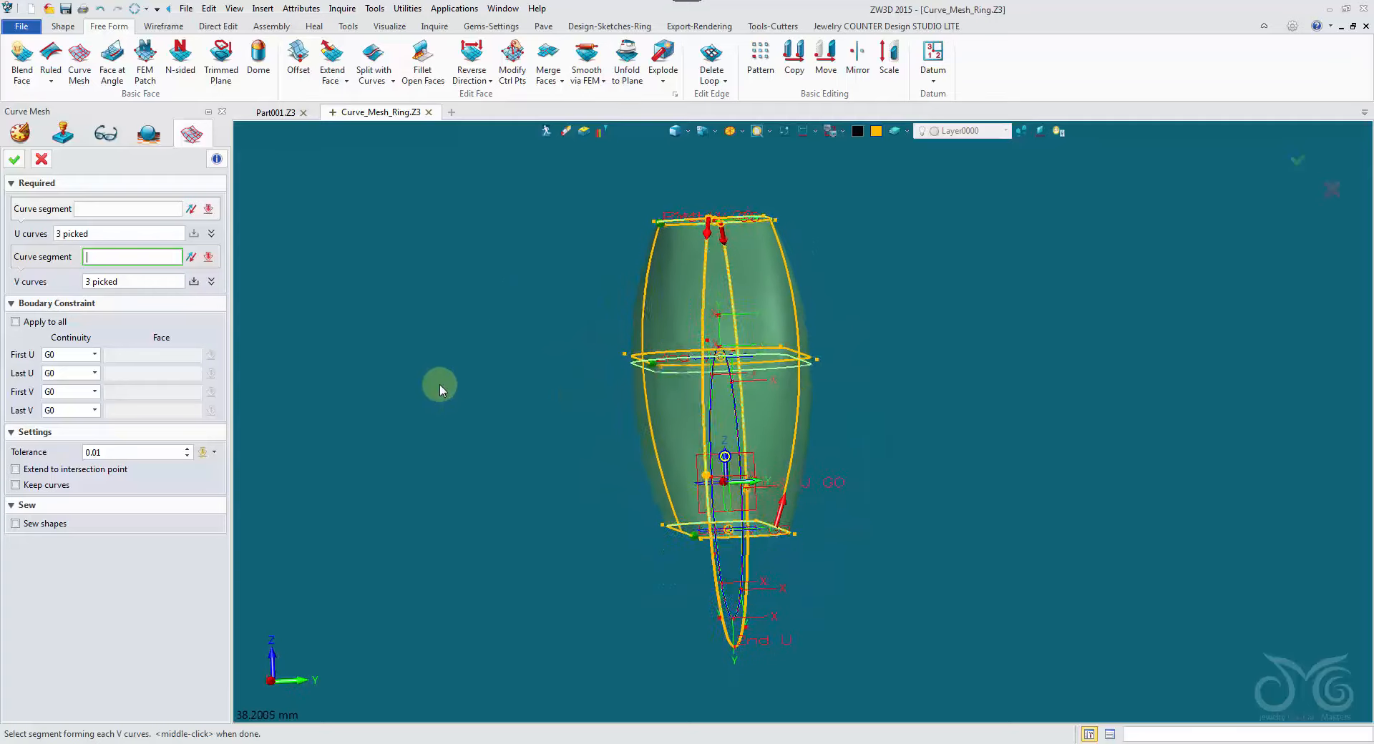
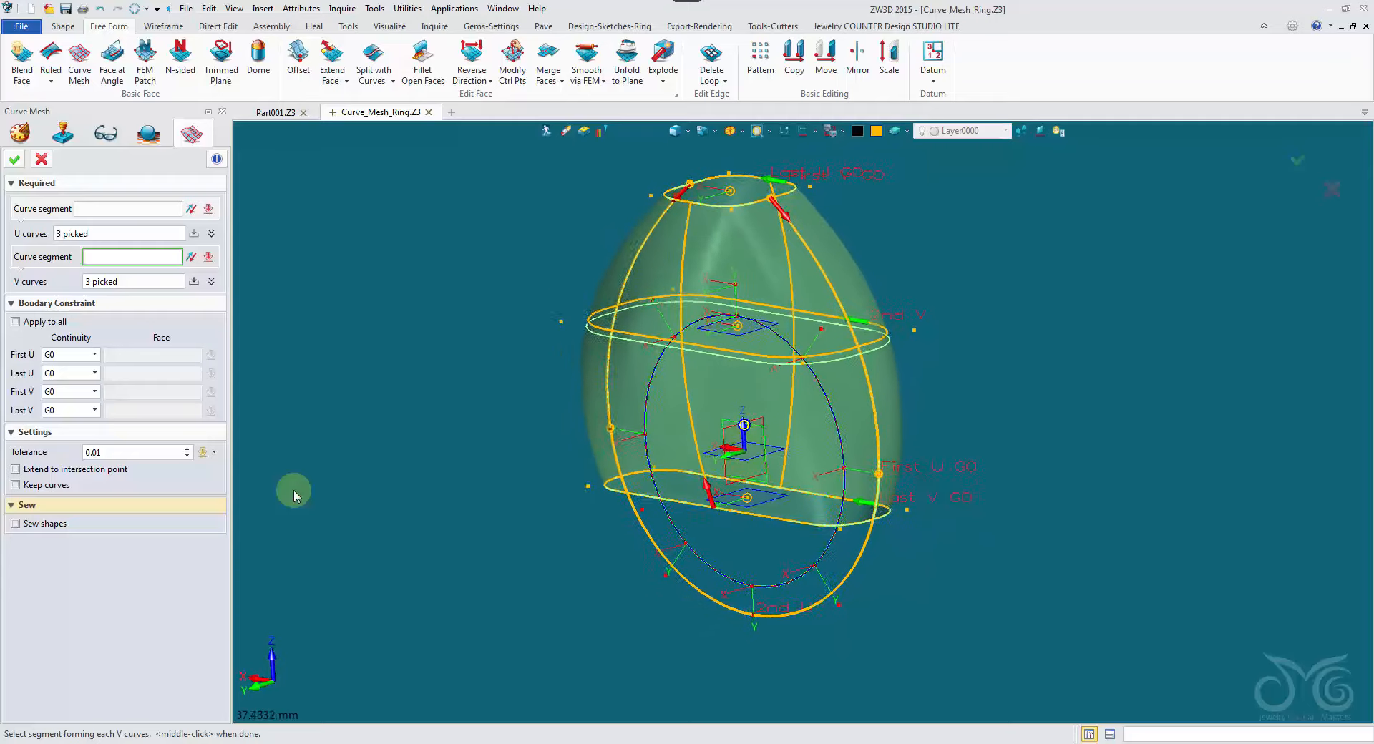
click(15, 160)
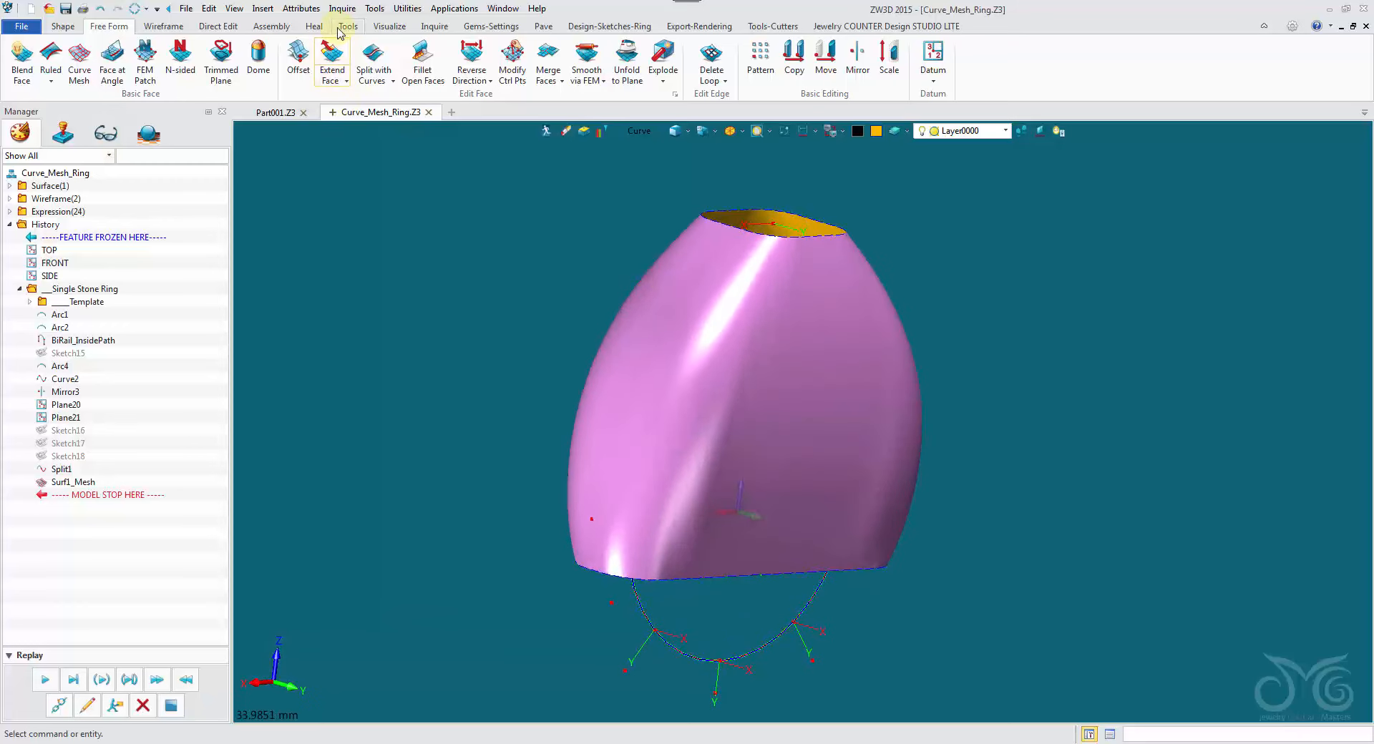
Close the upper opening of the mesh surface with Fill Gap, keeping Sew shapes on
click(314, 26)
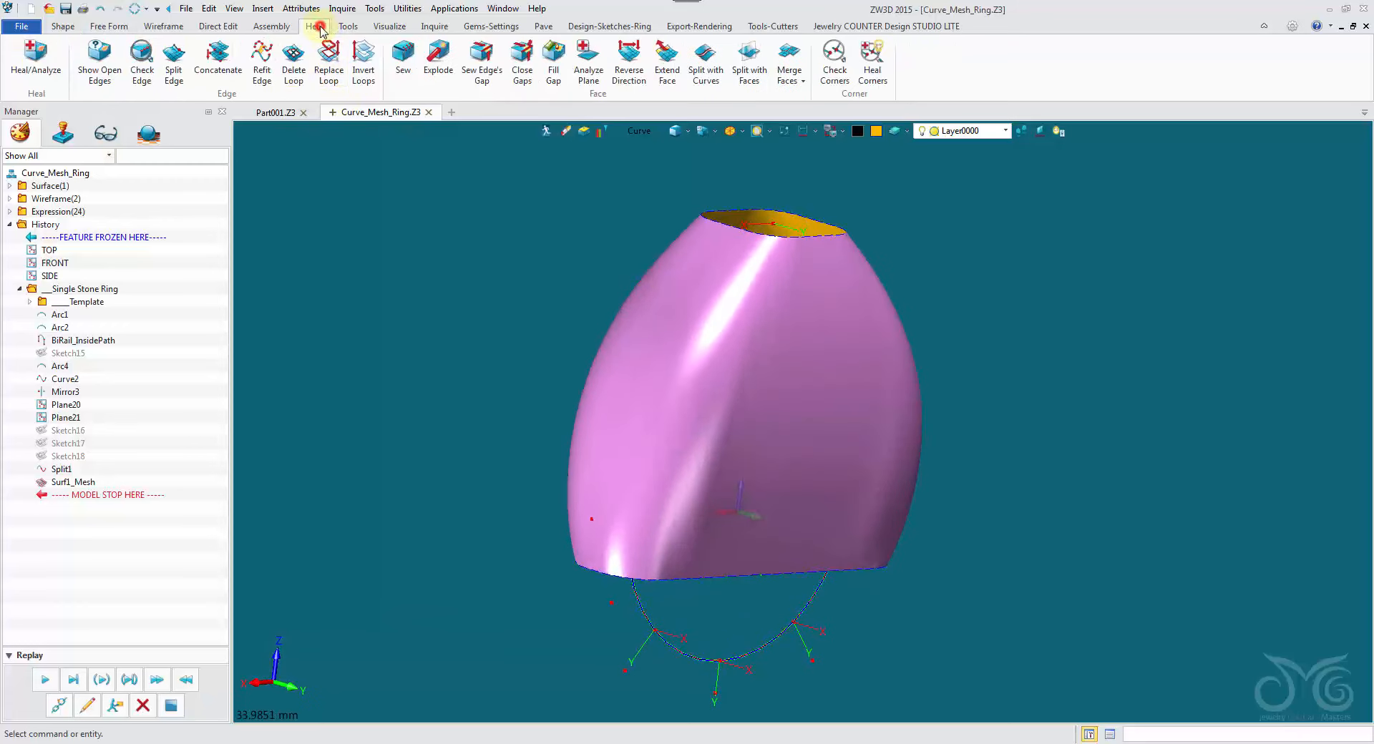
click(551, 71)
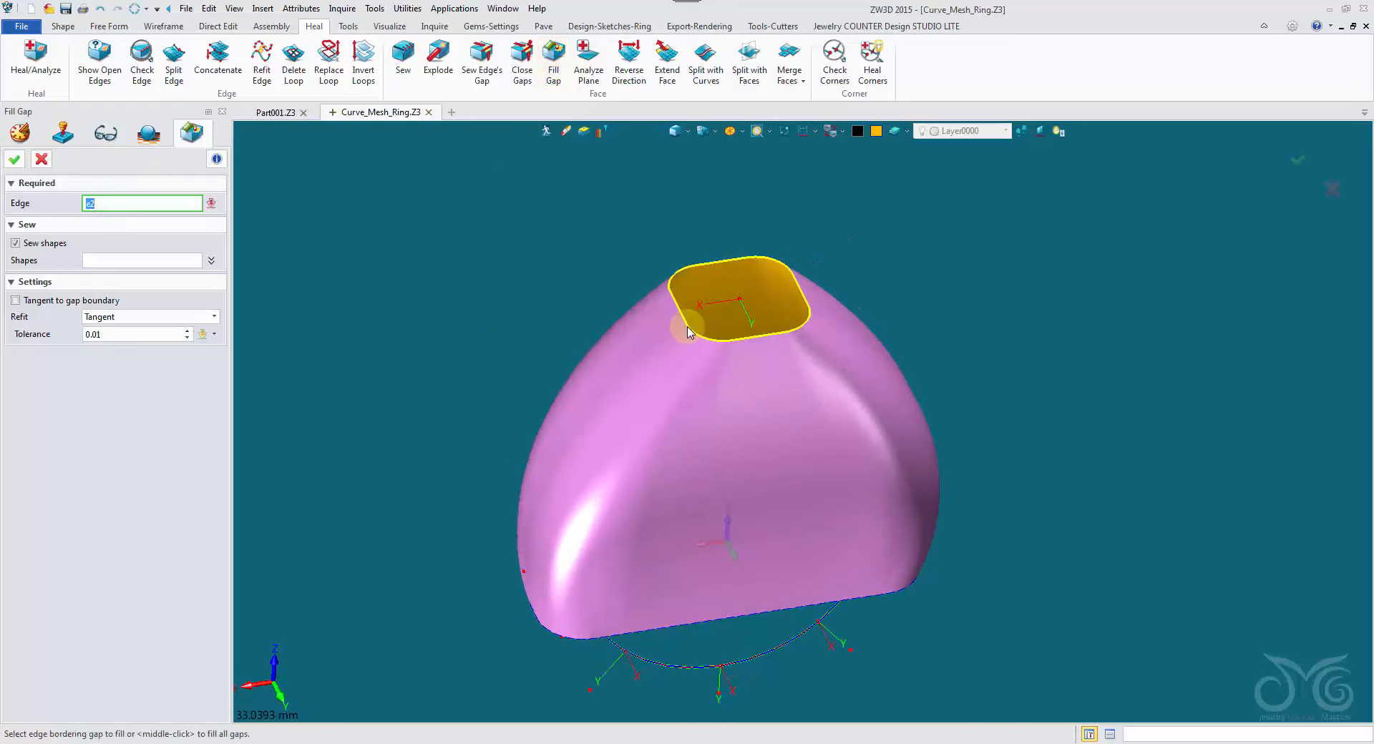
click(687, 327)
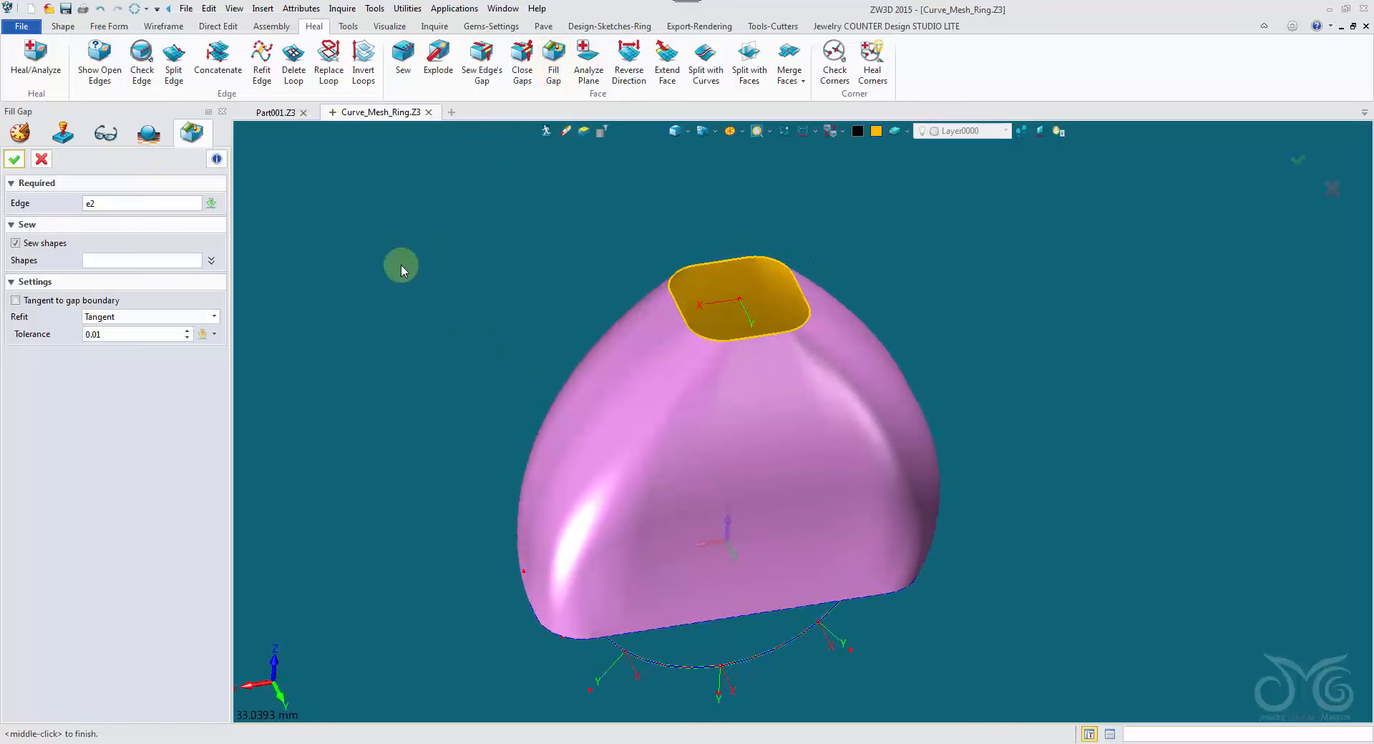
click(14, 159)
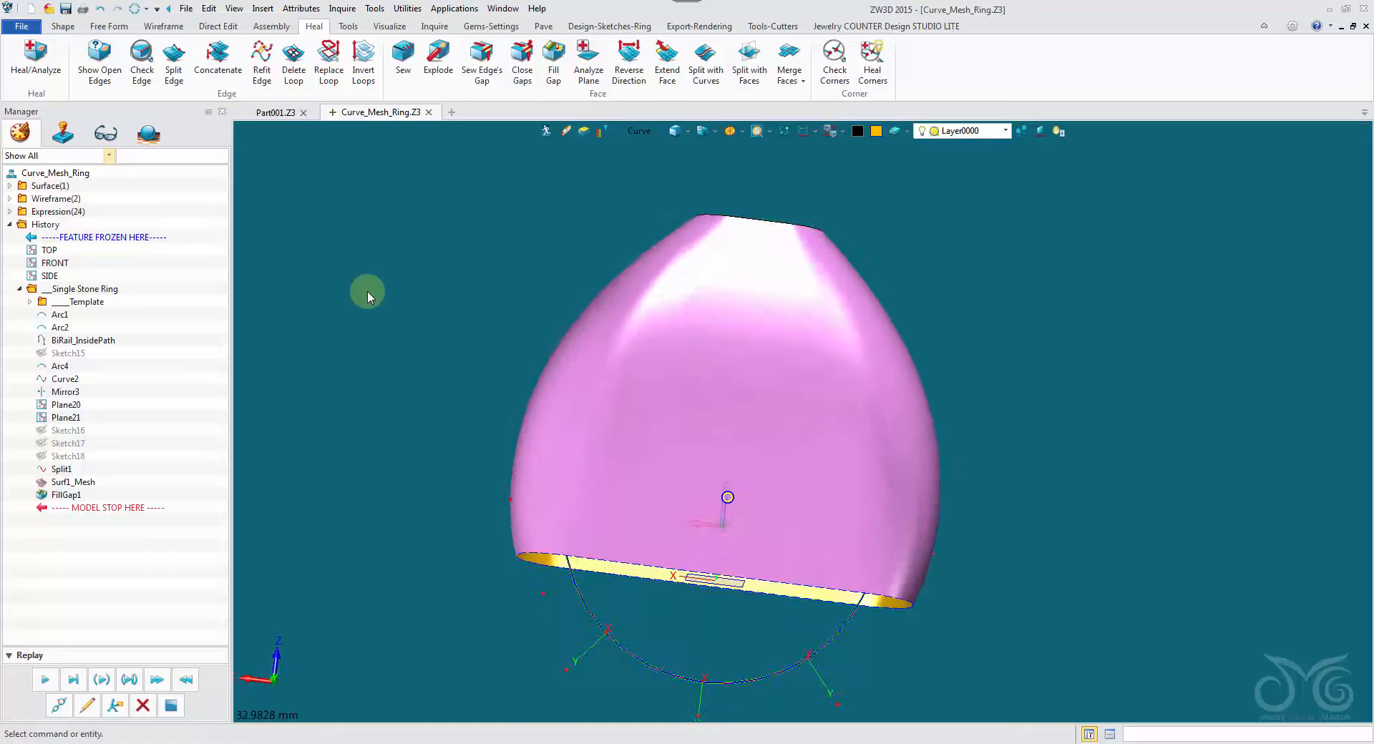
Close the large lower opening of the mesh surface with Fill Gap to form a solid
middle_click(370, 292)
click(600, 476)
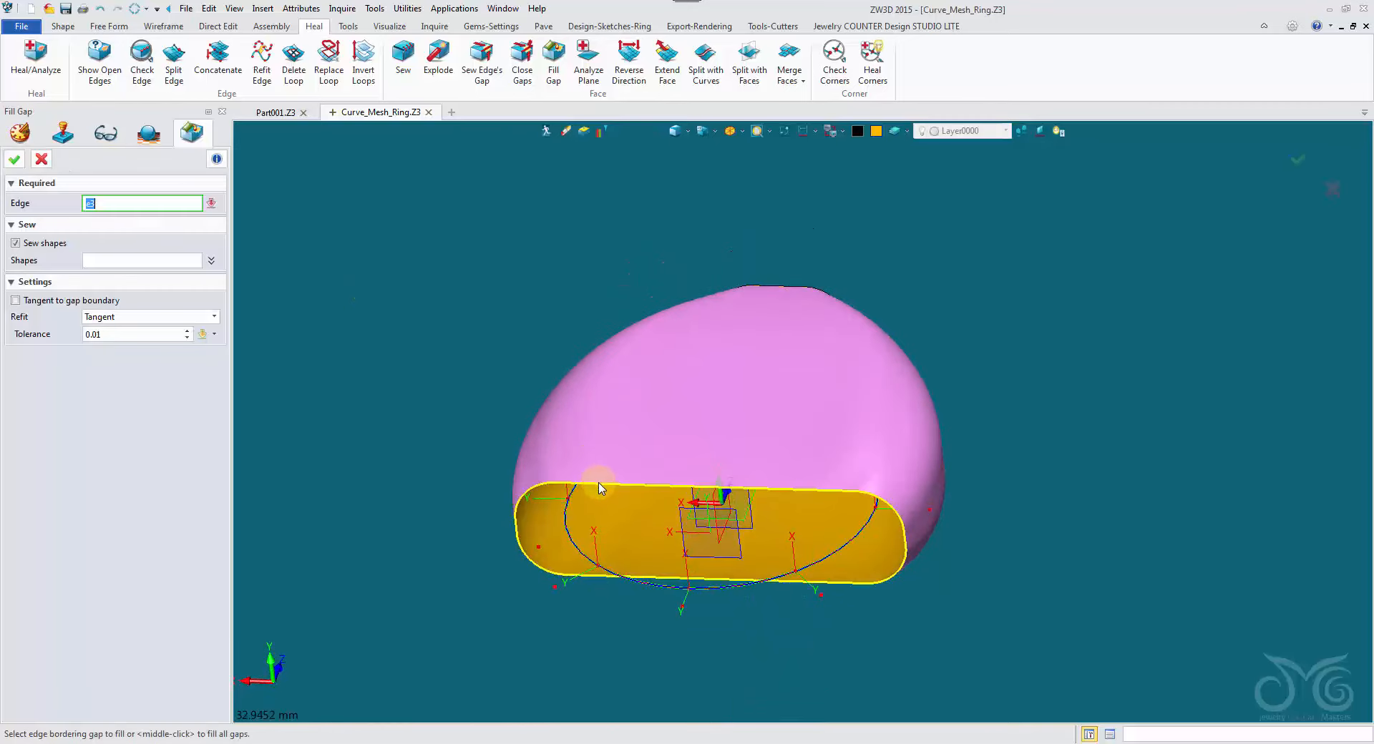
click(14, 159)
right_drag(769, 352, 676, 328)
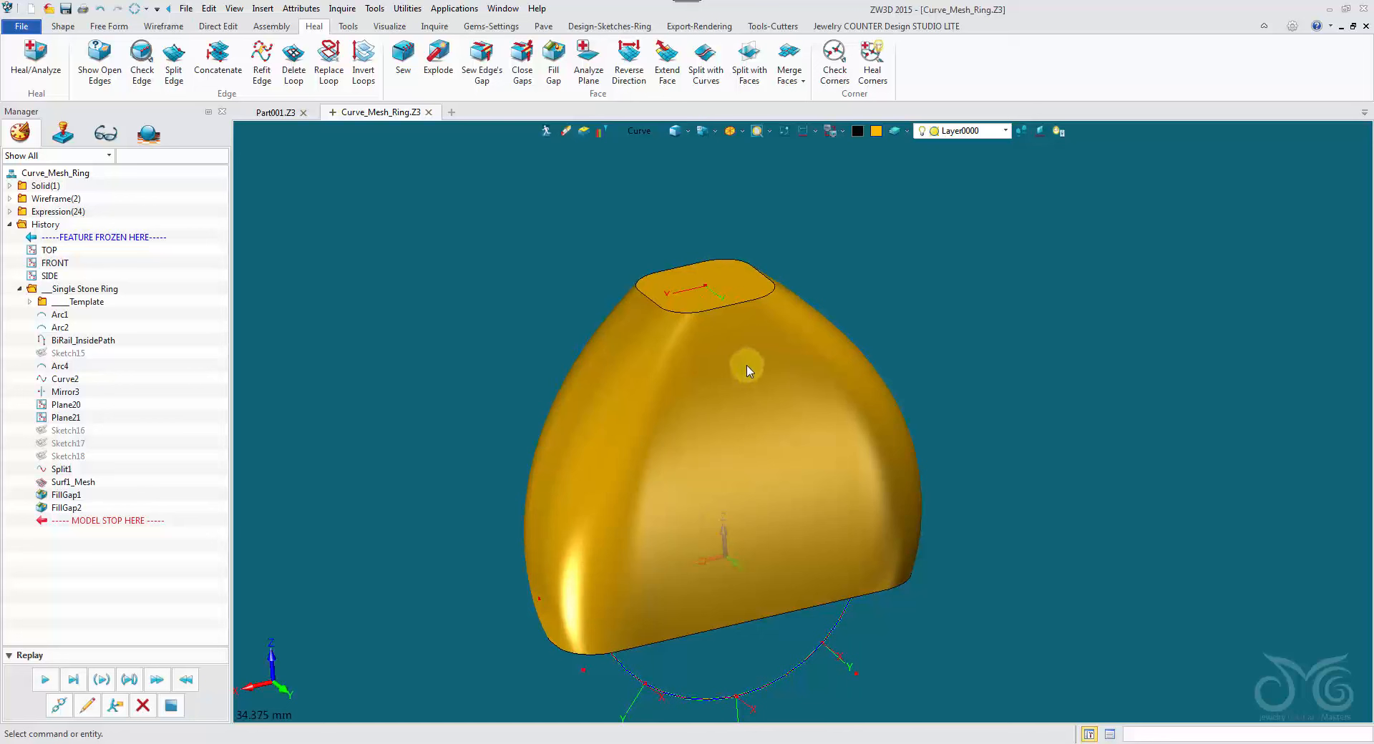
Start an Extrude and pick the BiRail_InsidePath finger circle as profile, using the Curve List selection filter
right_drag(453, 371, 399, 359)
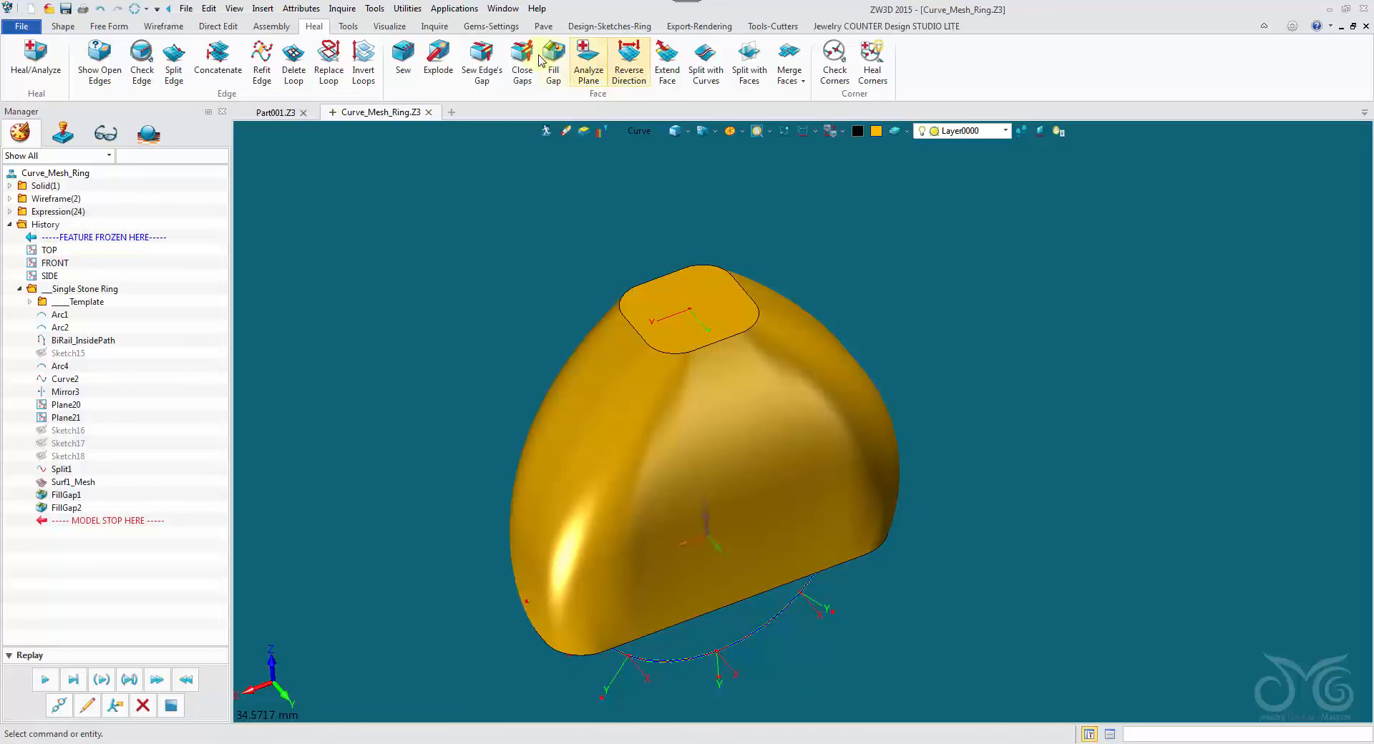
right_drag(601, 294, 494, 309)
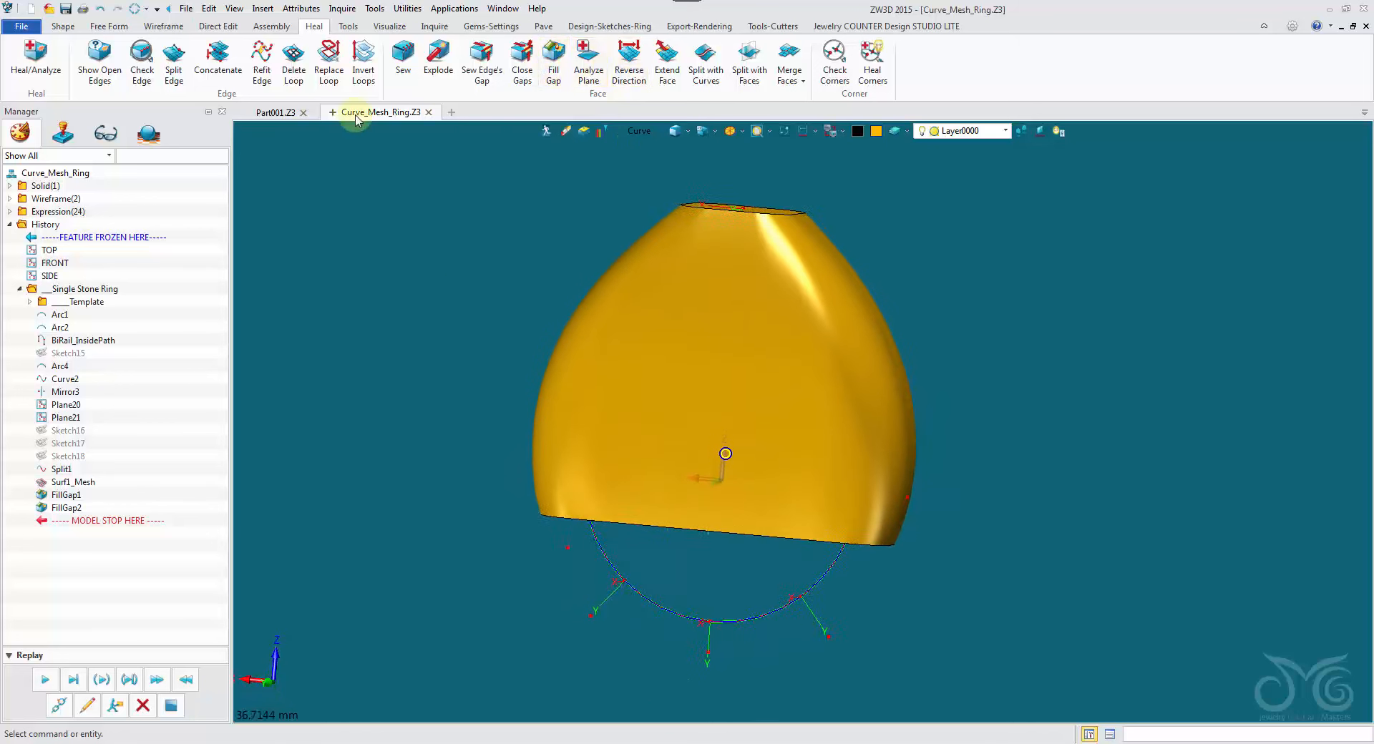
click(63, 27)
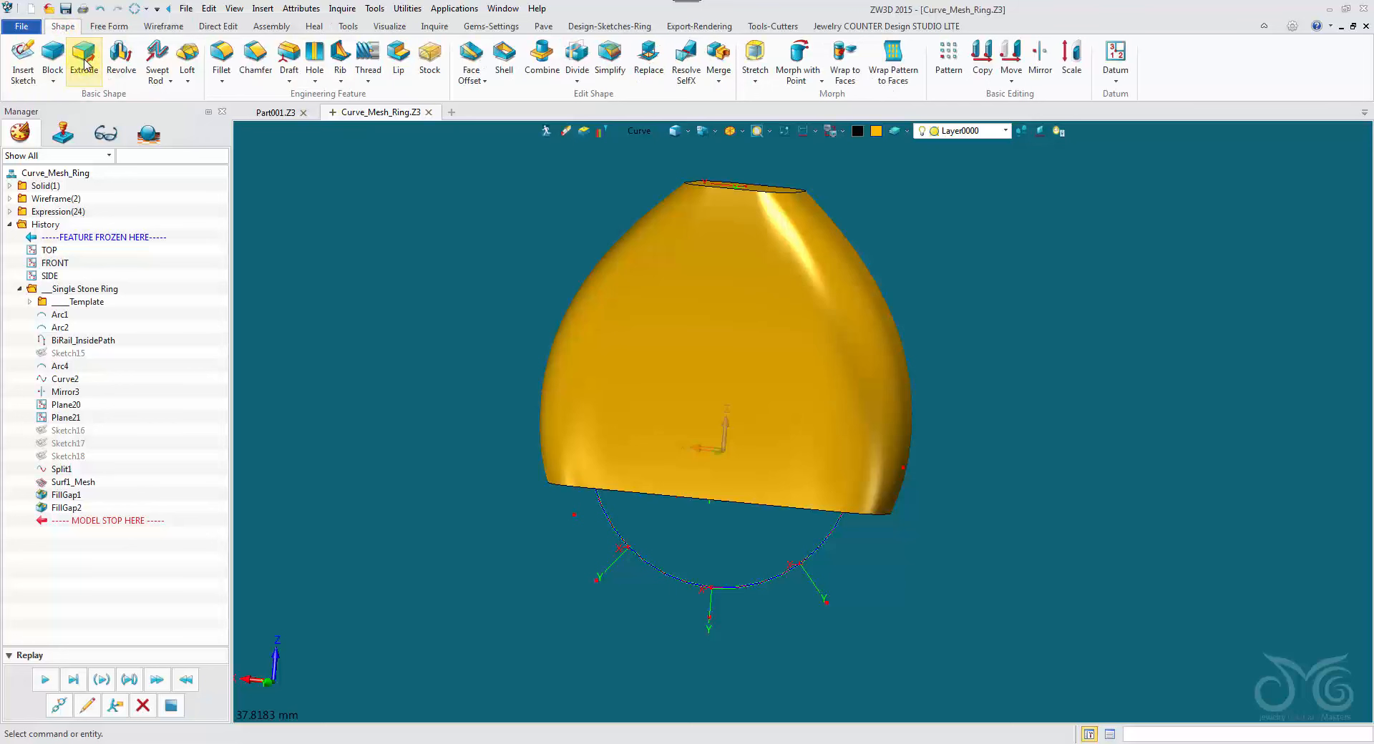
click(85, 63)
mouse_move(401, 236)
right_down()
mouse_move(368, 188)
mouse_move(527, 515)
right_up()
click(600, 521)
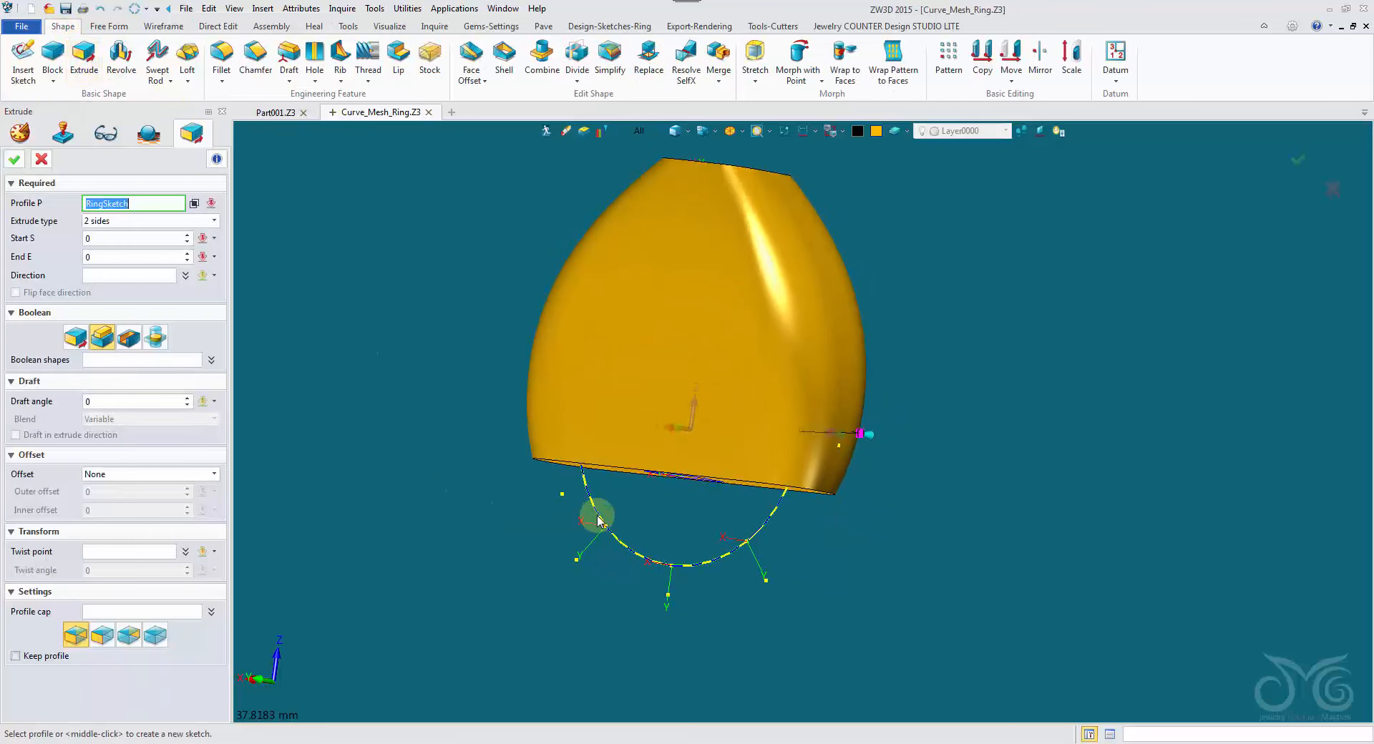
click(629, 127)
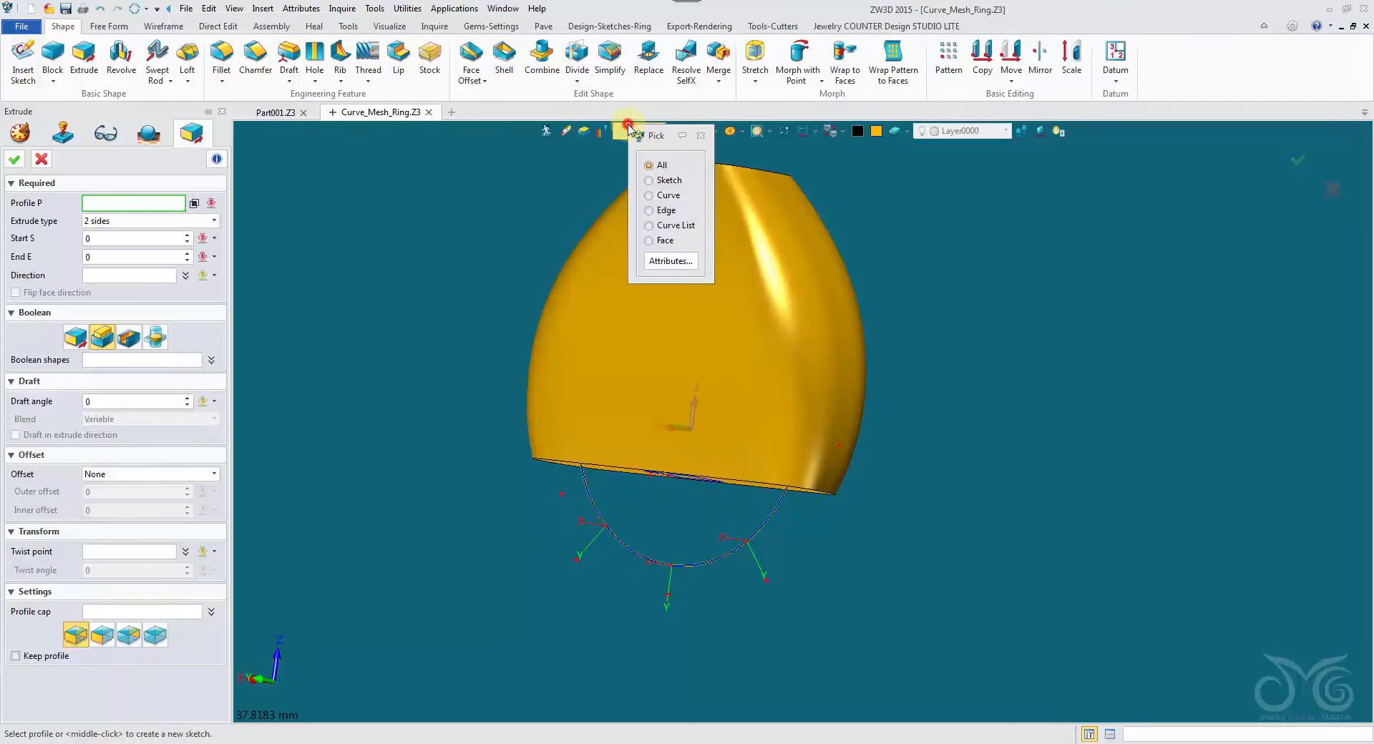
click(665, 225)
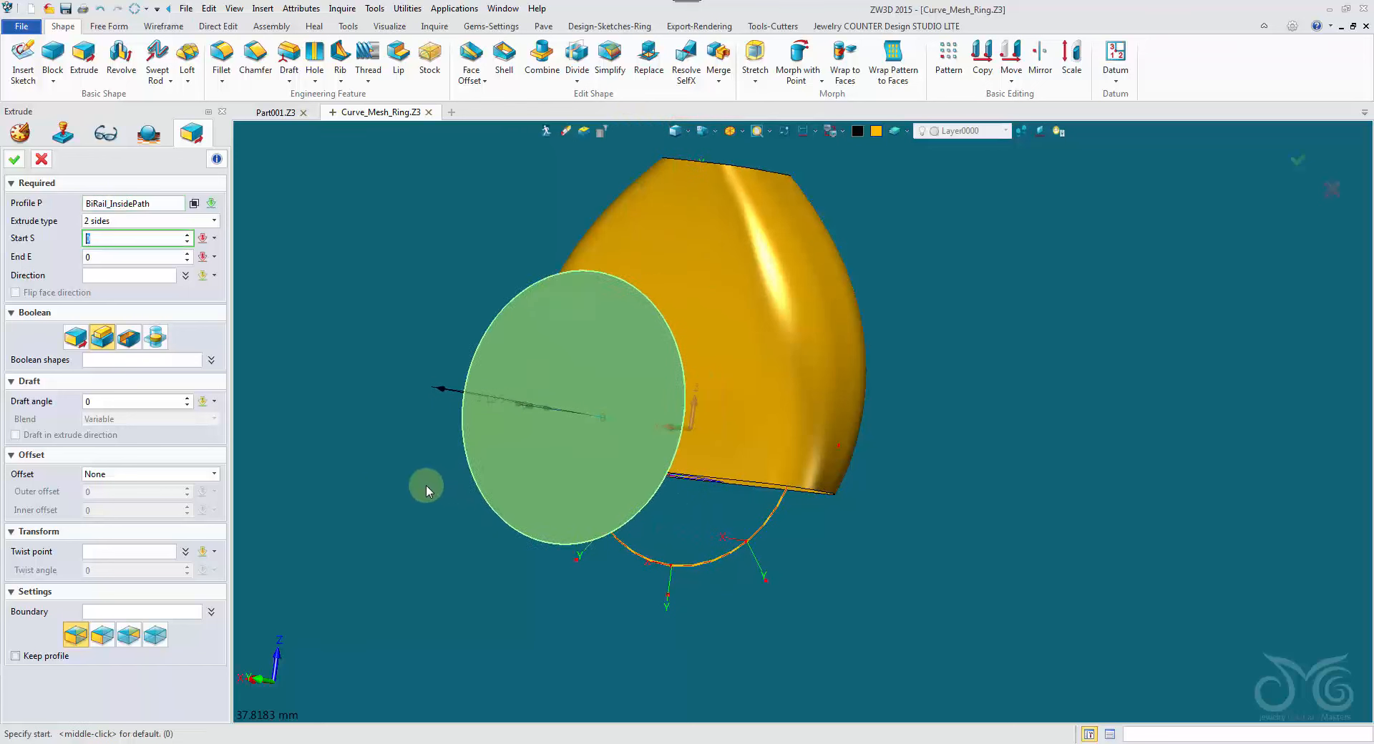
Cut the finger hole by extruding the profile from 18.3 to -30.4 as a Boolean remove, with Keep profile on
click(458, 493)
click(857, 518)
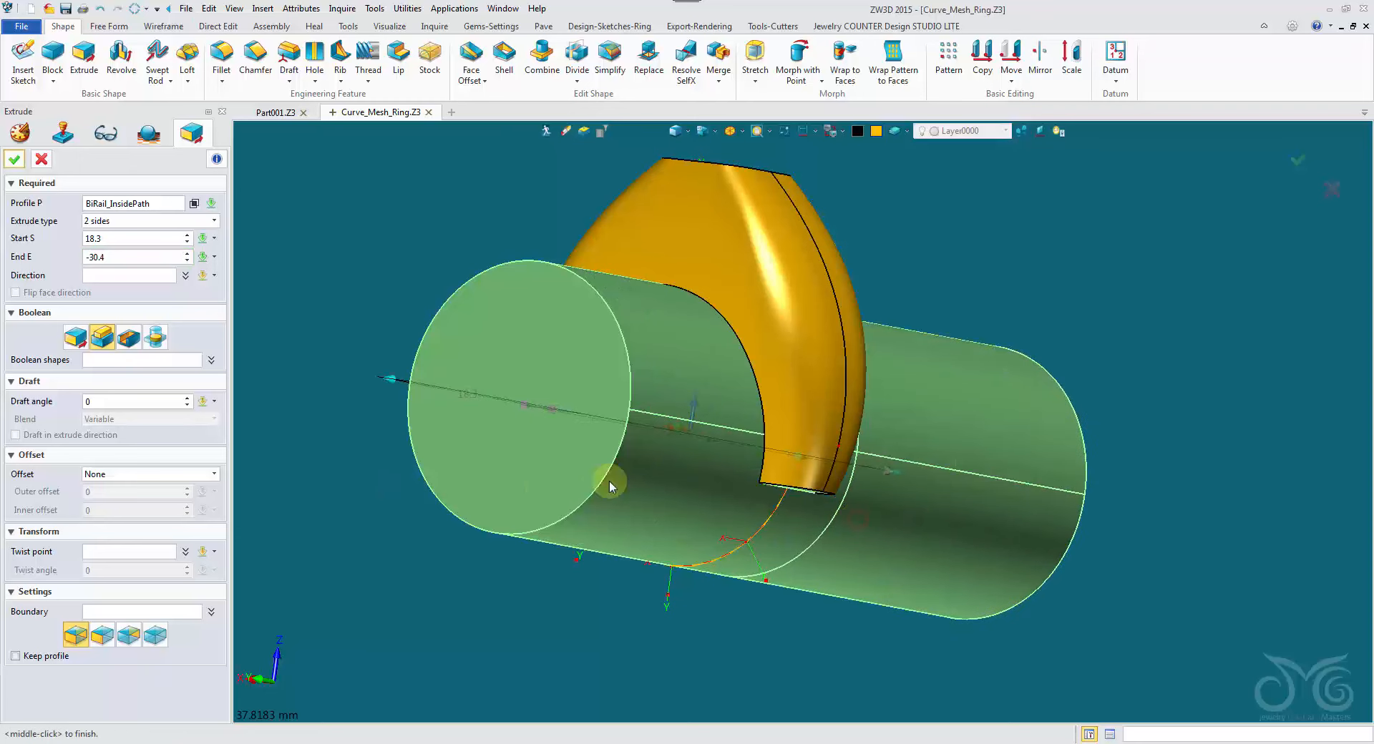
click(127, 338)
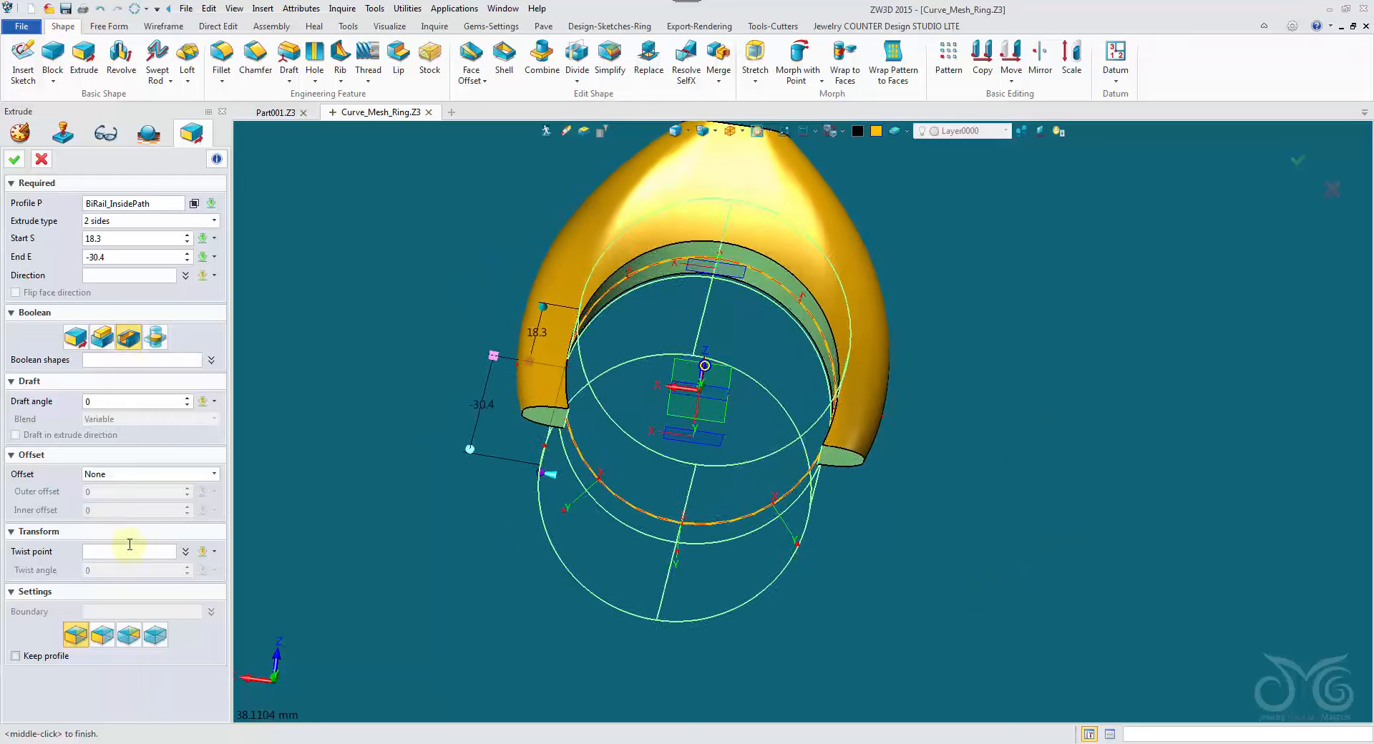
click(49, 657)
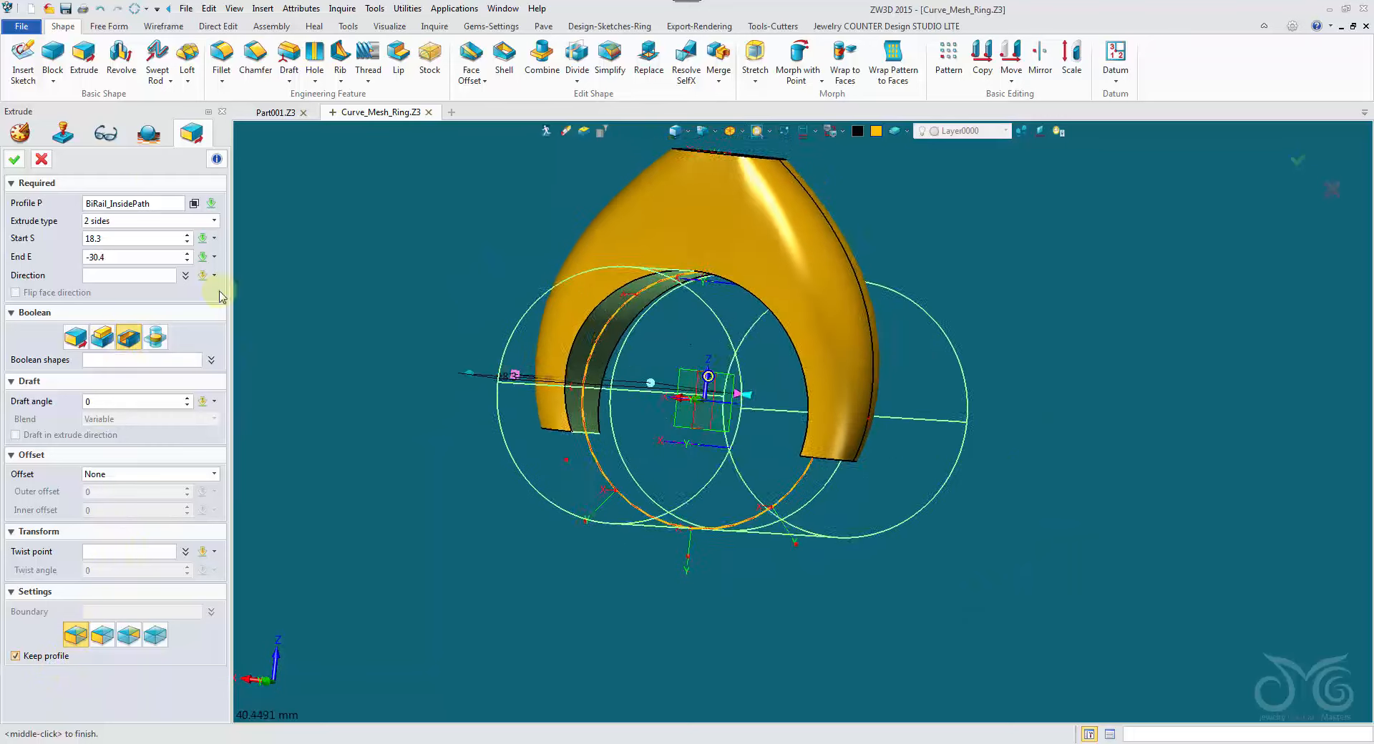
click(14, 160)
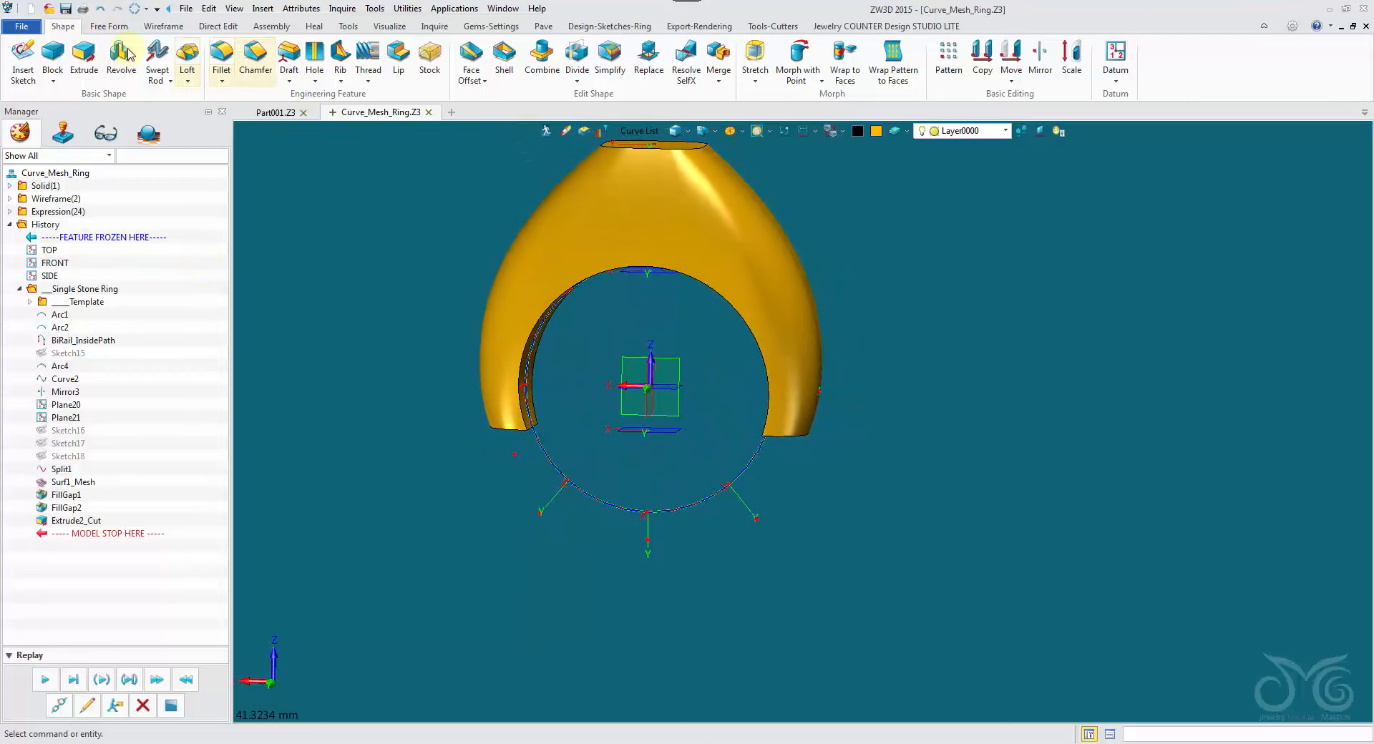
Trim the ring solid with the horizontal plane through the ring center, leaving the trimmed region uncapped and keeping the trimming plane
click(577, 81)
click(576, 121)
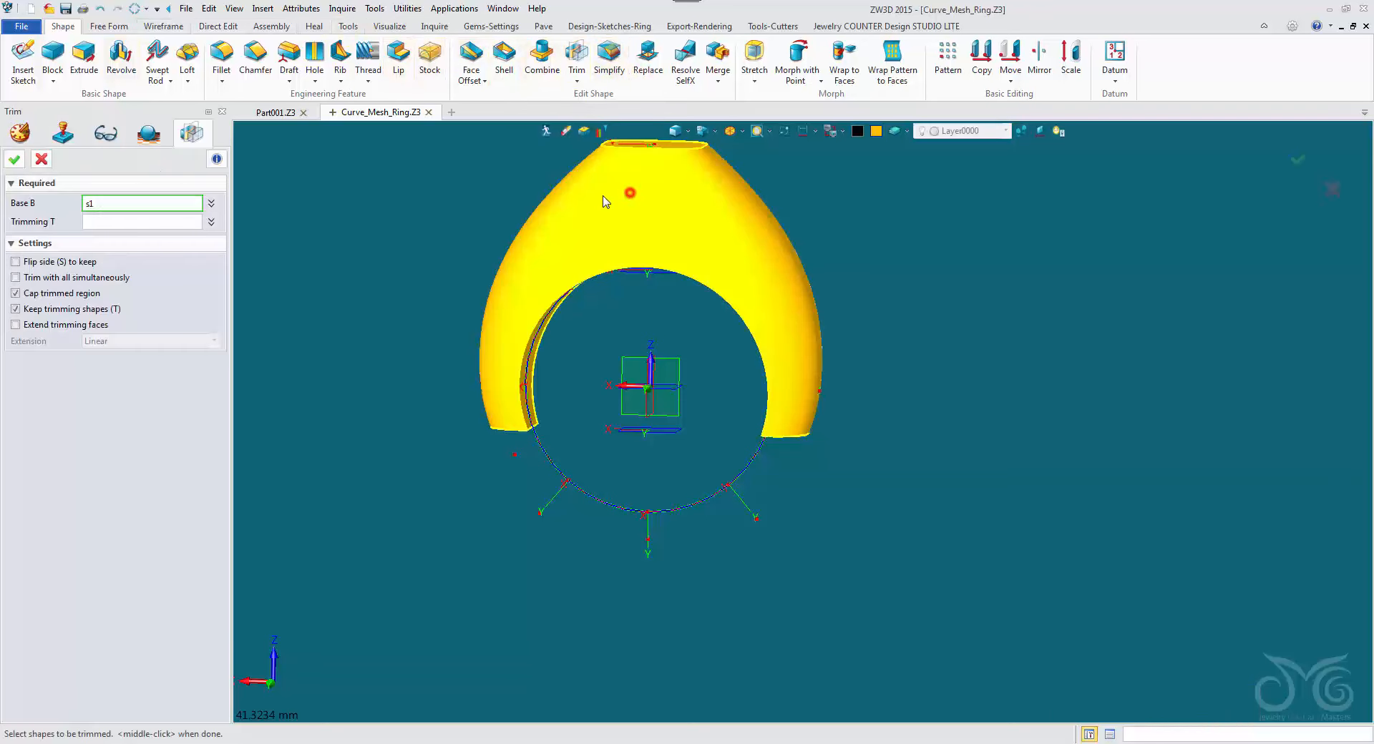
click(170, 222)
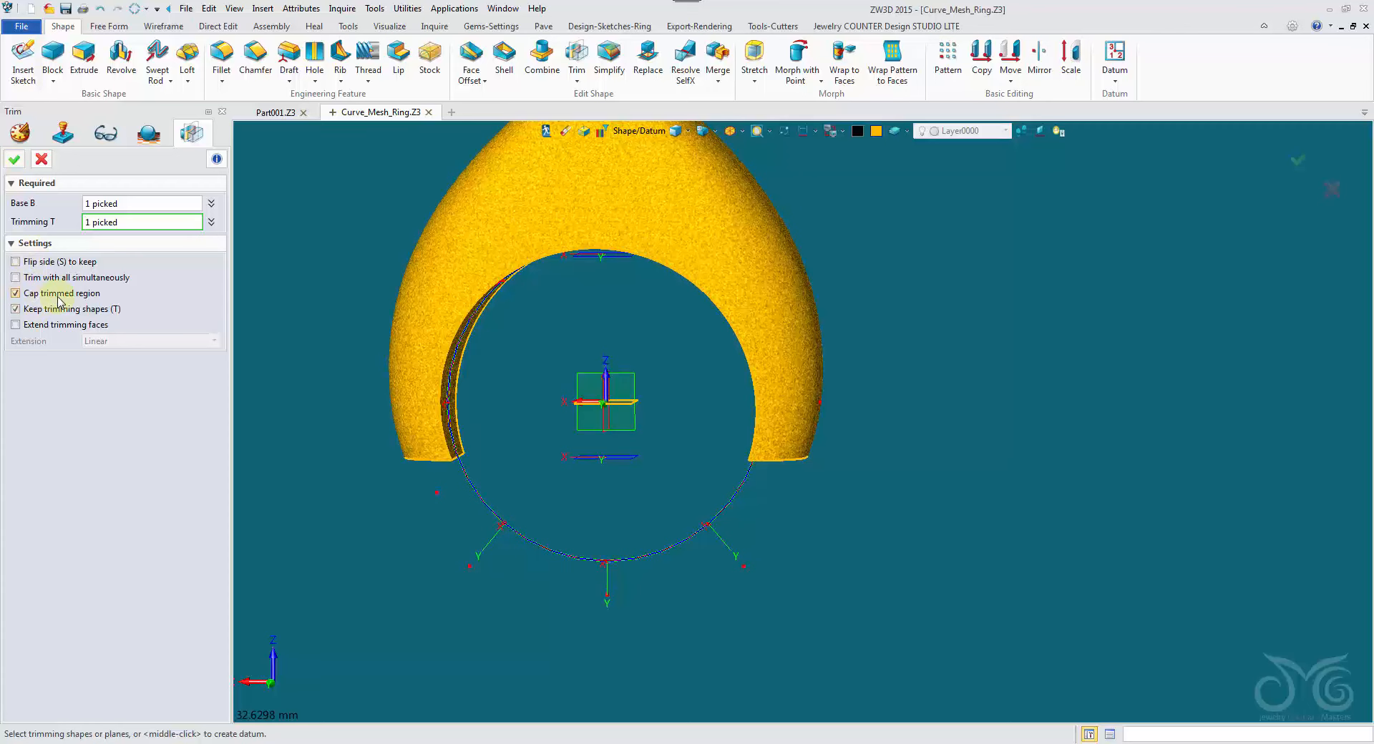
click(15, 164)
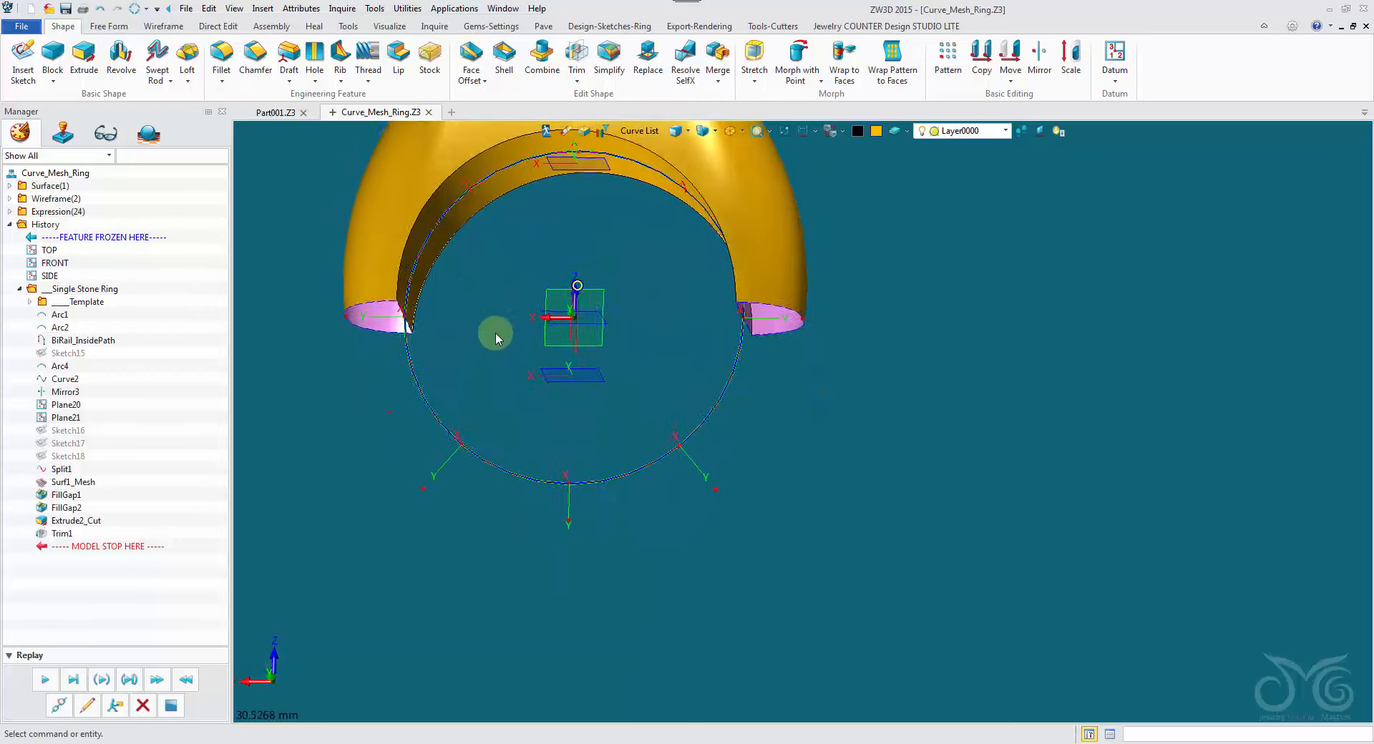
Create curves from the two boundary edges of the trimmed shank end at the 3OClock plane with Curve from Edge
right_drag(435, 360, 322, 337)
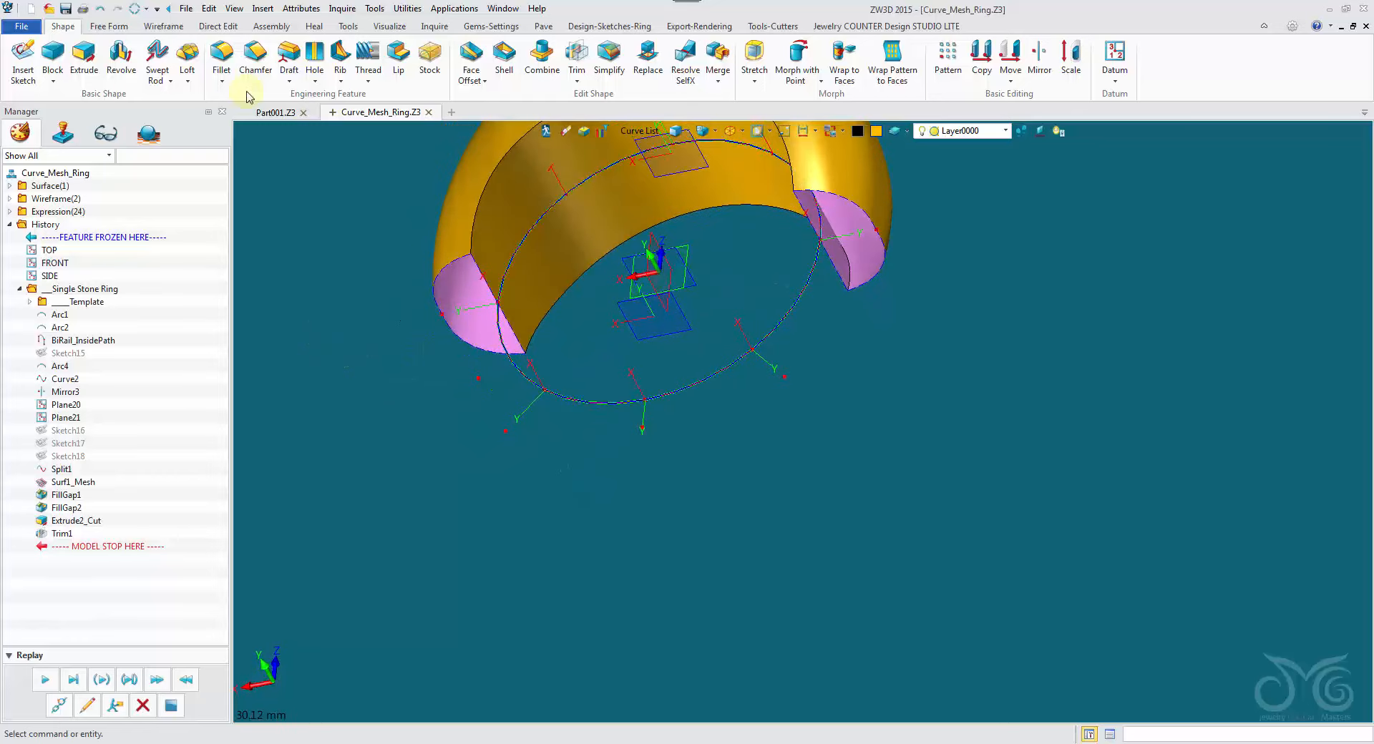
click(166, 26)
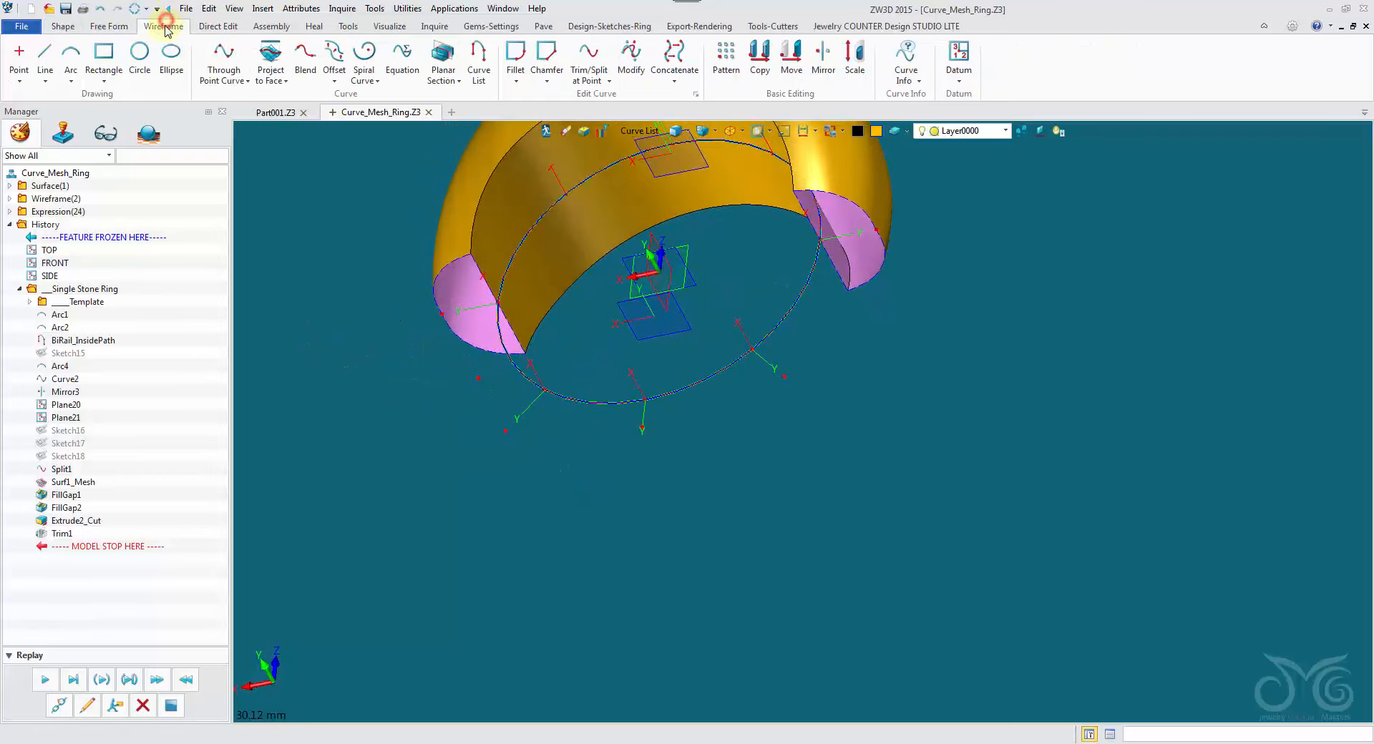
click(262, 79)
click(321, 101)
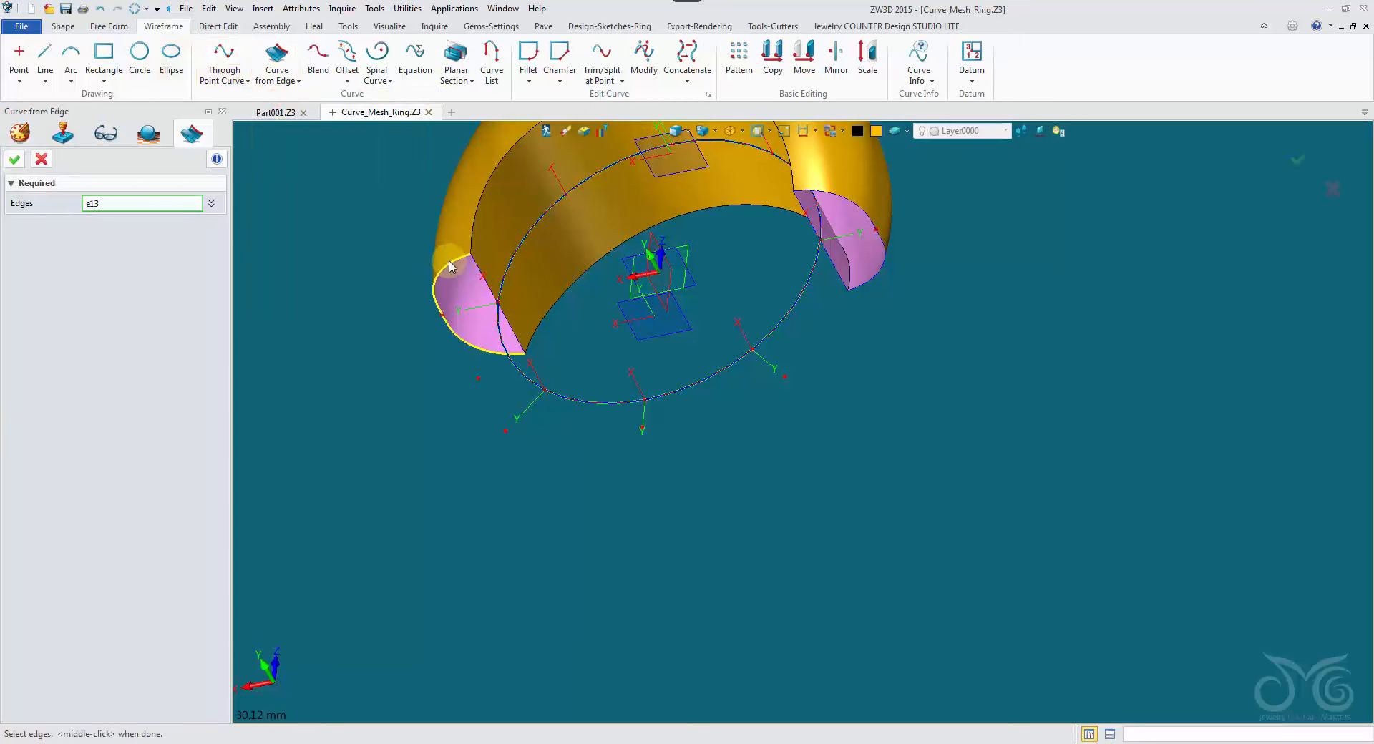
click(480, 267)
click(15, 158)
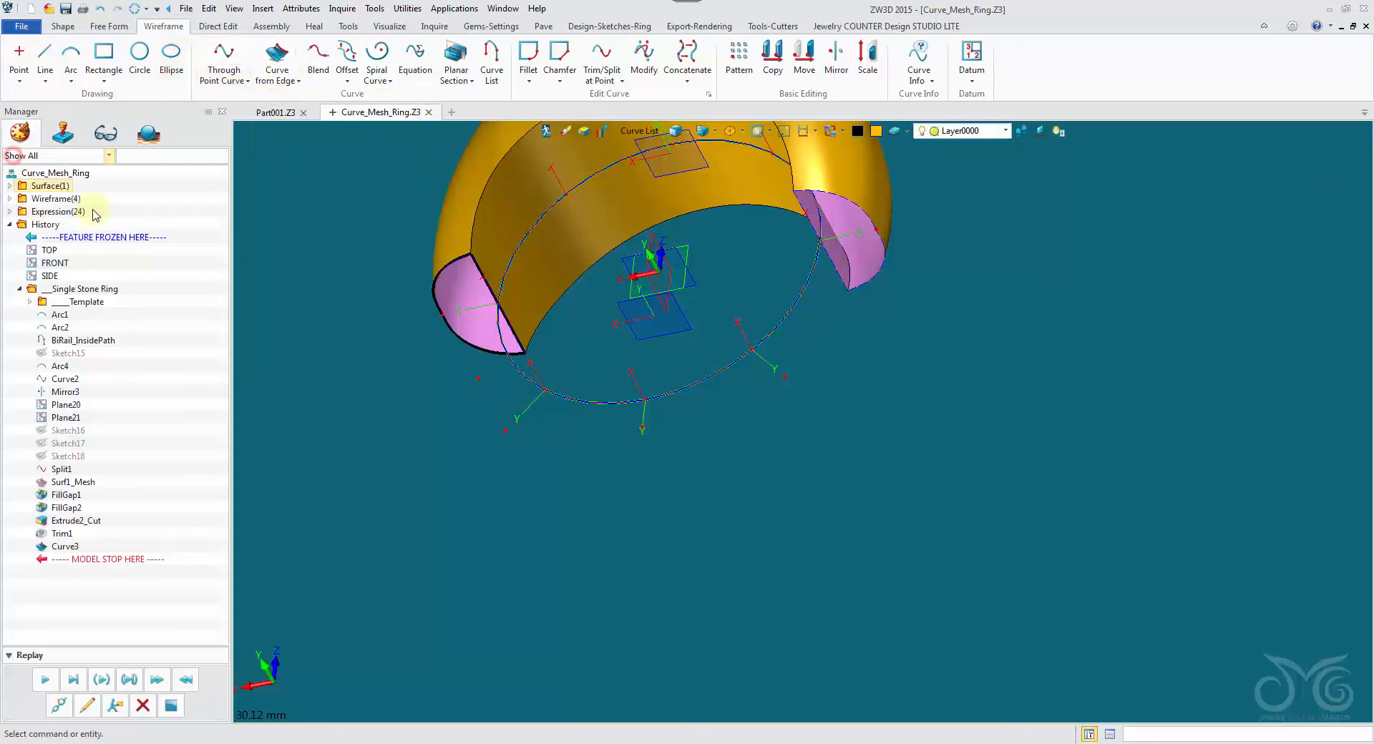
Move the two new edge curves frame to frame from the 3OClock datum to the 6OClock datum, picking them with the Curve filter
right_drag(315, 351, 415, 292)
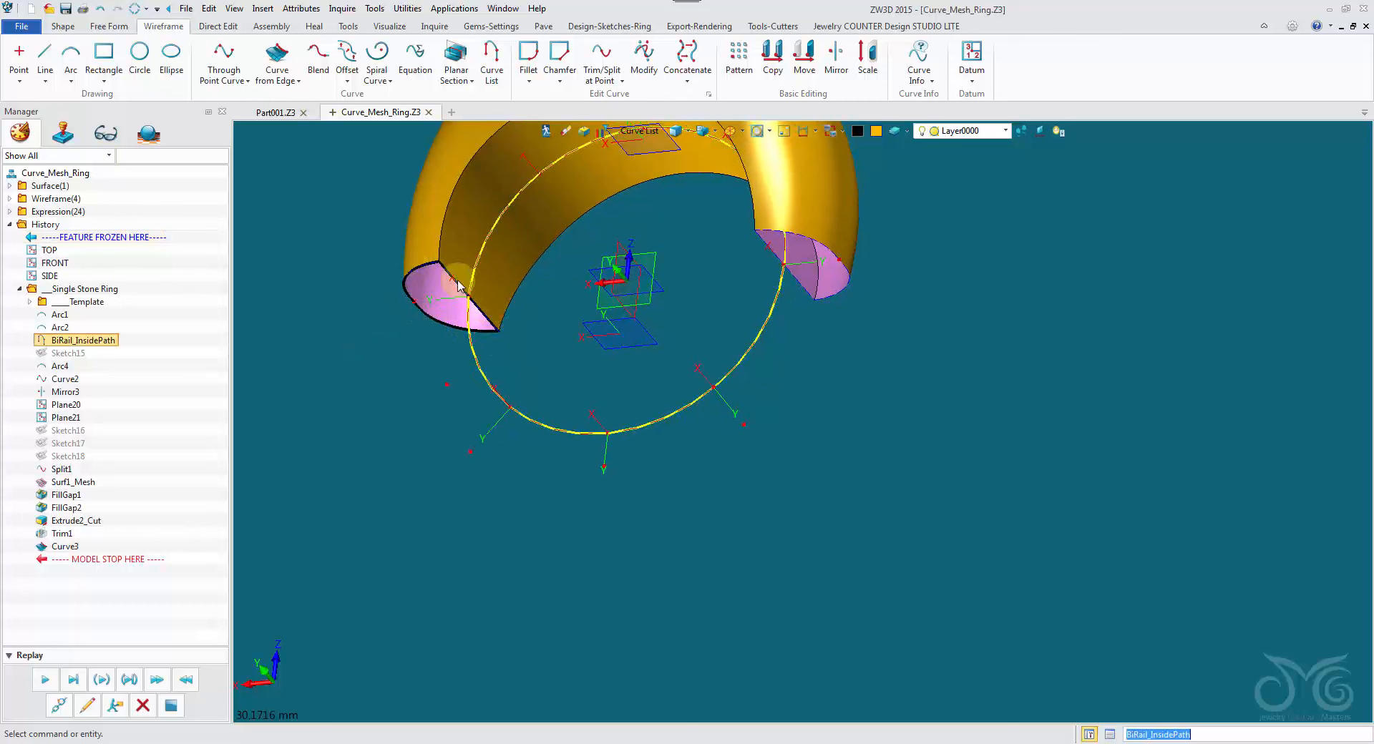
right_drag(421, 283, 524, 438)
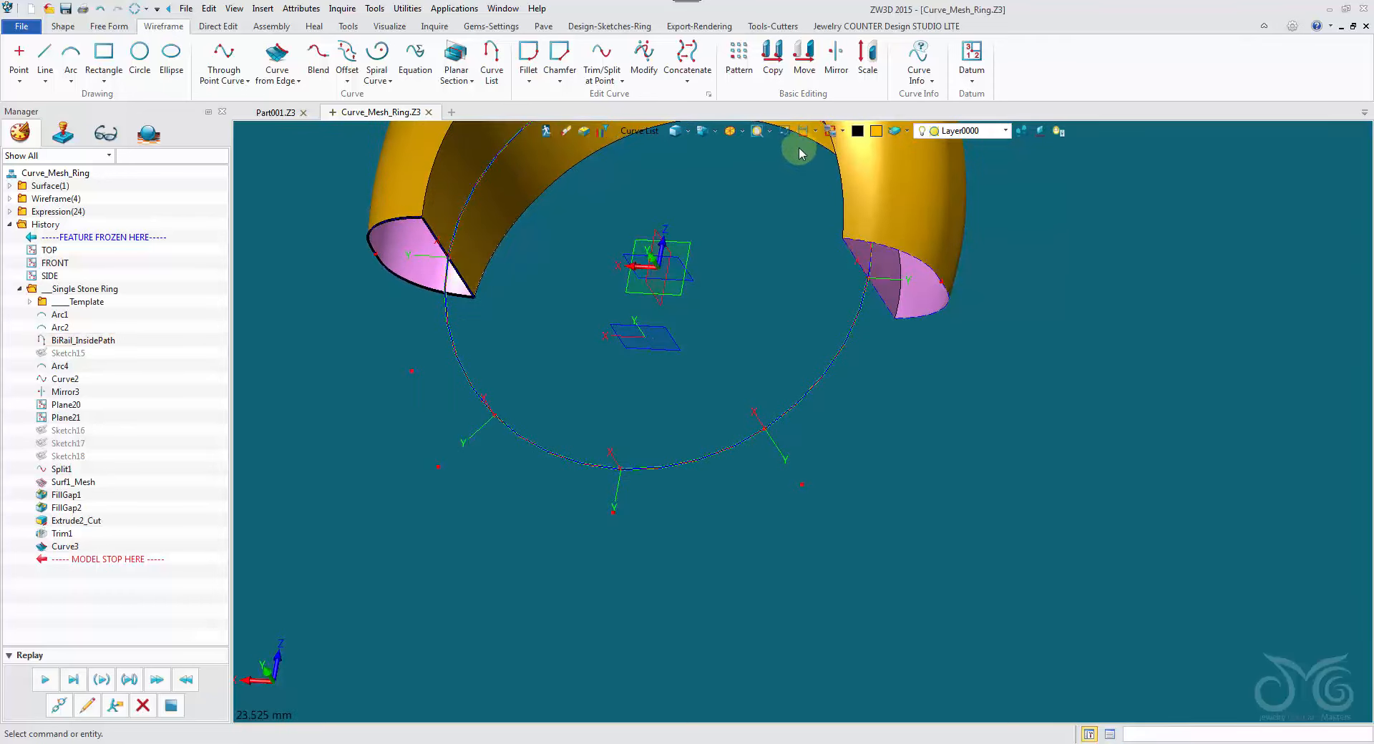
click(773, 71)
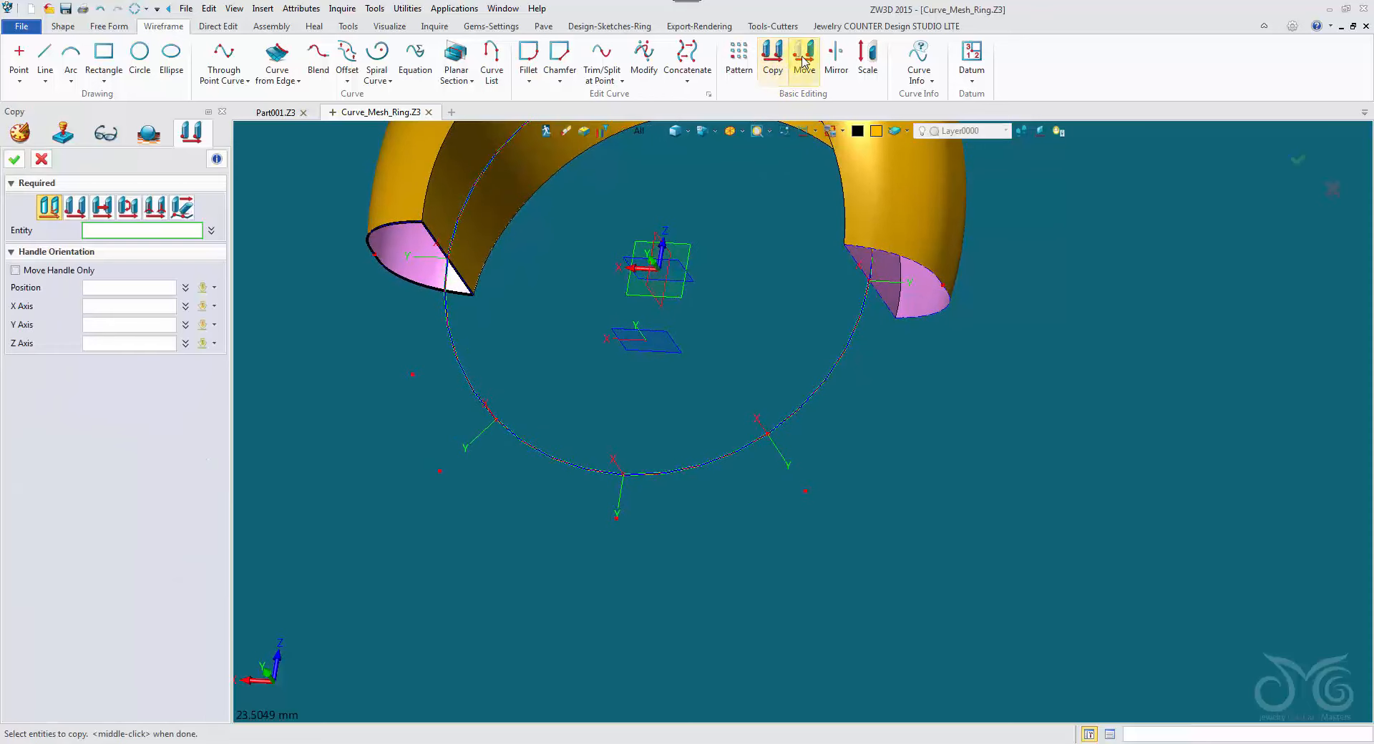
click(805, 60)
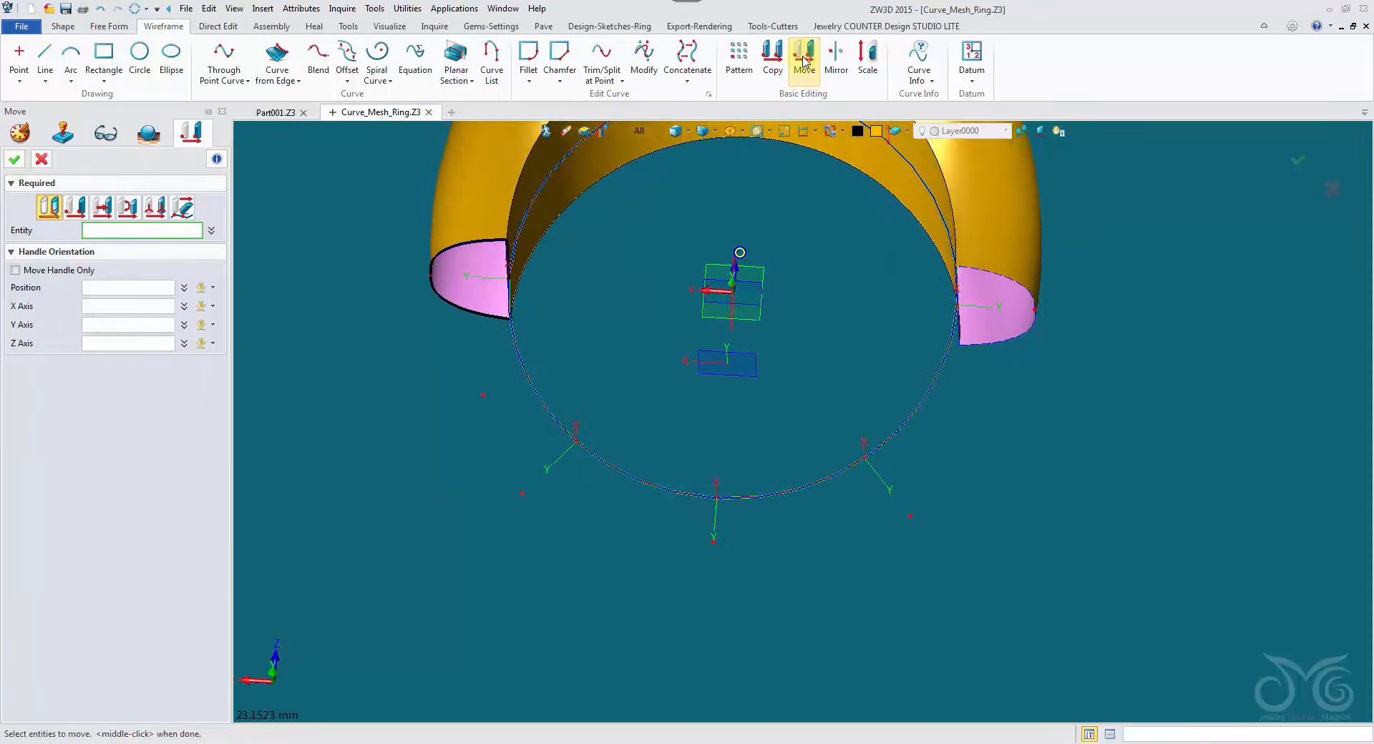
click(636, 132)
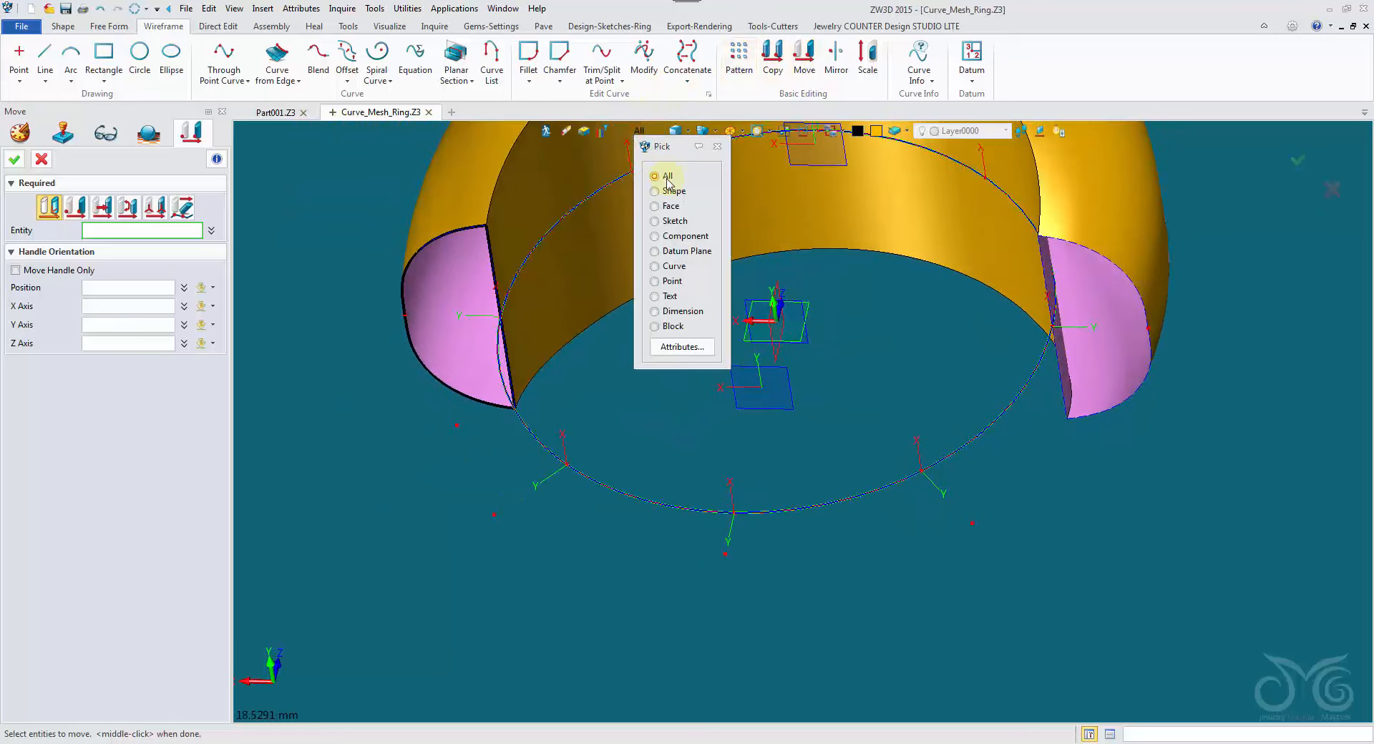
click(673, 265)
click(489, 244)
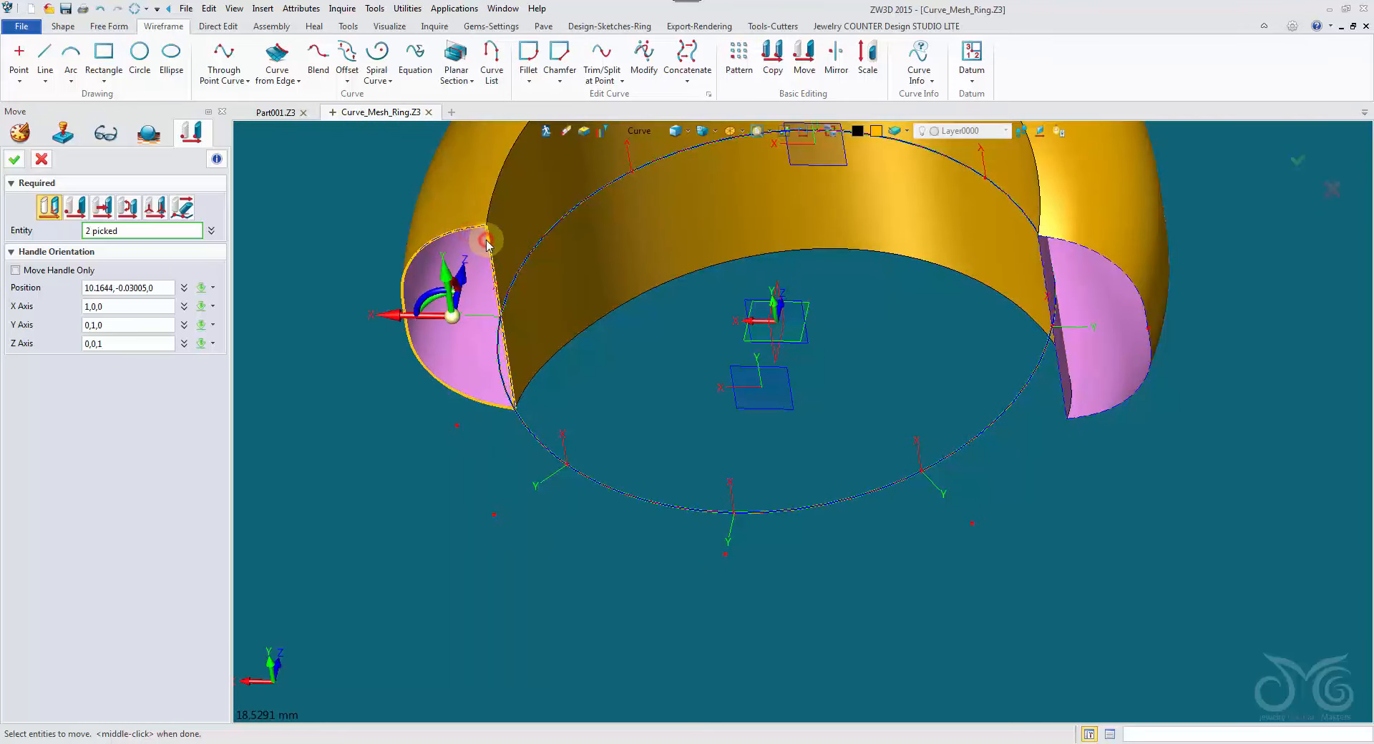
click(153, 208)
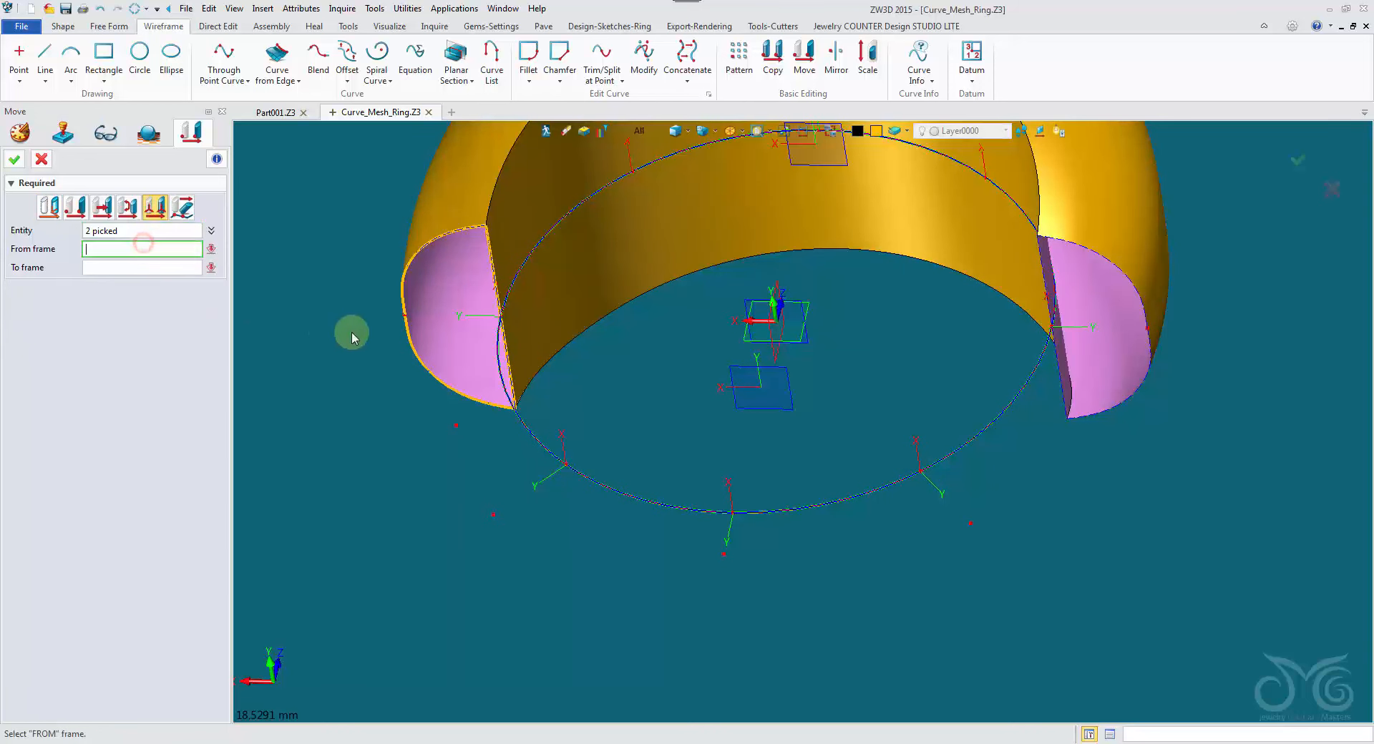
click(478, 316)
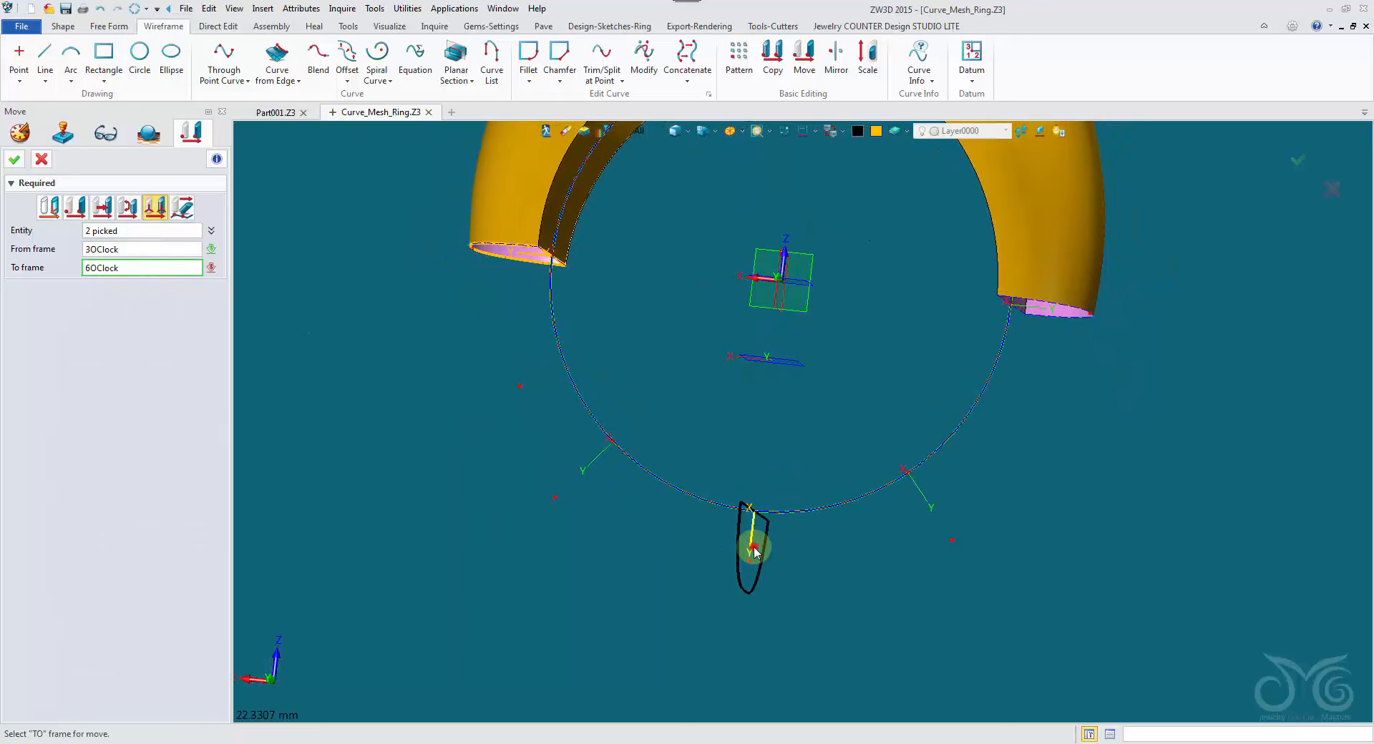
click(14, 160)
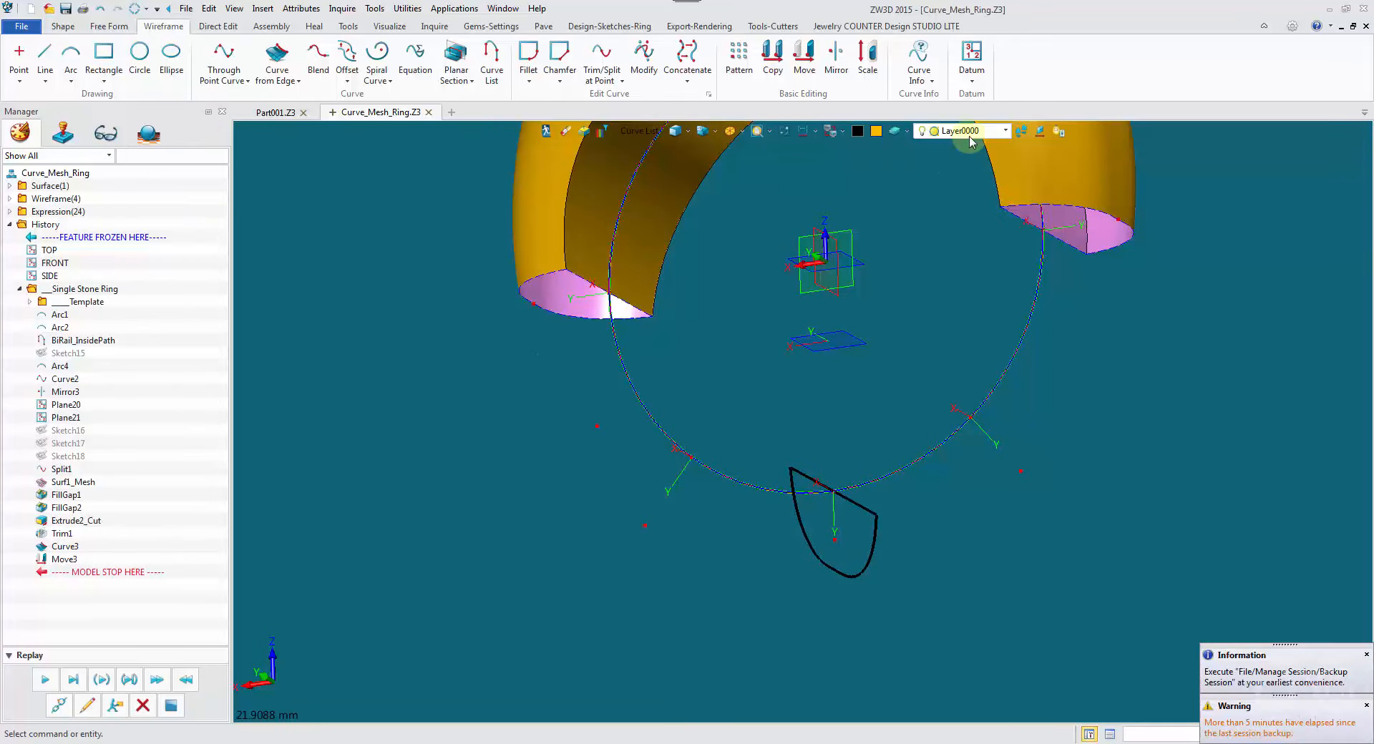
Create the variables Bottom_Thickness_Scale with the value 0.75 and Bottom_Width_Scale with the value 0.5
click(263, 8)
click(310, 123)
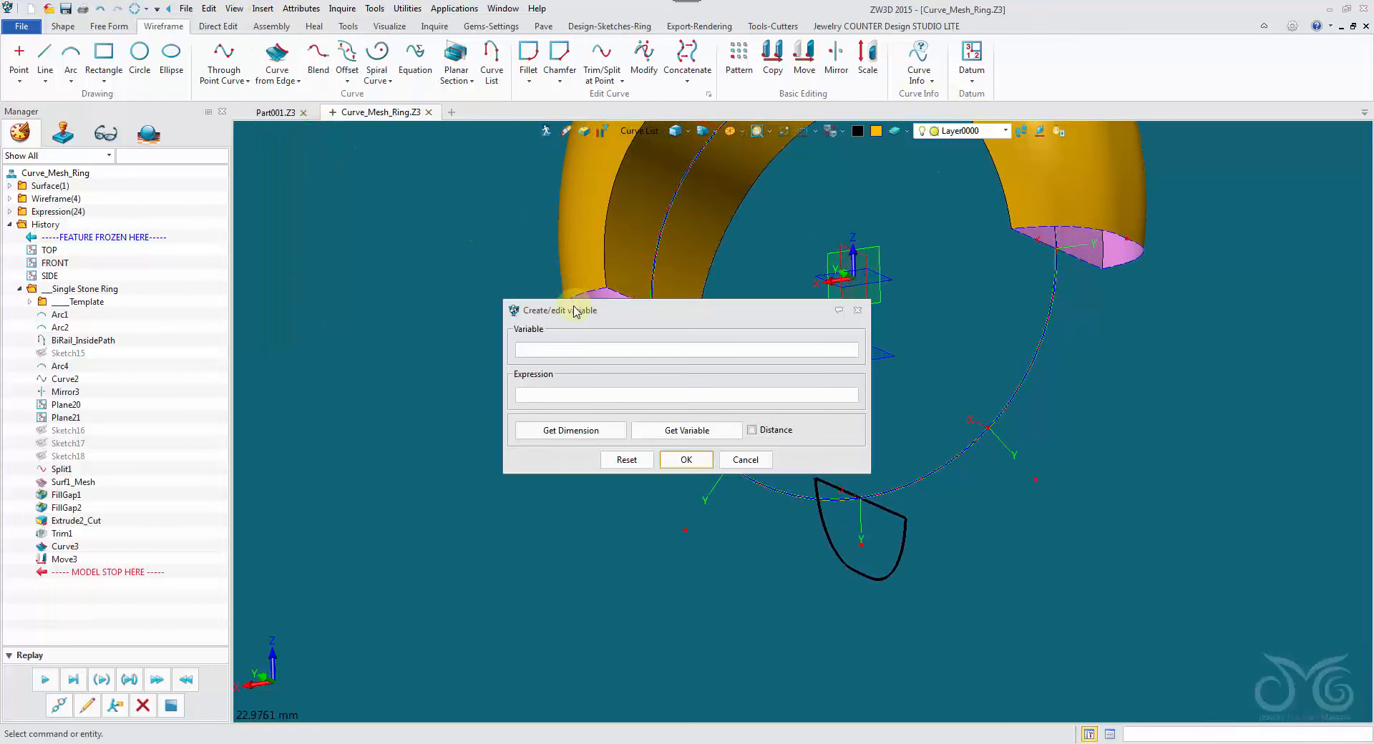
drag(574, 311, 265, 243)
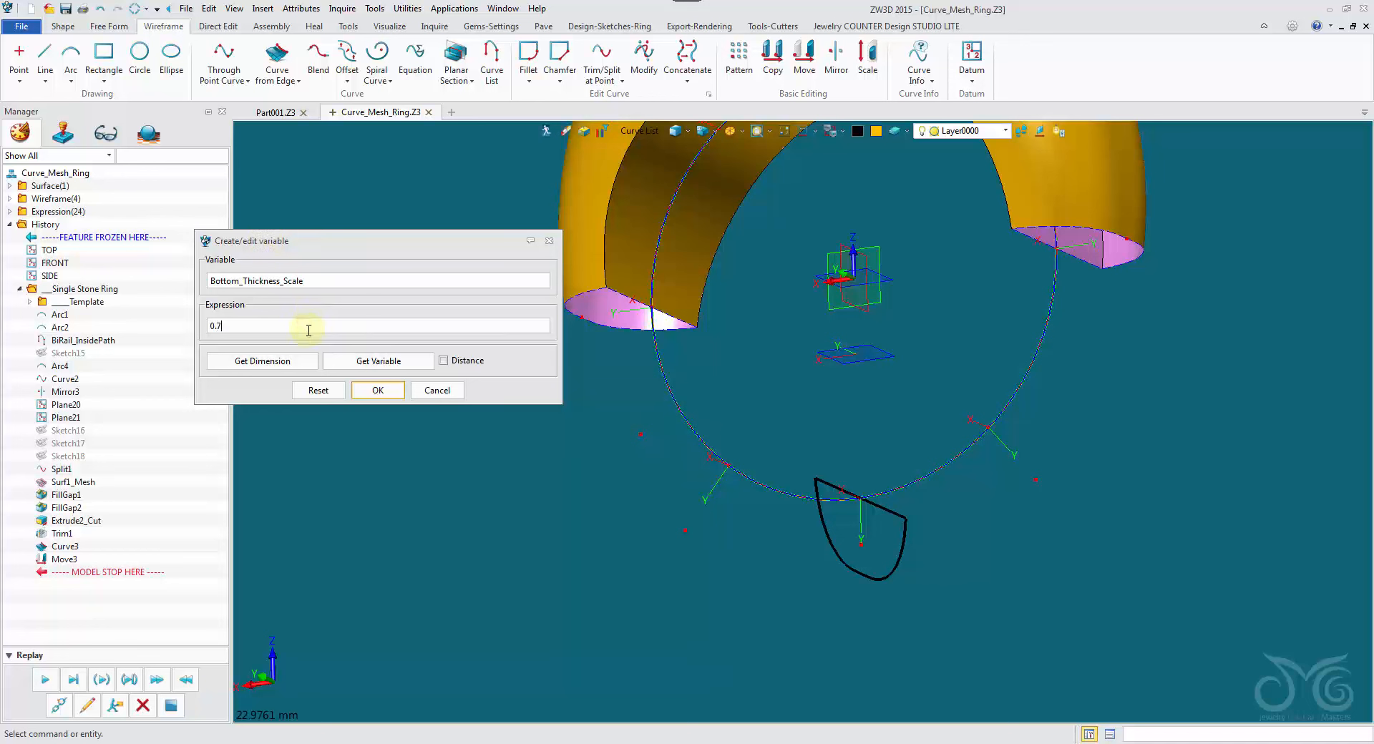
click(392, 390)
middle_click(347, 255)
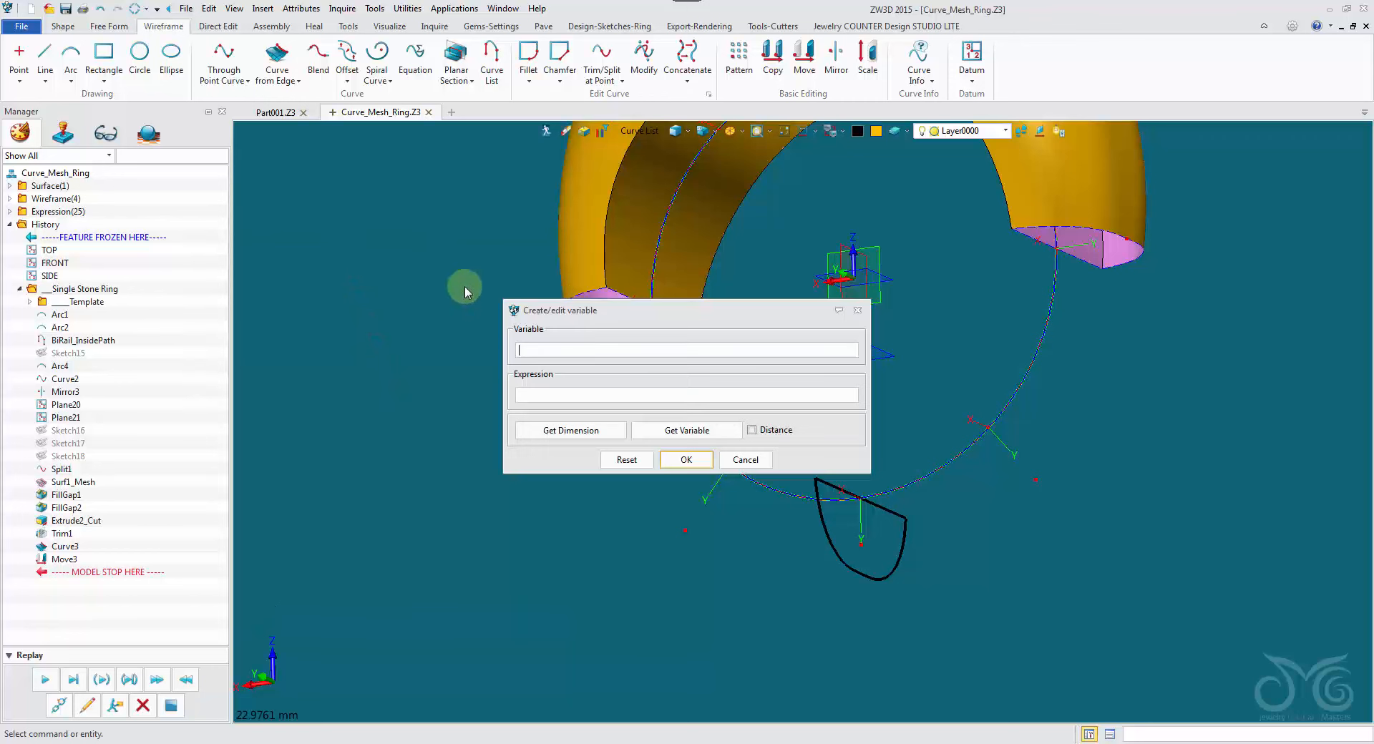
drag(555, 312, 260, 204)
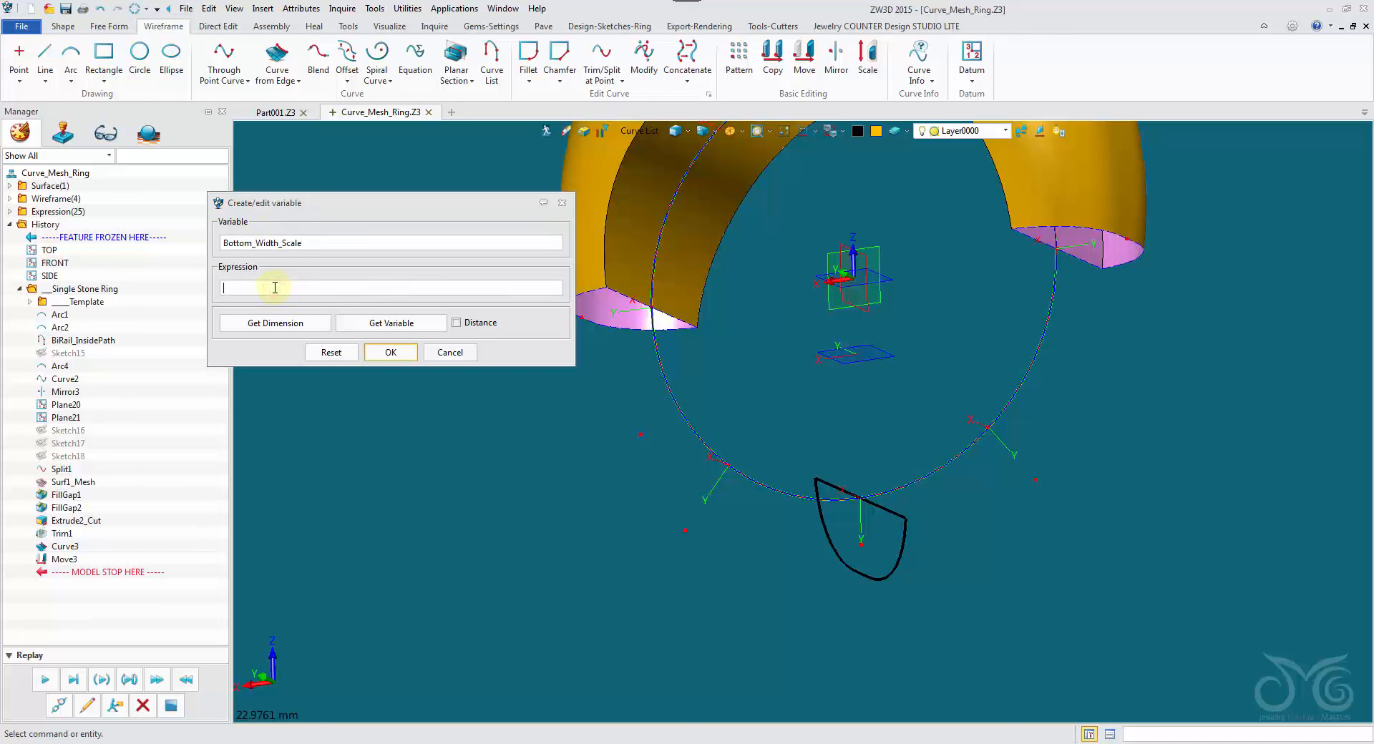
click(384, 353)
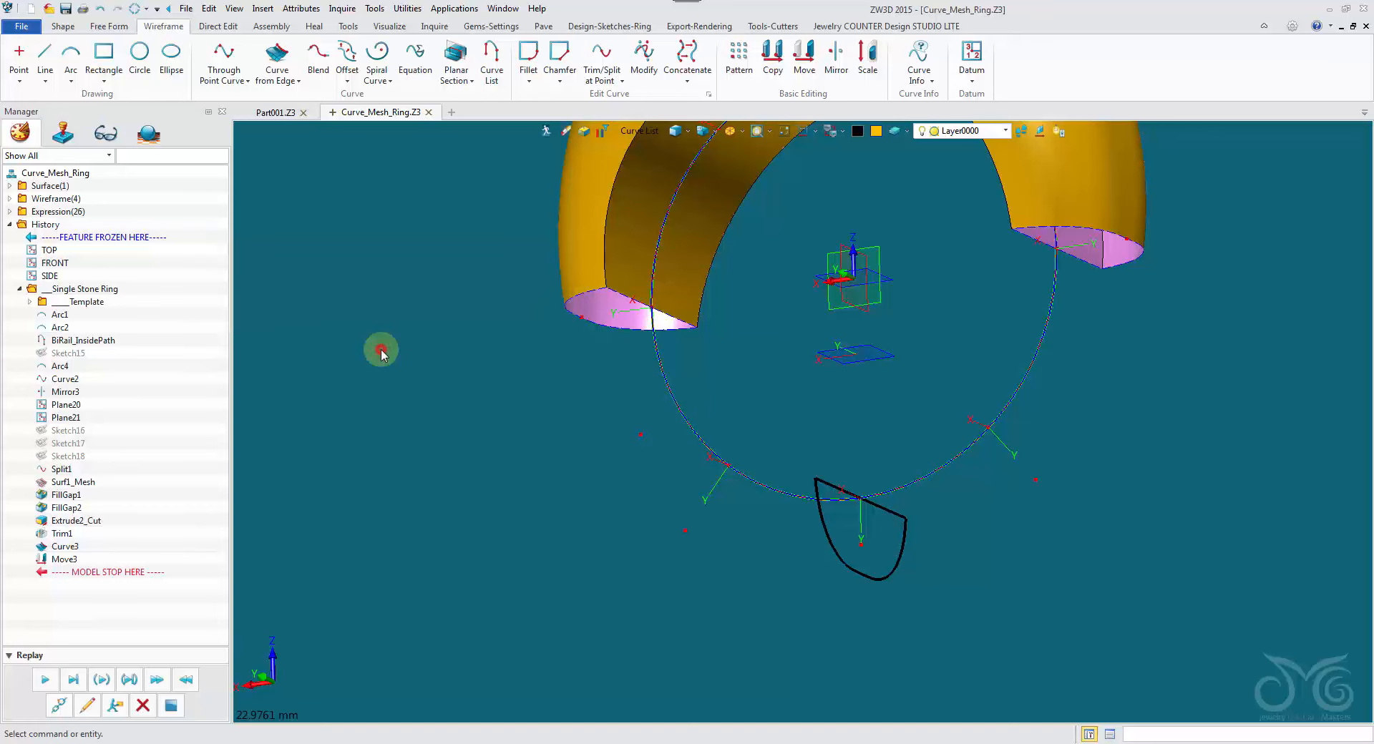
Start a Scale of the two moved profile curves at the 6OClock position using the Non-Uniform method
click(865, 63)
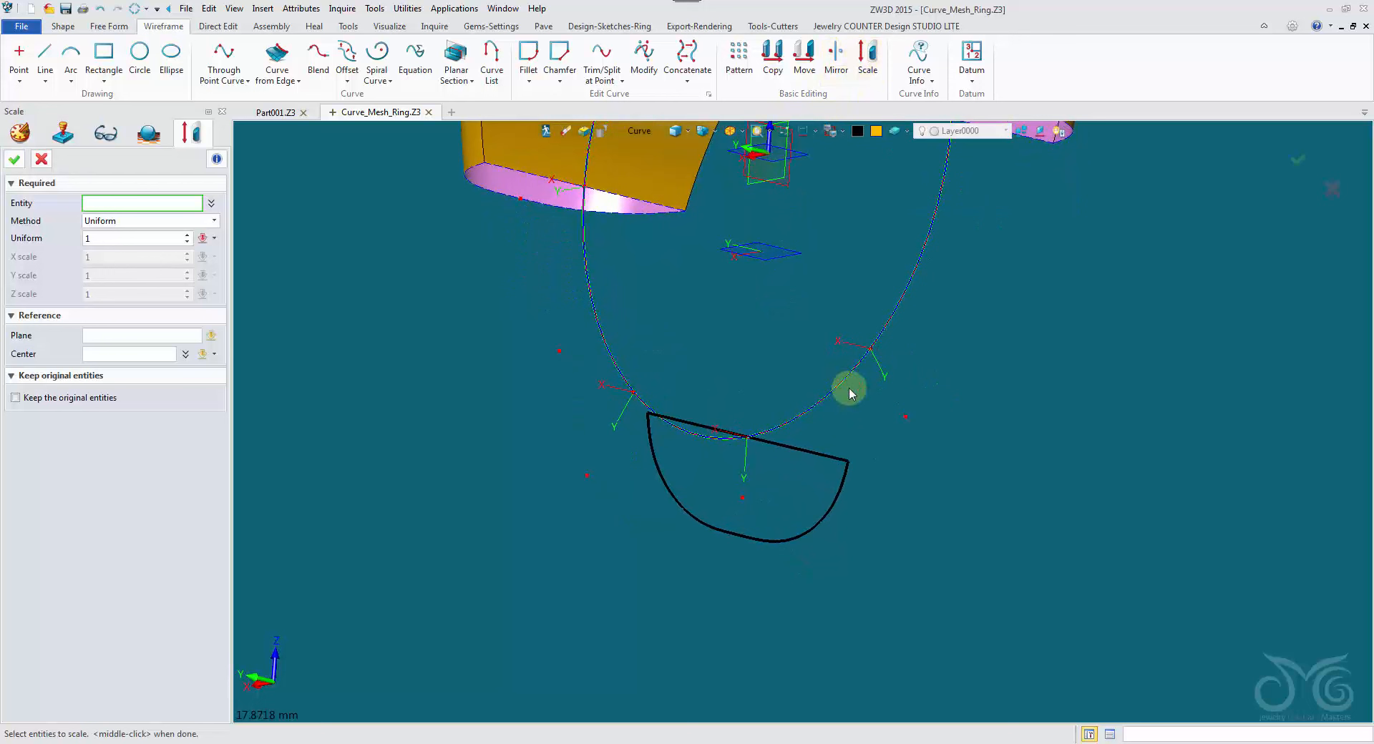
click(824, 455)
click(838, 484)
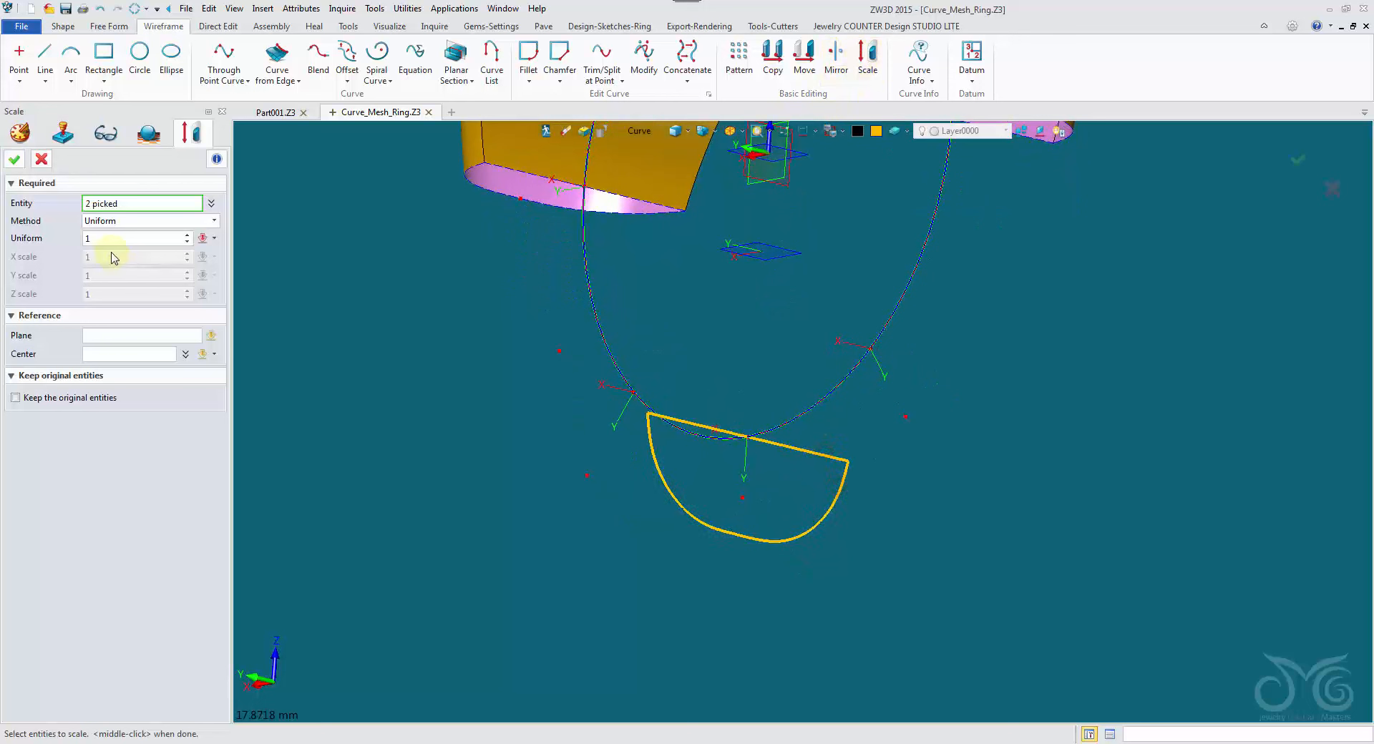
click(111, 225)
click(112, 246)
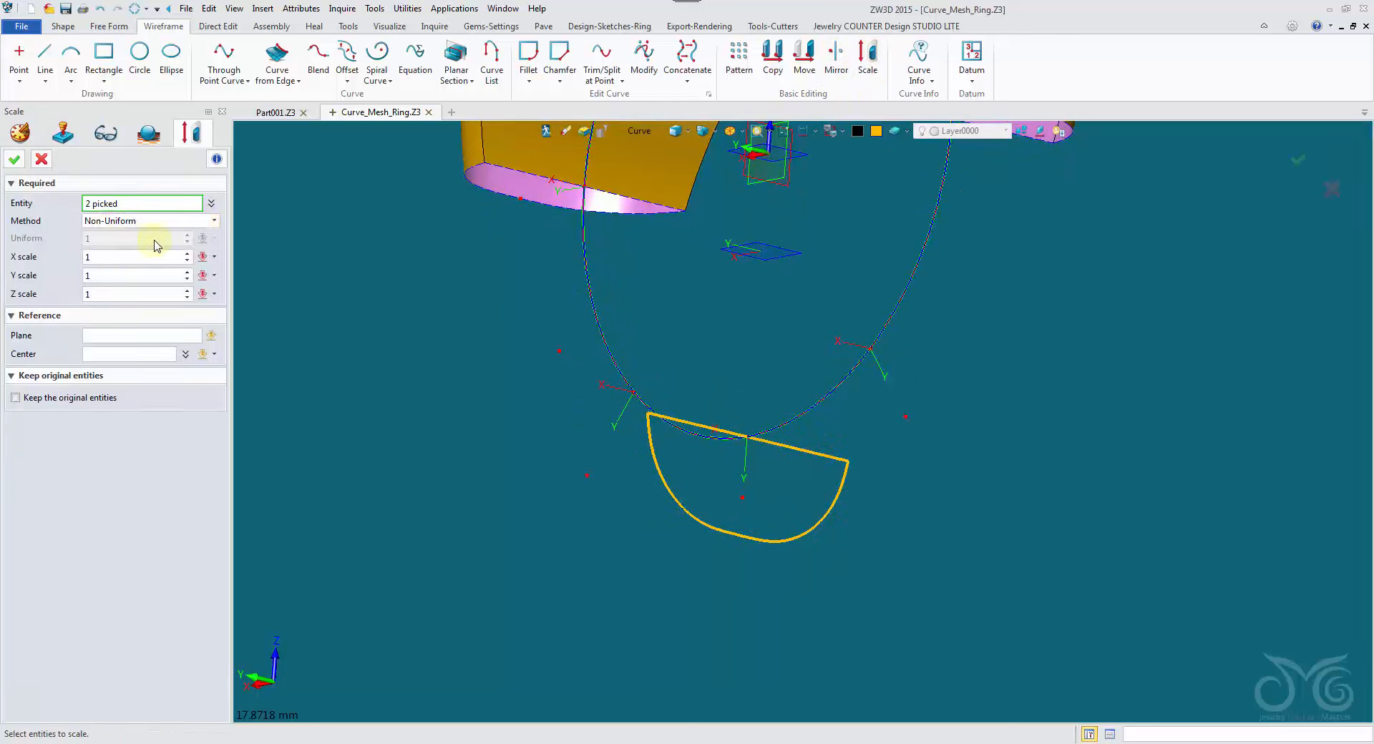
Set the 6OClock datum as the scaling reference plane and its origin at 0,0,-8.65 as center, using the Datum Plane filter
click(139, 335)
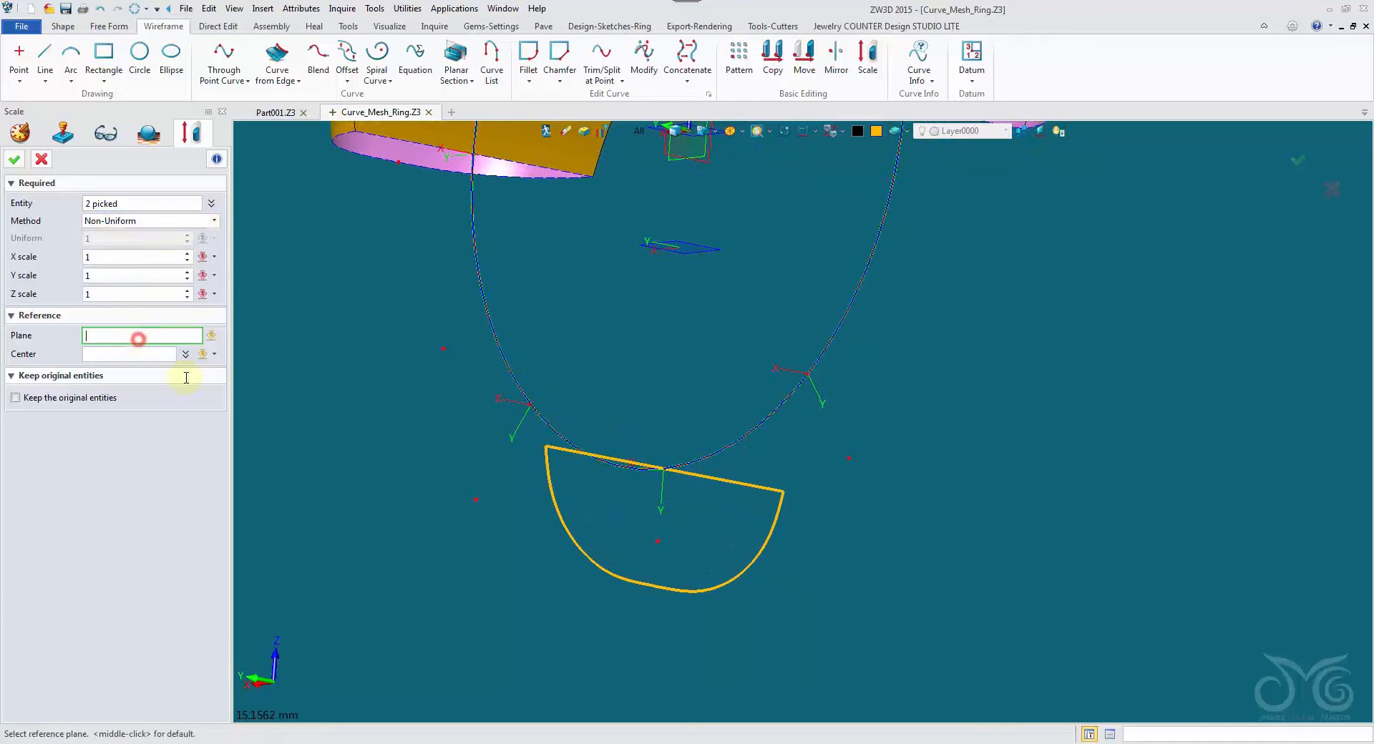
click(611, 482)
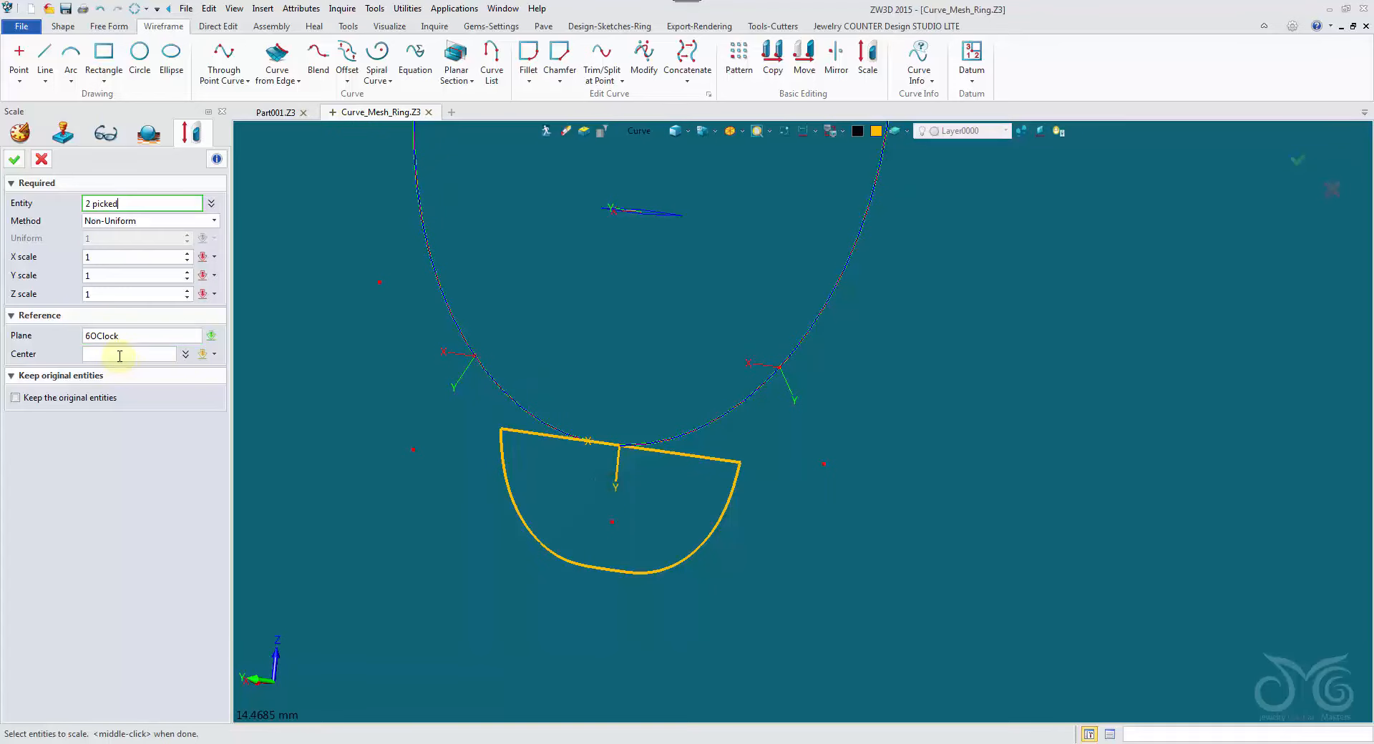
click(118, 354)
click(639, 492)
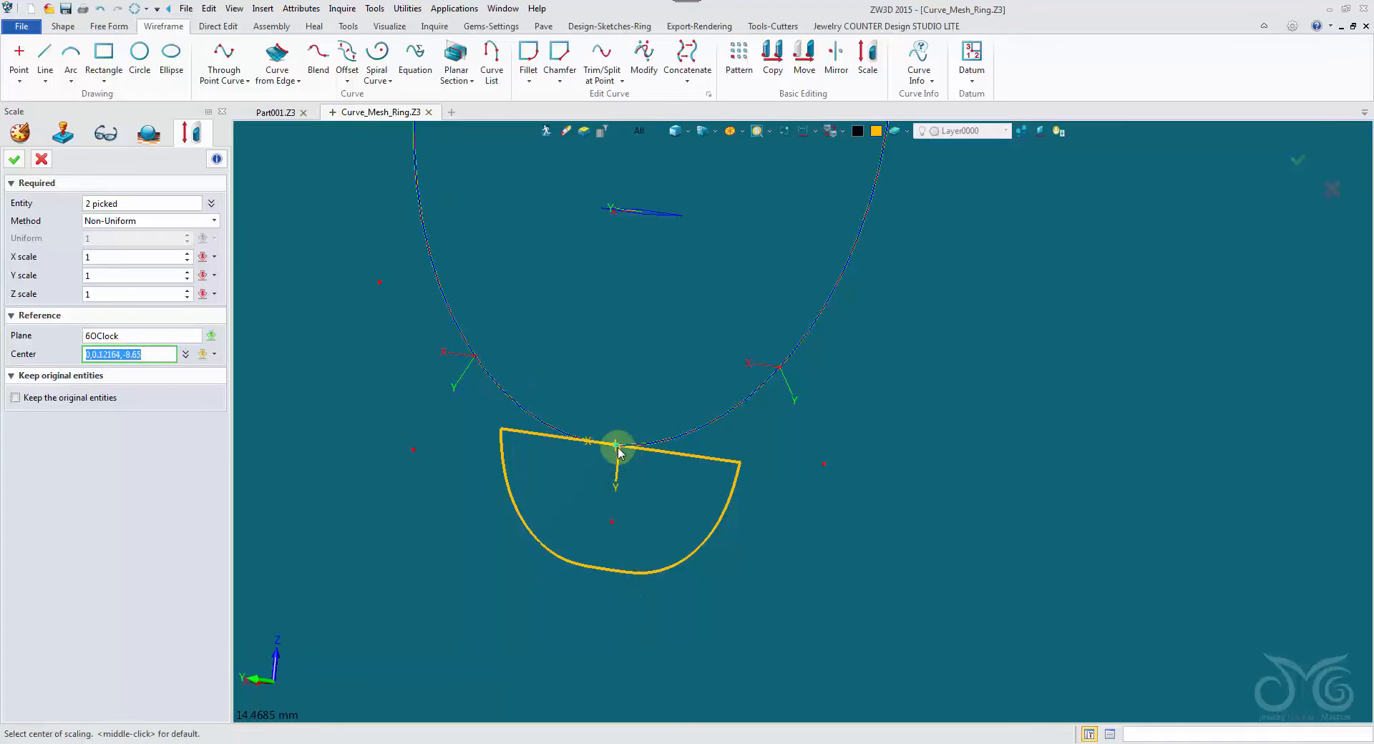
click(639, 131)
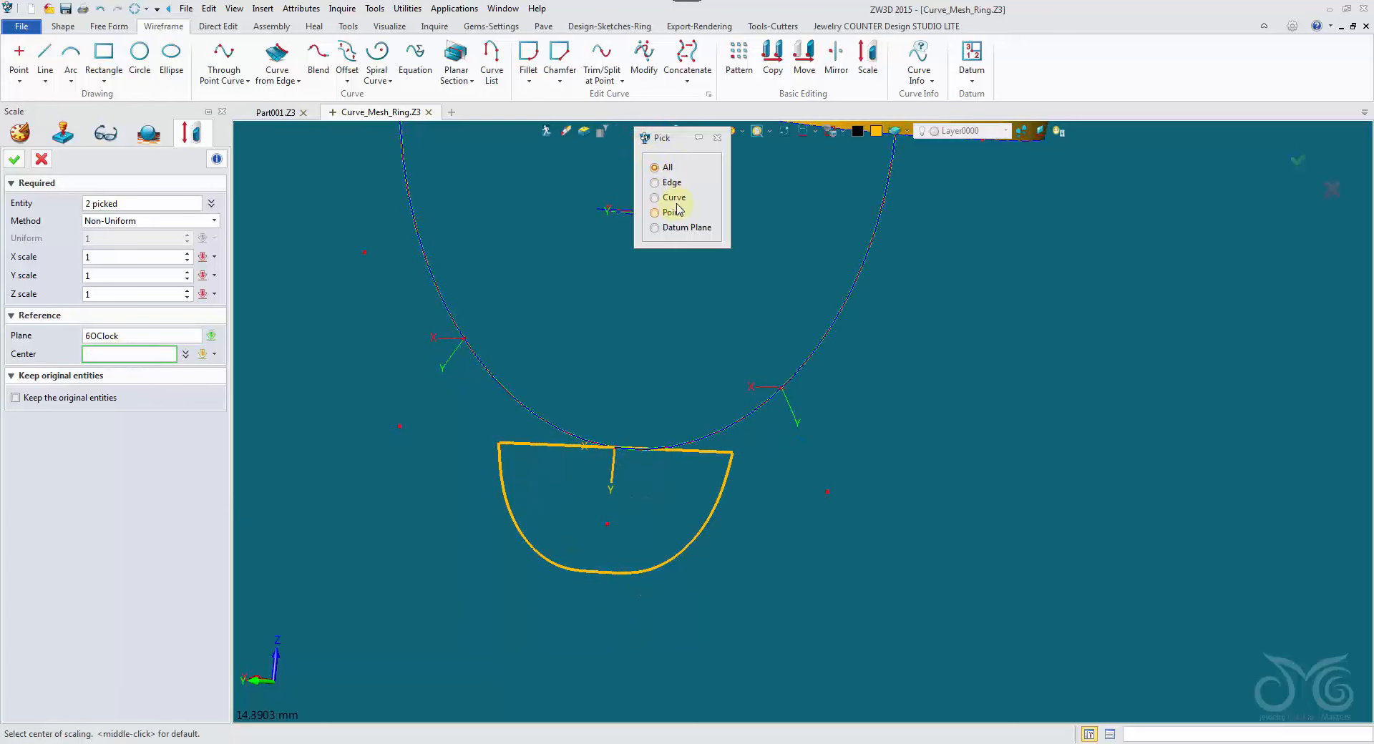
click(685, 228)
click(627, 404)
scroll(625, 413, up, 2)
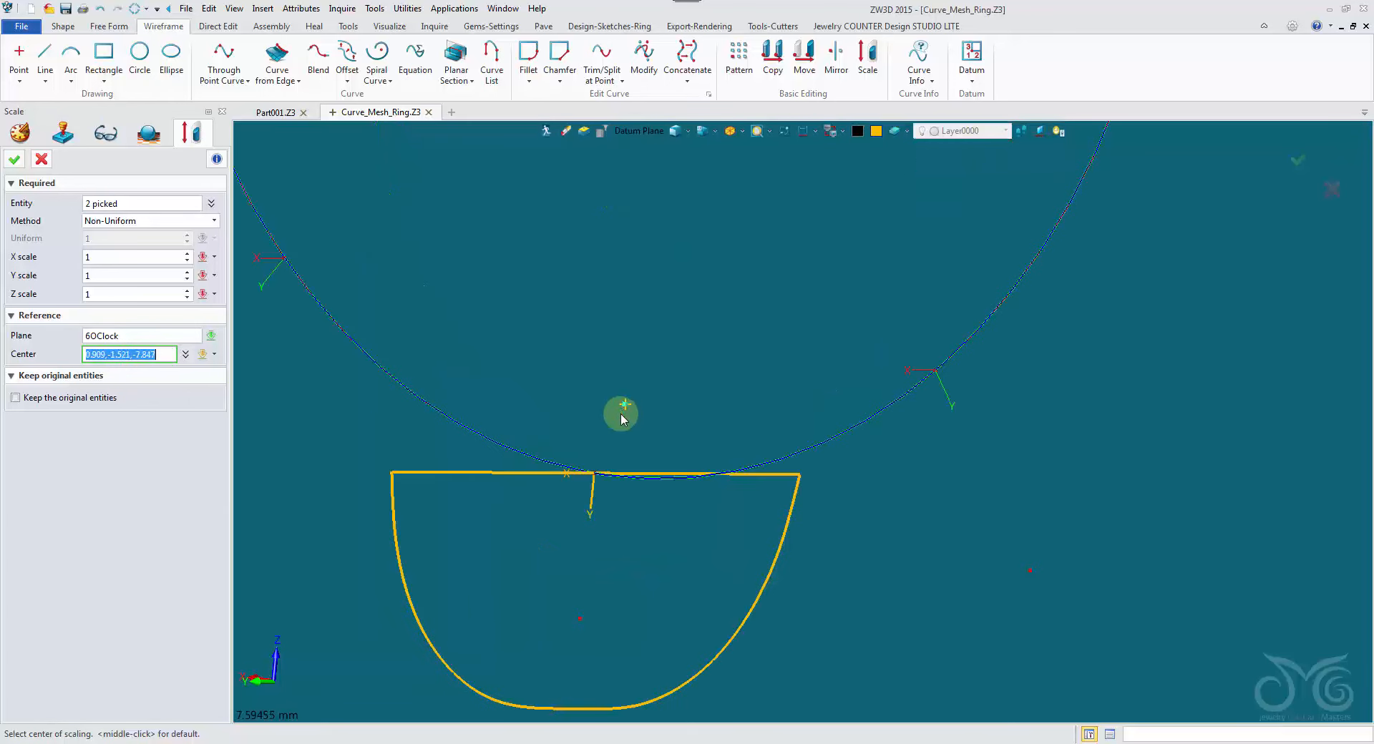
scroll(613, 395, down, 3)
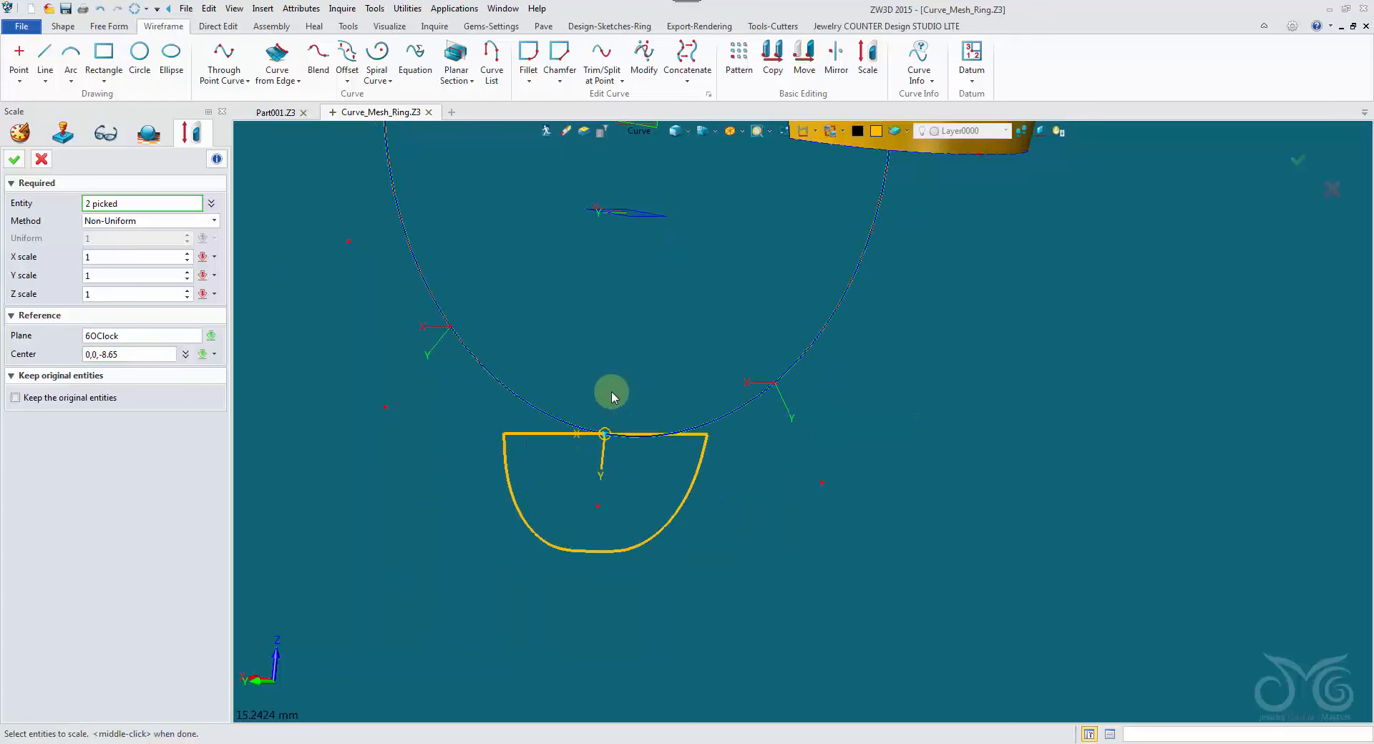
Try an X scale of 2 to check the direction, and link the X scale to the variable Bottom_Width_Scale
click(127, 255)
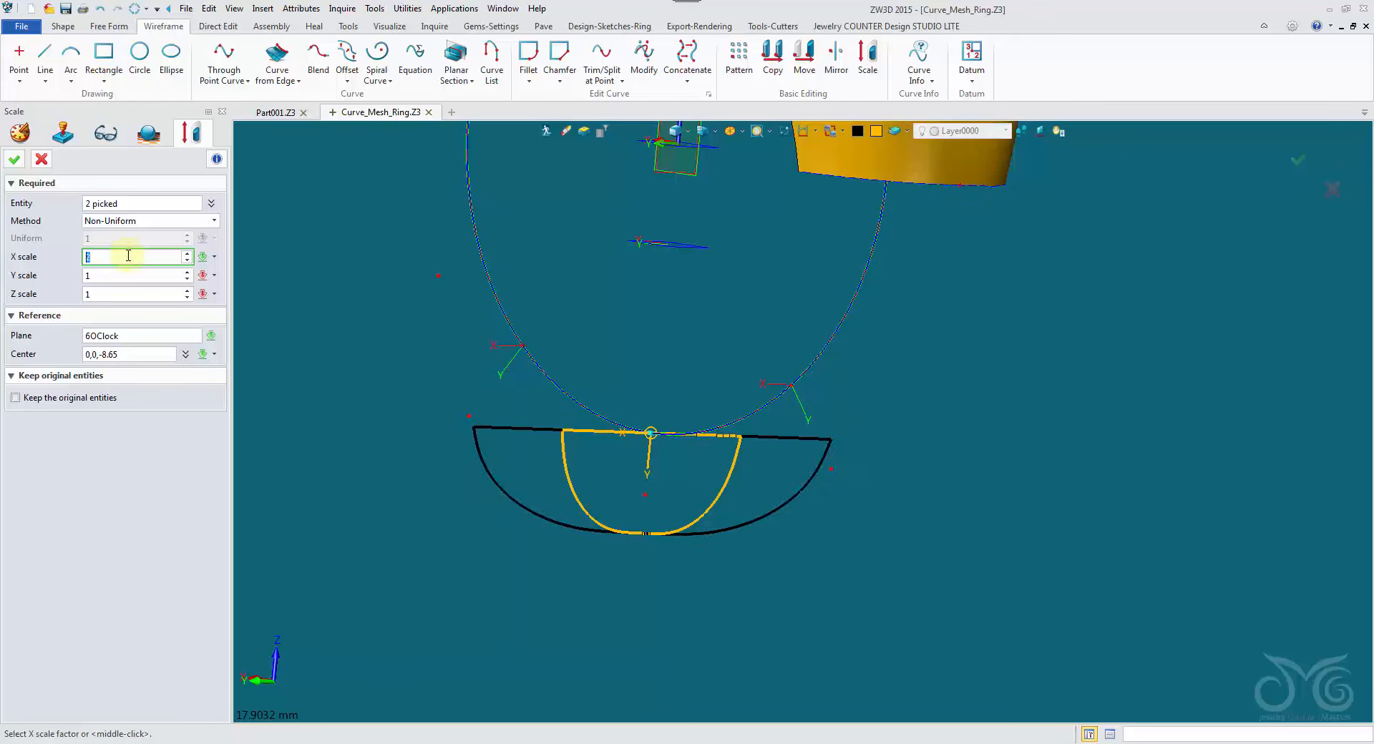
text(2)
click(204, 259)
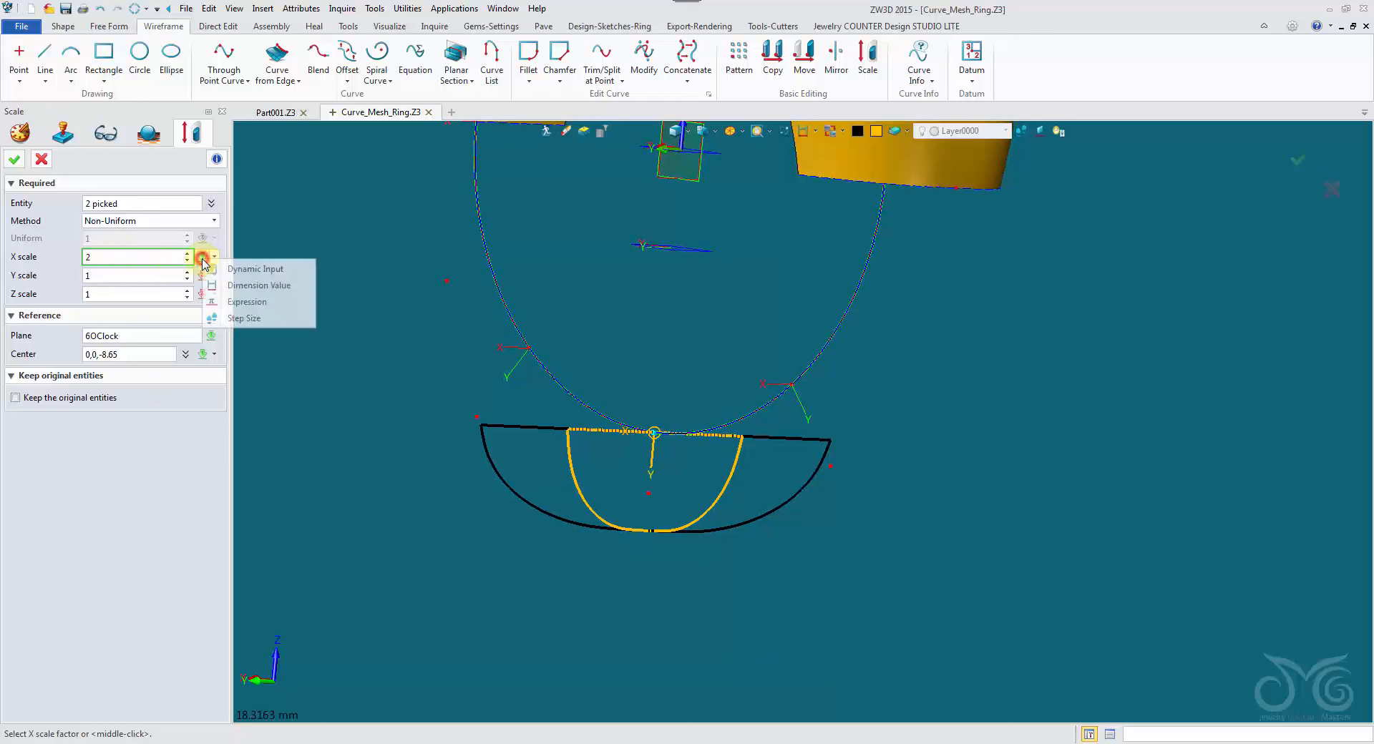
click(226, 302)
click(293, 245)
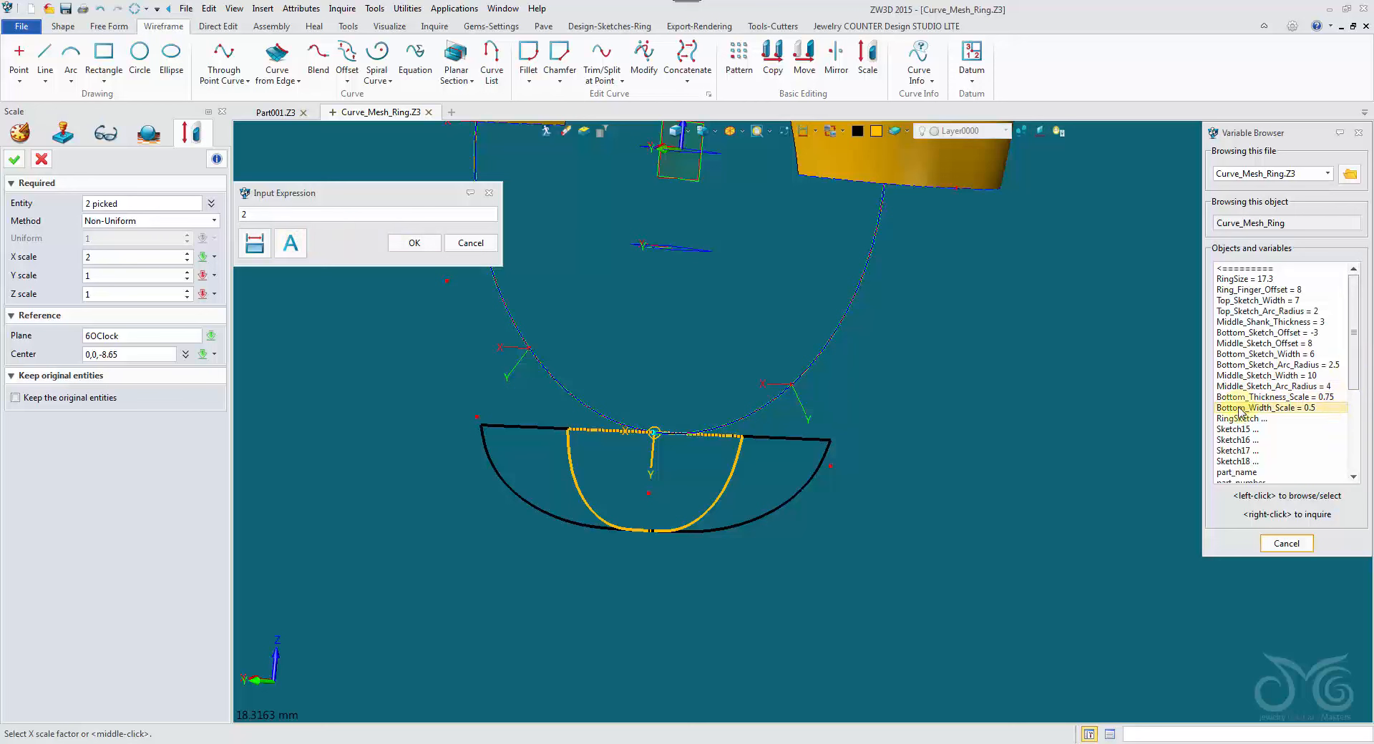
click(404, 249)
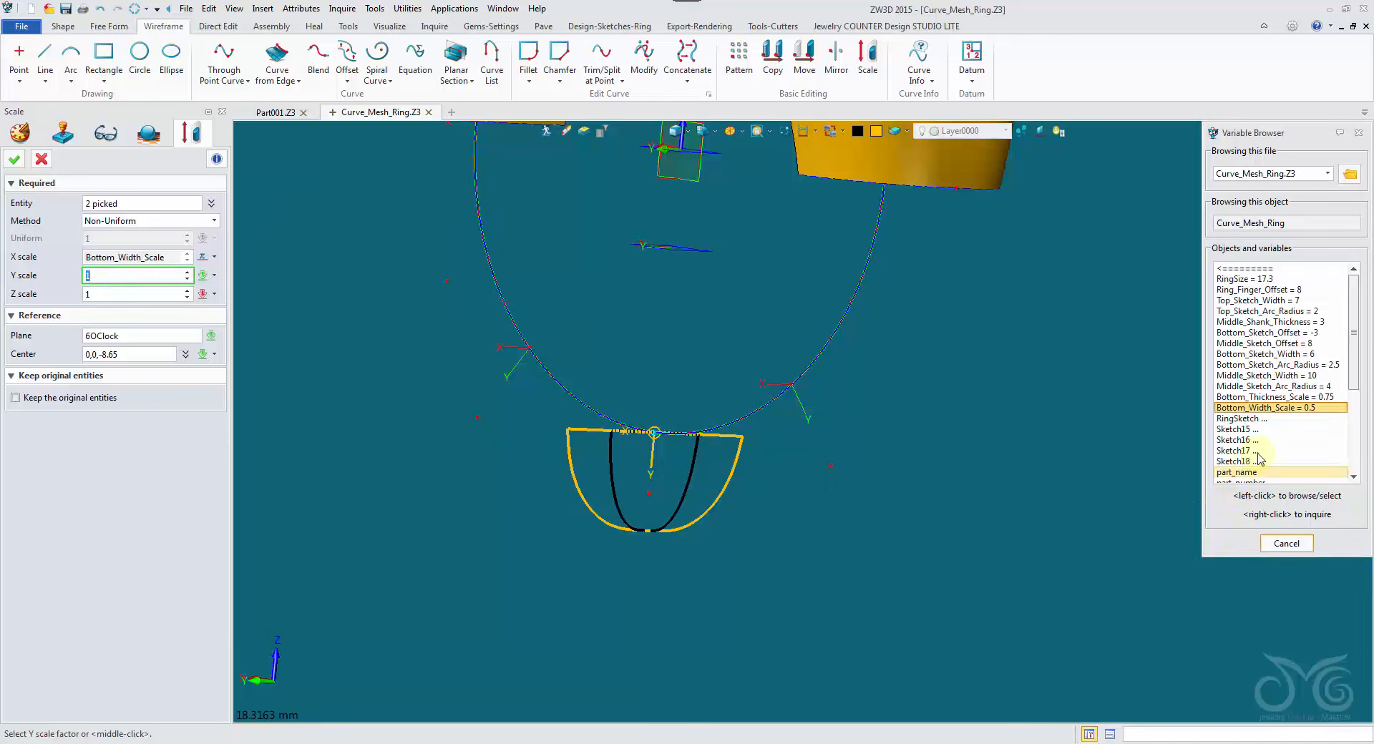
Link the Y scale to the variable Bottom_Thickness_Scale and apply the scaling to the bottom profile
click(1281, 397)
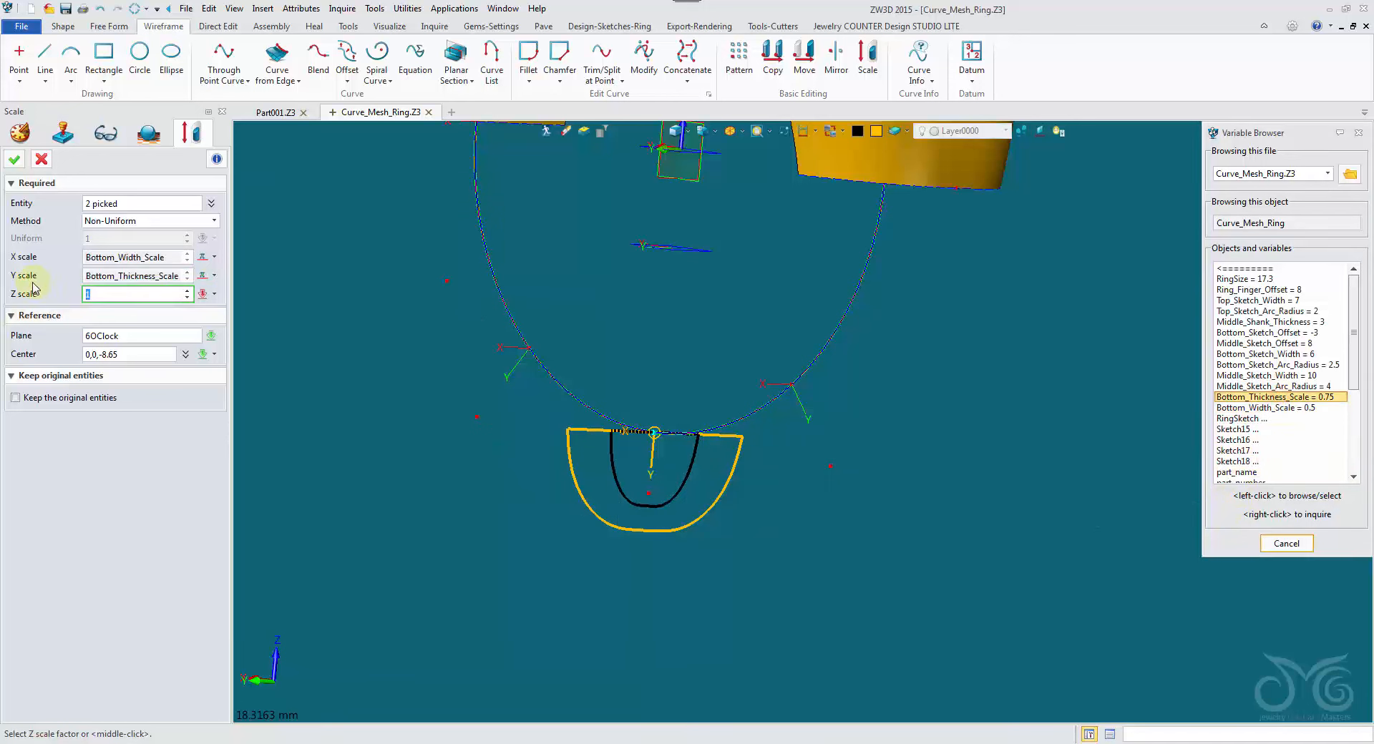
middle_drag(435, 393, 300, 337)
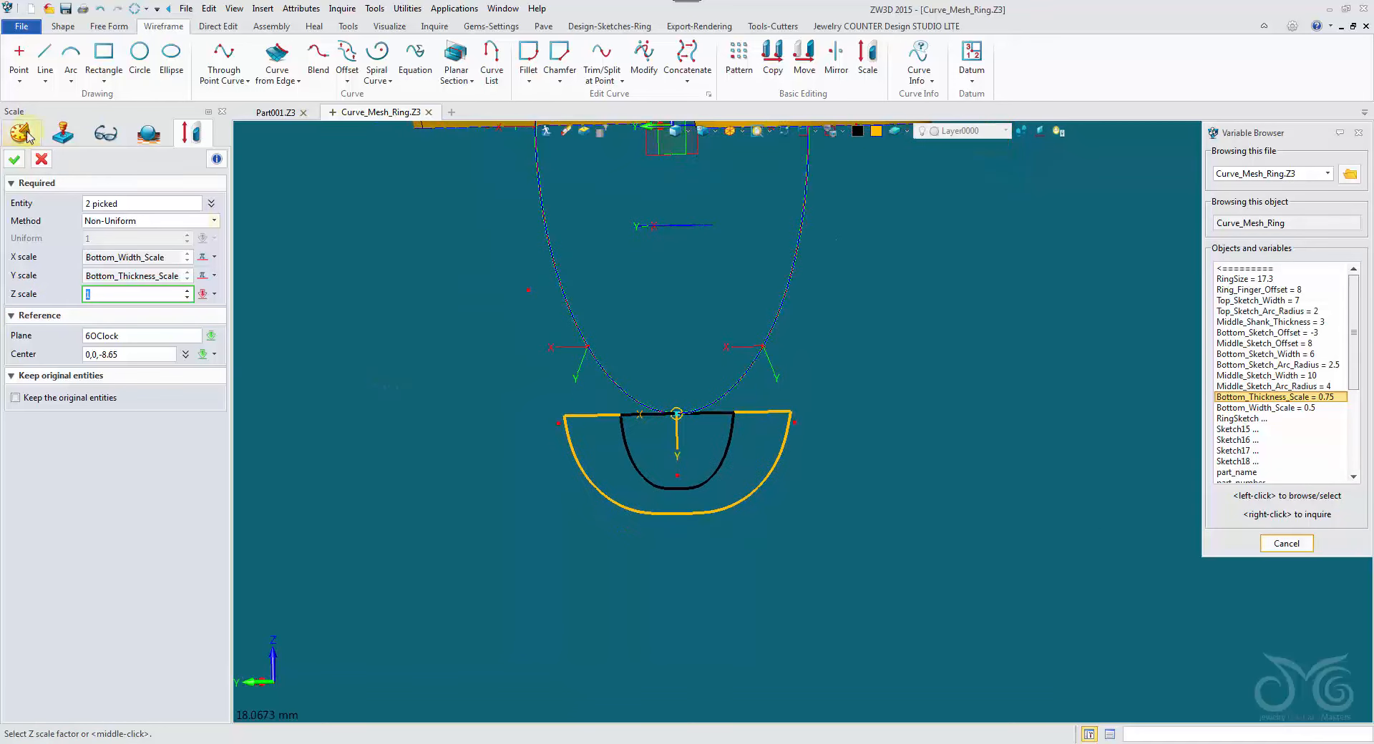
click(12, 159)
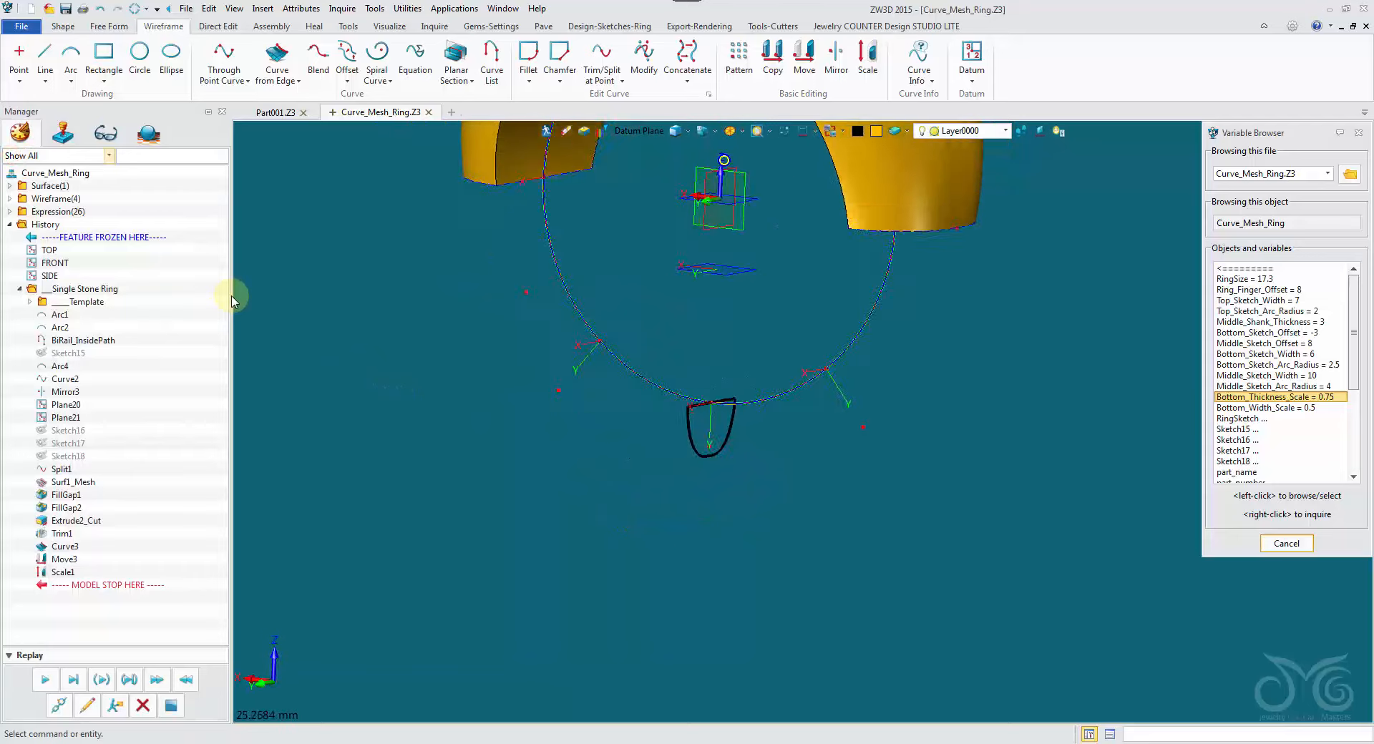
middle_drag(231, 301, 337, 239)
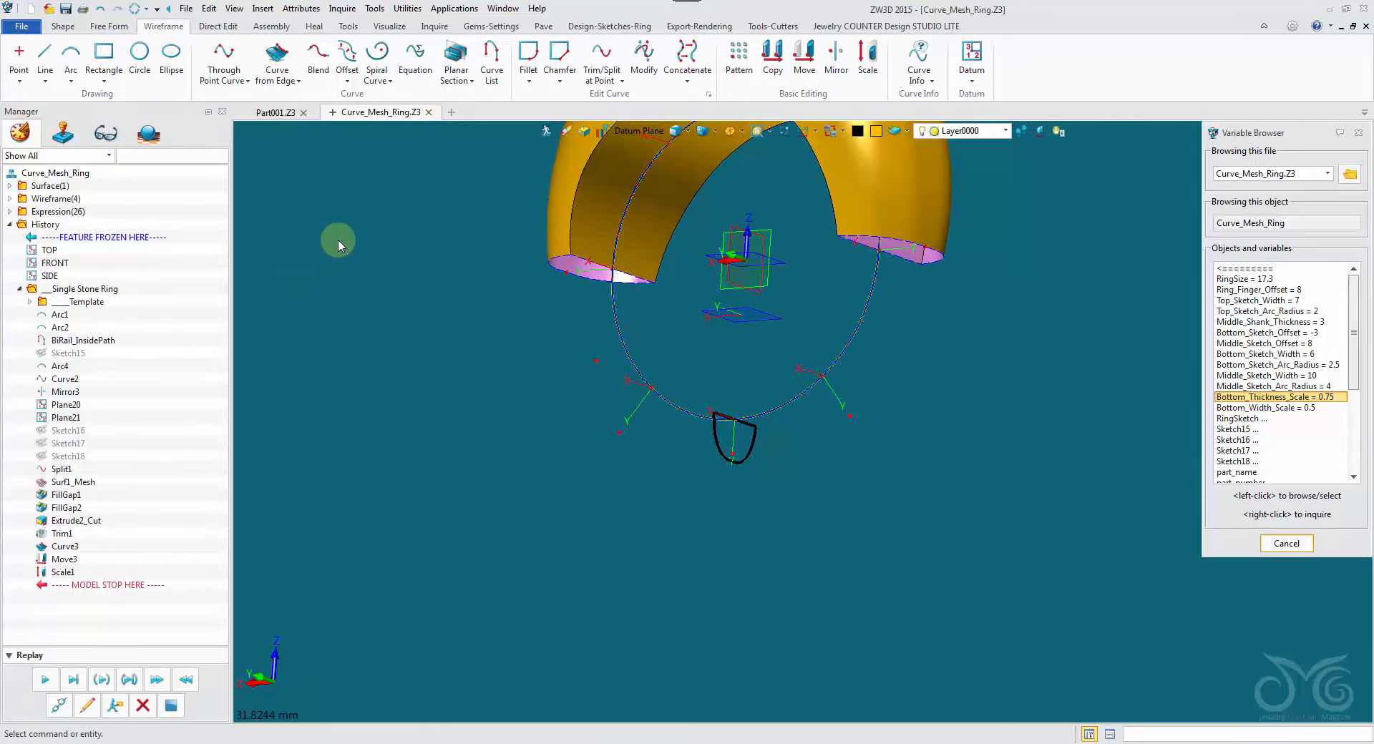
Create a curve list from the edges around one open end of the upper ring, using the Edge filter
right_click(338, 242)
click(420, 355)
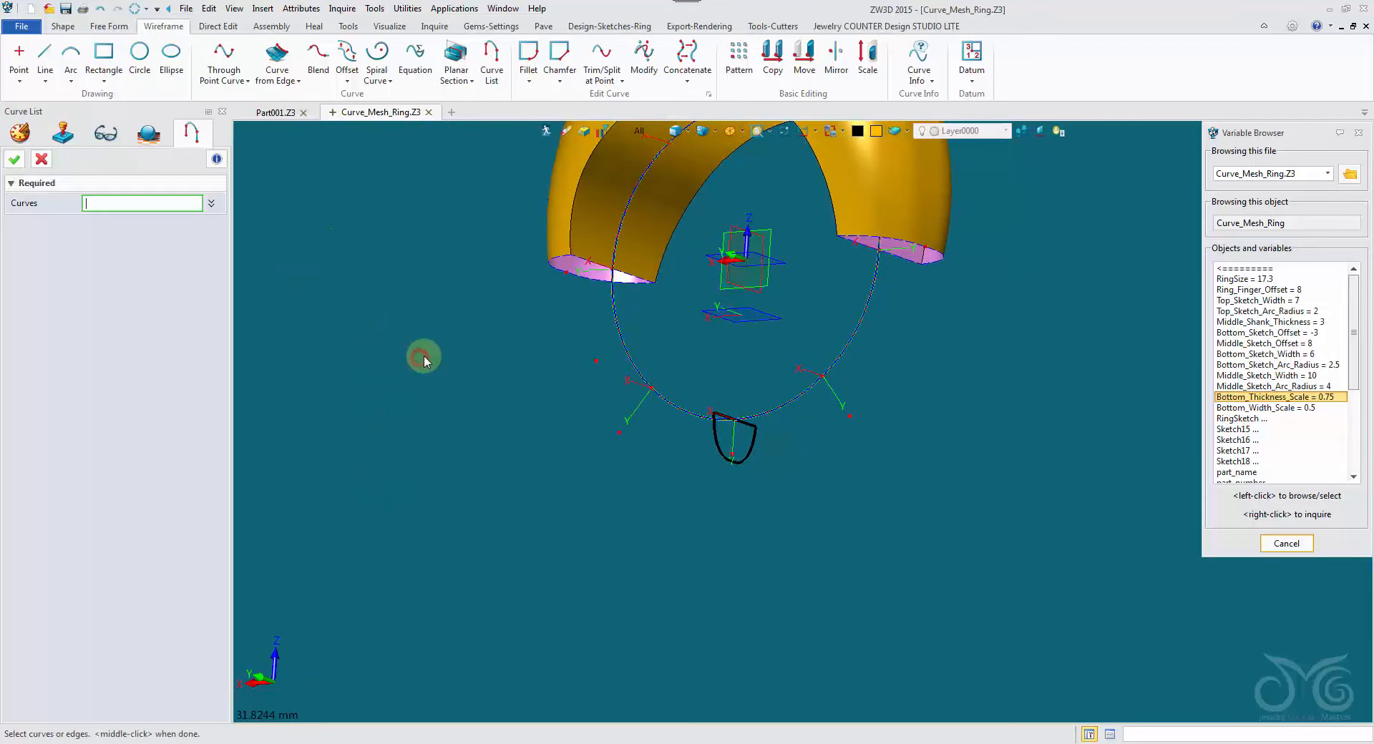
scroll(426, 365, up, 1)
click(643, 131)
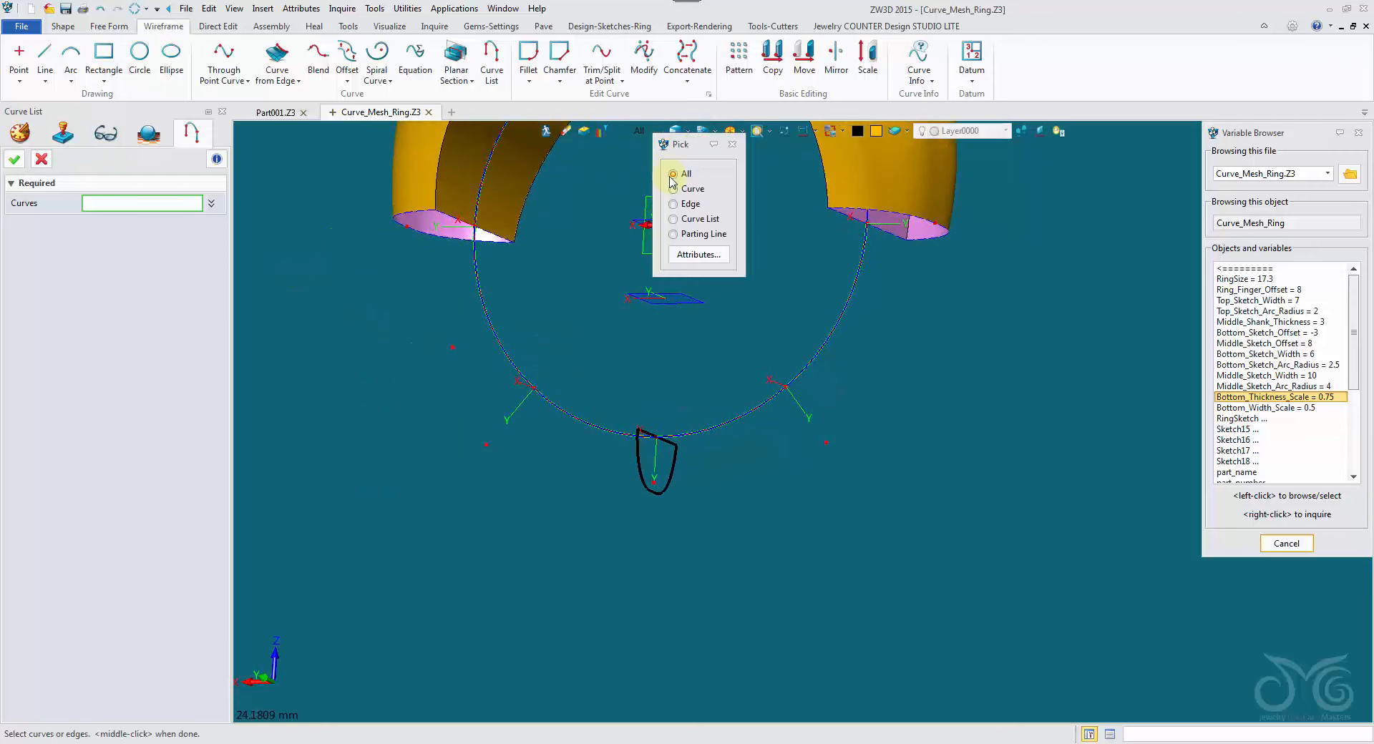
click(677, 204)
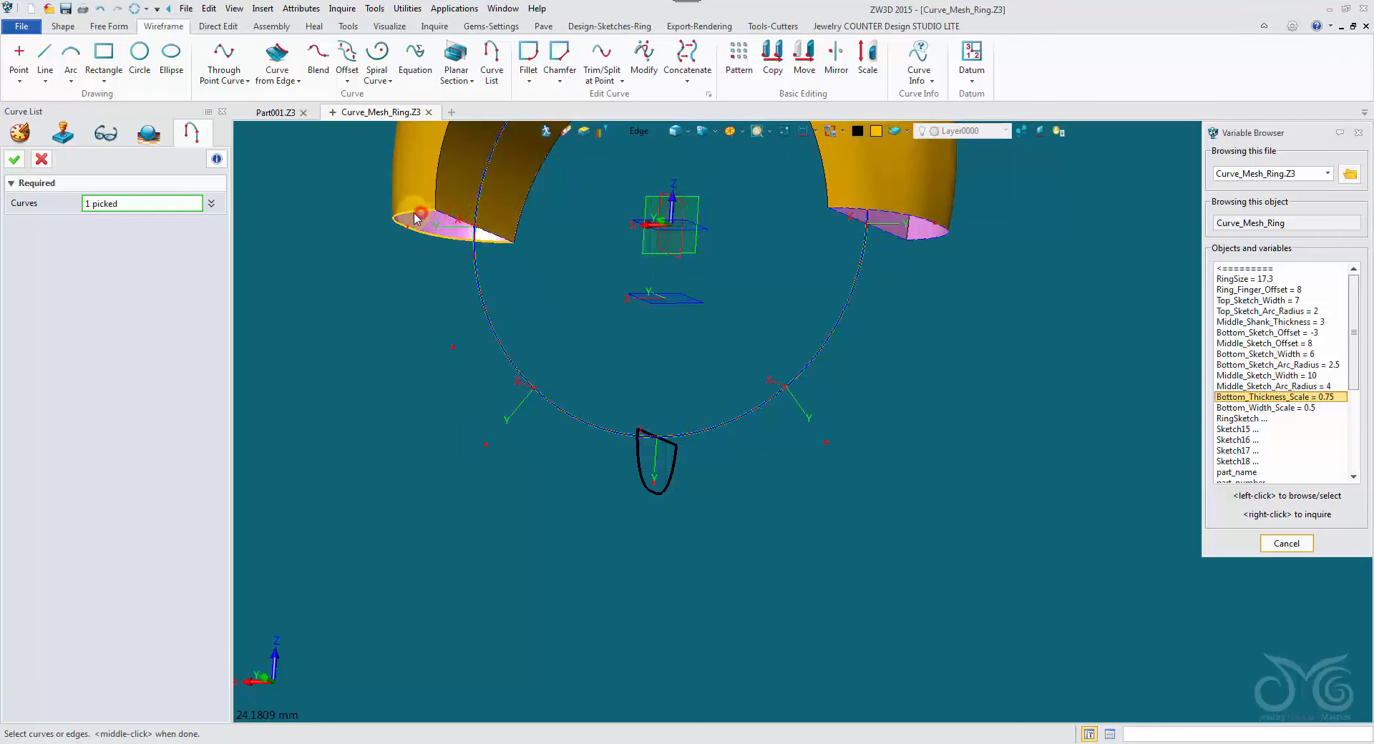
click(21, 165)
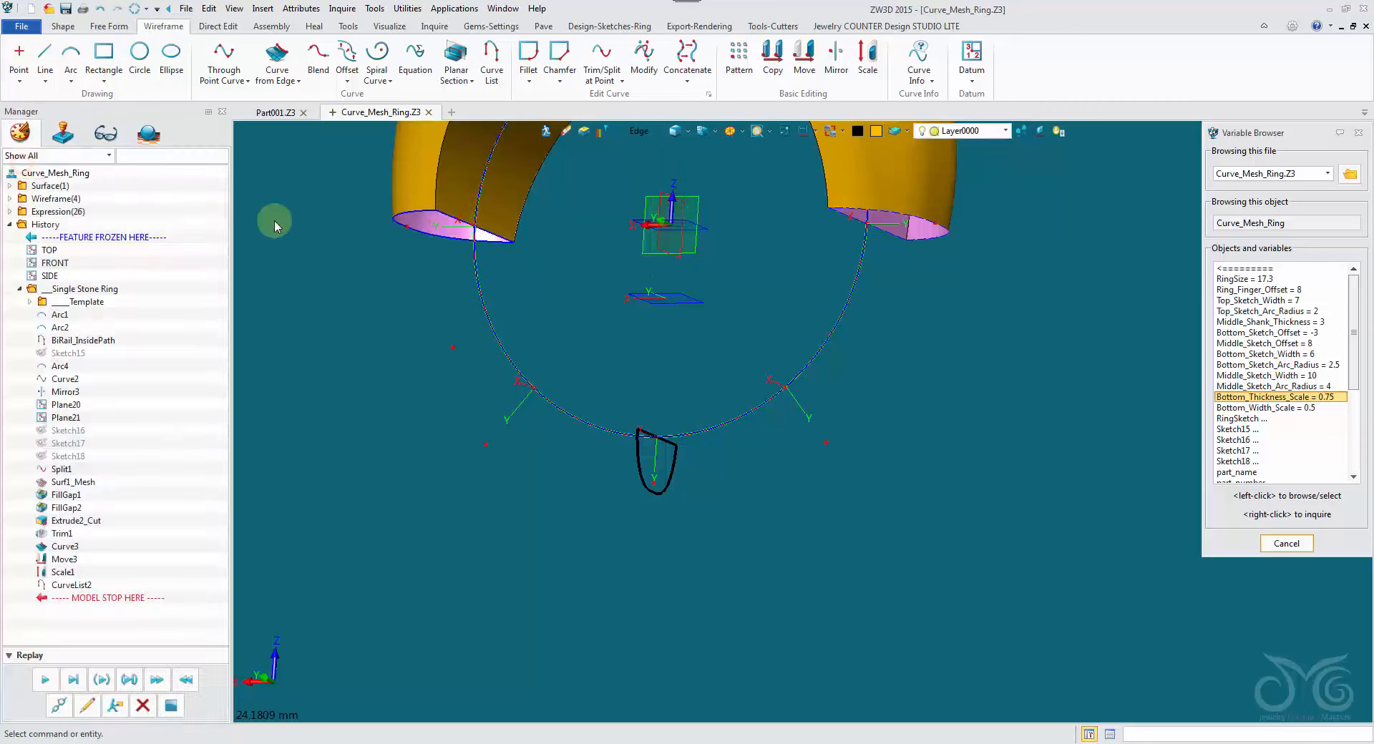
Create a second curve list from the edges around the opposite open end of the upper ring
middle_click(642, 254)
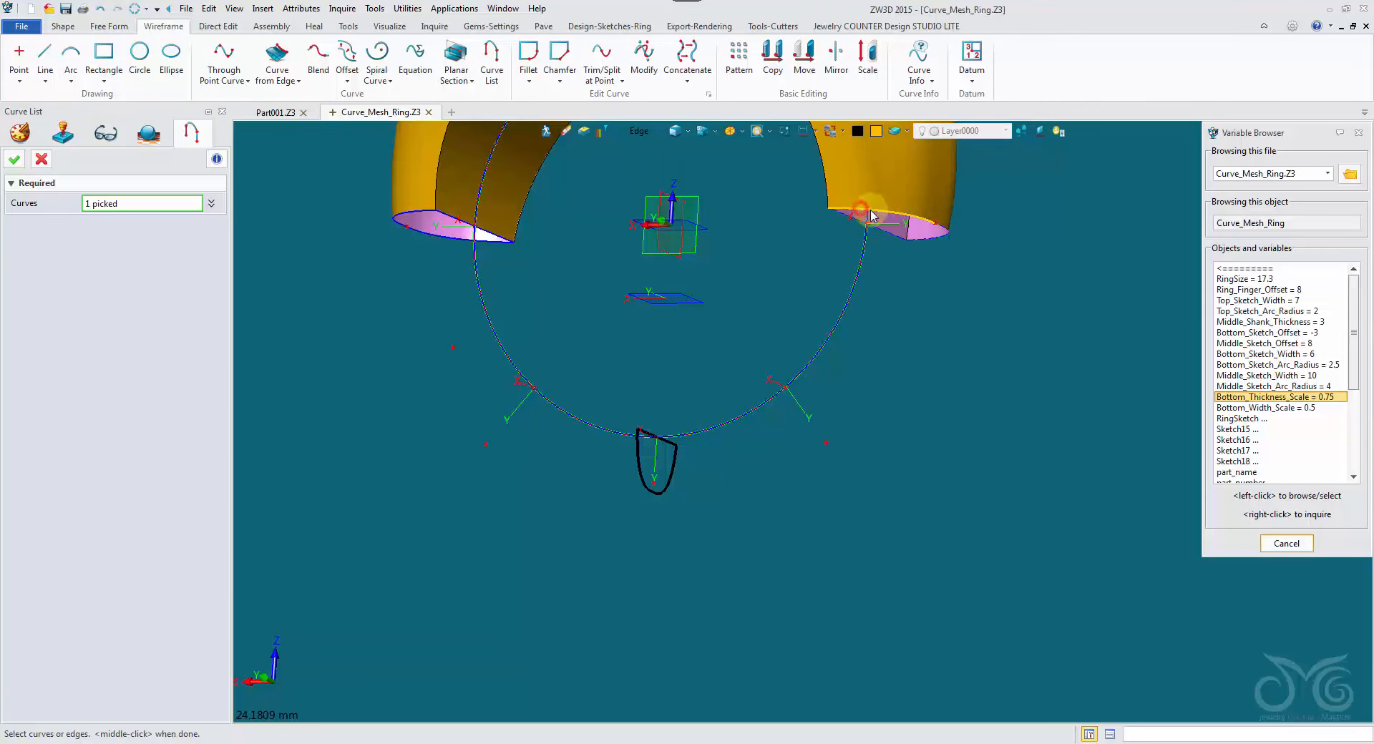
click(944, 226)
right_drag(944, 228, 995, 292)
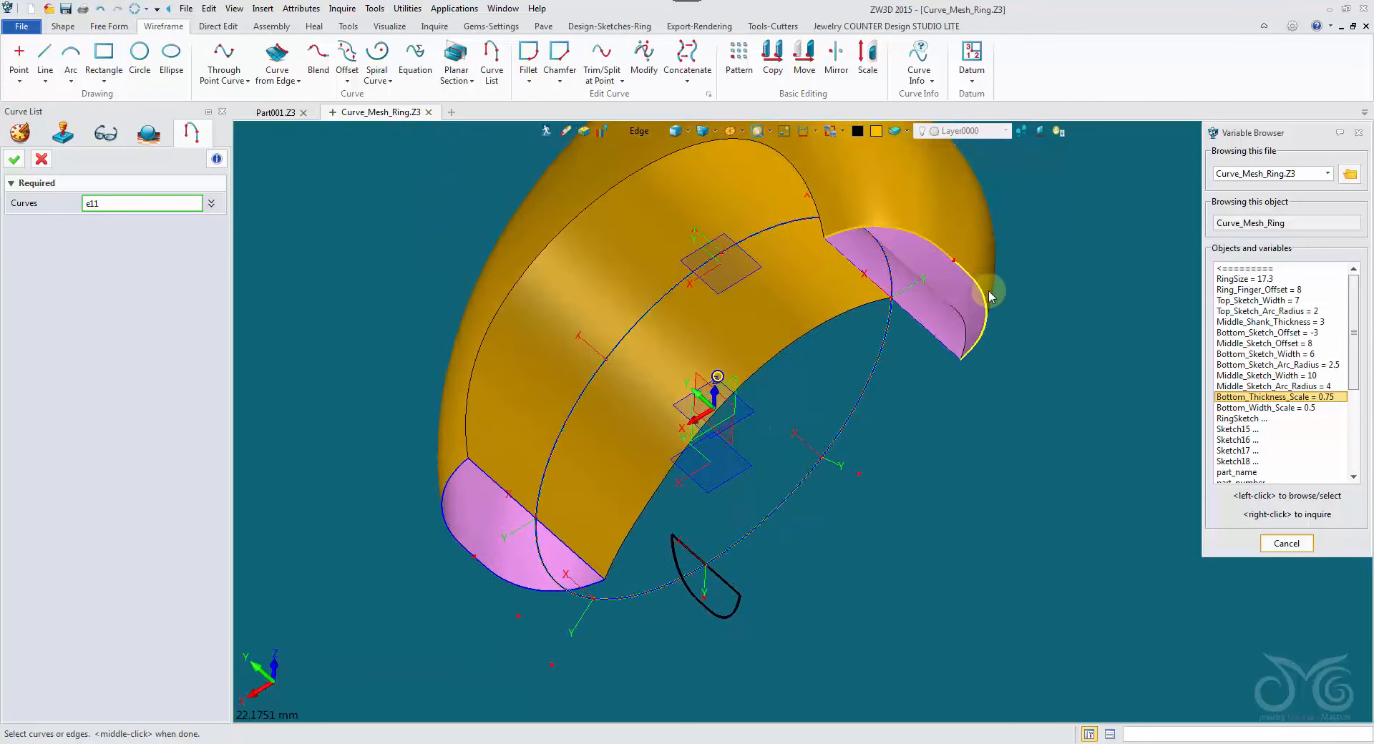
click(981, 276)
click(977, 274)
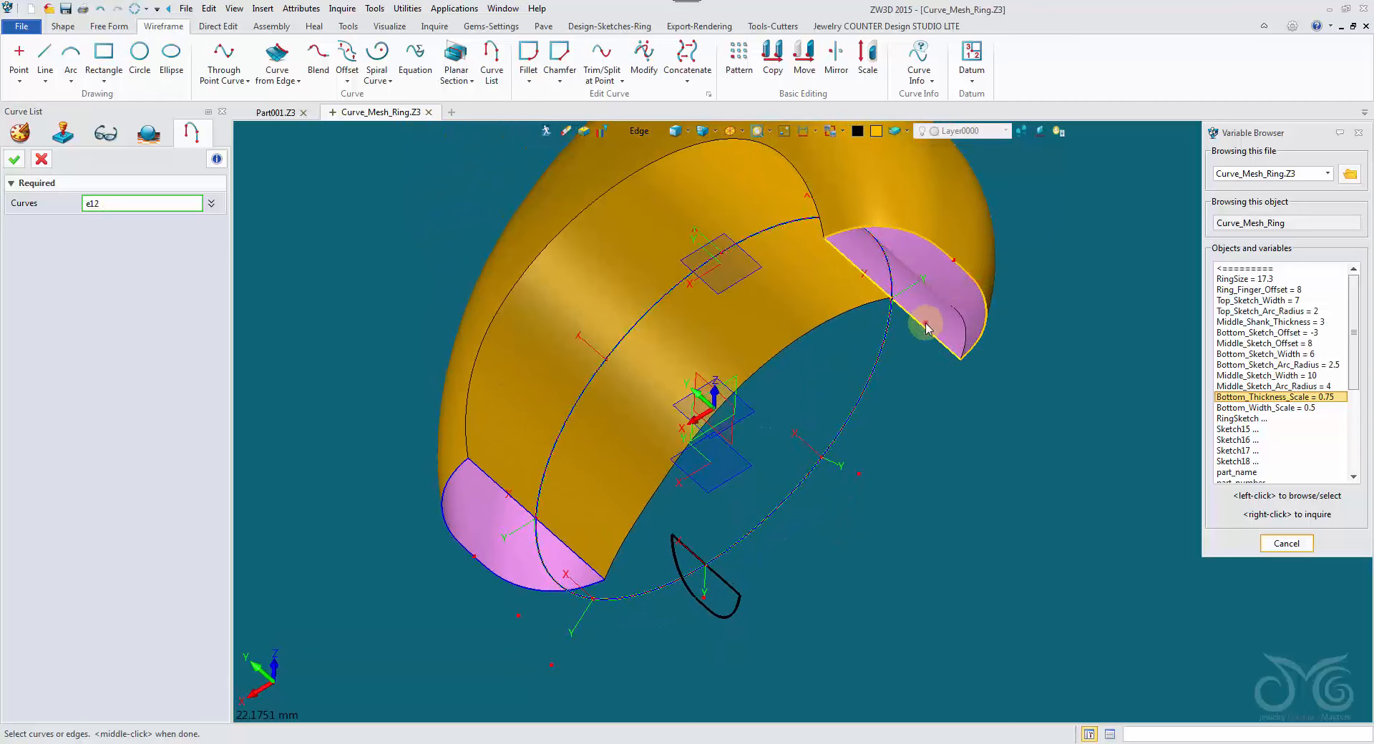
click(923, 320)
right_drag(930, 329, 616, 307)
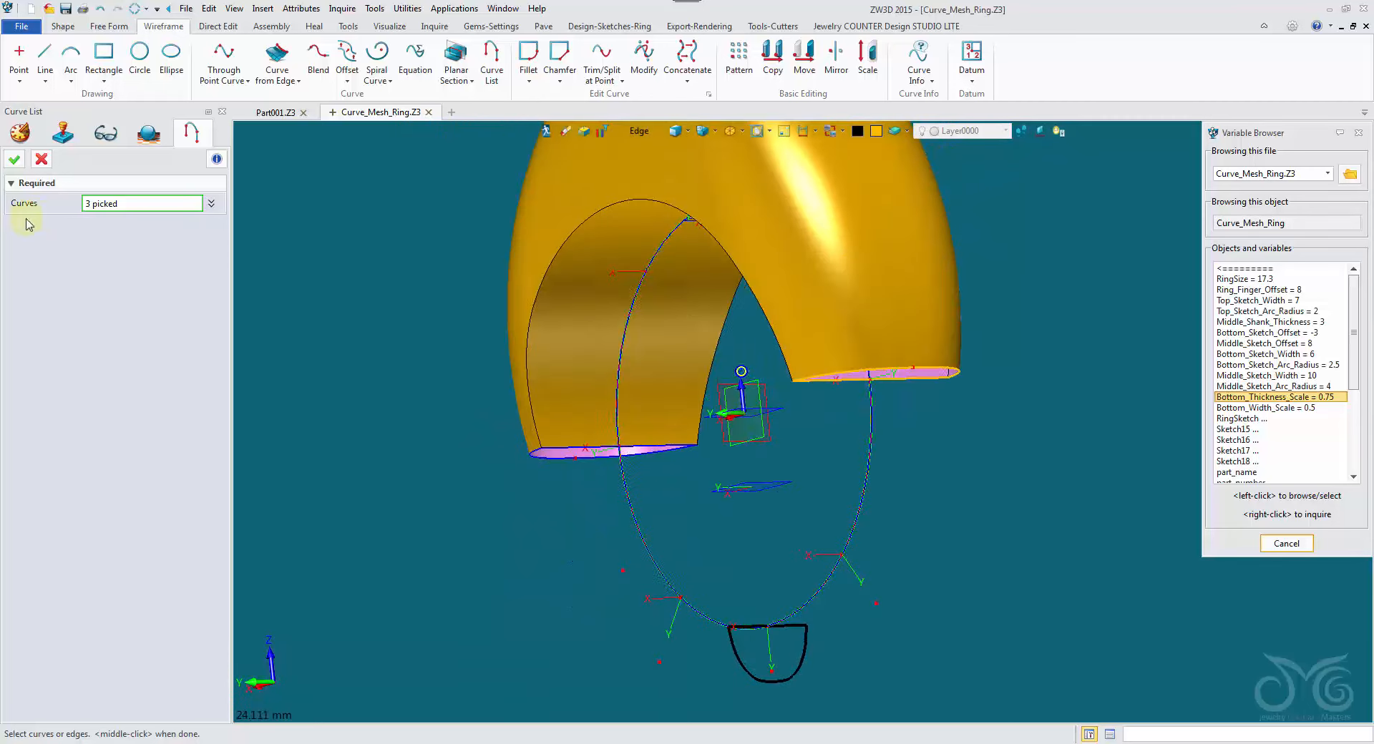
click(15, 159)
right_drag(282, 252, 330, 269)
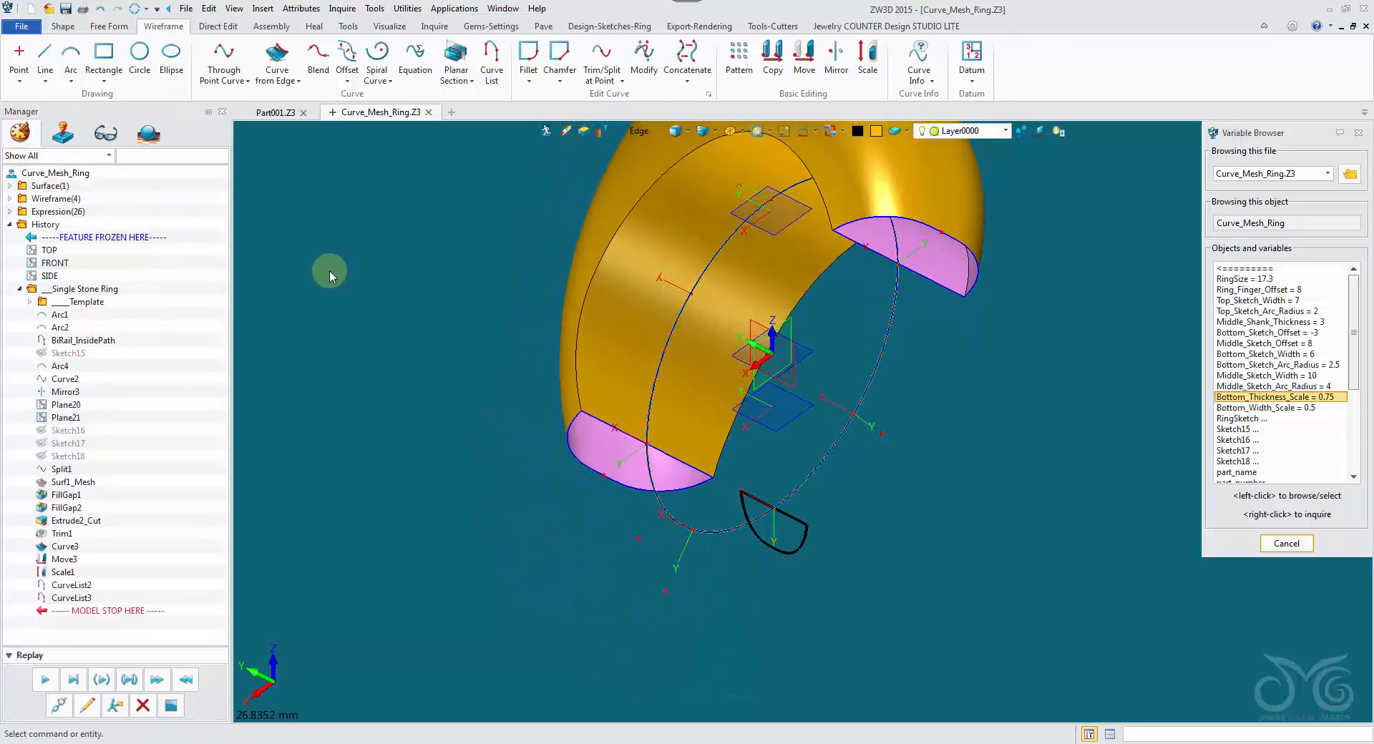
Create a third curve list from the two scaled bottom profile curves, using the Curve filter
middle_click(330, 270)
click(641, 131)
click(668, 185)
right_drag(818, 434, 820, 487)
click(792, 553)
click(805, 575)
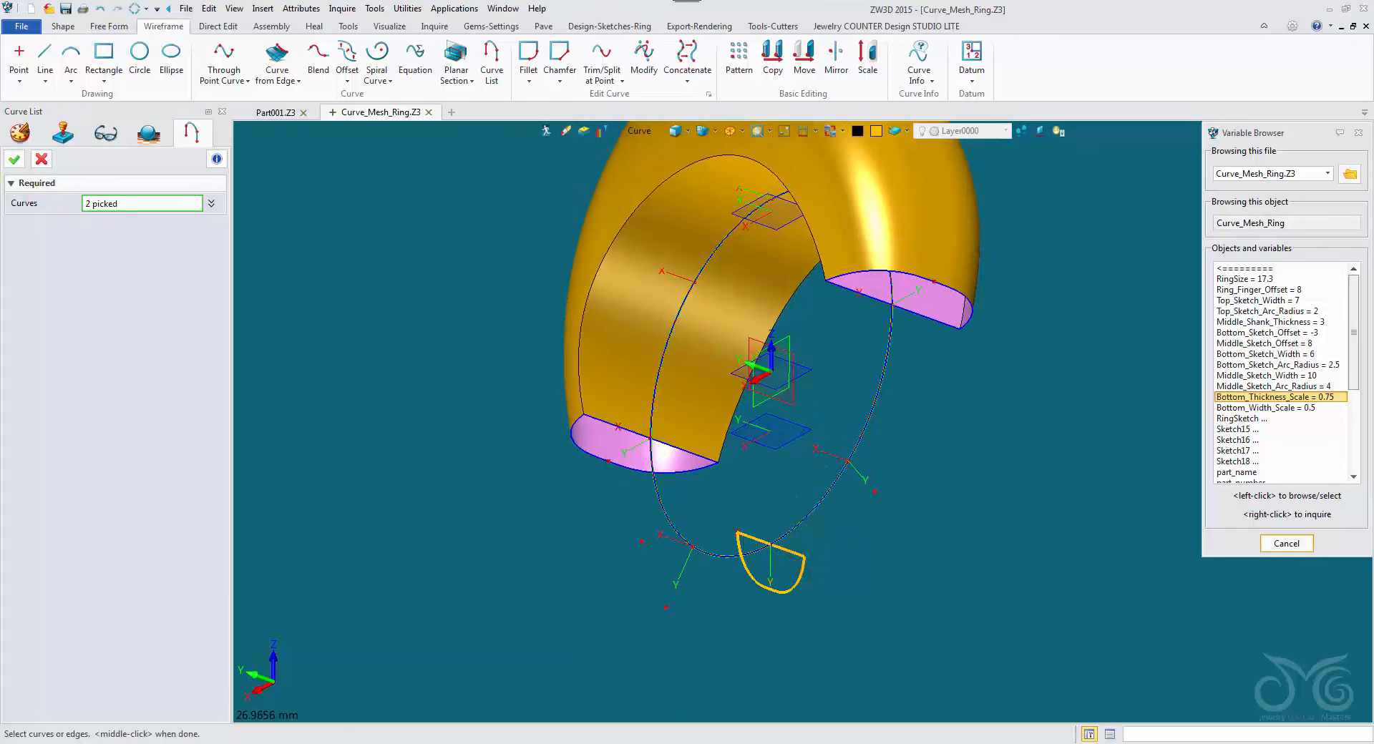
click(15, 159)
right_drag(333, 253, 305, 239)
Start a Profiles loft through the three curve lists, from one ring end through the bottom profile to the other end
click(63, 26)
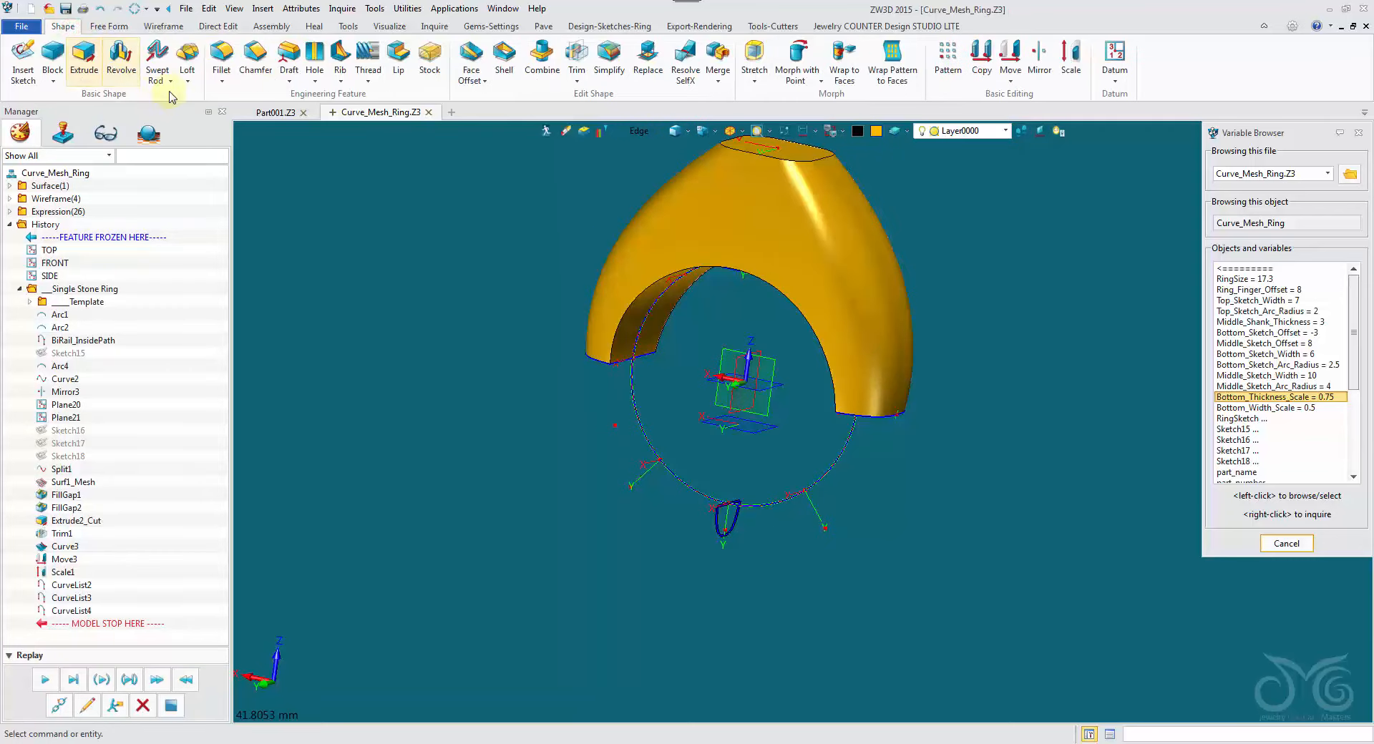
click(181, 61)
click(641, 130)
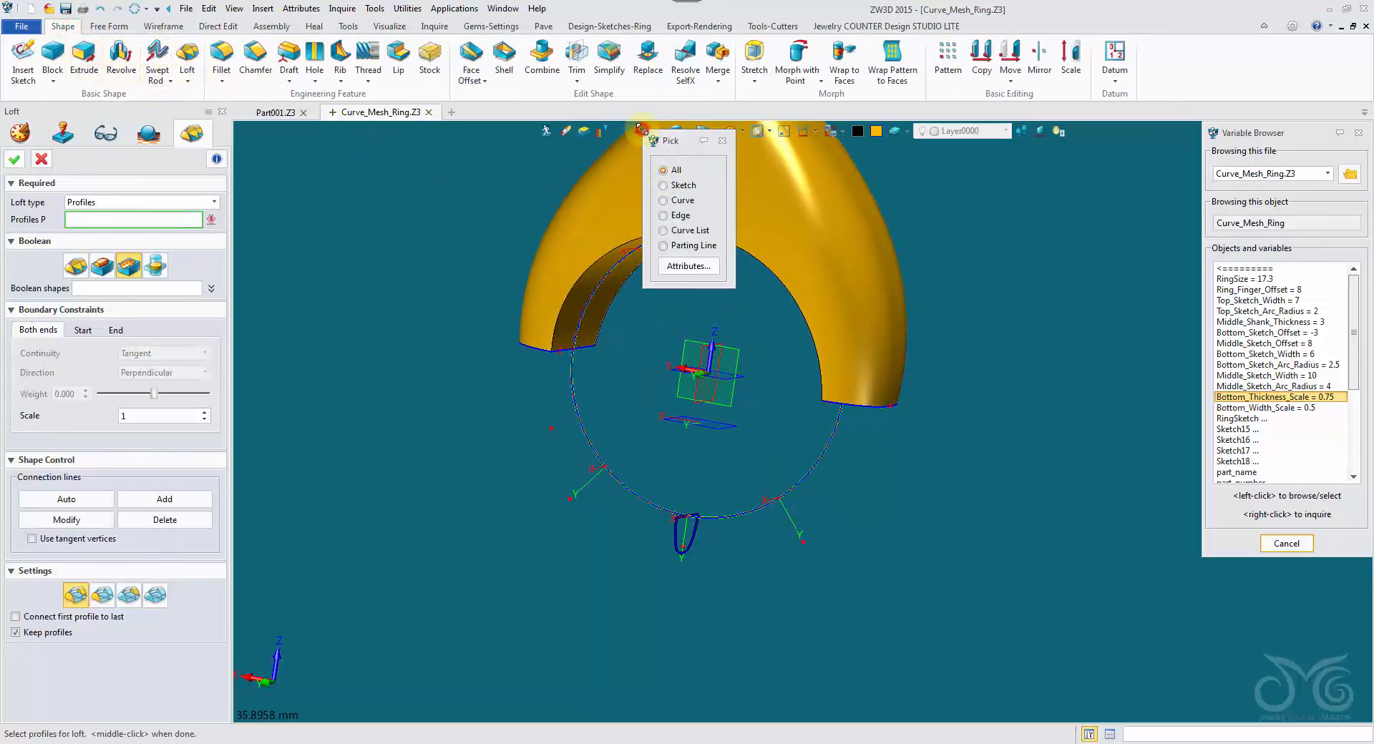
click(685, 227)
right_drag(662, 251, 594, 336)
scroll(594, 336, up, 2)
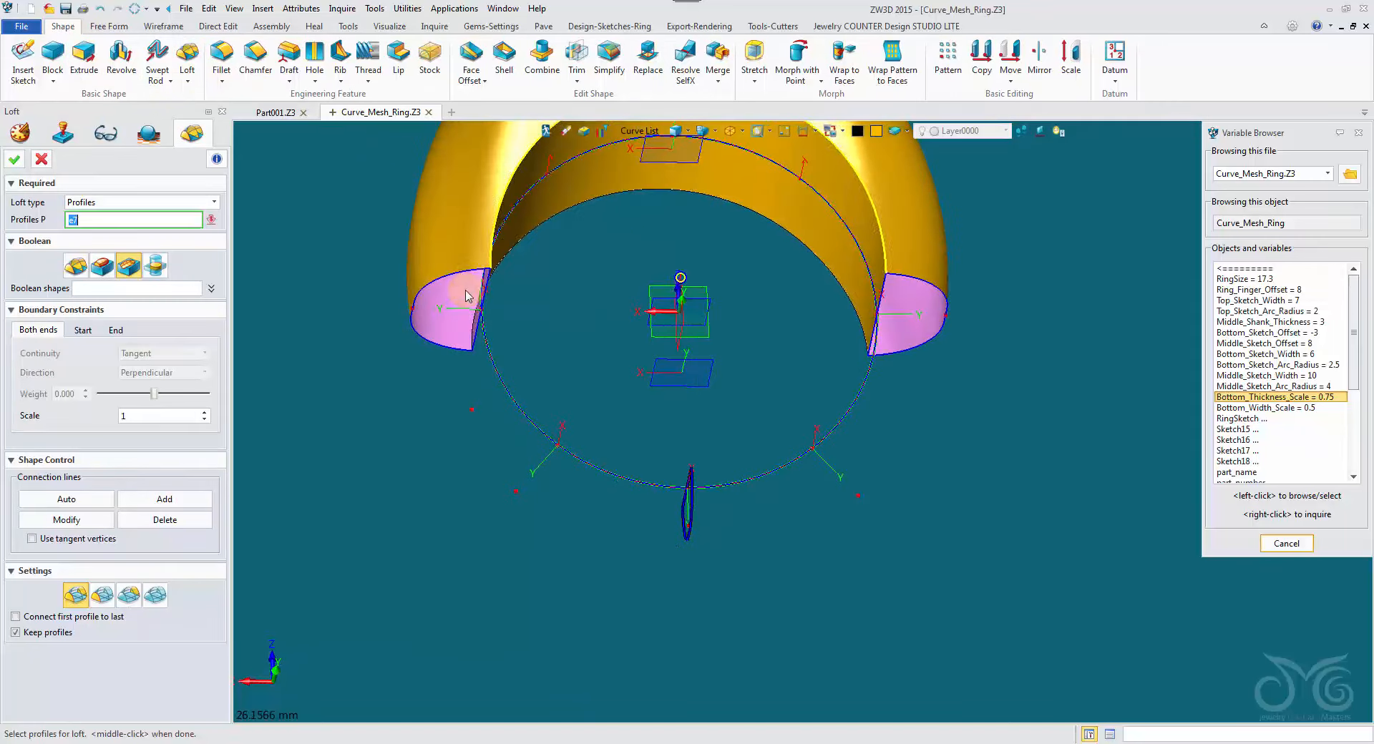
click(471, 272)
click(688, 500)
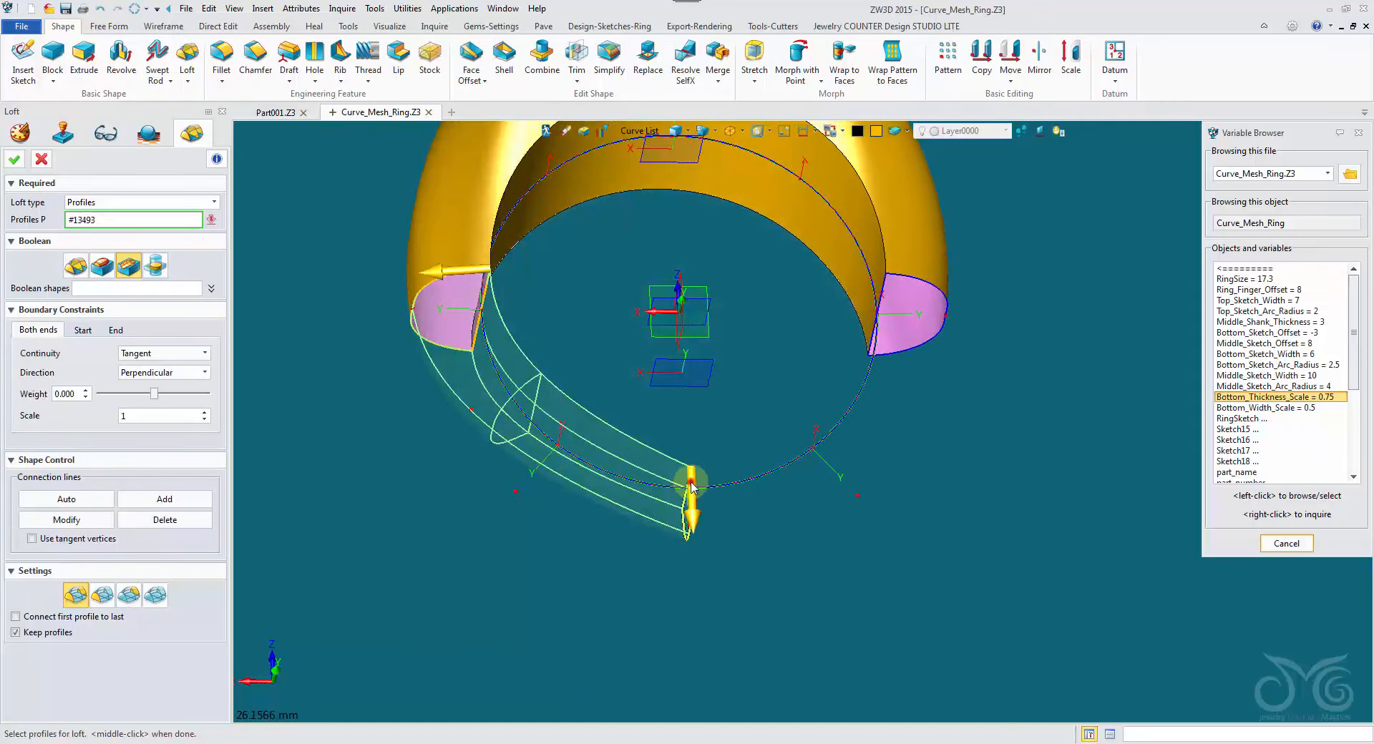
click(907, 285)
right_drag(907, 285, 474, 318)
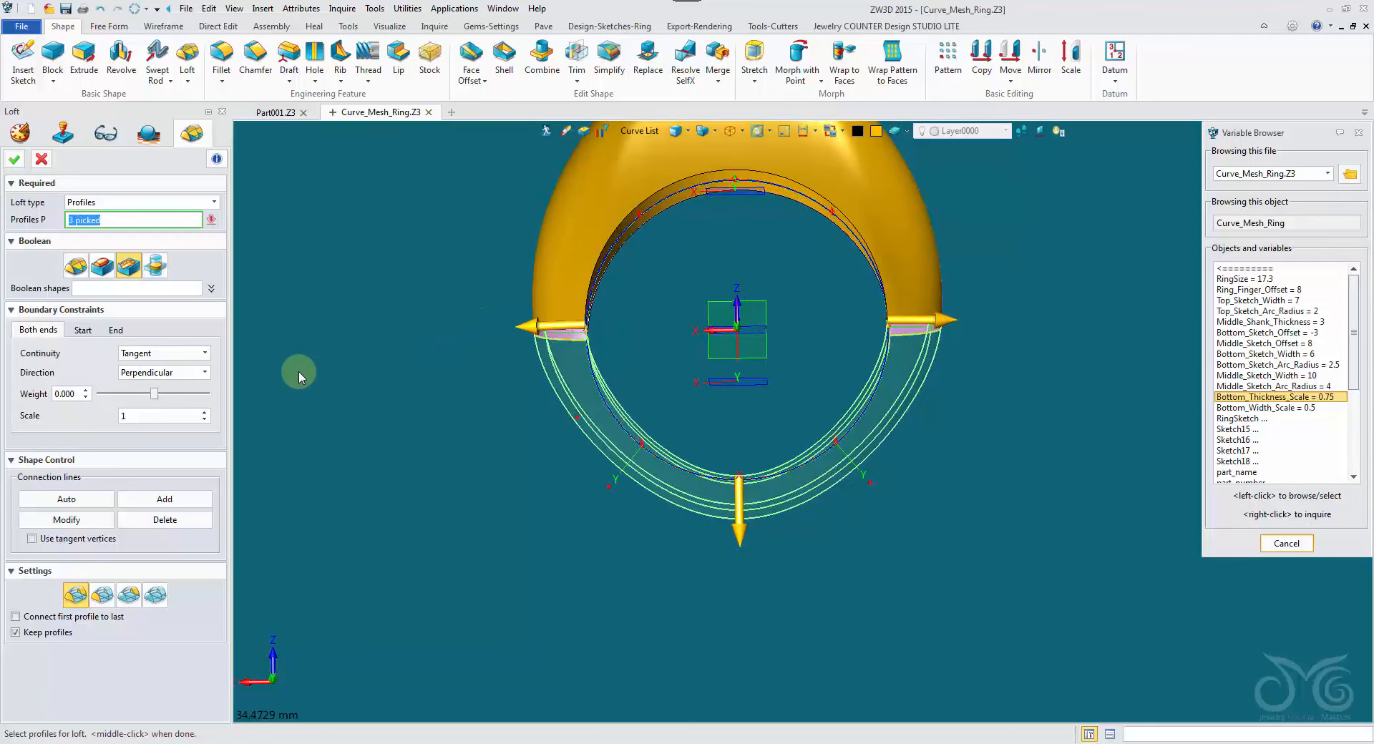
right_drag(284, 379, 249, 393)
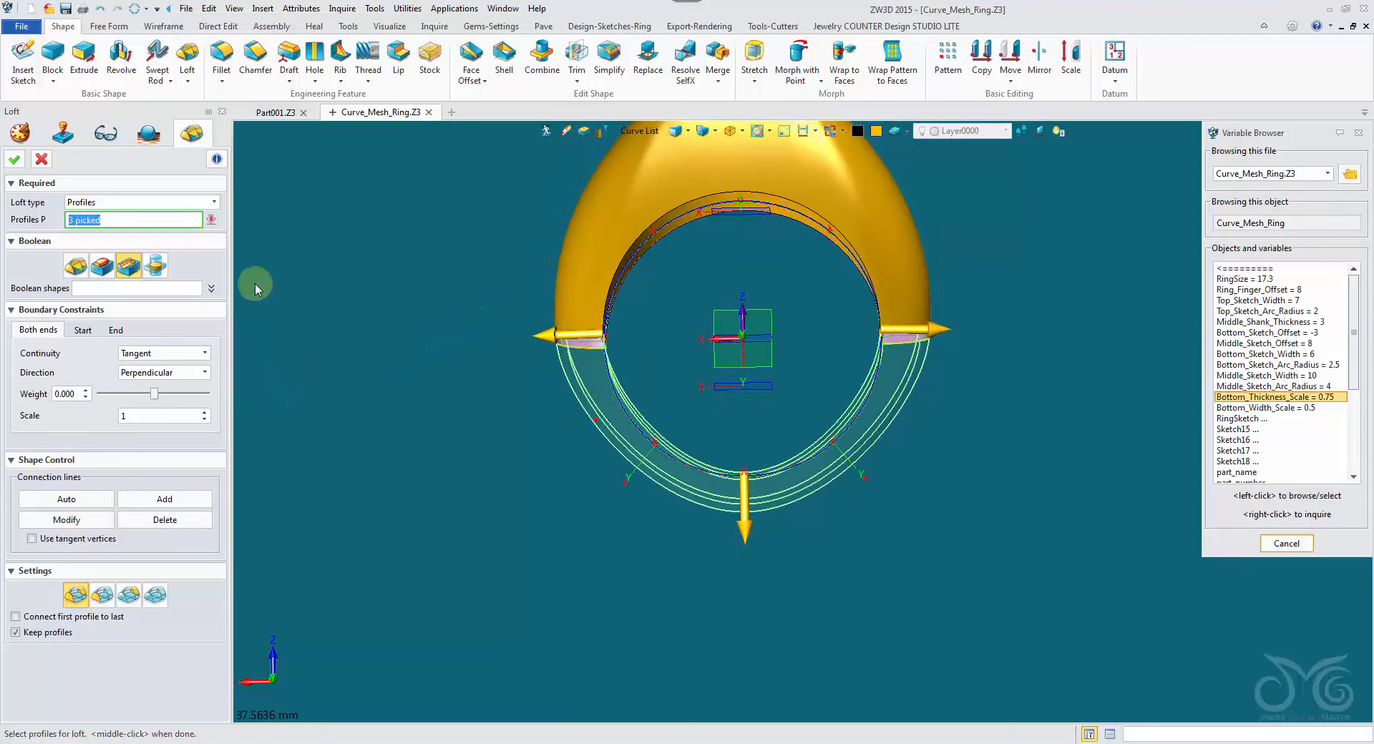
Set the loft's Boolean to Base and its tangent boundary weight to 0.221, checking the shank shape in Front View
click(77, 268)
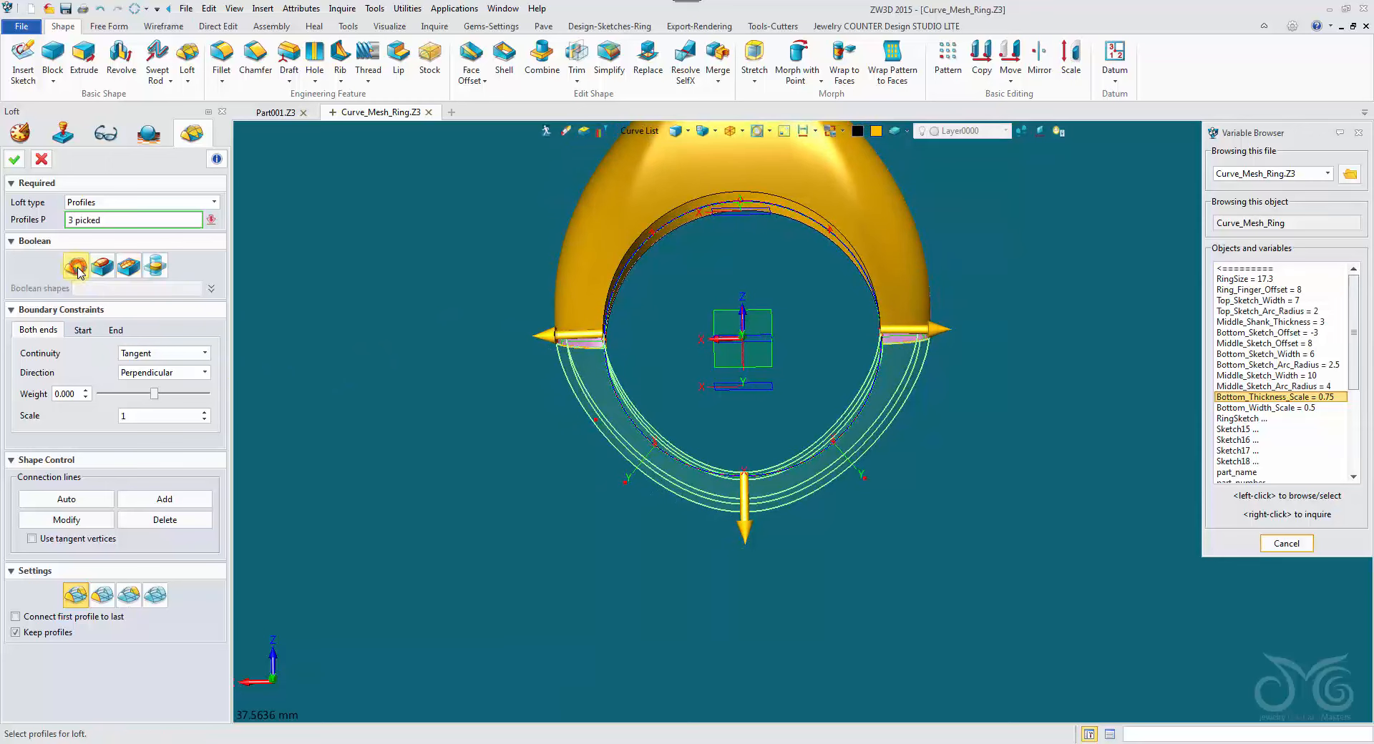
drag(158, 403, 172, 404)
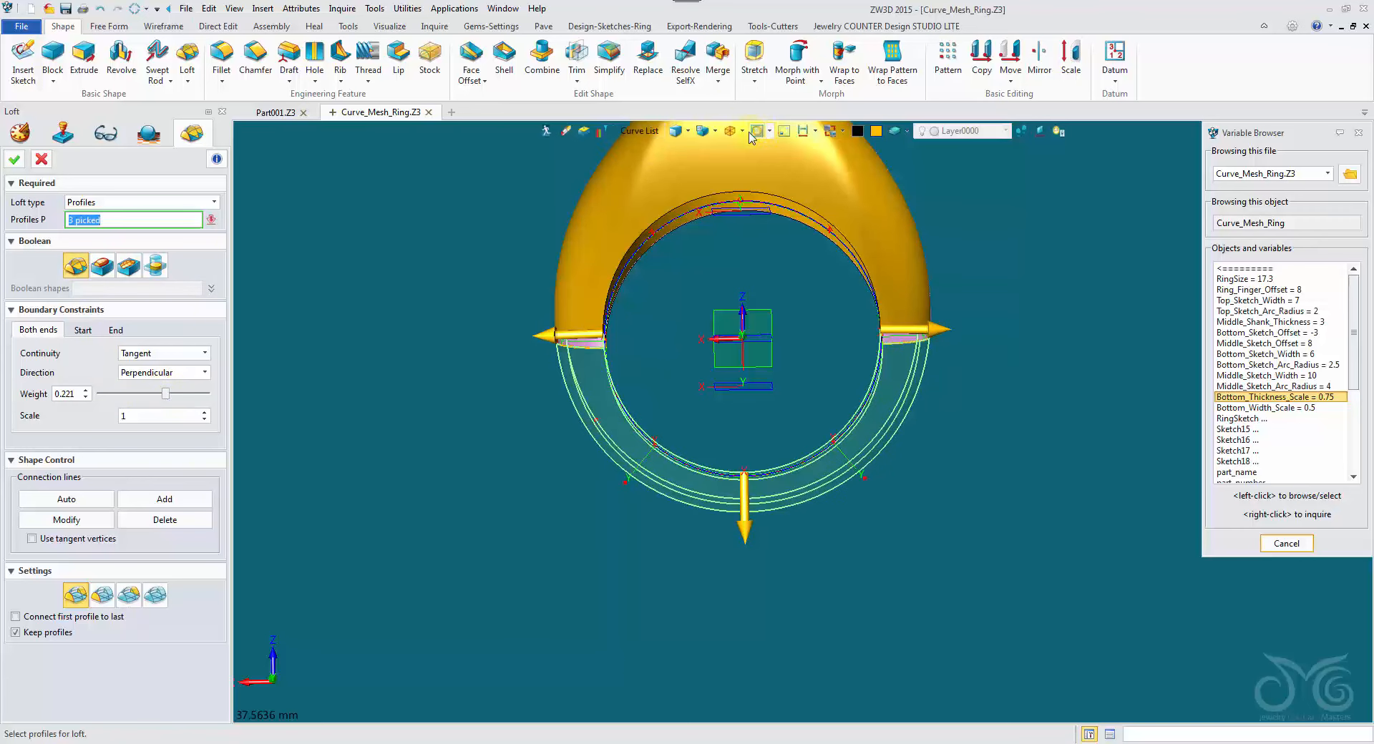
click(687, 132)
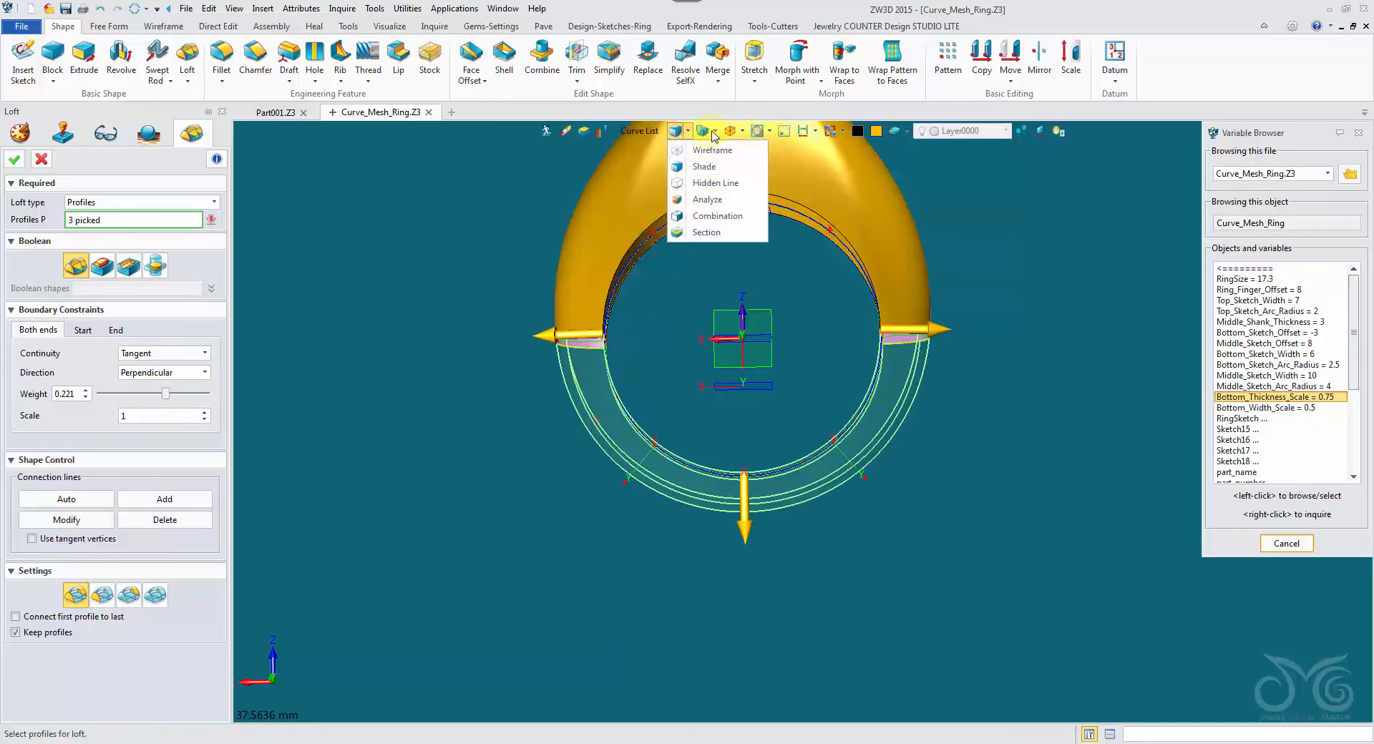
click(742, 131)
click(742, 131)
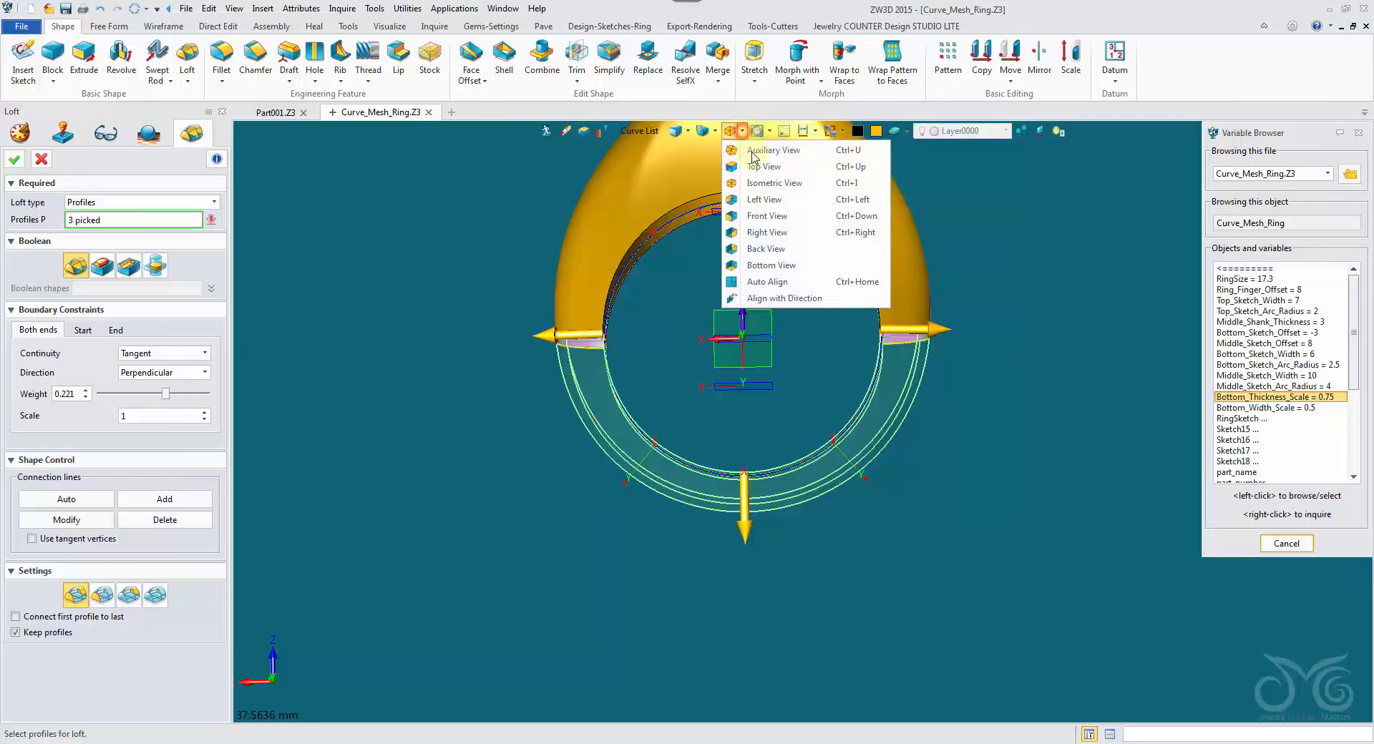
click(776, 217)
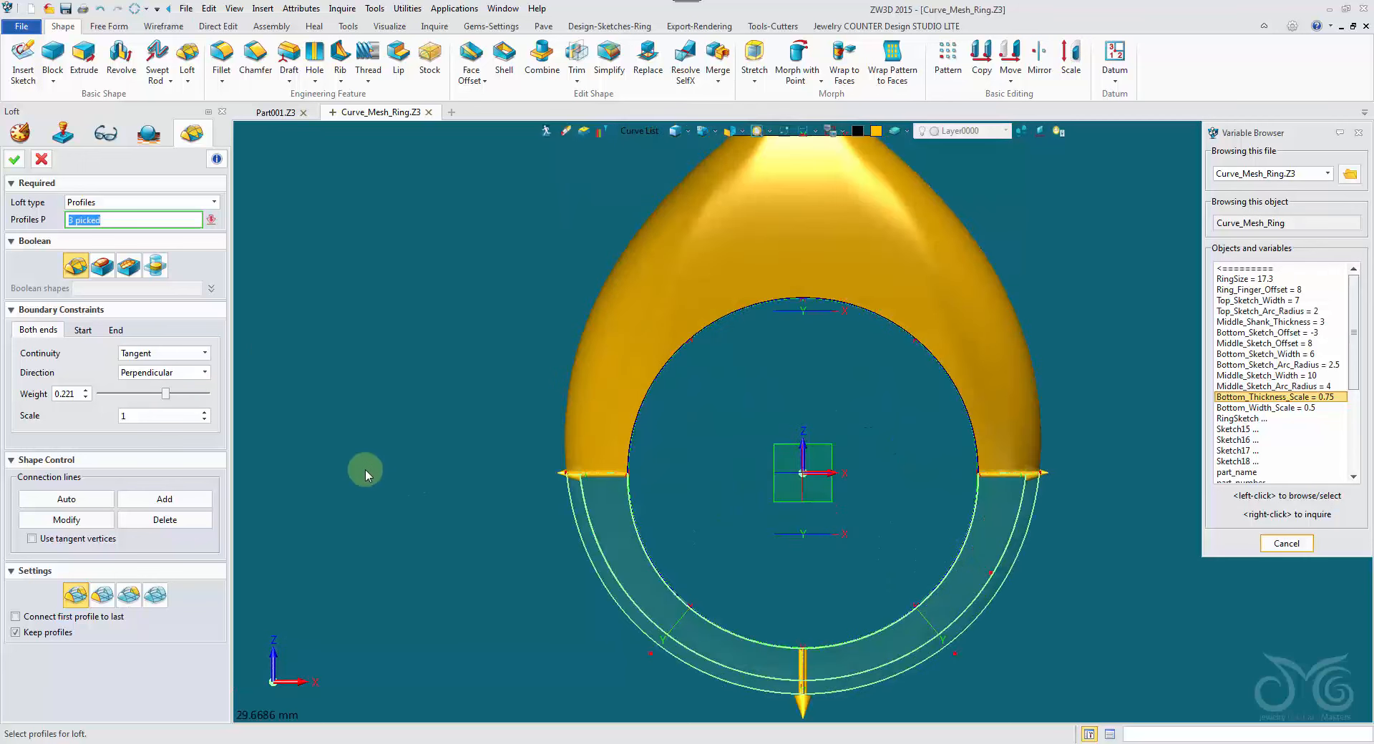
drag(164, 396, 165, 391)
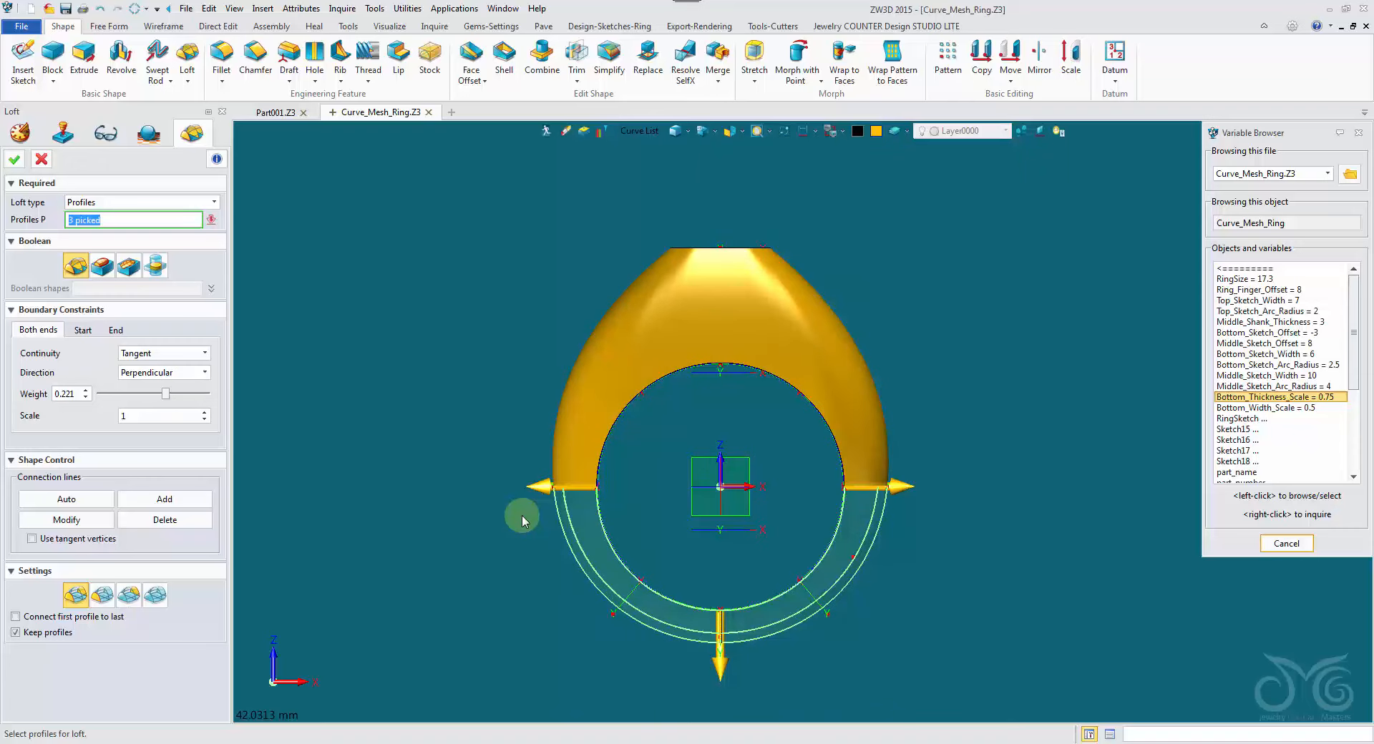
Inspect the loft preview from several angles and create the lower shank loft
scroll(499, 485, down, 2)
mouse_move(500, 485)
middle_down()
mouse_move(475, 522)
mouse_move(494, 465)
middle_up()
right_drag(493, 465, 503, 380)
scroll(503, 380, up, 2)
right_drag(359, 239, 313, 408)
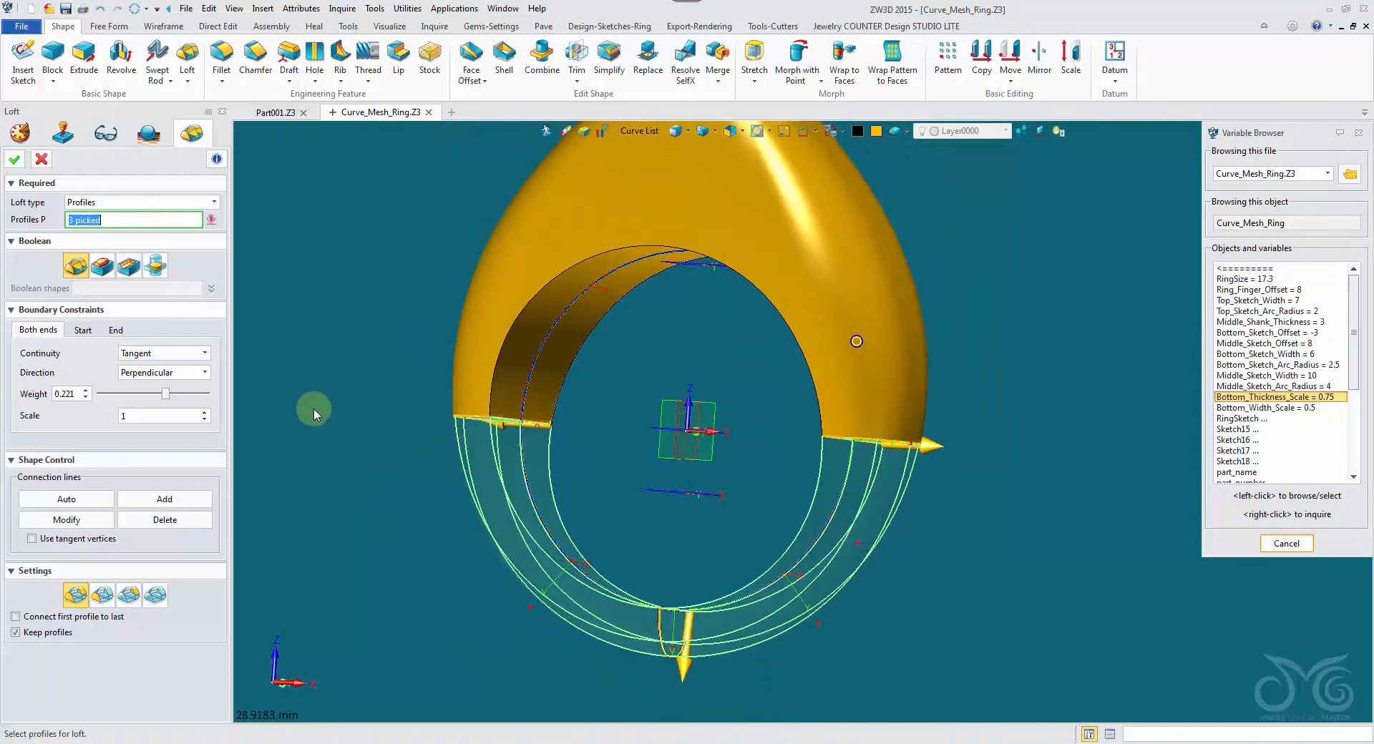
click(15, 158)
Redefine the lower shank loft with Keep profiles turned off
right_drag(282, 335, 307, 307)
right_click(308, 307)
click(309, 308)
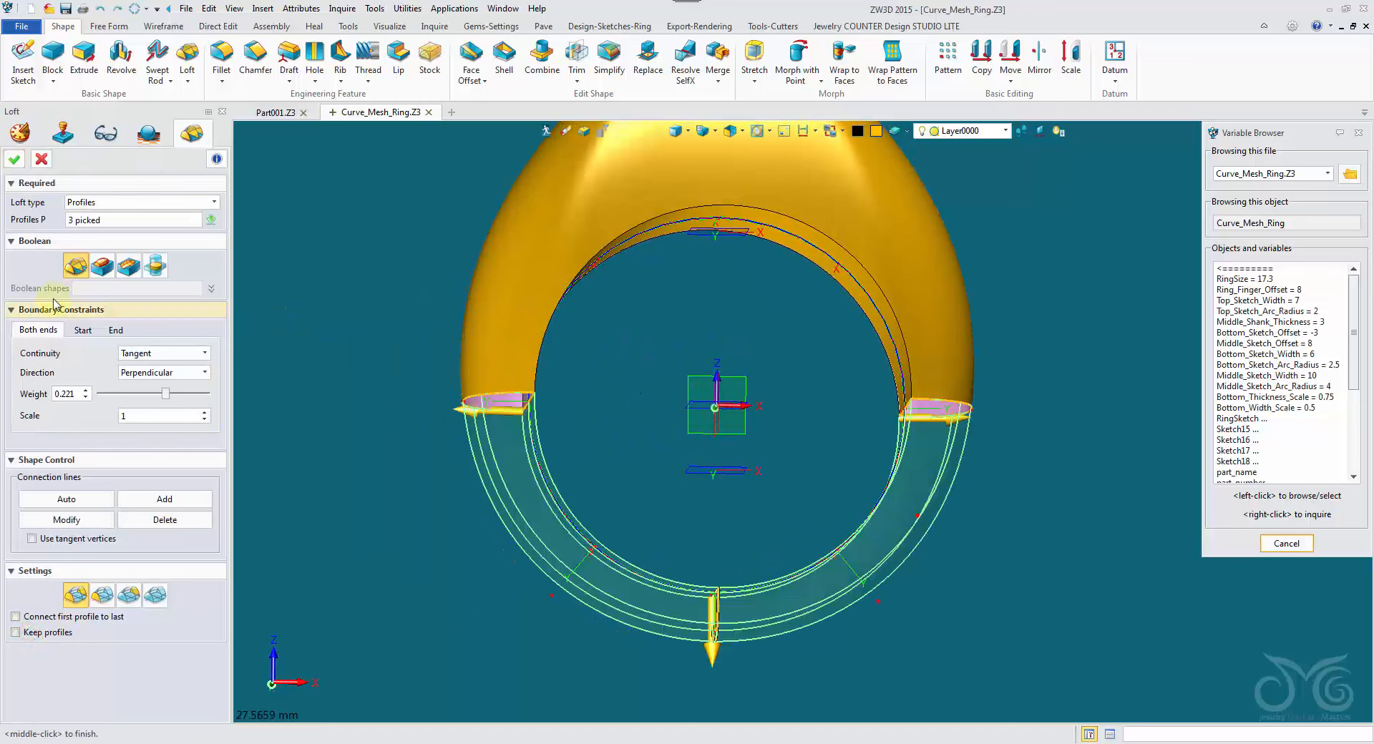
click(14, 159)
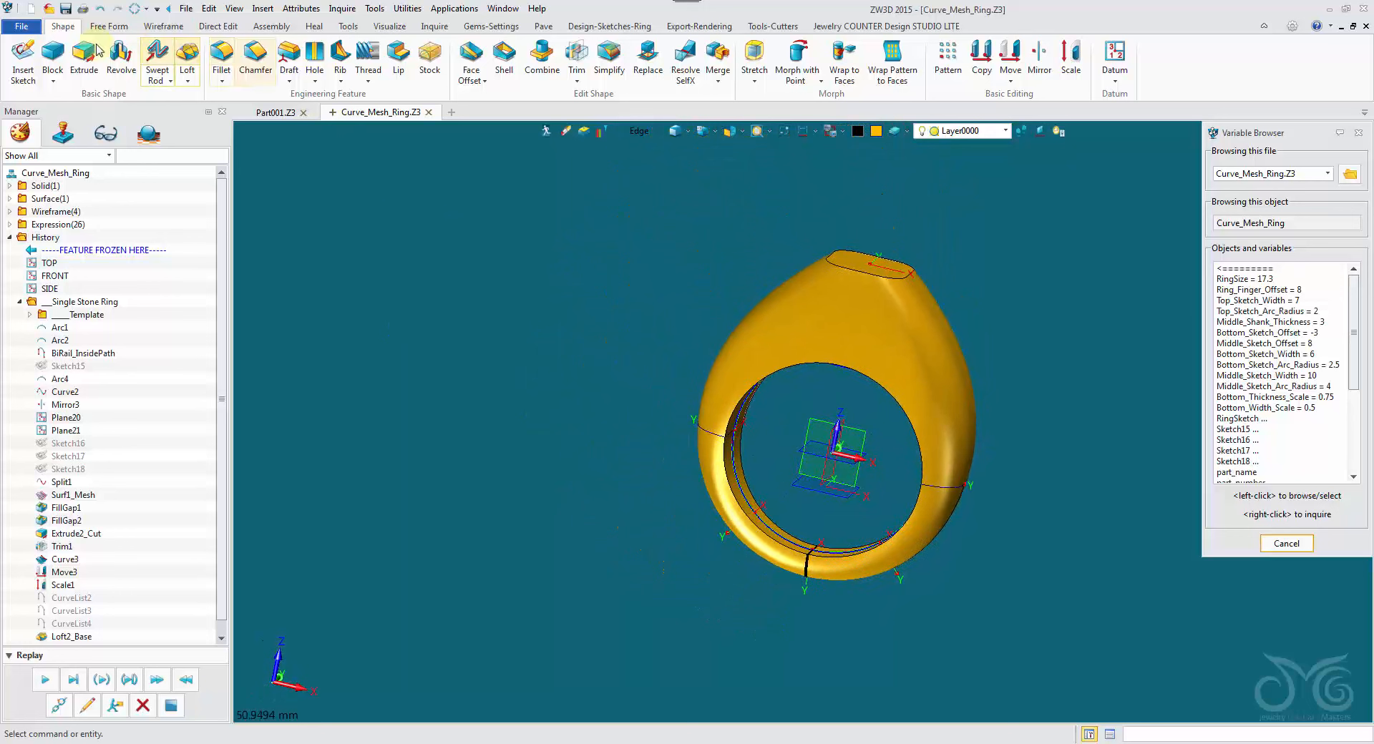
Add the variable Bottom_Thickness_Scale to the part's driving parameters in the first free slot below Bottom_Sketch_Width
click(1361, 136)
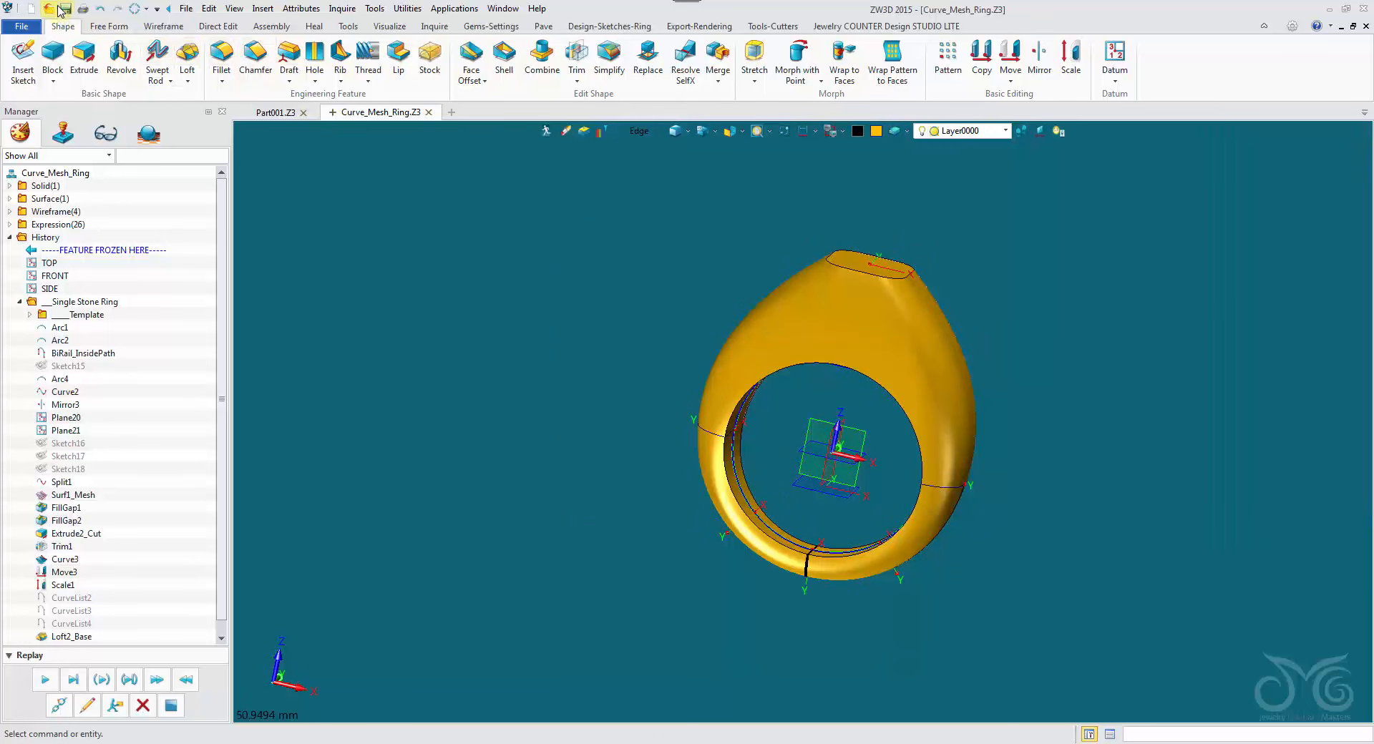
click(301, 8)
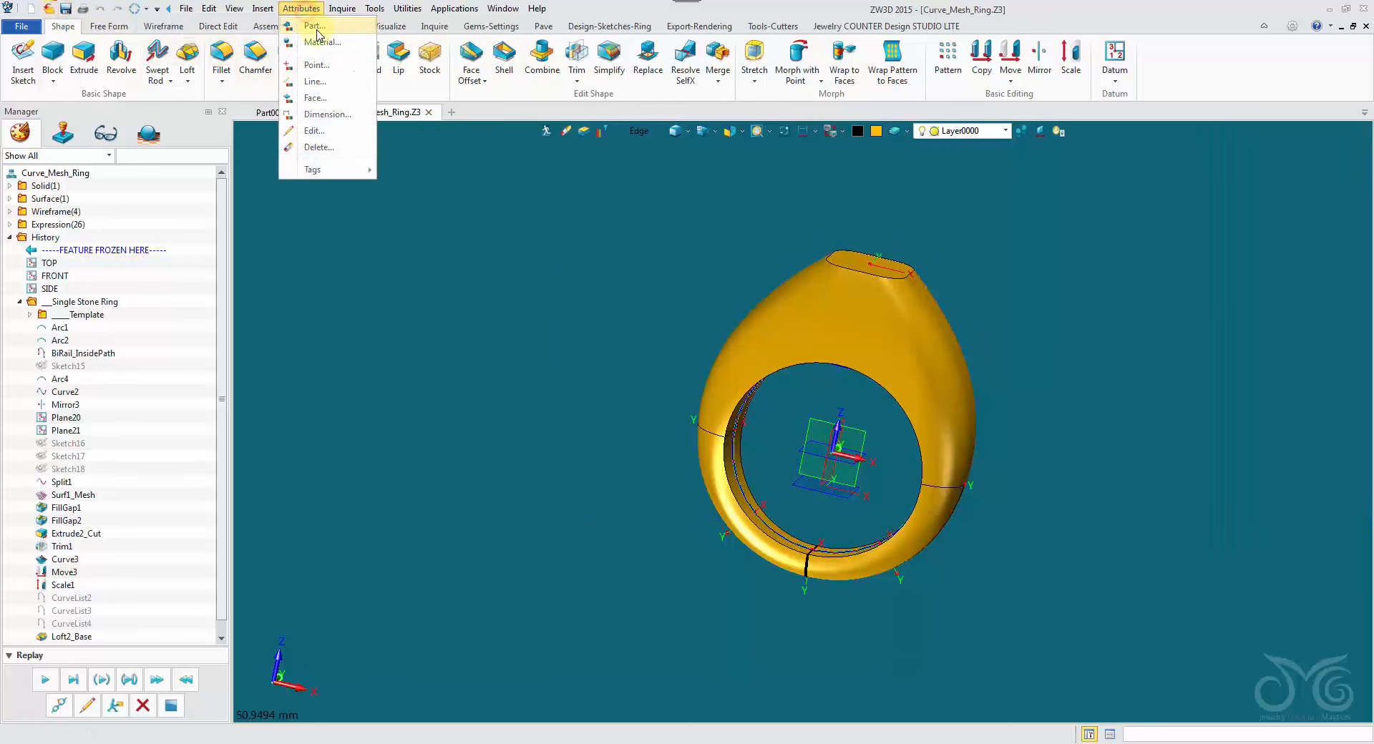
click(315, 30)
click(437, 157)
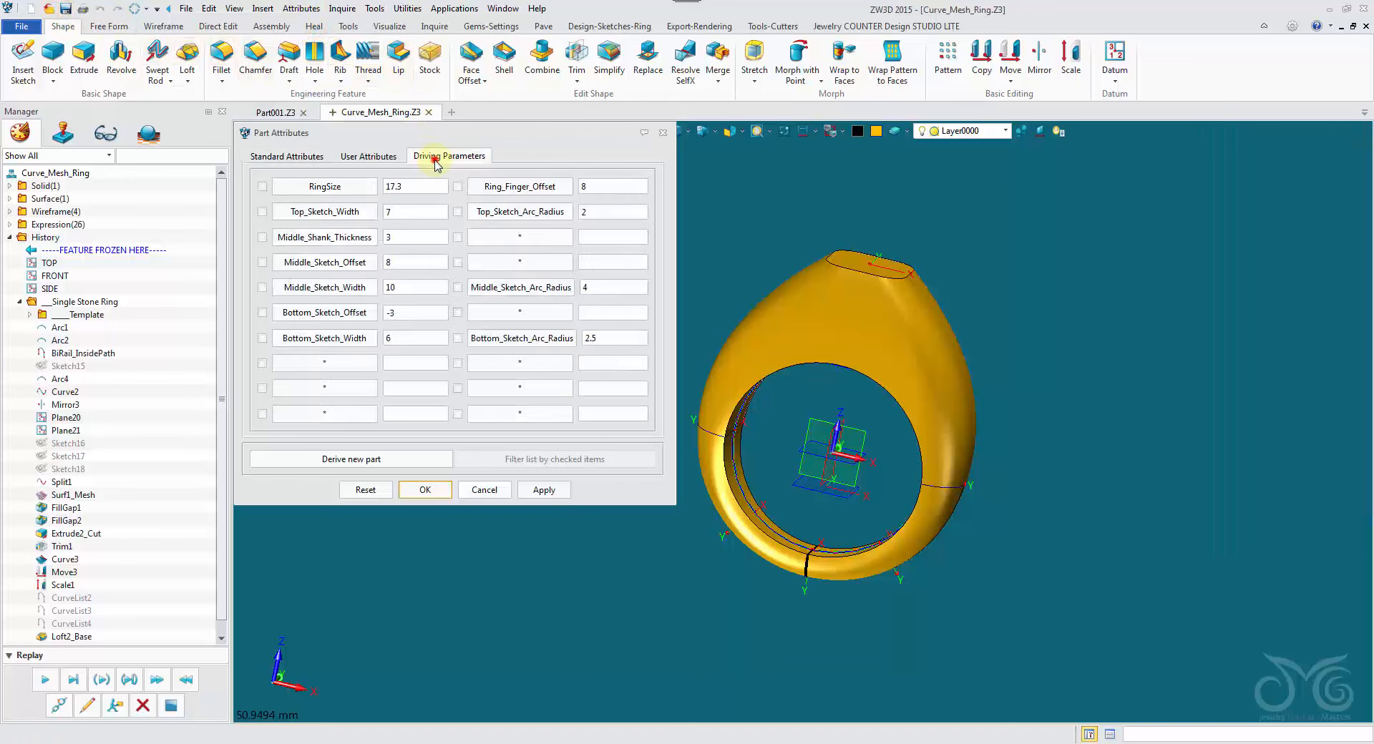
click(341, 365)
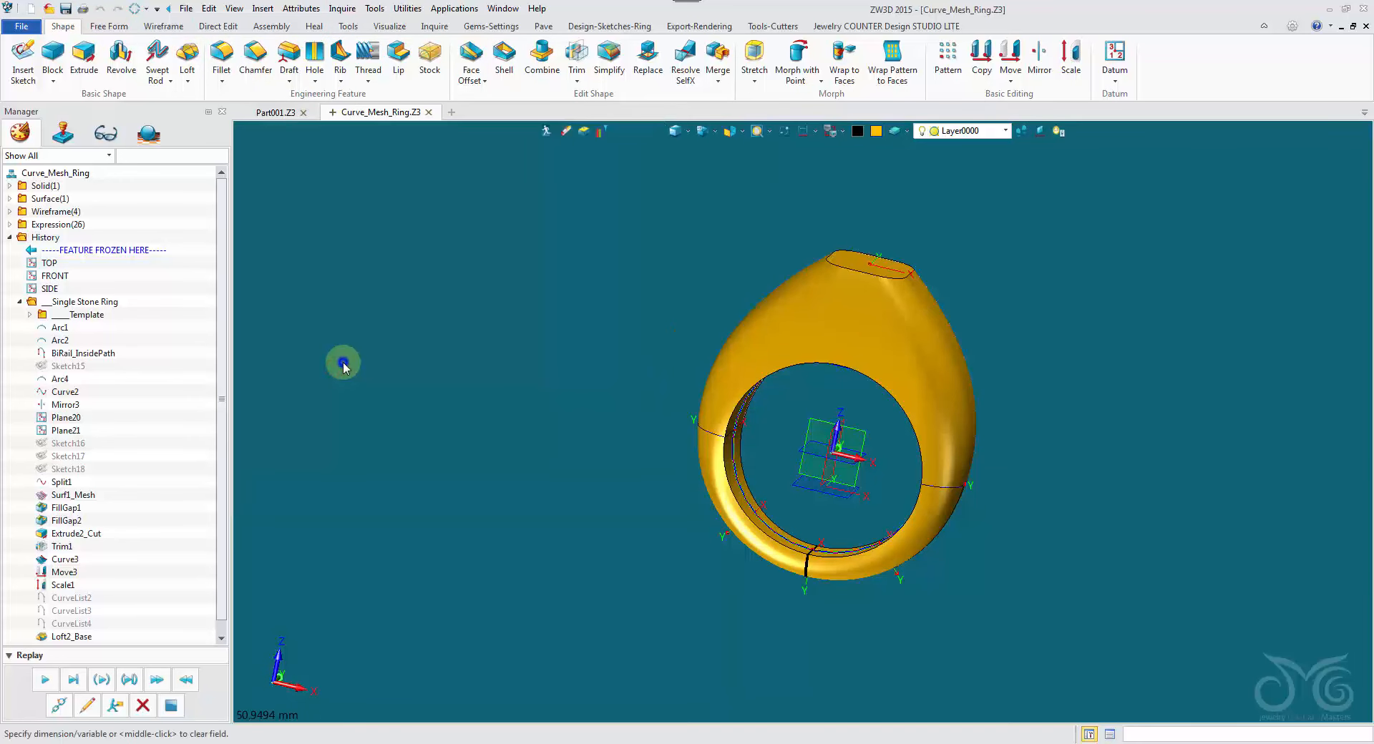
right_click(342, 366)
click(387, 370)
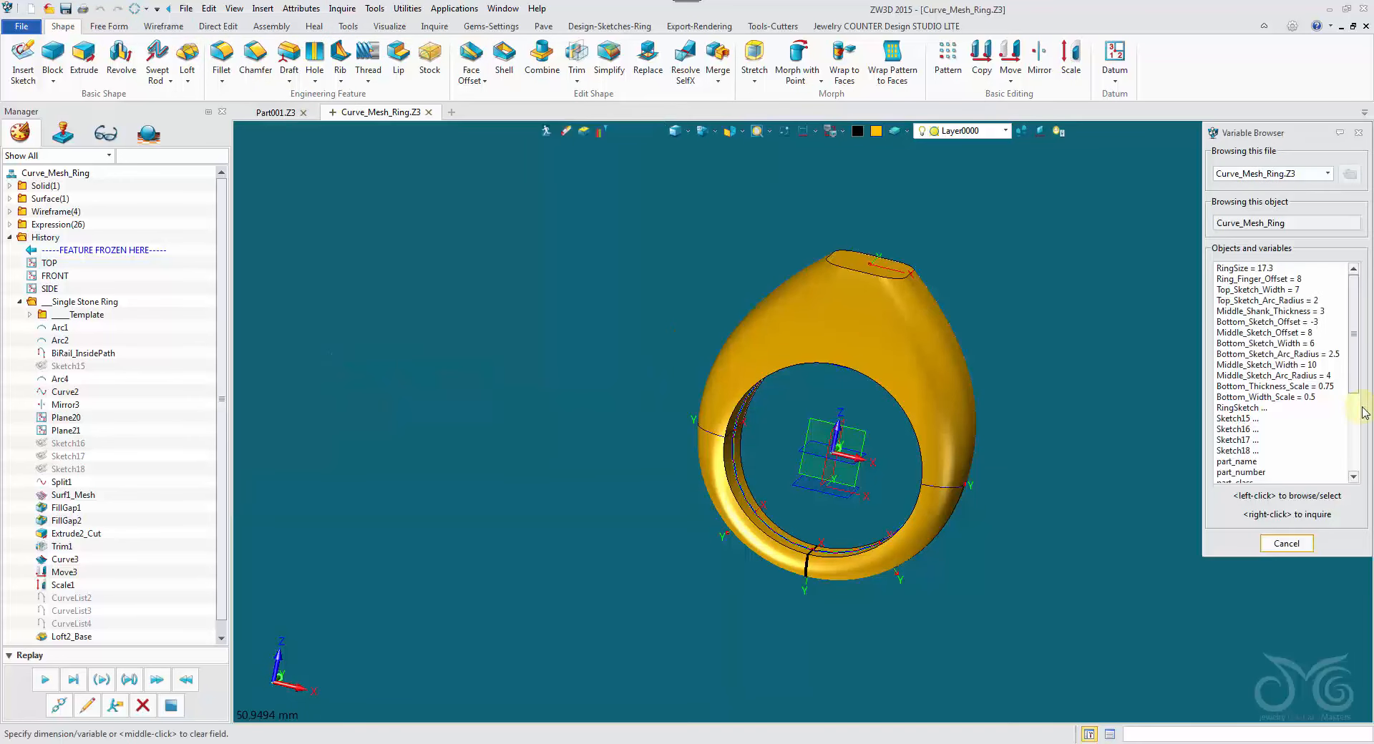
click(1331, 387)
Add the variable Bottom_Width_Scale as the adjacent driving parameter and apply the part attributes
click(533, 370)
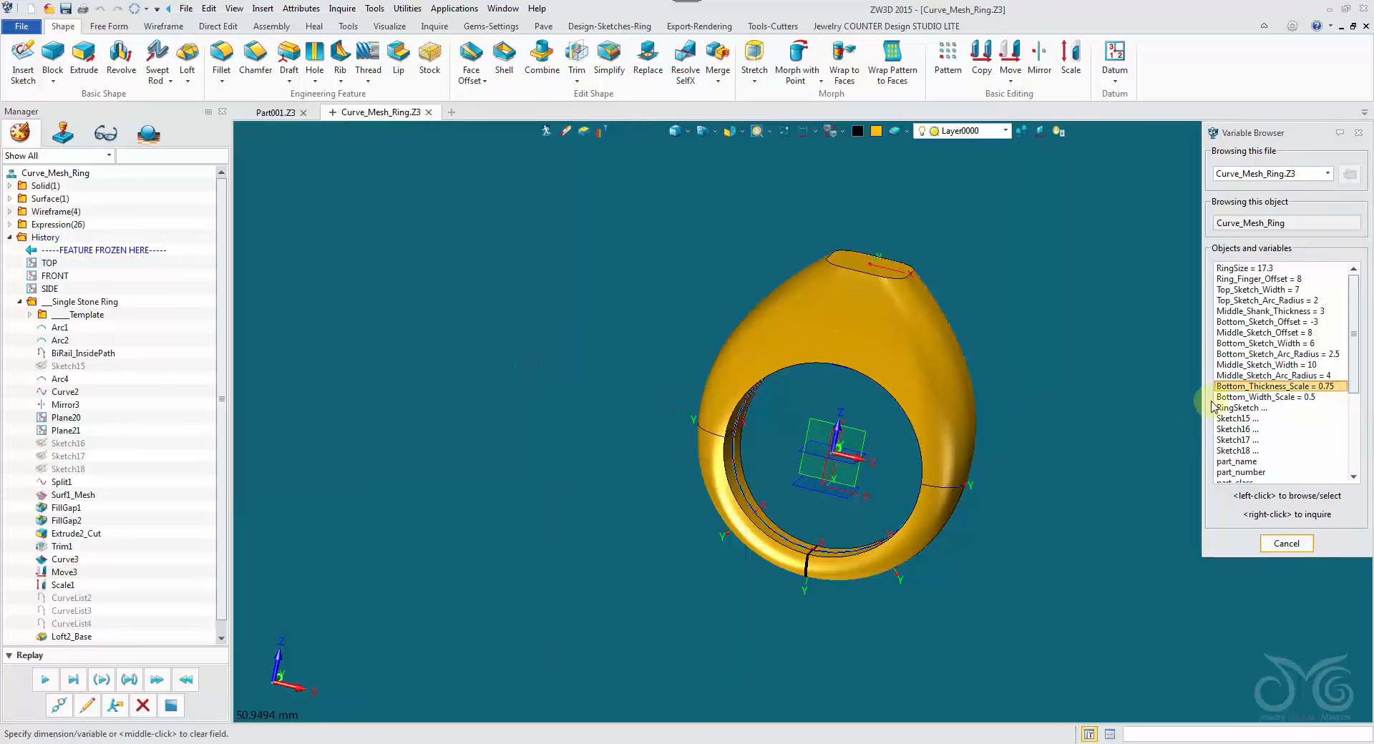
click(1237, 398)
click(558, 491)
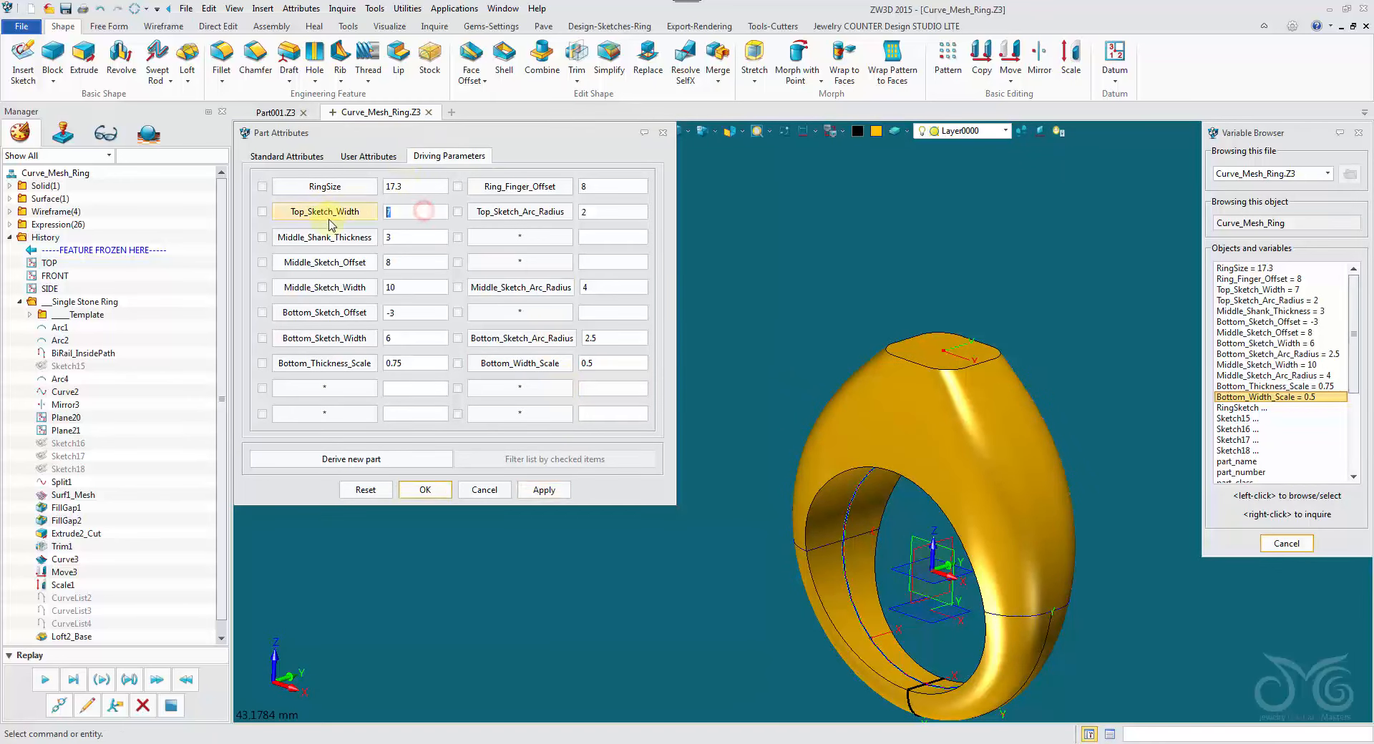
Set the driving parameter Top_Sketch_Width to 9 and apply it to the ring
click(543, 491)
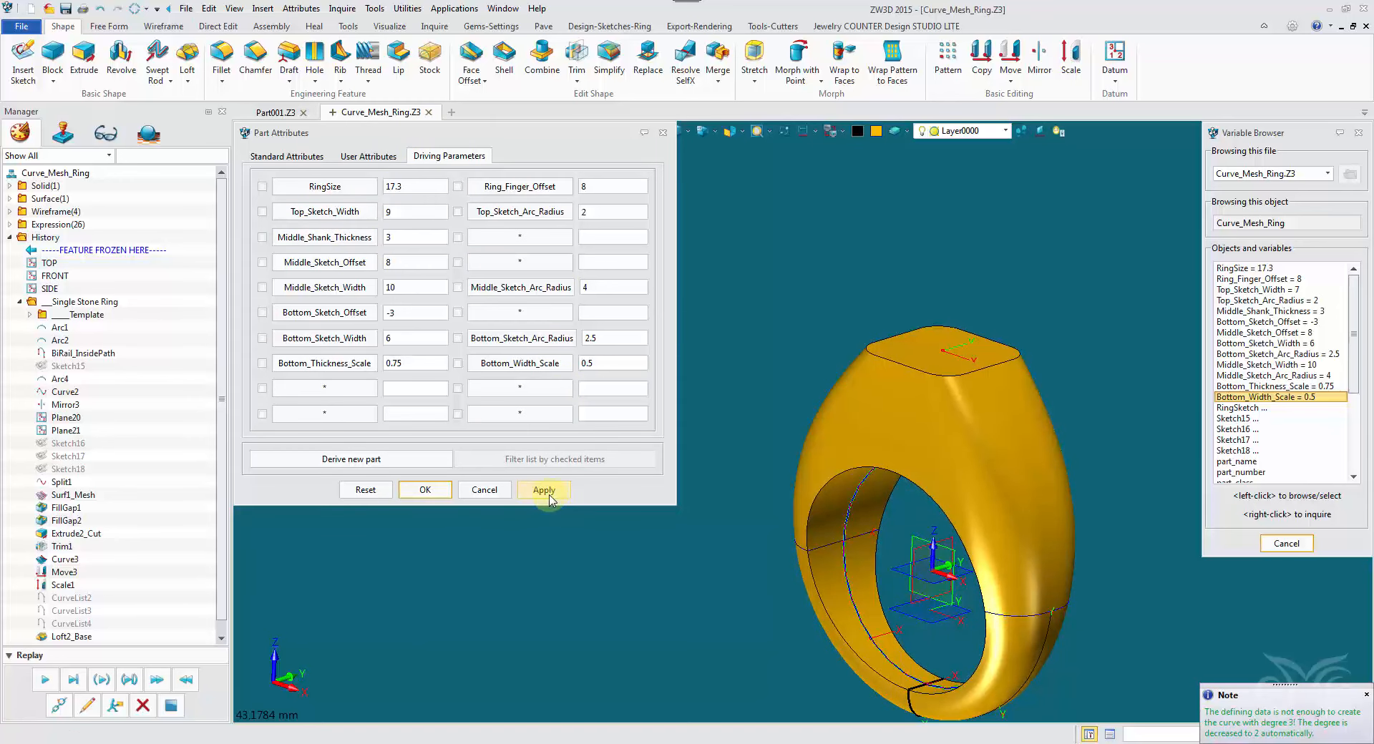
click(1366, 695)
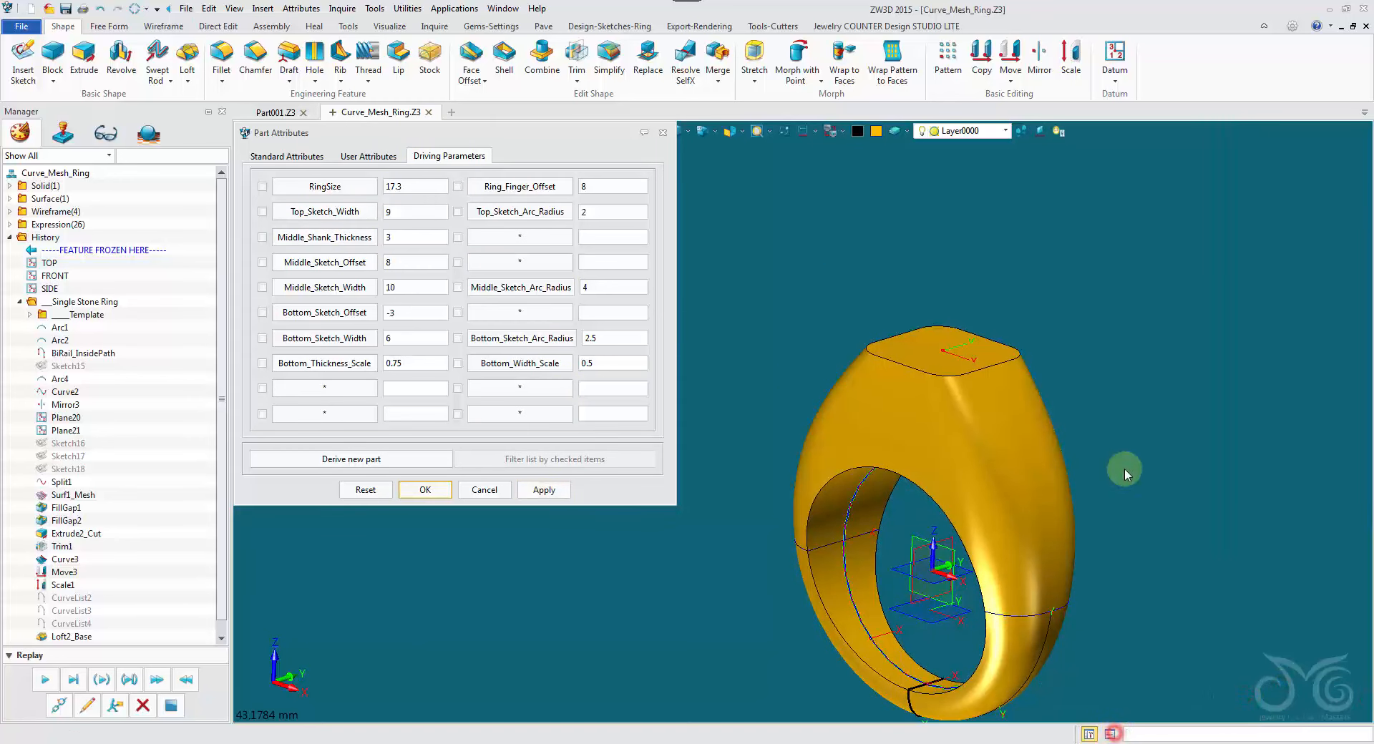
Set the driving parameter Top_Sketch_Arc_Radius to 3 and apply it to the ring
right_drag(1124, 469, 780, 423)
double_click(596, 212)
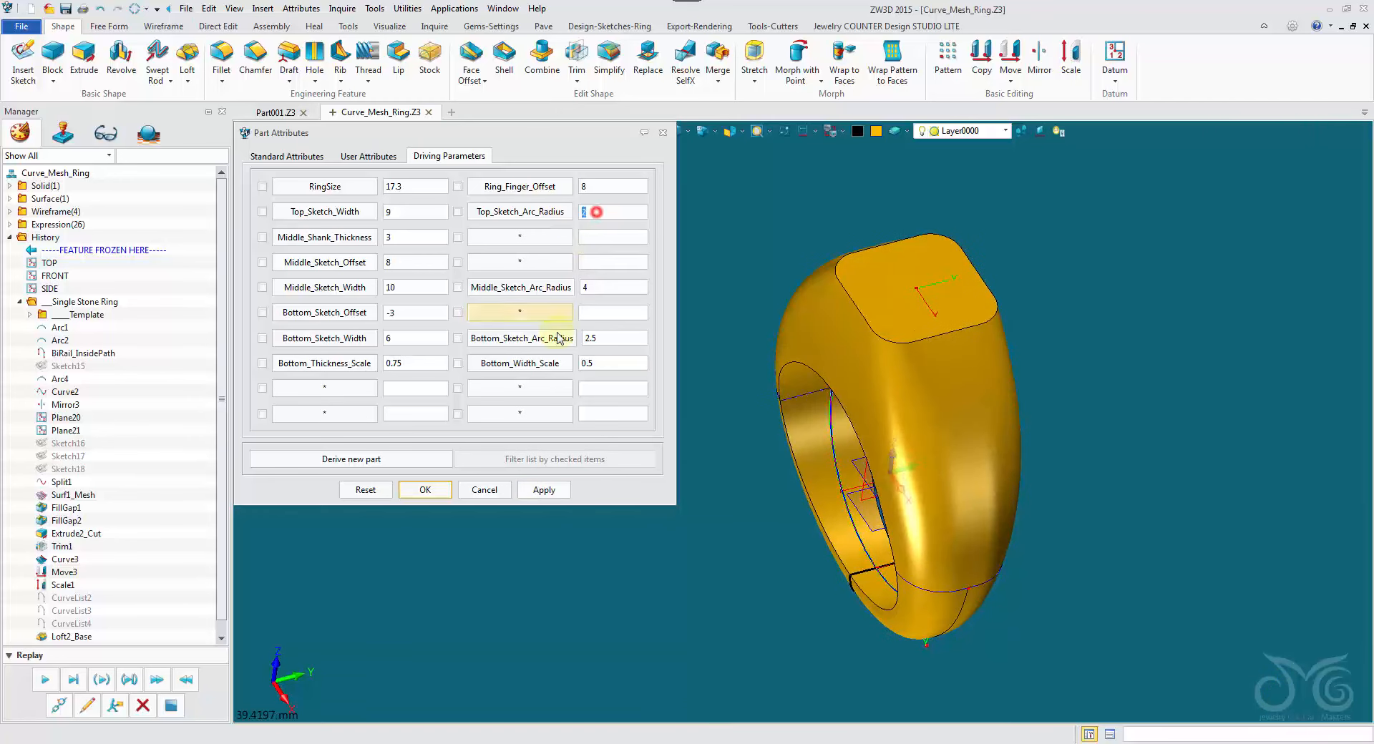
text(3)
click(542, 491)
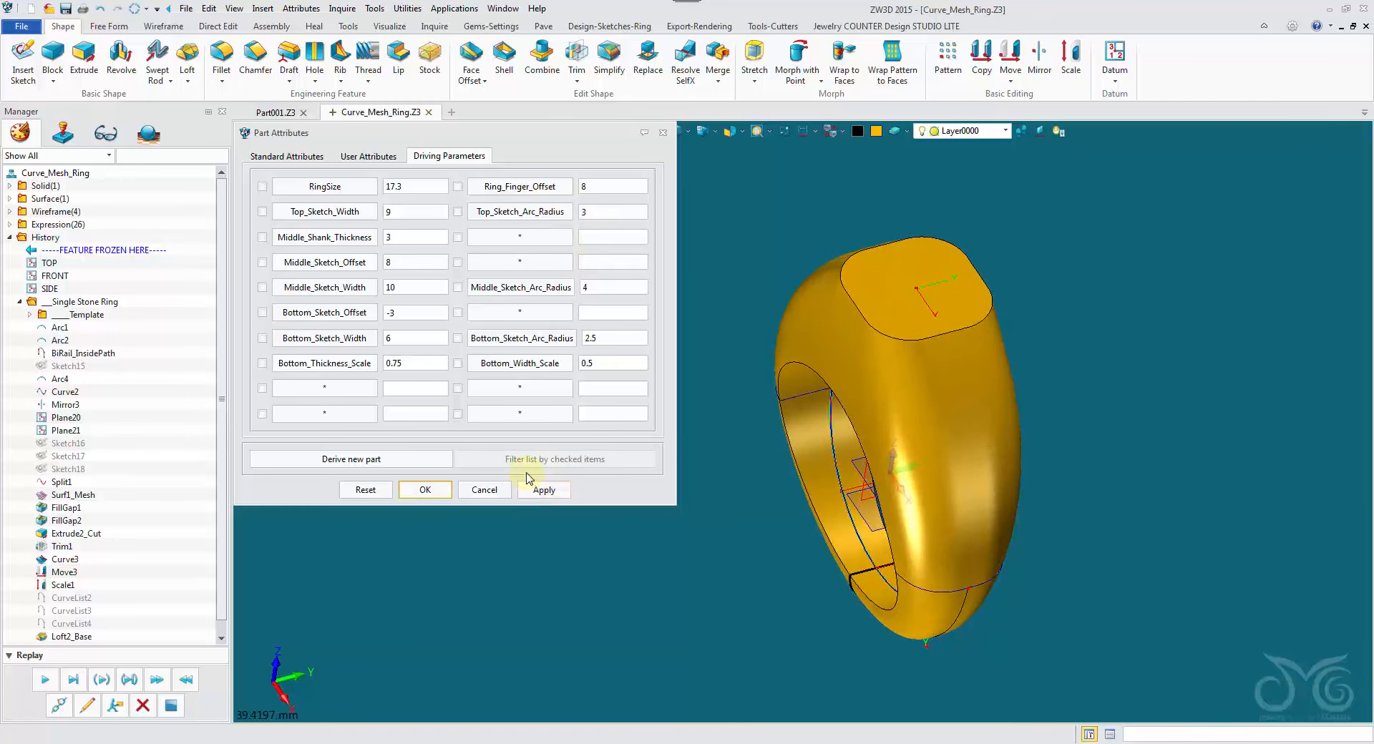
Set the driving parameter Middle_Sketch_Offset to 9 and apply it to the ring
right_drag(712, 587, 645, 493)
double_click(433, 266)
text(9)
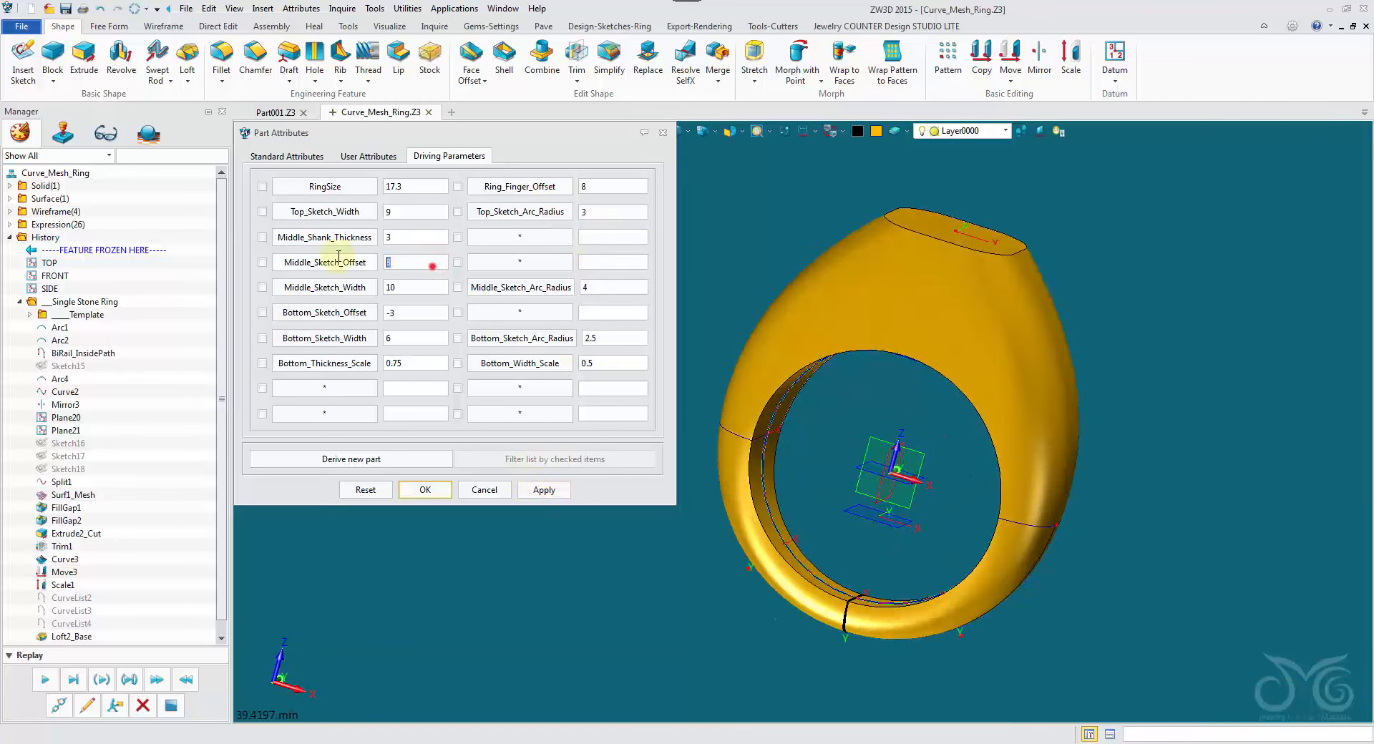
click(544, 490)
Try Middle_Sketch_Offset at 10 on the ring and return it to 9, applying each value
right_drag(791, 457, 702, 441)
double_click(420, 263)
text(10)
click(560, 493)
right_drag(619, 554, 686, 553)
drag(412, 262, 369, 262)
text(9)
click(544, 491)
Set Middle_Sketch_Width to 14 and Middle_Sketch_Arc_Radius to 5, applying each change to the ring
right_drag(577, 573, 529, 555)
drag(405, 286, 368, 285)
text(14)
click(550, 494)
right_drag(650, 554, 730, 551)
double_click(607, 287)
text(5)
click(561, 491)
Set the driving parameter Bottom_Sketch_Offset to -4 and apply it to the ring
right_drag(568, 555, 526, 548)
double_click(399, 313)
text(4)
click(554, 491)
Try the driving parameter Bottom_Sketch_Width at 8 by applying it to the ring
drag(421, 341, 359, 336)
text(8)
click(550, 491)
Set the driving parameter Bottom_Sketch_Width to 5 and apply it to the ring
right_drag(644, 606, 480, 493)
drag(412, 338, 359, 338)
text(5)
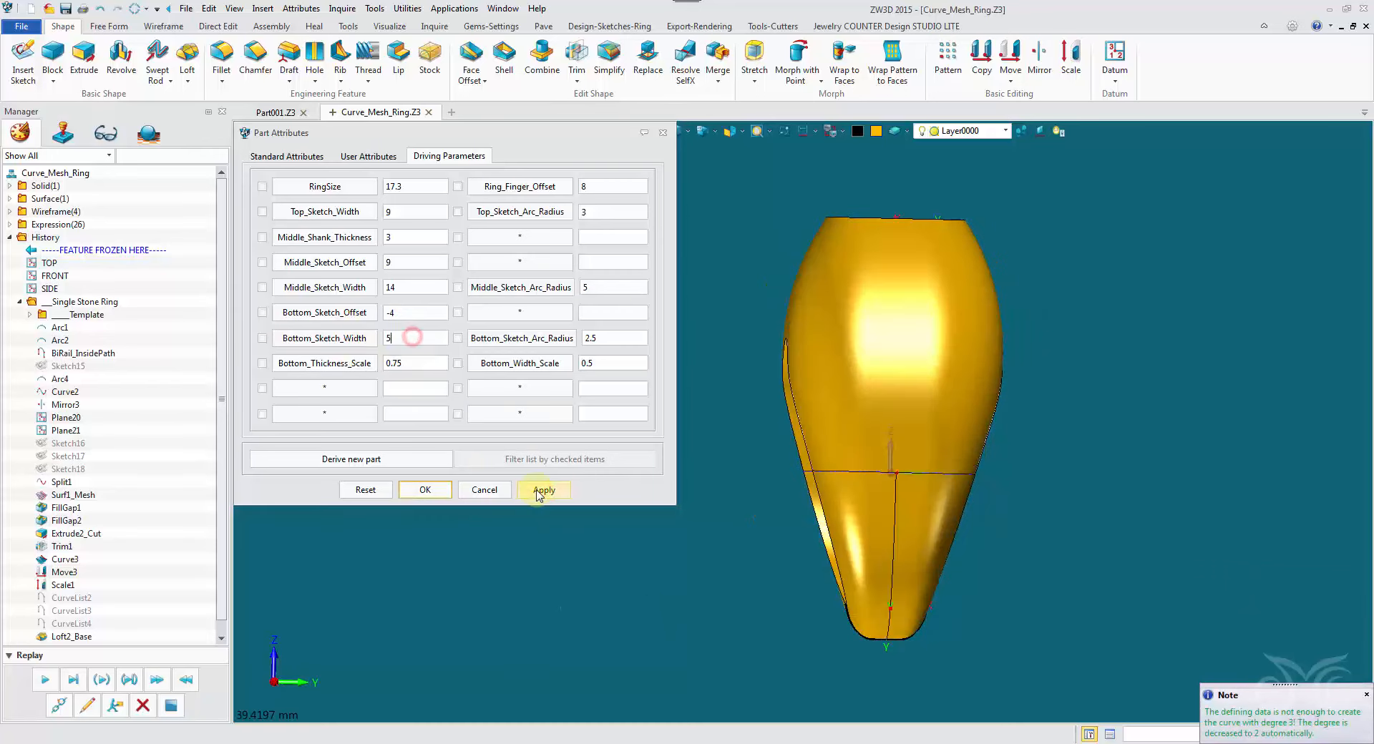
click(542, 493)
Set the driving parameter Bottom_Sketch_Arc_Radius to 2 and apply it to the ring
right_drag(616, 625, 678, 587)
drag(621, 338, 552, 362)
text(2)
click(544, 489)
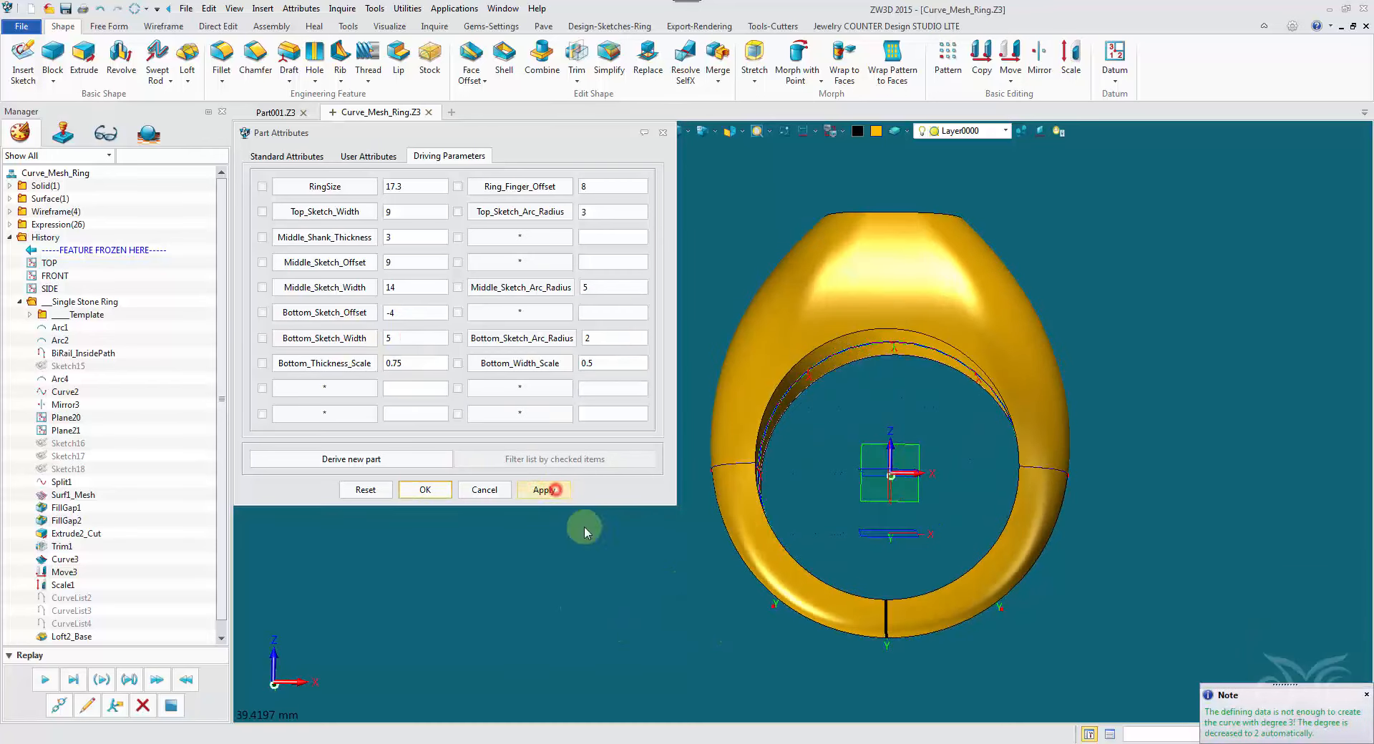
Try the driving parameter Bottom_Width_Scale at 1 by applying it to the ring
mouse_move(522, 544)
right_down()
mouse_move(491, 570)
mouse_move(501, 558)
right_up()
drag(611, 368, 533, 357)
text(1)
click(549, 491)
Set the driving parameter Bottom_Width_Scale to 0.9, apply it, and accept the part attributes
text(0.9)
click(544, 490)
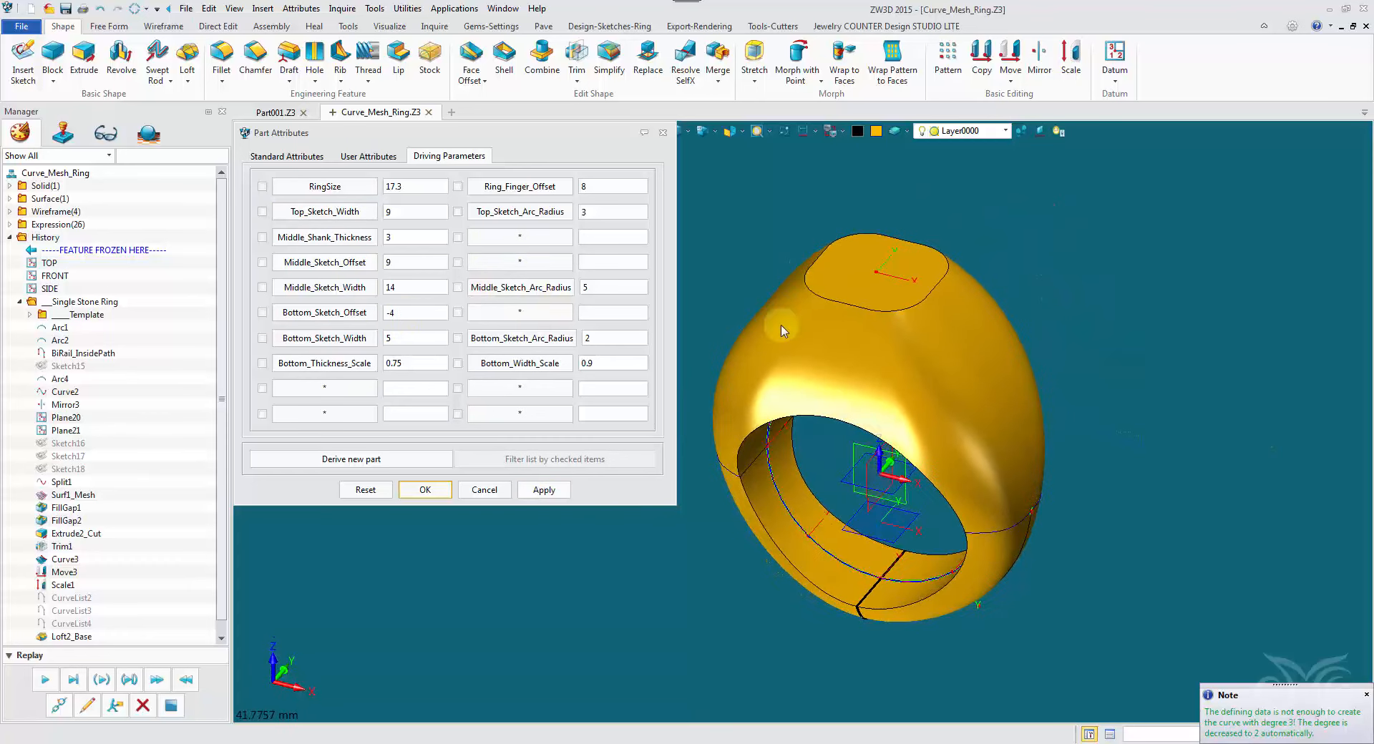
middle_drag(1000, 565, 922, 198)
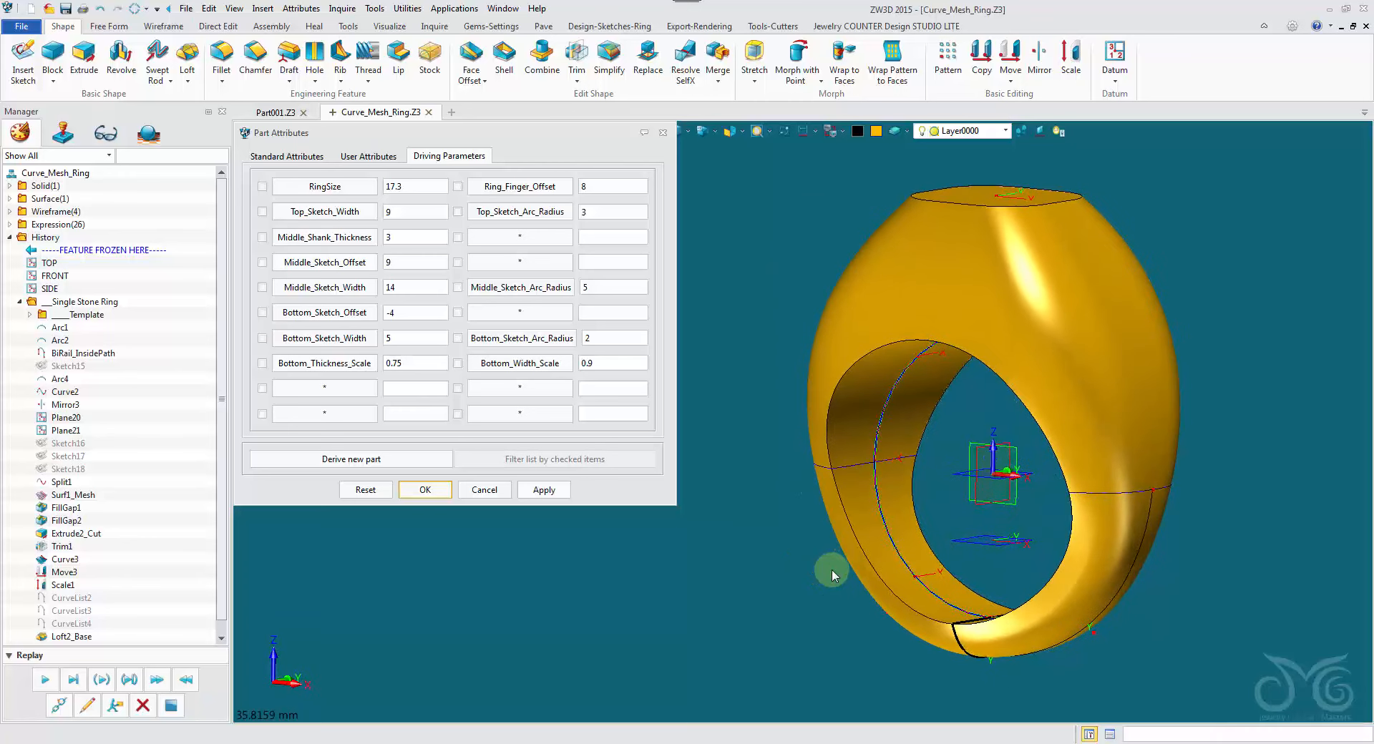
click(421, 491)
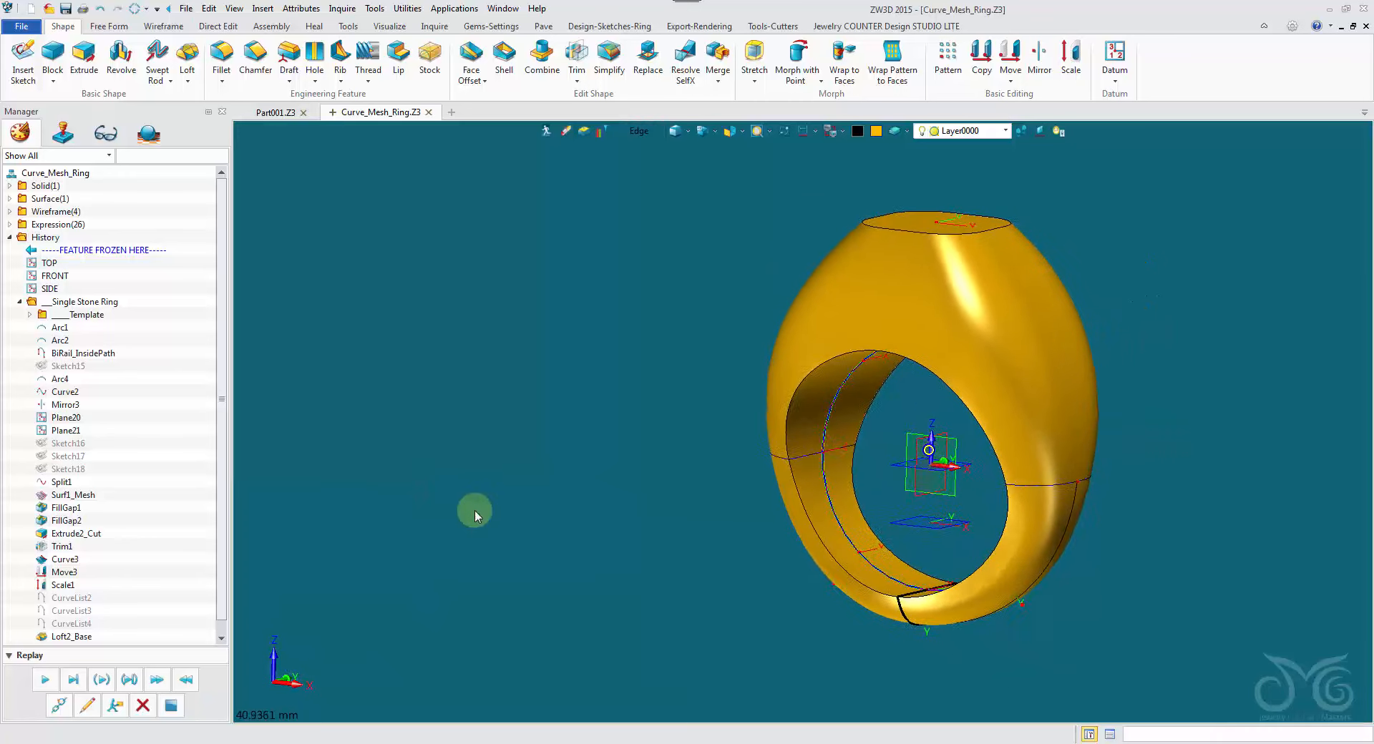